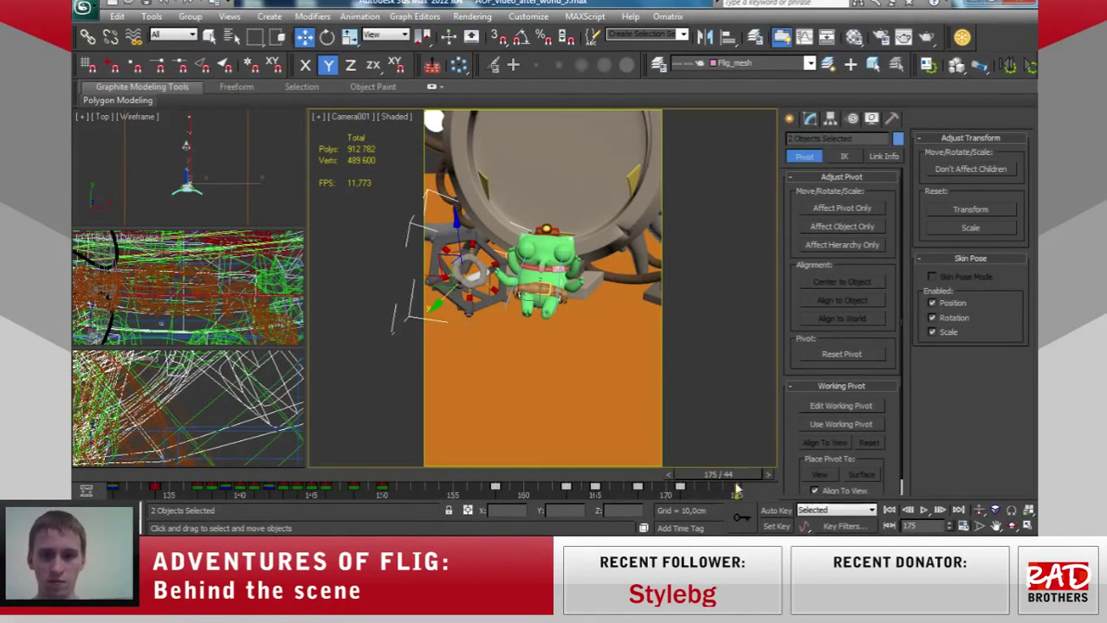
# Shift the keys of Sphere032 and a second selected object from frame 178 to 183.
pyautogui.moveTo(736, 478)
pyautogui.mouseDown()
pyautogui.moveTo(274, 472)
pyautogui.moveTo(477, 458)
pyautogui.moveTo(592, 476)
pyautogui.moveTo(750, 474)
pyautogui.moveTo(607, 489)
pyautogui.moveTo(572, 385)
pyautogui.mouseUp()
pyautogui.press('w')
pyautogui.click(565, 202)
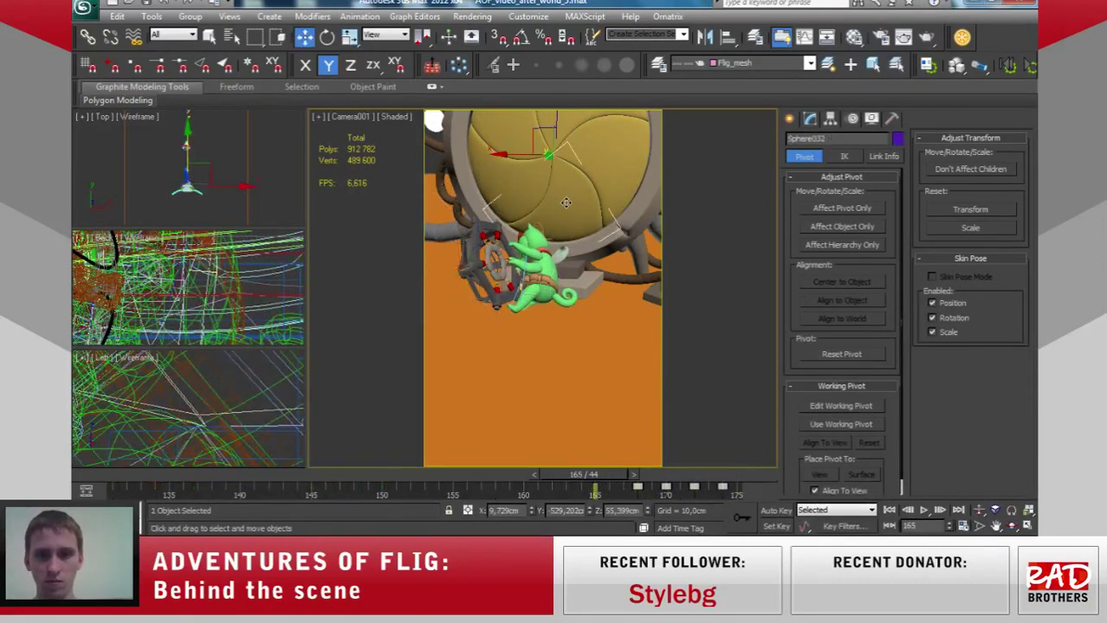
pyautogui.keyDown('ctrl'); pyautogui.click(509, 181); pyautogui.keyUp('ctrl')
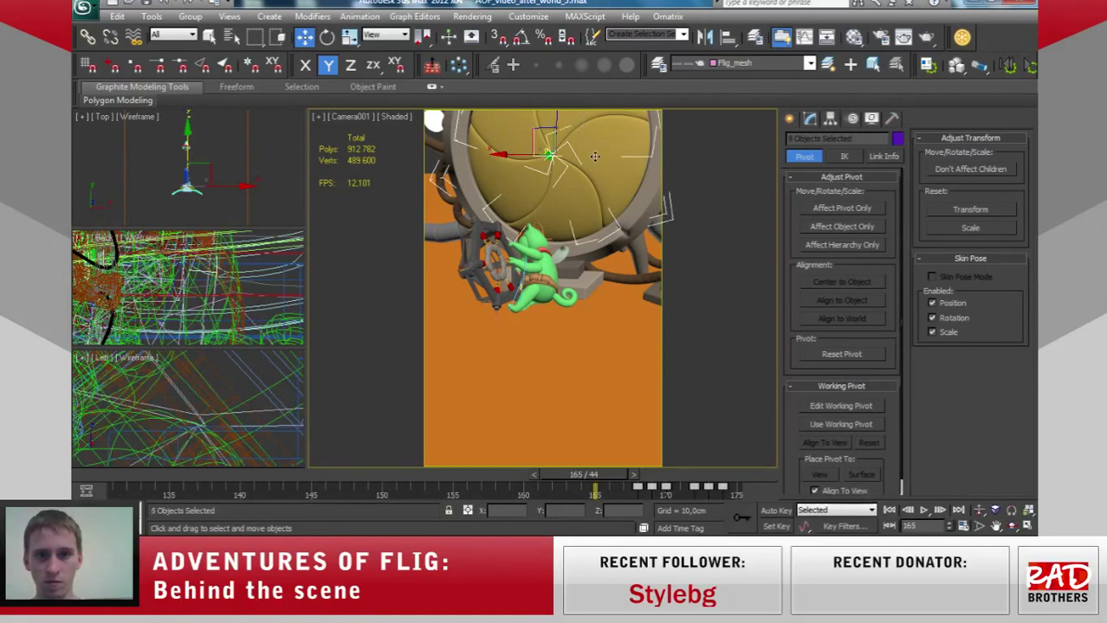
pyautogui.keyDown('ctrl'); pyautogui.keyDown('alt'); pyautogui.moveTo(718, 495); pyautogui.dragTo(447, 494, button='middle'); pyautogui.keyUp('alt'); pyautogui.keyUp('ctrl')
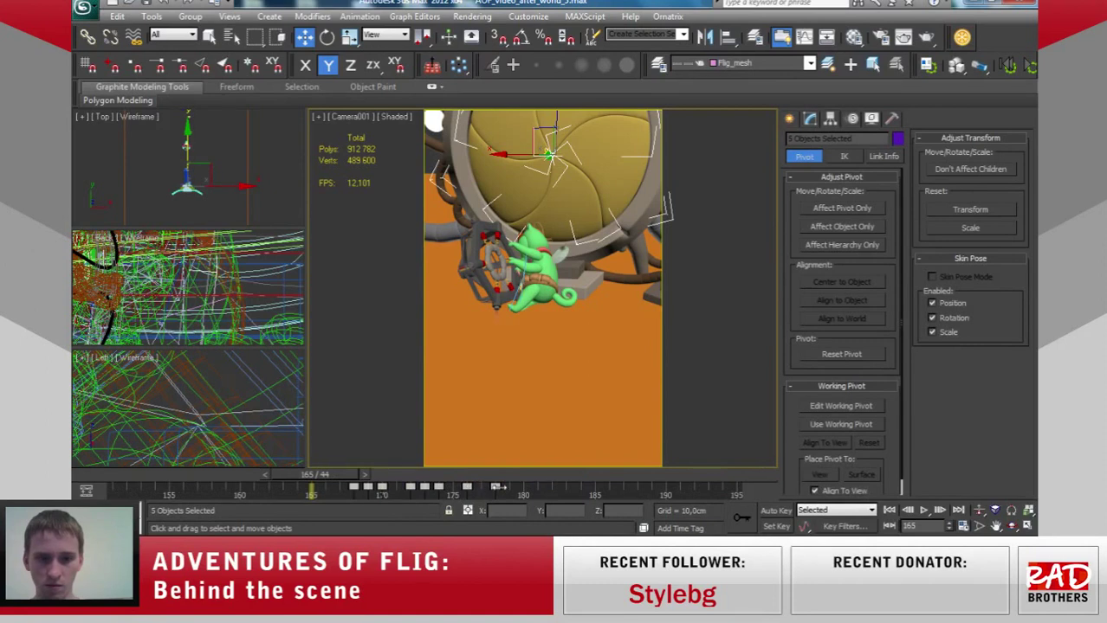
pyautogui.moveTo(496, 487); pyautogui.dragTo(652, 487)
pyautogui.keyDown('ctrl'); pyautogui.keyDown('alt'); pyautogui.moveTo(339, 489); pyautogui.dragTo(477, 482, button='middle'); pyautogui.keyUp('alt'); pyautogui.keyUp('ctrl')
pyautogui.moveTo(475, 474); pyautogui.dragTo(351, 475)
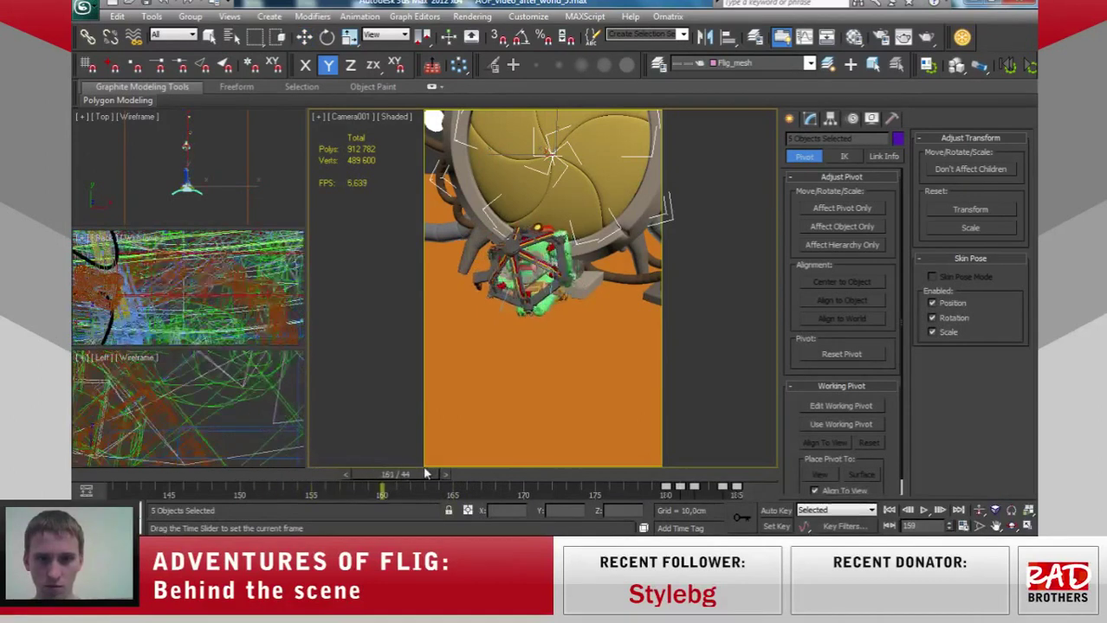
# Select the Circle018 shape in the side view and turn on Auto Key.
pyautogui.scroll(-3, 200, 393)
pyautogui.scroll(-3, 200, 393)
pyautogui.scroll(-3, 198, 394)
pyautogui.scroll(-2, 198, 394)
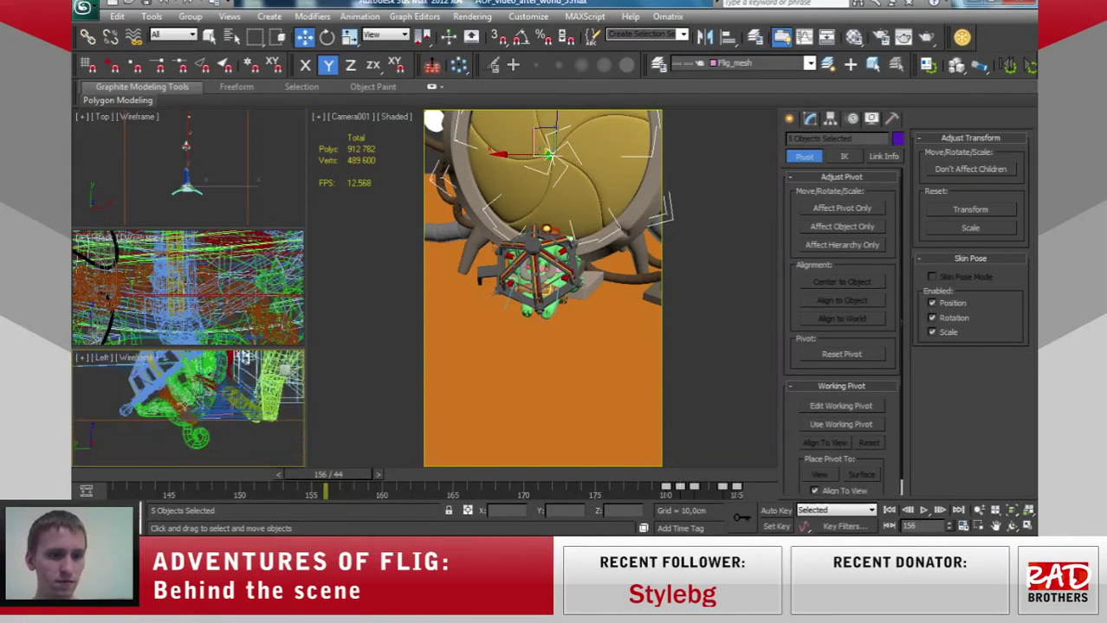
pyautogui.scroll(-3, 204, 402)
pyautogui.scroll(-2, 216, 424)
pyautogui.scroll(-2, 232, 448)
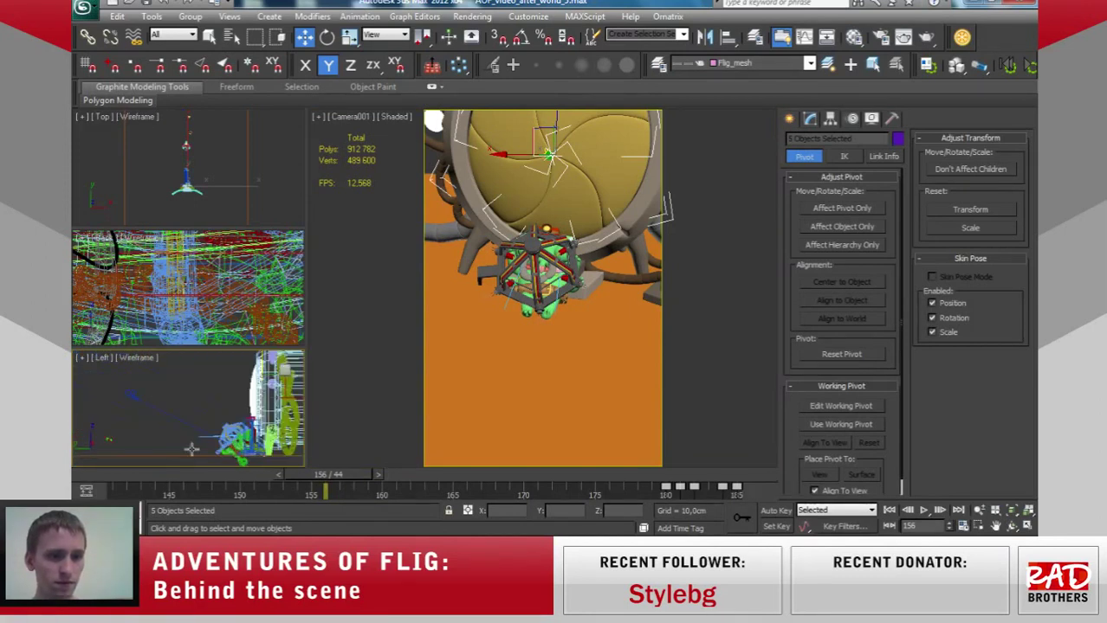
pyautogui.moveTo(191, 448); pyautogui.dragTo(250, 439, button='middle')
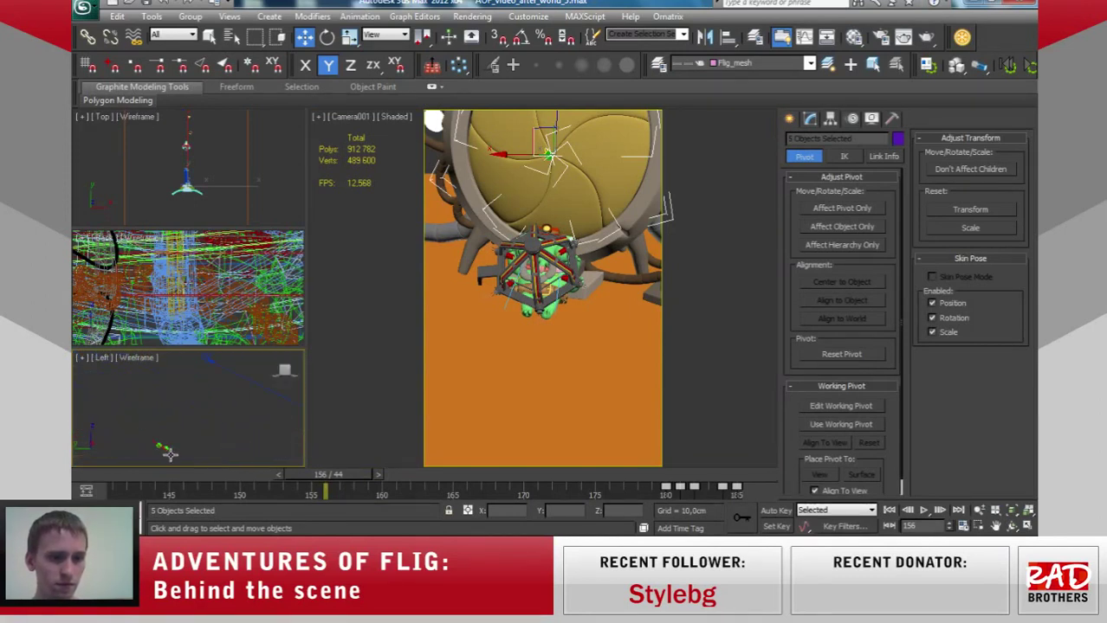
pyautogui.click(167, 451)
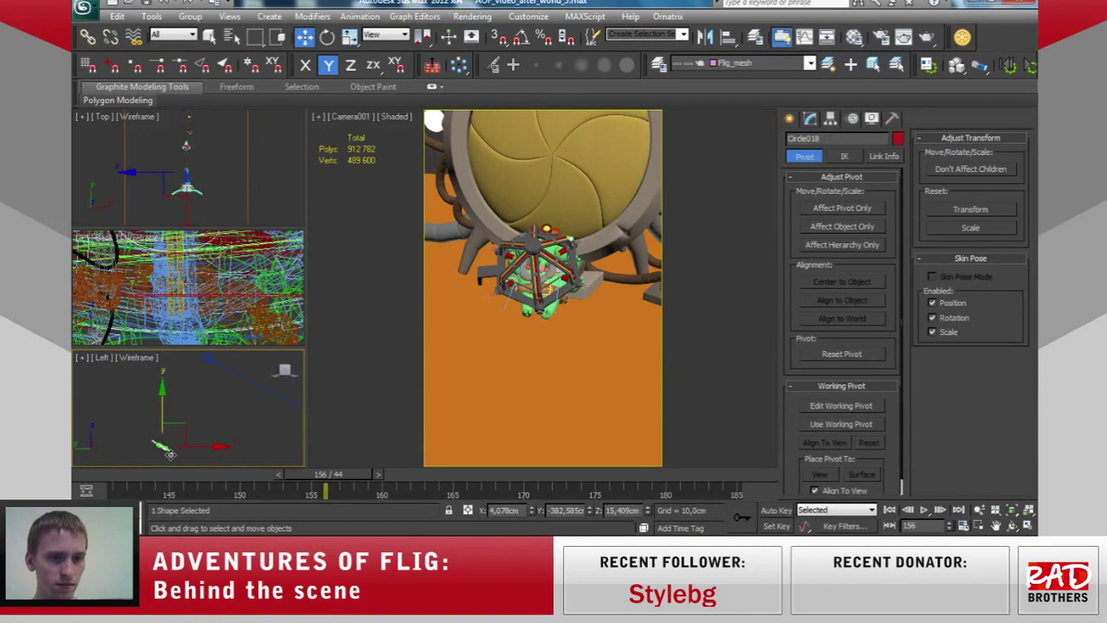
pyautogui.click(776, 511)
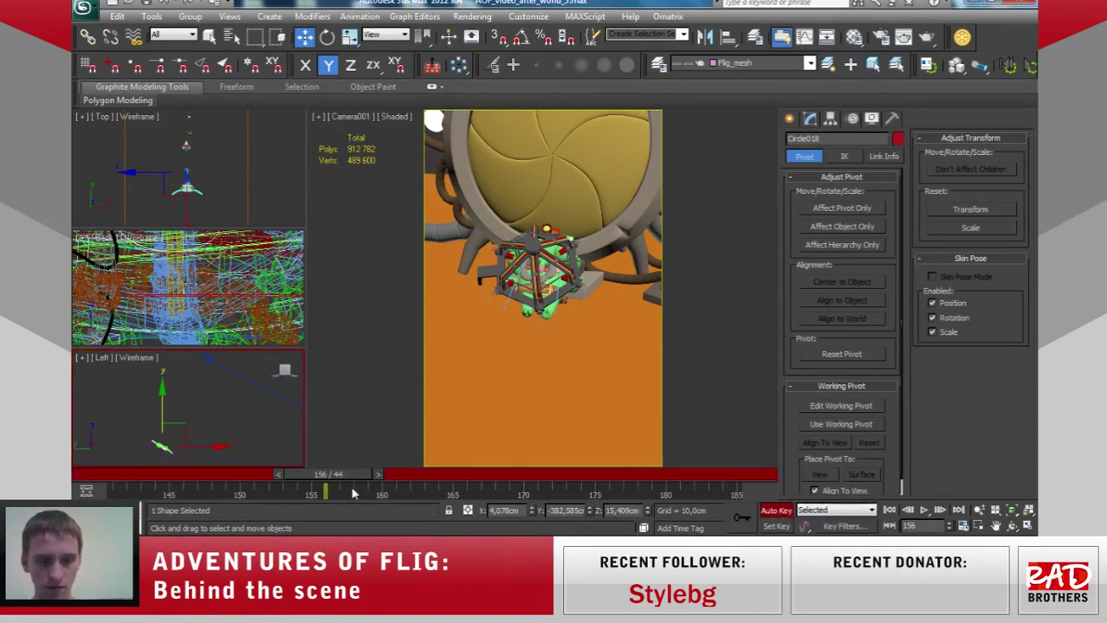
# Scrub back to frame 131 and drag Circle018 sideways in the XY plane to key it.
pyautogui.keyDown('ctrl'); pyautogui.keyDown('alt'); pyautogui.moveTo(333, 492); pyautogui.dragTo(538, 495, button='middle'); pyautogui.keyUp('alt'); pyautogui.keyUp('ctrl')
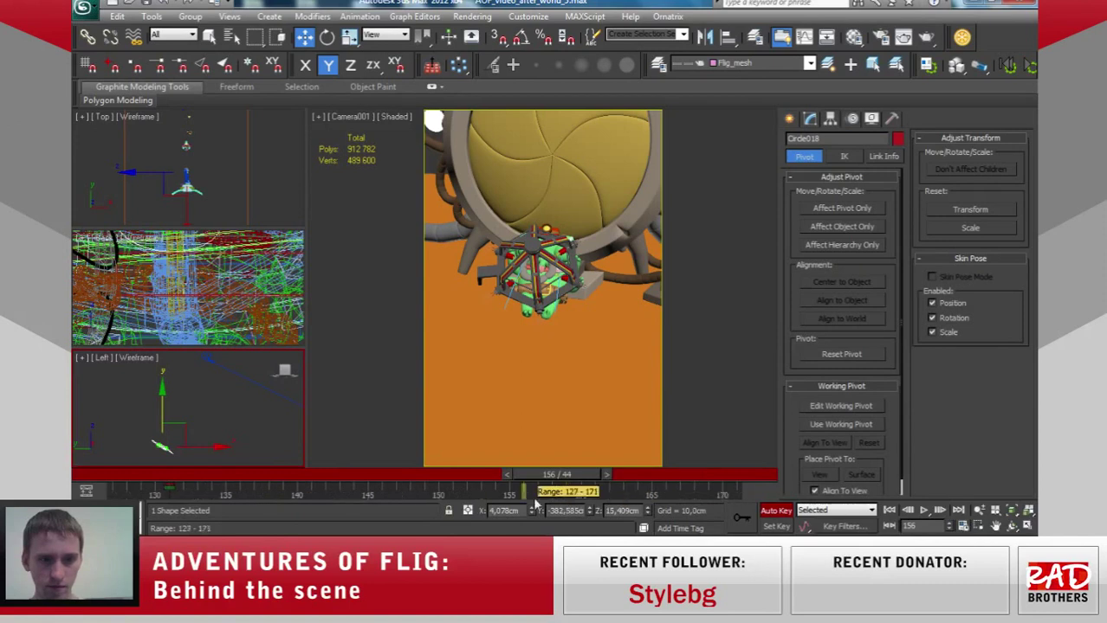
pyautogui.moveTo(548, 479)
pyautogui.mouseDown()
pyautogui.moveTo(225, 475)
pyautogui.moveTo(215, 452)
pyautogui.moveTo(684, 478)
pyautogui.mouseUp()
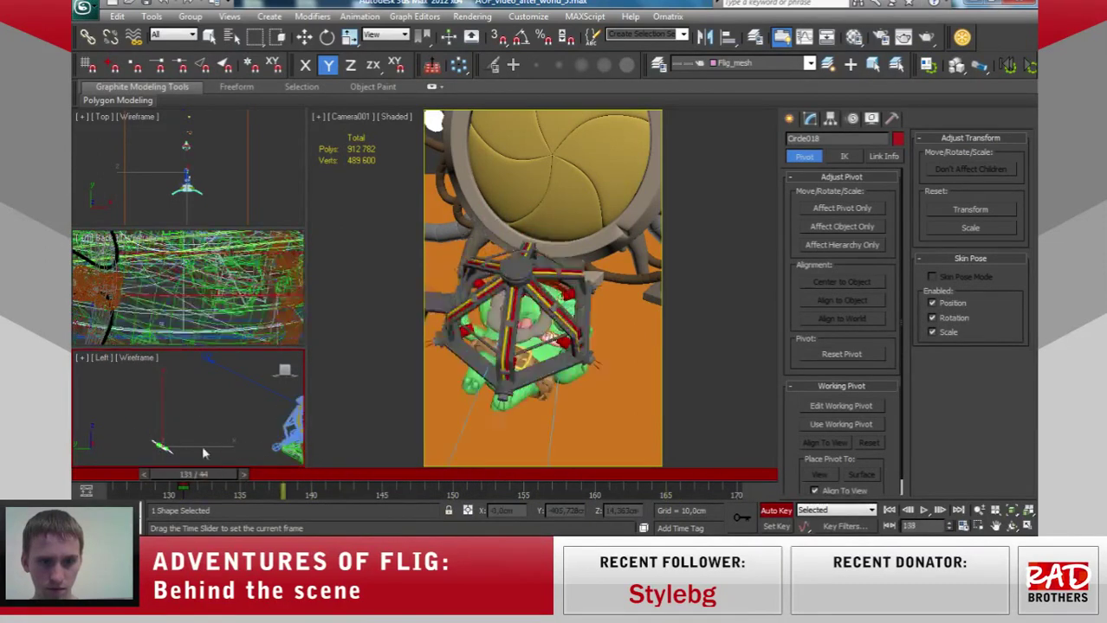
pyautogui.moveTo(684, 478)
pyautogui.mouseDown()
pyautogui.moveTo(190, 462)
pyautogui.moveTo(213, 452)
pyautogui.mouseUp()
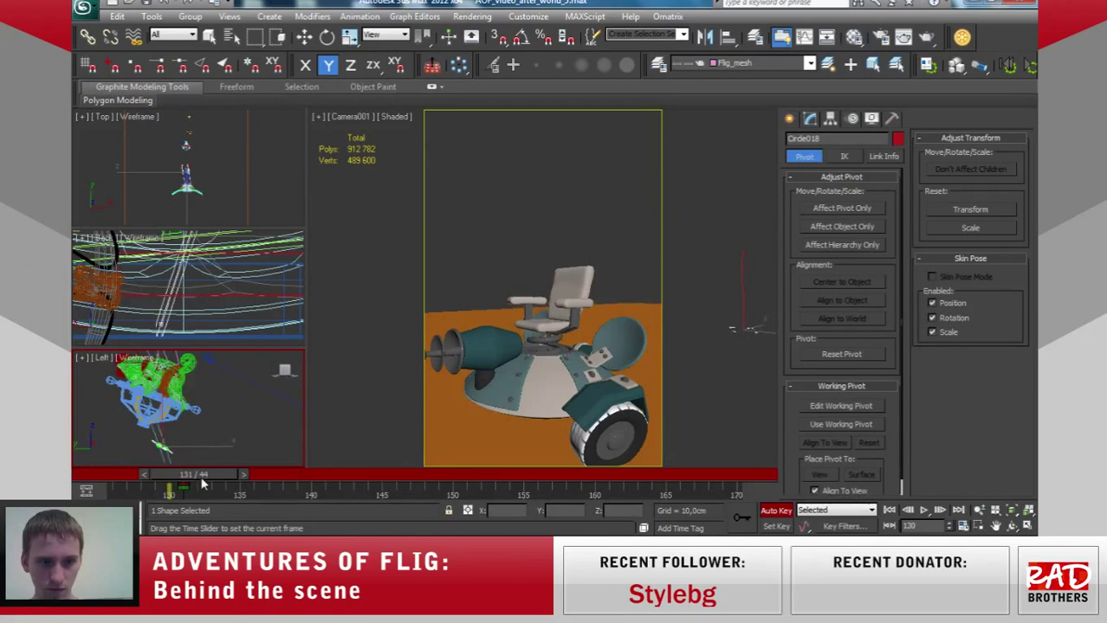
pyautogui.scroll(-2, 153, 432)
pyautogui.scroll(-2, 152, 432)
pyautogui.moveTo(166, 415); pyautogui.dragTo(263, 405)
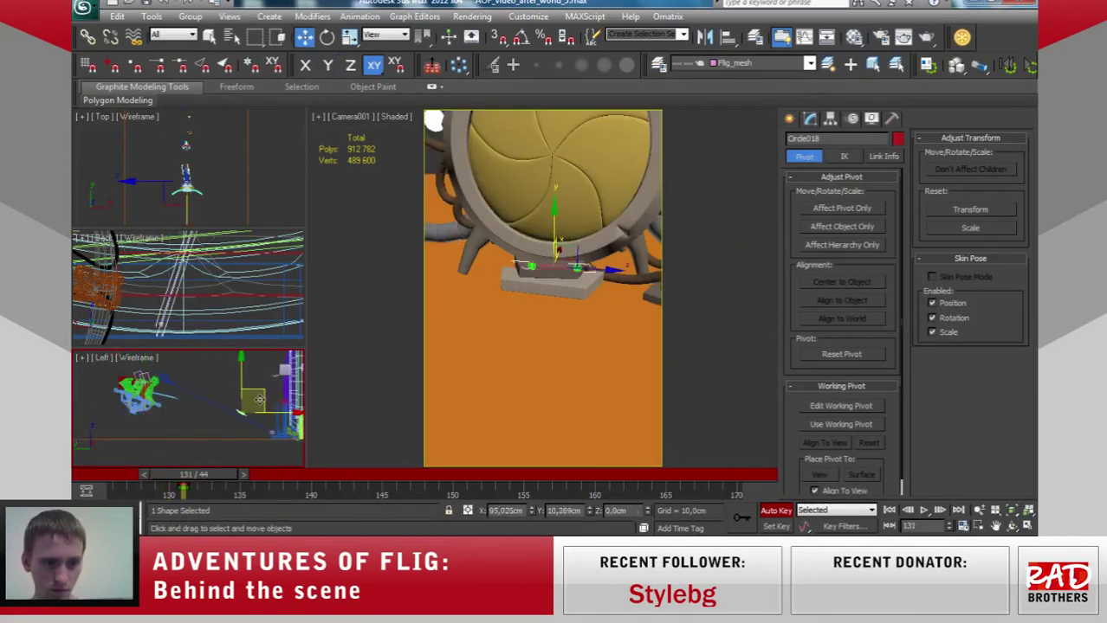
# Rotate Circle018 level about Y and X in the Left view, then raise it to about Z 26 cm.
pyautogui.press('e')
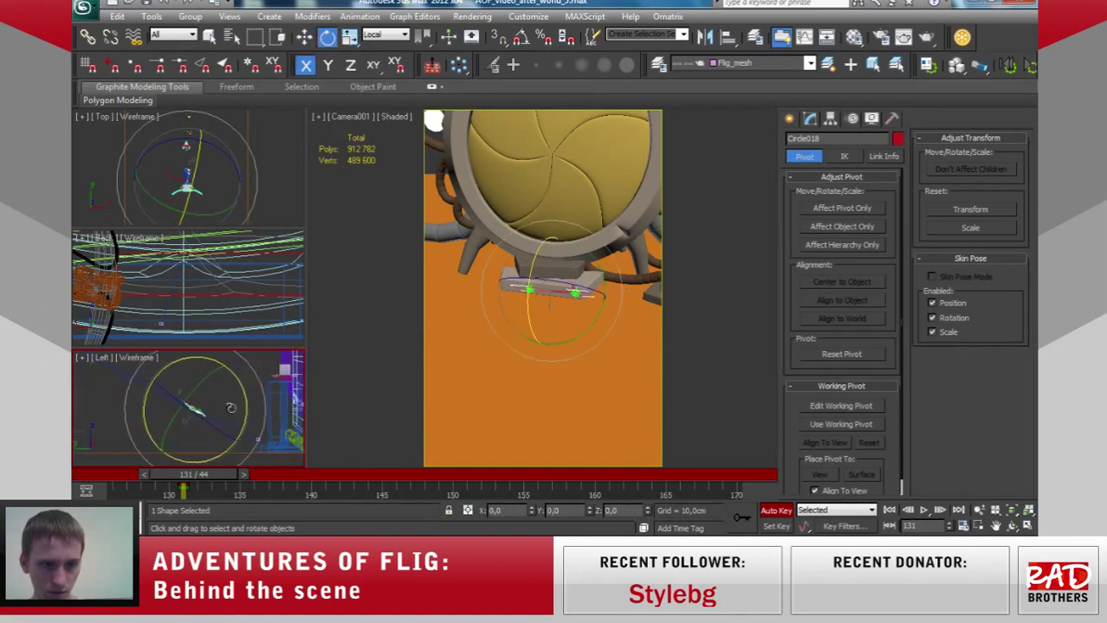
pyautogui.moveTo(251, 431); pyautogui.dragTo(245, 426)
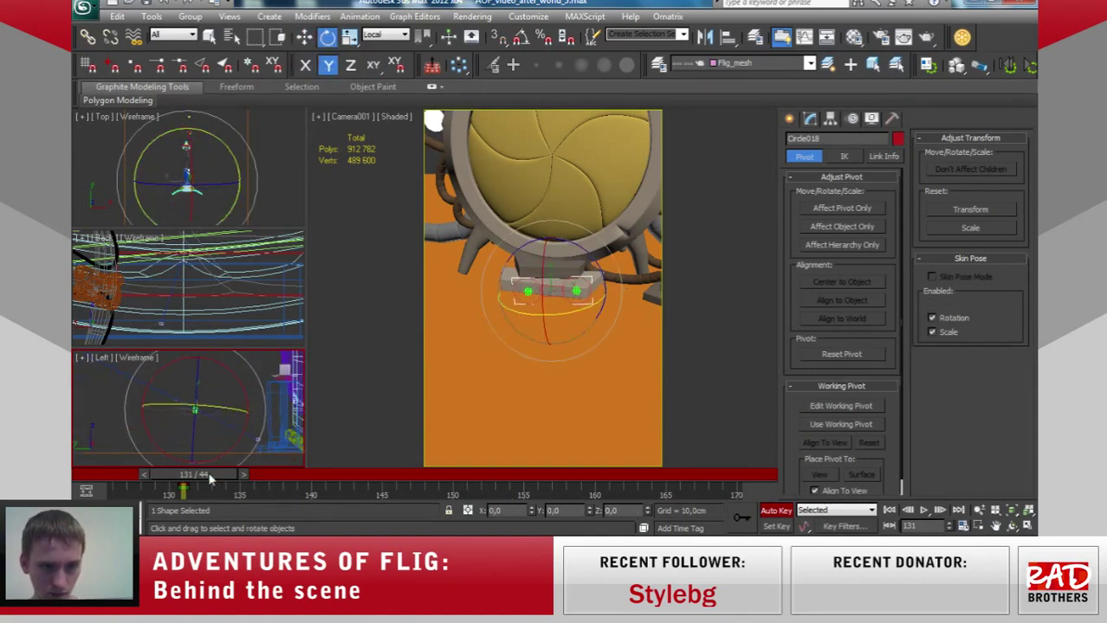
pyautogui.moveTo(209, 477)
pyautogui.mouseDown()
pyautogui.moveTo(599, 459)
pyautogui.moveTo(567, 468)
pyautogui.moveTo(214, 453)
pyautogui.mouseUp()
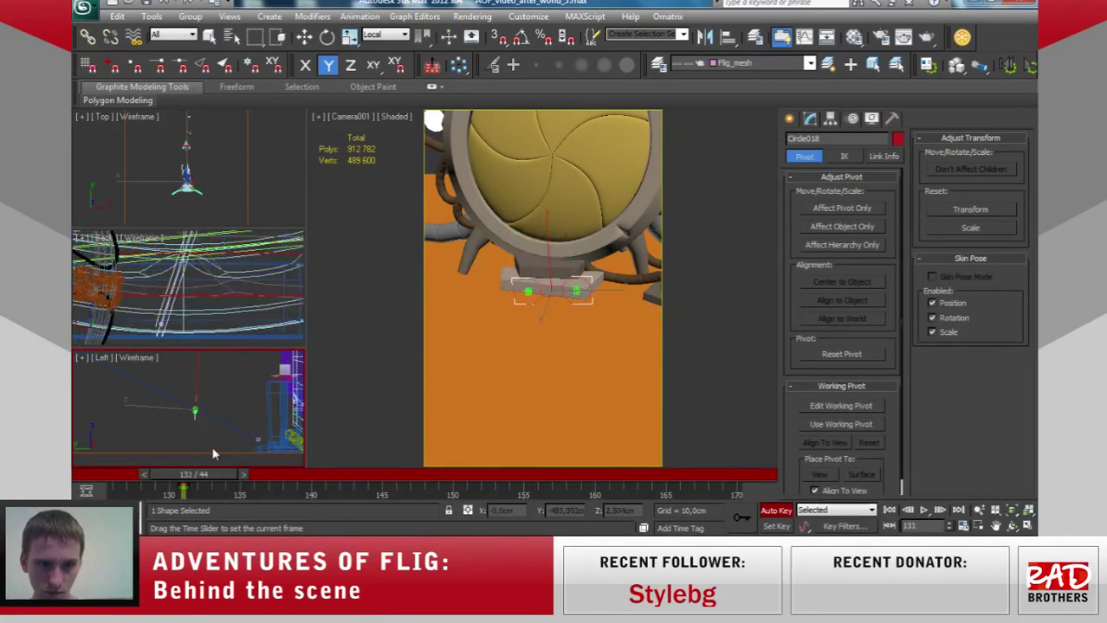
pyautogui.press('e')
pyautogui.moveTo(227, 405)
pyautogui.mouseDown()
pyautogui.moveTo(228, 417)
pyautogui.moveTo(201, 397)
pyautogui.mouseUp()
pyautogui.press('w')
pyautogui.rightClick(603, 306)
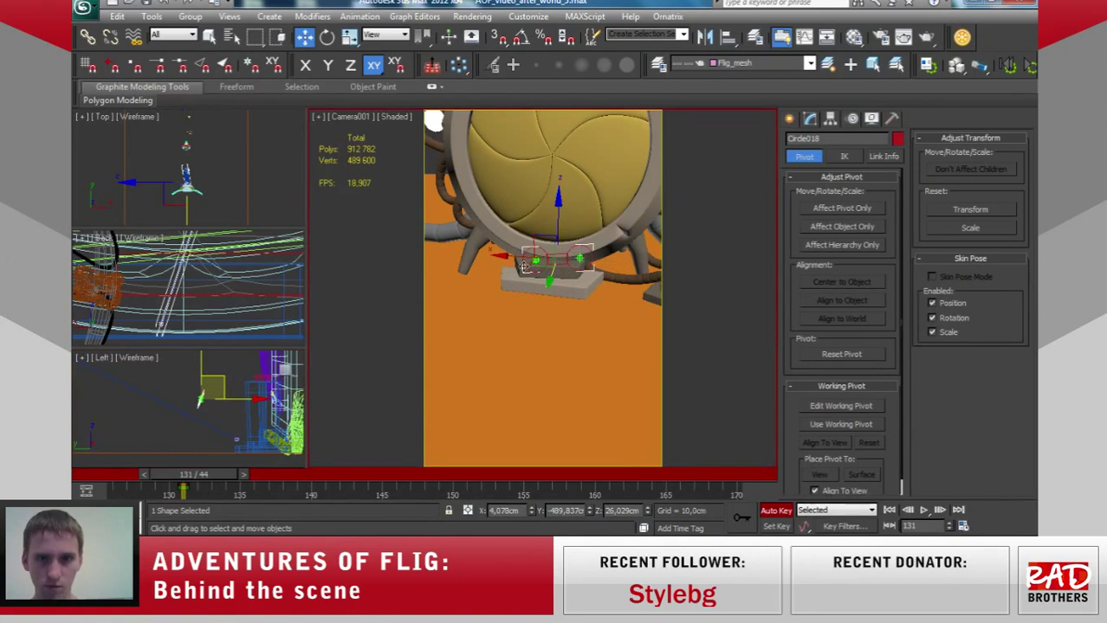
# Slide Circle018 along X, then move the timeline to frame 156.
pyautogui.moveTo(505, 256); pyautogui.dragTo(494, 264)
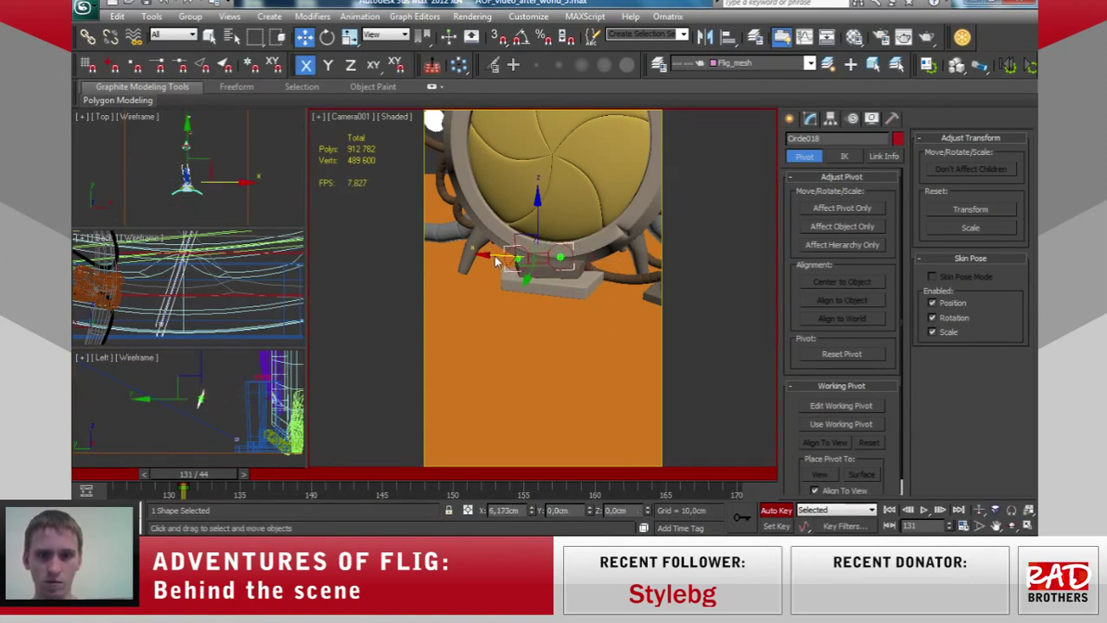
pyautogui.moveTo(218, 472); pyautogui.dragTo(530, 472)
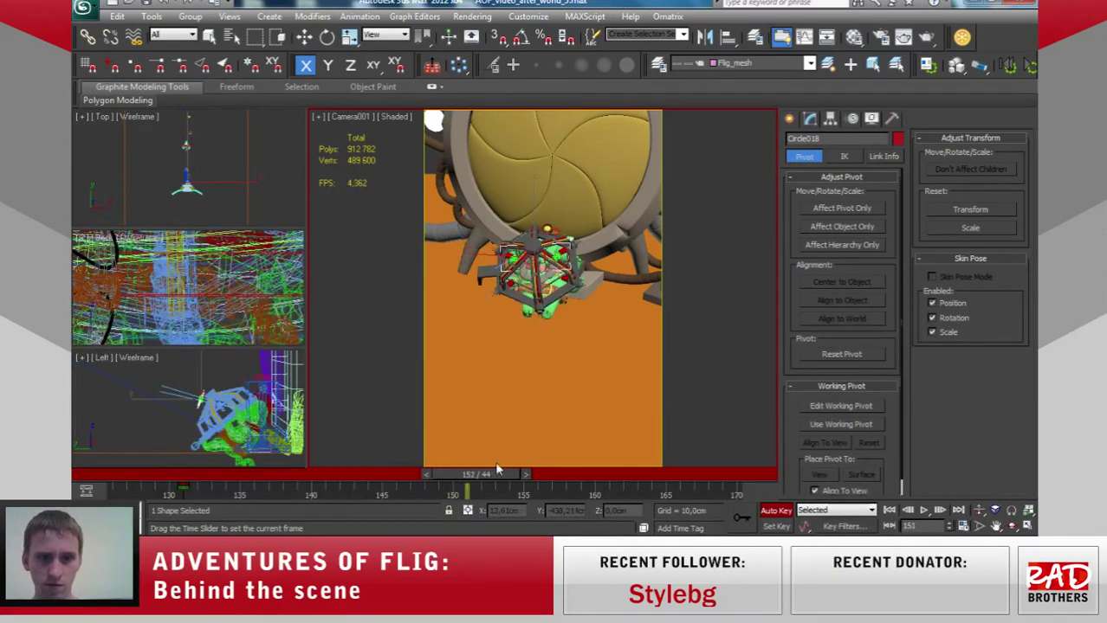
pyautogui.moveTo(570, 474)
pyautogui.mouseDown()
pyautogui.moveTo(516, 474)
pyautogui.moveTo(545, 472)
pyautogui.mouseUp()
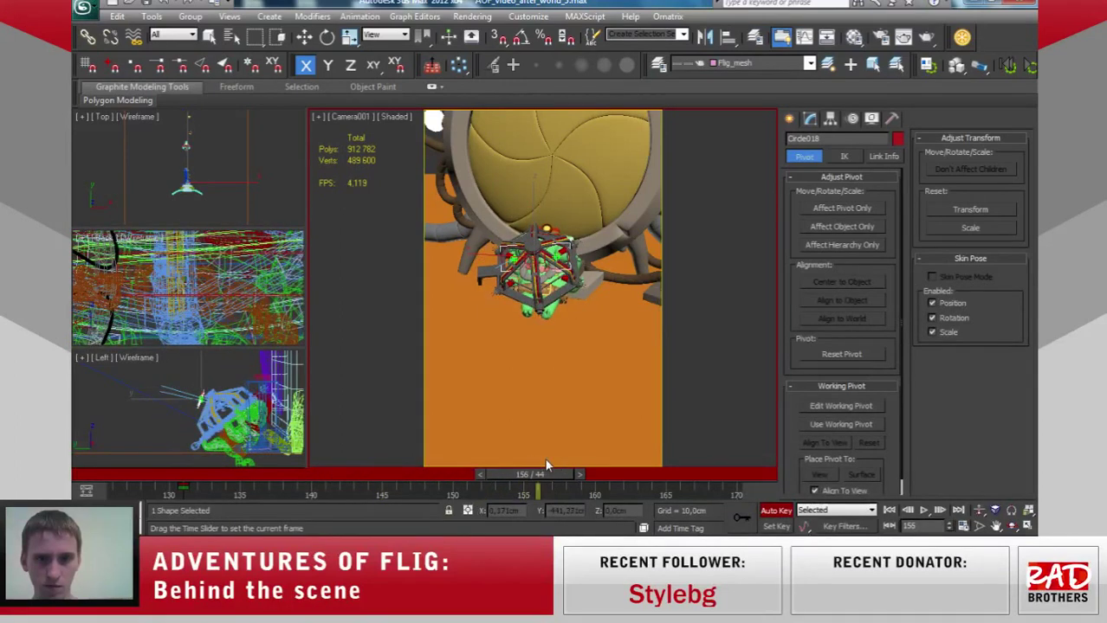
# Select Flig's eye group Flig_glaz_l and make the camera viewport active.
pyautogui.press('w')
pyautogui.scroll(3, 254, 428)
pyautogui.scroll(2, 243, 426)
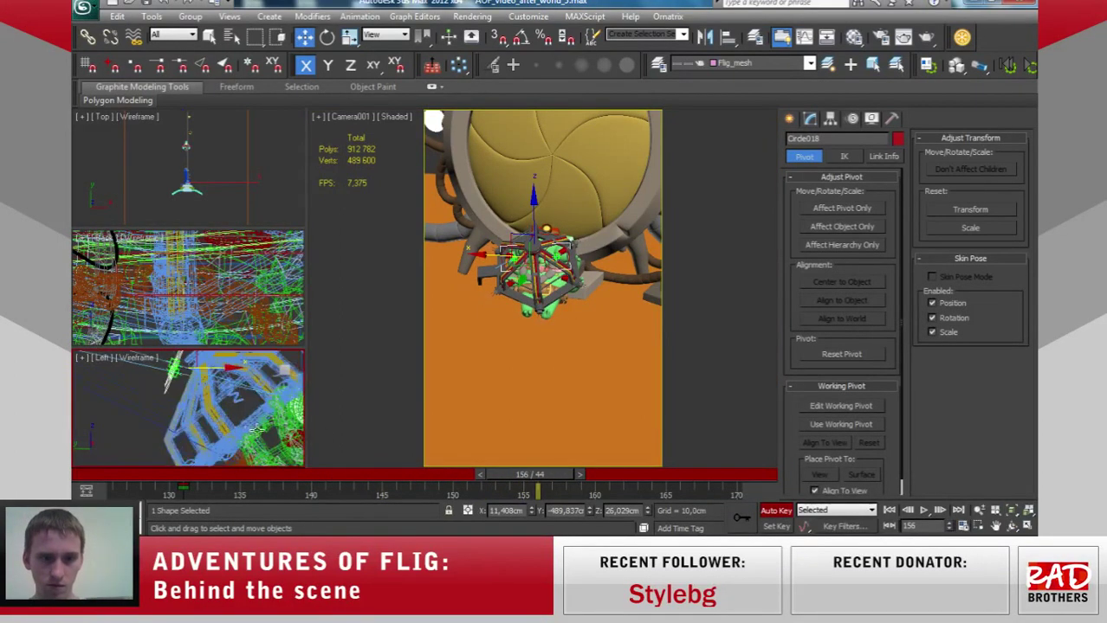
pyautogui.scroll(2, 230, 424)
pyautogui.scroll(2, 219, 423)
pyautogui.scroll(2, 218, 421)
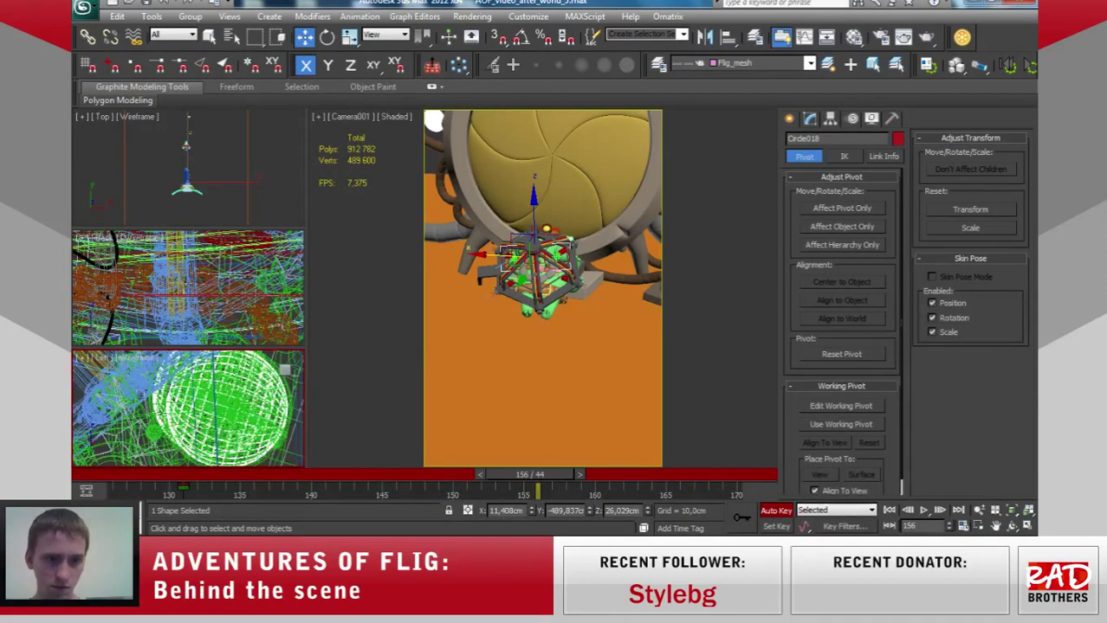
pyautogui.click(174, 396)
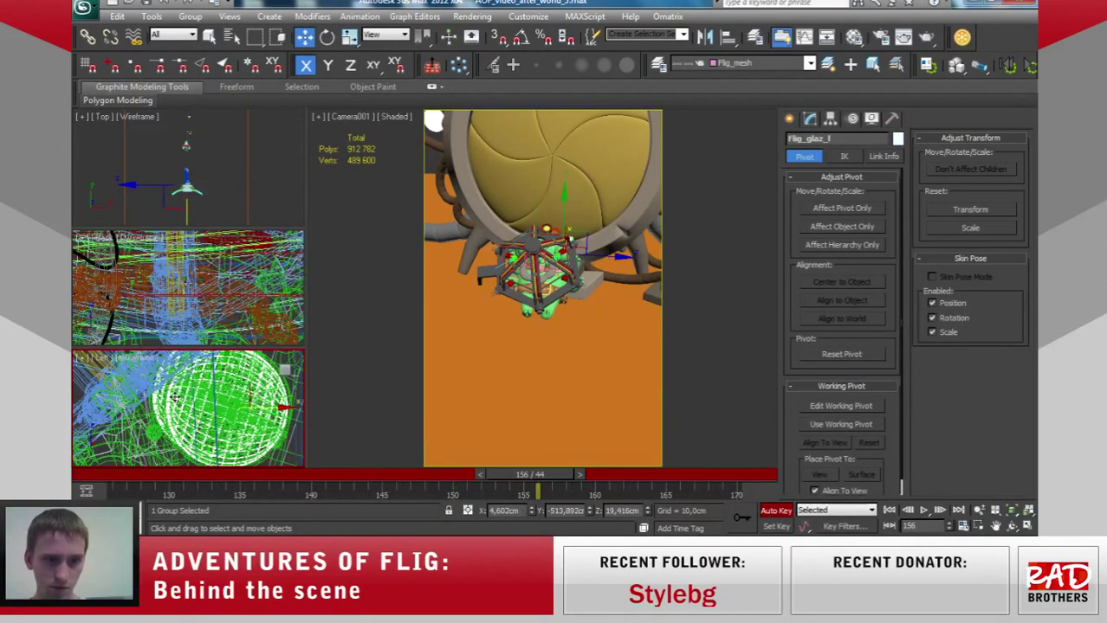
pyautogui.click(573, 272)
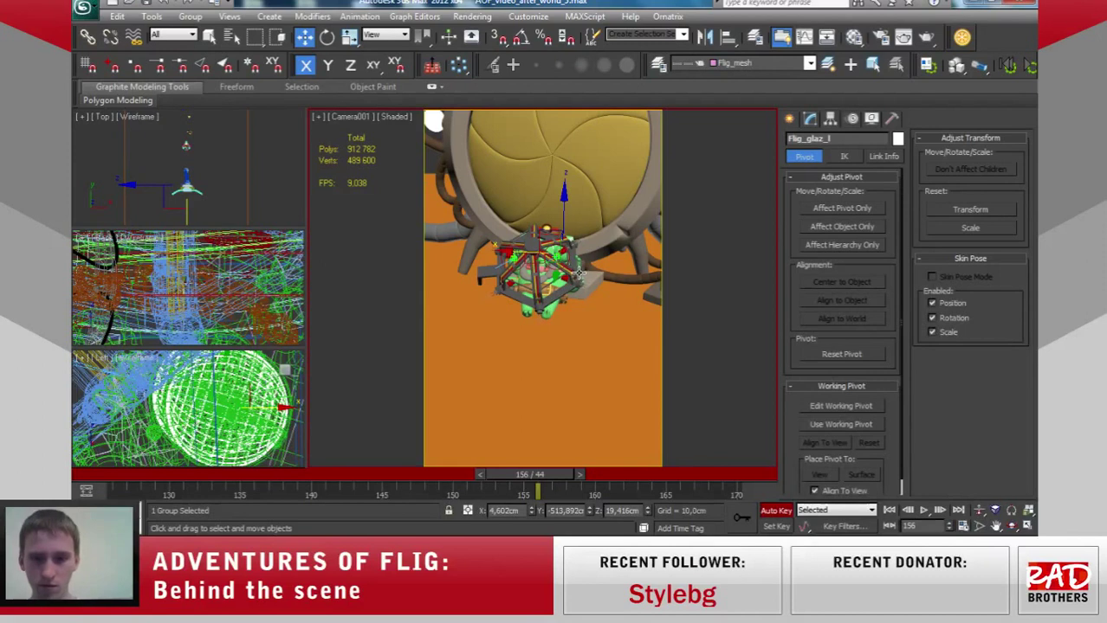
# Switch to a Perspective view framed on the eye group and select the eyelid Flig_veko_l_2.
pyautogui.press('p')
pyautogui.press('z')
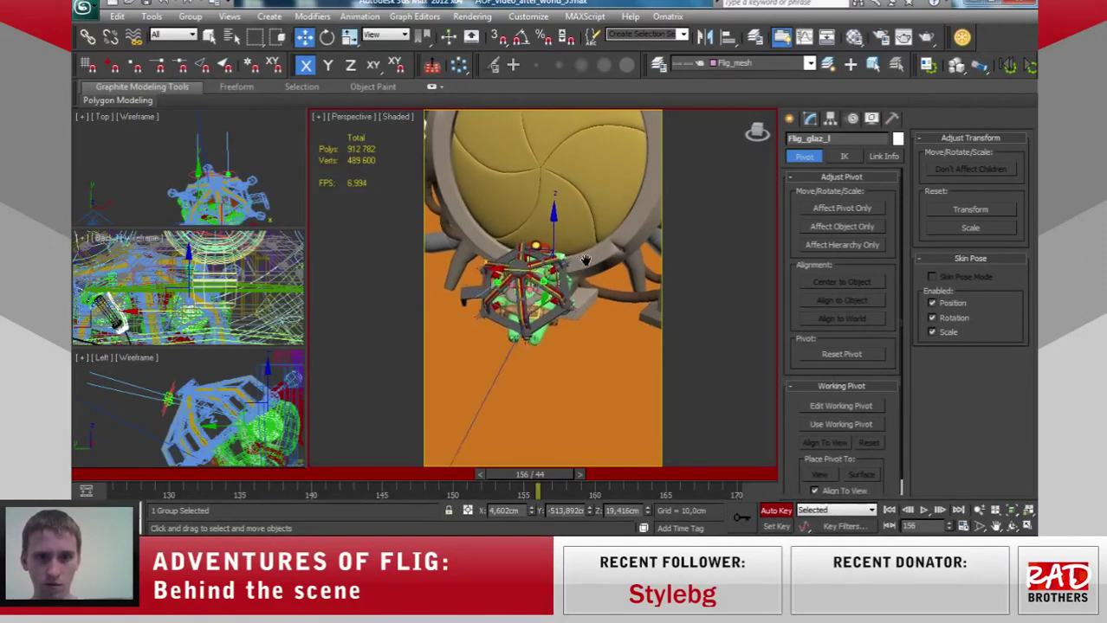
pyautogui.keyDown('alt'); pyautogui.moveTo(585, 258); pyautogui.dragTo(587, 244, button='middle'); pyautogui.keyUp('alt')
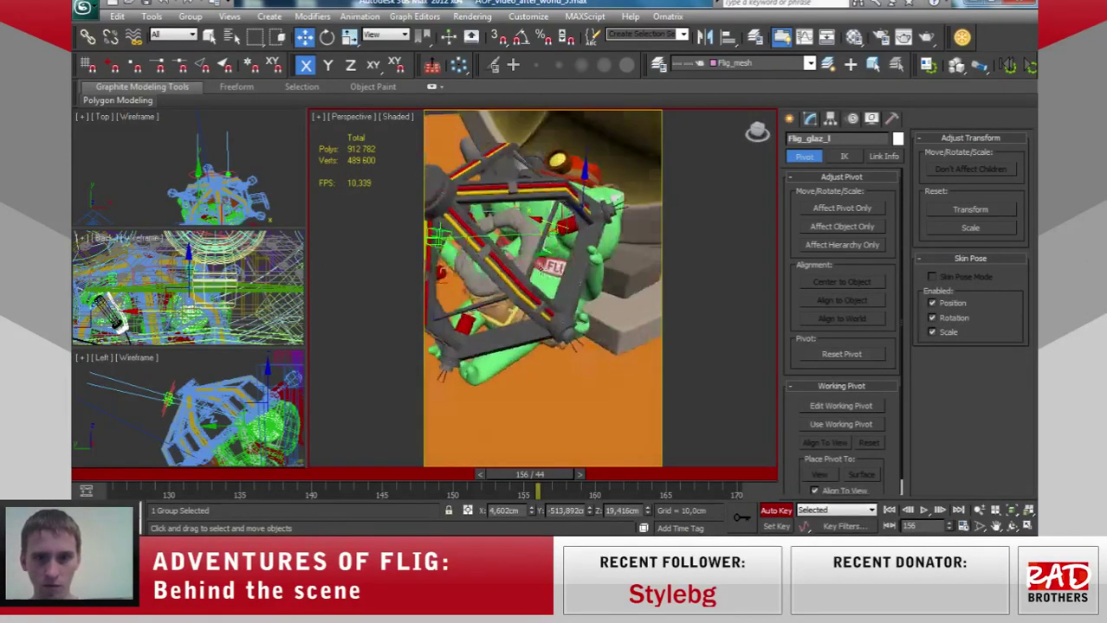
pyautogui.click(587, 236)
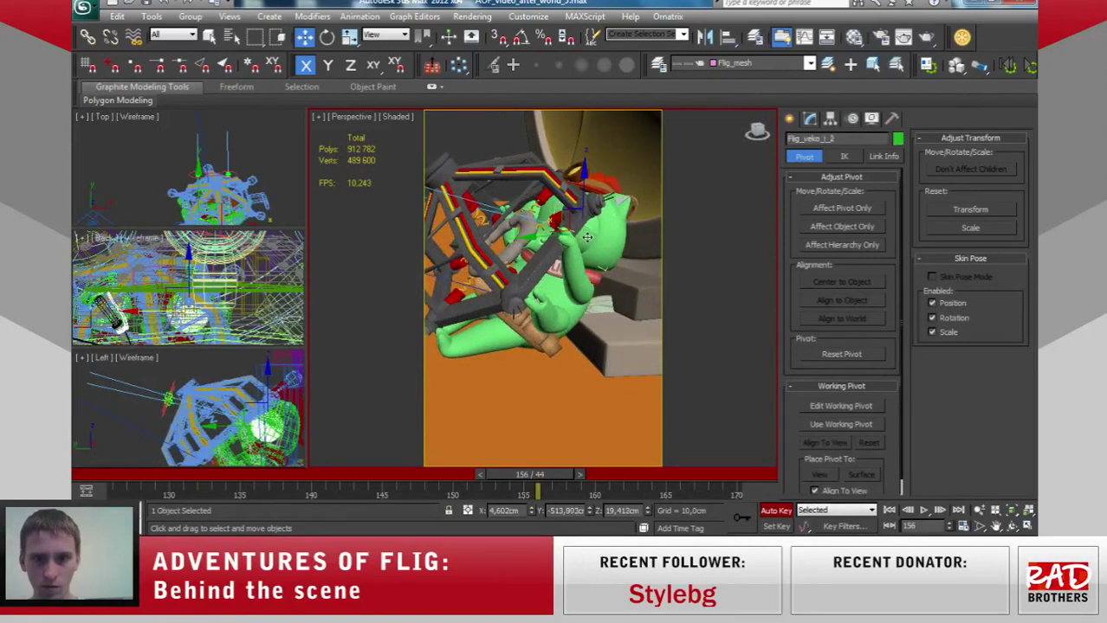
pyautogui.moveTo(526, 479); pyautogui.dragTo(513, 478)
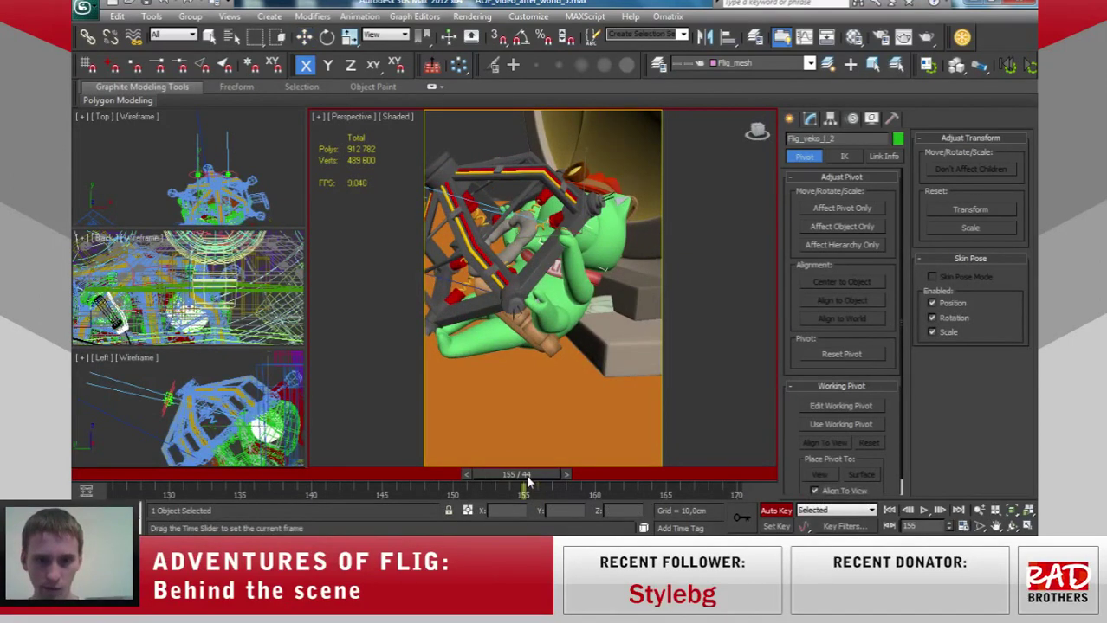
pyautogui.moveTo(523, 482)
pyautogui.mouseDown()
pyautogui.moveTo(414, 477)
pyautogui.moveTo(538, 474)
pyautogui.moveTo(473, 474)
pyautogui.mouseUp()
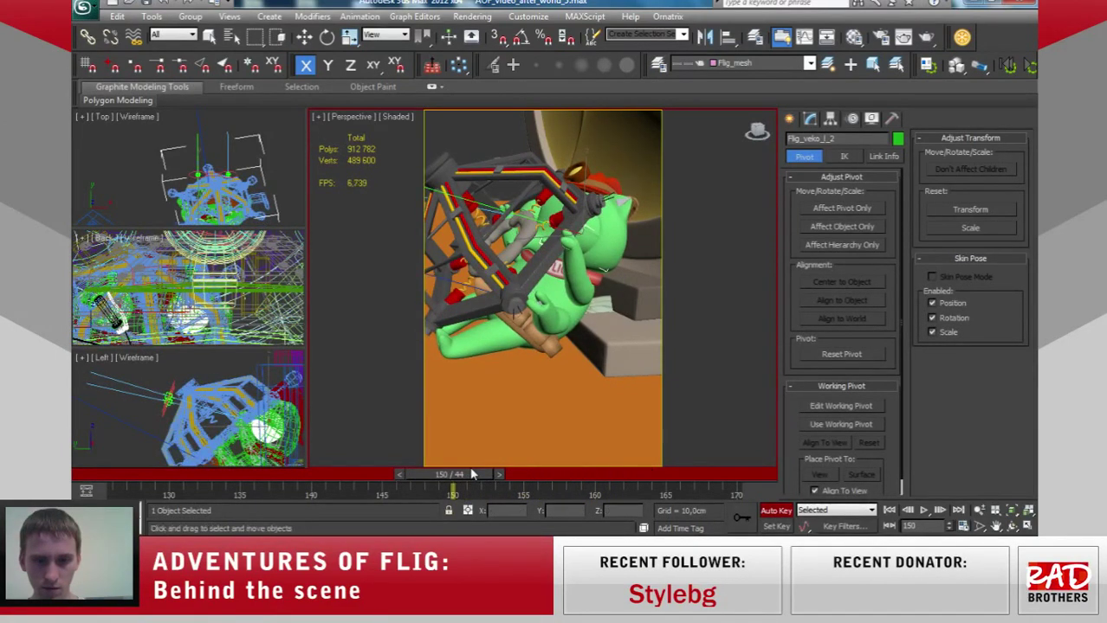
# Orbit around the rig, advance to frame 153, and select only the eyelid Flig_veko_l_2.
pyautogui.keyDown('alt'); pyautogui.moveTo(542, 290); pyautogui.dragTo(694, 314, button='middle'); pyautogui.keyUp('alt')
pyautogui.press('w')
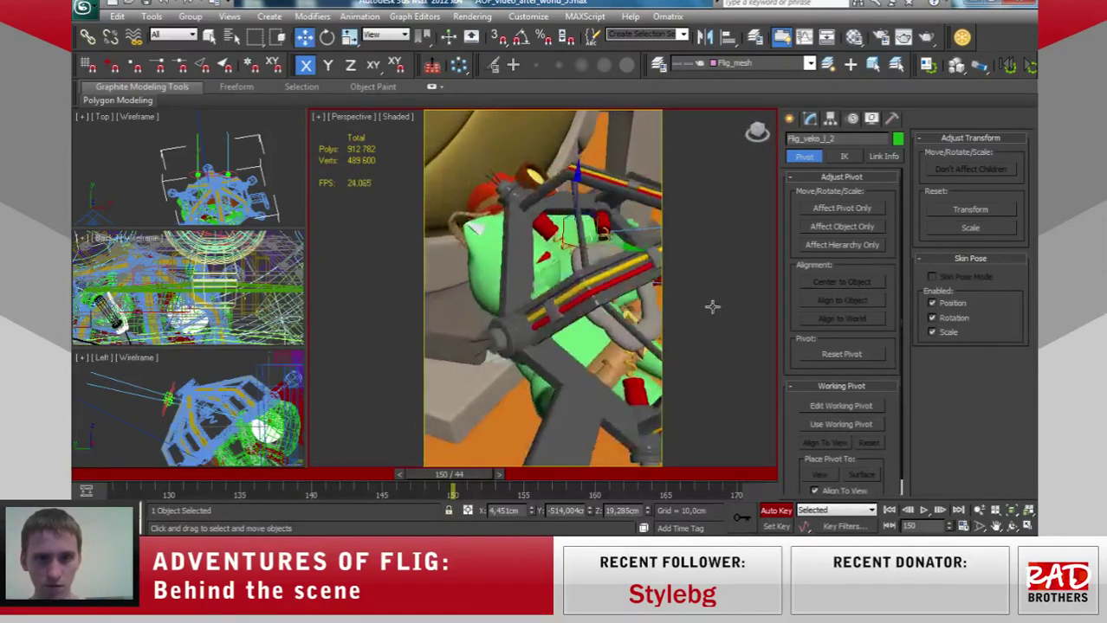
pyautogui.keyDown('ctrl'); pyautogui.click(551, 282); pyautogui.keyUp('ctrl')
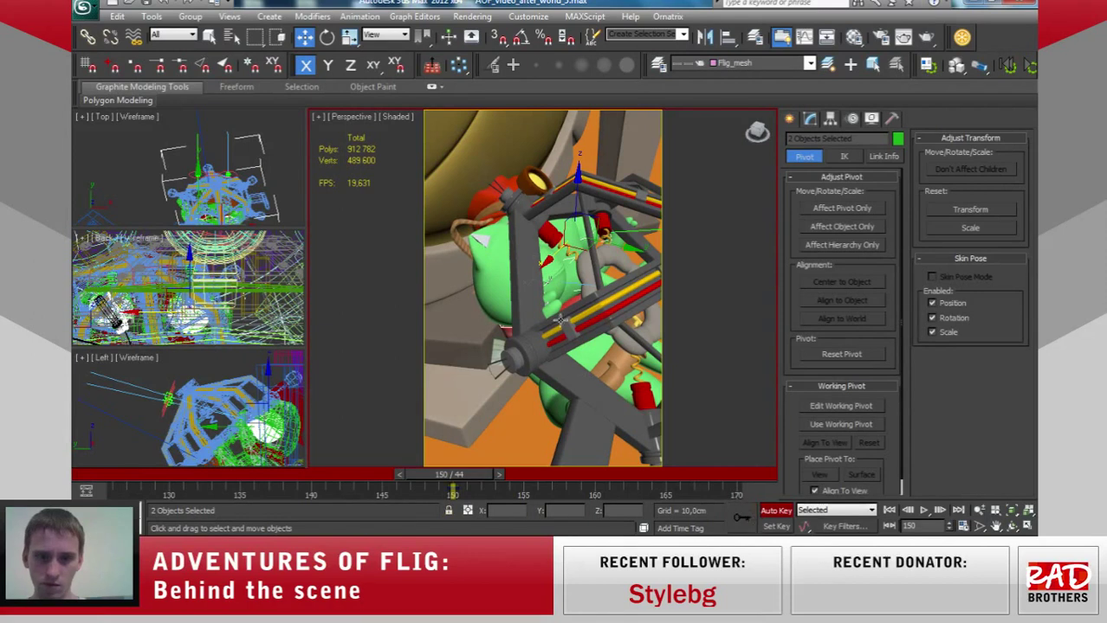
pyautogui.keyDown('alt'); pyautogui.moveTo(549, 264); pyautogui.dragTo(564, 270, button='middle'); pyautogui.keyUp('alt')
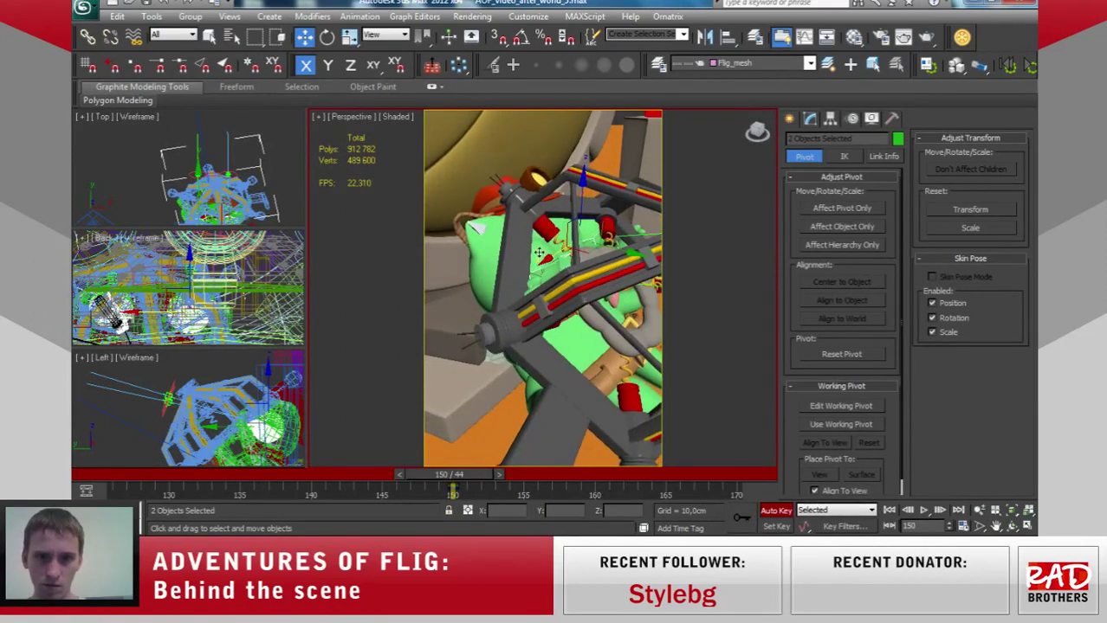
pyautogui.keyDown('alt'); pyautogui.moveTo(630, 290); pyautogui.dragTo(434, 288, button='middle'); pyautogui.keyUp('alt')
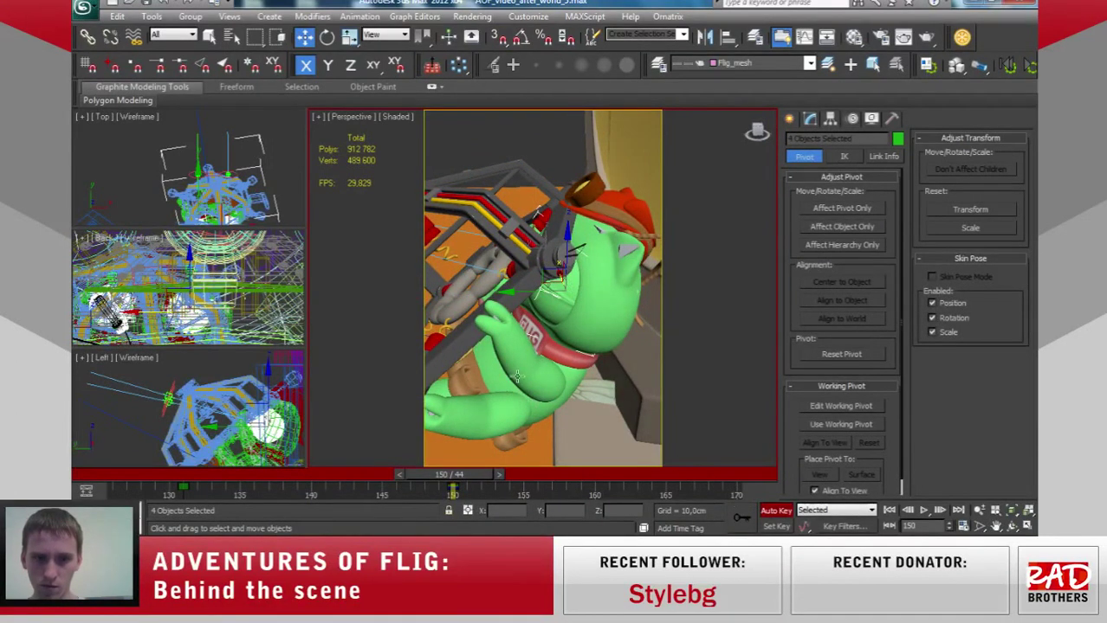
pyautogui.keyDown('alt'); pyautogui.moveTo(517, 376); pyautogui.dragTo(557, 367, button='middle'); pyautogui.keyUp('alt')
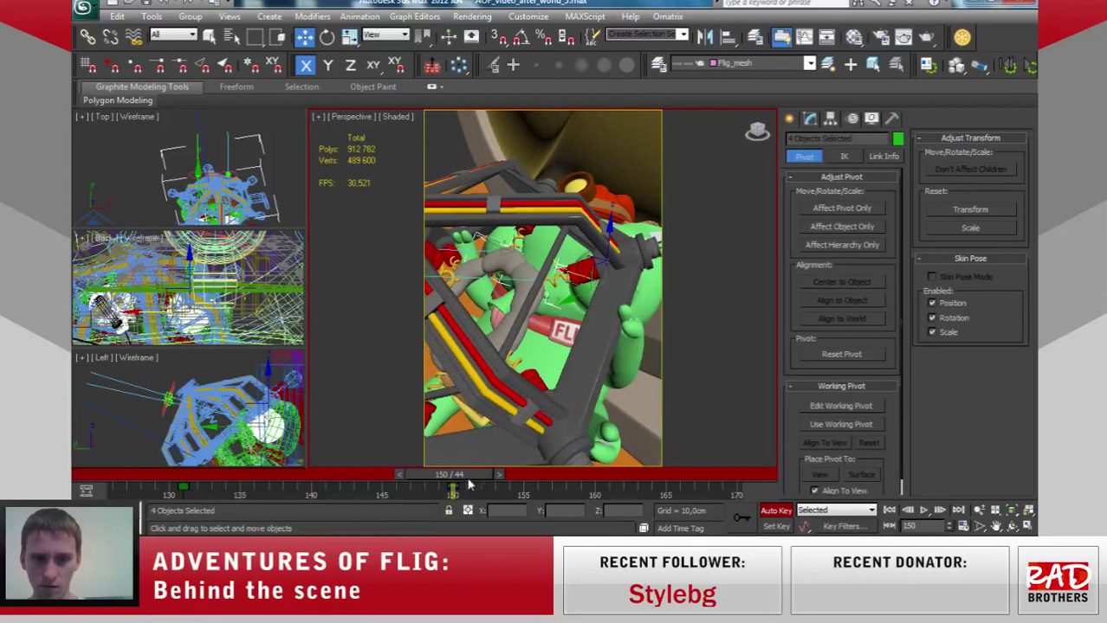
pyautogui.moveTo(470, 484); pyautogui.dragTo(512, 482)
pyautogui.press('w')
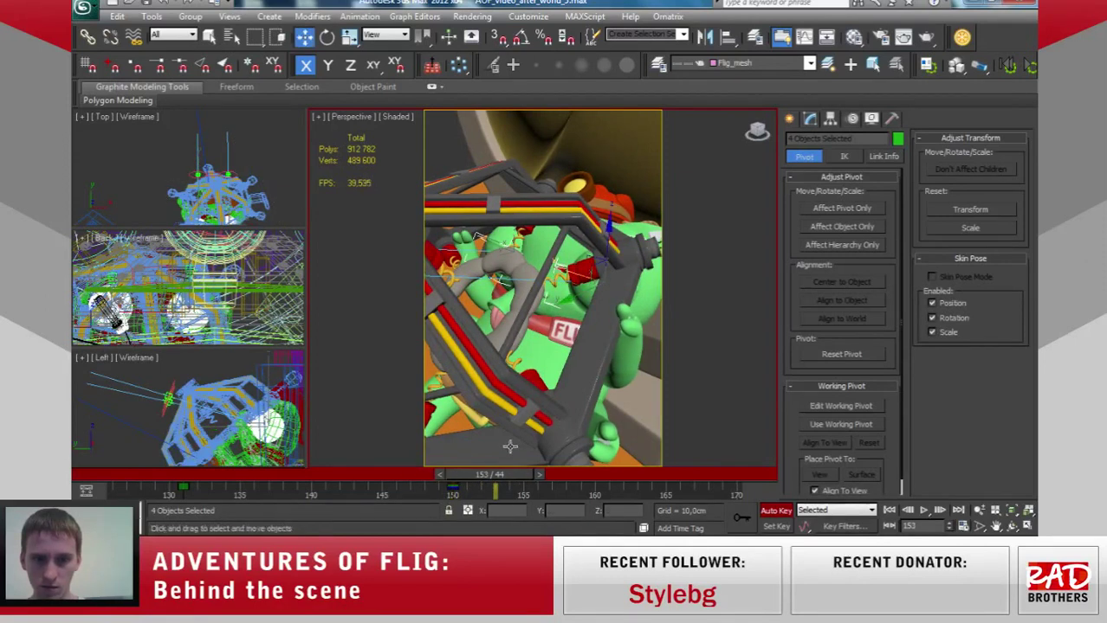
pyautogui.keyDown('alt'); pyautogui.moveTo(585, 385); pyautogui.dragTo(541, 368, button='middle'); pyautogui.keyUp('alt')
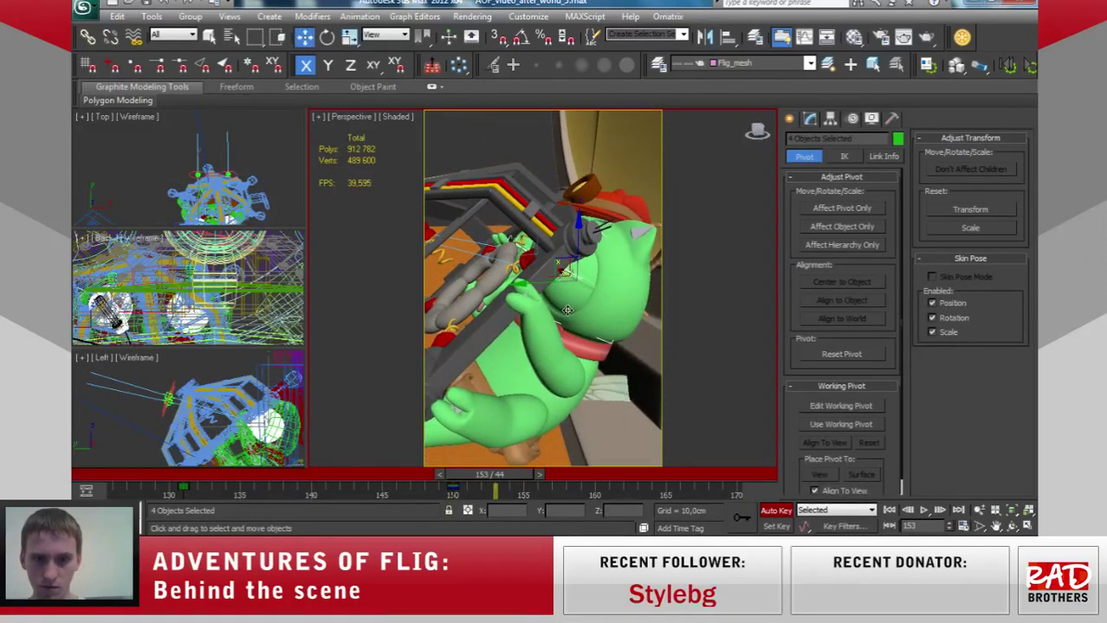
pyautogui.click(566, 310)
pyautogui.press('e')
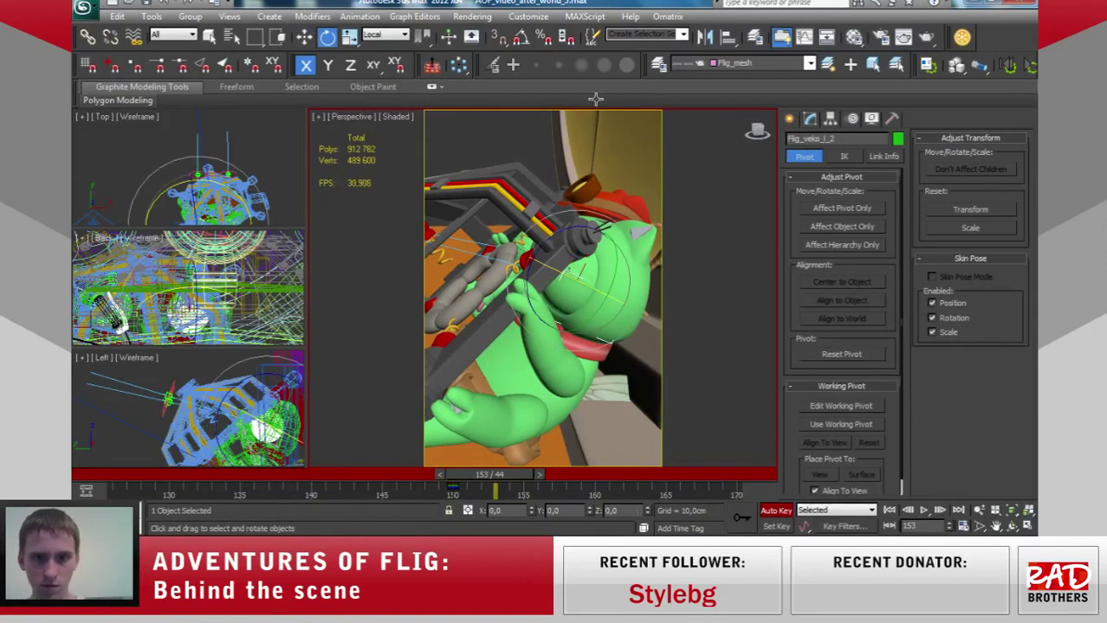
# Rotate eyelids Flig_veko_l_2 -15°, Flig_veko_l_1 15°, and the other eye's eyelid to 10° on Z.
pyautogui.moveTo(555, 234); pyautogui.dragTo(543, 235)
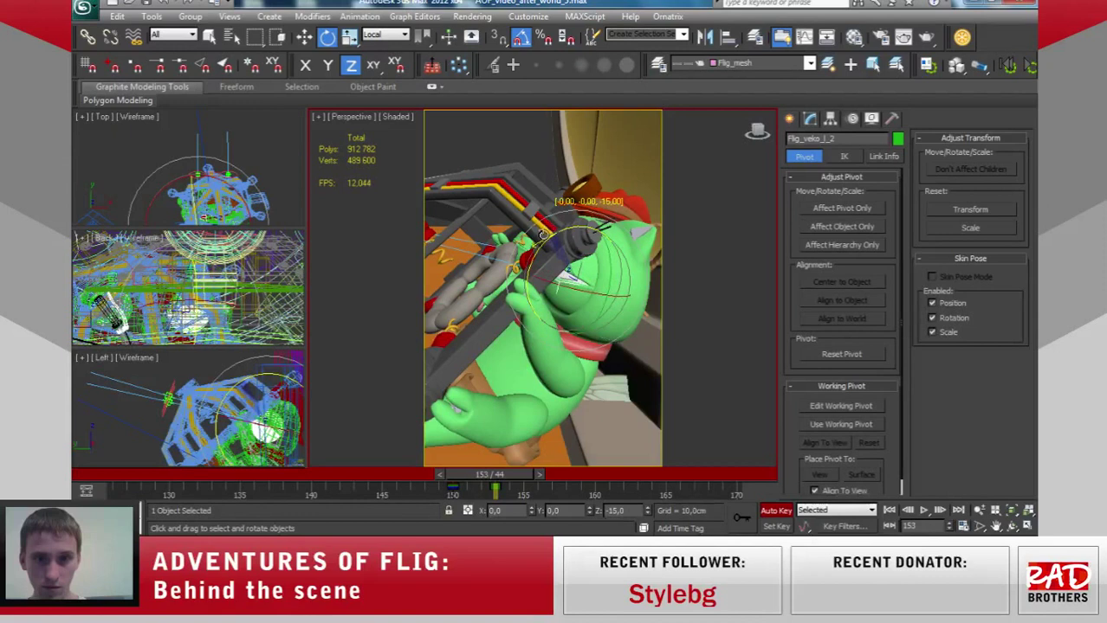
pyautogui.click(575, 272)
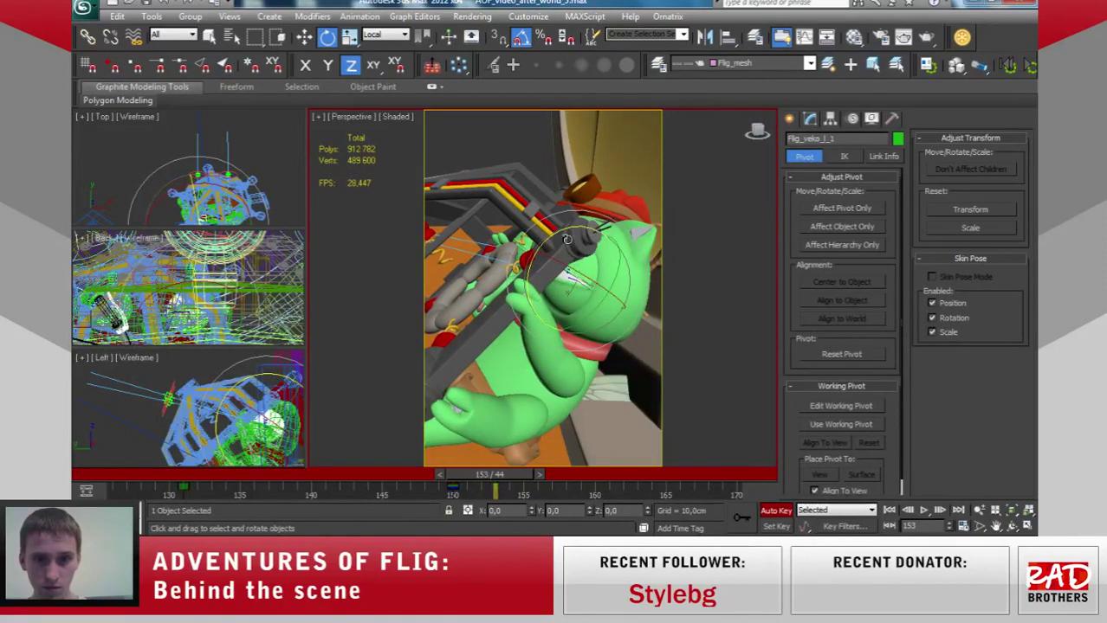
pyautogui.moveTo(551, 229); pyautogui.dragTo(563, 230)
pyautogui.keyDown('alt'); pyautogui.moveTo(504, 259); pyautogui.dragTo(569, 275, button='middle'); pyautogui.keyUp('alt')
pyautogui.click(463, 234)
pyautogui.moveTo(444, 211)
pyautogui.mouseDown()
pyautogui.moveTo(455, 201)
pyautogui.moveTo(454, 252)
pyautogui.moveTo(434, 228)
pyautogui.mouseUp()
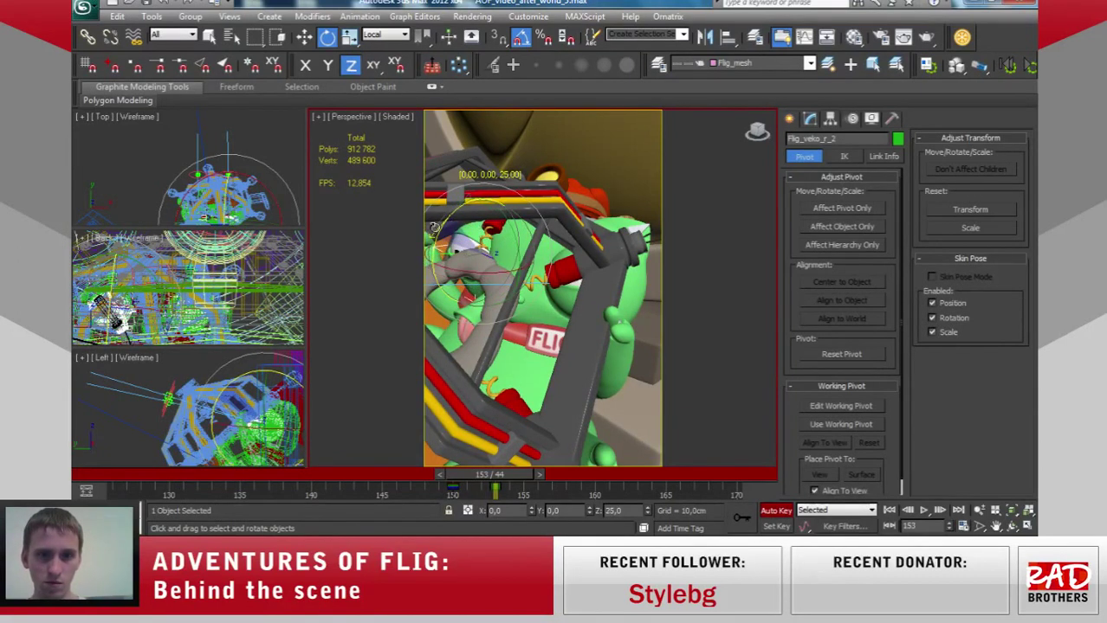
pyautogui.moveTo(435, 223); pyautogui.dragTo(440, 217)
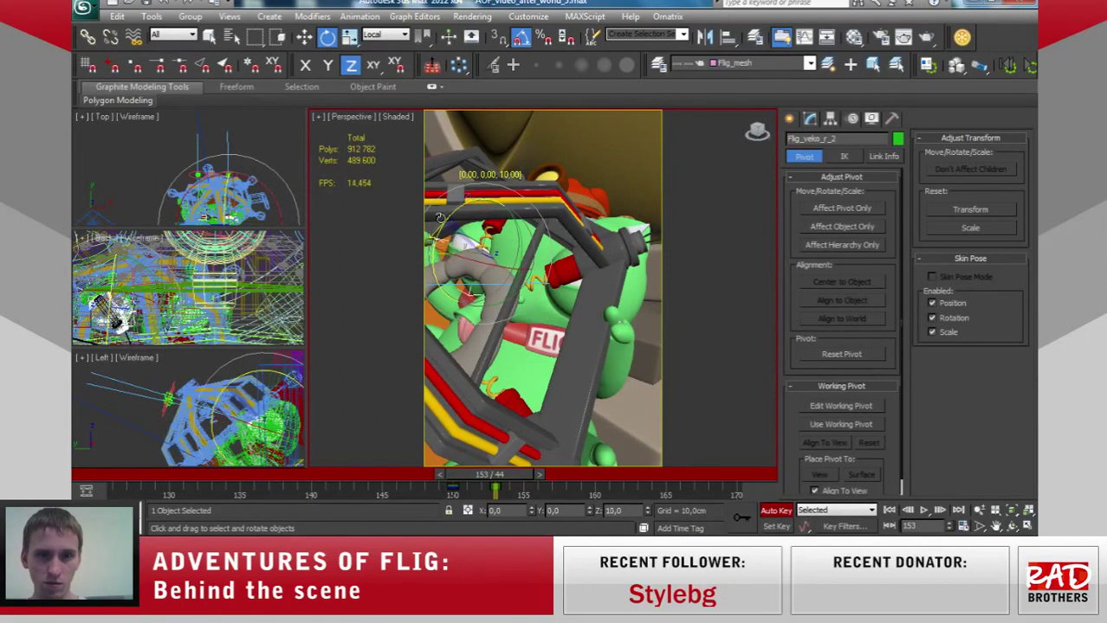
# Select Circle018 and move it in Y and Z, then shift it left along X.
pyautogui.keyDown('alt'); pyautogui.moveTo(578, 253); pyautogui.dragTo(585, 277, button='middle'); pyautogui.keyUp('alt')
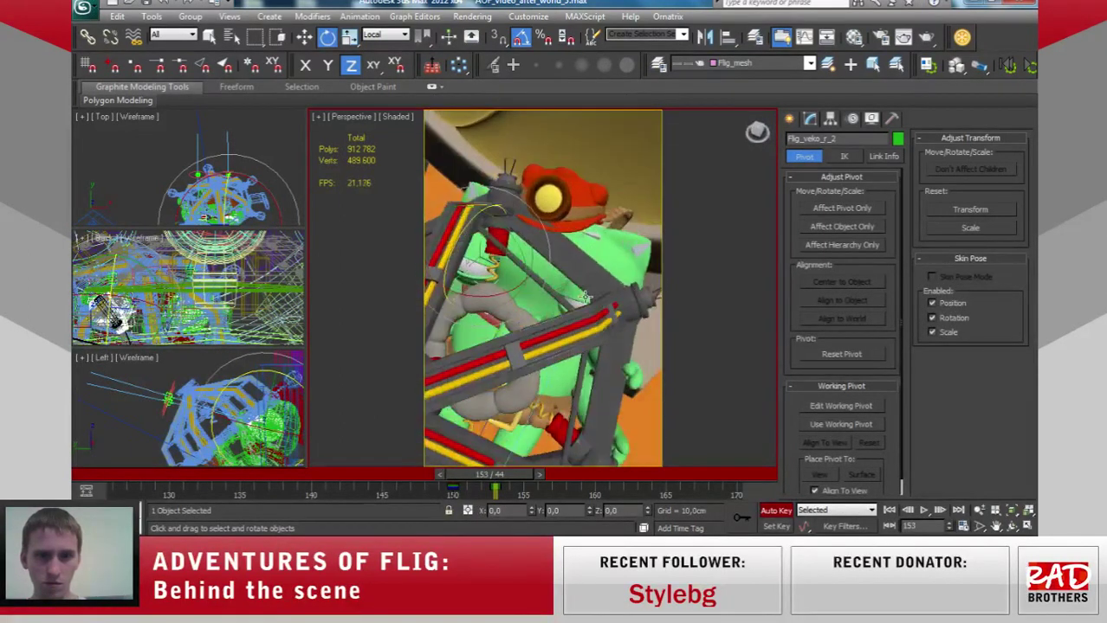
pyautogui.scroll(-5, 585, 277)
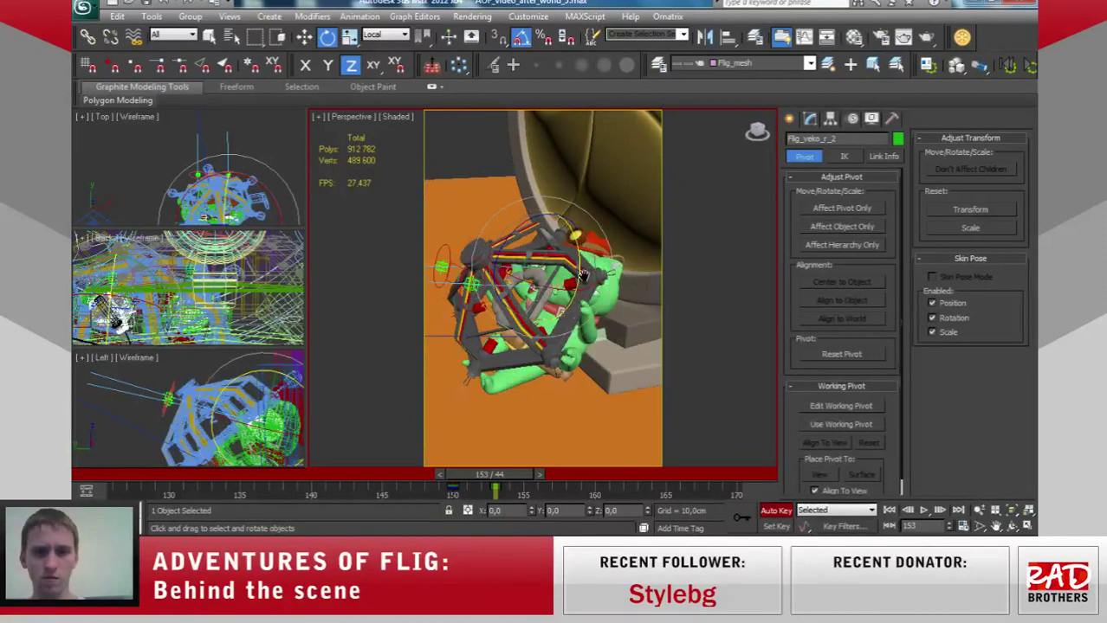
pyautogui.moveTo(584, 277)
pyautogui.keyDown('alt'); pyautogui.mouseDown(button='middle')
pyautogui.moveTo(534, 301)
pyautogui.moveTo(572, 305)
pyautogui.mouseUp(button='middle'); pyautogui.keyUp('alt')
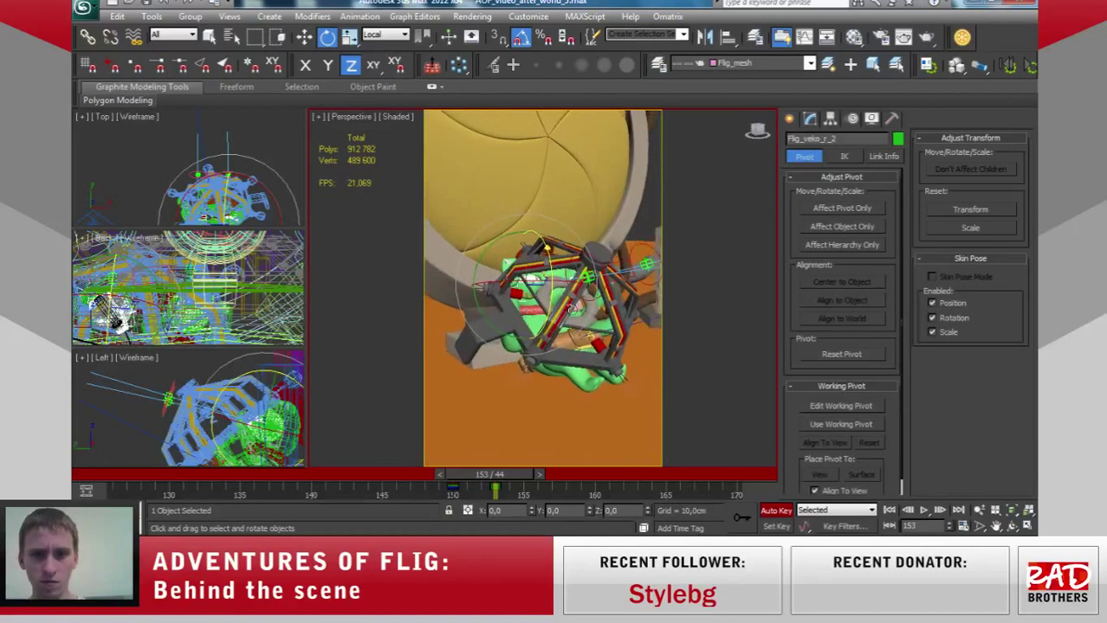
pyautogui.click(304, 36)
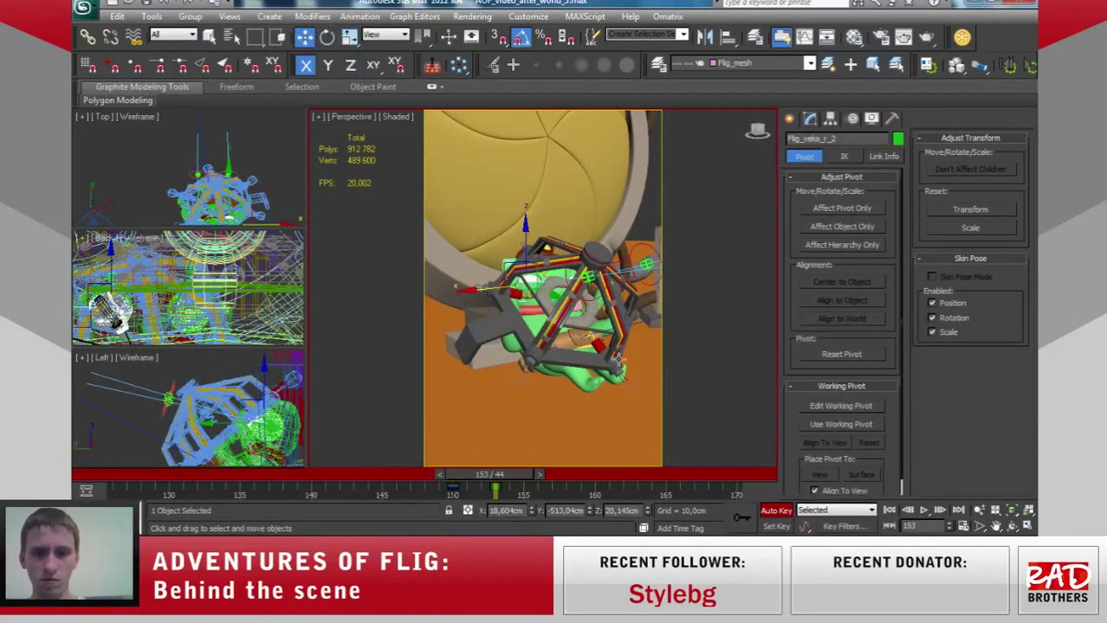
pyautogui.moveTo(557, 340)
pyautogui.keyDown('alt'); pyautogui.mouseDown(button='middle')
pyautogui.moveTo(565, 324)
pyautogui.moveTo(509, 407)
pyautogui.mouseUp(button='middle'); pyautogui.keyUp('alt')
pyautogui.click(571, 294)
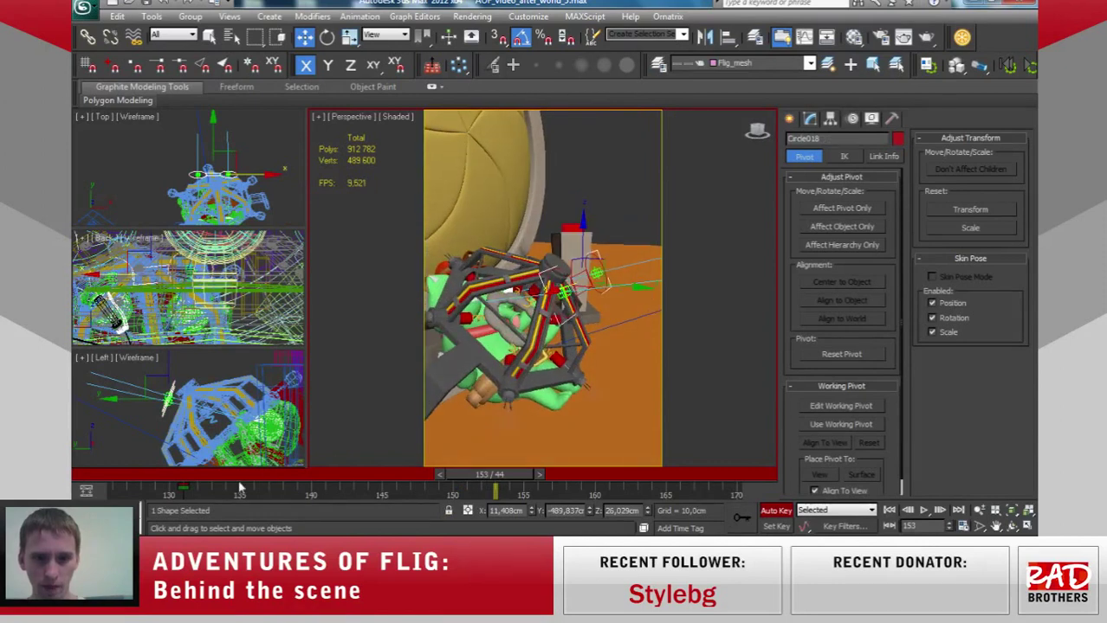
pyautogui.moveTo(600, 268); pyautogui.dragTo(596, 253)
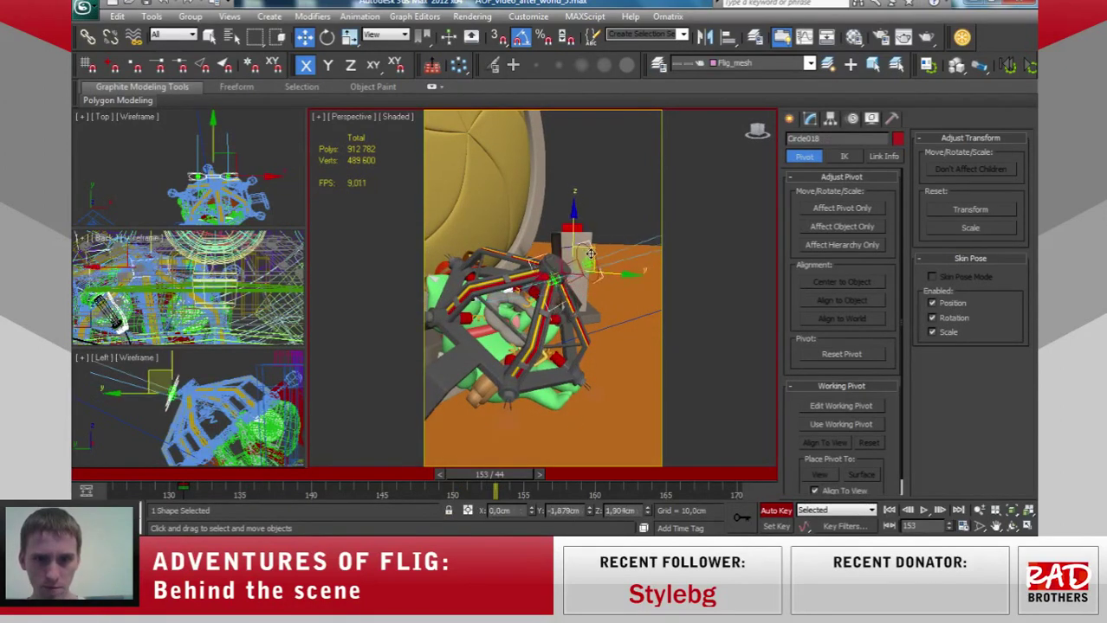
pyautogui.moveTo(596, 253)
pyautogui.keyDown('alt'); pyautogui.mouseDown(button='middle')
pyautogui.moveTo(522, 322)
pyautogui.moveTo(503, 298)
pyautogui.mouseUp(button='middle'); pyautogui.keyUp('alt')
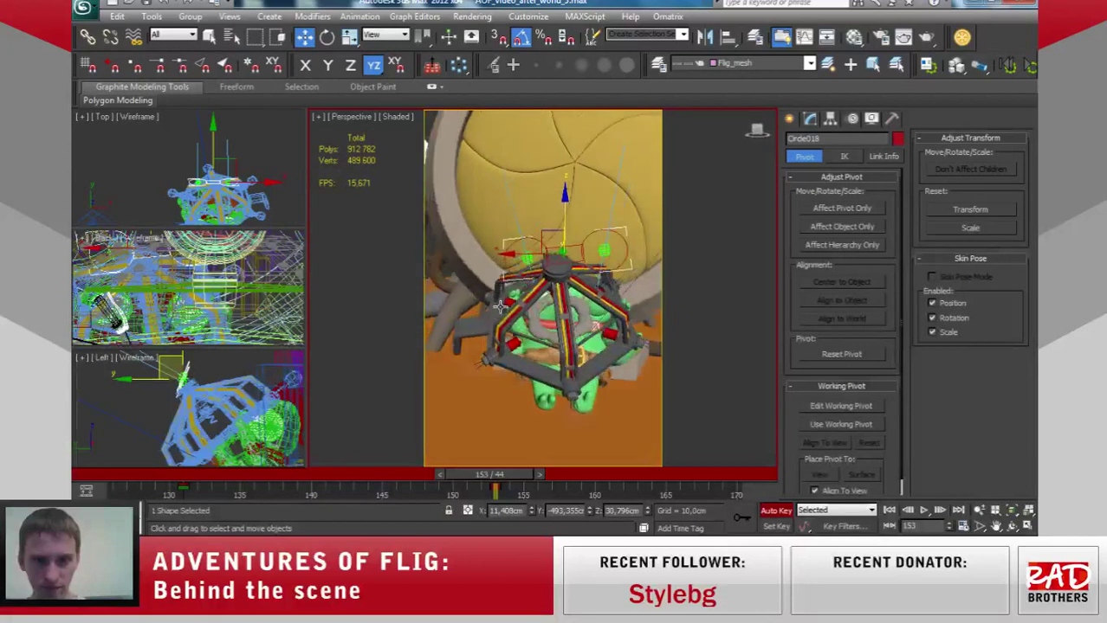
pyautogui.moveTo(531, 252)
pyautogui.mouseDown()
pyautogui.moveTo(501, 263)
pyautogui.moveTo(562, 257)
pyautogui.mouseUp()
# Through Camera001, raise Circle018 on Z and nudge it left on X to about X 5.96, Z 30.8 cm.
pyautogui.keyDown('alt'); pyautogui.moveTo(540, 307); pyautogui.dragTo(516, 343, button='middle'); pyautogui.keyUp('alt')
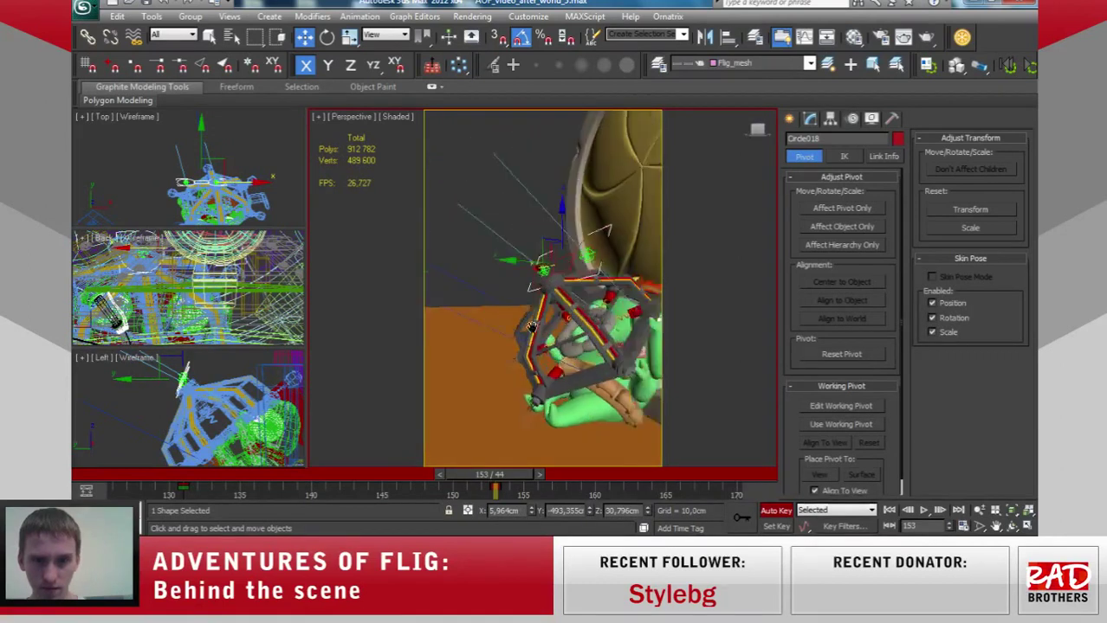
pyautogui.press('c')
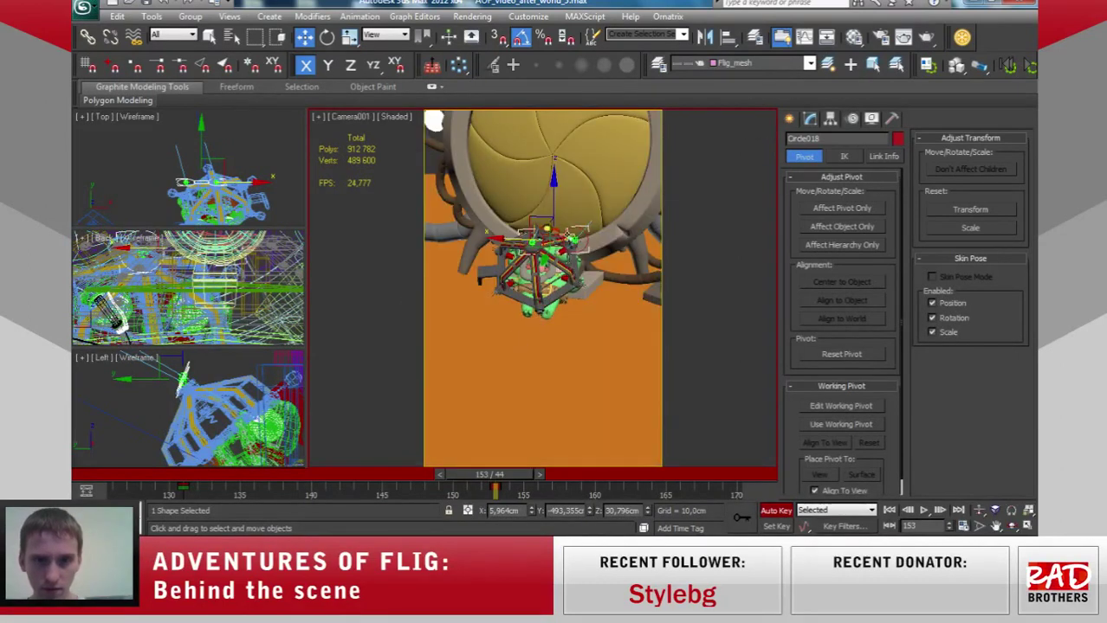
pyautogui.moveTo(551, 199); pyautogui.dragTo(552, 183)
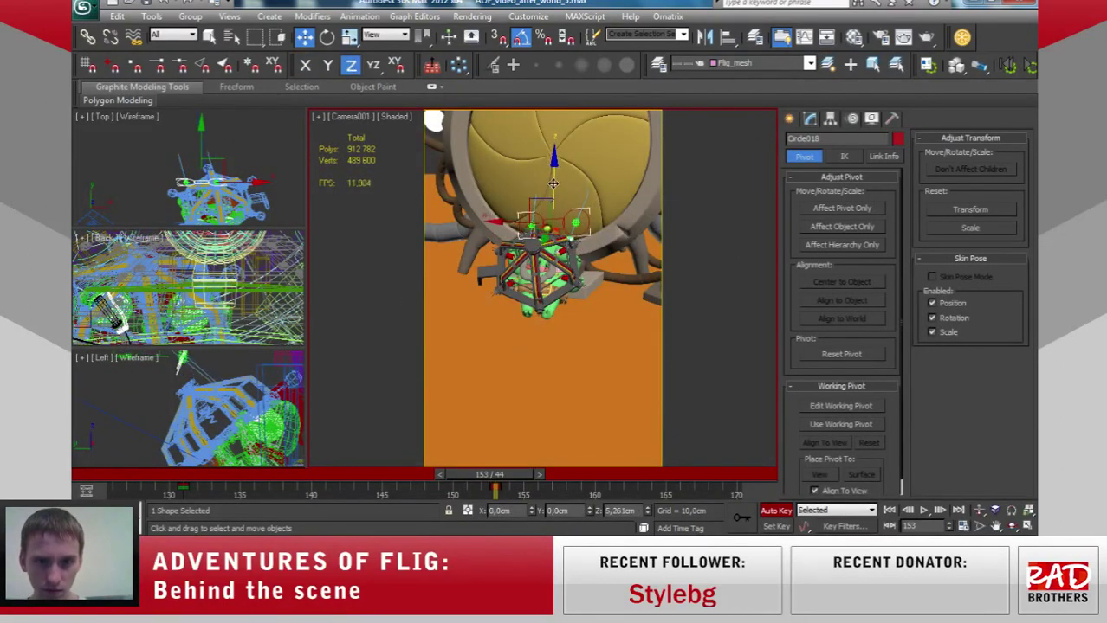
pyautogui.press('F5')
pyautogui.moveTo(512, 230); pyautogui.dragTo(499, 227)
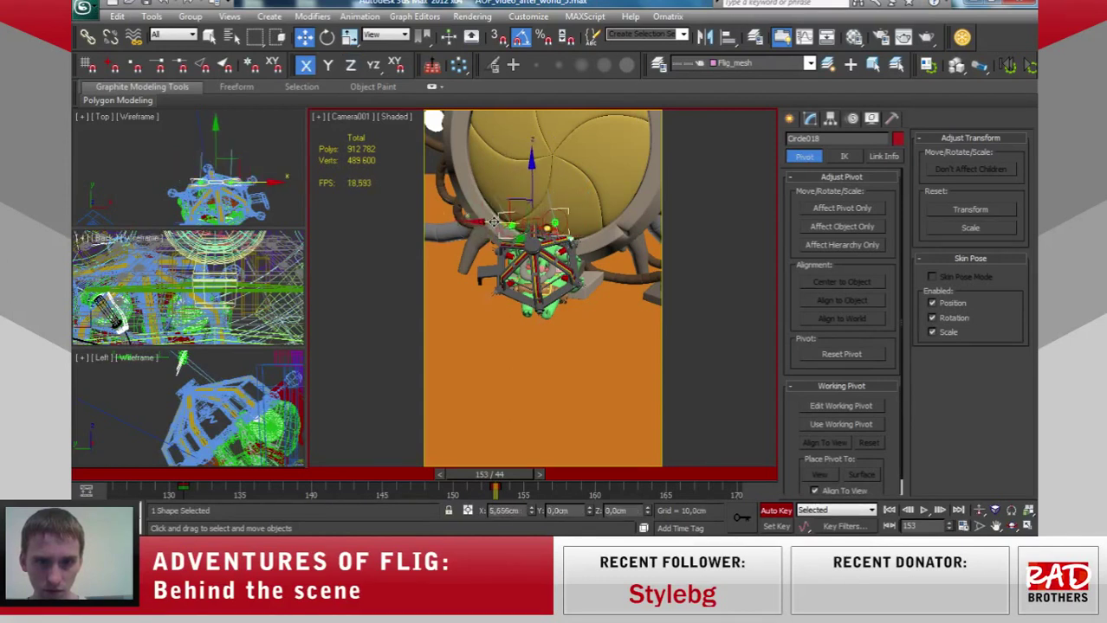
# Review frames 146–170, then Shift-copy Circle018's frame-153 key to about frame 158.
pyautogui.moveTo(500, 481); pyautogui.dragTo(404, 487)
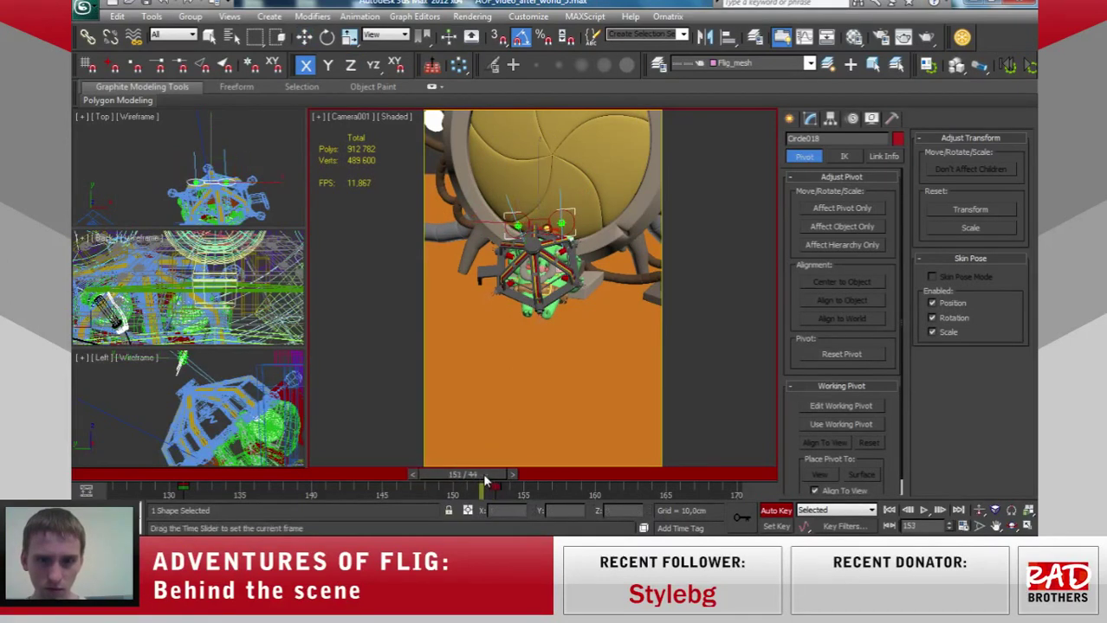
pyautogui.moveTo(423, 478)
pyautogui.mouseDown()
pyautogui.moveTo(513, 463)
pyautogui.moveTo(750, 462)
pyautogui.mouseUp()
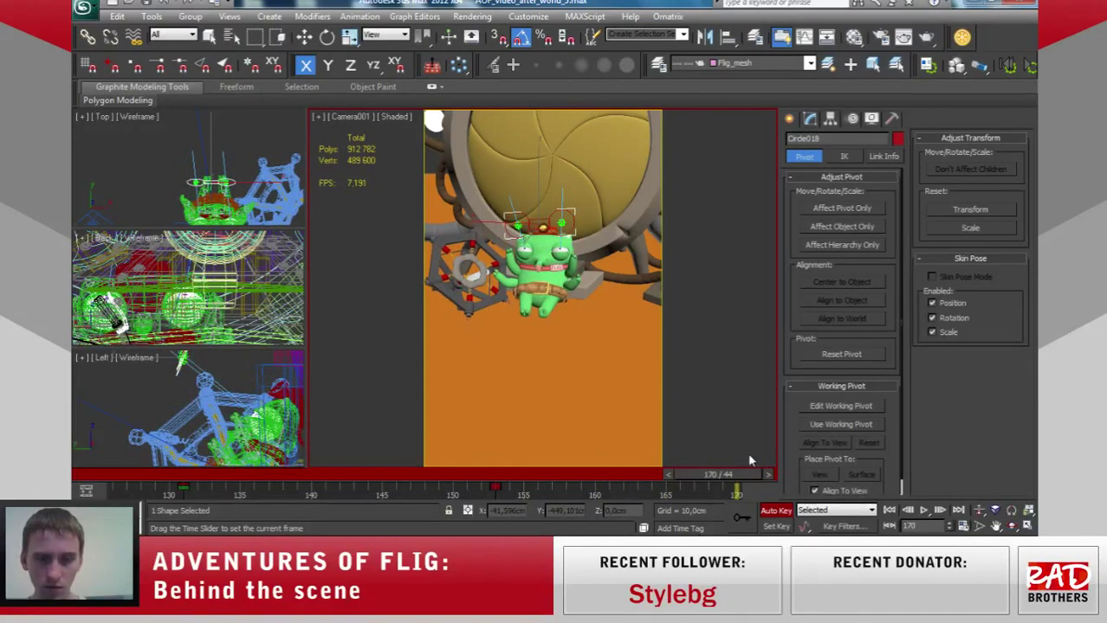
pyautogui.moveTo(750, 462)
pyautogui.mouseDown()
pyautogui.moveTo(518, 458)
pyautogui.moveTo(622, 458)
pyautogui.moveTo(549, 475)
pyautogui.mouseUp()
pyautogui.press('w')
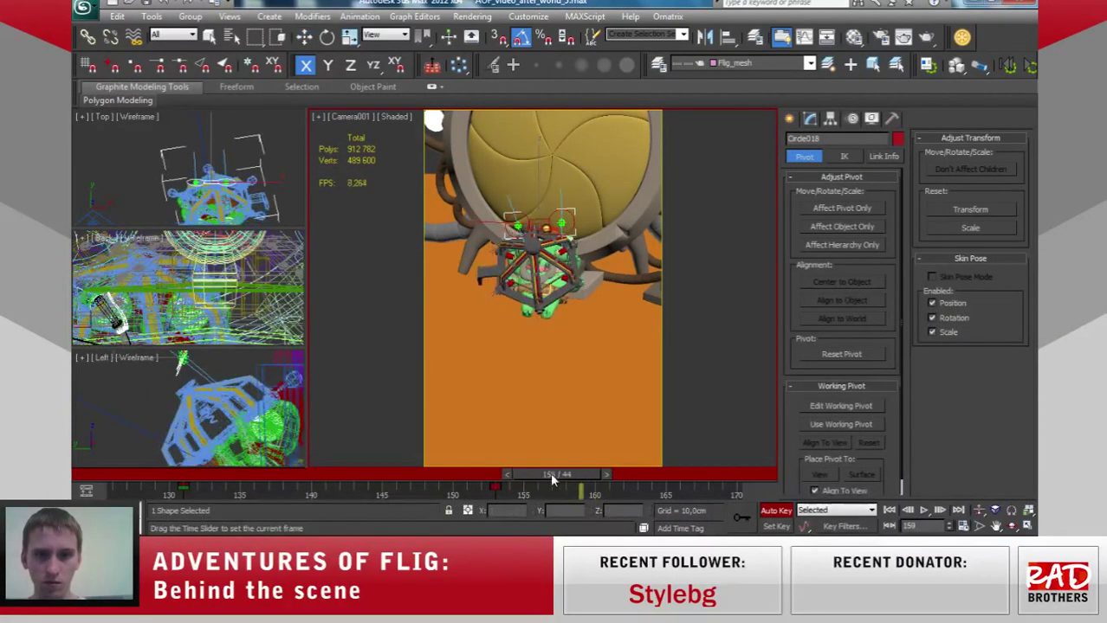
pyautogui.click(495, 488)
pyautogui.moveTo(552, 488)
pyautogui.keyDown('shift'); pyautogui.mouseDown()
pyautogui.moveTo(643, 485)
pyautogui.moveTo(632, 485)
pyautogui.mouseUp(); pyautogui.keyUp('shift')
pyautogui.press('e')
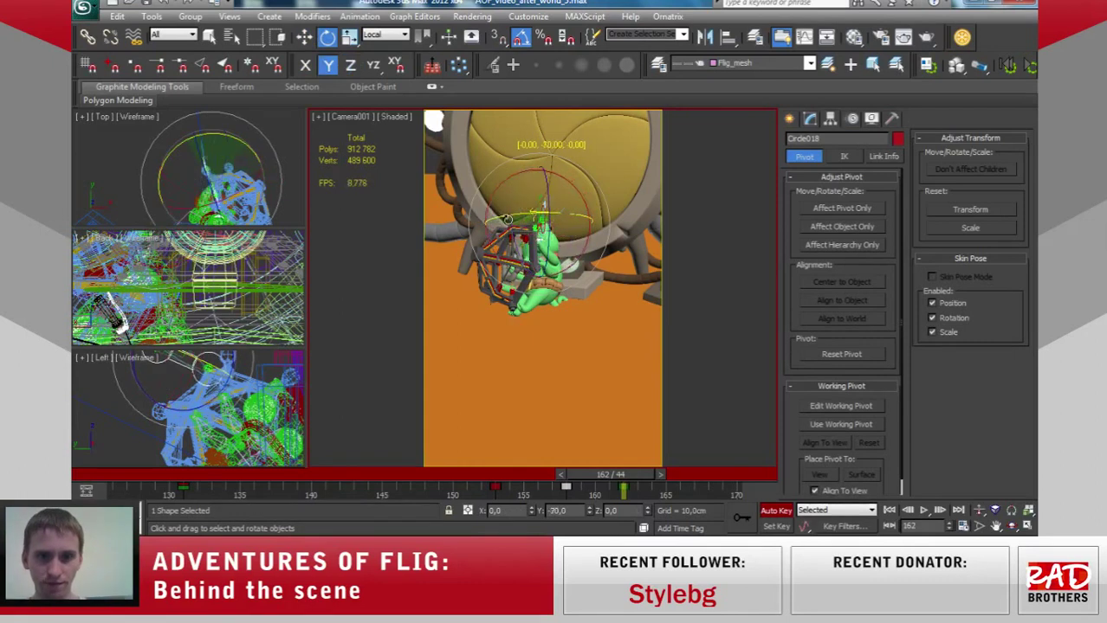
# Shift Circle018 left and adjust its X and Z position in the Perspective view.
pyautogui.press('w')
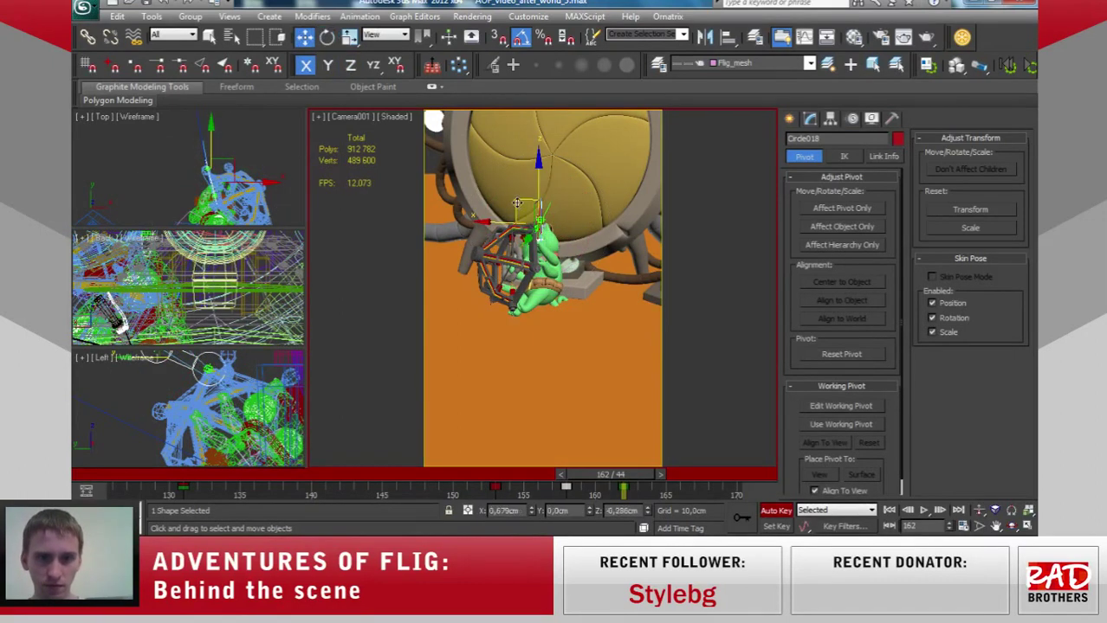
pyautogui.moveTo(517, 203); pyautogui.dragTo(477, 210)
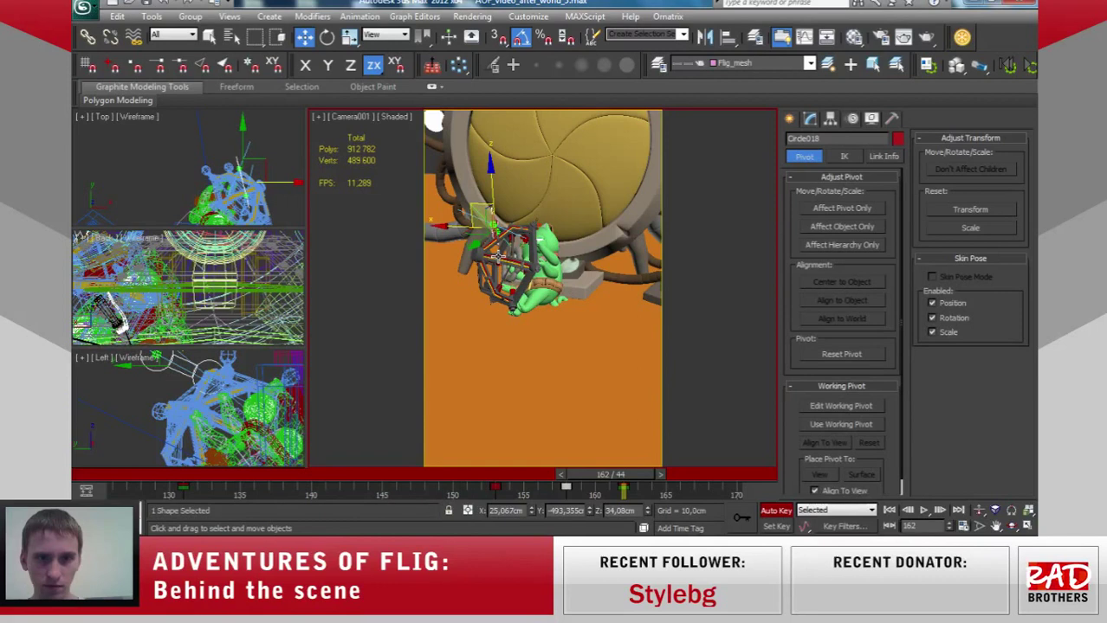
pyautogui.press('p')
pyautogui.moveTo(554, 260)
pyautogui.keyDown('alt'); pyautogui.mouseDown(button='middle')
pyautogui.moveTo(594, 267)
pyautogui.moveTo(516, 232)
pyautogui.mouseUp(button='middle'); pyautogui.keyUp('alt')
pyautogui.moveTo(511, 210); pyautogui.dragTo(533, 260)
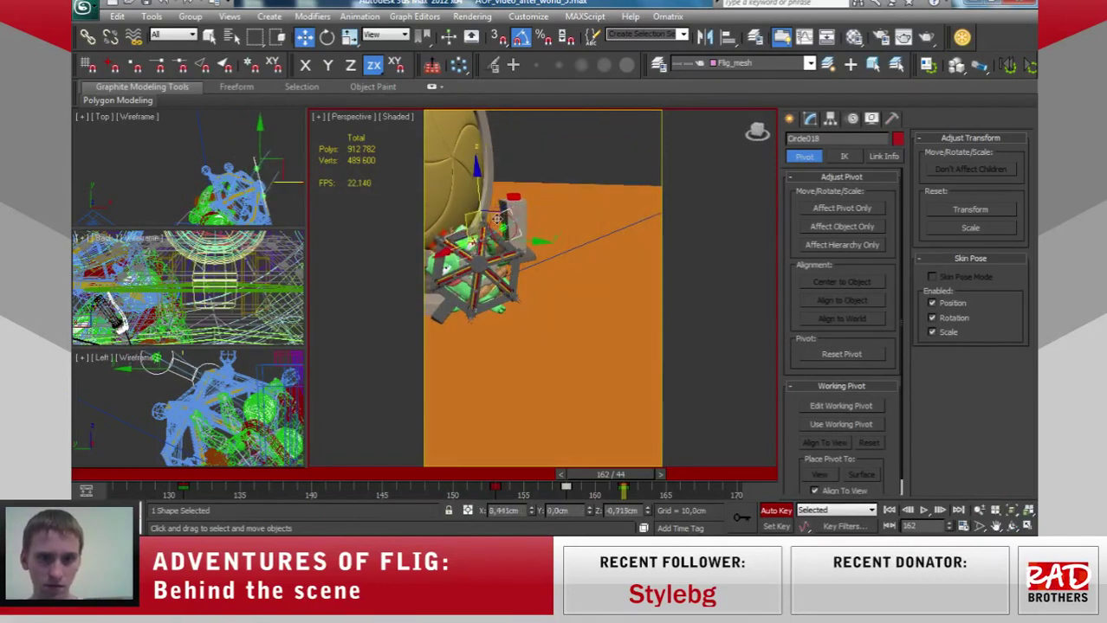
pyautogui.keyDown('alt'); pyautogui.moveTo(533, 261); pyautogui.dragTo(491, 256, button='middle'); pyautogui.keyUp('alt')
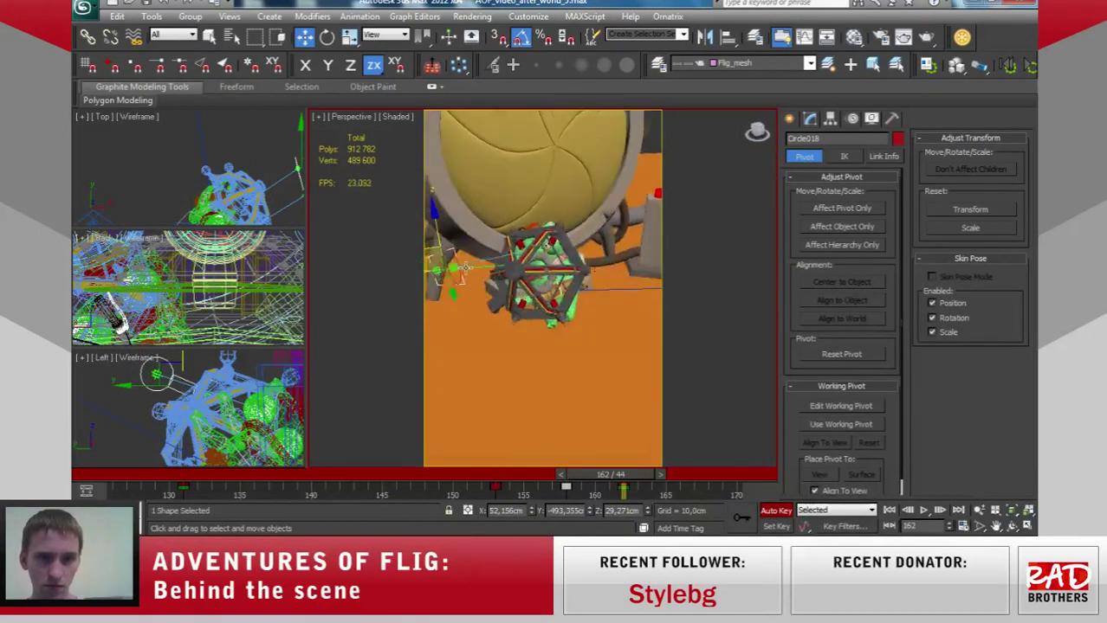
pyautogui.press('c')
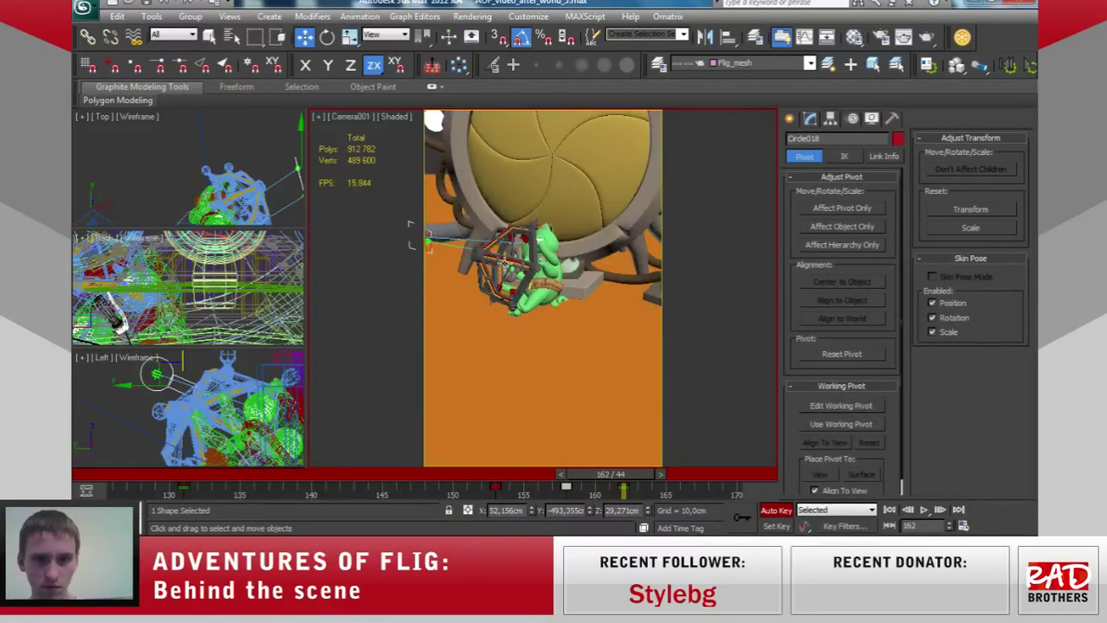
# At frame 165, raise Circle018 to about X 10.48 cm, Z 36.06 cm in the Camera001 view.
pyautogui.moveTo(629, 481)
pyautogui.mouseDown()
pyautogui.moveTo(554, 476)
pyautogui.moveTo(663, 476)
pyautogui.mouseUp()
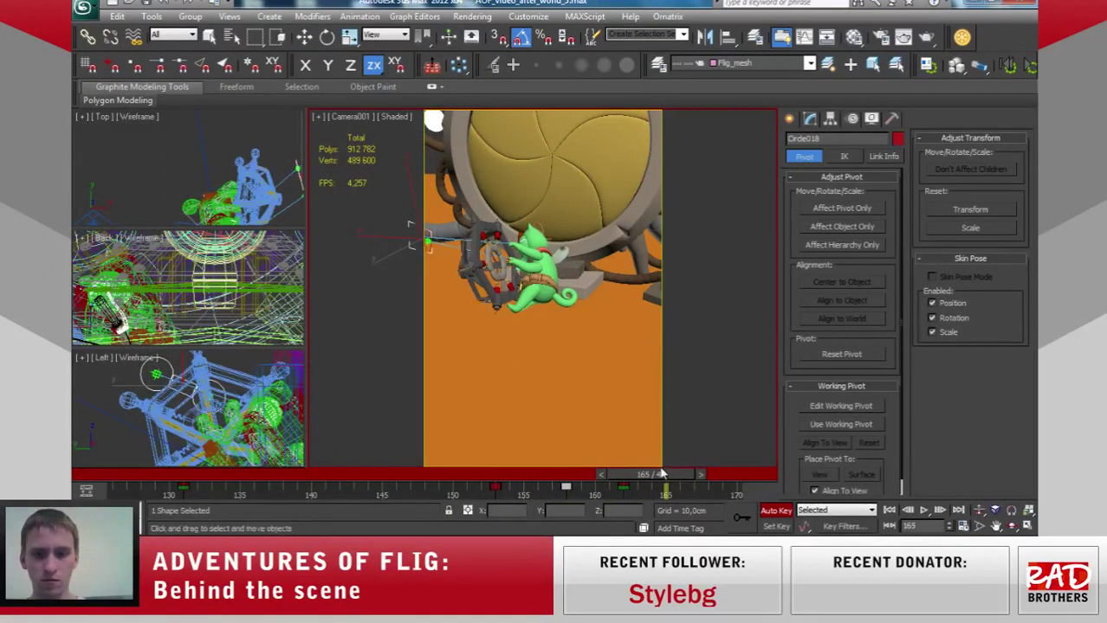
pyautogui.press('w')
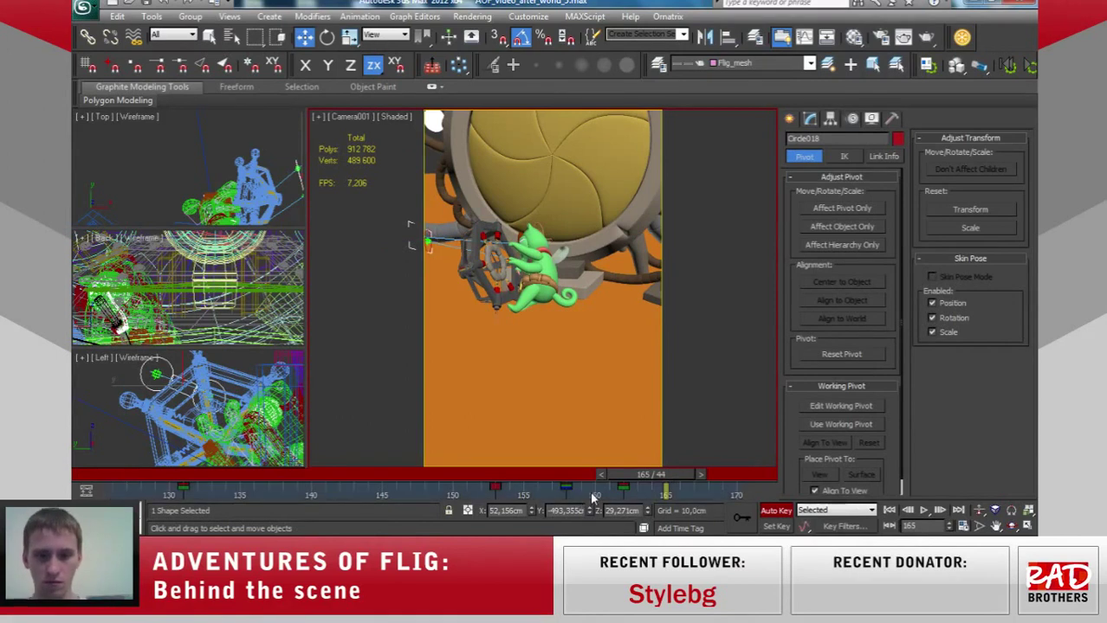
pyautogui.moveTo(156, 374); pyautogui.dragTo(182, 360)
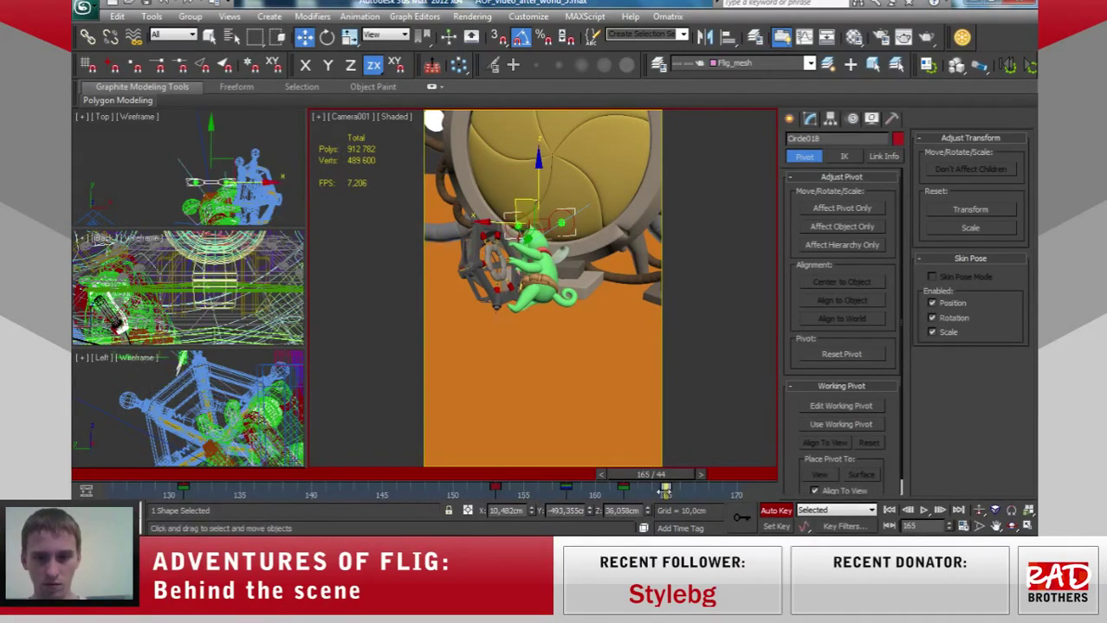
pyautogui.moveTo(658, 476); pyautogui.dragTo(720, 490)
pyautogui.press('w')
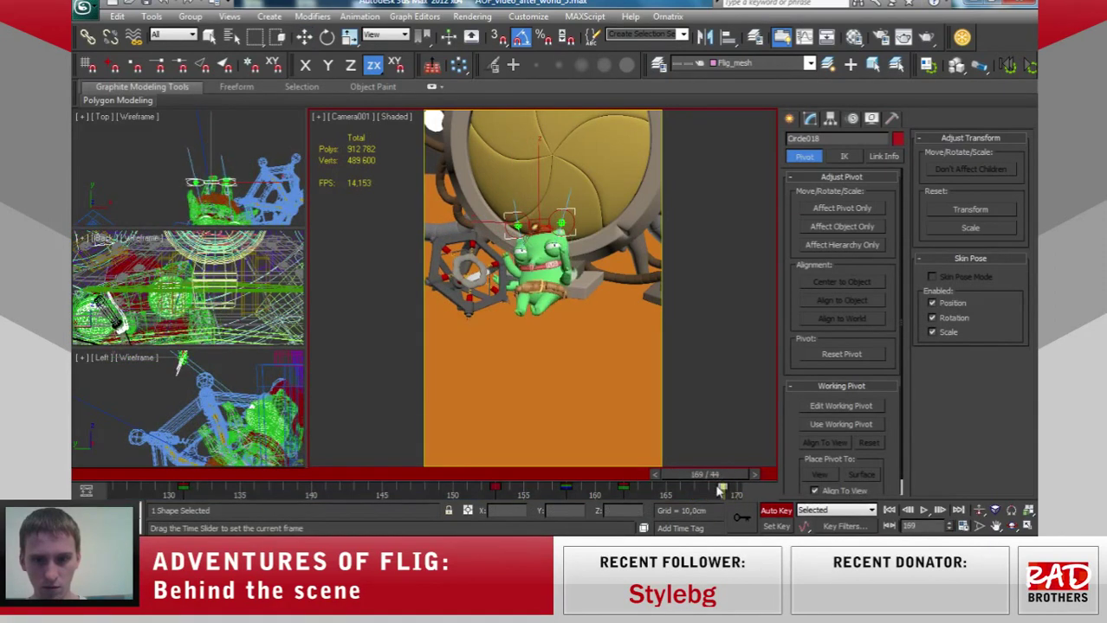
# Lower Circle018 slightly along Z at frame 169, to about Z 31.51 cm.
pyautogui.press('w')
pyautogui.moveTo(539, 178); pyautogui.dragTo(541, 193)
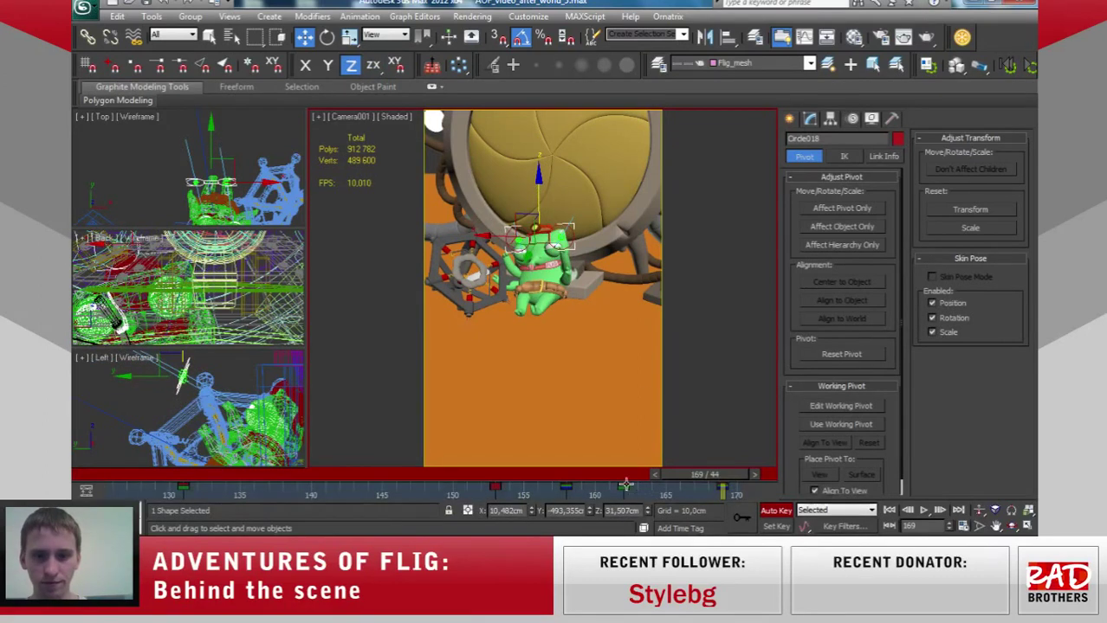
pyautogui.moveTo(700, 478)
pyautogui.mouseDown()
pyautogui.moveTo(682, 476)
pyautogui.moveTo(721, 476)
pyautogui.mouseUp()
pyautogui.press('w')
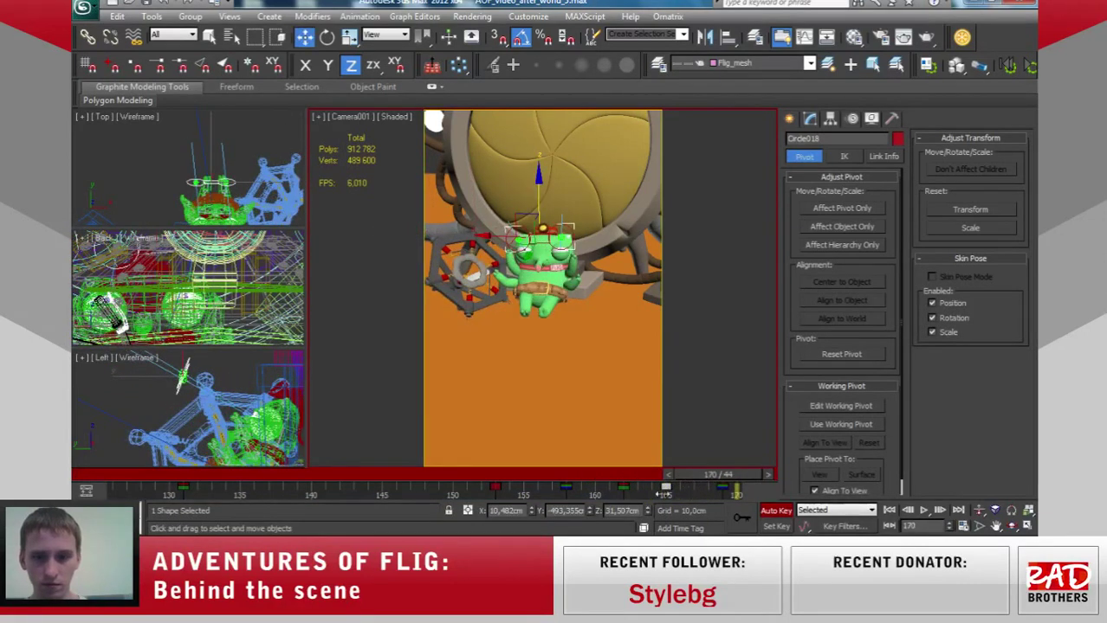
pyautogui.moveTo(717, 480)
pyautogui.mouseDown()
pyautogui.moveTo(707, 477)
pyautogui.moveTo(729, 478)
pyautogui.mouseUp()
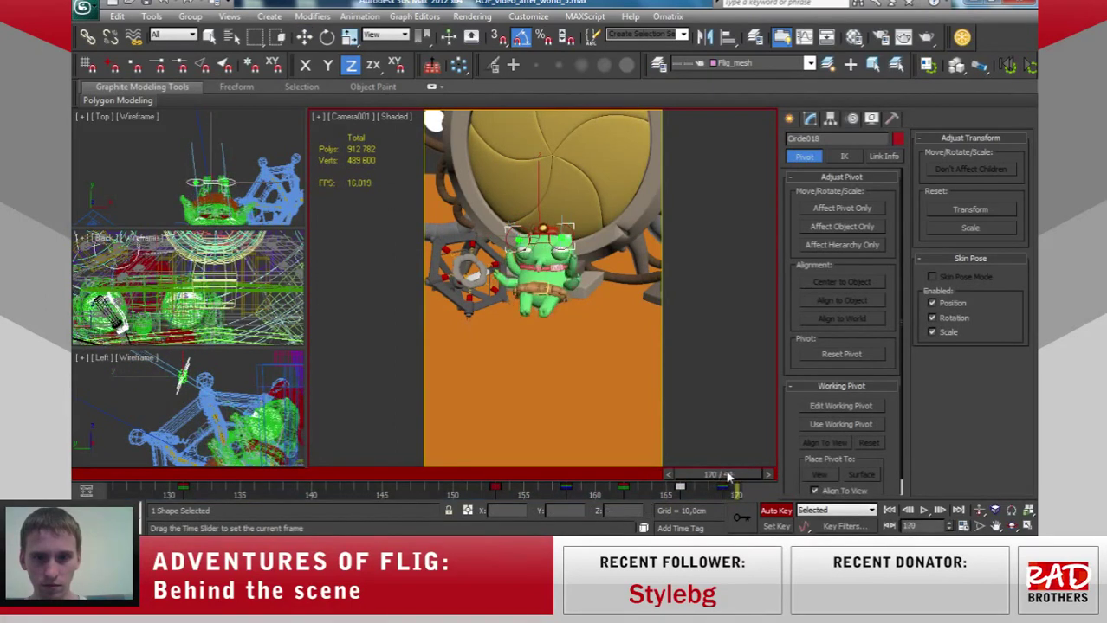
pyautogui.press('w')
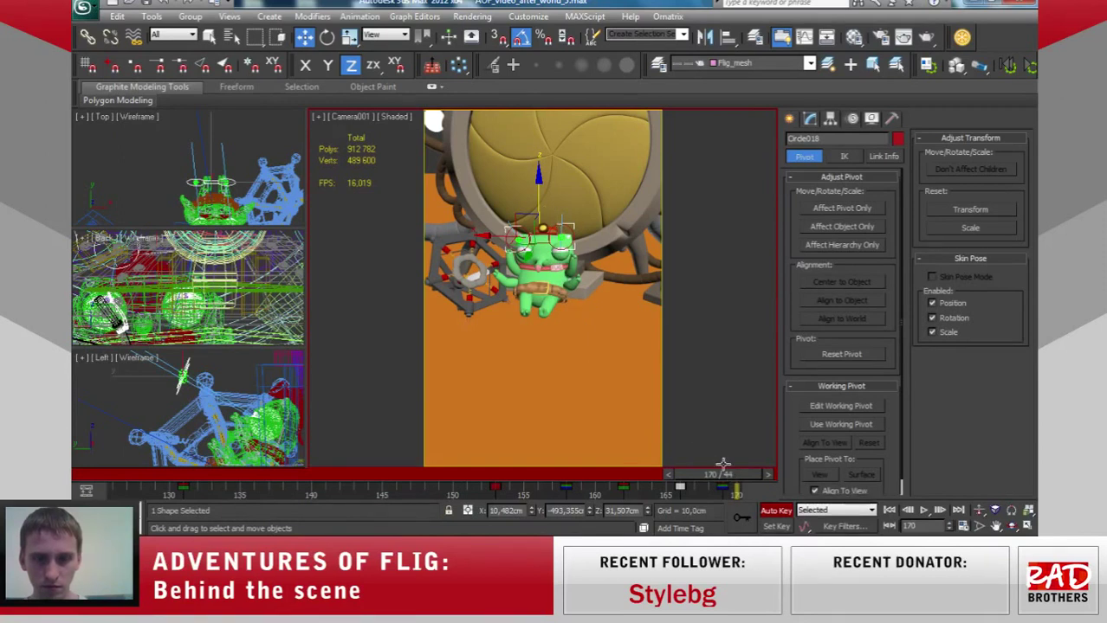
# Orbit the Perspective view to a lower angle and scrub frames 160–170 to review the emergence.
pyautogui.press('p')
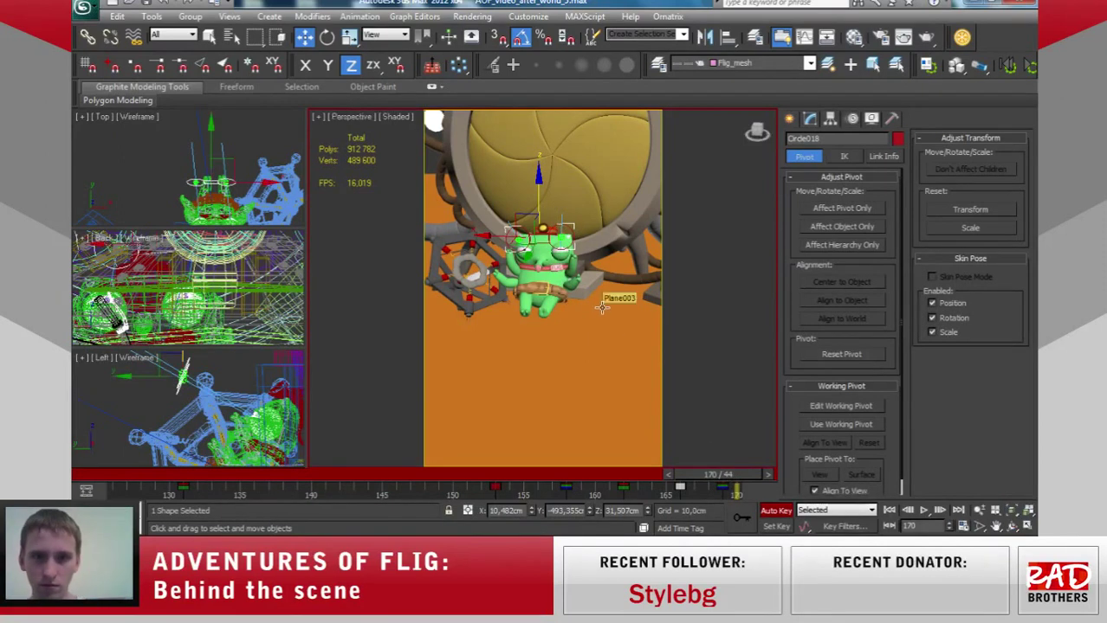
pyautogui.keyDown('alt'); pyautogui.moveTo(602, 308); pyautogui.dragTo(586, 293, button='middle'); pyautogui.keyUp('alt')
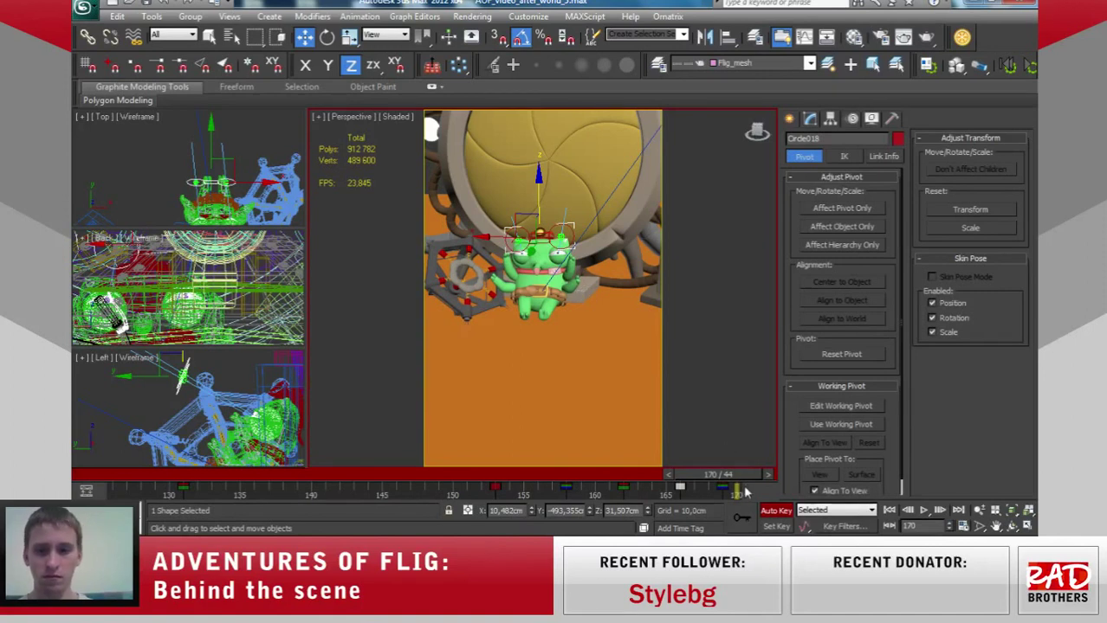
pyautogui.moveTo(744, 475)
pyautogui.mouseDown()
pyautogui.moveTo(609, 485)
pyautogui.moveTo(752, 492)
pyautogui.mouseUp()
pyautogui.press('w')
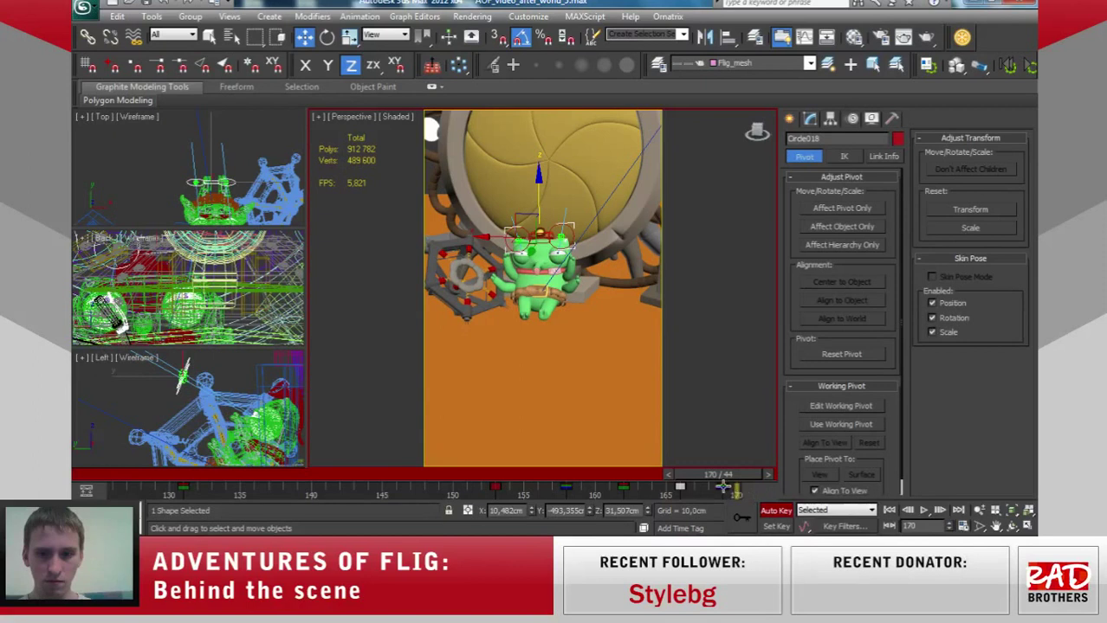
pyautogui.moveTo(736, 483); pyautogui.dragTo(753, 488)
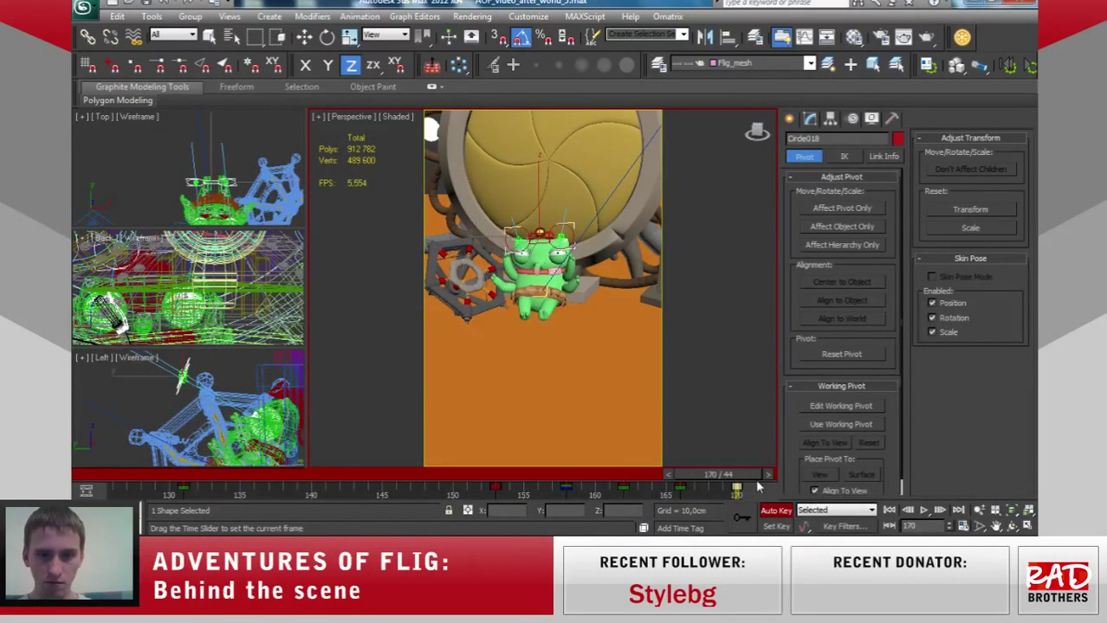
# Set the selection filter to Bone and select Flig's leg bone nogal.1.
pyautogui.click(174, 35)
pyautogui.click(161, 146)
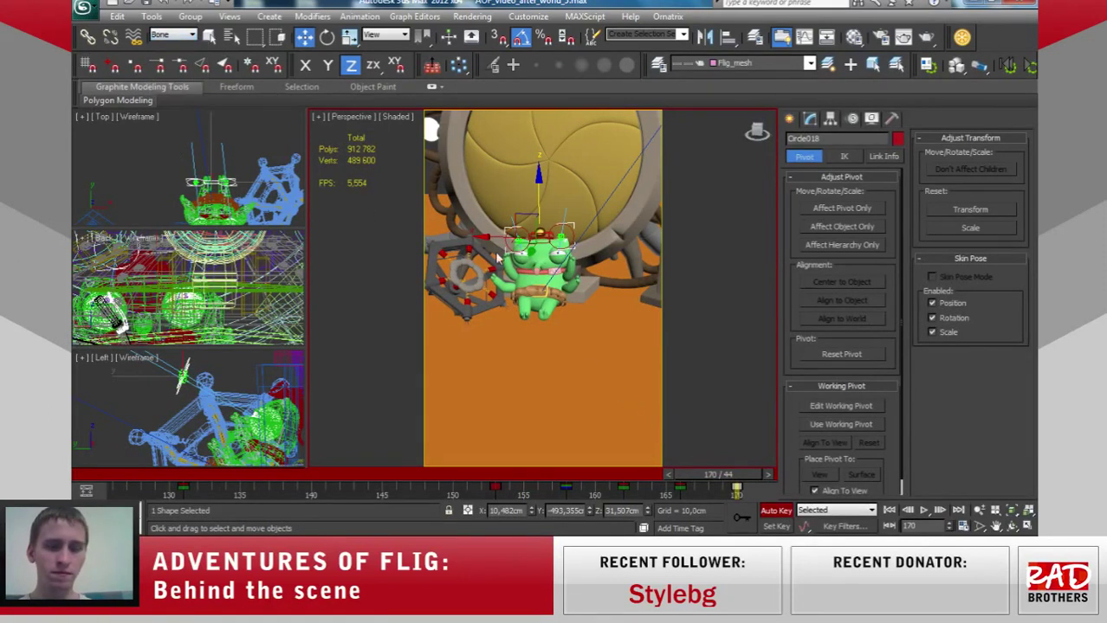
pyautogui.moveTo(719, 474); pyautogui.dragTo(612, 454)
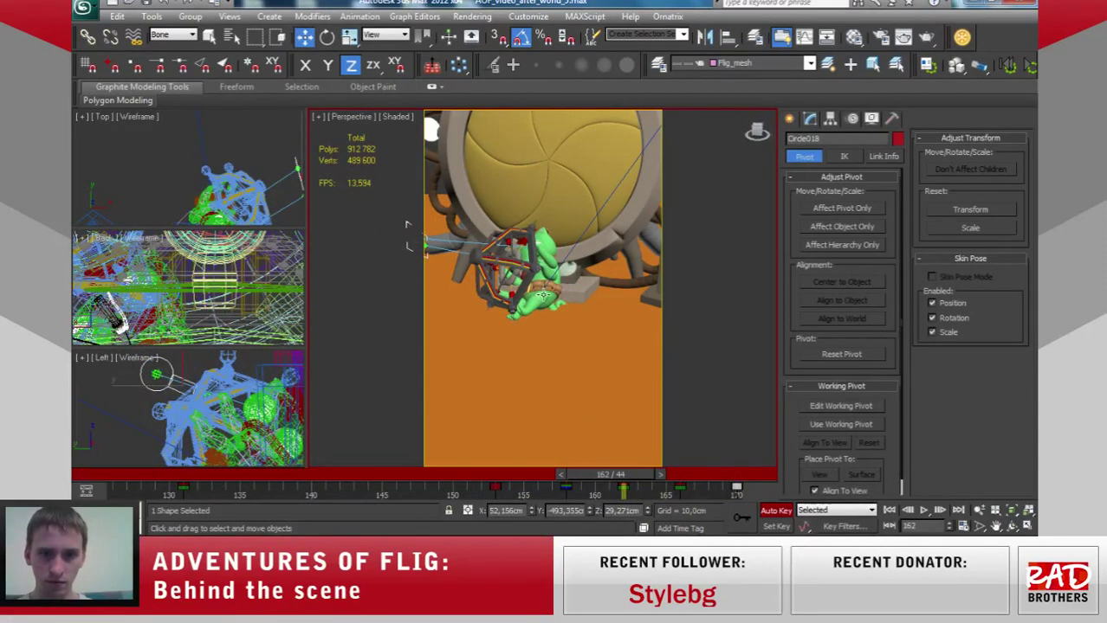
pyautogui.click(542, 296)
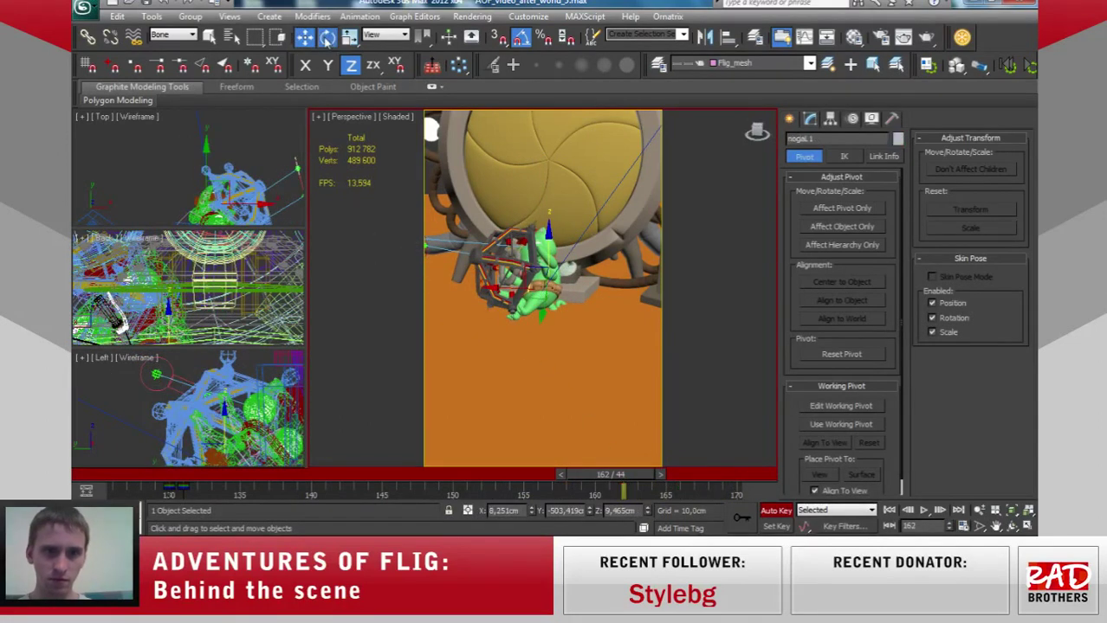
pyautogui.press('e')
# Rotate nogal.1 about its local Y axis, cancelling the 10° Z tilt and undoing a -10° Y tweak.
pyautogui.moveTo(620, 475)
pyautogui.mouseDown()
pyautogui.moveTo(574, 480)
pyautogui.moveTo(680, 478)
pyautogui.mouseUp()
pyautogui.press('e')
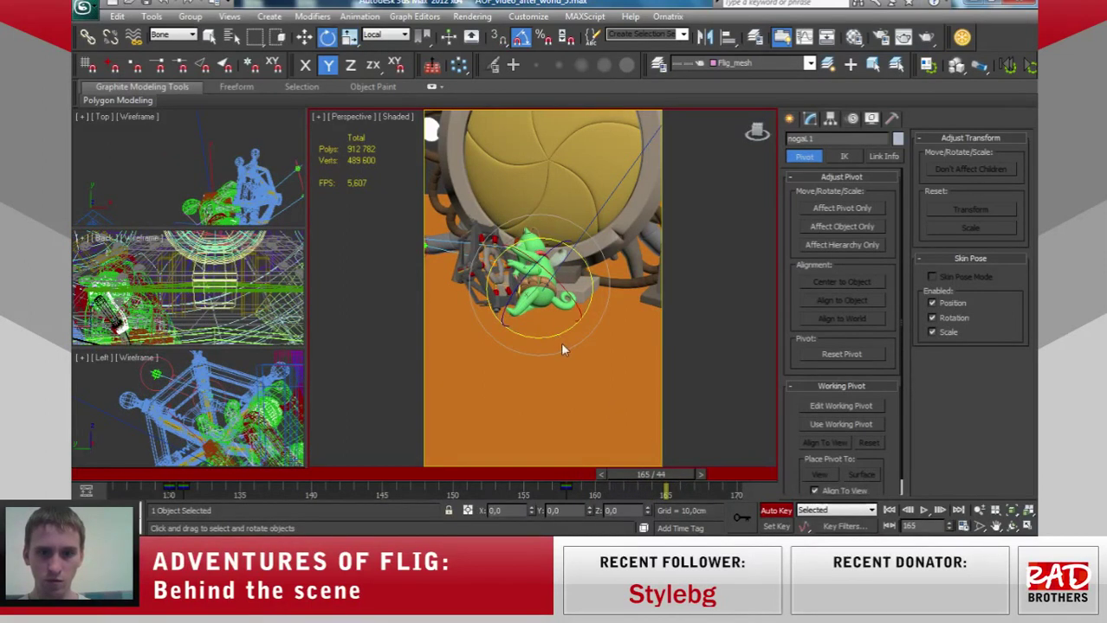
pyautogui.moveTo(555, 338); pyautogui.dragTo(595, 346)
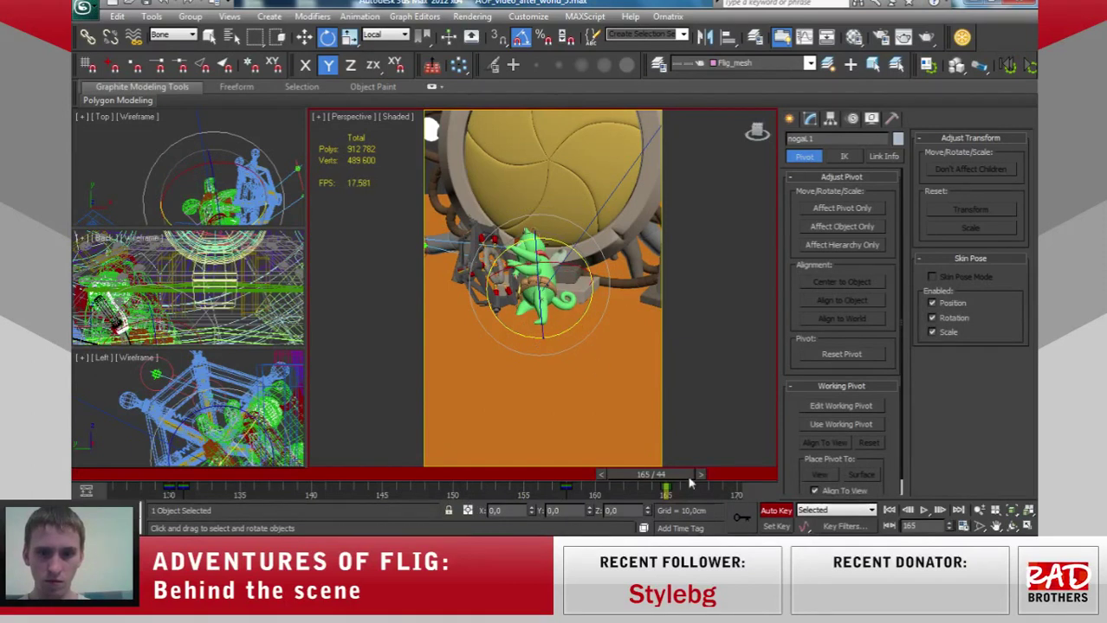
pyautogui.moveTo(682, 475)
pyautogui.mouseDown()
pyautogui.moveTo(643, 473)
pyautogui.moveTo(688, 473)
pyautogui.mouseUp()
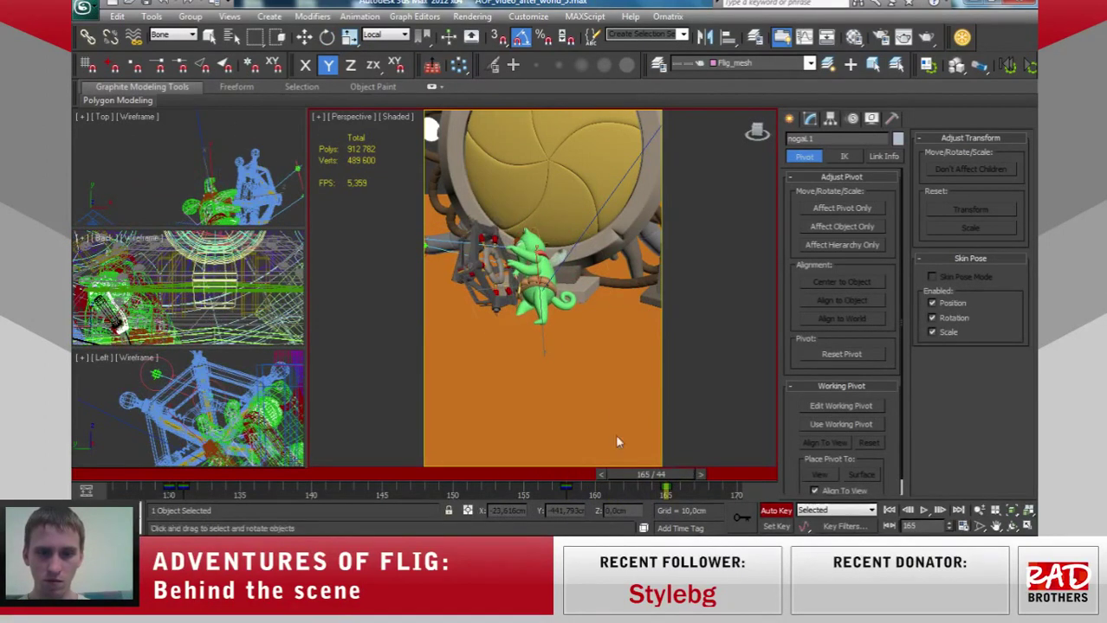
pyautogui.press('e')
pyautogui.moveTo(542, 307); pyautogui.dragTo(541, 299)
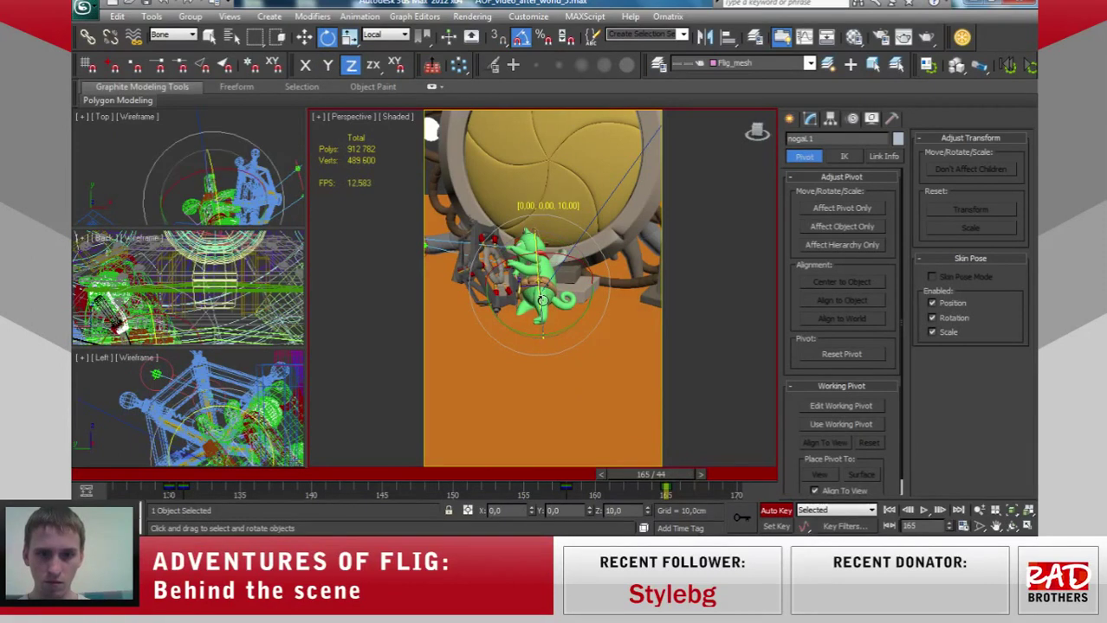
pyautogui.moveTo(540, 302); pyautogui.dragTo(540, 301)
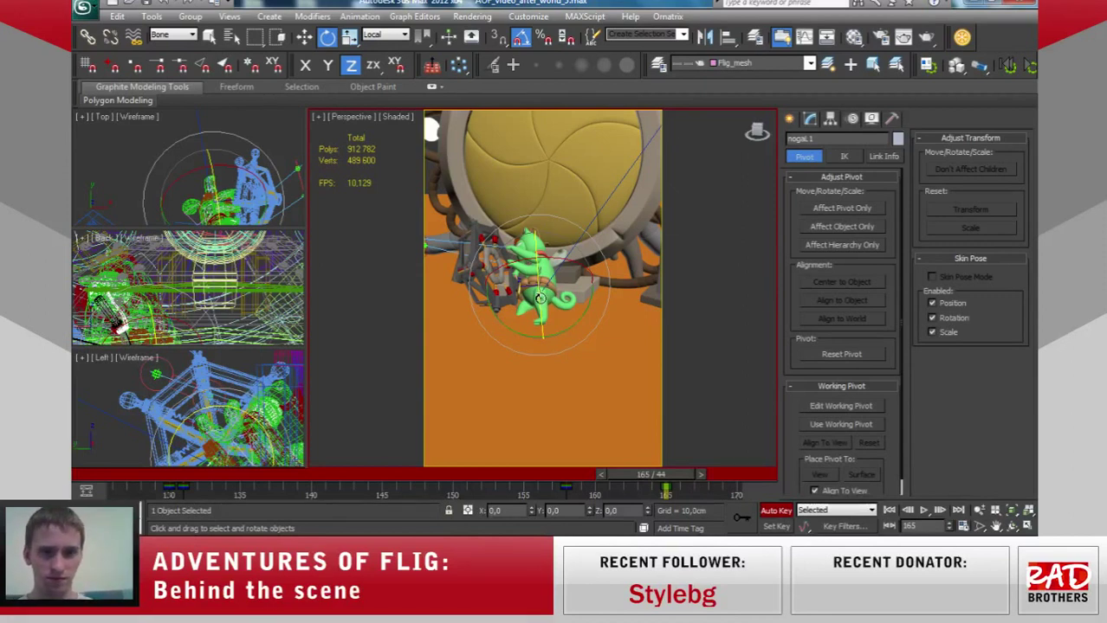
pyautogui.moveTo(573, 321); pyautogui.dragTo(566, 330)
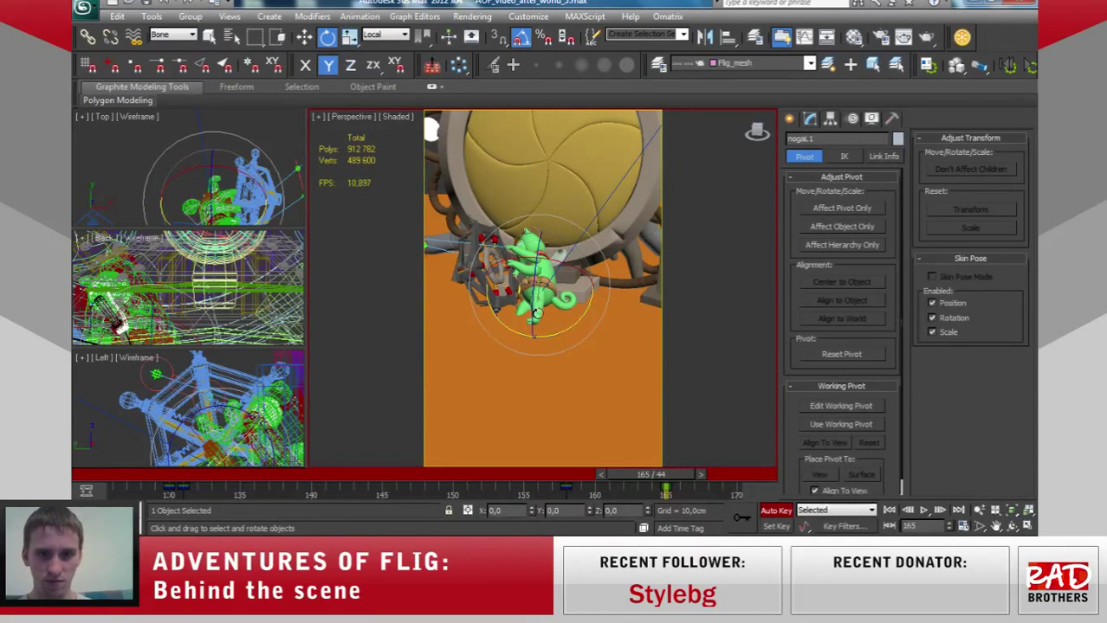
pyautogui.hotkey('ctrl', 'z')
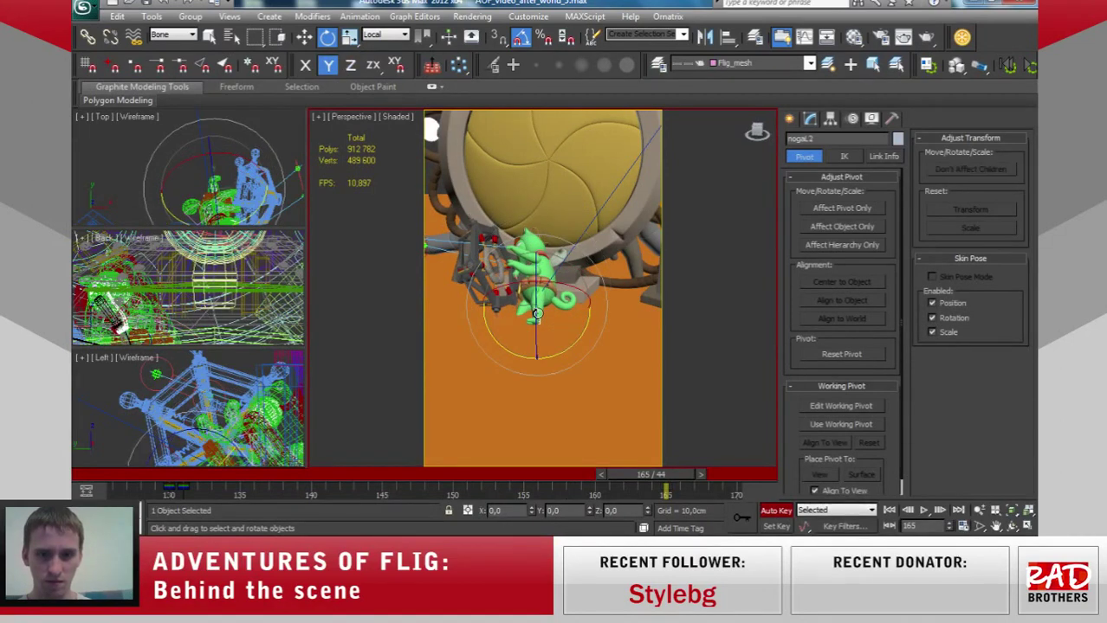
pyautogui.moveTo(663, 476); pyautogui.dragTo(586, 475)
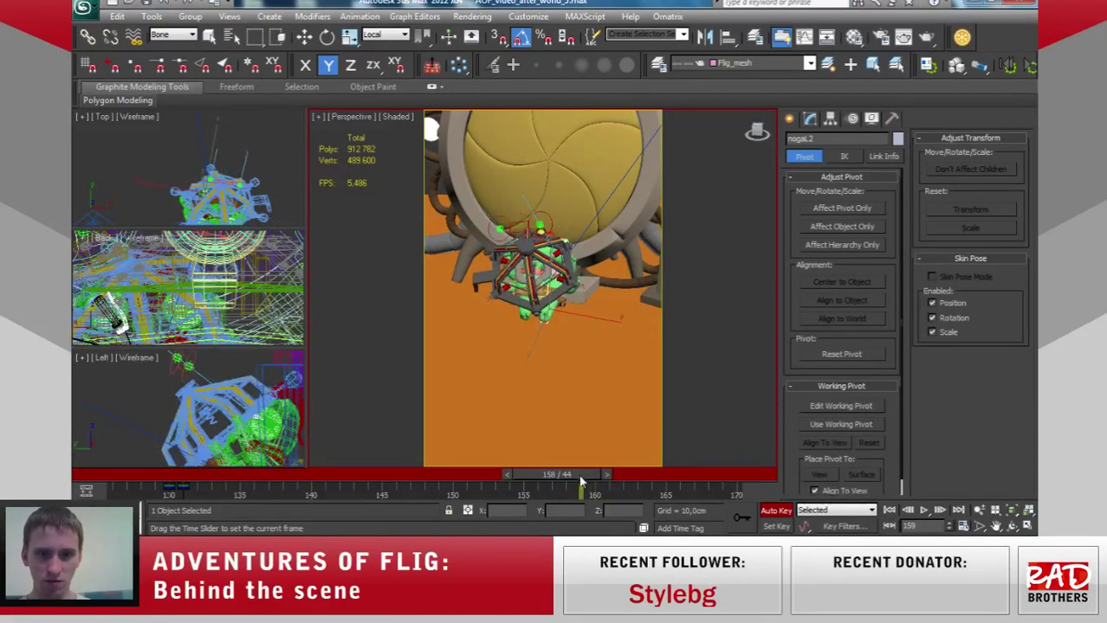
# Rotate the second leg bone nogal.2 around frame 164 to bend the leg.
pyautogui.press('e')
pyautogui.click(743, 519)
pyautogui.moveTo(581, 481)
pyautogui.mouseDown()
pyautogui.moveTo(699, 474)
pyautogui.moveTo(670, 475)
pyautogui.moveTo(679, 472)
pyautogui.mouseUp()
pyautogui.press('e')
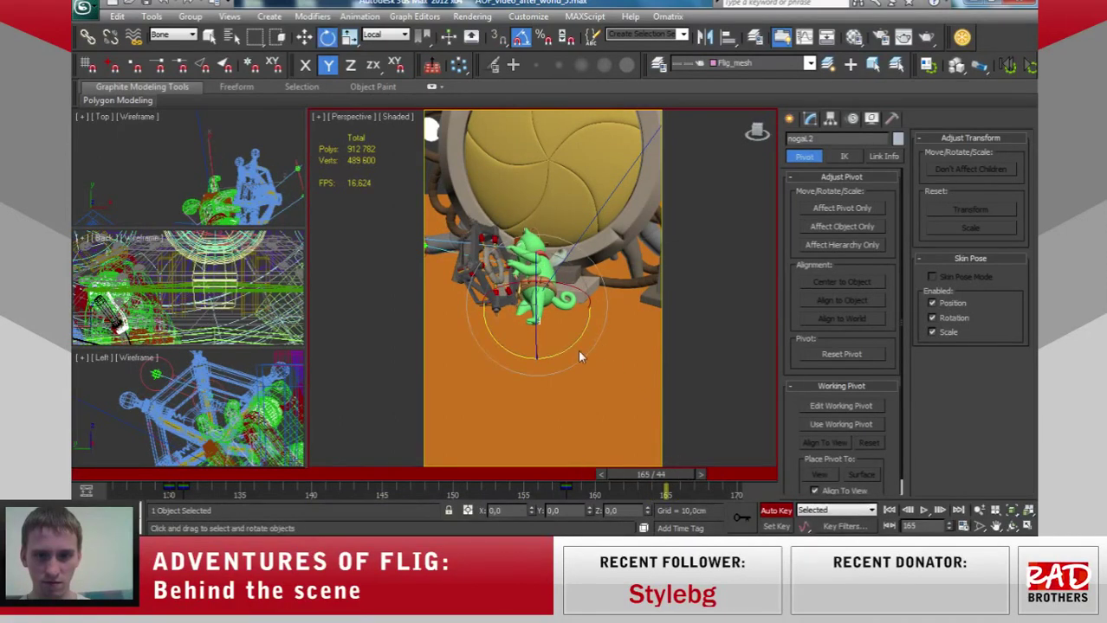
pyautogui.moveTo(563, 352); pyautogui.dragTo(589, 349)
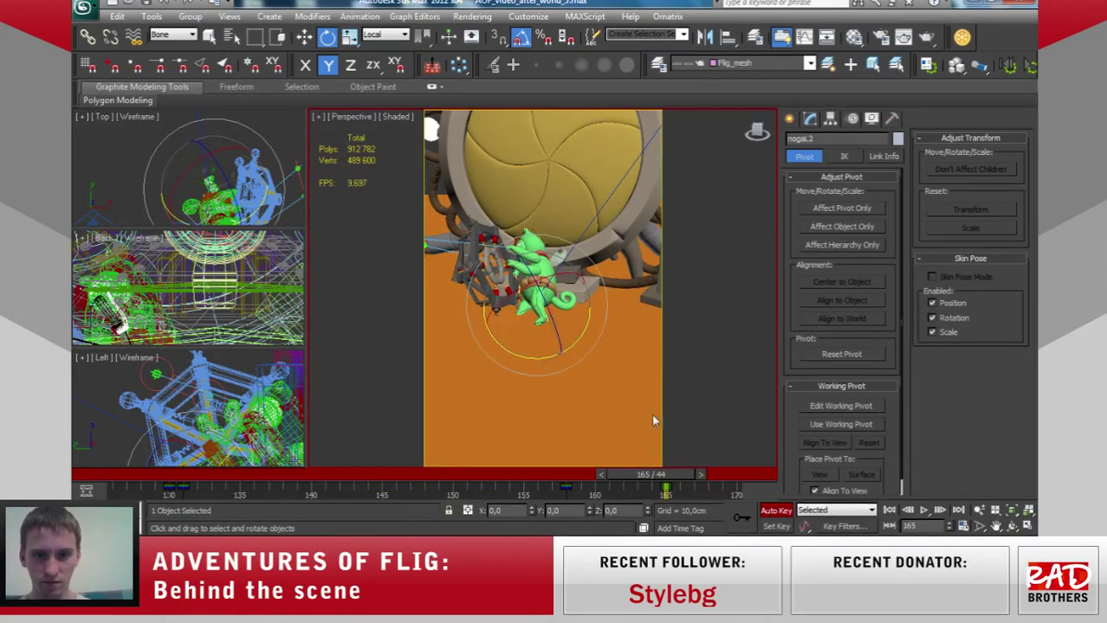
pyautogui.moveTo(687, 477)
pyautogui.mouseDown()
pyautogui.moveTo(618, 476)
pyautogui.moveTo(782, 472)
pyautogui.moveTo(650, 474)
pyautogui.moveTo(657, 488)
pyautogui.mouseUp()
# Copy the frame 158 key to frame 169 on the track bar.
pyautogui.press('e')
pyautogui.press('.')
pyautogui.press('e')
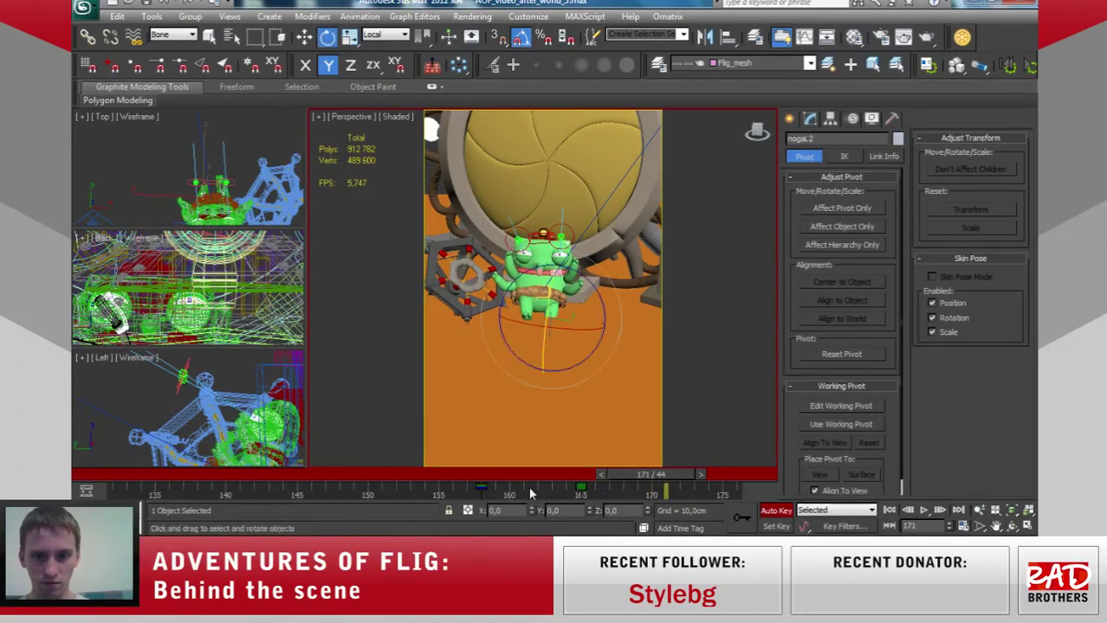
pyautogui.keyDown('shift'); pyautogui.moveTo(487, 491); pyautogui.dragTo(665, 487); pyautogui.keyUp('shift')
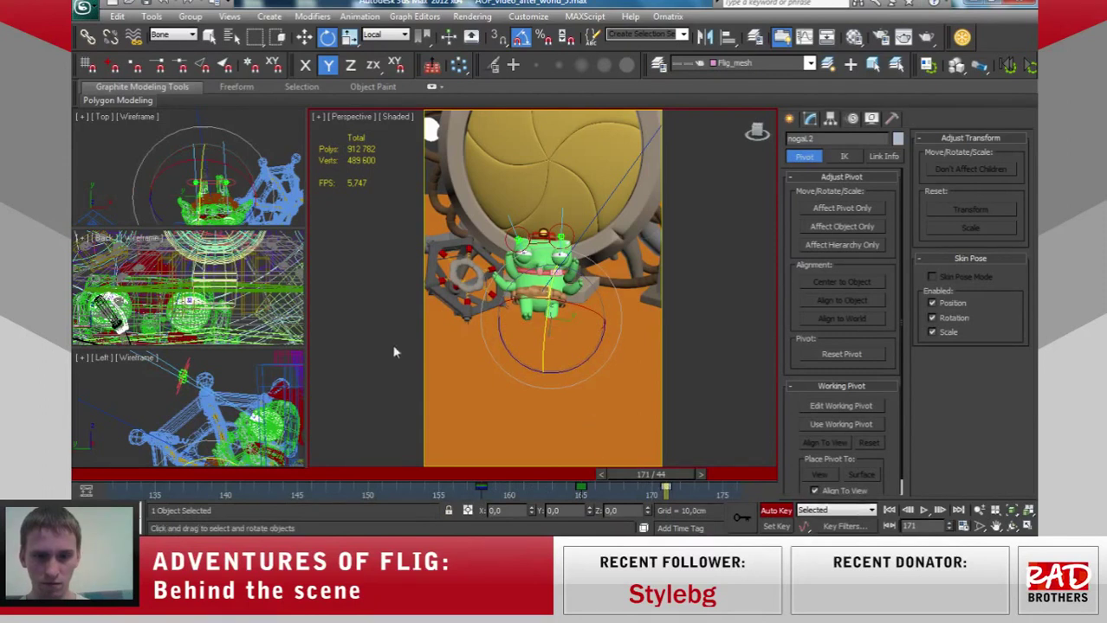
# Select the first leg bone nogal.1 and save the scene with Ctrl+S.
pyautogui.scroll(3, 189, 416)
pyautogui.scroll(2, 189, 424)
pyautogui.scroll(2, 188, 433)
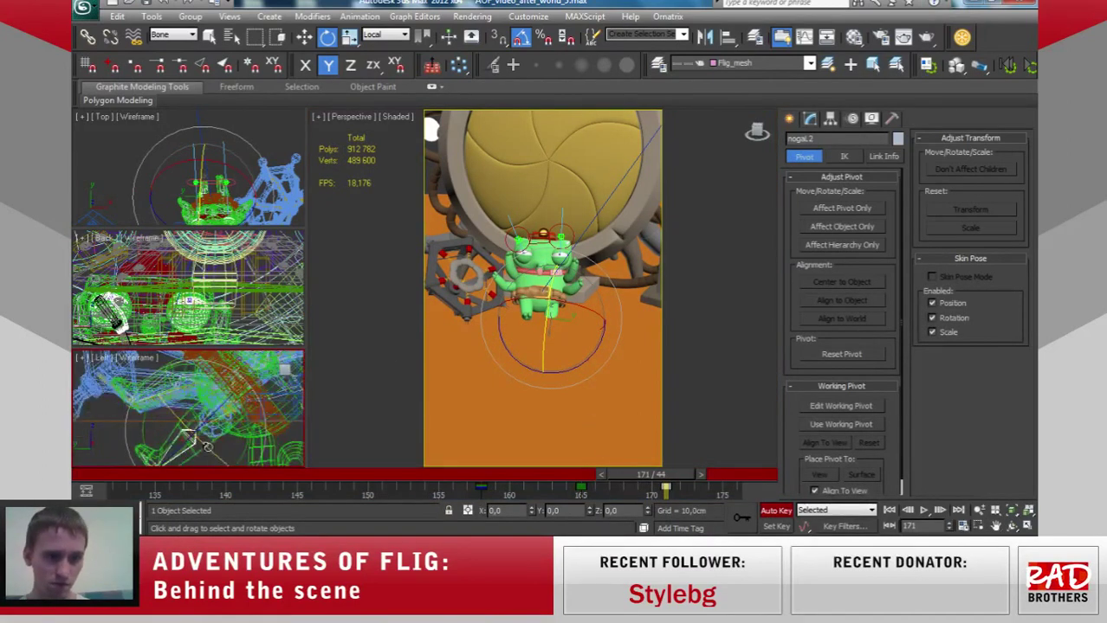
pyautogui.click(192, 437)
pyautogui.hotkey('ctrl', 's')
pyautogui.moveTo(665, 482)
pyautogui.mouseDown()
pyautogui.moveTo(585, 476)
pyautogui.moveTo(668, 476)
pyautogui.mouseUp()
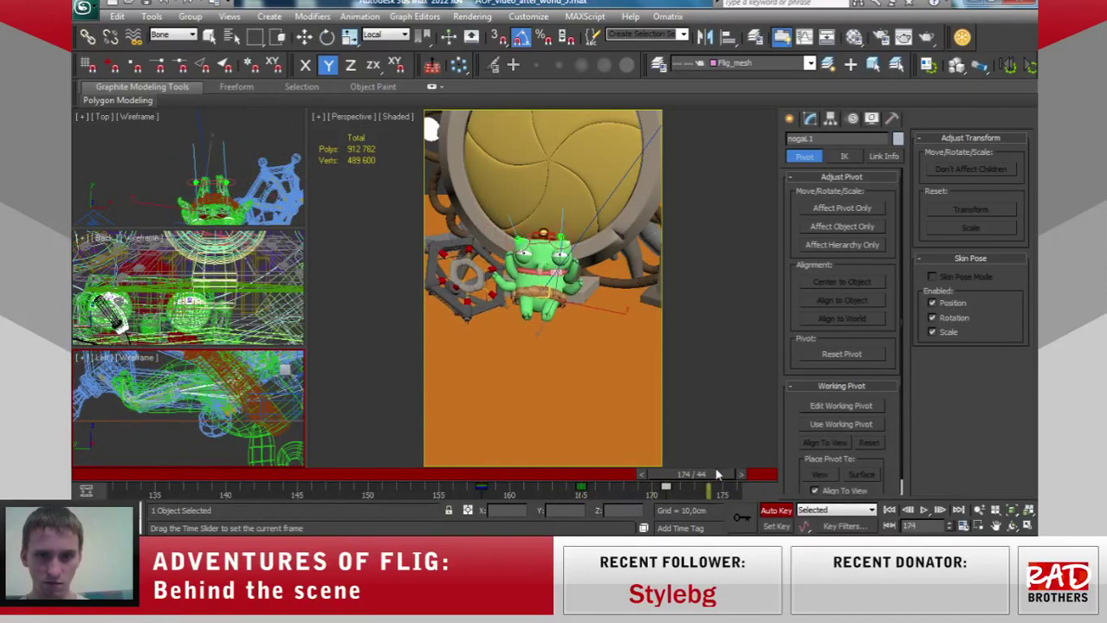
# Tilt Flig 20° around Z near frame 163 in the perspective view.
pyautogui.moveTo(716, 471)
pyautogui.mouseDown()
pyautogui.moveTo(518, 468)
pyautogui.moveTo(633, 461)
pyautogui.mouseUp()
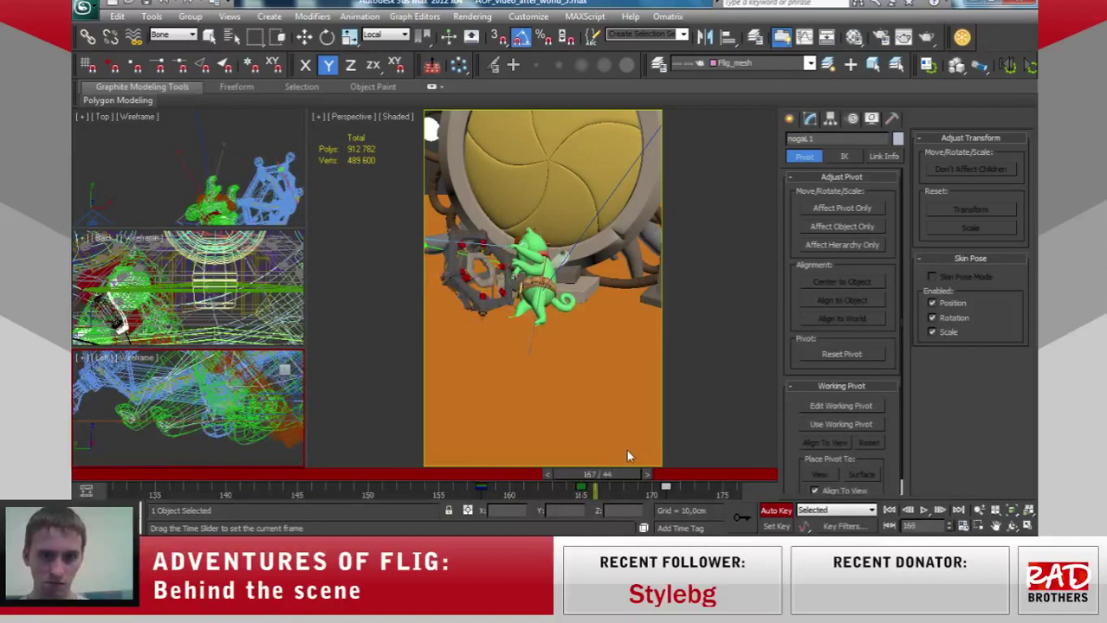
pyautogui.click(524, 303)
pyautogui.moveTo(630, 478)
pyautogui.mouseDown()
pyautogui.moveTo(472, 479)
pyautogui.moveTo(494, 469)
pyautogui.moveTo(593, 476)
pyautogui.mouseUp()
pyautogui.press('e')
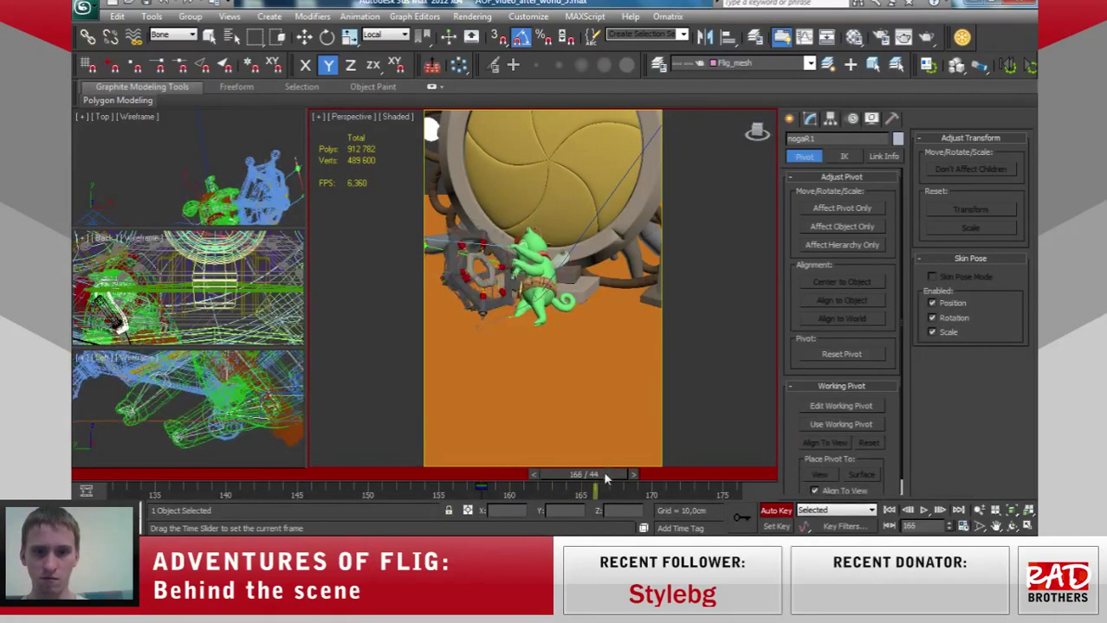
pyautogui.press('e')
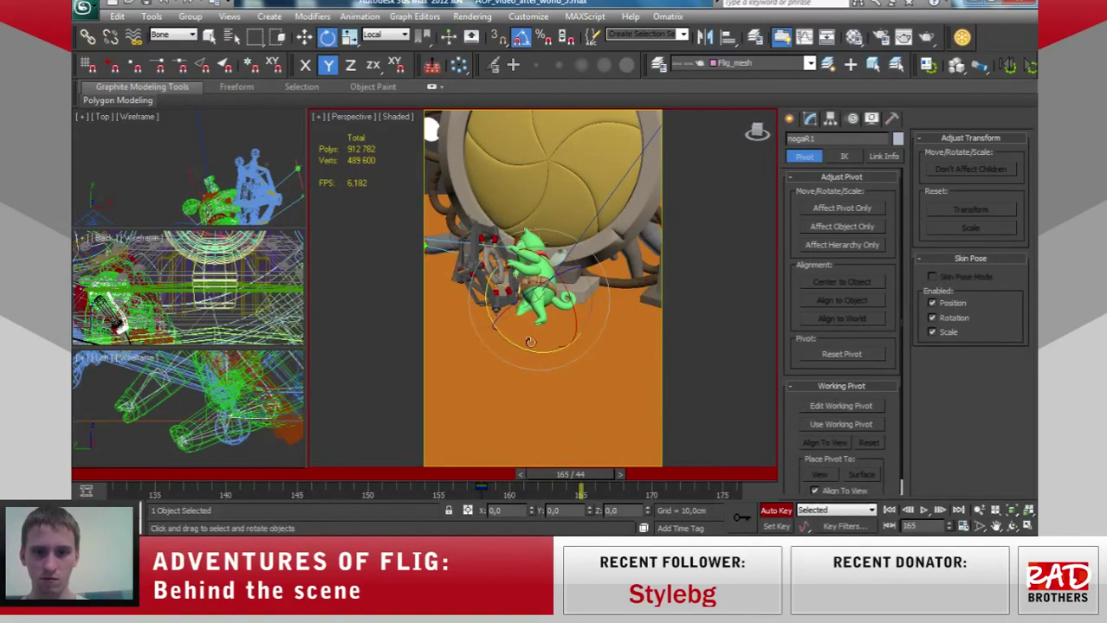
pyautogui.moveTo(530, 342); pyautogui.dragTo(529, 295)
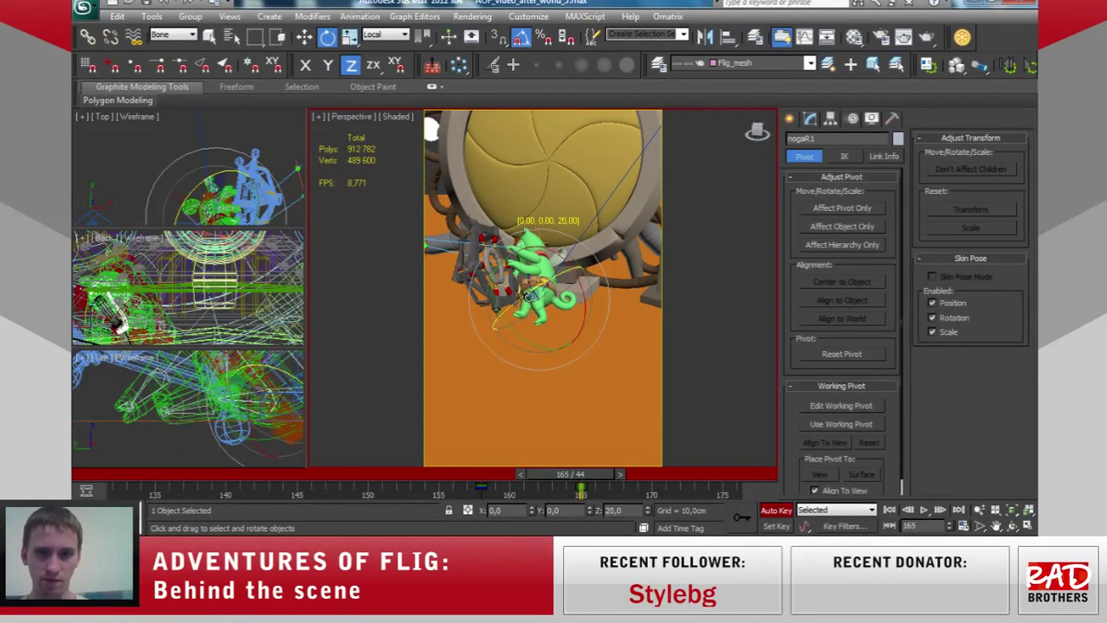
pyautogui.moveTo(532, 348)
pyautogui.mouseDown()
pyautogui.moveTo(543, 343)
pyautogui.moveTo(529, 302)
pyautogui.mouseUp()
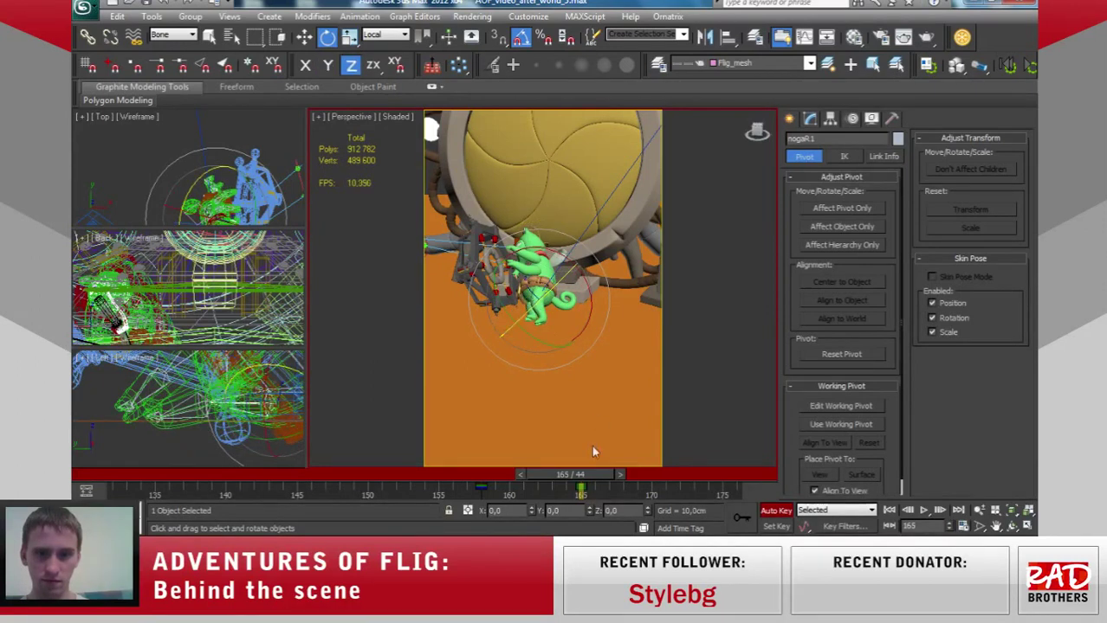
# Copy the frame-158 key to frame 169 and set the selection filter to All.
pyautogui.moveTo(589, 475)
pyautogui.mouseDown()
pyautogui.moveTo(543, 490)
pyautogui.moveTo(678, 478)
pyautogui.mouseUp()
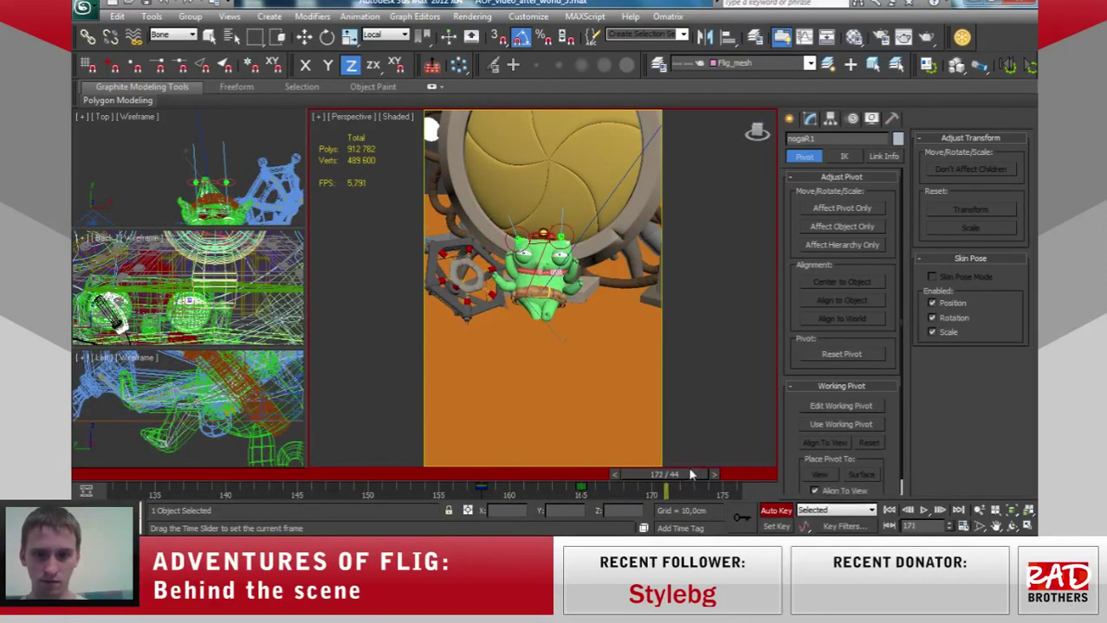
pyautogui.press('e')
pyautogui.moveTo(484, 486)
pyautogui.keyDown('shift'); pyautogui.mouseDown()
pyautogui.moveTo(667, 489)
pyautogui.moveTo(603, 467)
pyautogui.moveTo(578, 481)
pyautogui.mouseUp(); pyautogui.keyUp('shift')
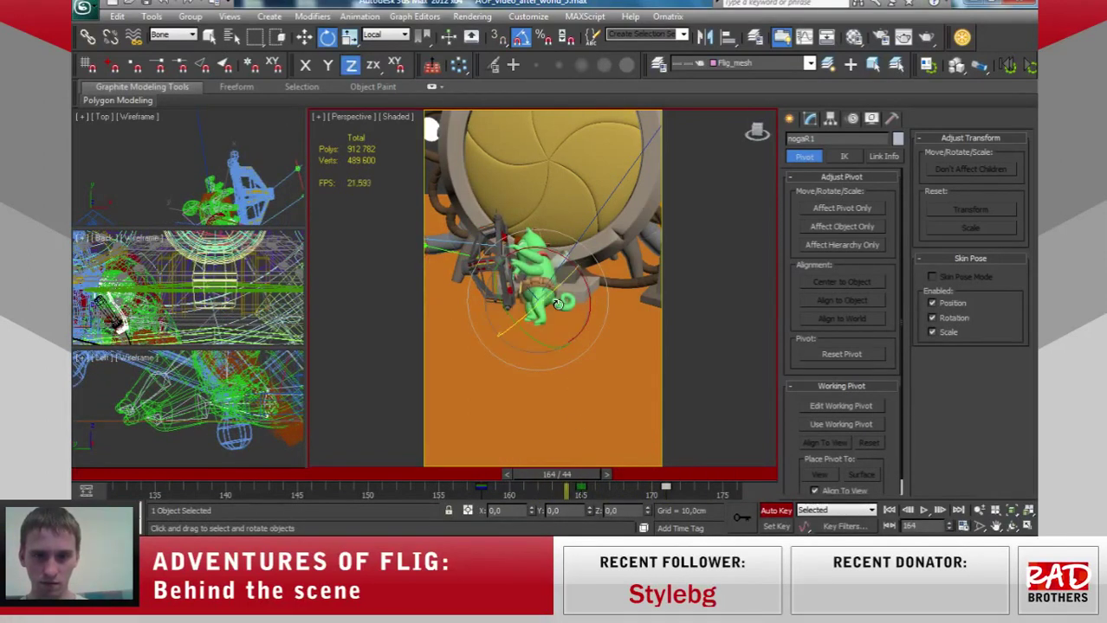
pyautogui.click(173, 35)
pyautogui.click(164, 45)
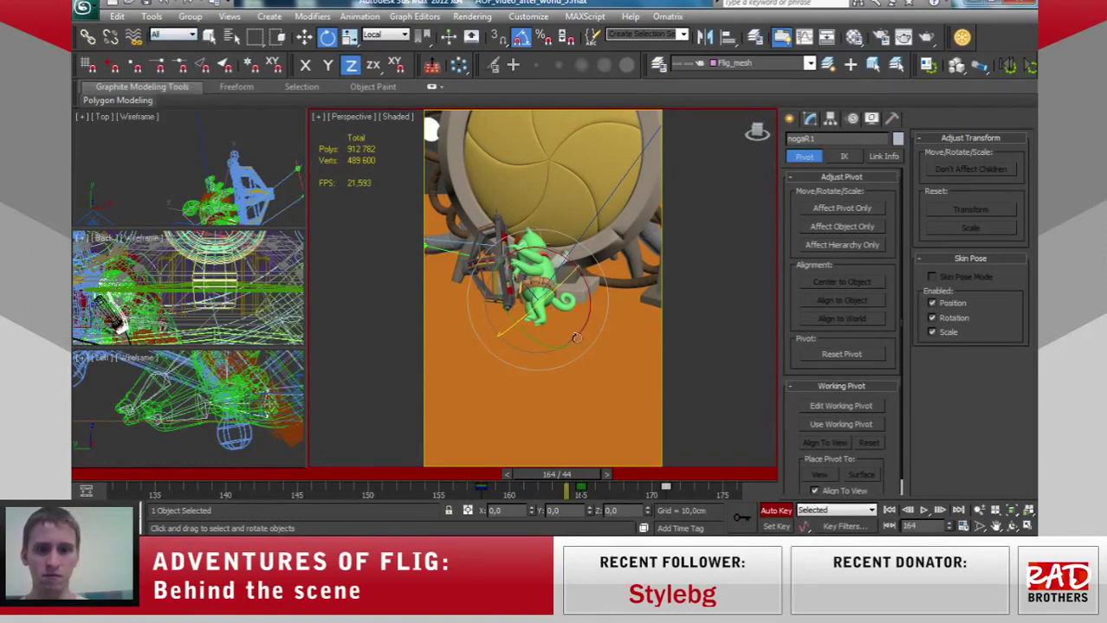
# Select Cylinder079 and rotate it -95° around Y at frame 150.
pyautogui.click(554, 302)
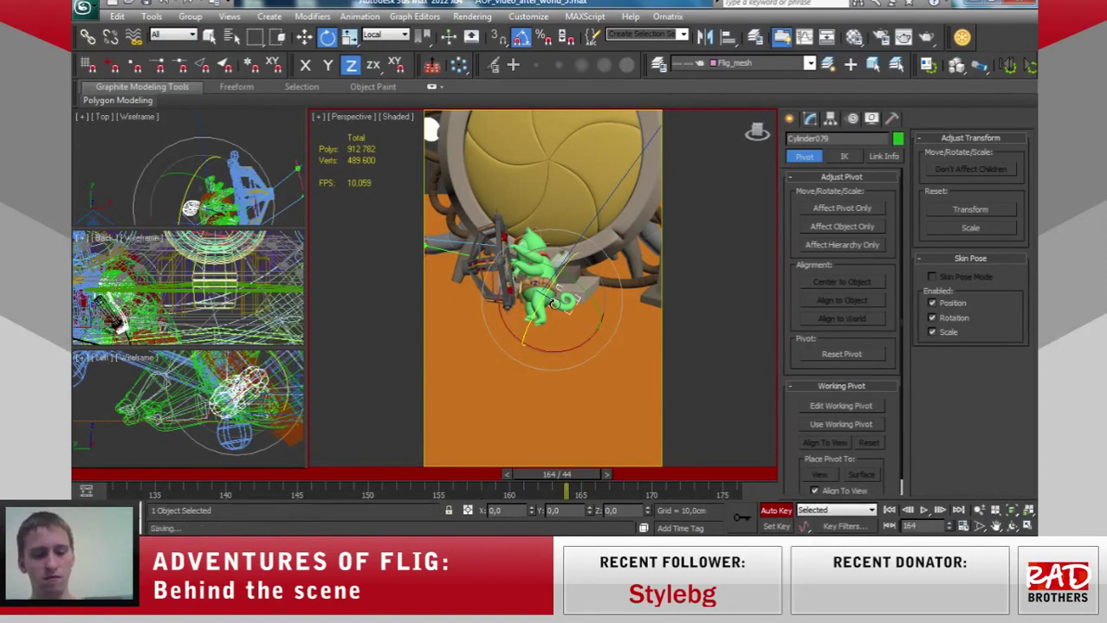
pyautogui.moveTo(570, 472)
pyautogui.mouseDown()
pyautogui.moveTo(402, 468)
pyautogui.moveTo(367, 440)
pyautogui.moveTo(683, 443)
pyautogui.moveTo(630, 437)
pyautogui.moveTo(510, 450)
pyautogui.moveTo(446, 473)
pyautogui.moveTo(346, 472)
pyautogui.moveTo(408, 470)
pyautogui.mouseUp()
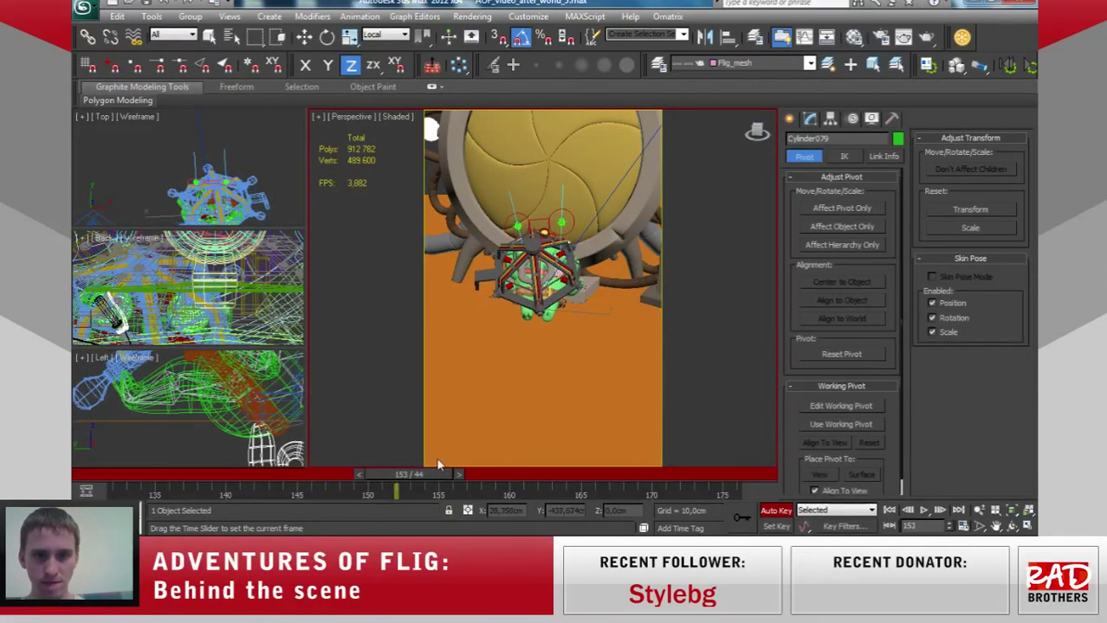
pyautogui.moveTo(499, 468)
pyautogui.mouseDown()
pyautogui.moveTo(587, 452)
pyautogui.moveTo(621, 460)
pyautogui.moveTo(593, 453)
pyautogui.moveTo(469, 478)
pyautogui.moveTo(259, 478)
pyautogui.moveTo(253, 495)
pyautogui.moveTo(260, 478)
pyautogui.moveTo(360, 481)
pyautogui.mouseUp()
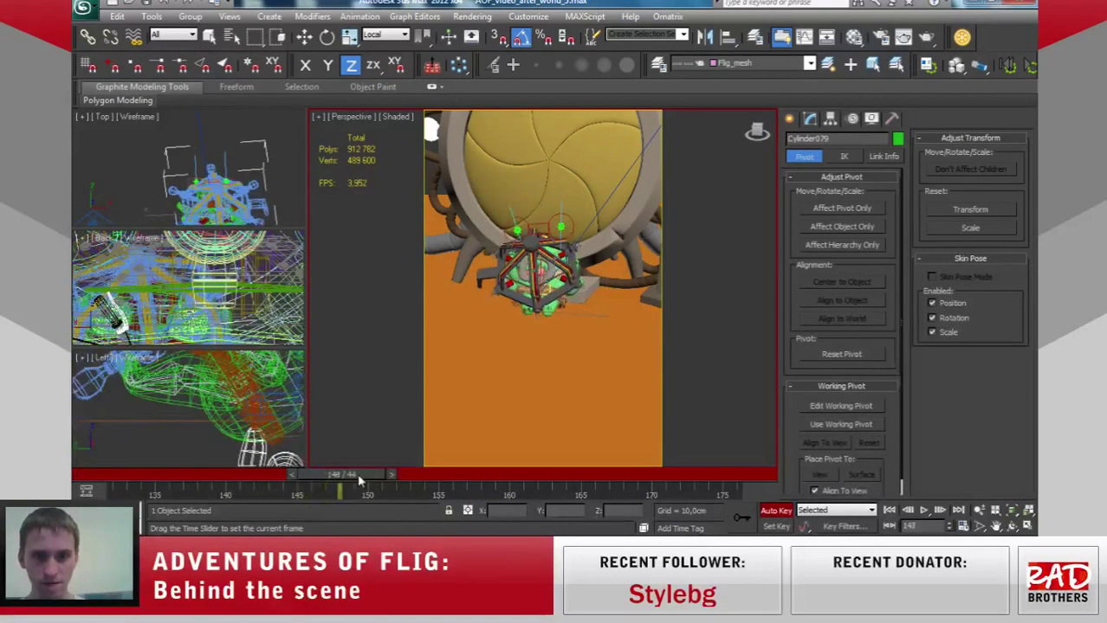
pyautogui.press('e')
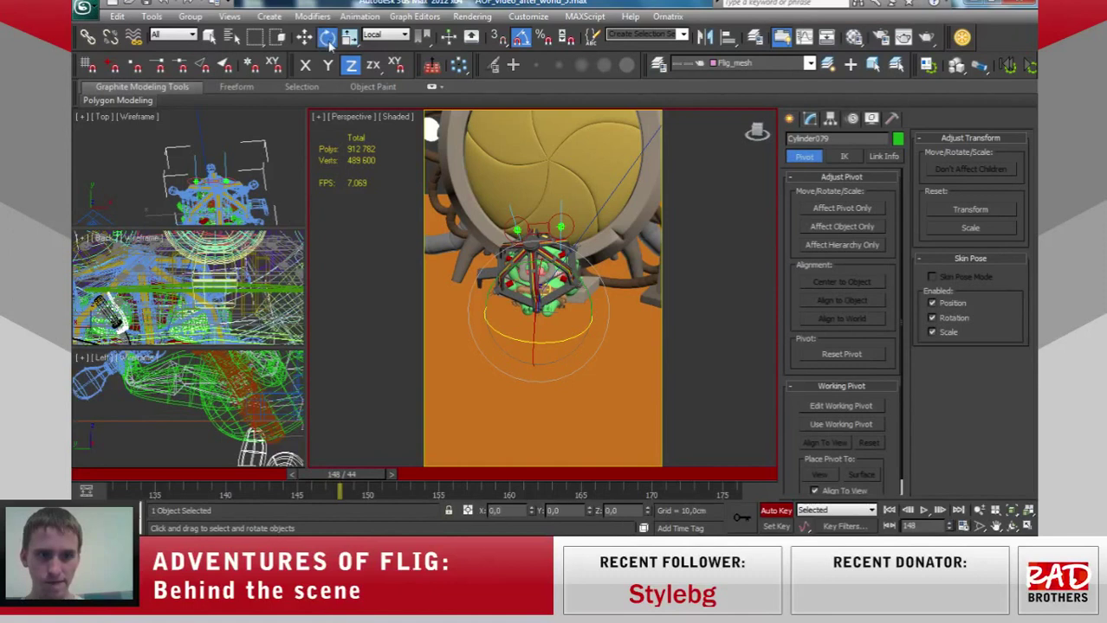
pyautogui.moveTo(256, 430); pyautogui.dragTo(220, 424, button='middle')
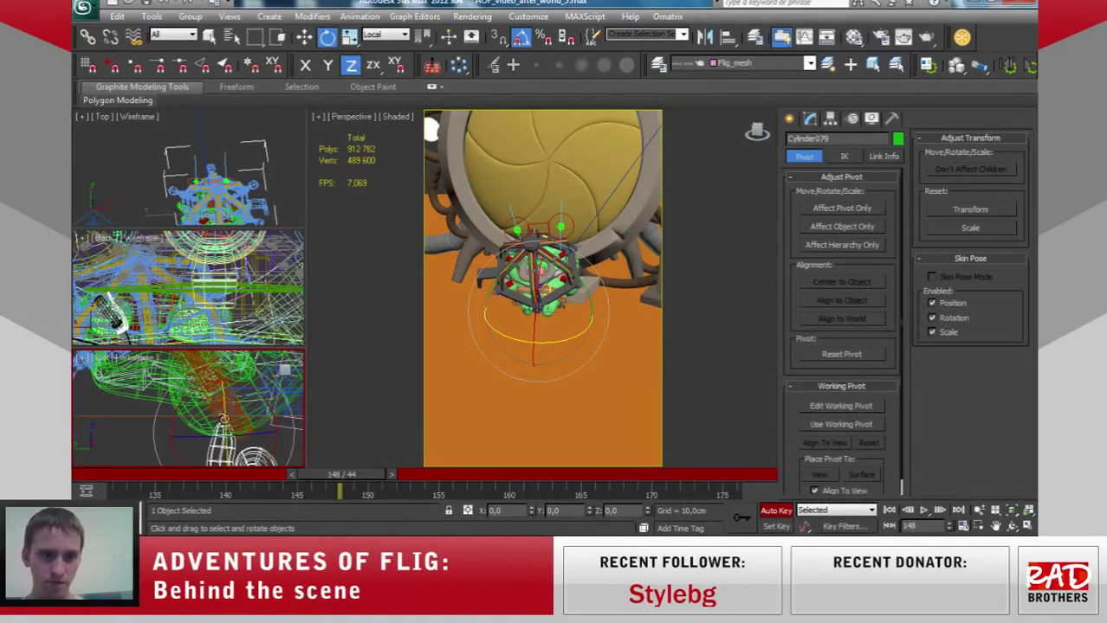
pyautogui.moveTo(351, 482); pyautogui.dragTo(383, 486)
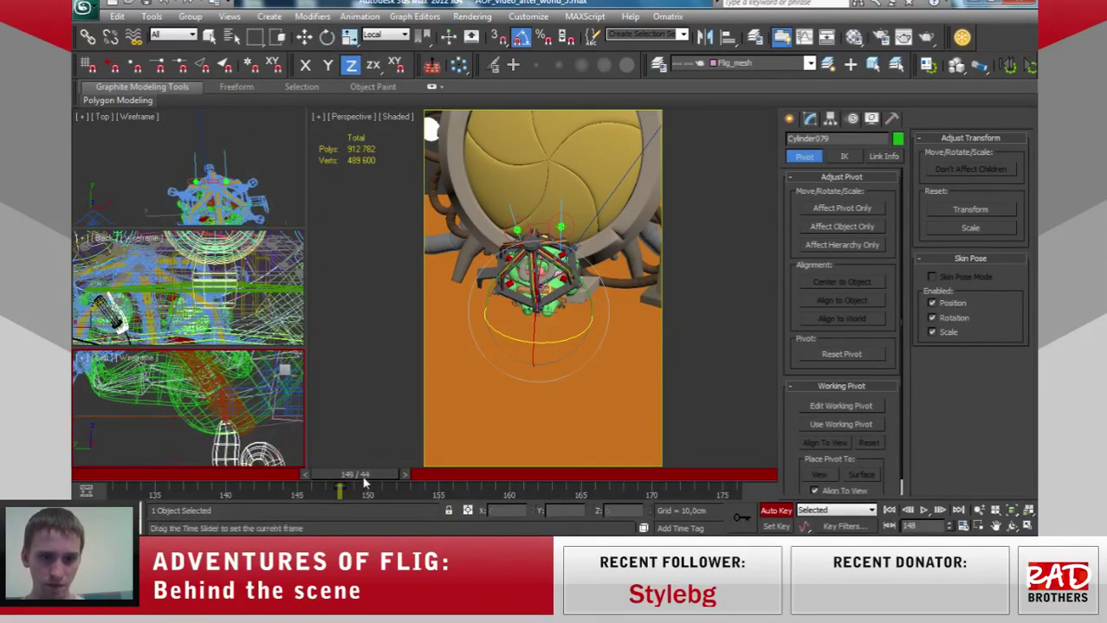
pyautogui.press('e')
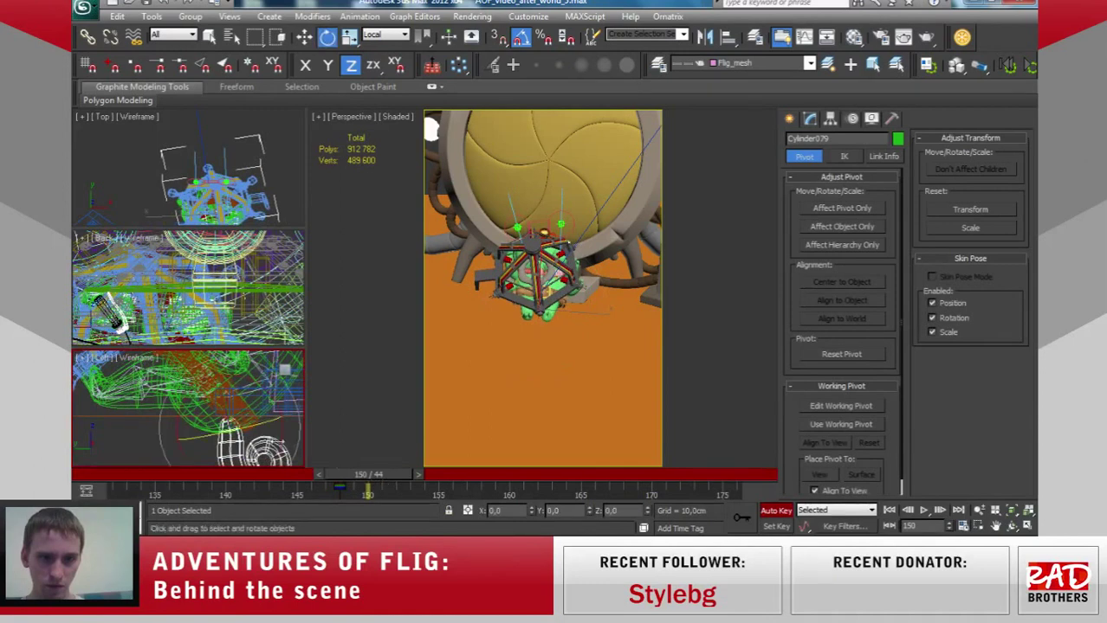
pyautogui.moveTo(259, 439); pyautogui.dragTo(251, 428, button='middle')
pyautogui.moveTo(217, 402); pyautogui.dragTo(201, 330)
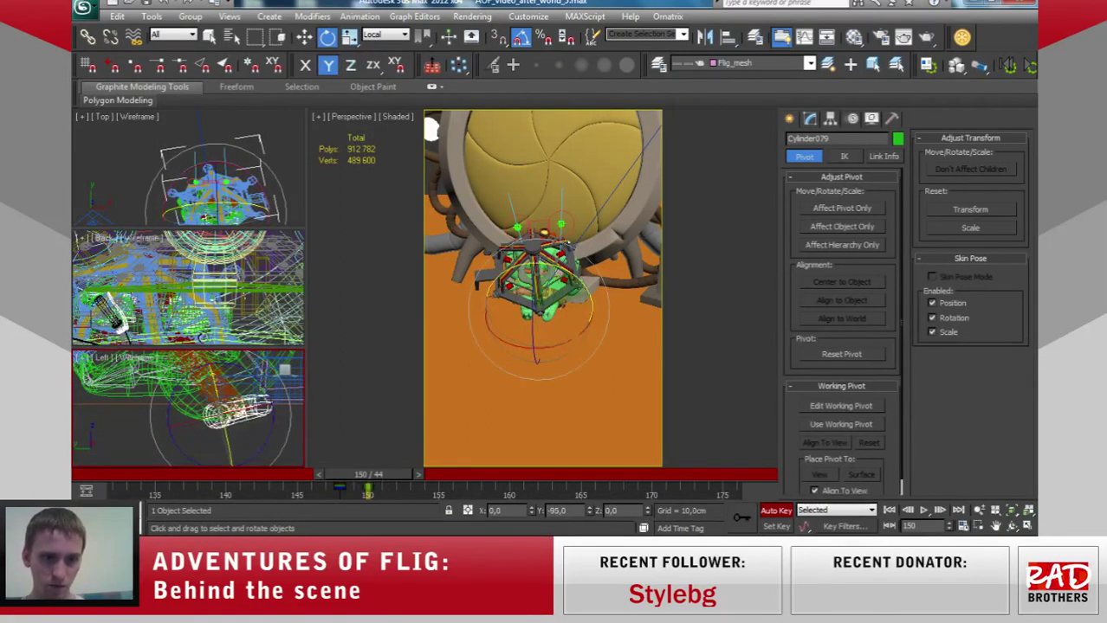
# Rotate Cylinder079 60° around Y at frame 165 in the perspective view.
pyautogui.moveTo(387, 486)
pyautogui.mouseDown()
pyautogui.moveTo(544, 481)
pyautogui.moveTo(500, 491)
pyautogui.mouseUp()
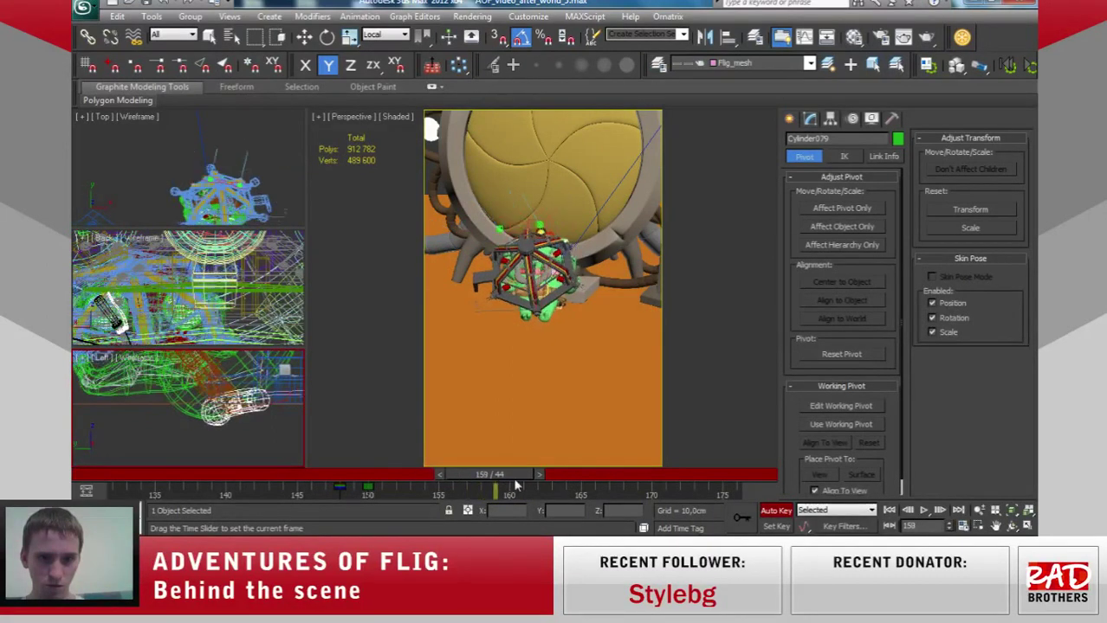
pyautogui.press('e')
pyautogui.moveTo(510, 487); pyautogui.dragTo(601, 475)
pyautogui.press('e')
pyautogui.click(584, 303)
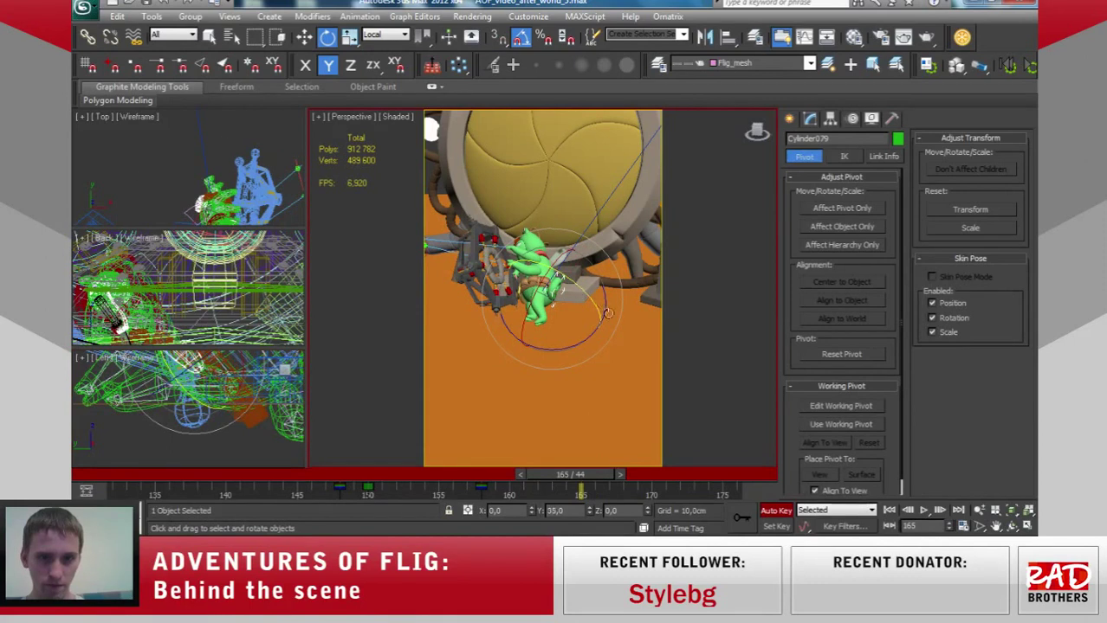
pyautogui.moveTo(607, 313); pyautogui.dragTo(614, 319)
# Copy the frame-158 key to frame 170 and check the pose at frame 171.
pyautogui.moveTo(590, 475)
pyautogui.mouseDown()
pyautogui.moveTo(478, 475)
pyautogui.moveTo(690, 480)
pyautogui.mouseUp()
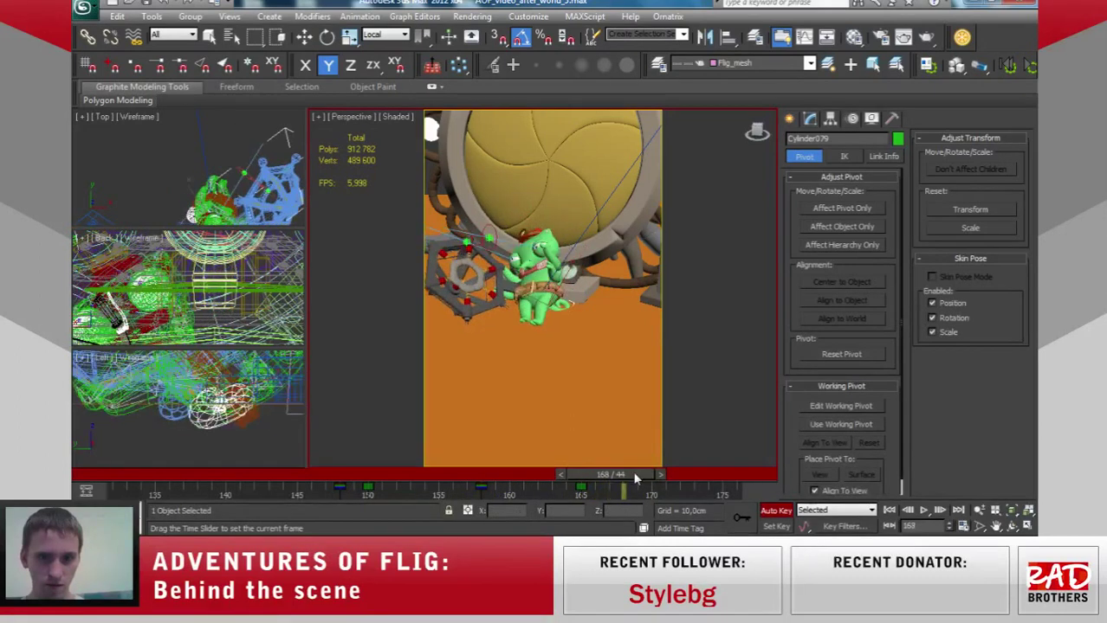
pyautogui.press('e')
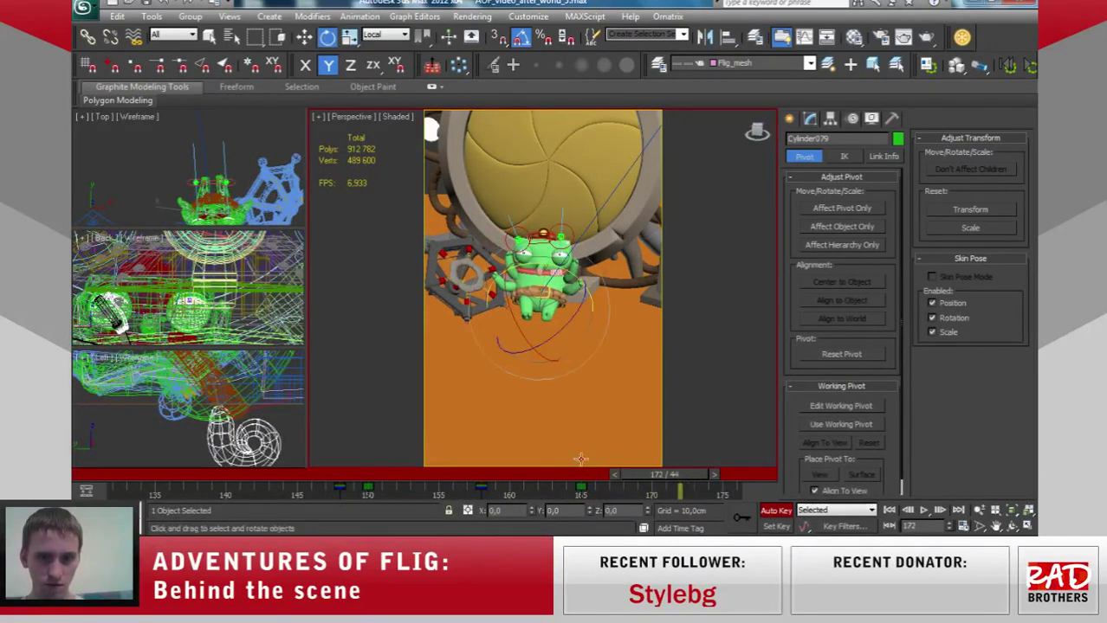
pyautogui.click(480, 490)
pyautogui.moveTo(481, 490)
pyautogui.keyDown('shift'); pyautogui.mouseDown()
pyautogui.moveTo(653, 495)
pyautogui.moveTo(569, 475)
pyautogui.moveTo(698, 477)
pyautogui.mouseUp(); pyautogui.keyUp('shift')
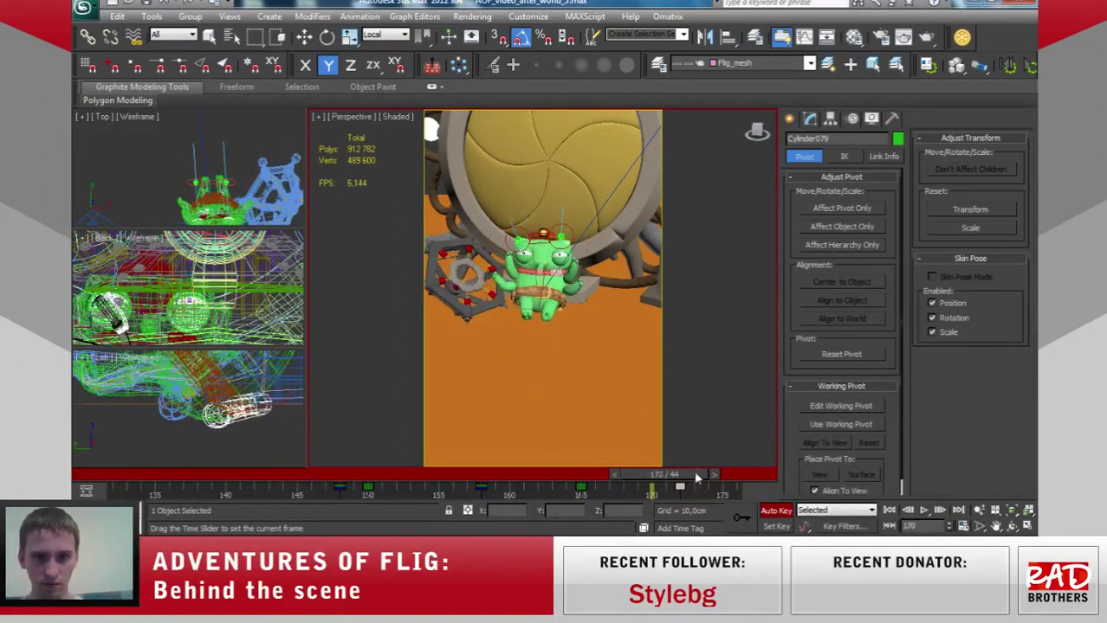
pyautogui.moveTo(680, 486)
pyautogui.mouseDown()
pyautogui.moveTo(620, 491)
pyautogui.moveTo(684, 490)
pyautogui.moveTo(675, 486)
pyautogui.mouseUp()
pyautogui.press('e')
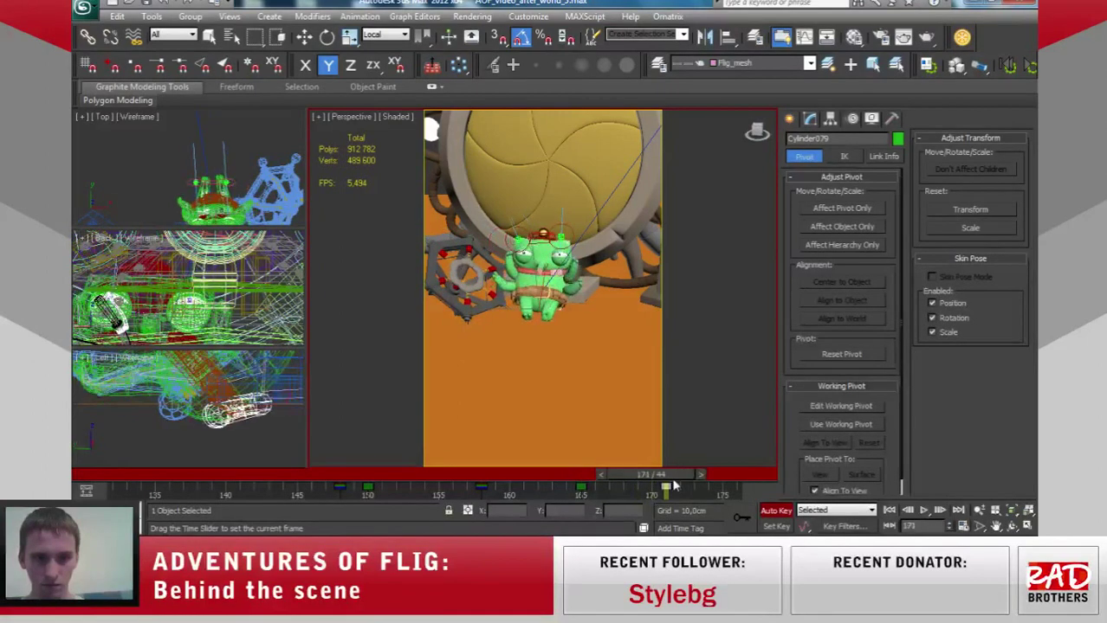
pyautogui.press('e')
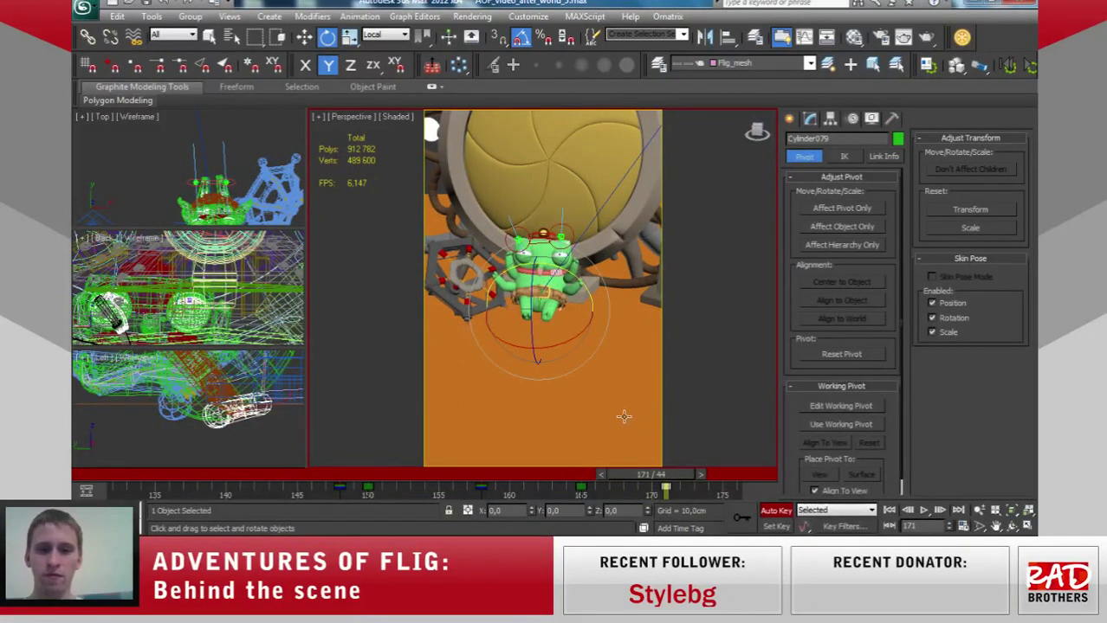
pyautogui.scroll(5, 162, 422)
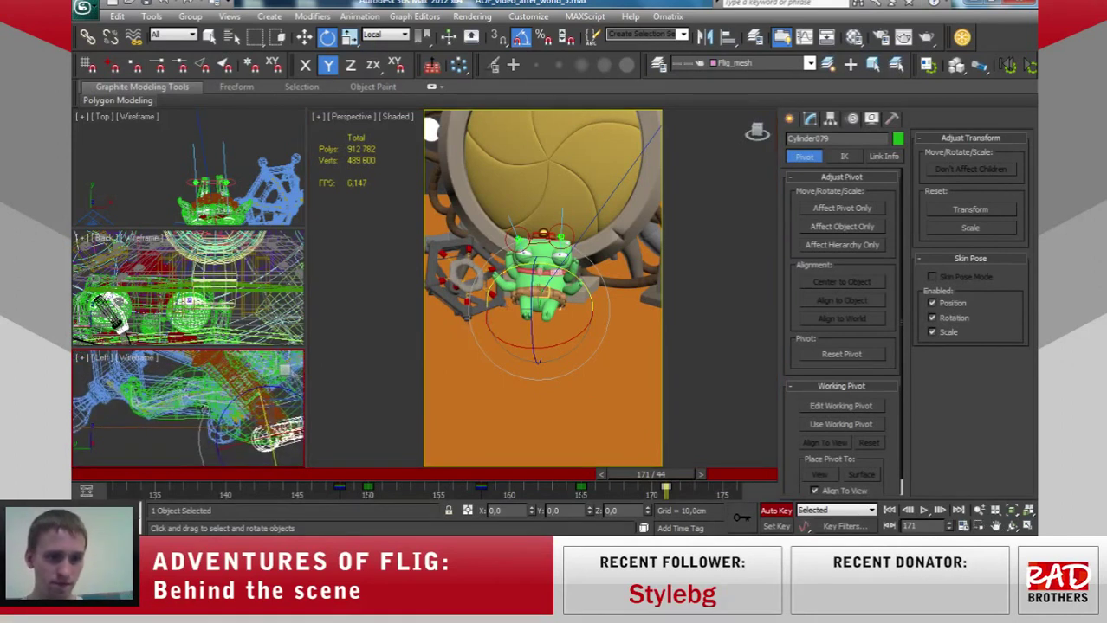
# Rotate the leg bone nogaR1 slightly around Y at frame 171.
pyautogui.click(201, 396)
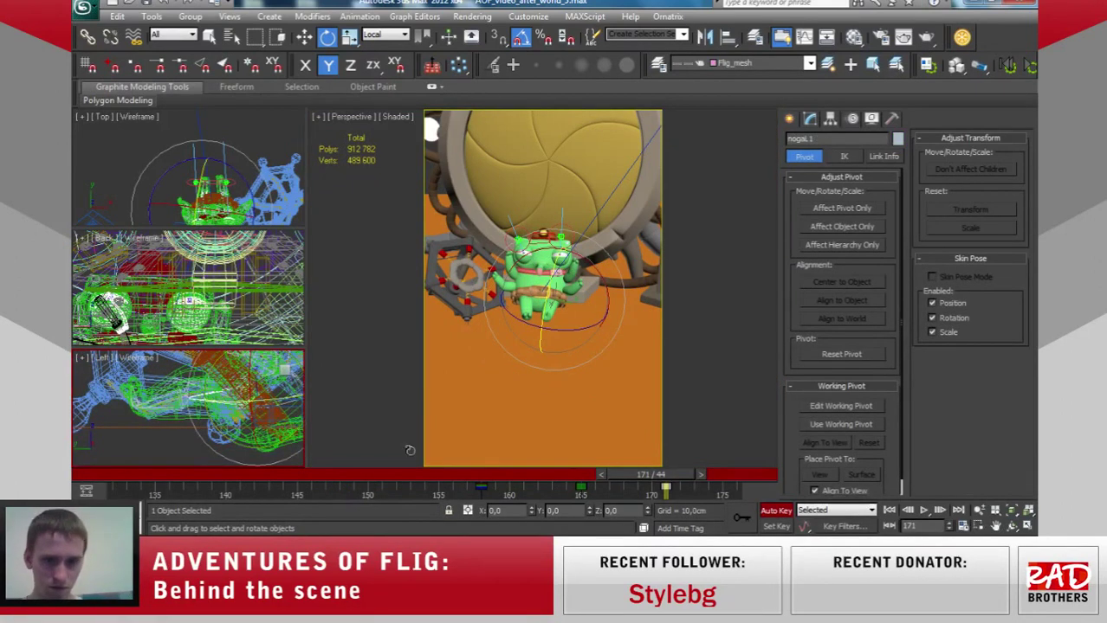
pyautogui.click(550, 332)
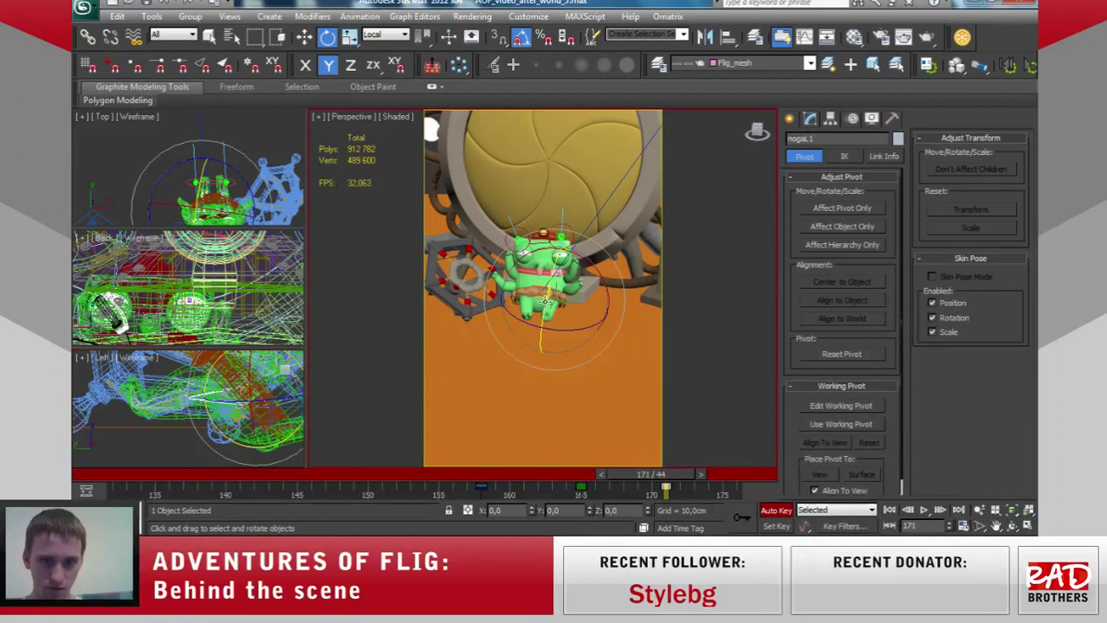
pyautogui.moveTo(546, 301); pyautogui.dragTo(545, 305)
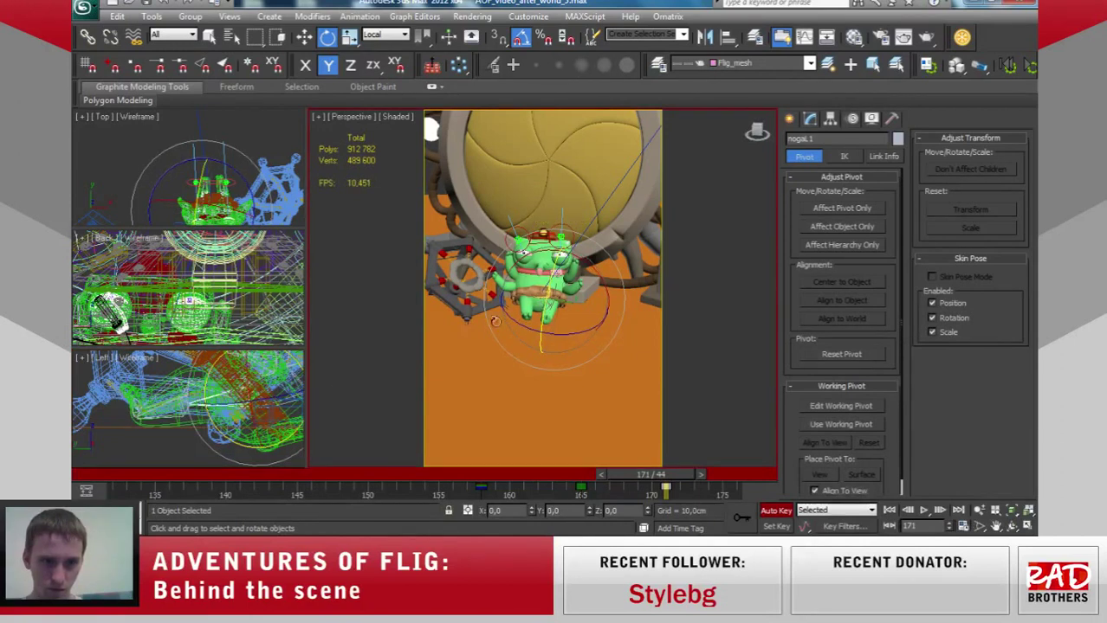
pyautogui.scroll(5, 250, 384)
pyautogui.click(250, 384)
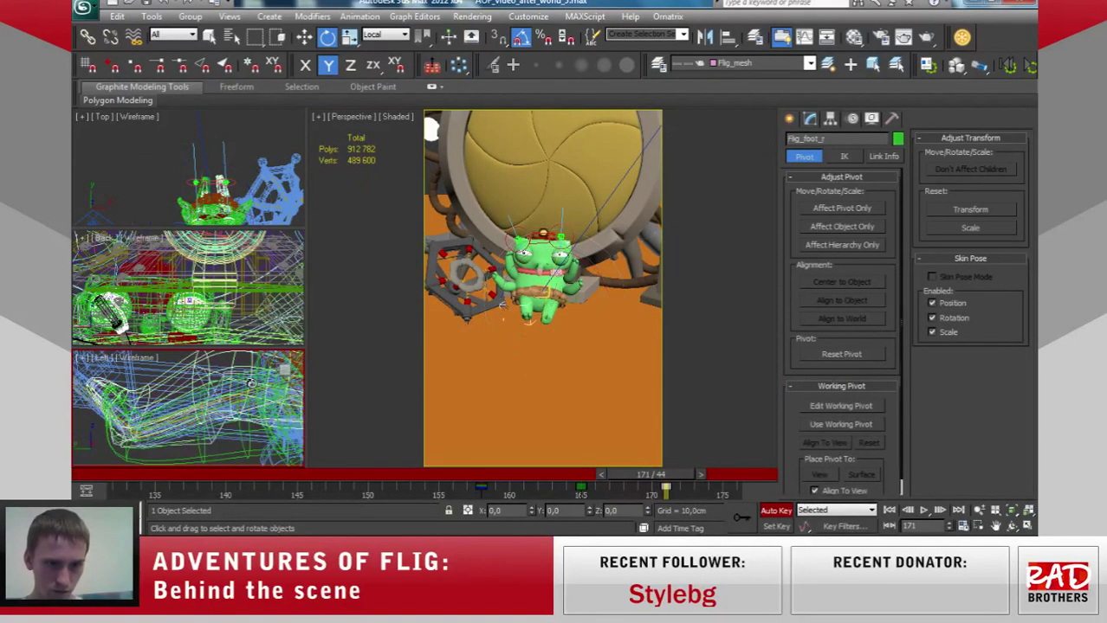
pyautogui.click(250, 383)
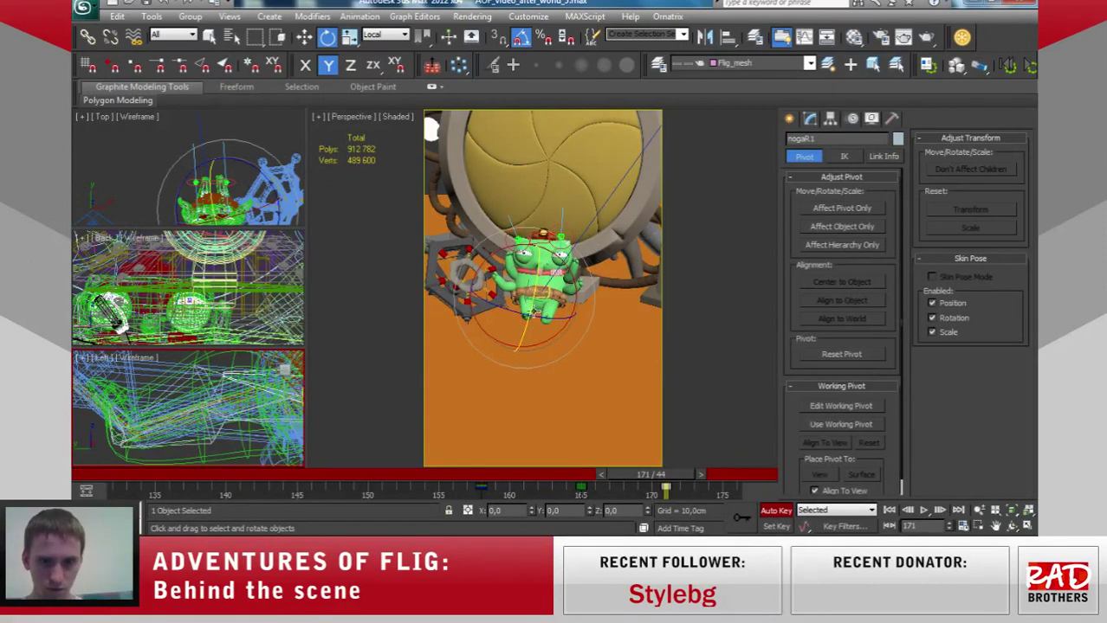
pyautogui.moveTo(531, 299); pyautogui.dragTo(536, 302)
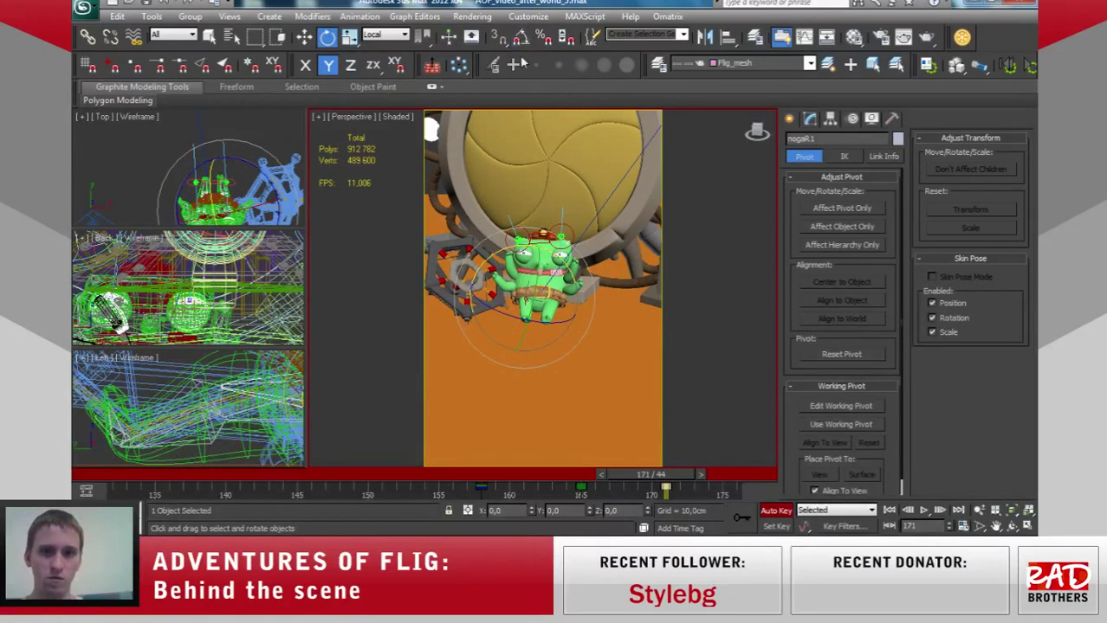
pyautogui.moveTo(537, 269); pyautogui.dragTo(537, 272)
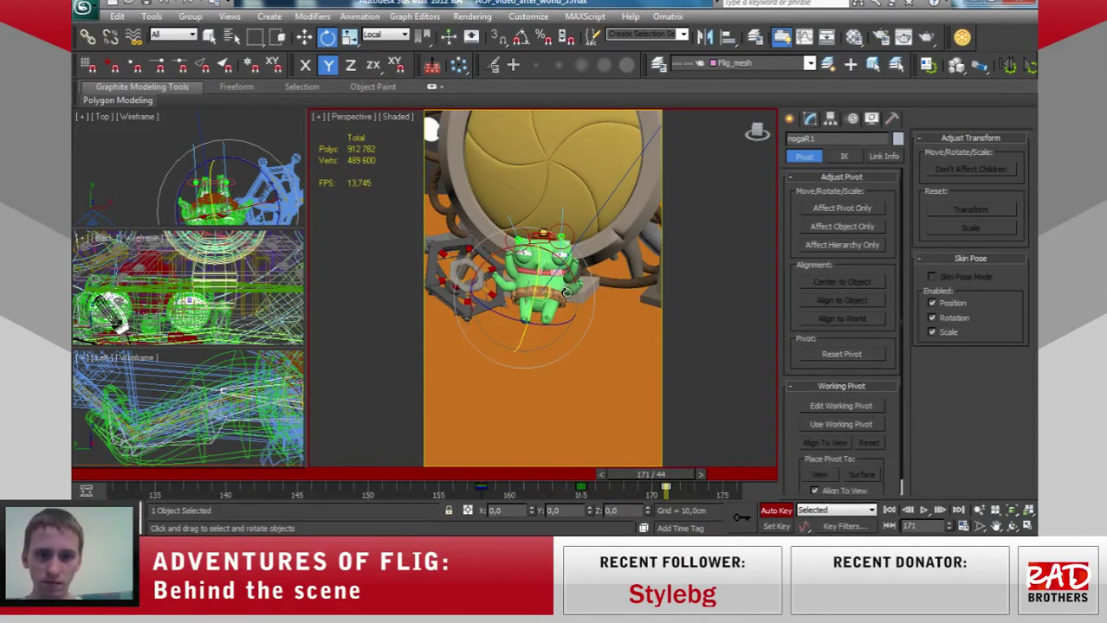
# Select Flig_hand_l_2 and review its pose between frames 160 and 171.
pyautogui.click(564, 290)
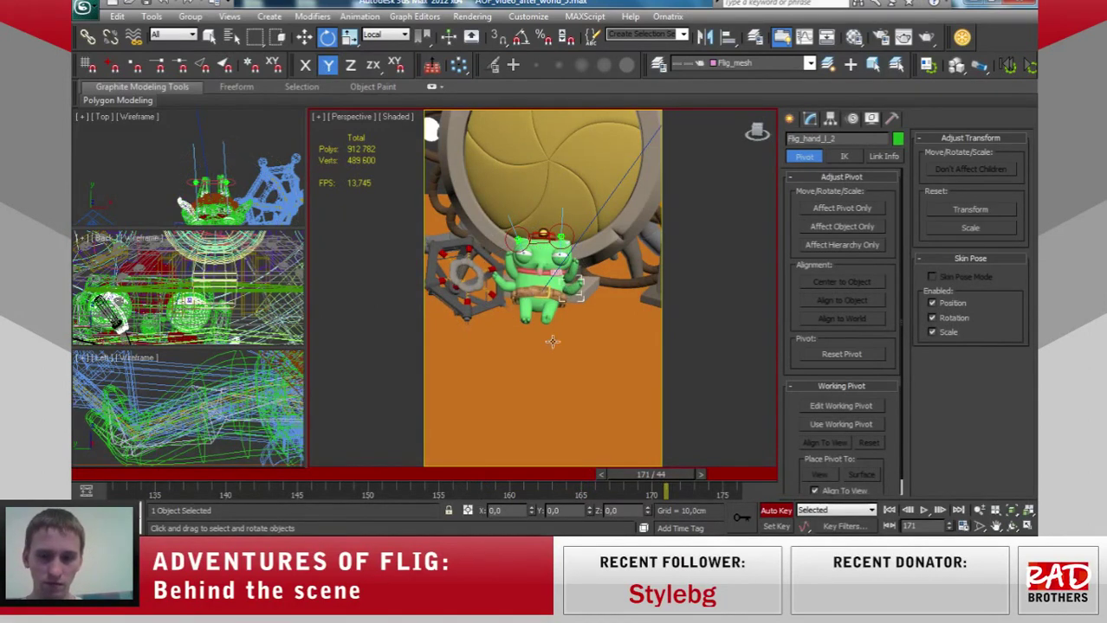
pyautogui.moveTo(665, 491)
pyautogui.mouseDown()
pyautogui.moveTo(511, 487)
pyautogui.moveTo(662, 468)
pyautogui.moveTo(321, 458)
pyautogui.moveTo(569, 457)
pyautogui.moveTo(561, 449)
pyautogui.moveTo(656, 472)
pyautogui.moveTo(604, 473)
pyautogui.mouseUp()
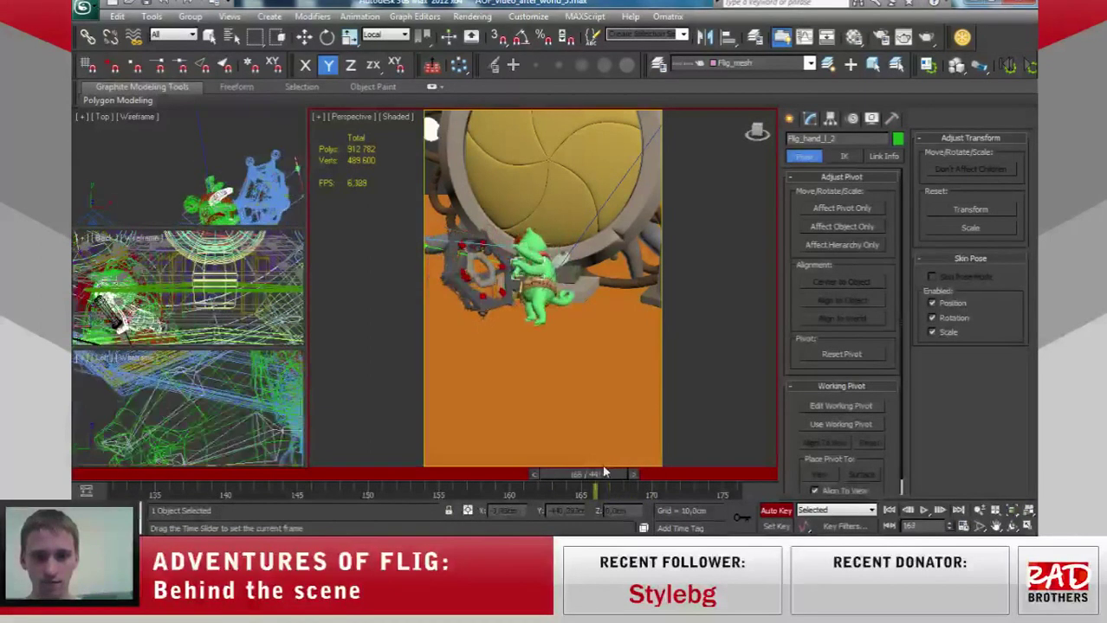
pyautogui.press('e')
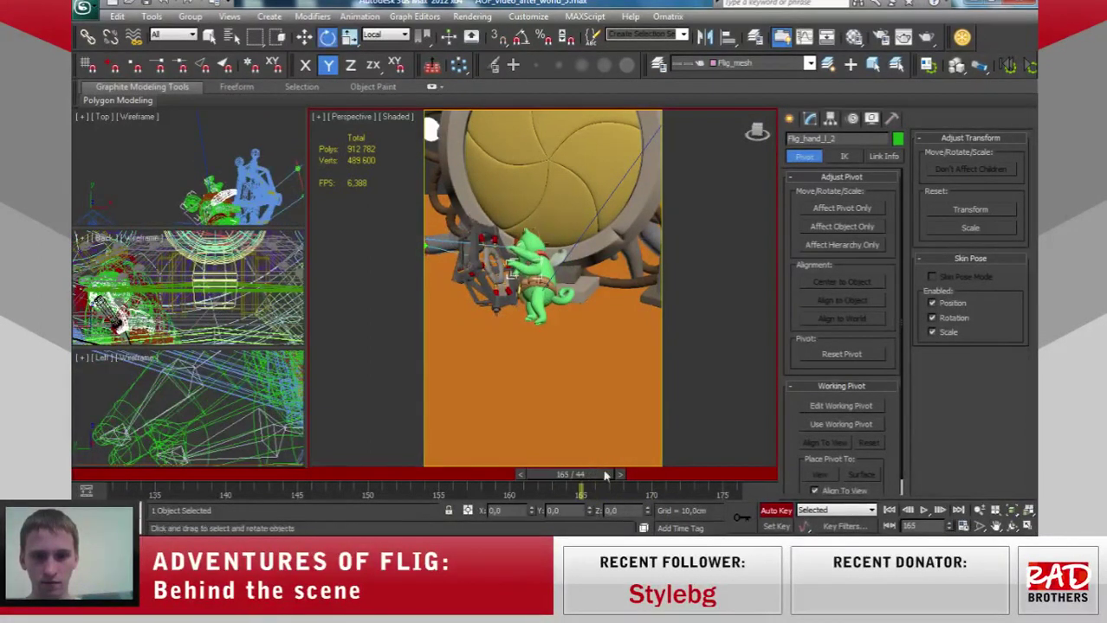
pyautogui.moveTo(593, 476); pyautogui.dragTo(680, 475)
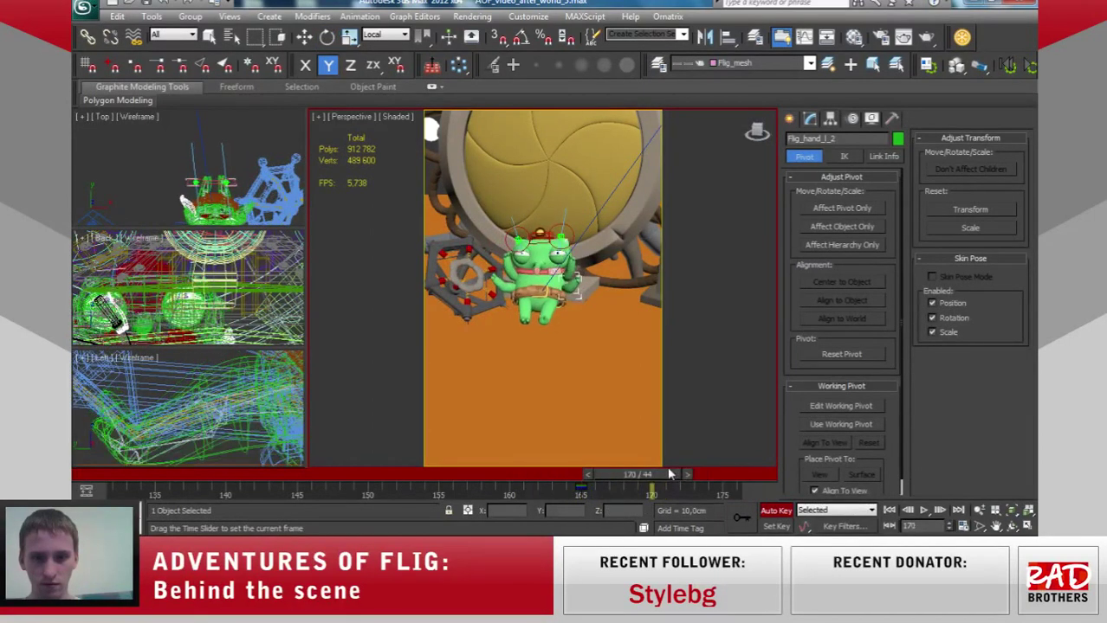
pyautogui.press('e')
pyautogui.rightClick(569, 303)
pyautogui.click(569, 303)
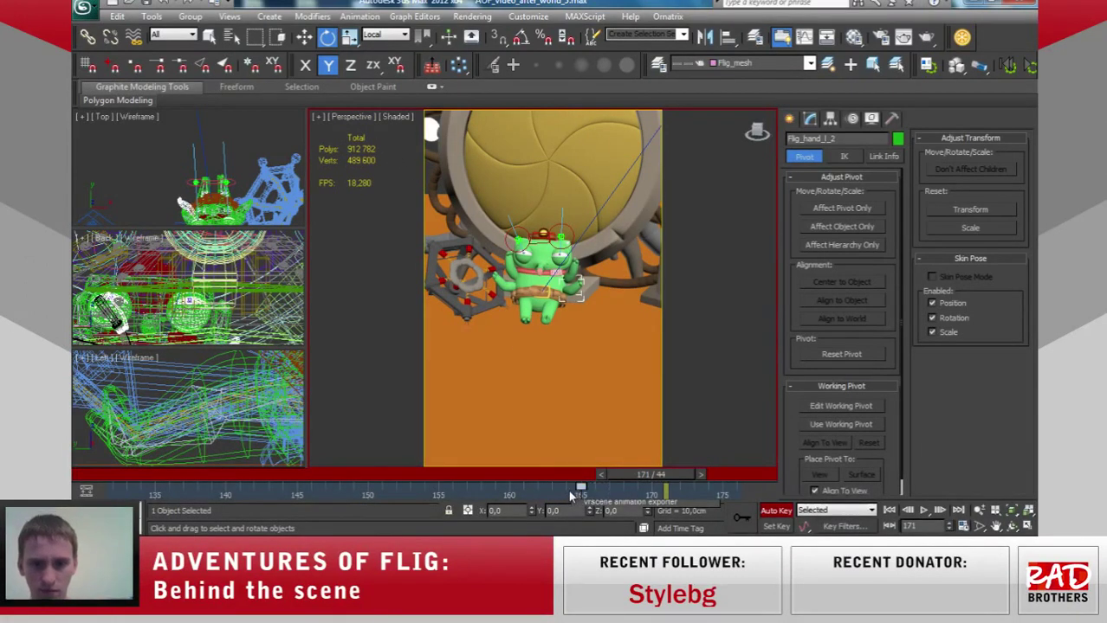
# Limit selection to Bones and pick the arm bone ruka3, framing the character.
pyautogui.click(177, 35)
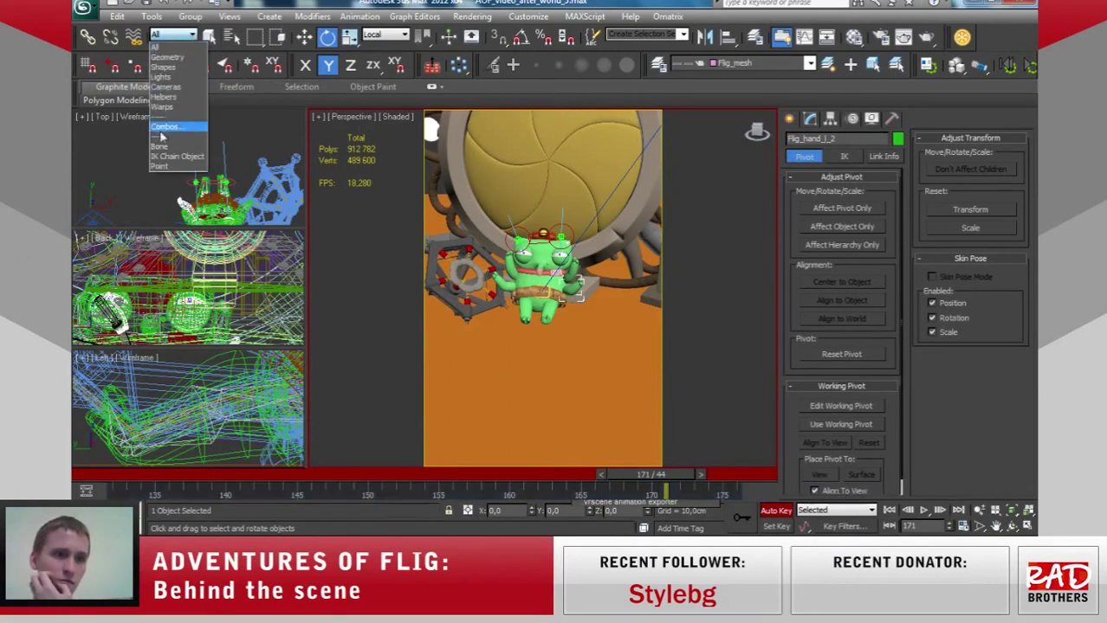
pyautogui.click(158, 149)
pyautogui.scroll(2, 196, 439)
pyautogui.scroll(2, 195, 439)
pyautogui.scroll(3, 196, 439)
pyautogui.press('z')
pyautogui.scroll(4, 231, 419)
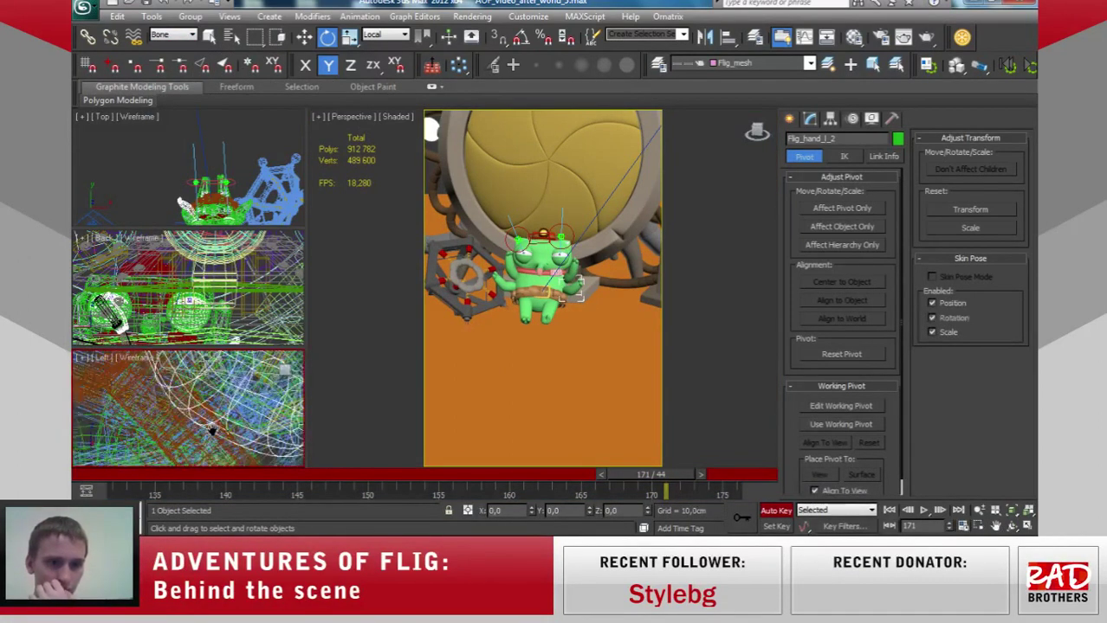
pyautogui.click(253, 391)
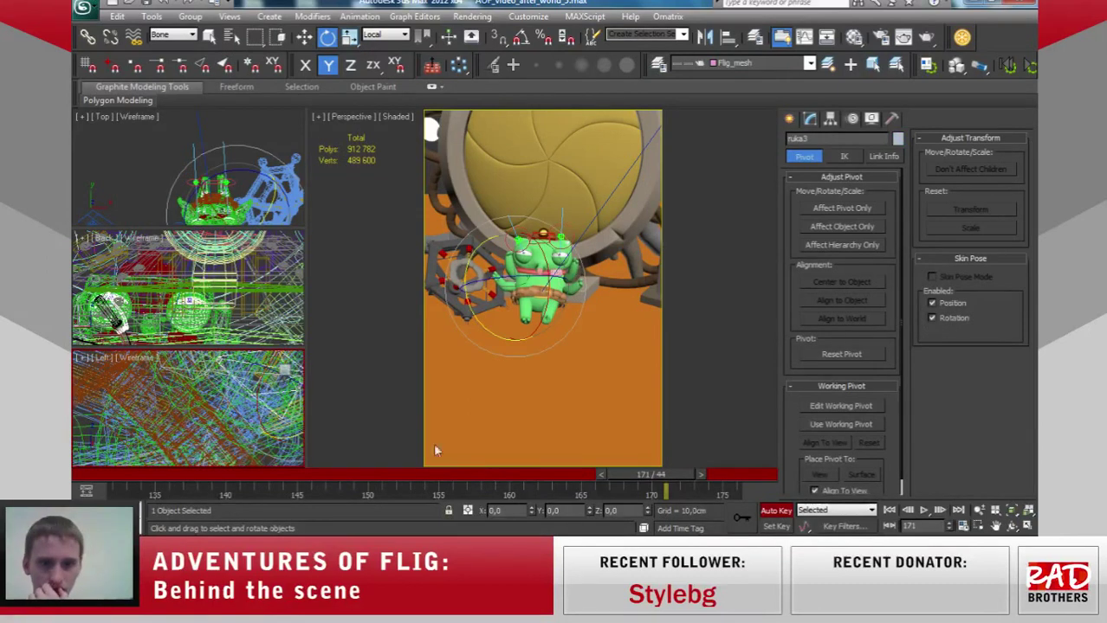
pyautogui.scroll(-3, 187, 409)
pyautogui.scroll(3, 187, 287)
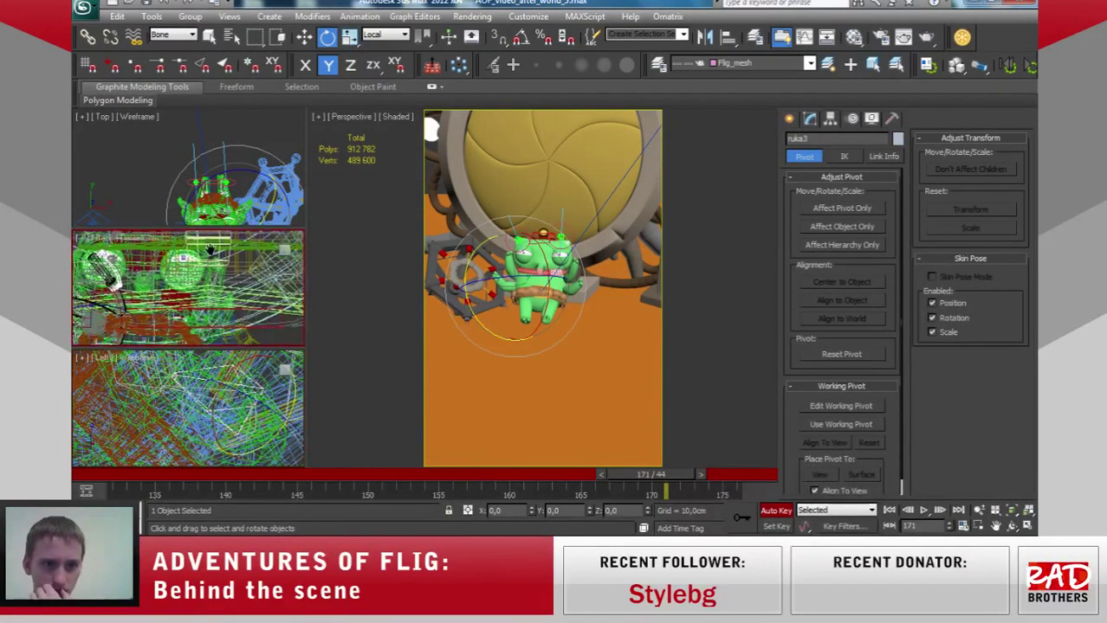
pyautogui.keyDown('alt'); pyautogui.moveTo(187, 287); pyautogui.dragTo(260, 299, button='middle'); pyautogui.keyUp('alt')
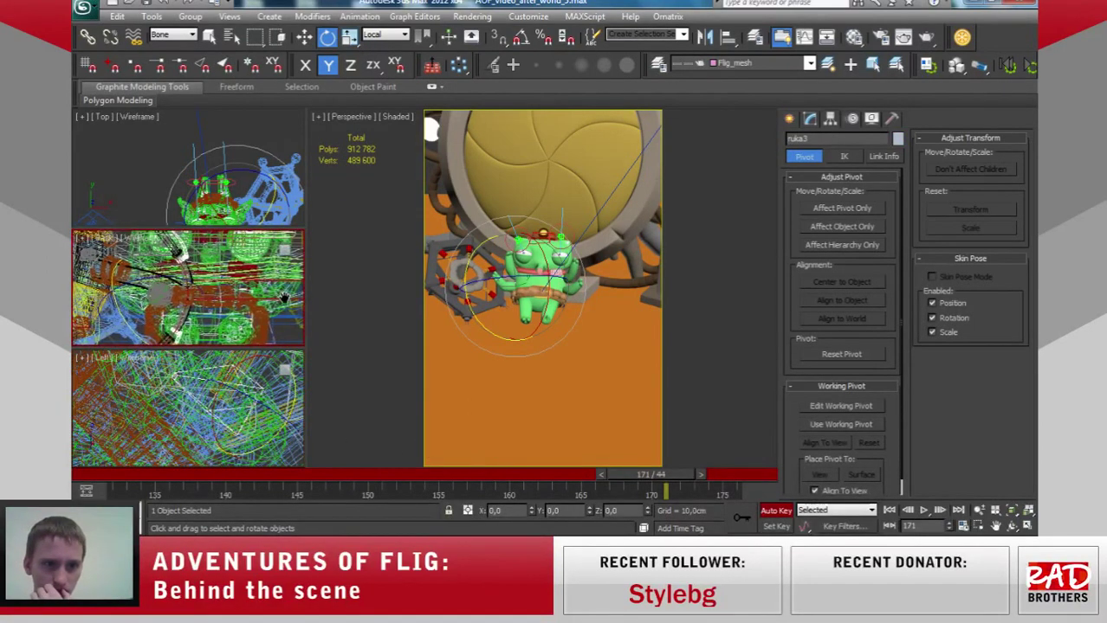
pyautogui.click(567, 292)
# Rotate the ruka4 arm bone around Y and X at frame 172.
pyautogui.moveTo(665, 475); pyautogui.dragTo(606, 491)
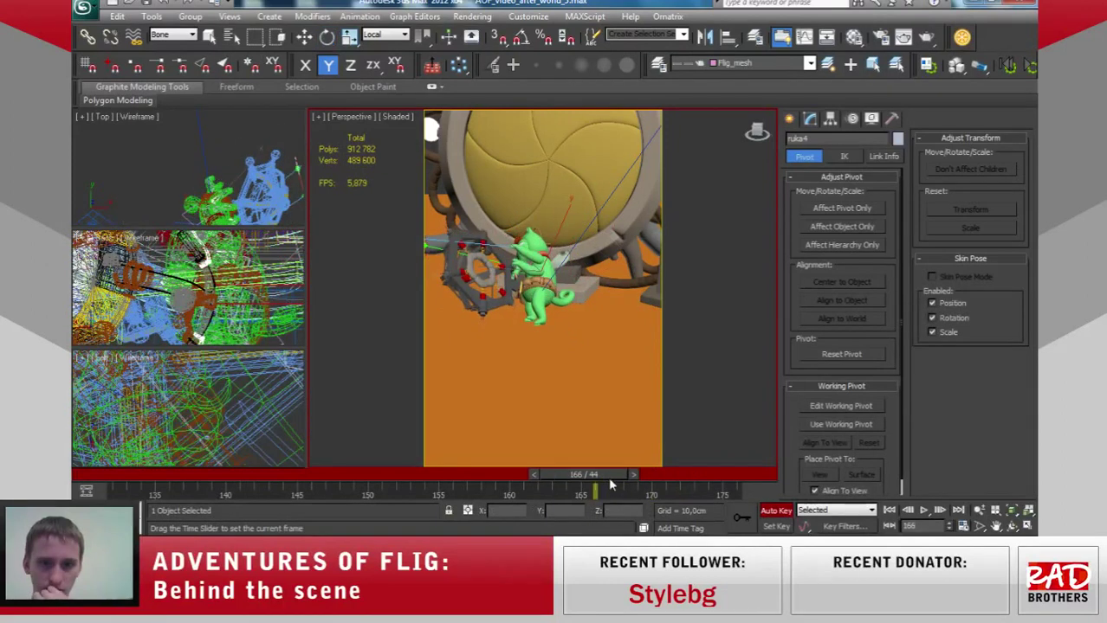
pyautogui.press('e')
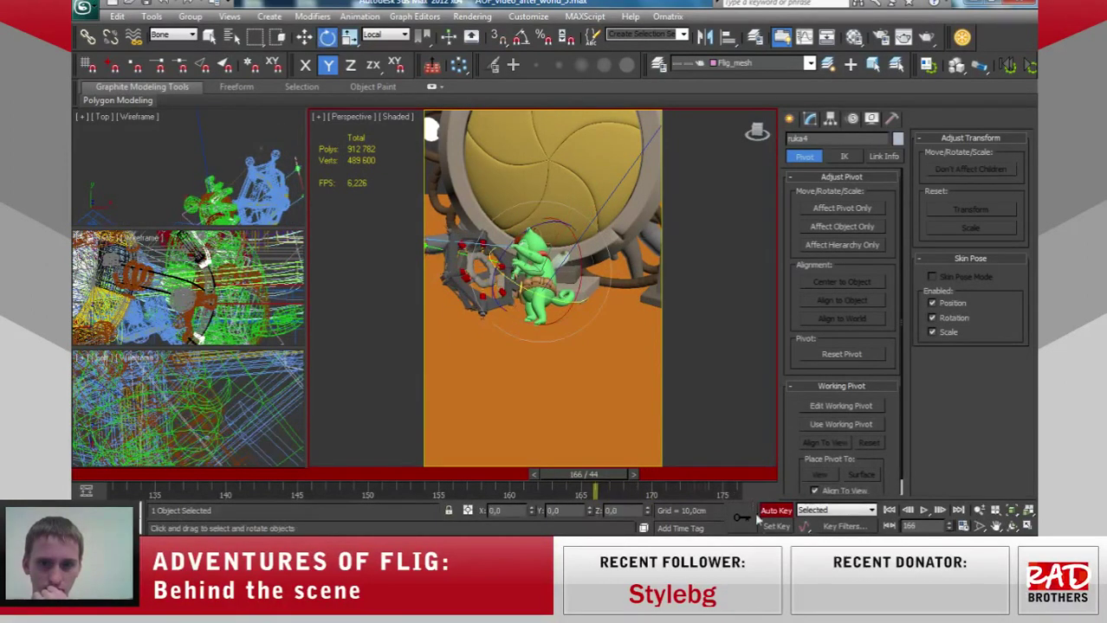
pyautogui.moveTo(622, 473)
pyautogui.mouseDown()
pyautogui.moveTo(703, 488)
pyautogui.moveTo(690, 489)
pyautogui.mouseUp()
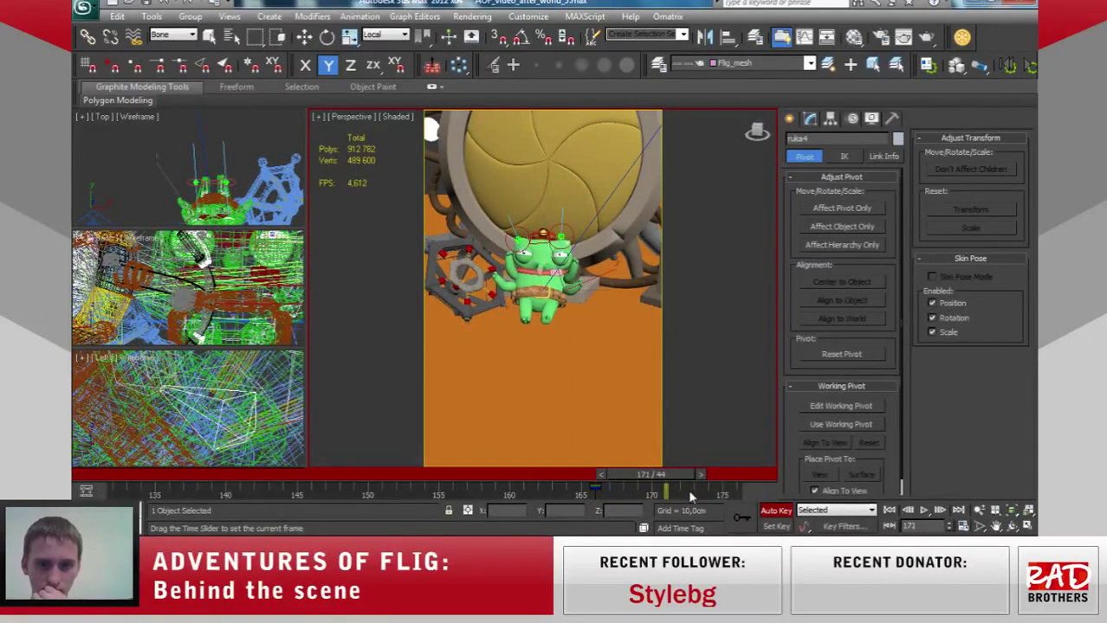
pyautogui.press('e')
pyautogui.moveTo(593, 286); pyautogui.dragTo(604, 341)
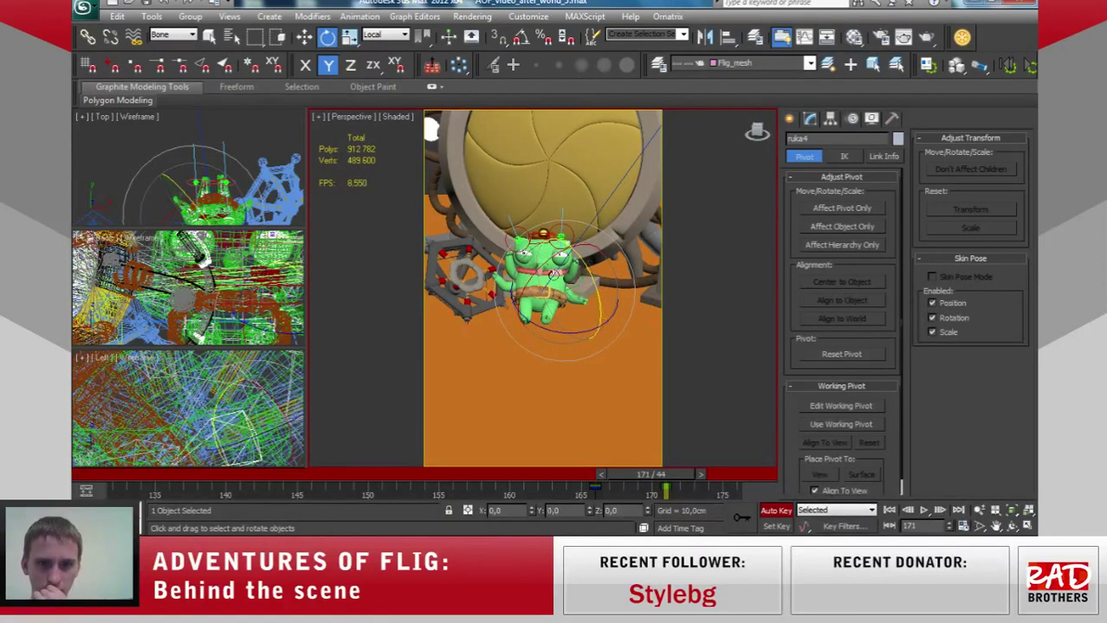
pyautogui.moveTo(537, 265); pyautogui.dragTo(474, 386)
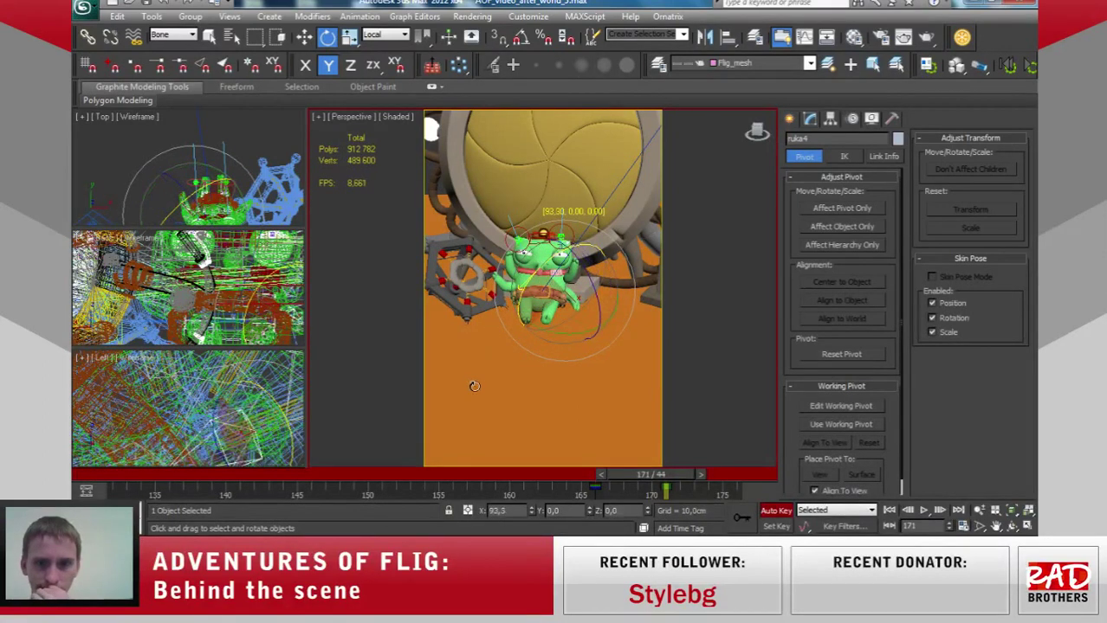
pyautogui.moveTo(610, 350)
pyautogui.mouseDown()
pyautogui.moveTo(610, 298)
pyautogui.moveTo(614, 327)
pyautogui.mouseUp()
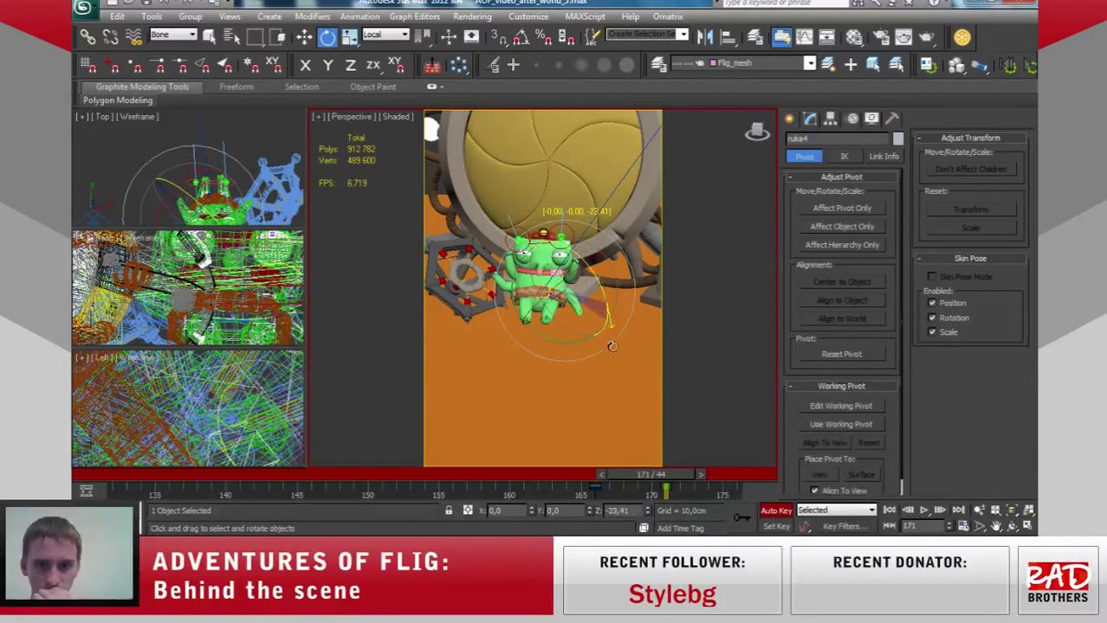
# Select ruka3 and rotate it around X and Z at frame 162.
pyautogui.moveTo(663, 475)
pyautogui.mouseDown()
pyautogui.moveTo(615, 476)
pyautogui.moveTo(690, 481)
pyautogui.moveTo(544, 488)
pyautogui.moveTo(680, 491)
pyautogui.mouseUp()
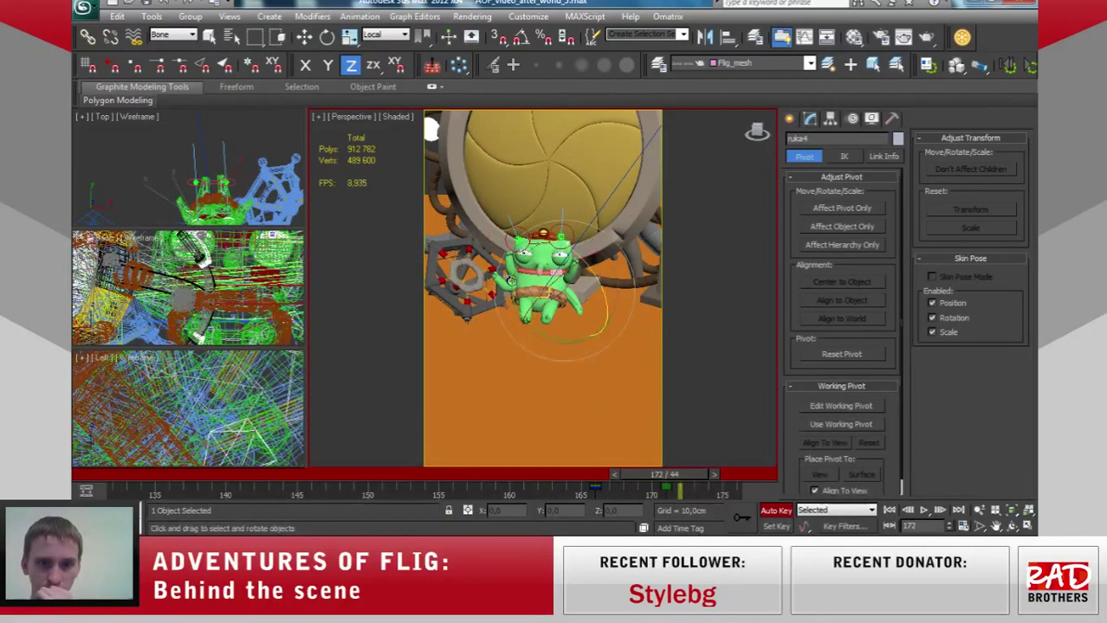
pyautogui.press('pageup')
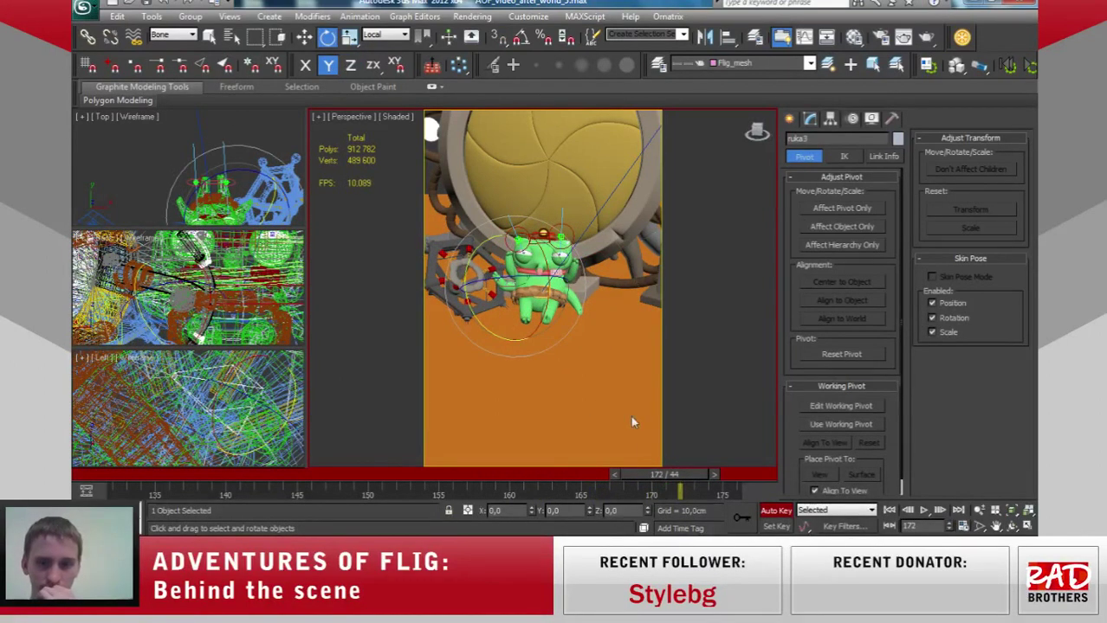
pyautogui.moveTo(699, 476); pyautogui.dragTo(522, 474)
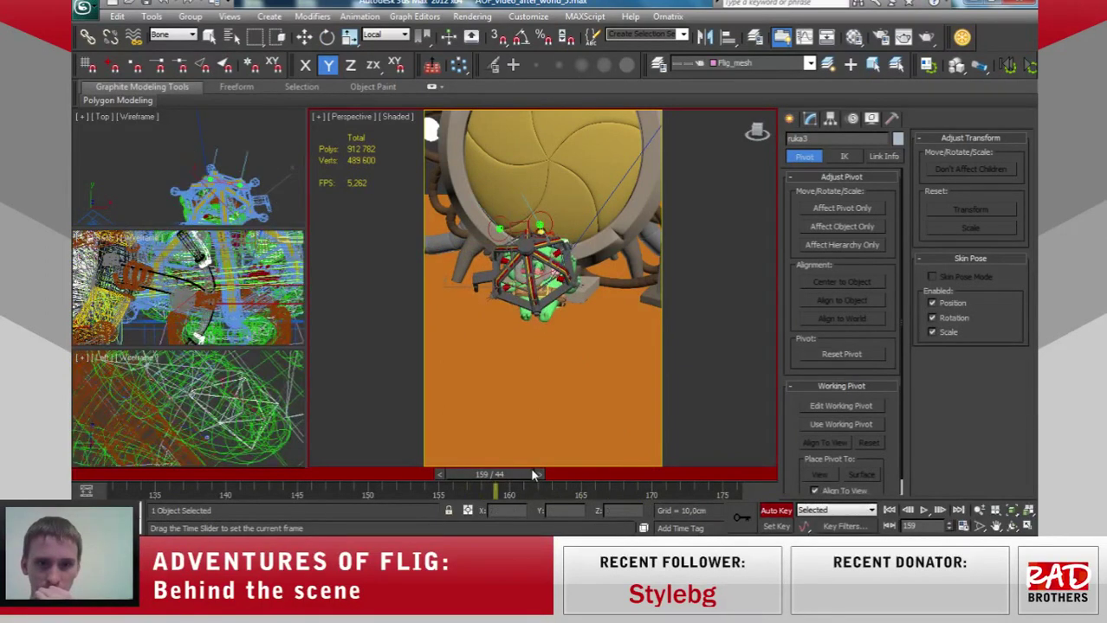
pyautogui.press('e')
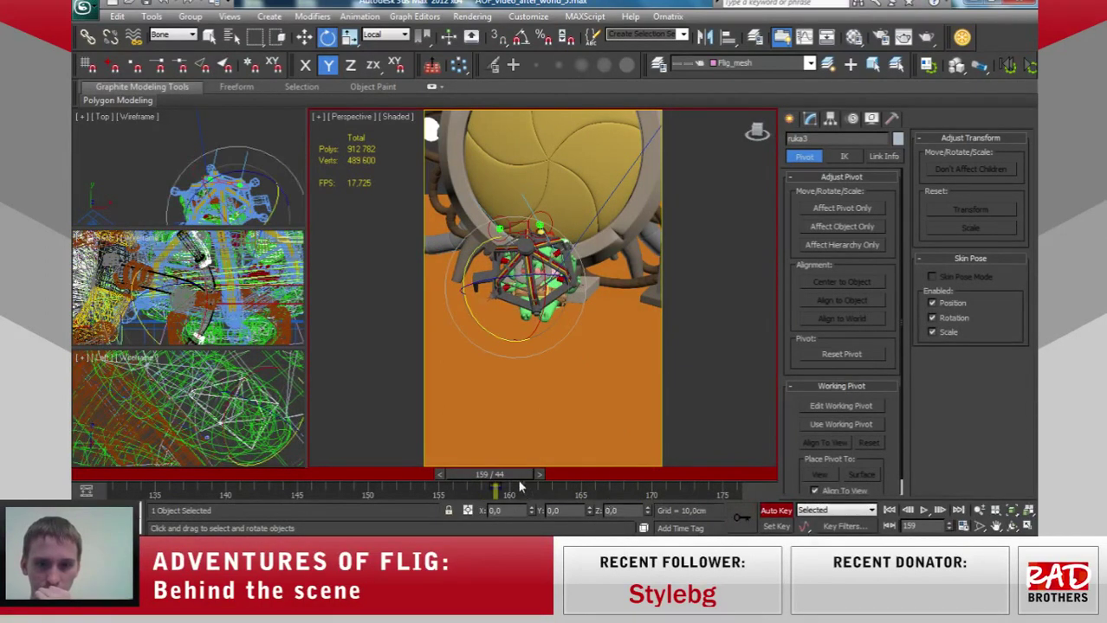
pyautogui.moveTo(529, 476); pyautogui.dragTo(570, 472)
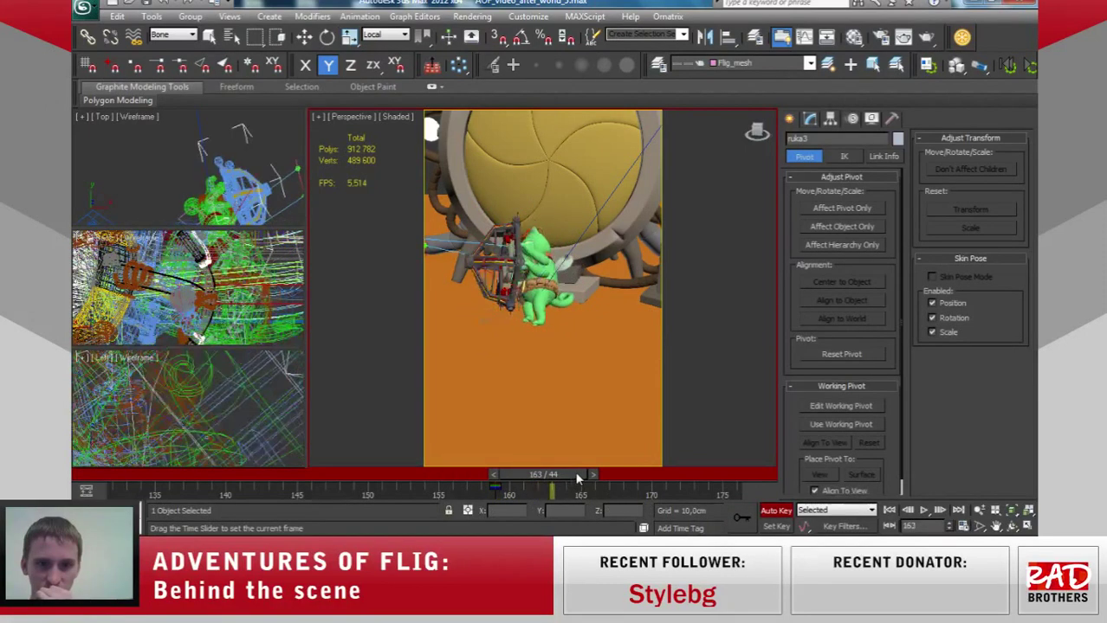
pyautogui.moveTo(530, 332); pyautogui.dragTo(578, 403)
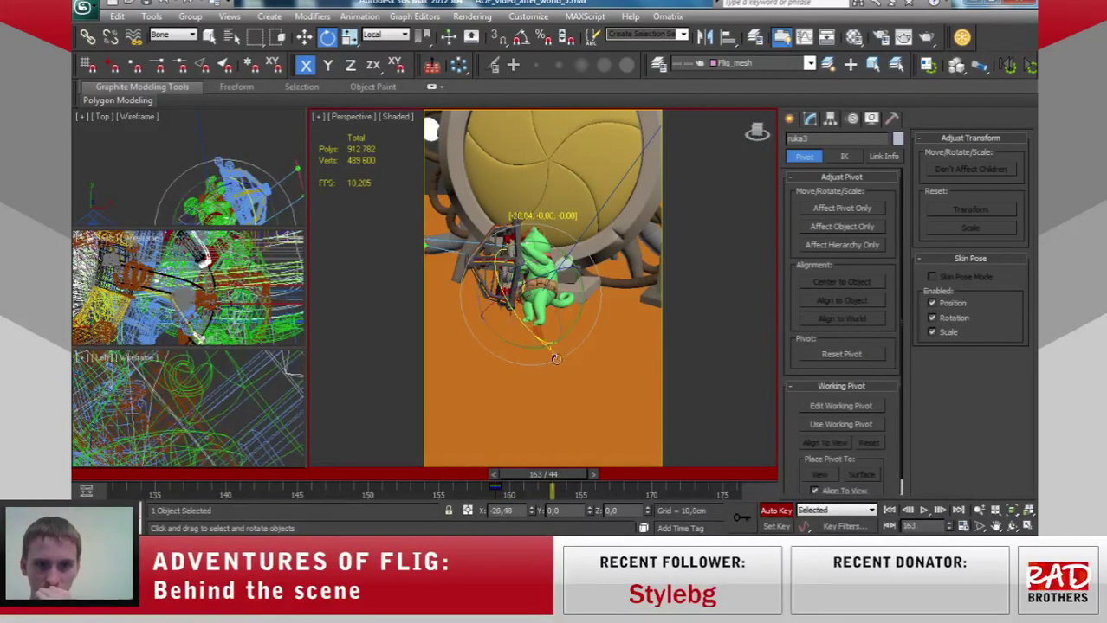
pyautogui.moveTo(512, 289); pyautogui.dragTo(585, 294)
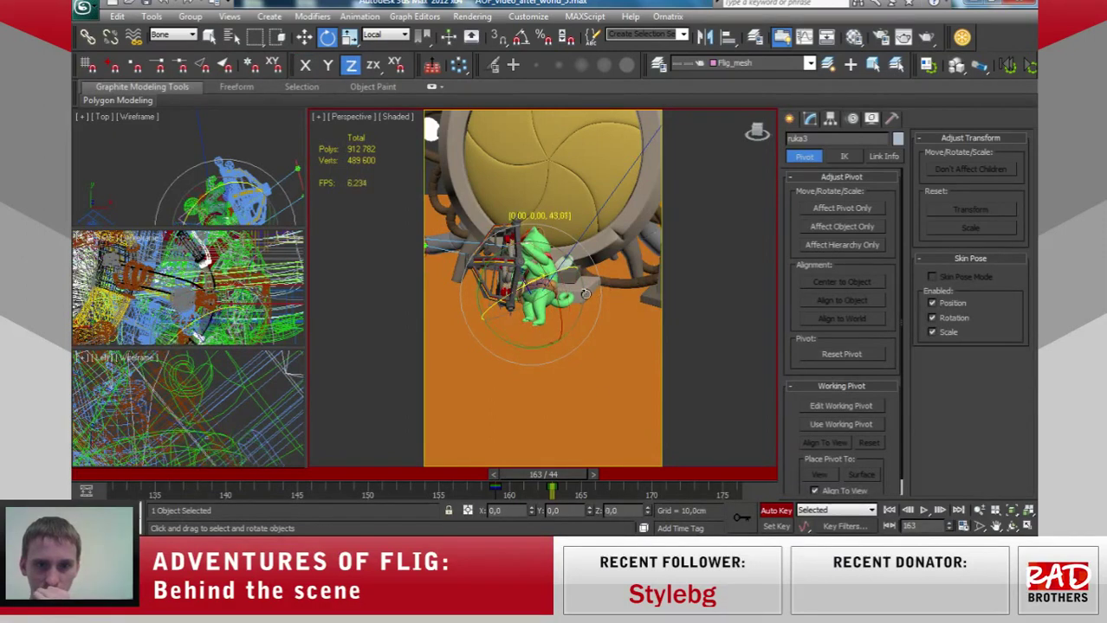
# Rotate the arm bone around Y and Z at frame 170.
pyautogui.moveTo(543, 475); pyautogui.dragTo(681, 476)
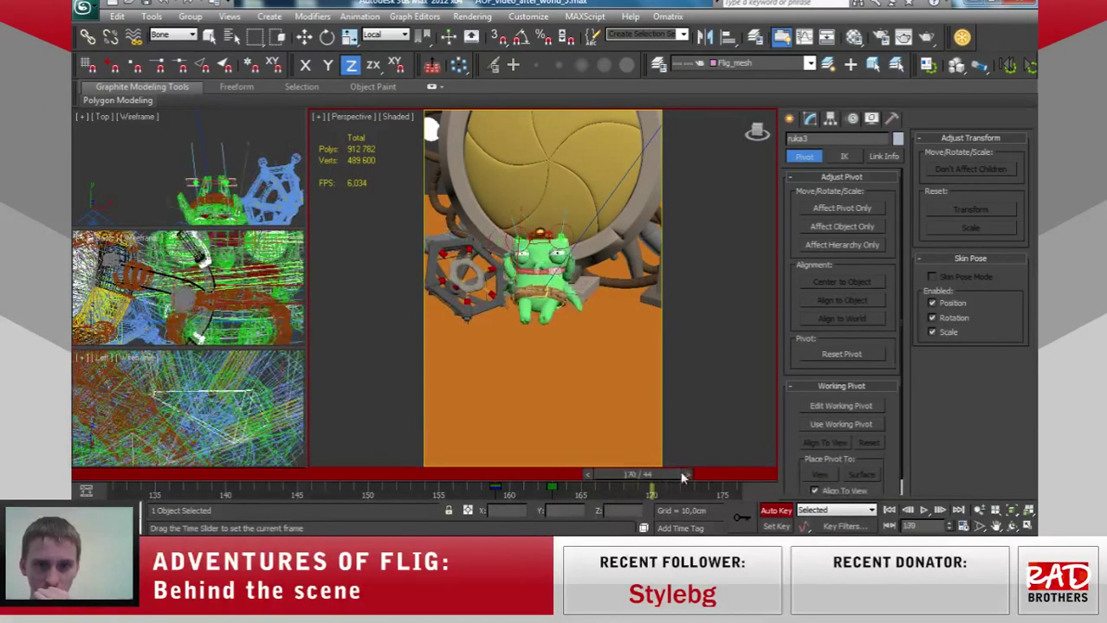
pyautogui.press('e')
pyautogui.moveTo(501, 336); pyautogui.dragTo(480, 363)
pyautogui.moveTo(554, 322)
pyautogui.mouseDown()
pyautogui.moveTo(536, 289)
pyautogui.moveTo(529, 332)
pyautogui.moveTo(498, 349)
pyautogui.moveTo(506, 352)
pyautogui.mouseUp()
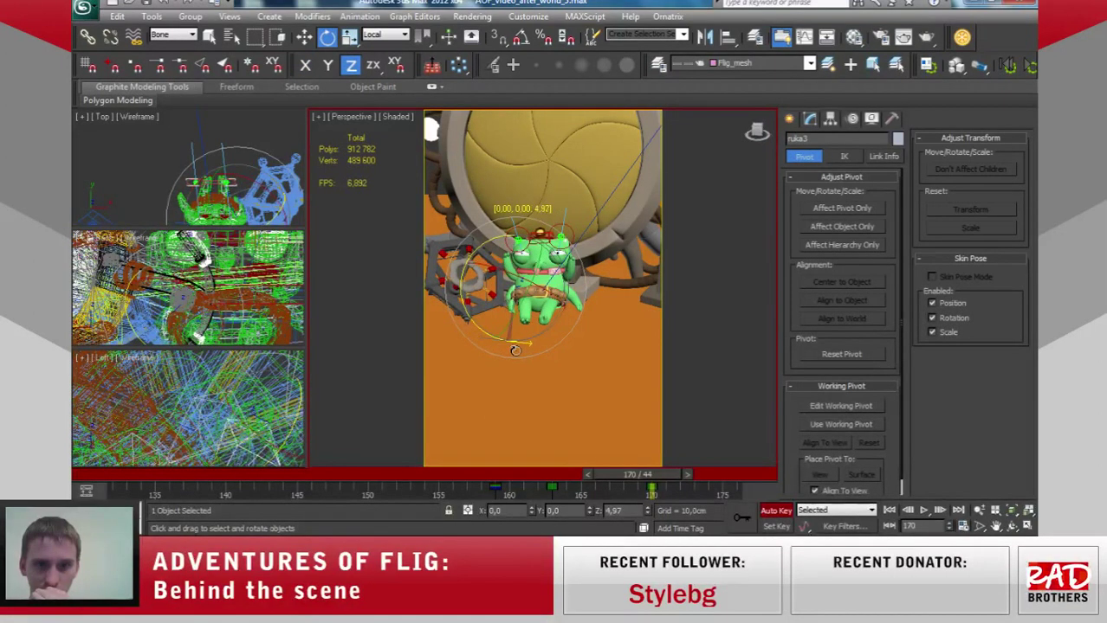
pyautogui.moveTo(648, 475); pyautogui.dragTo(571, 490)
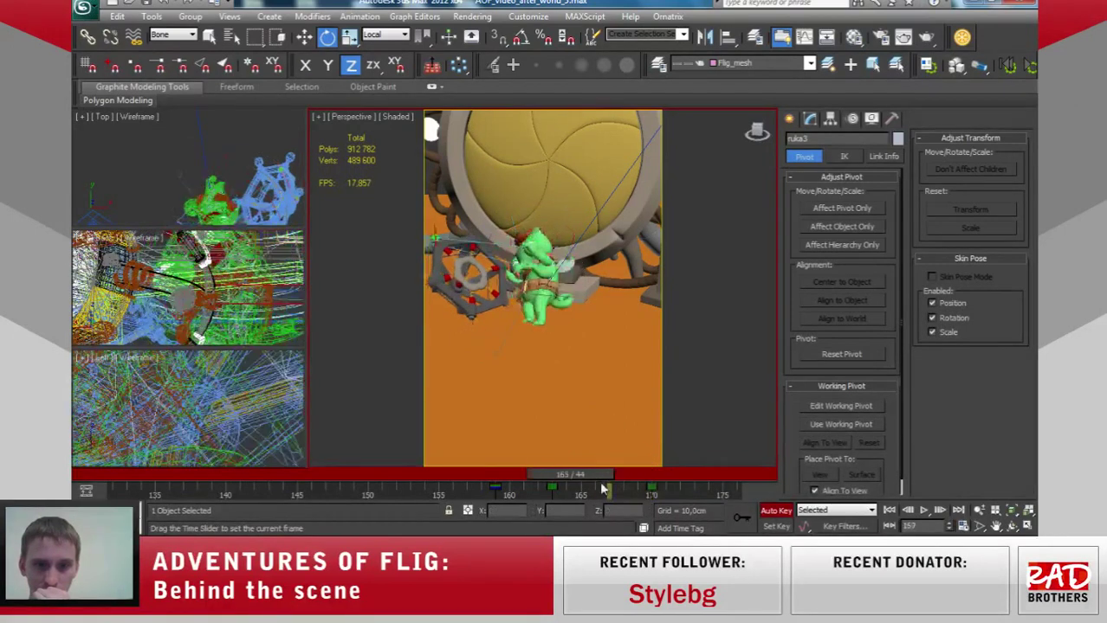
pyautogui.press('e')
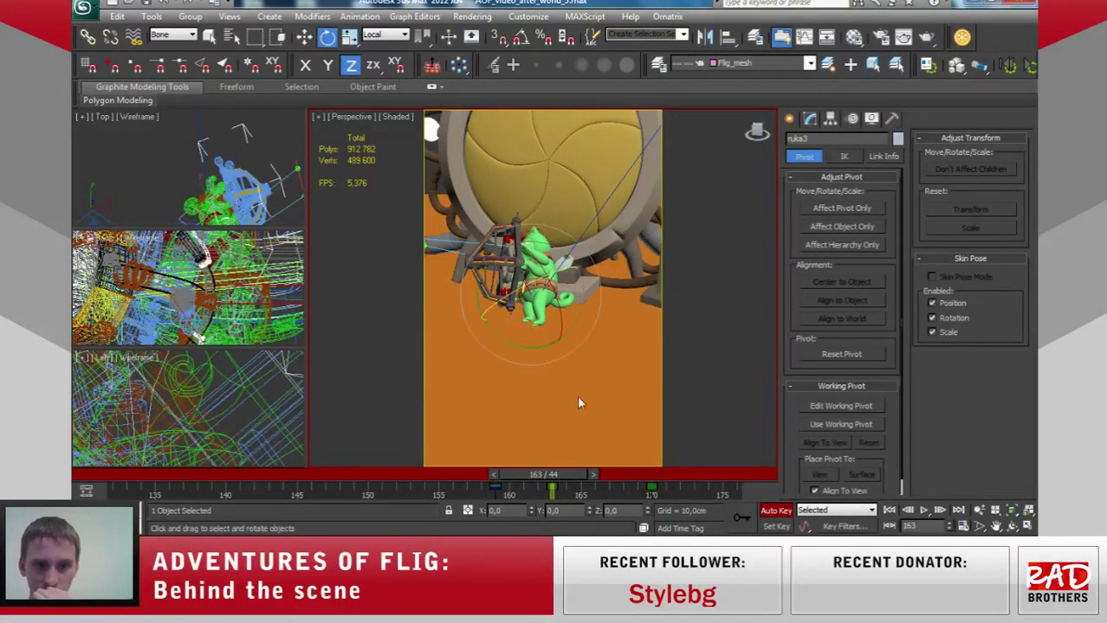
# Orbit around the character and nudge the arm bone slightly at frame 163.
pyautogui.scroll(-5, 209, 422)
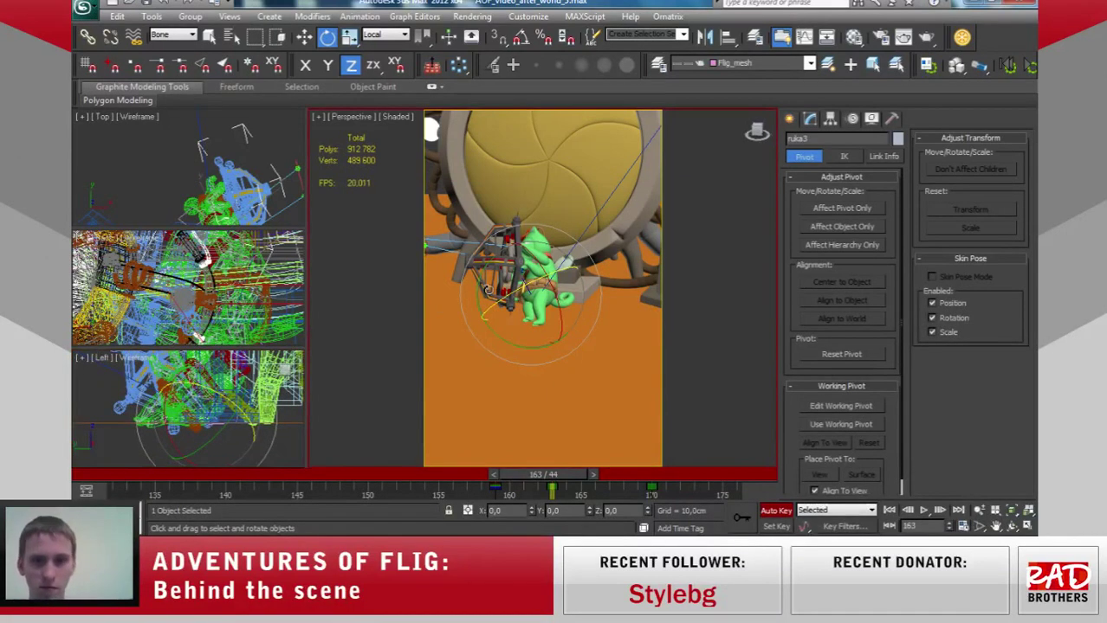
pyautogui.moveTo(554, 329)
pyautogui.keyDown('alt'); pyautogui.mouseDown(button='middle')
pyautogui.moveTo(516, 333)
pyautogui.moveTo(553, 302)
pyautogui.moveTo(559, 325)
pyautogui.mouseUp(button='middle'); pyautogui.keyUp('alt')
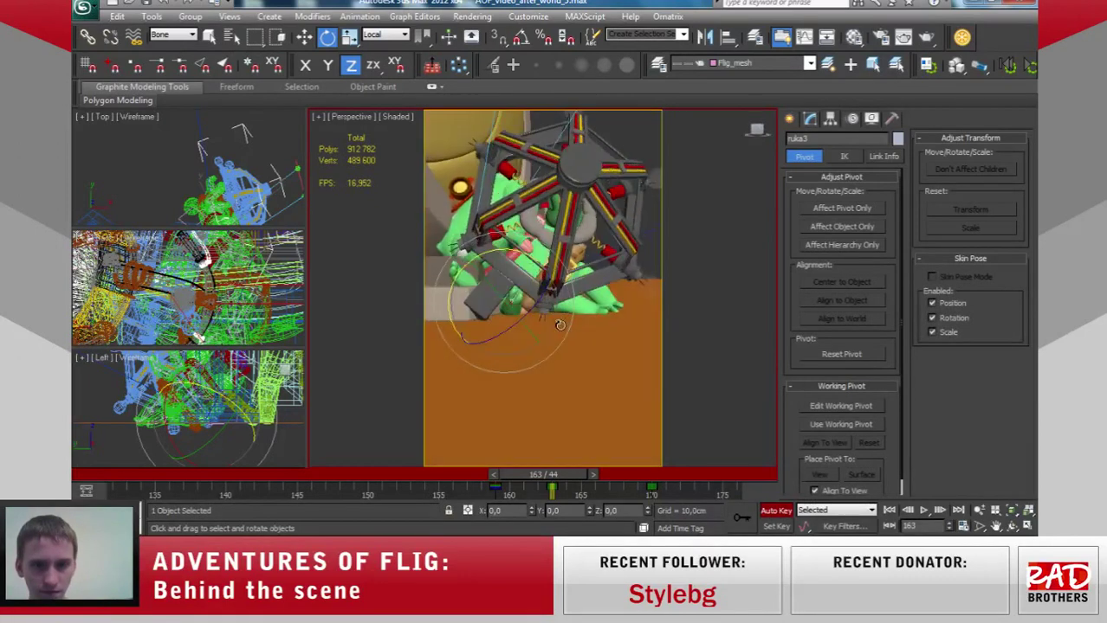
pyautogui.moveTo(522, 303); pyautogui.dragTo(544, 297)
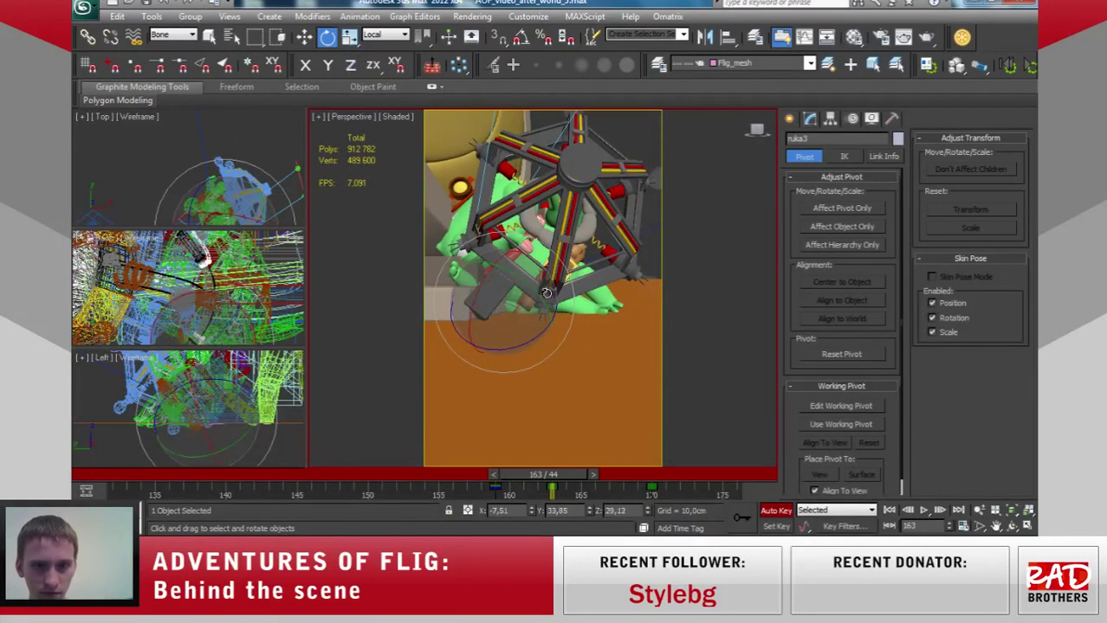
pyautogui.keyDown('alt'); pyautogui.moveTo(544, 298); pyautogui.dragTo(571, 301, button='middle'); pyautogui.keyUp('alt')
pyautogui.moveTo(571, 301)
pyautogui.mouseDown()
pyautogui.moveTo(513, 335)
pyautogui.moveTo(569, 338)
pyautogui.mouseUp()
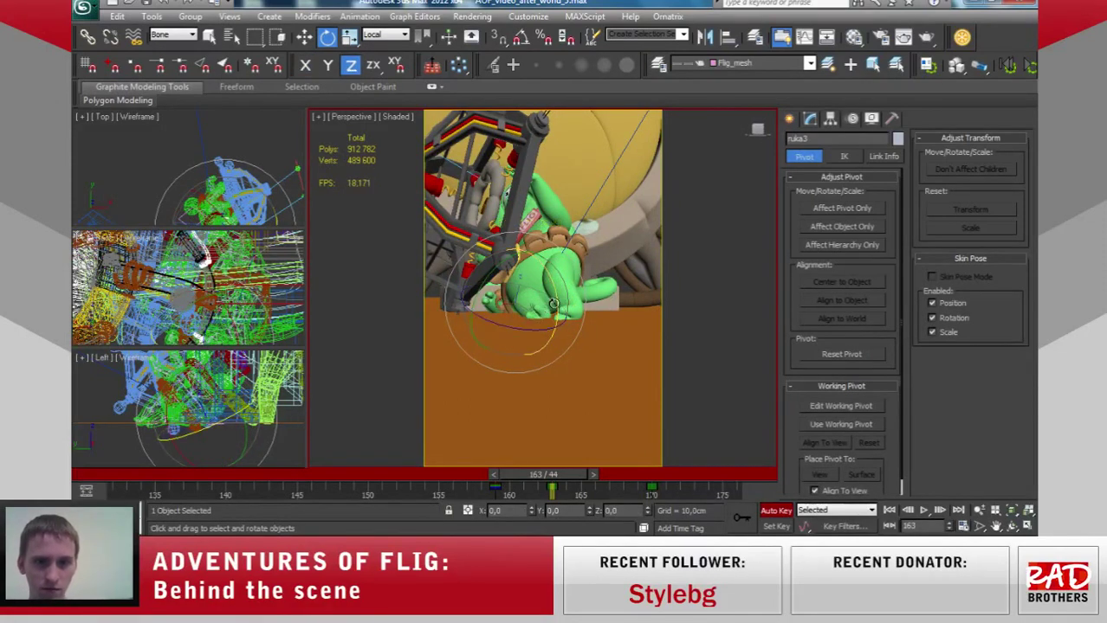
pyautogui.keyDown('alt'); pyautogui.moveTo(569, 339); pyautogui.dragTo(586, 445, button='middle'); pyautogui.keyUp('alt')
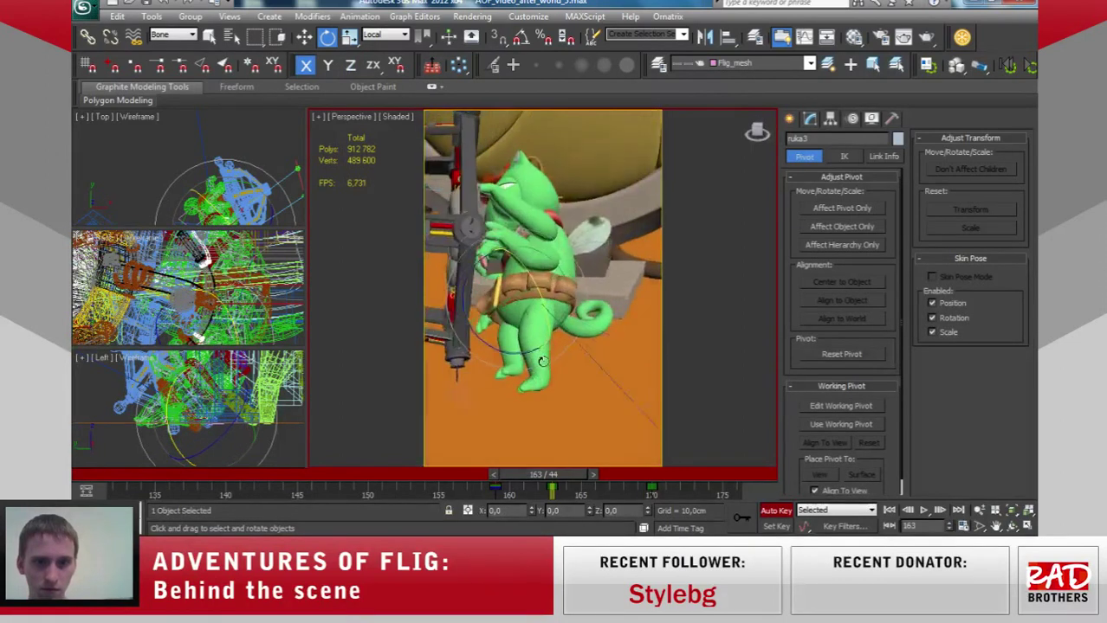
# Rotate the arm about 15° around Y at frame 167, then view through Camera001.
pyautogui.moveTo(564, 478)
pyautogui.mouseDown()
pyautogui.moveTo(536, 485)
pyautogui.moveTo(639, 467)
pyautogui.moveTo(617, 465)
pyautogui.mouseUp()
pyautogui.press('e')
pyautogui.moveTo(571, 390)
pyautogui.keyDown('alt'); pyautogui.mouseDown(button='middle')
pyautogui.moveTo(553, 342)
pyautogui.moveTo(512, 337)
pyautogui.mouseUp(button='middle'); pyautogui.keyUp('alt')
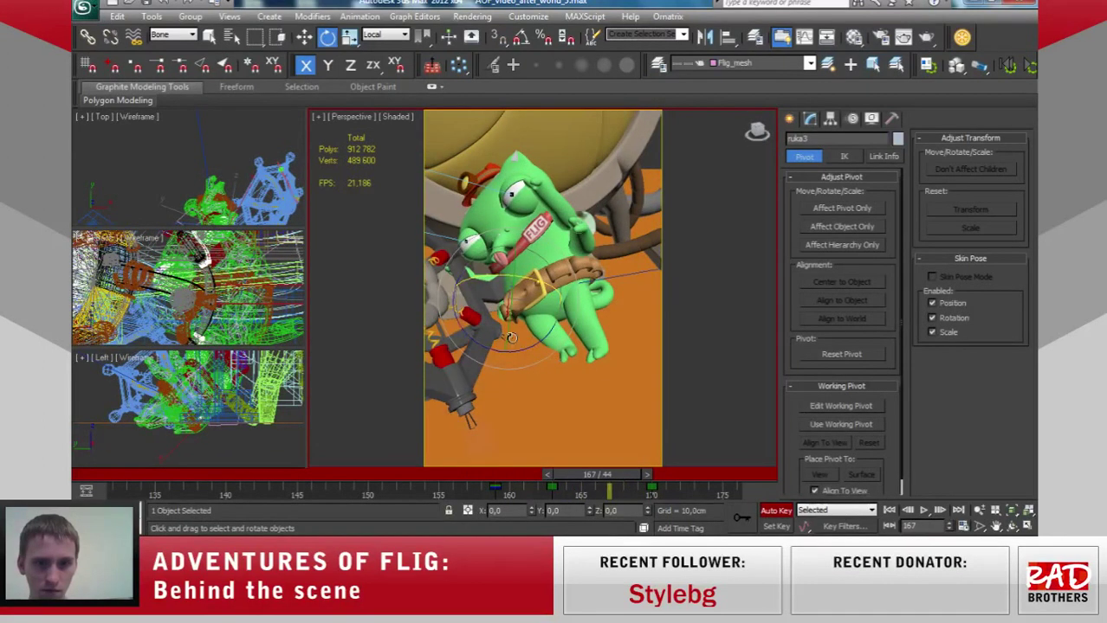
pyautogui.moveTo(509, 324); pyautogui.dragTo(513, 317)
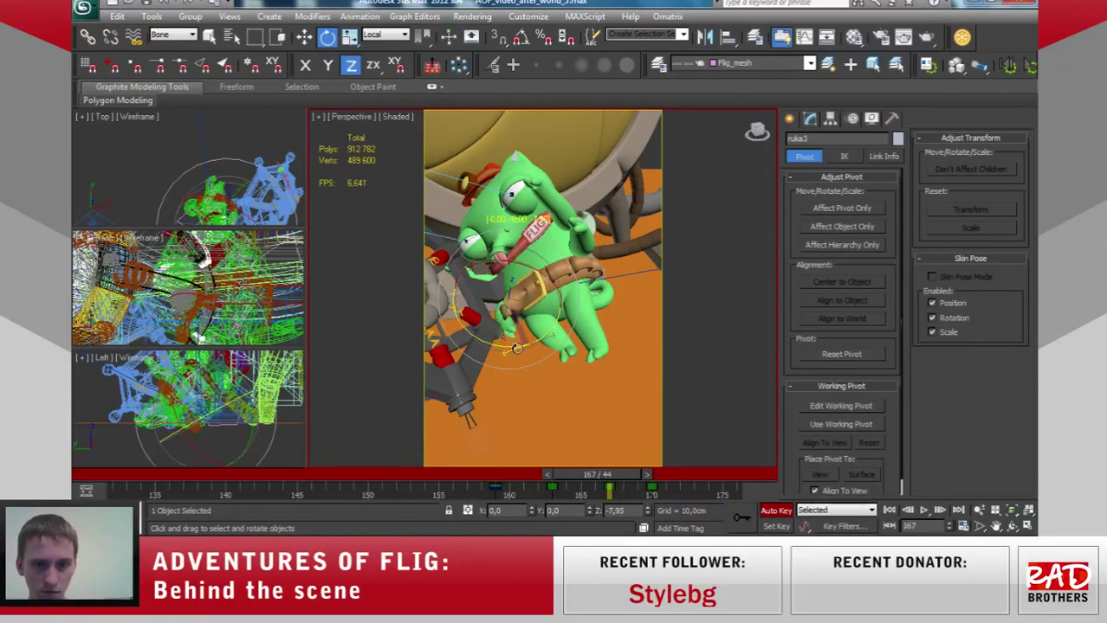
pyautogui.keyDown('alt'); pyautogui.moveTo(525, 343); pyautogui.dragTo(557, 391, button='middle'); pyautogui.keyUp('alt')
pyautogui.press('c')
pyautogui.moveTo(617, 475); pyautogui.dragTo(579, 485)
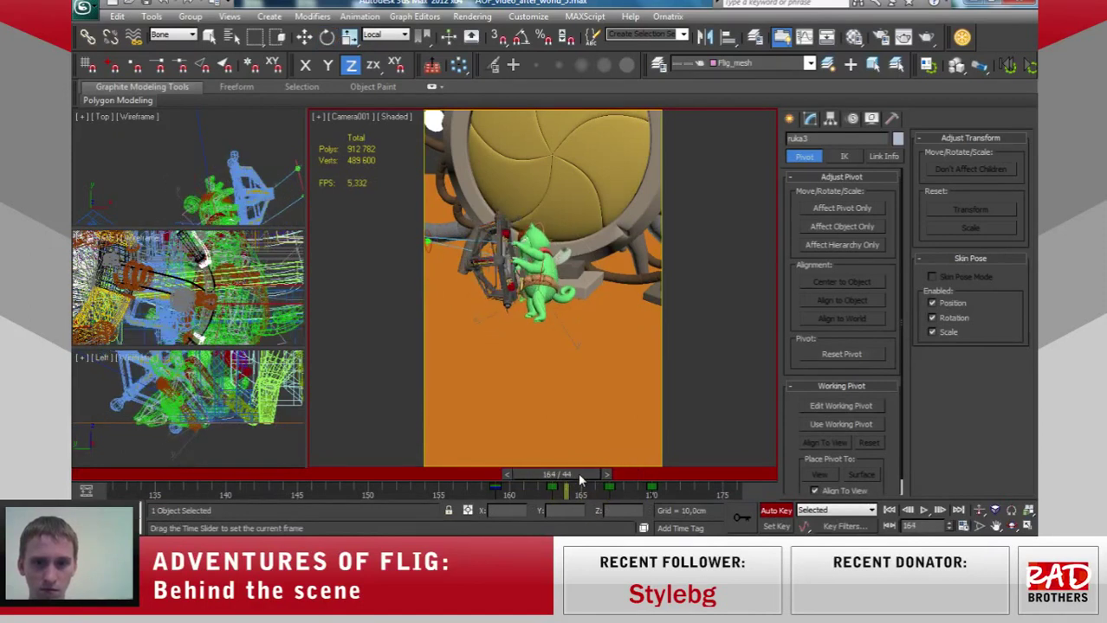
# Rotate ruka3 slightly around Y at frame 165, review through frame 171, and select the next arm bone.
pyautogui.press('e')
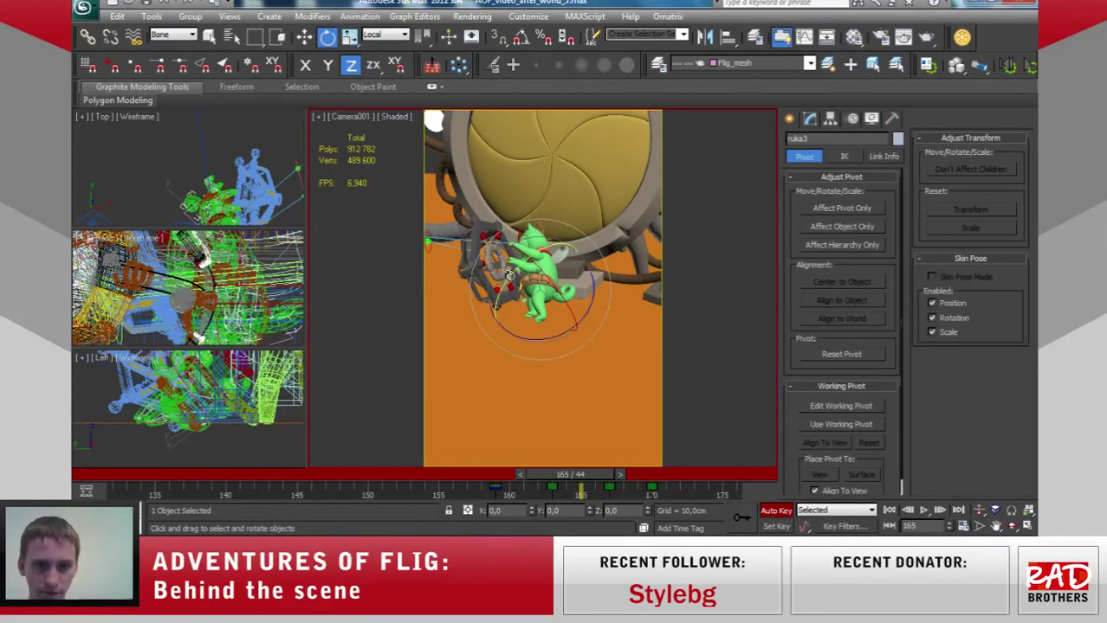
pyautogui.moveTo(510, 276); pyautogui.dragTo(512, 269)
pyautogui.moveTo(607, 475)
pyautogui.mouseDown()
pyautogui.moveTo(523, 473)
pyautogui.moveTo(727, 444)
pyautogui.moveTo(556, 452)
pyautogui.moveTo(687, 432)
pyautogui.mouseUp()
pyautogui.press('e')
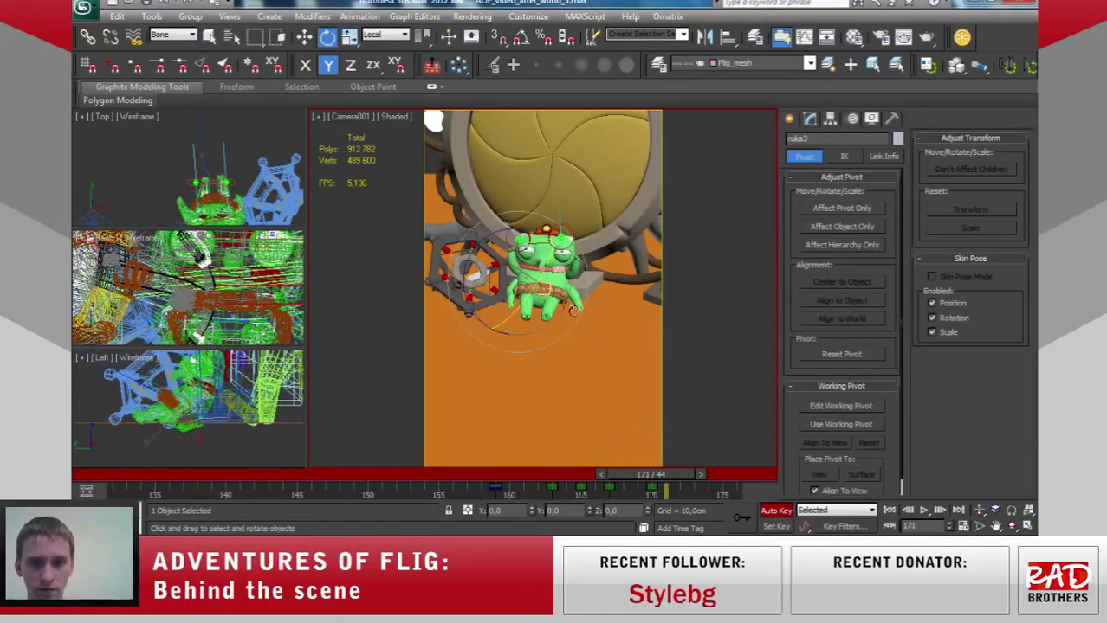
pyautogui.click(569, 278)
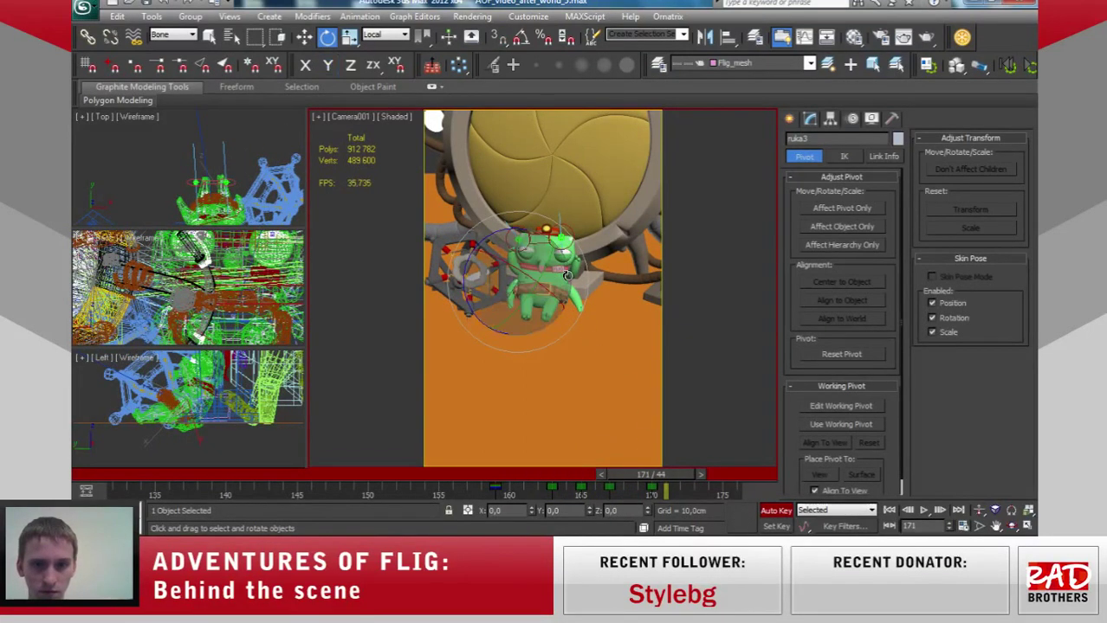
# At frame 172, rotate the ruka2 arm bone about 33° around Y.
pyautogui.moveTo(675, 476); pyautogui.dragTo(610, 480)
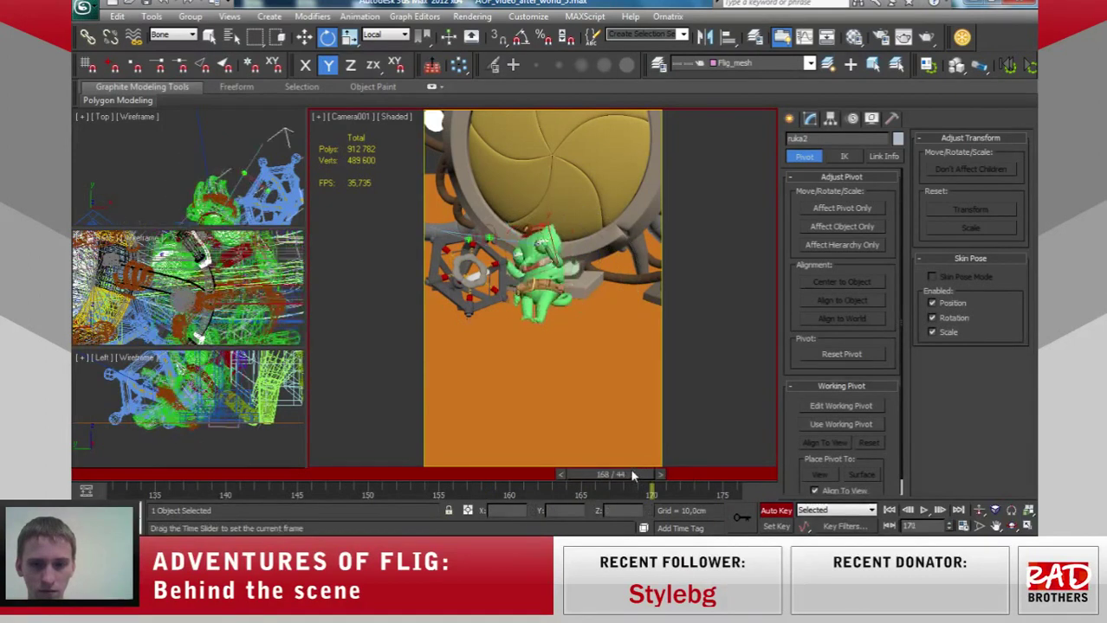
pyautogui.press('e')
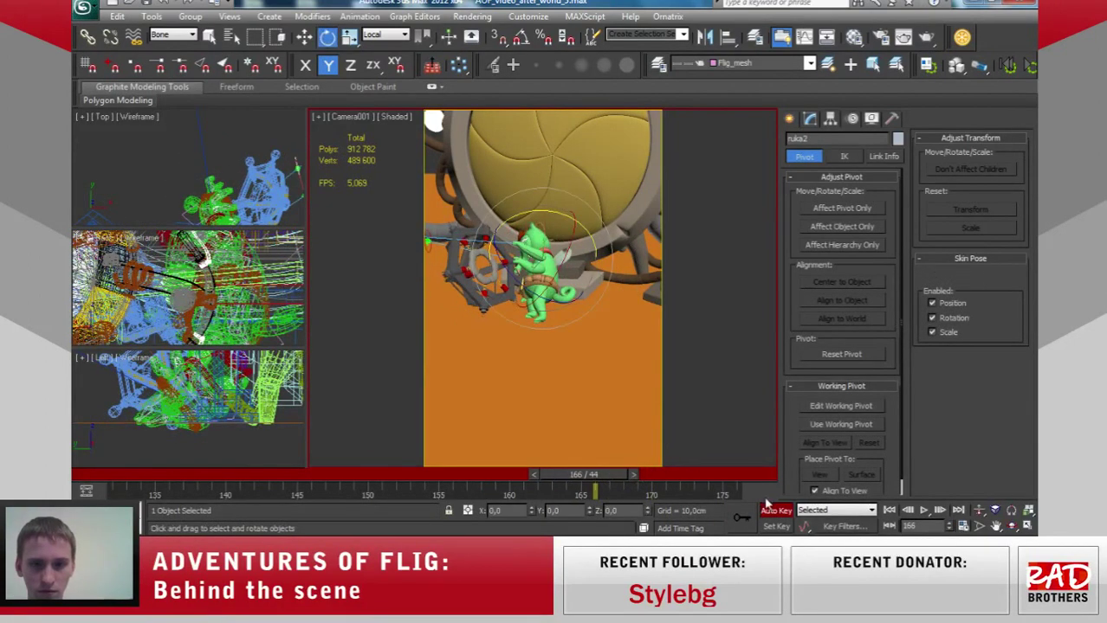
pyautogui.moveTo(612, 481); pyautogui.dragTo(703, 487)
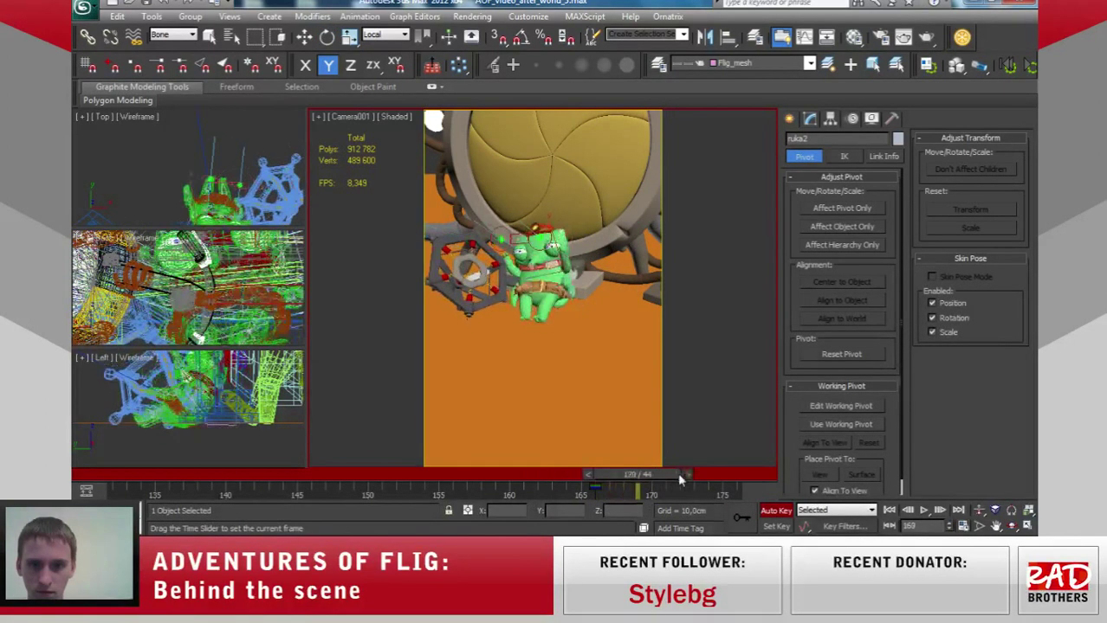
pyautogui.press('e')
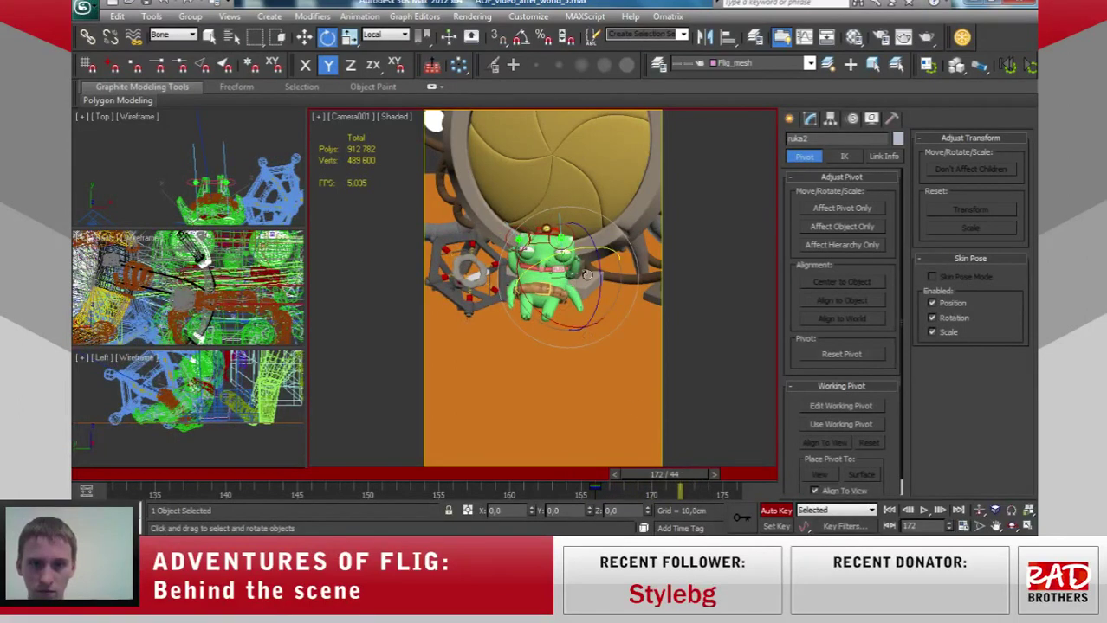
pyautogui.moveTo(587, 275)
pyautogui.mouseDown()
pyautogui.moveTo(582, 303)
pyautogui.moveTo(593, 283)
pyautogui.moveTo(581, 227)
pyautogui.moveTo(573, 303)
pyautogui.mouseUp()
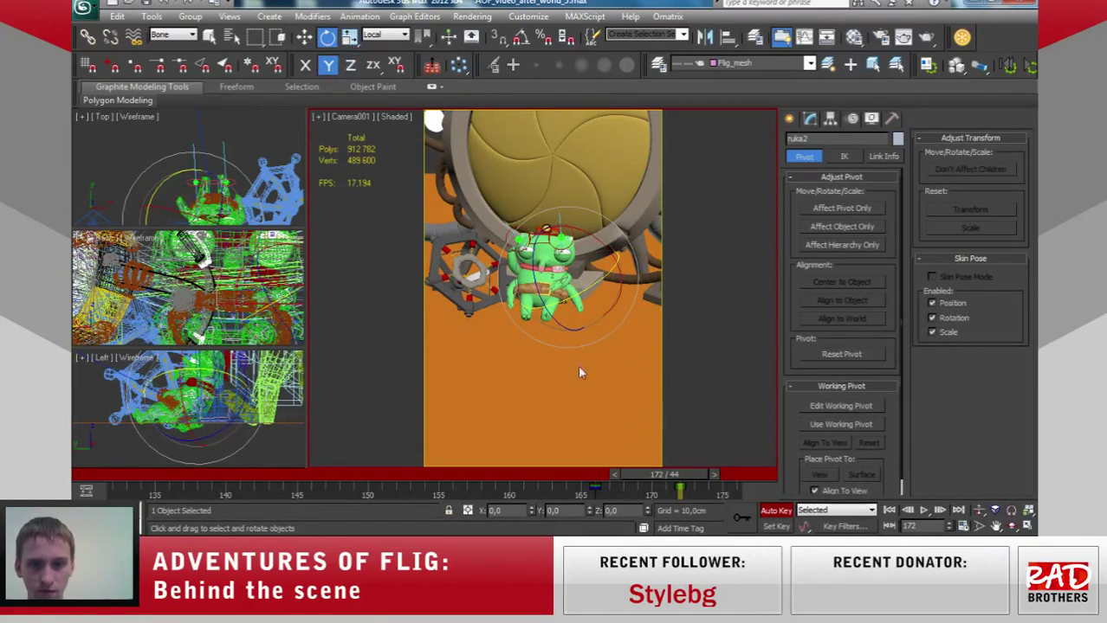
pyautogui.moveTo(553, 322); pyautogui.dragTo(611, 361)
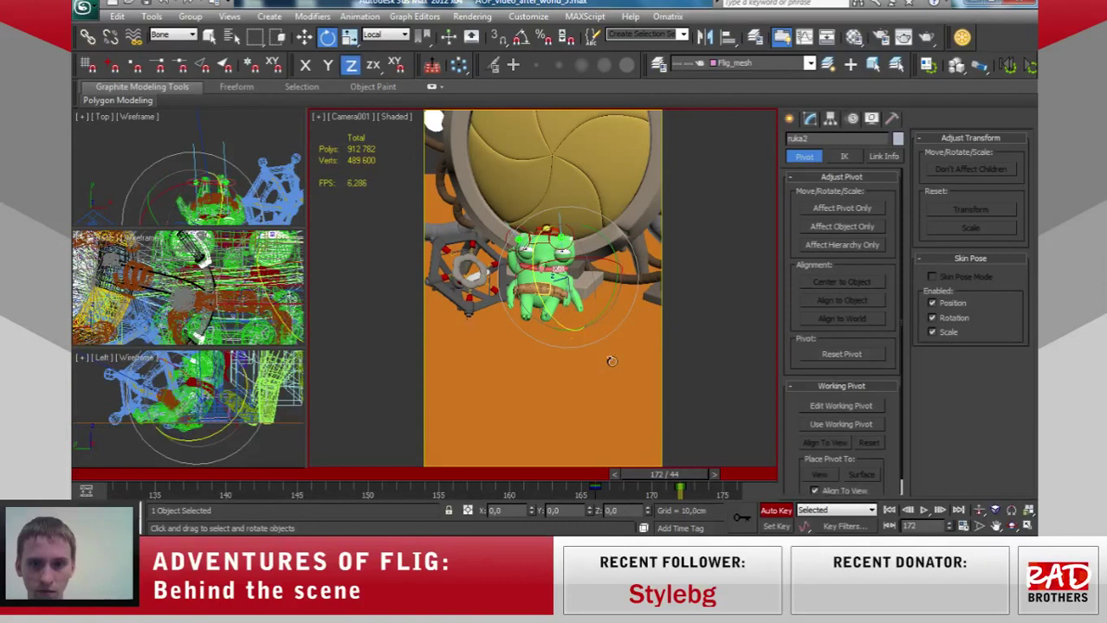
pyautogui.moveTo(608, 304); pyautogui.dragTo(638, 268)
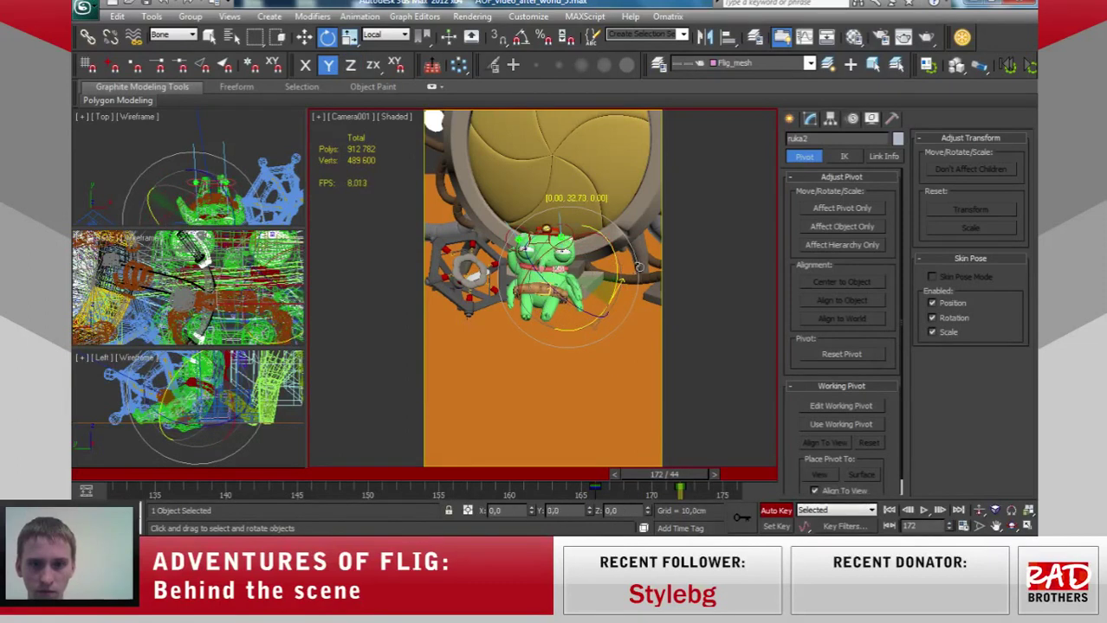
# Adjust ruka2 around Z by -20°, 37° and back 13° at frame 172.
pyautogui.moveTo(574, 305)
pyautogui.mouseDown()
pyautogui.moveTo(612, 317)
pyautogui.moveTo(542, 298)
pyautogui.mouseUp()
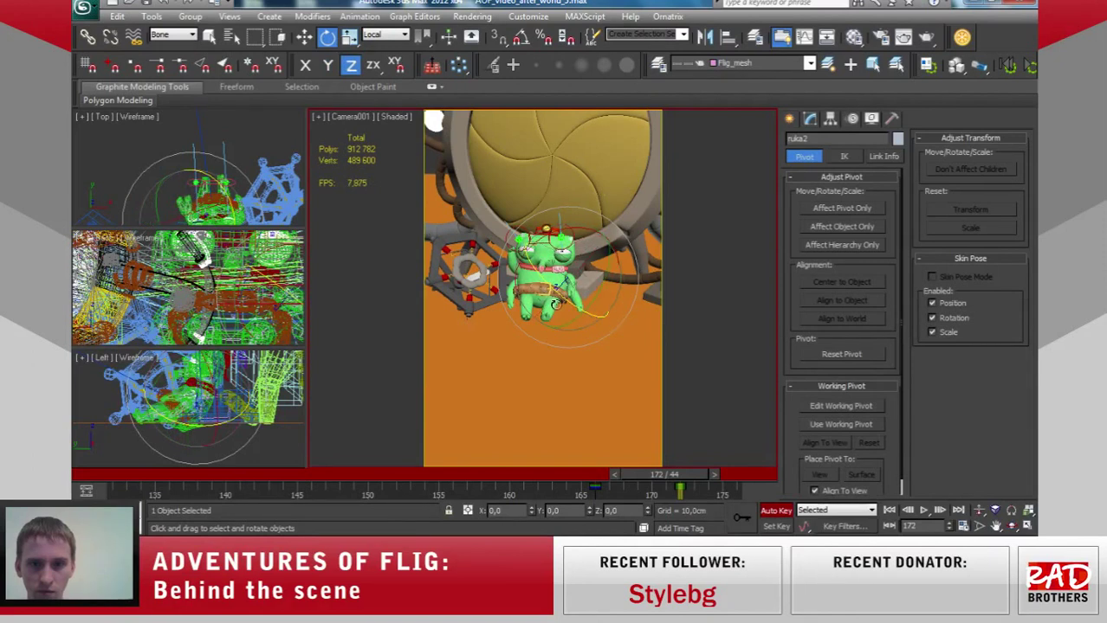
pyautogui.moveTo(556, 292)
pyautogui.mouseDown()
pyautogui.moveTo(530, 249)
pyautogui.moveTo(600, 291)
pyautogui.moveTo(575, 269)
pyautogui.moveTo(551, 269)
pyautogui.mouseUp()
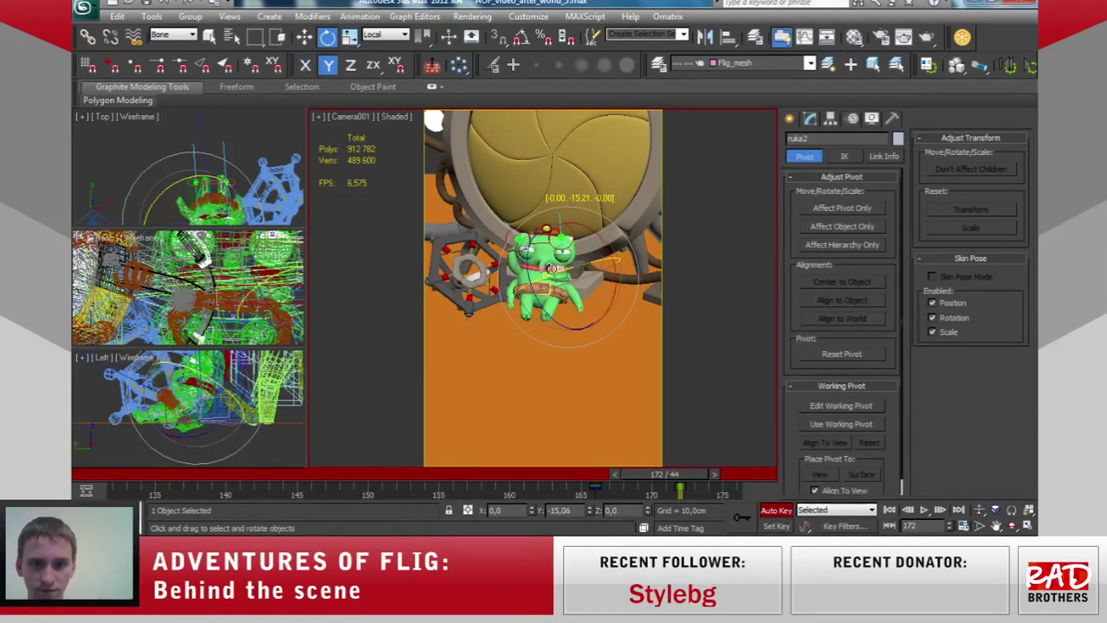
pyautogui.moveTo(560, 321); pyautogui.dragTo(567, 336)
pyautogui.moveTo(678, 439)
pyautogui.mouseDown()
pyautogui.moveTo(702, 482)
pyautogui.moveTo(638, 482)
pyautogui.moveTo(732, 490)
pyautogui.mouseUp()
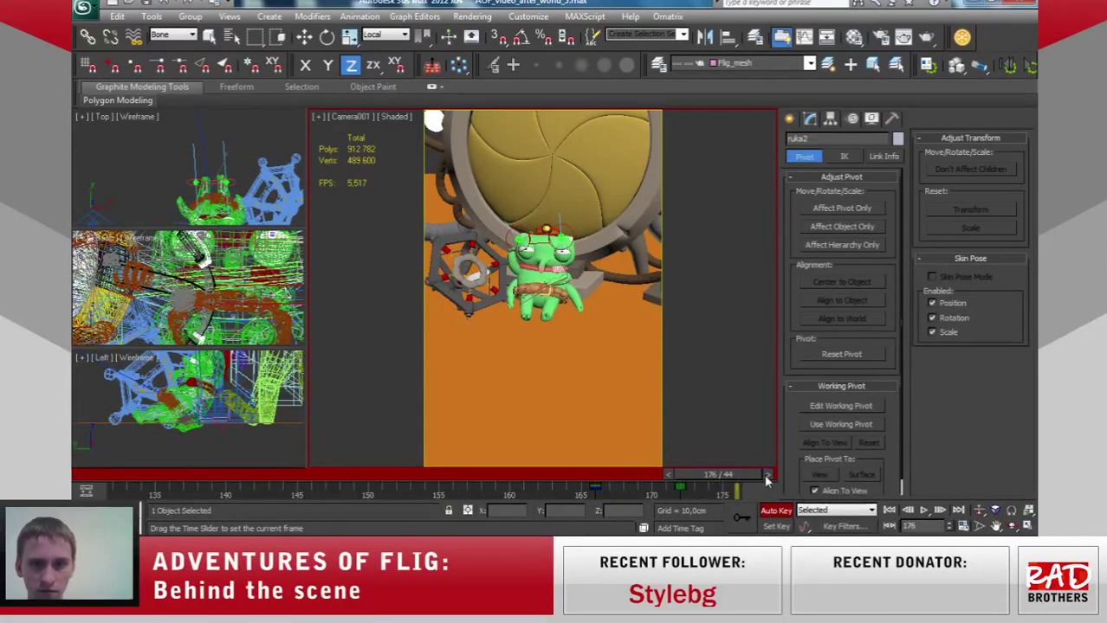
# Scrub back to review the arm pose and select the ruka1 arm bone.
pyautogui.moveTo(766, 481)
pyautogui.mouseDown()
pyautogui.moveTo(594, 468)
pyautogui.moveTo(667, 475)
pyautogui.mouseUp()
pyautogui.press('e')
pyautogui.click(517, 272)
pyautogui.moveTo(652, 476)
pyautogui.mouseDown()
pyautogui.moveTo(598, 472)
pyautogui.moveTo(694, 491)
pyautogui.moveTo(672, 490)
pyautogui.moveTo(683, 481)
pyautogui.mouseUp()
# At frame 171, rotate ruka1 about 83° around Z, then select ruka2.
pyautogui.press('e')
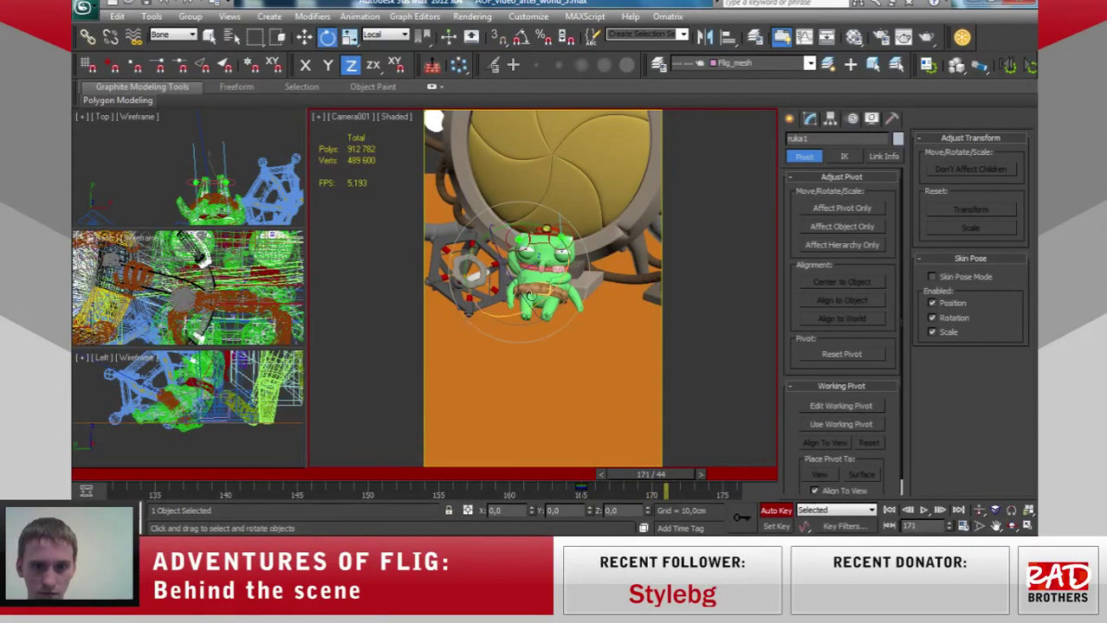
pyautogui.moveTo(523, 301)
pyautogui.mouseDown()
pyautogui.moveTo(558, 397)
pyautogui.moveTo(556, 388)
pyautogui.mouseUp()
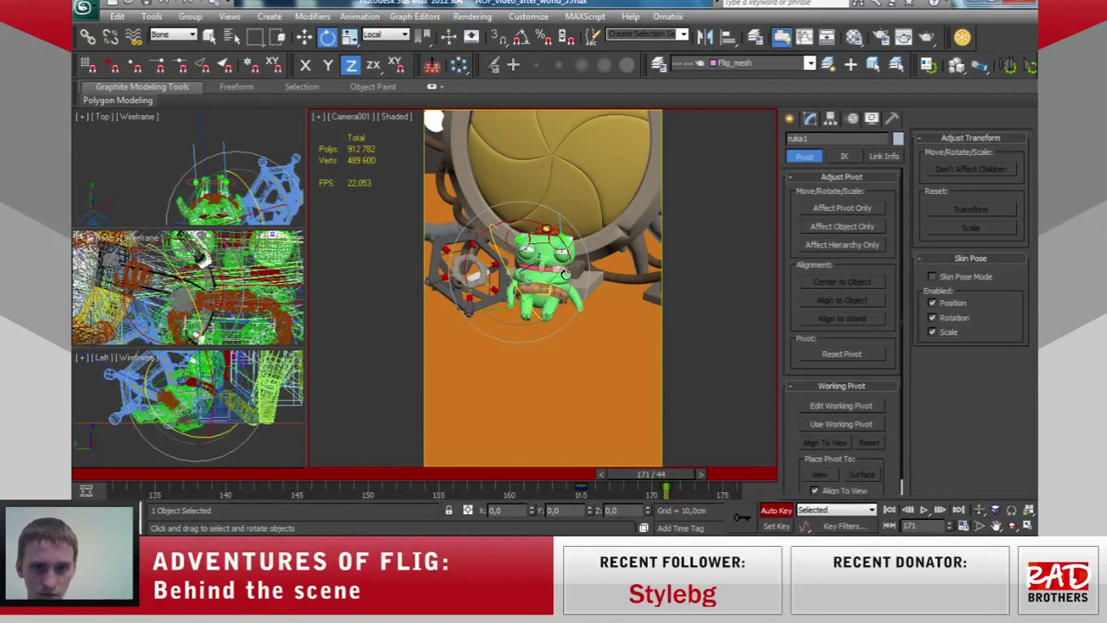
pyautogui.click(564, 275)
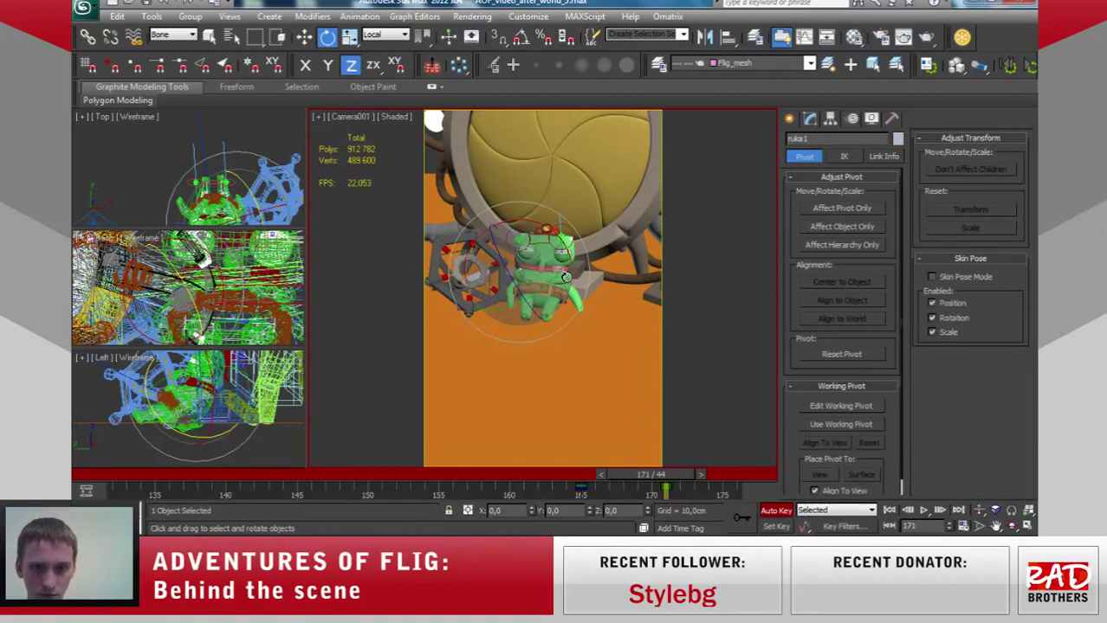
# Back at frame 171, rotate ruka2 about 15° on Y and -15° on Z.
pyautogui.moveTo(682, 487)
pyautogui.mouseDown()
pyautogui.moveTo(468, 471)
pyautogui.moveTo(762, 477)
pyautogui.mouseUp()
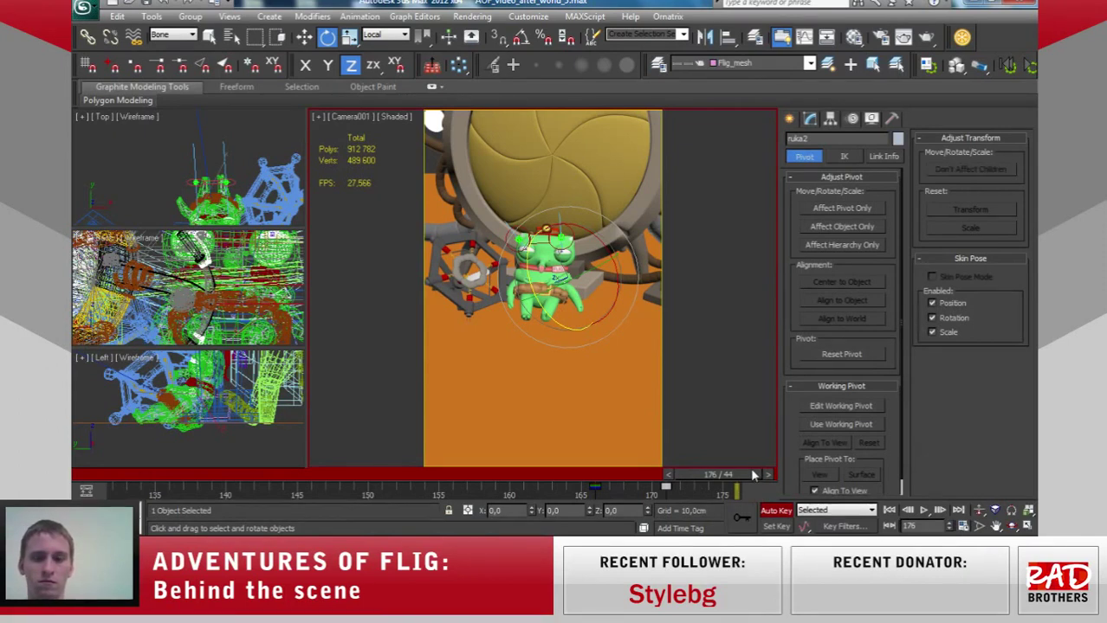
pyautogui.moveTo(724, 485); pyautogui.dragTo(665, 486)
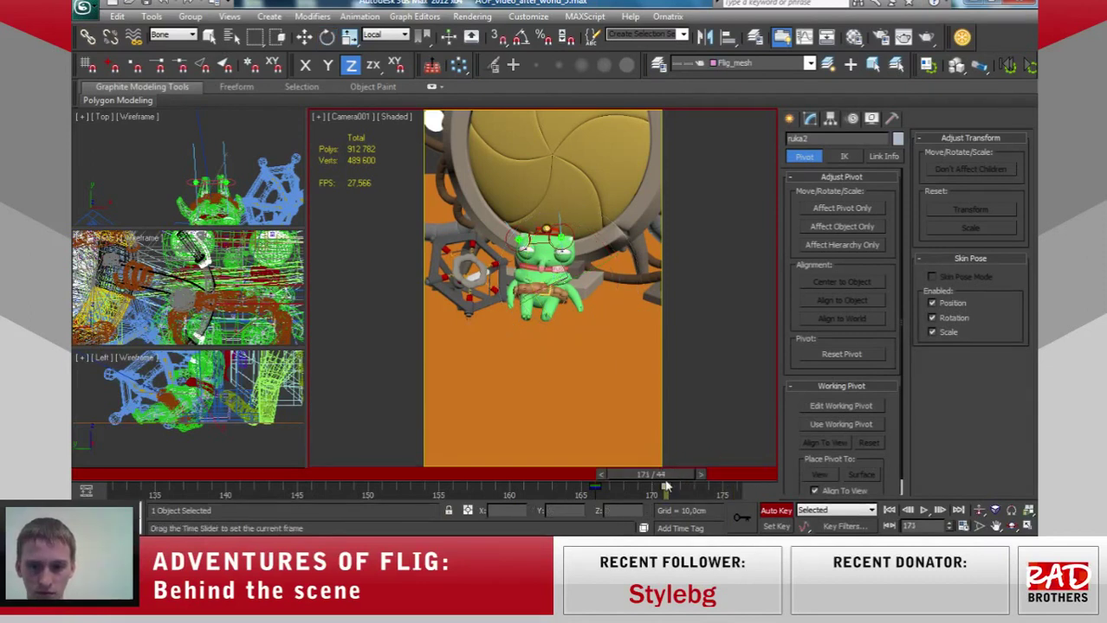
pyautogui.click(686, 474)
pyautogui.moveTo(556, 323); pyautogui.dragTo(605, 302)
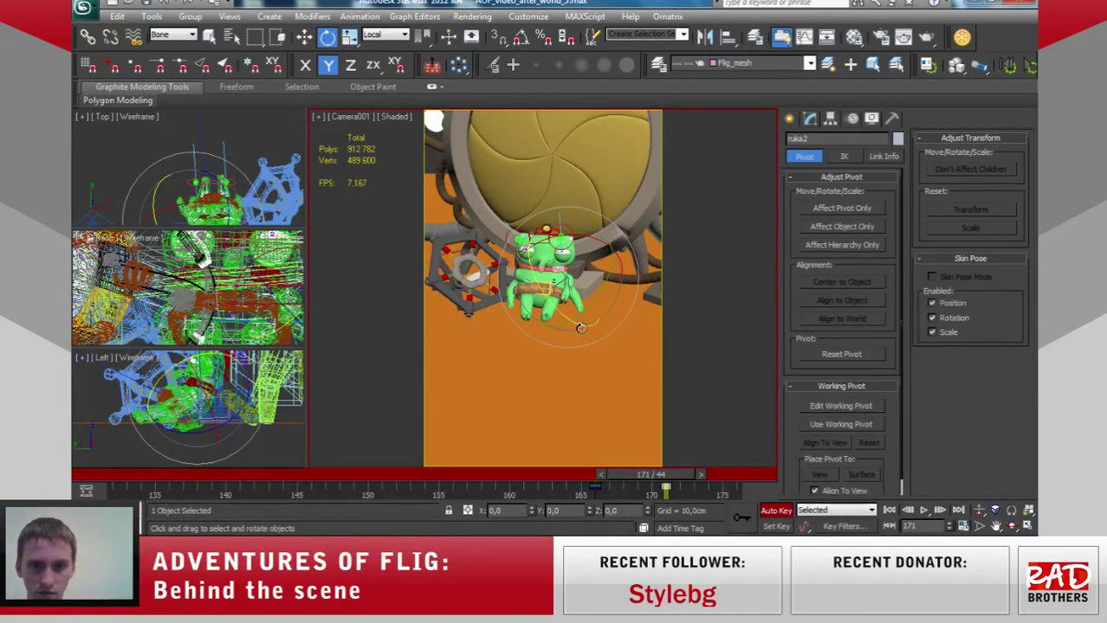
pyautogui.moveTo(580, 327); pyautogui.dragTo(601, 334)
# Scrub to frame 169 to review the arms, then bring up the Twitch Video Manager.
pyautogui.moveTo(681, 478)
pyautogui.mouseDown()
pyautogui.moveTo(663, 487)
pyautogui.moveTo(726, 499)
pyautogui.mouseUp()
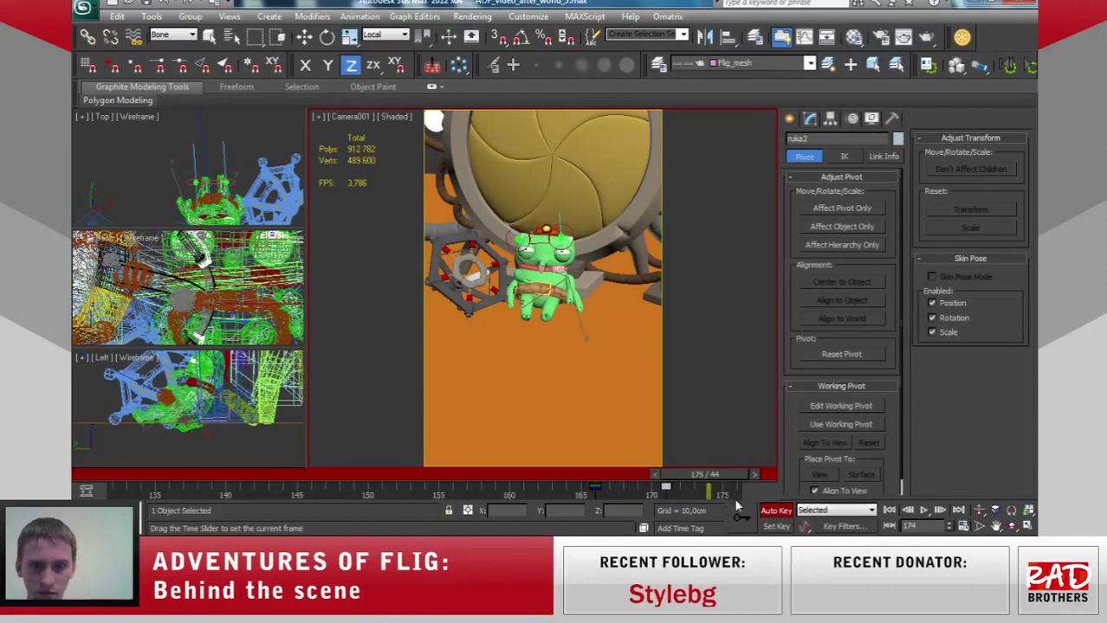
pyautogui.click(328, 36)
pyautogui.click(160, 5)
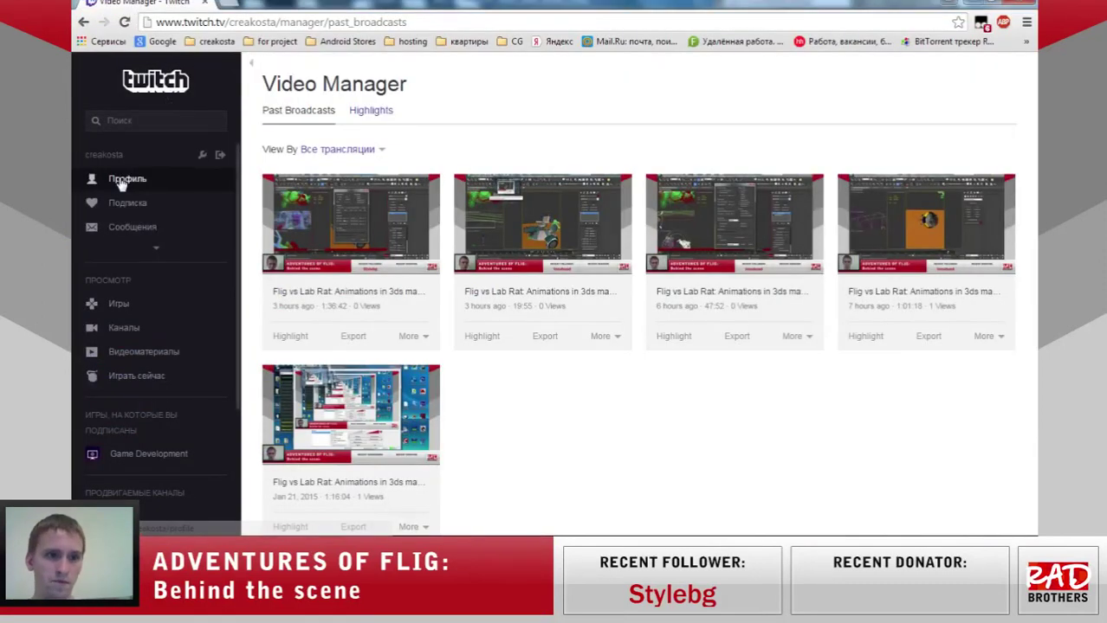
# Check the Twitch channel page via the profile sidebar, then minimize the browser.
pyautogui.click(122, 180)
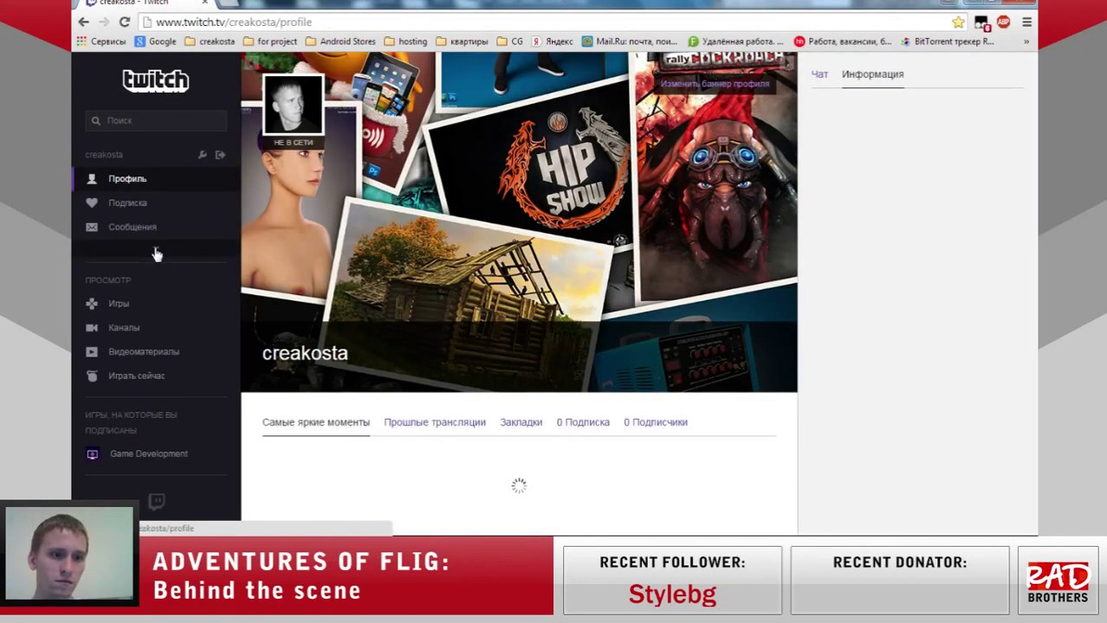
pyautogui.click(149, 247)
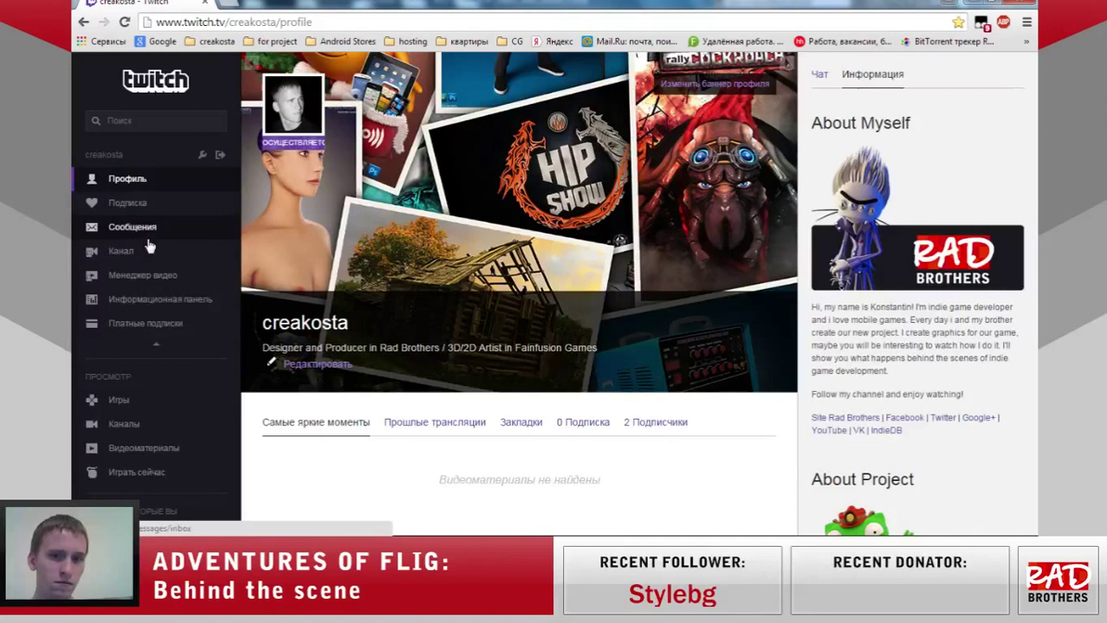
pyautogui.click(121, 251)
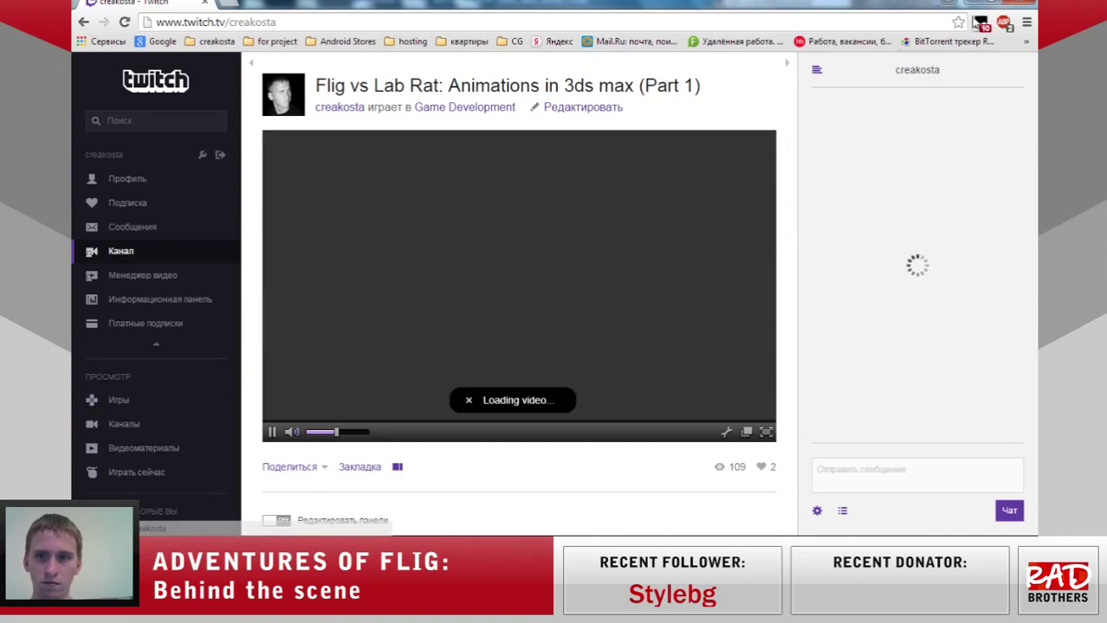
pyautogui.click(971, 5)
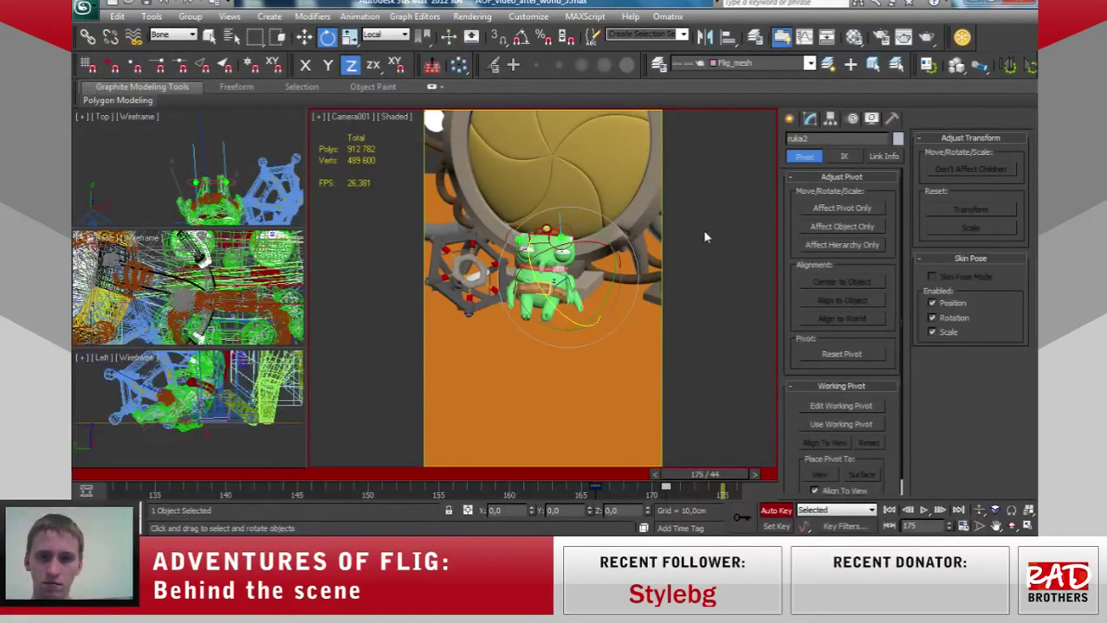
# From frame 160, create an animated AVI preview of Camera001 for frames 132–175.
pyautogui.moveTo(725, 487); pyautogui.dragTo(368, 479)
pyautogui.press('e')
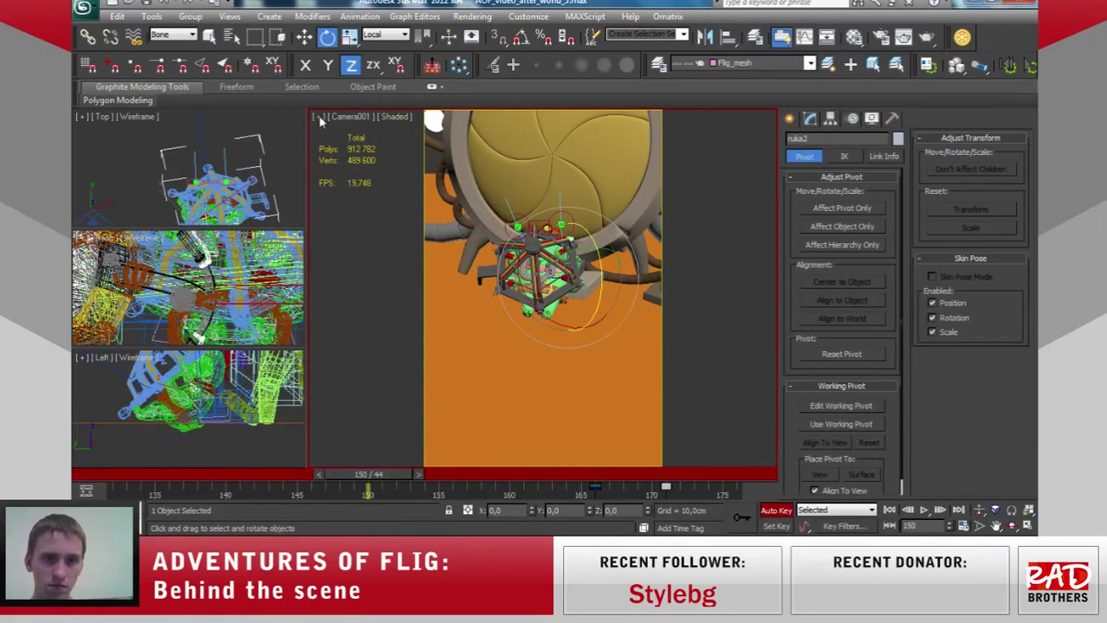
pyautogui.click(320, 120)
pyautogui.moveTo(370, 266)
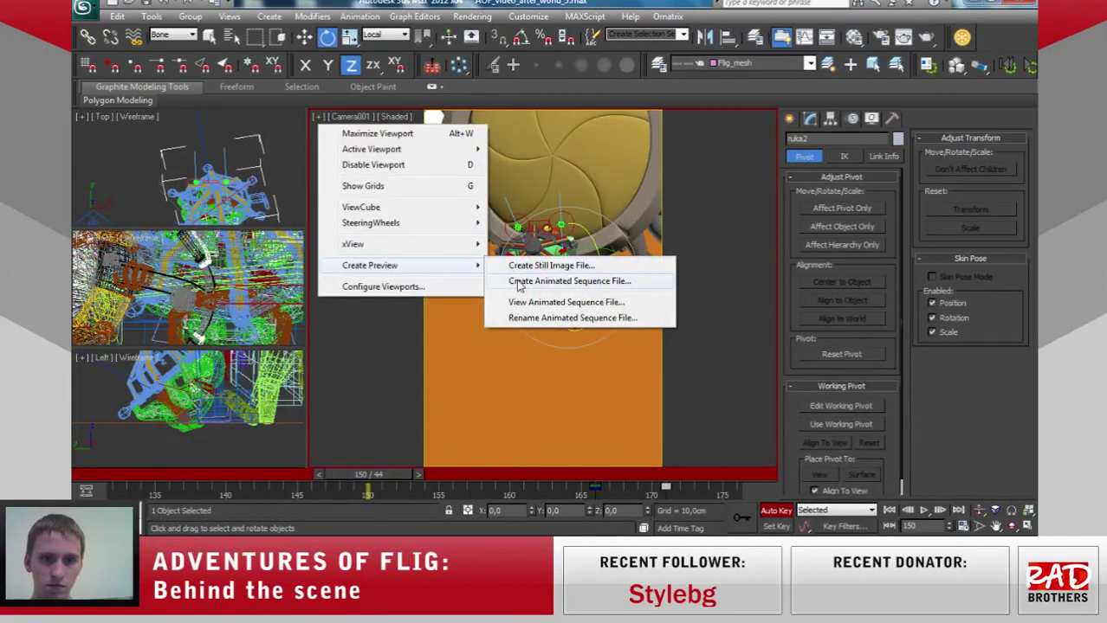
pyautogui.click(519, 282)
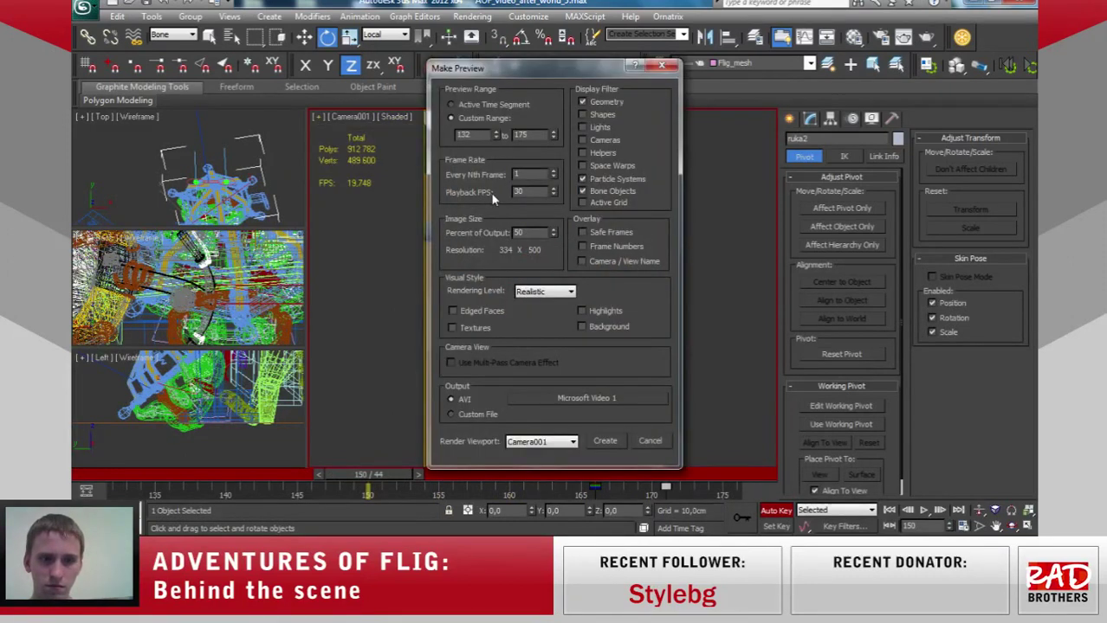
pyautogui.click(606, 441)
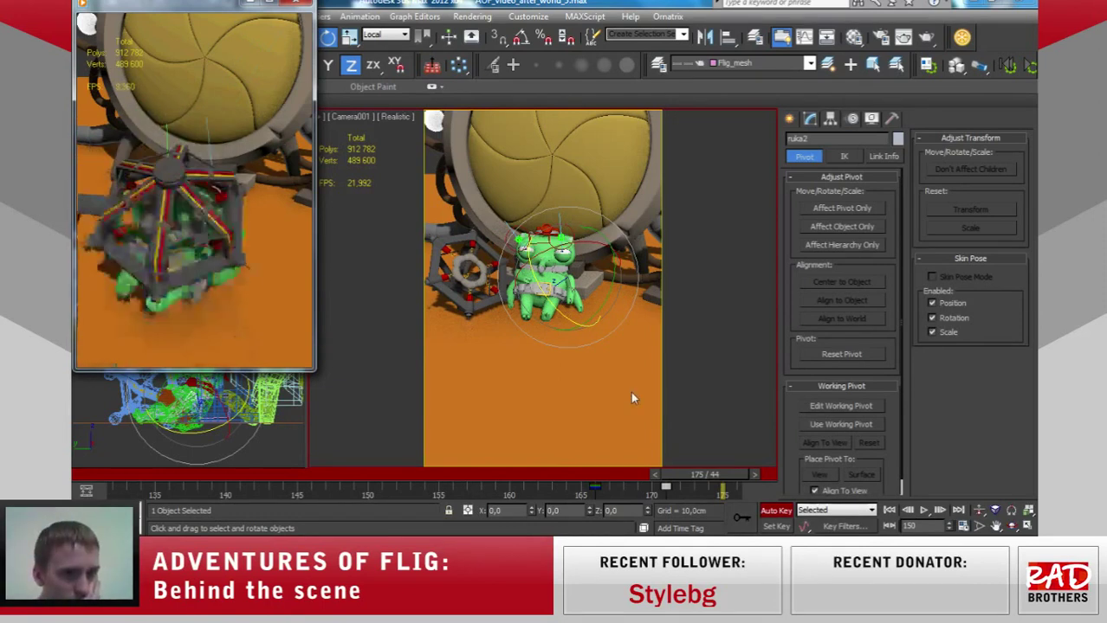
# Watch the preview clip, close the player, and scrub back to about frame 157.
pyautogui.hotkey('shift', 'F3')
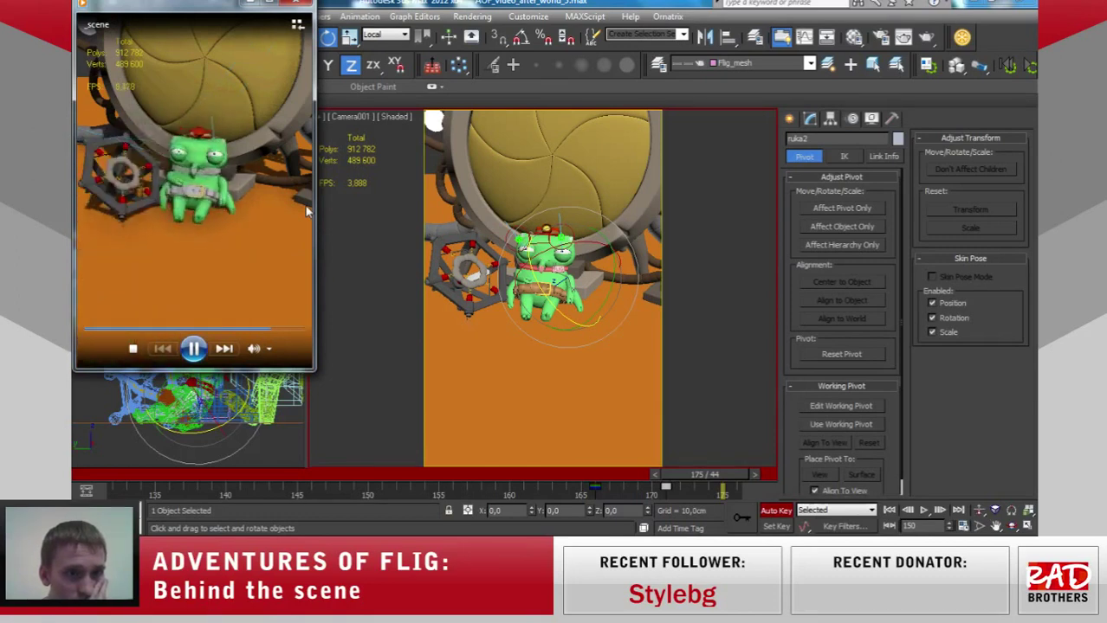
pyautogui.click(296, 3)
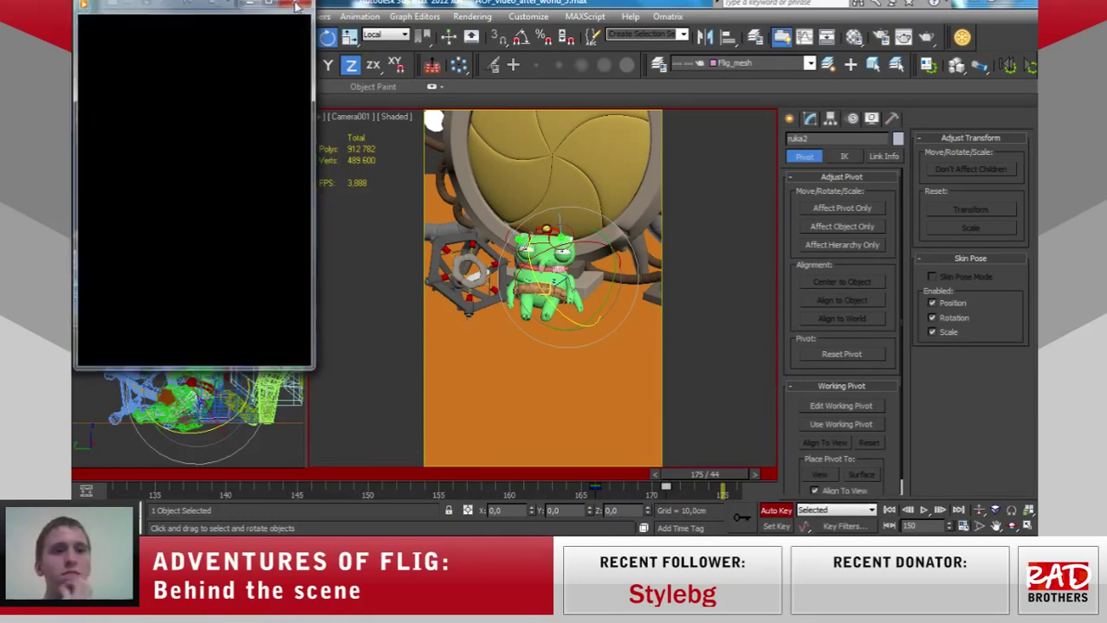
pyautogui.moveTo(698, 475)
pyautogui.mouseDown()
pyautogui.moveTo(439, 475)
pyautogui.moveTo(475, 477)
pyautogui.mouseUp()
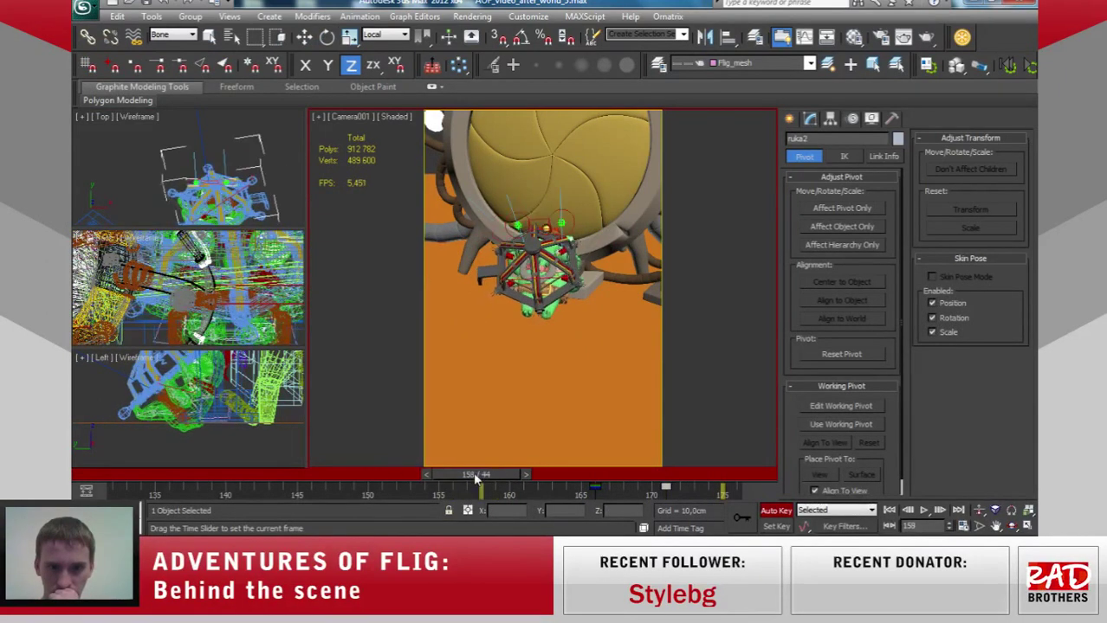
# In Time Configuration, set the animation start to frame 158.
pyautogui.press('e')
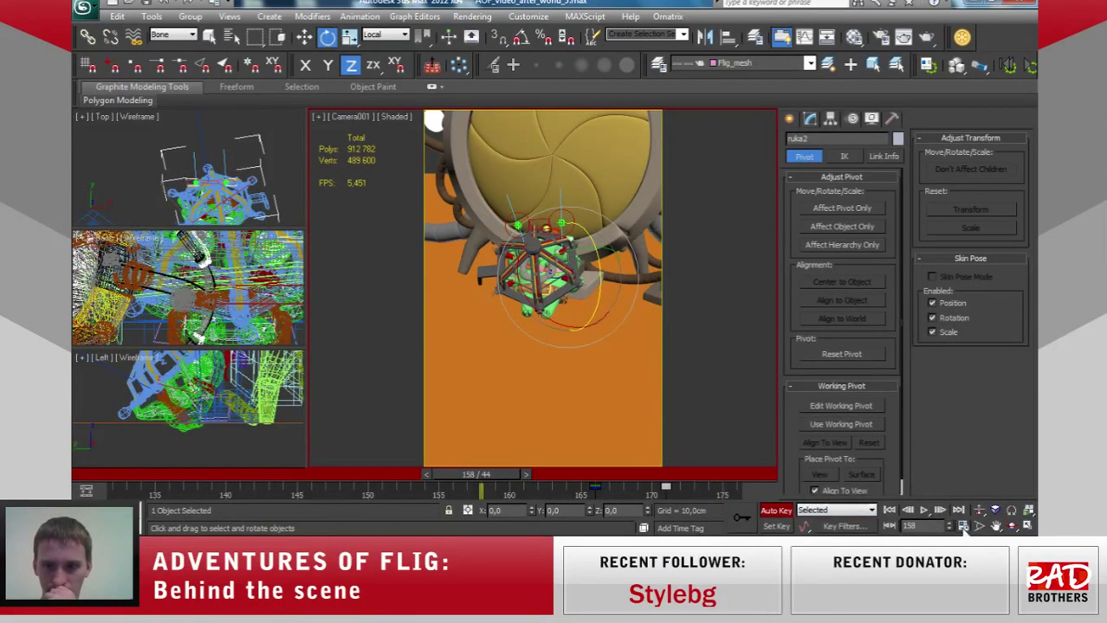
pyautogui.click(962, 527)
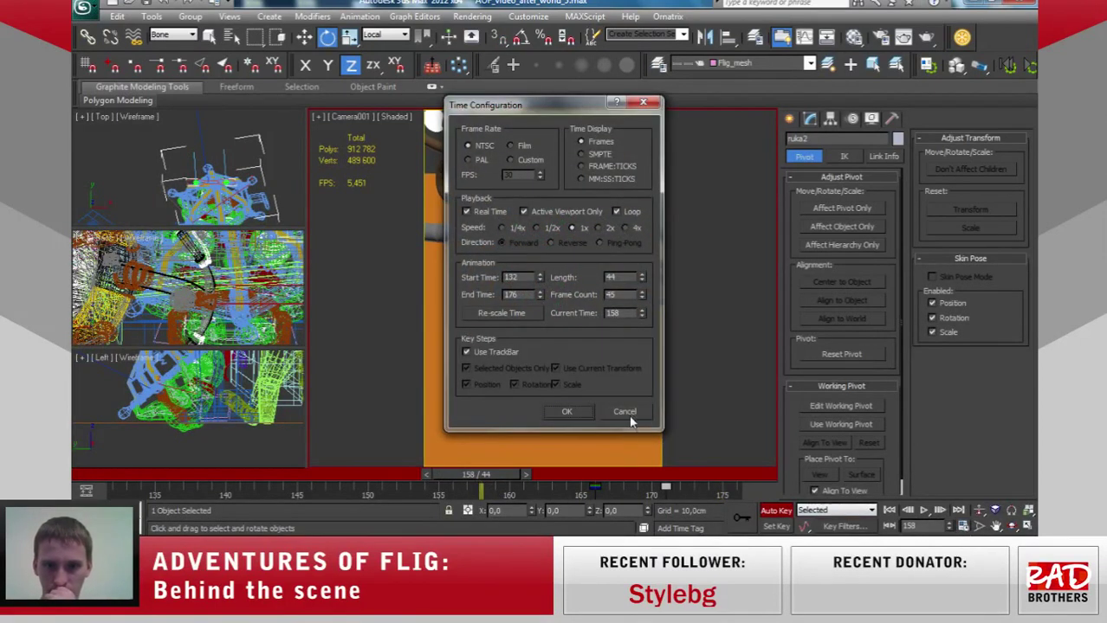
pyautogui.click(628, 415)
pyautogui.moveTo(495, 473); pyautogui.dragTo(686, 488)
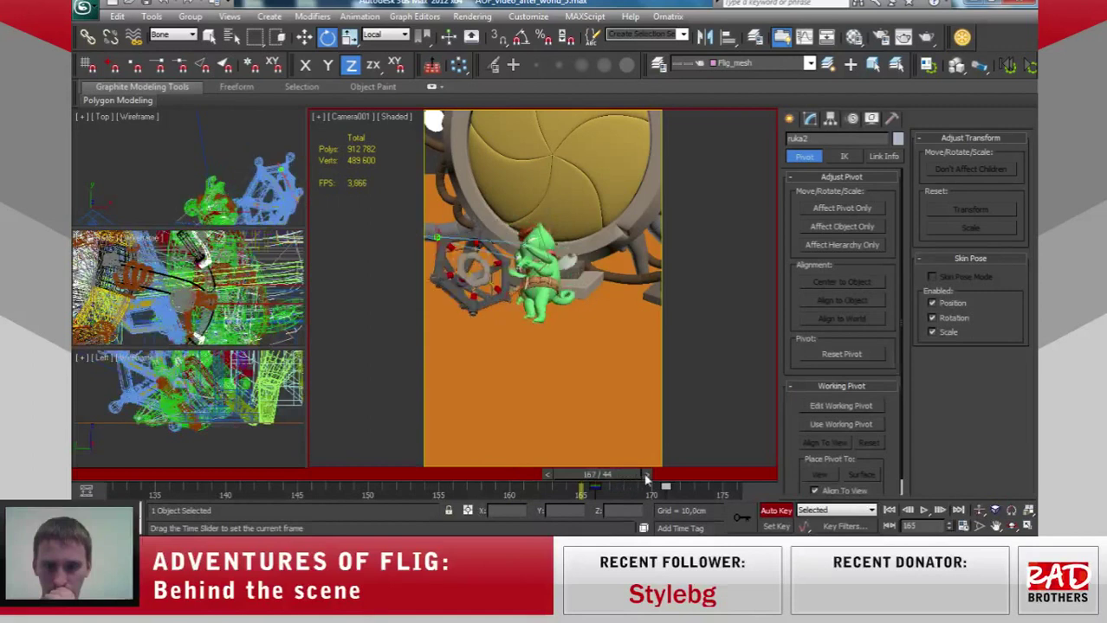
pyautogui.press('q')
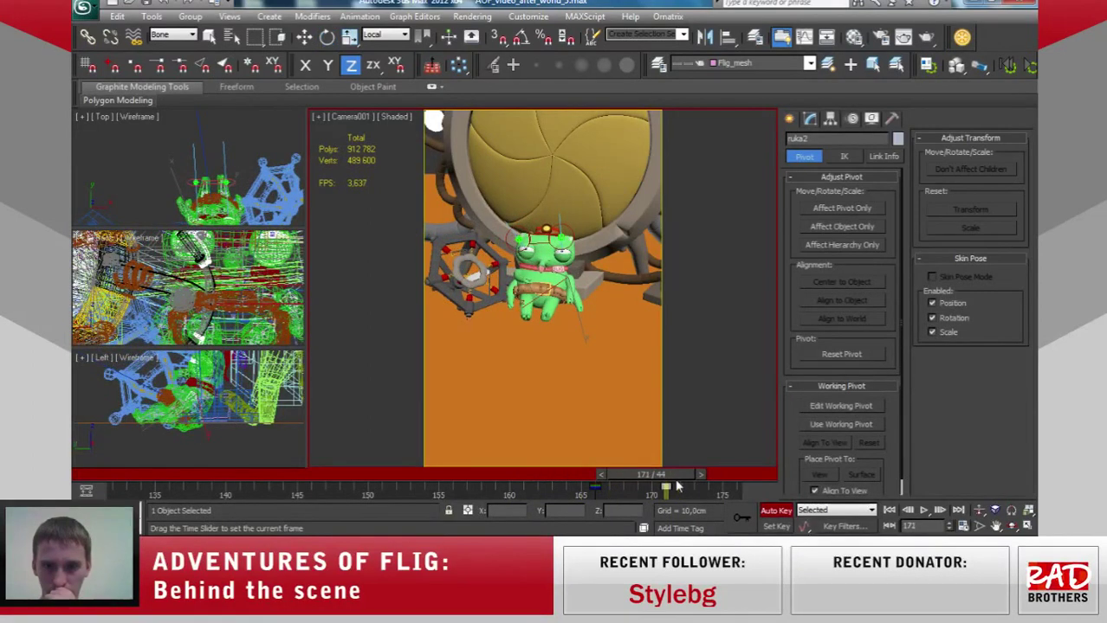
pyautogui.press('e')
pyautogui.click(963, 527)
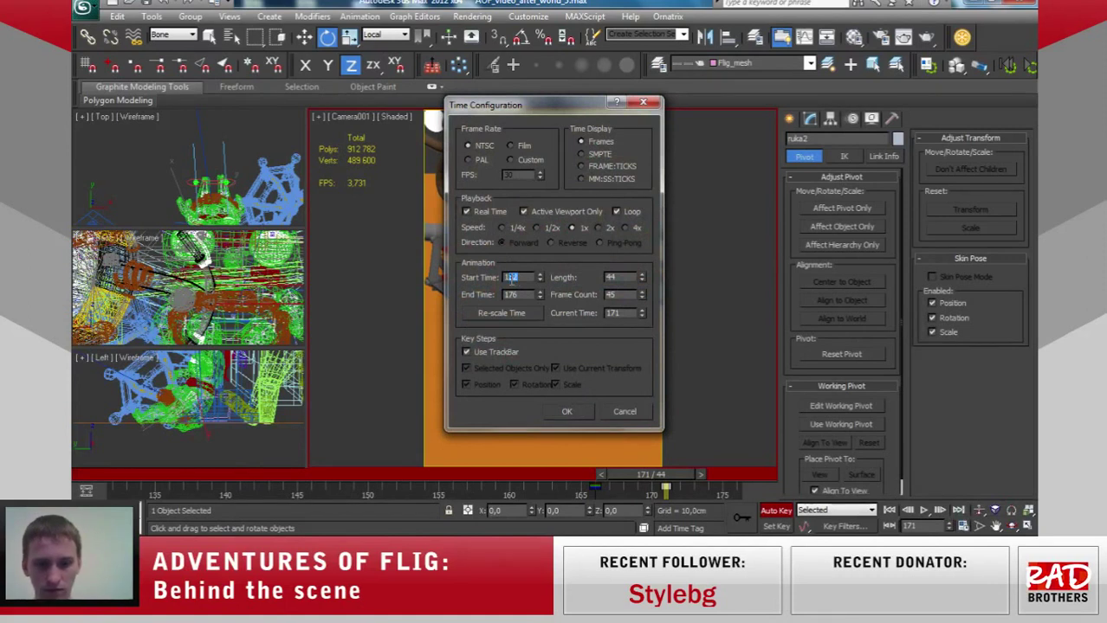
pyautogui.write('8')
pyautogui.press('Tab')
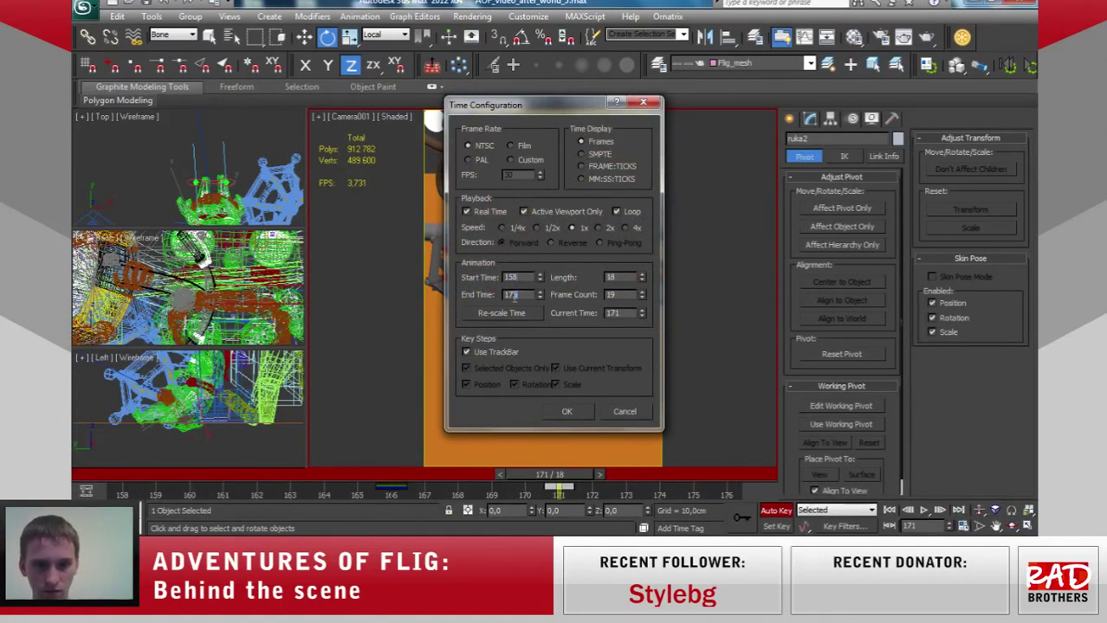
pyautogui.write('171')
pyautogui.click(567, 412)
pyautogui.moveTo(711, 475); pyautogui.dragTo(122, 474)
pyautogui.press('e')
# Re-scale the 158–171 span to end at frame 176, then restore the 132–176 range.
pyautogui.click(956, 525)
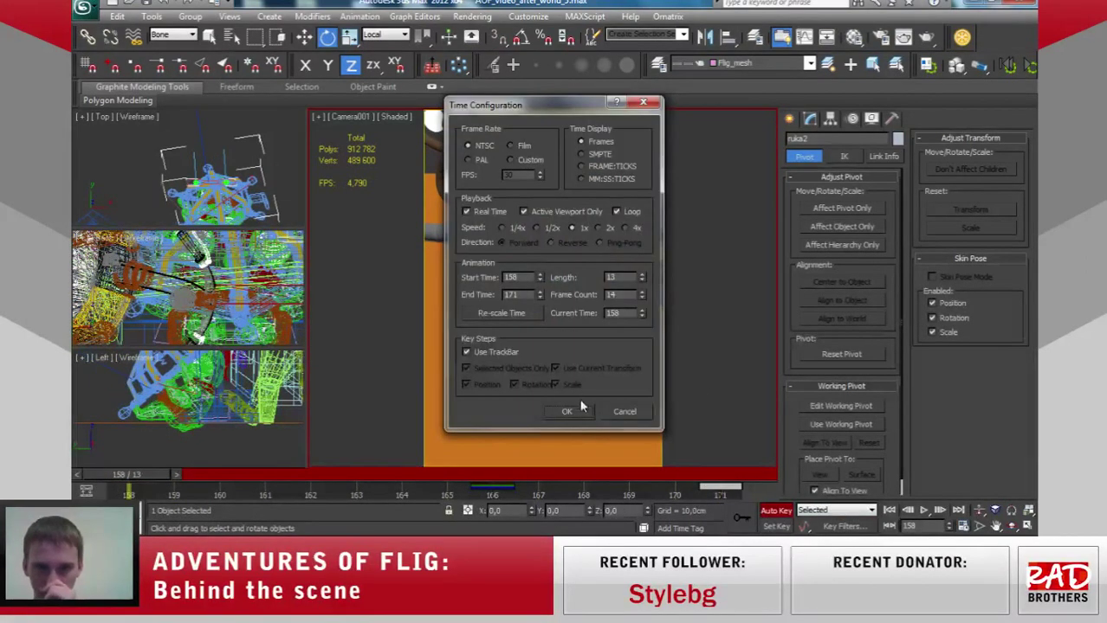
pyautogui.click(520, 316)
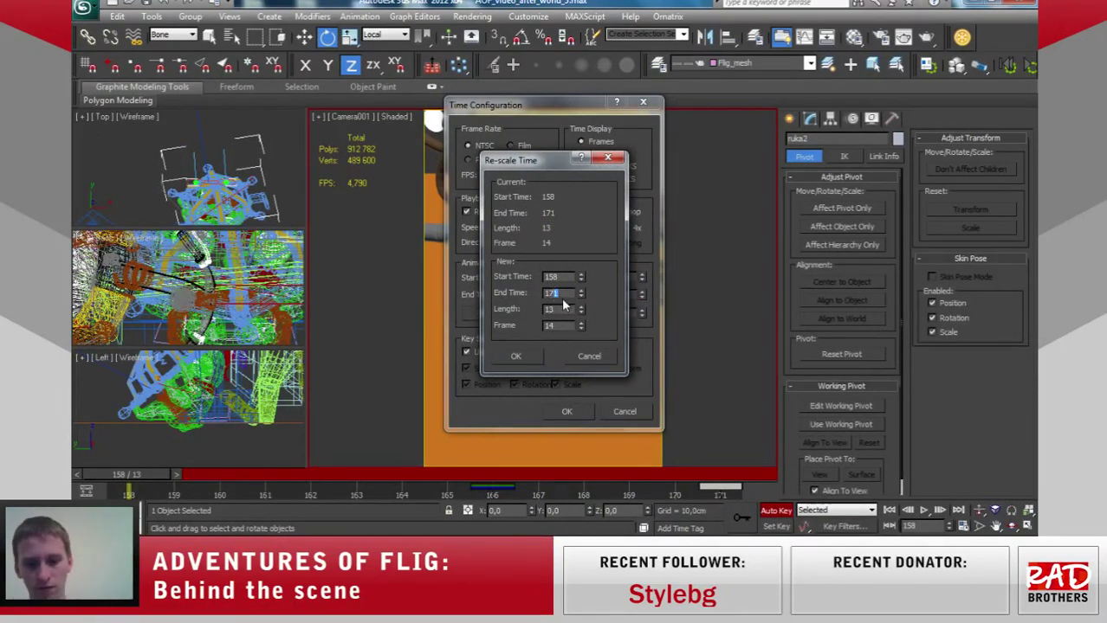
pyautogui.click(518, 357)
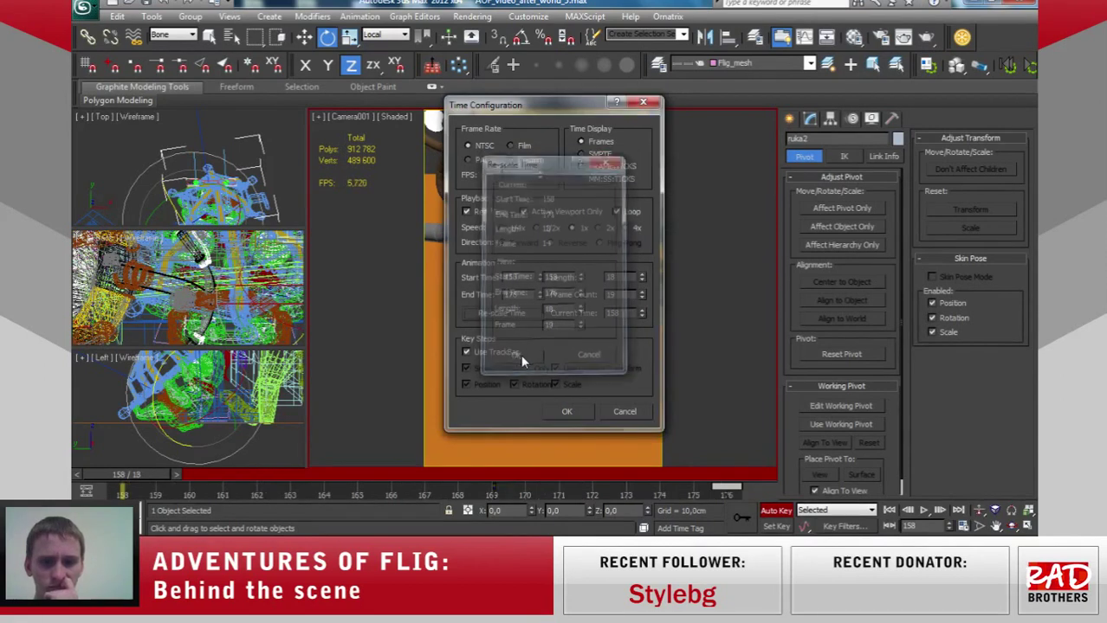
pyautogui.click(567, 414)
pyautogui.moveTo(139, 475)
pyautogui.mouseDown()
pyautogui.moveTo(187, 488)
pyautogui.moveTo(425, 457)
pyautogui.moveTo(737, 475)
pyautogui.mouseUp()
pyautogui.press('e')
pyautogui.click(961, 527)
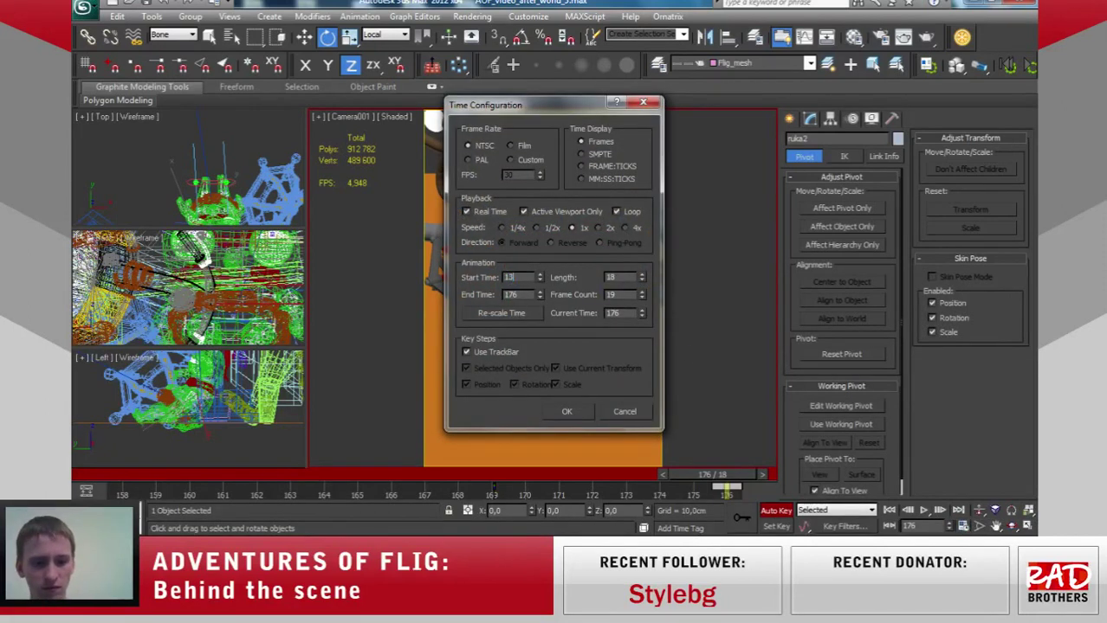
pyautogui.click(570, 412)
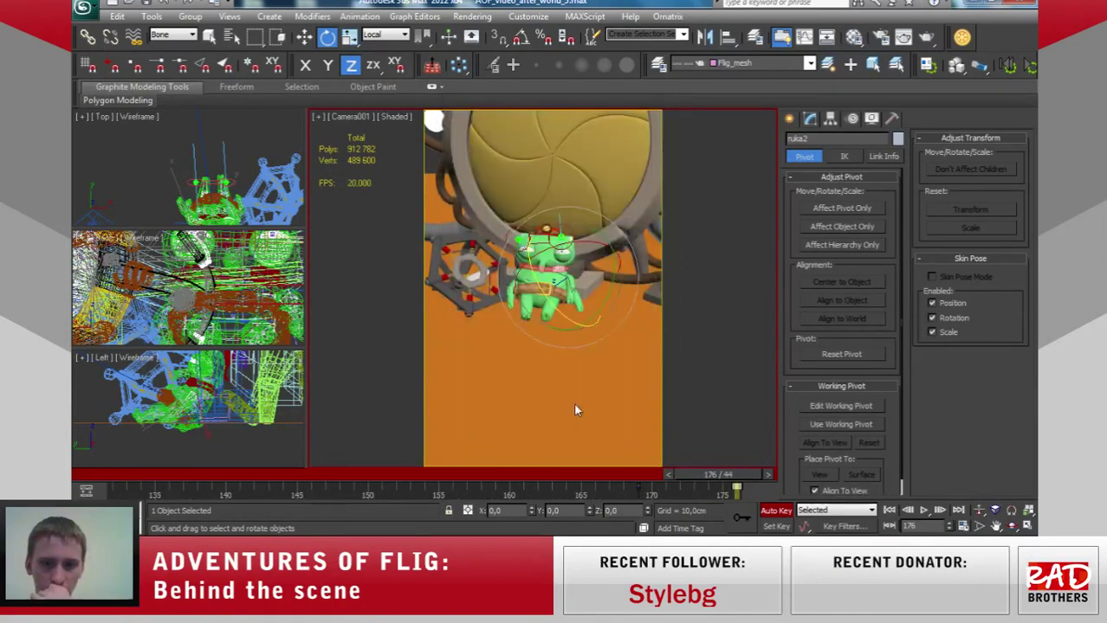
# Render a new Camera001 preview AVI of the retimed animation, watch it, and close the player.
pyautogui.click(325, 119)
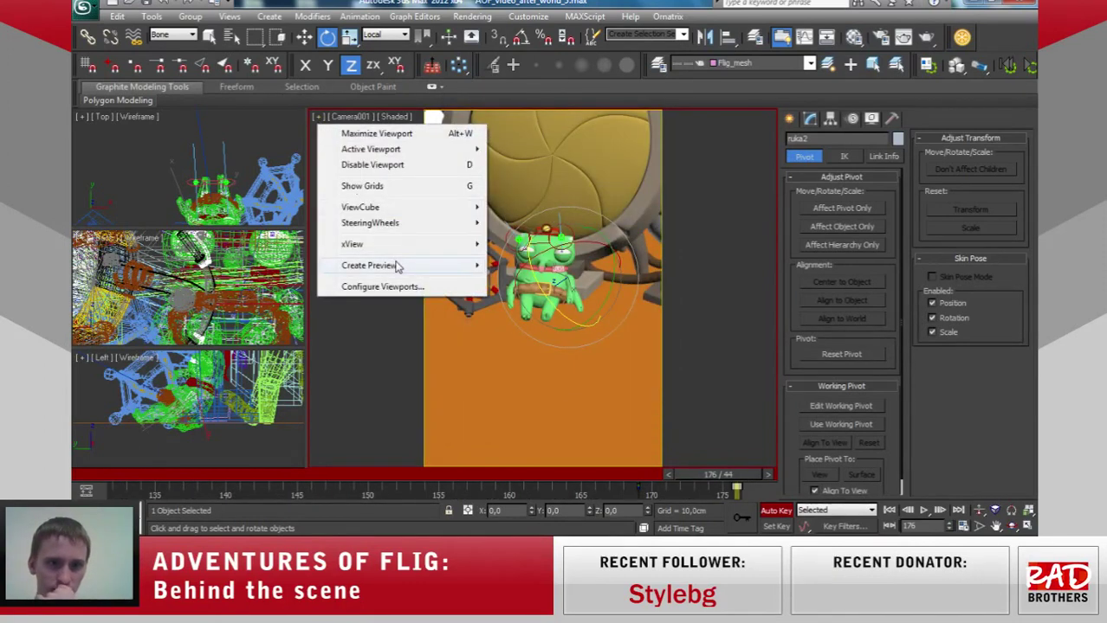
pyautogui.click(578, 282)
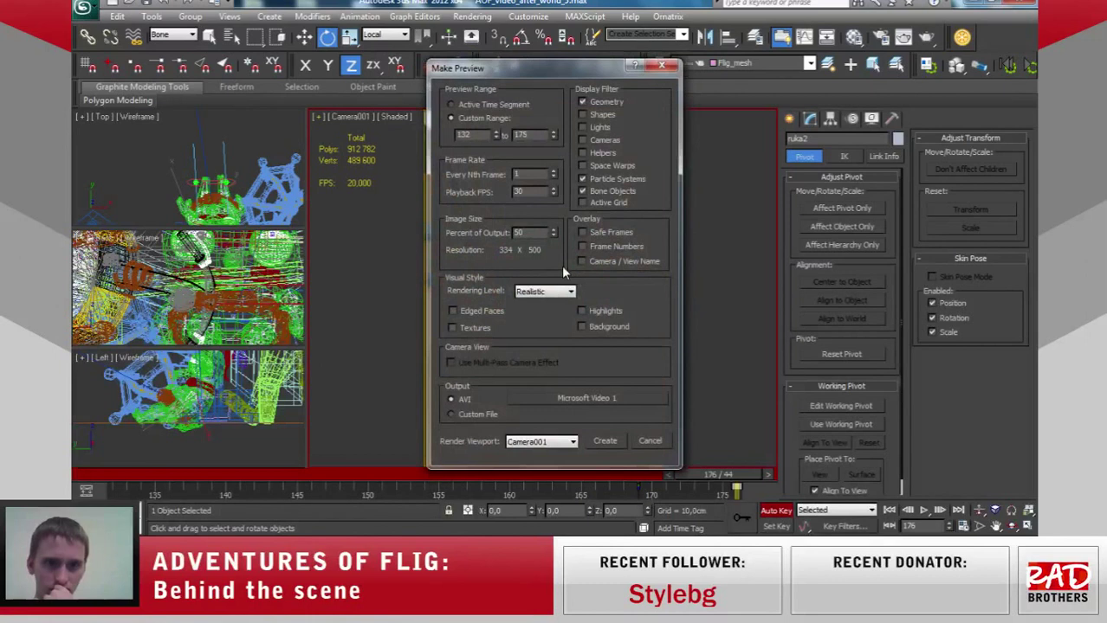
pyautogui.click(617, 440)
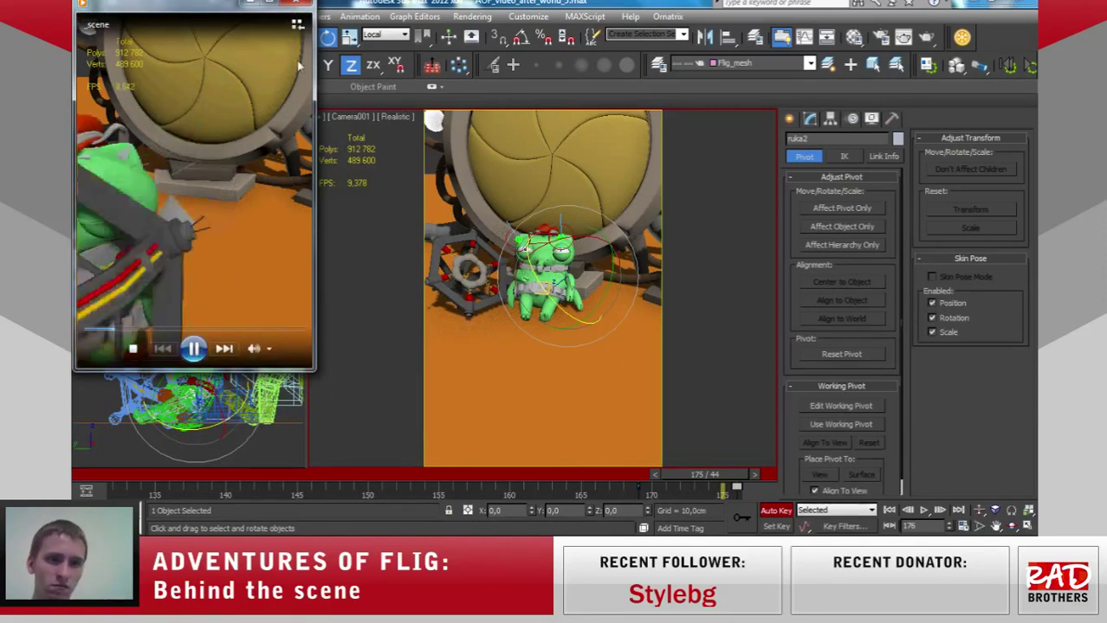
pyautogui.click(302, 5)
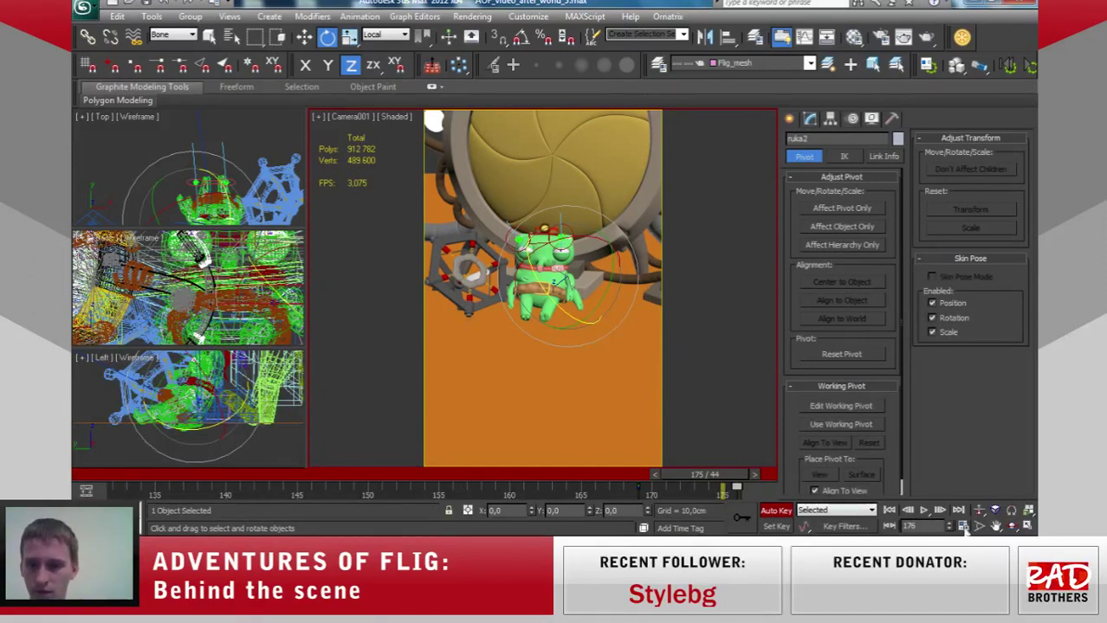
# Extend the animation to end at frame 180 and start the range at frame 145.
pyautogui.click(962, 527)
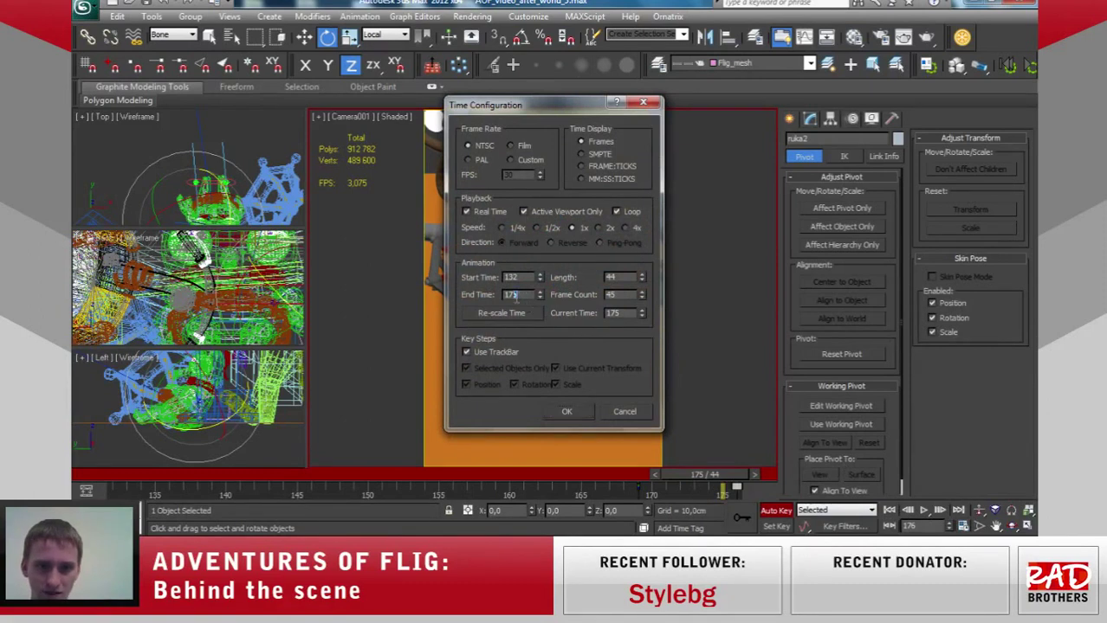
pyautogui.click(564, 412)
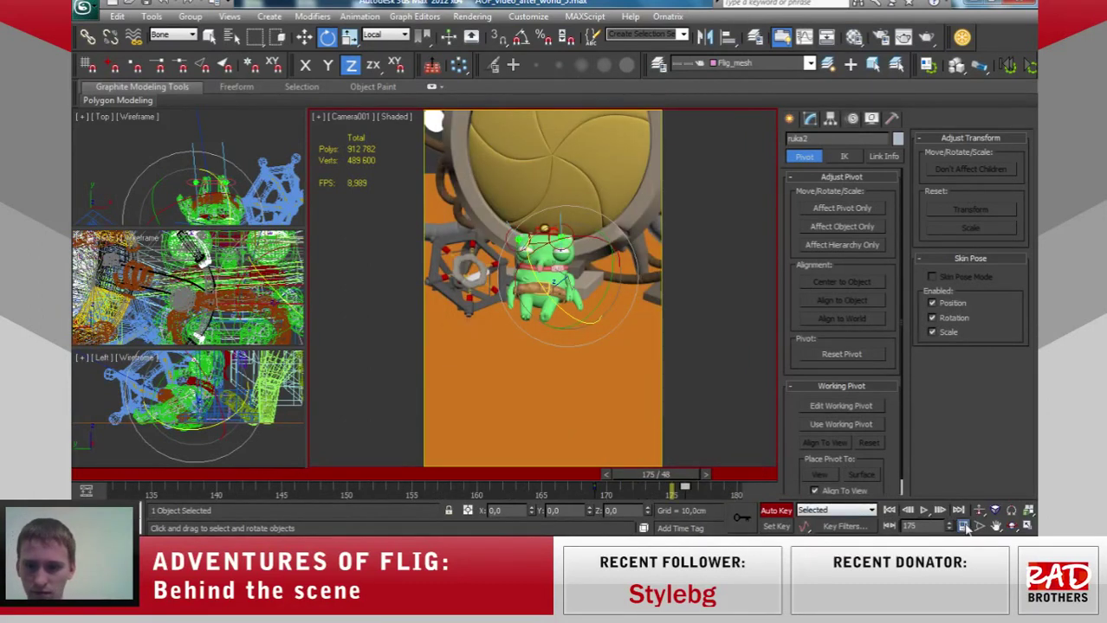
pyautogui.click(963, 526)
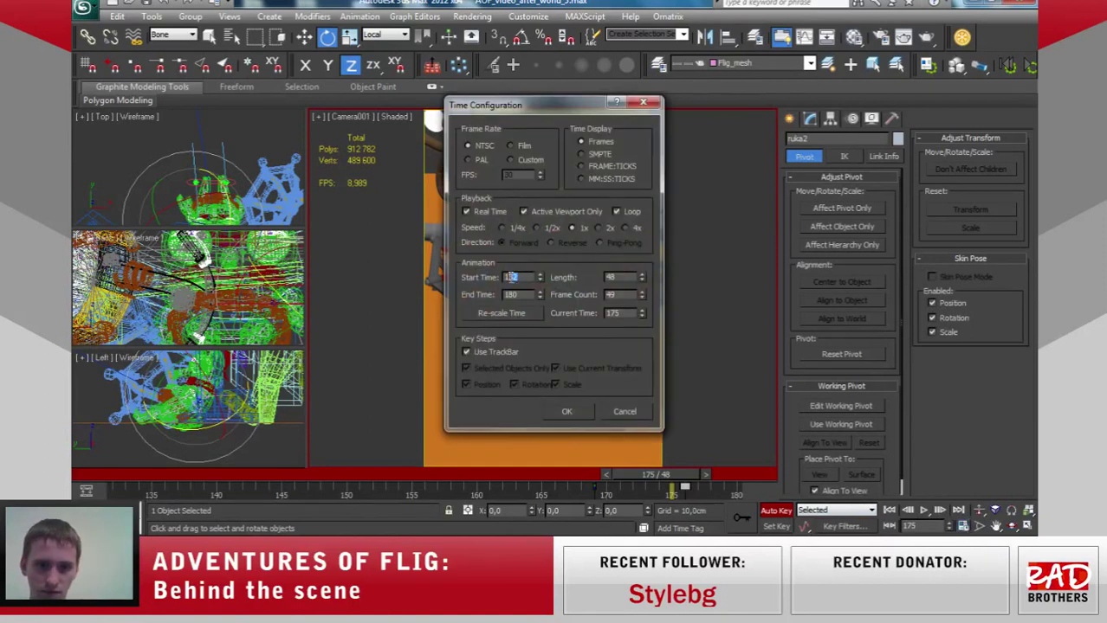
pyautogui.click(561, 408)
pyautogui.moveTo(645, 475)
pyautogui.mouseDown()
pyautogui.moveTo(515, 477)
pyautogui.moveTo(681, 492)
pyautogui.moveTo(536, 491)
pyautogui.moveTo(664, 487)
pyautogui.moveTo(304, 457)
pyautogui.moveTo(693, 451)
pyautogui.mouseUp()
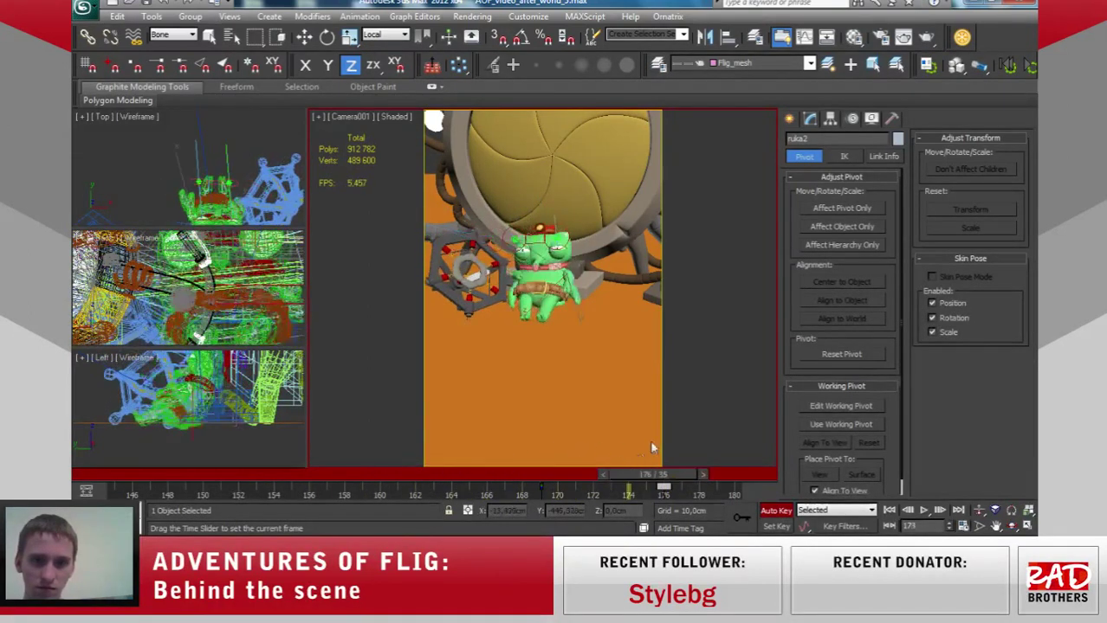
# Switch to Rotate in the zoomed Left view and reset the selection filter to All.
pyautogui.press('e')
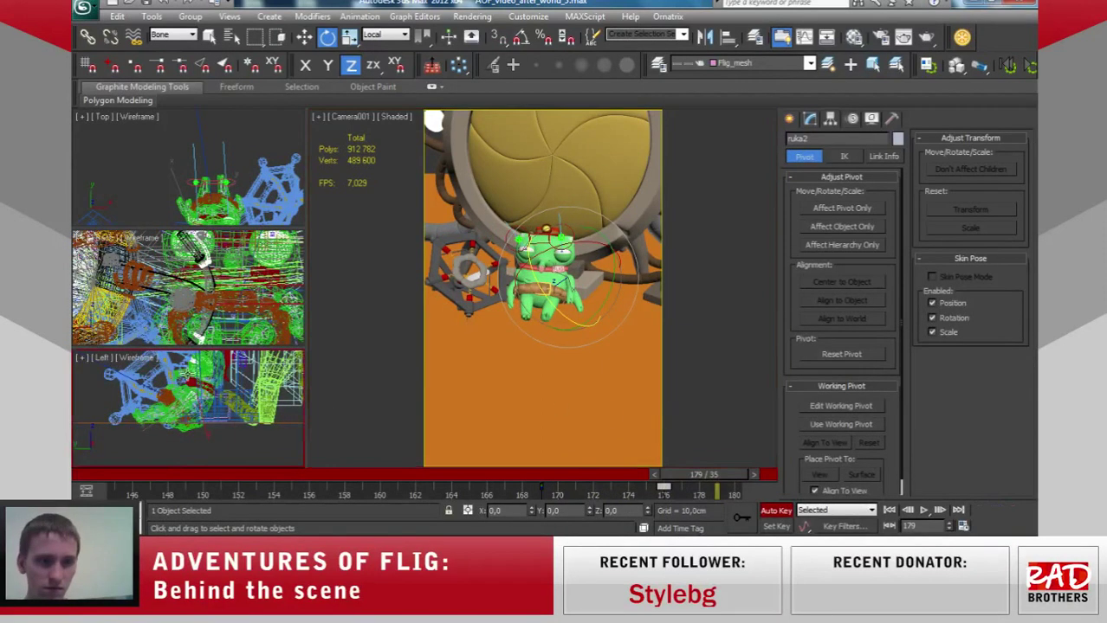
pyautogui.click(186, 393)
pyautogui.scroll(2, 187, 393)
pyautogui.scroll(2, 195, 391)
pyautogui.scroll(2, 208, 390)
pyautogui.scroll(2, 212, 388)
pyautogui.scroll(2, 212, 388)
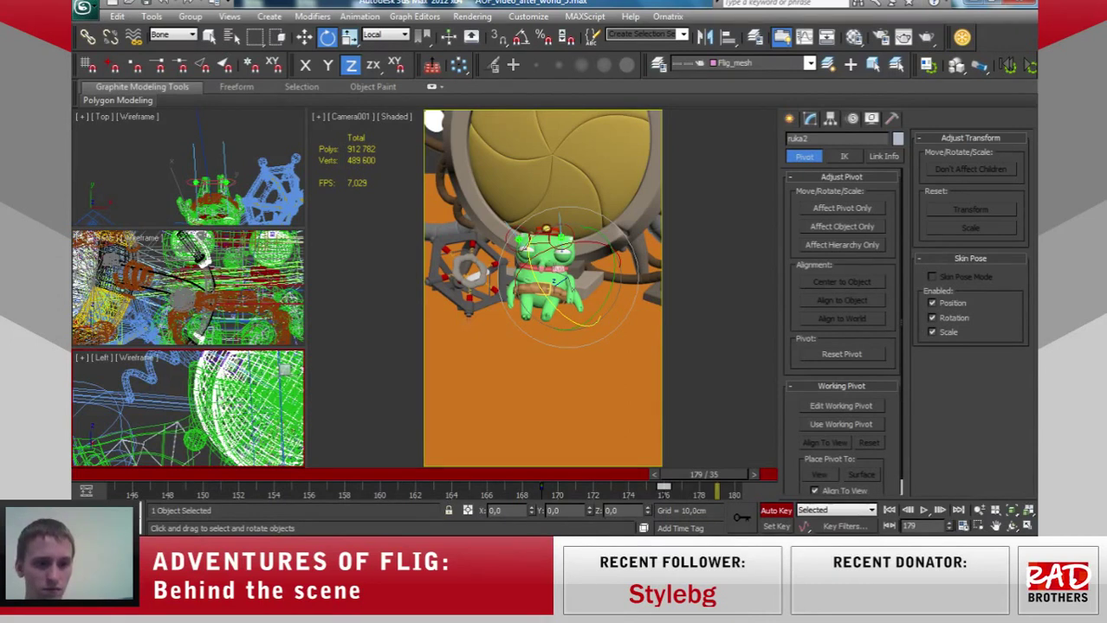
pyautogui.scroll(2, 188, 409)
pyautogui.click(174, 35)
pyautogui.click(172, 46)
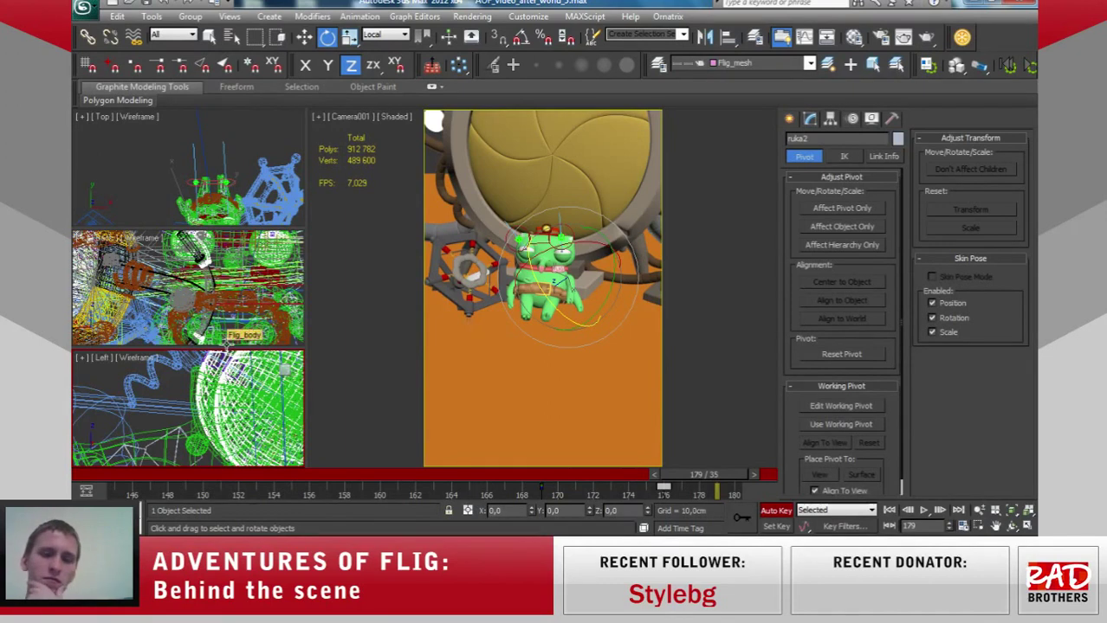
pyautogui.click(132, 7)
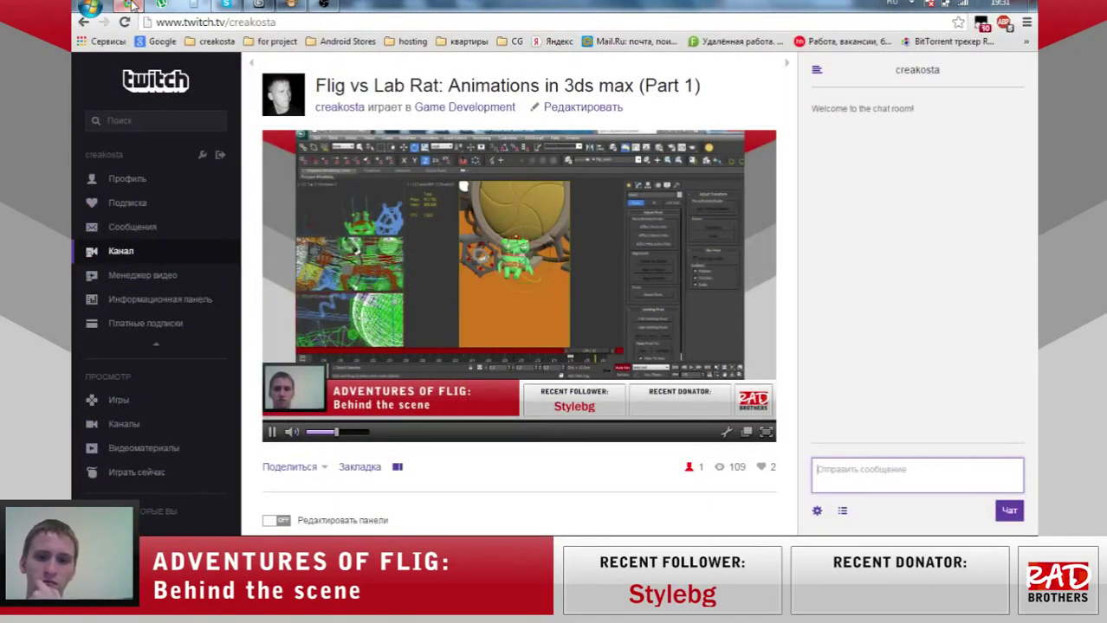
pyautogui.click(132, 7)
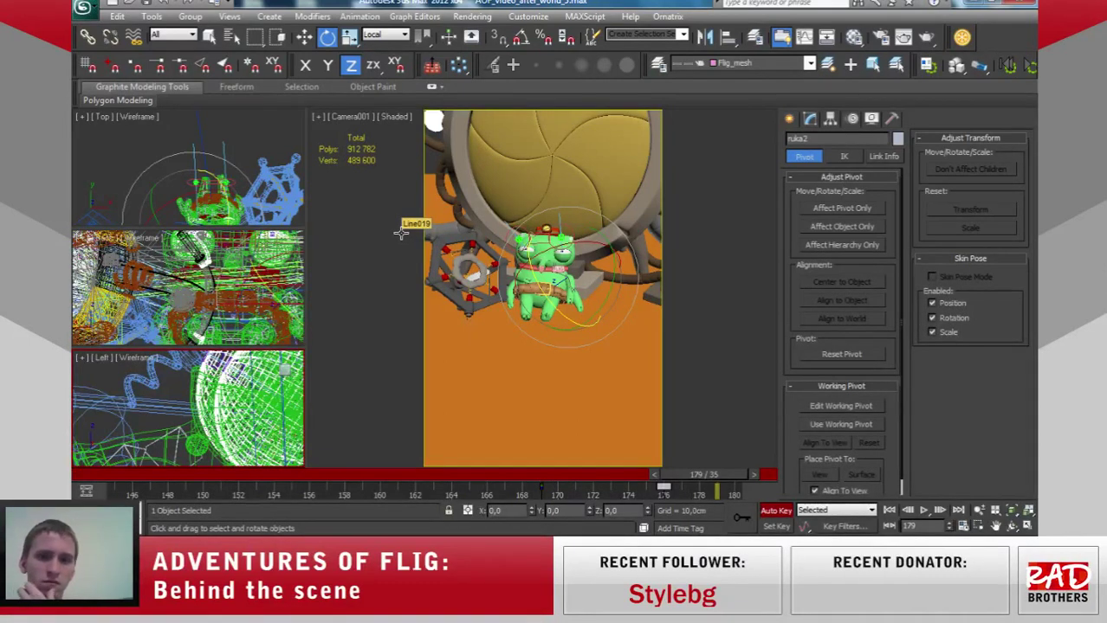
# Switch the camera view to Perspective, zoom to Flig's eyes, and select all four eyelid pieces.
pyautogui.moveTo(739, 473)
pyautogui.mouseDown()
pyautogui.moveTo(665, 487)
pyautogui.moveTo(445, 473)
pyautogui.moveTo(720, 475)
pyautogui.mouseUp()
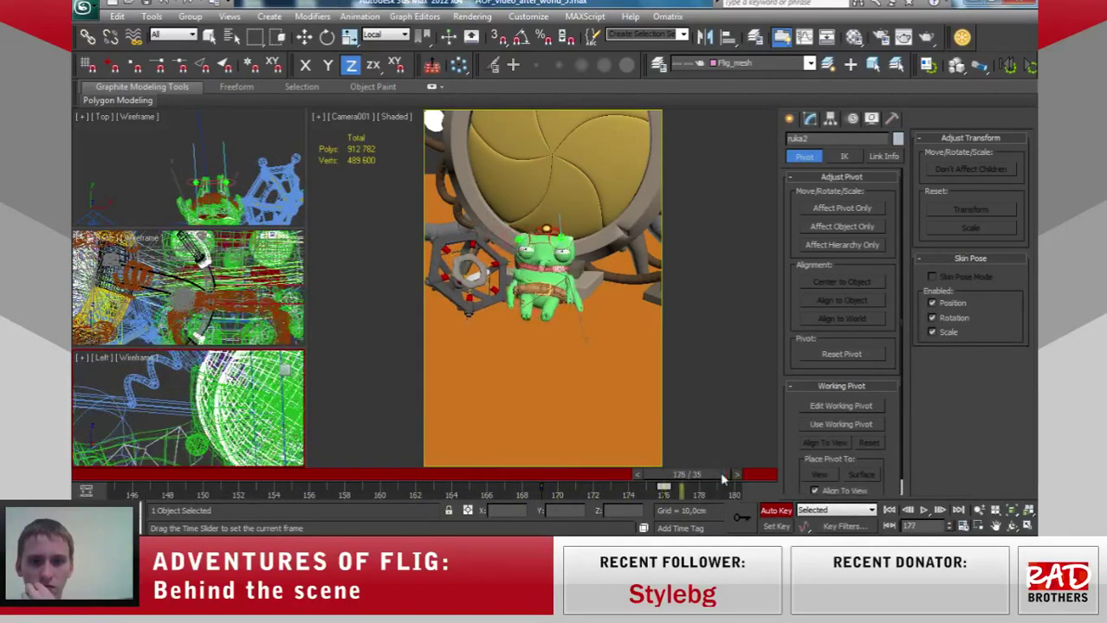
pyautogui.press('e')
pyautogui.scroll(2, 216, 407)
pyautogui.click(572, 297)
pyautogui.press('p')
pyautogui.scroll(3, 571, 303)
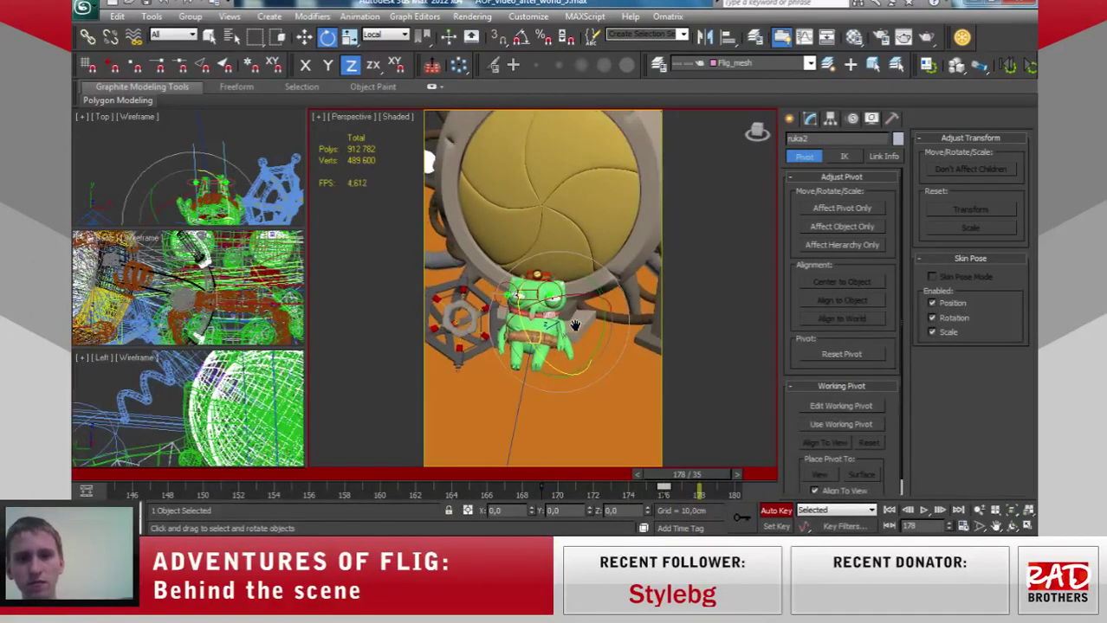
pyautogui.scroll(3, 573, 318)
pyautogui.scroll(2, 576, 316)
pyautogui.scroll(3, 594, 312)
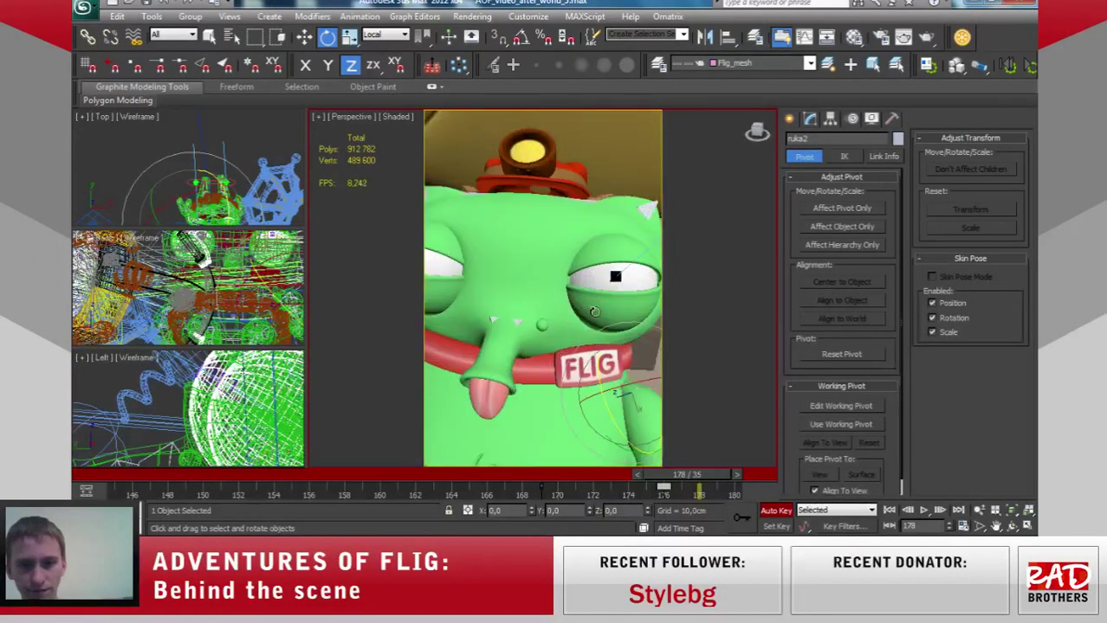
pyautogui.click(603, 284)
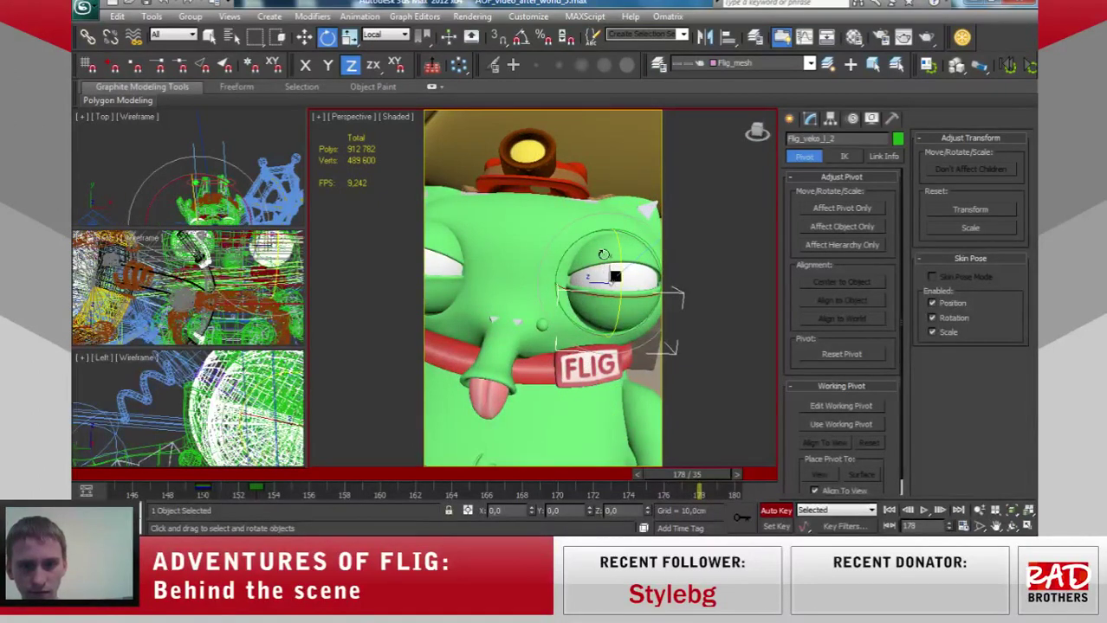
pyautogui.keyDown('ctrl'); pyautogui.click(600, 256); pyautogui.keyUp('ctrl')
pyautogui.keyDown('alt'); pyautogui.moveTo(508, 317); pyautogui.dragTo(507, 303, button='middle'); pyautogui.keyUp('alt')
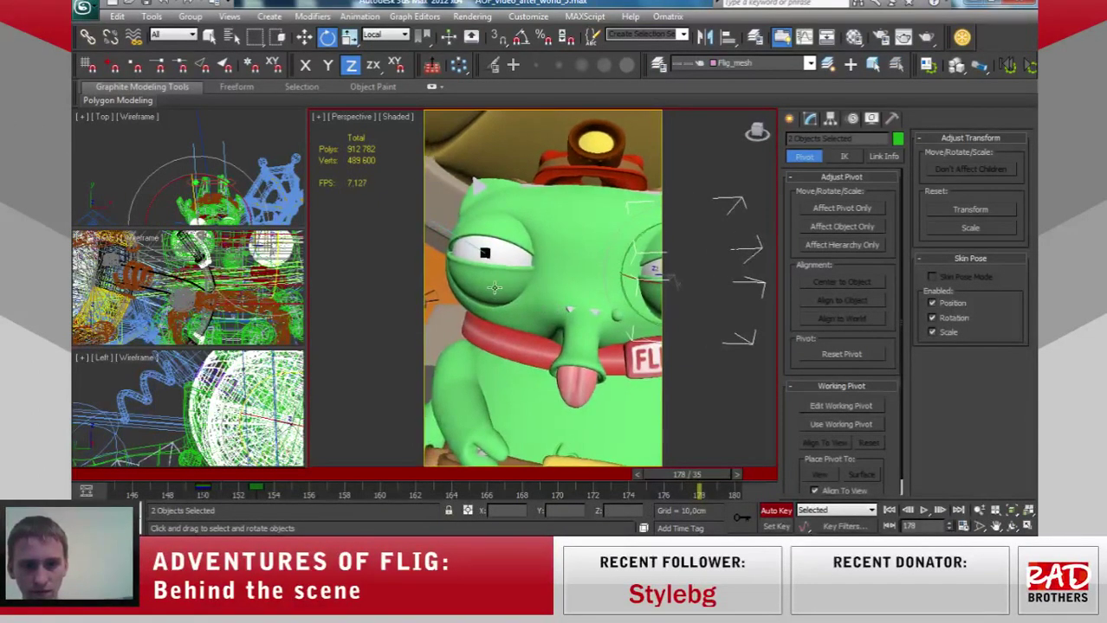
pyautogui.keyDown('ctrl'); pyautogui.click(502, 233); pyautogui.keyUp('ctrl')
pyautogui.keyDown('ctrl'); pyautogui.click(507, 264); pyautogui.keyUp('ctrl')
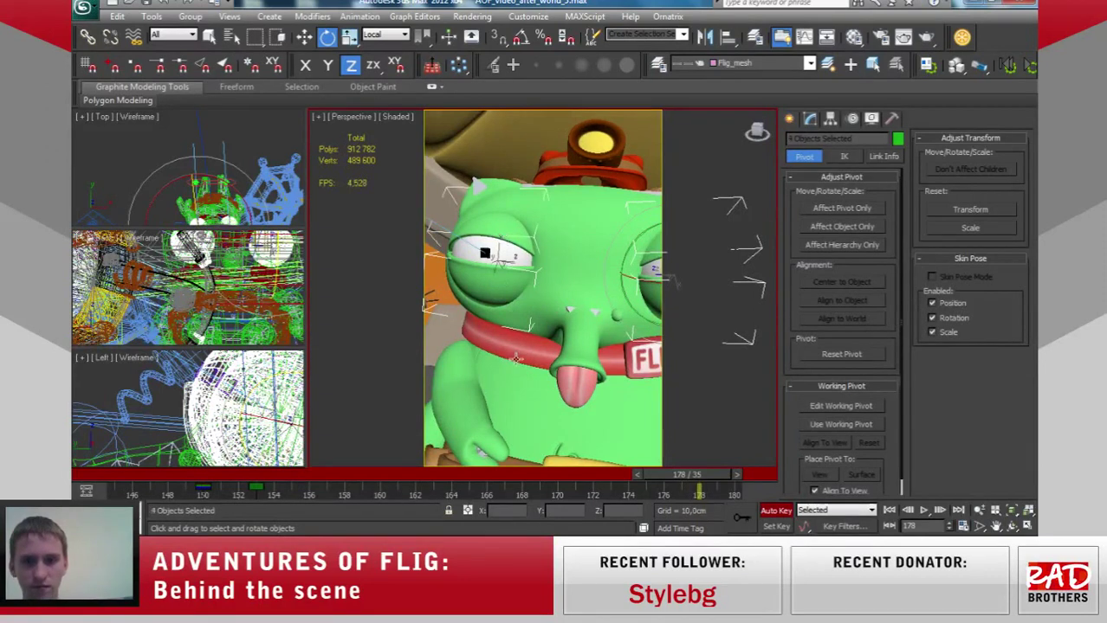
# Move the eyelid keys on the trackbar from frame 175 back to frame 170.
pyautogui.scroll(-5, 541, 286)
pyautogui.moveTo(322, 495)
pyautogui.mouseDown()
pyautogui.moveTo(201, 491)
pyautogui.moveTo(700, 490)
pyautogui.moveTo(610, 490)
pyautogui.mouseUp()
pyautogui.press('e')
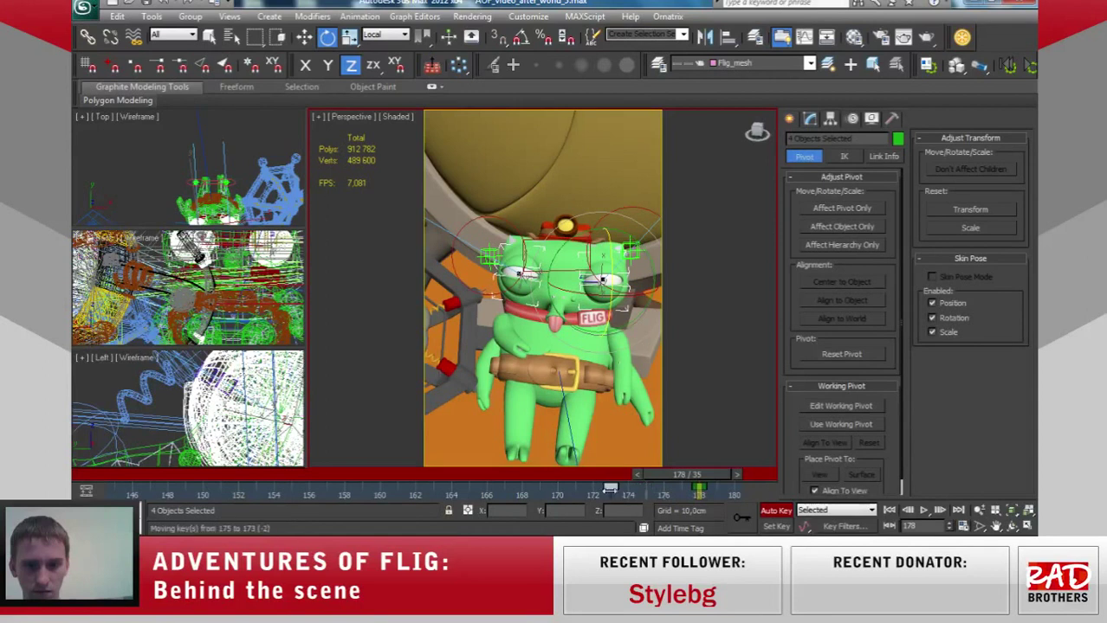
pyautogui.moveTo(724, 476)
pyautogui.mouseDown()
pyautogui.moveTo(572, 478)
pyautogui.moveTo(693, 478)
pyautogui.mouseUp()
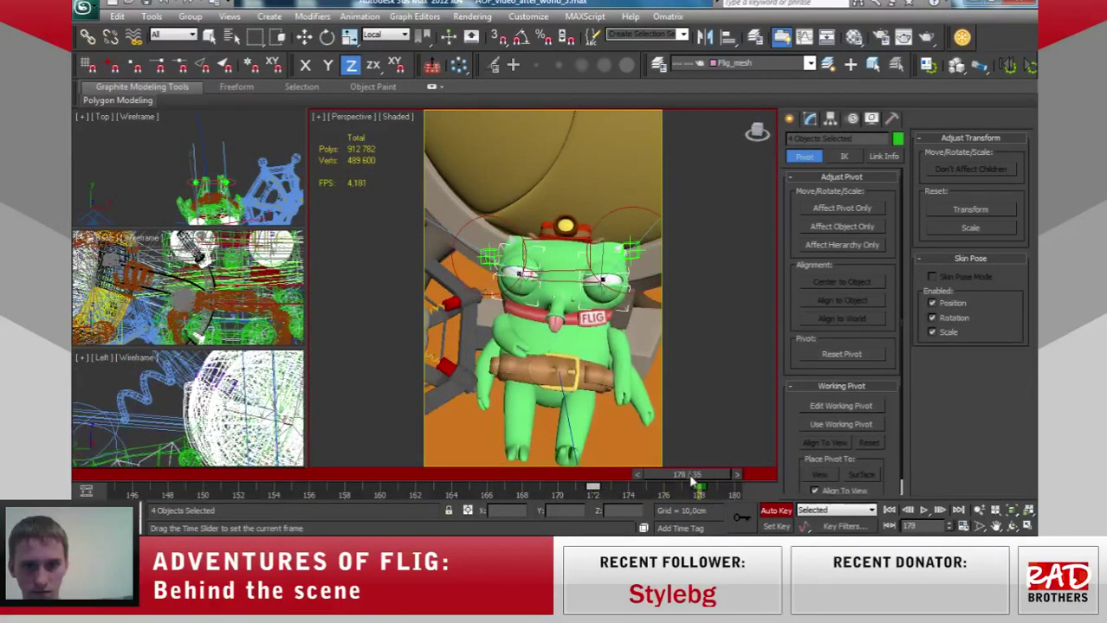
pyautogui.press('e')
pyautogui.moveTo(592, 490); pyautogui.dragTo(557, 490)
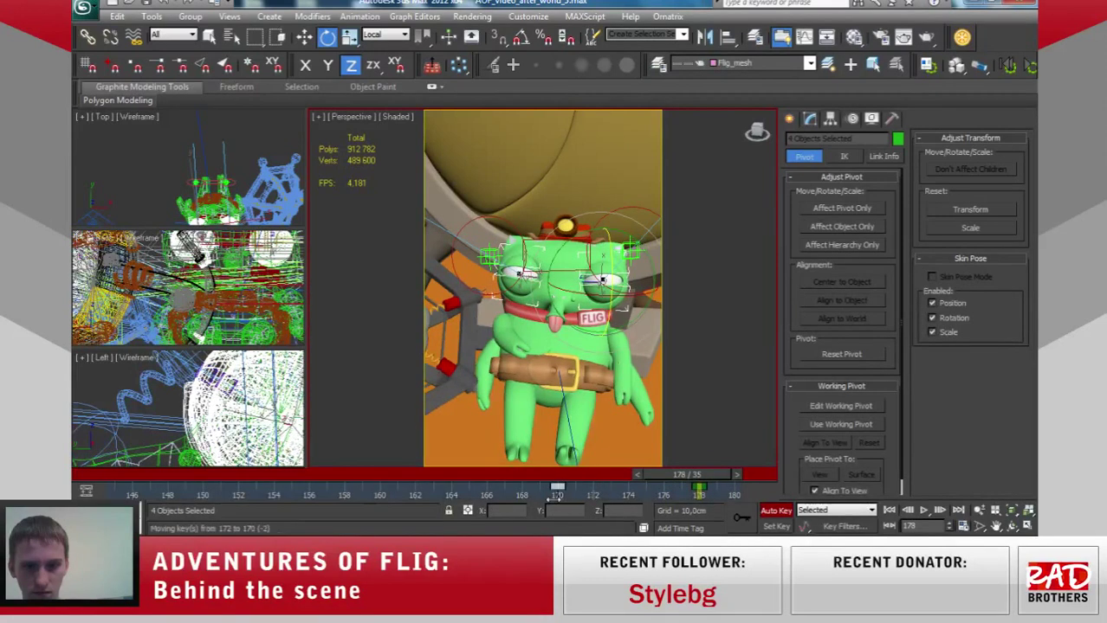
pyautogui.moveTo(684, 476)
pyautogui.mouseDown()
pyautogui.moveTo(374, 478)
pyautogui.moveTo(720, 476)
pyautogui.mouseUp()
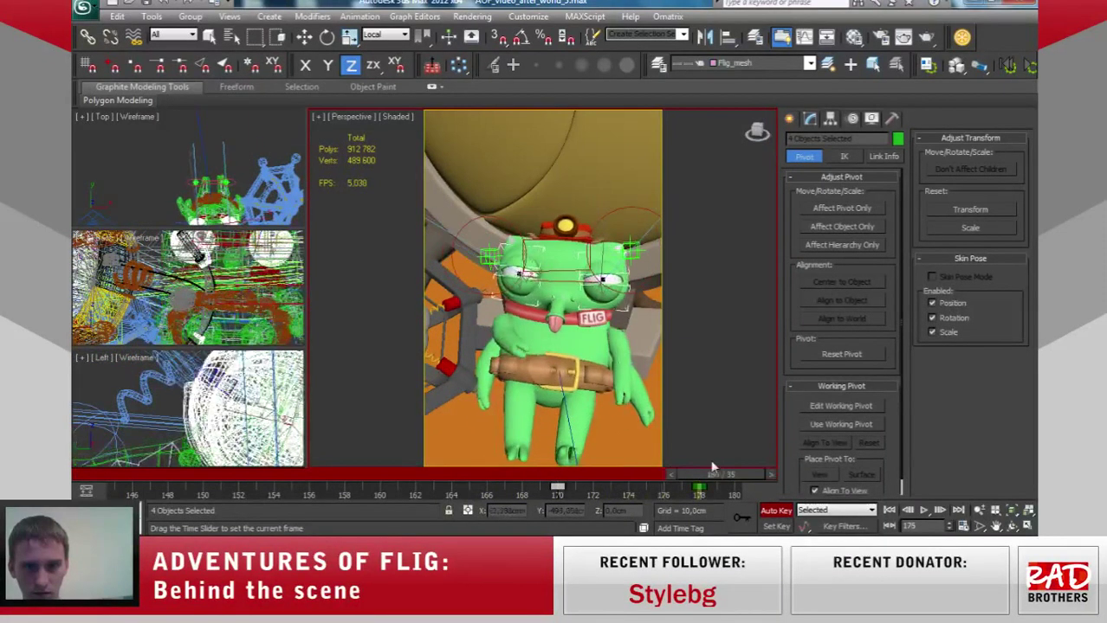
# Return the viewport to Camera001 and scrub back to frame 172 to review.
pyautogui.press('e')
pyautogui.rightClick(629, 411)
pyautogui.press('Escape')
pyautogui.press('c')
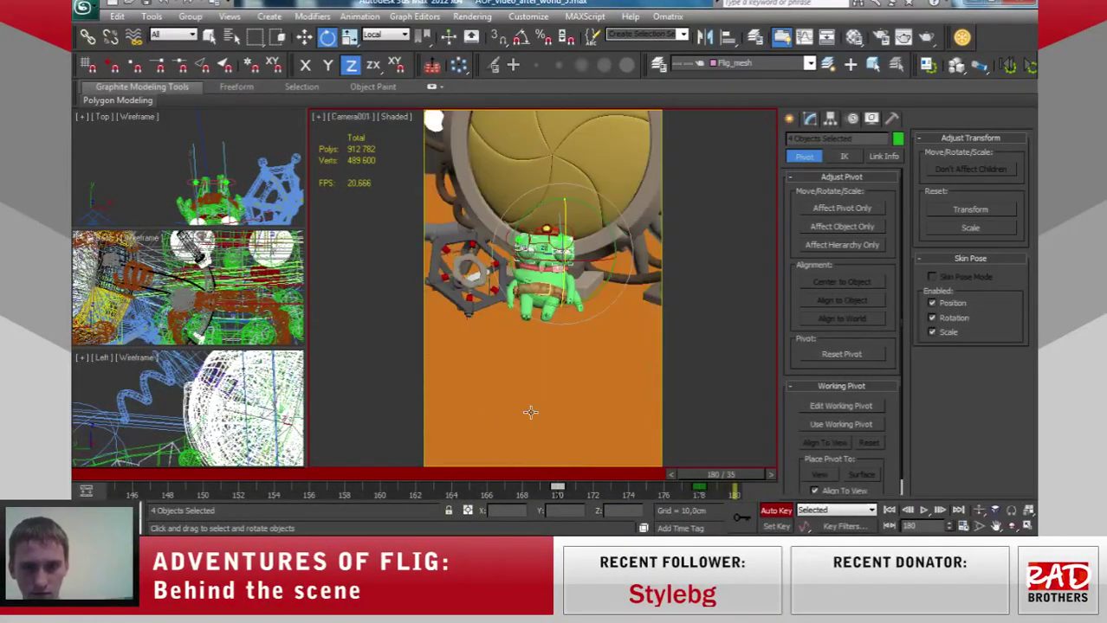
pyautogui.press('q')
pyautogui.moveTo(721, 476); pyautogui.dragTo(310, 481)
# Clear the selection and render a Camera001 preview of frames 145–175, then close it.
pyautogui.press('e')
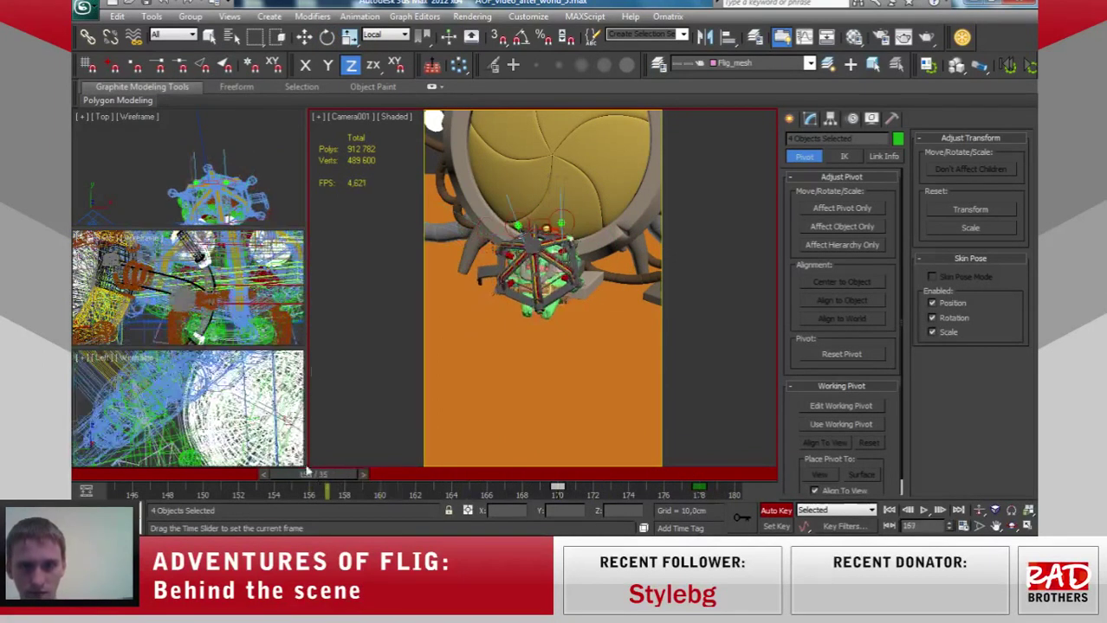
pyautogui.click(323, 132)
pyautogui.click(317, 116)
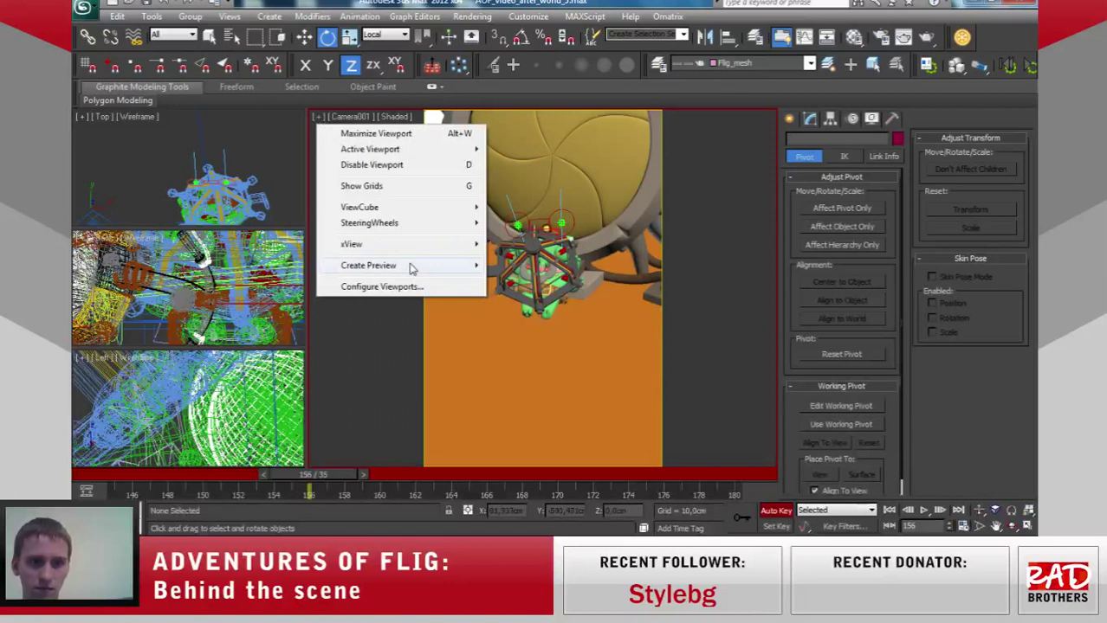
pyautogui.click(551, 282)
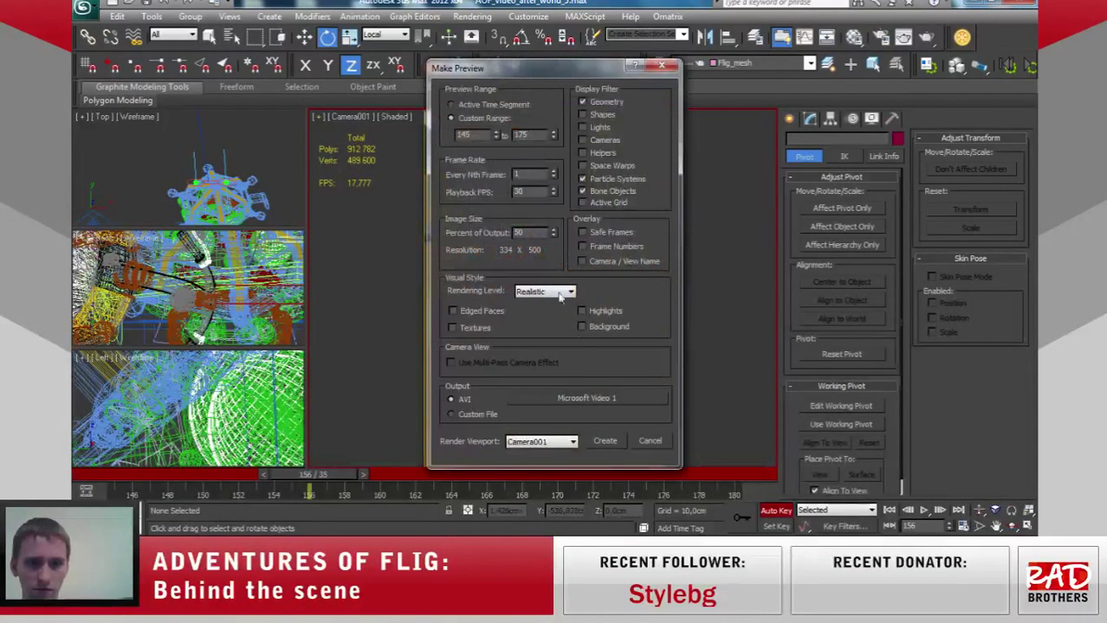
pyautogui.click(605, 441)
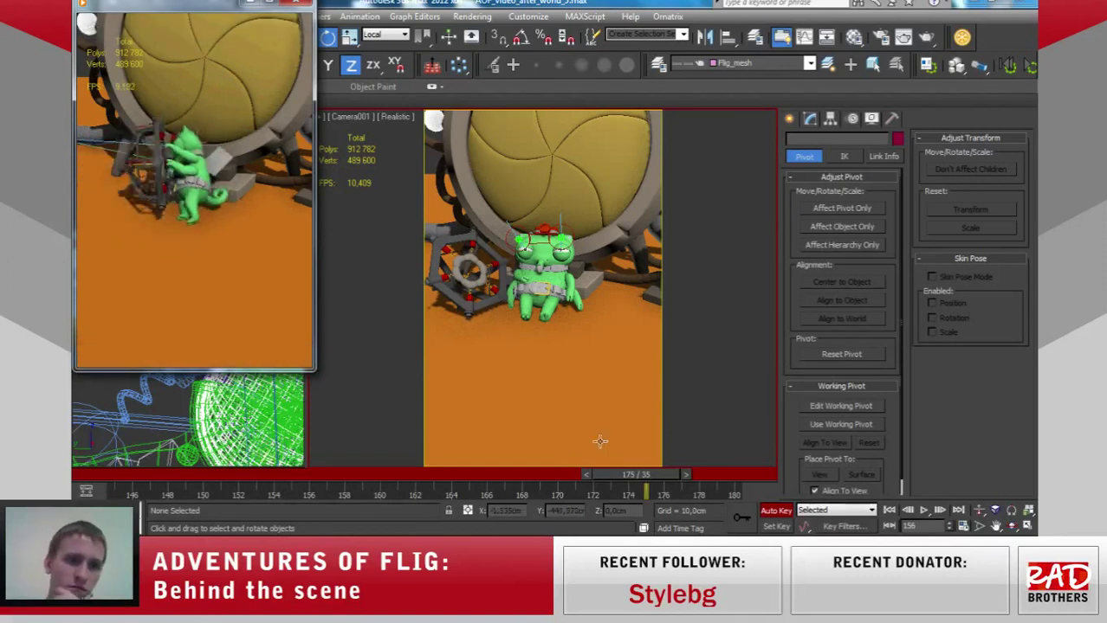
pyautogui.click(296, 2)
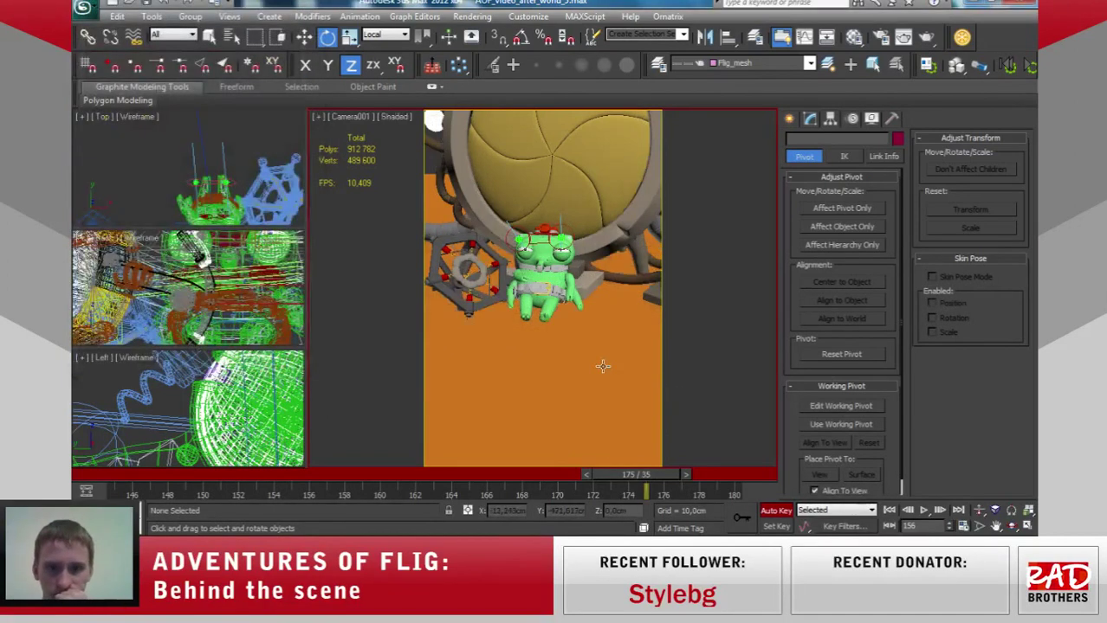
# Reselect the four eyelids, move their last key to frame 180, and render a 145–180 preview.
pyautogui.click(606, 371)
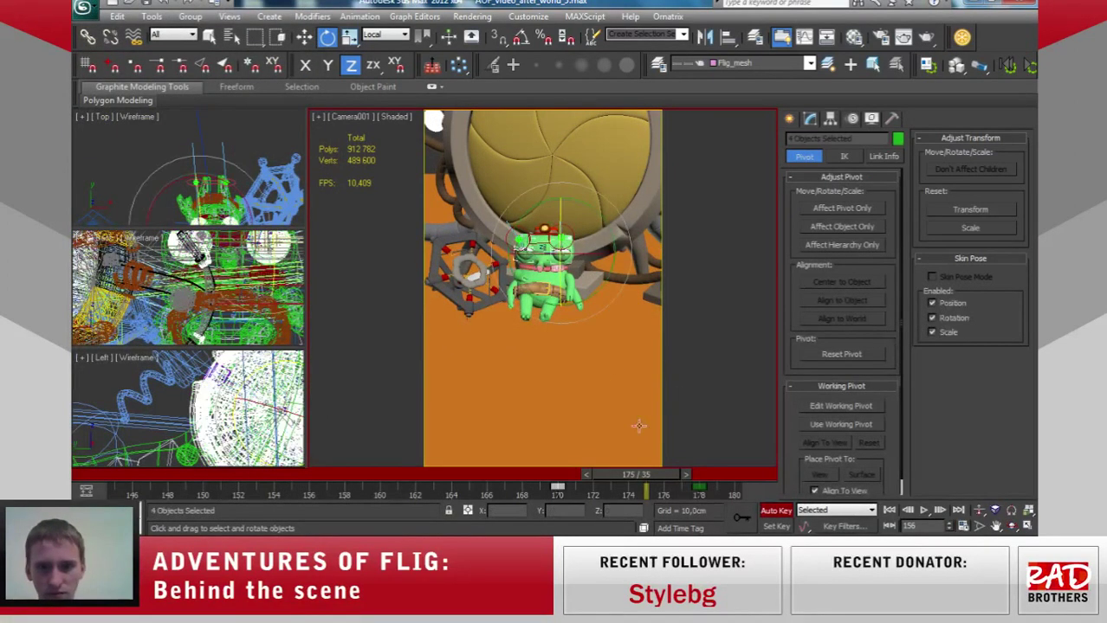
pyautogui.moveTo(698, 495); pyautogui.dragTo(734, 492)
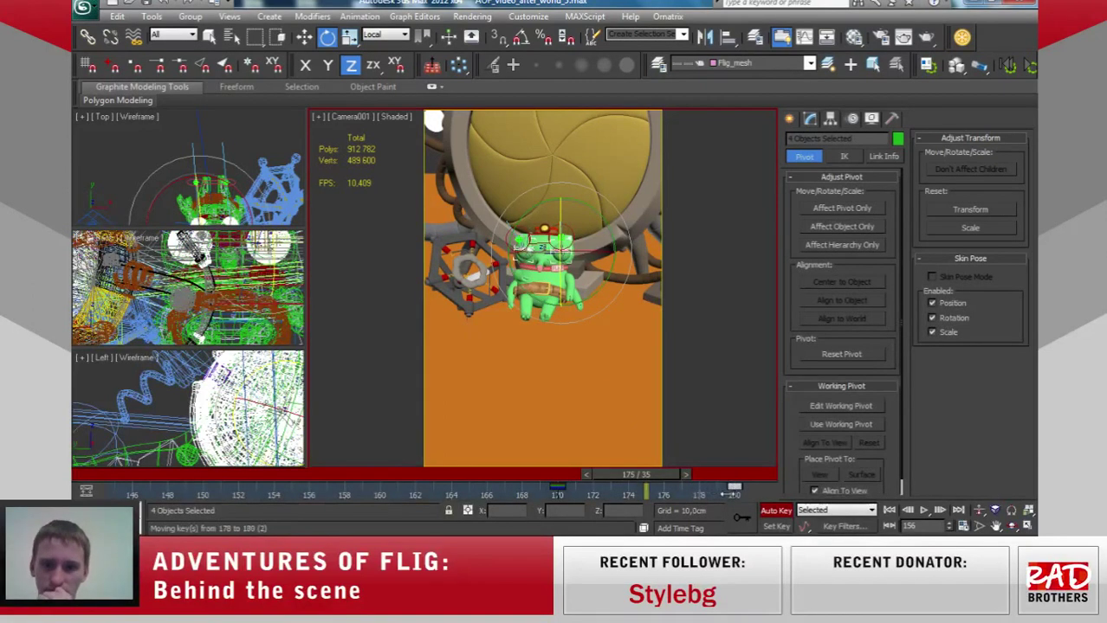
pyautogui.click(316, 117)
pyautogui.moveTo(370, 265)
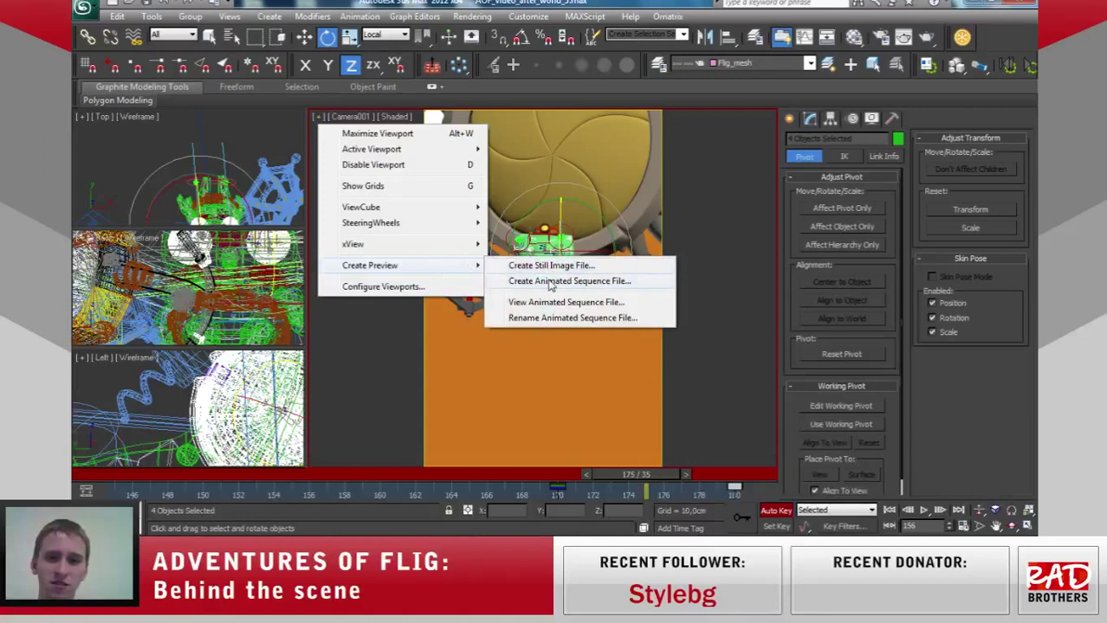
pyautogui.click(549, 282)
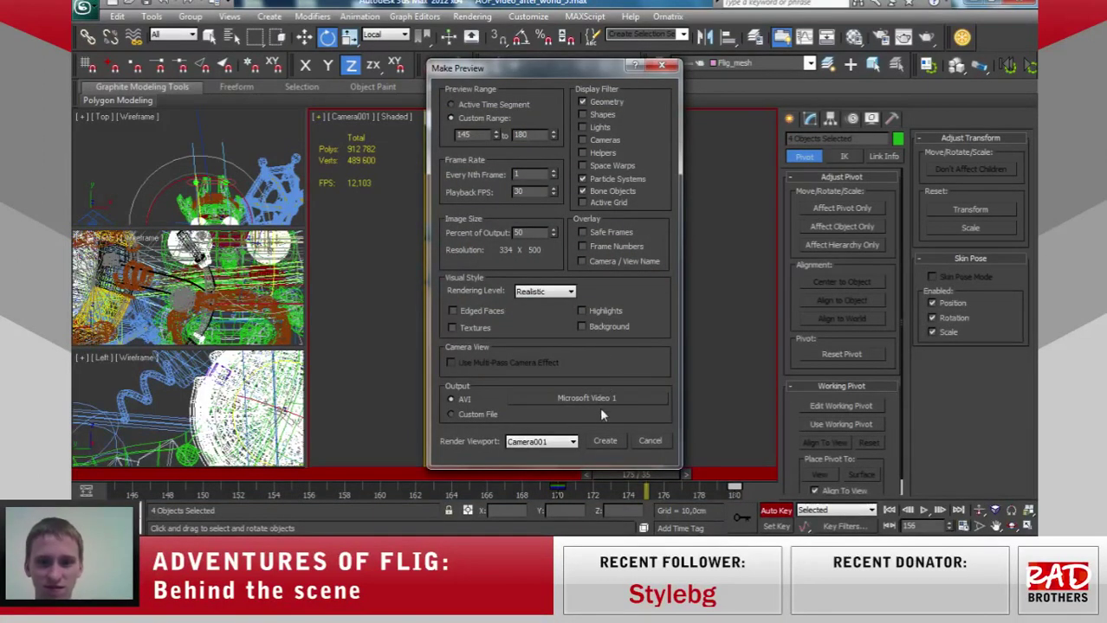
pyautogui.click(604, 440)
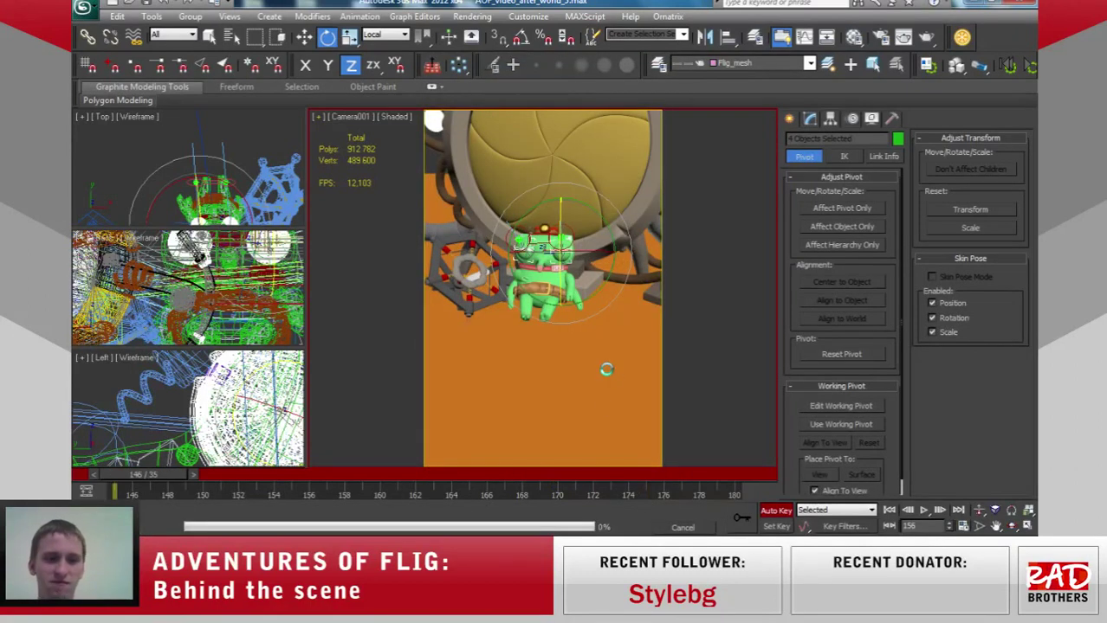
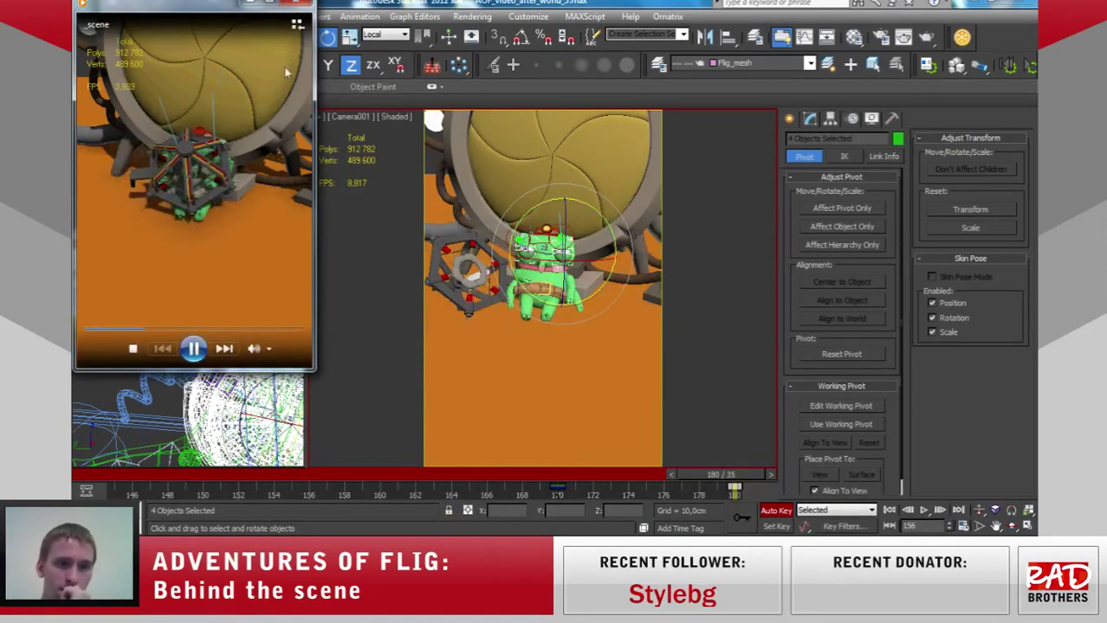
# Close the preview player, show frames 163–198 on the track bar, and save the scene.
pyautogui.click(297, 4)
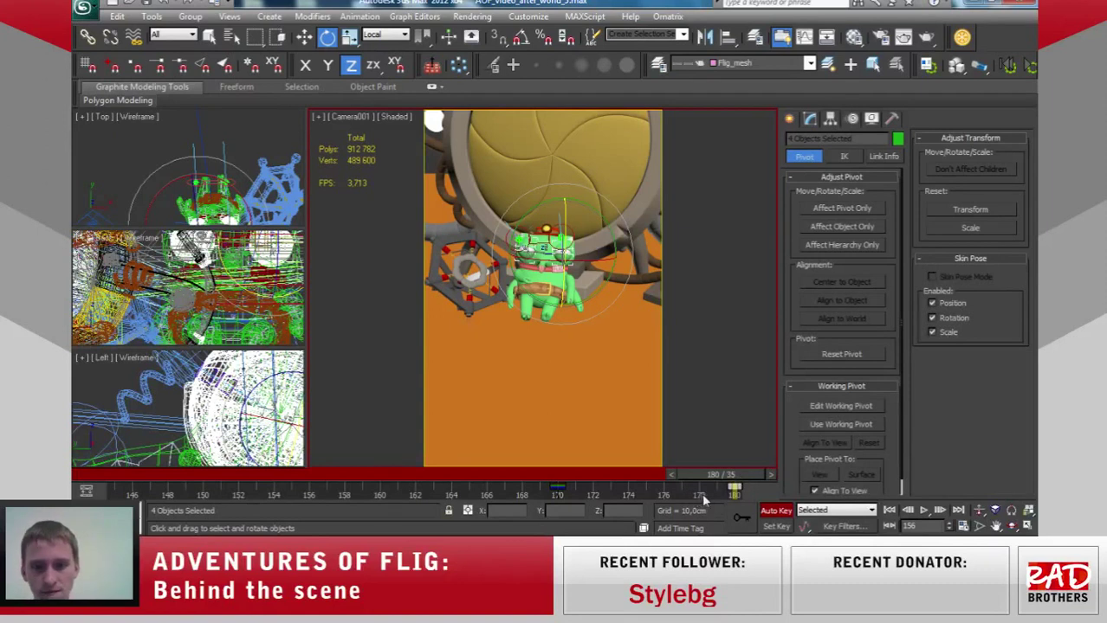
pyautogui.keyDown('ctrl'); pyautogui.keyDown('alt'); pyautogui.moveTo(712, 491); pyautogui.dragTo(407, 490, button='middle'); pyautogui.keyUp('alt'); pyautogui.keyUp('ctrl')
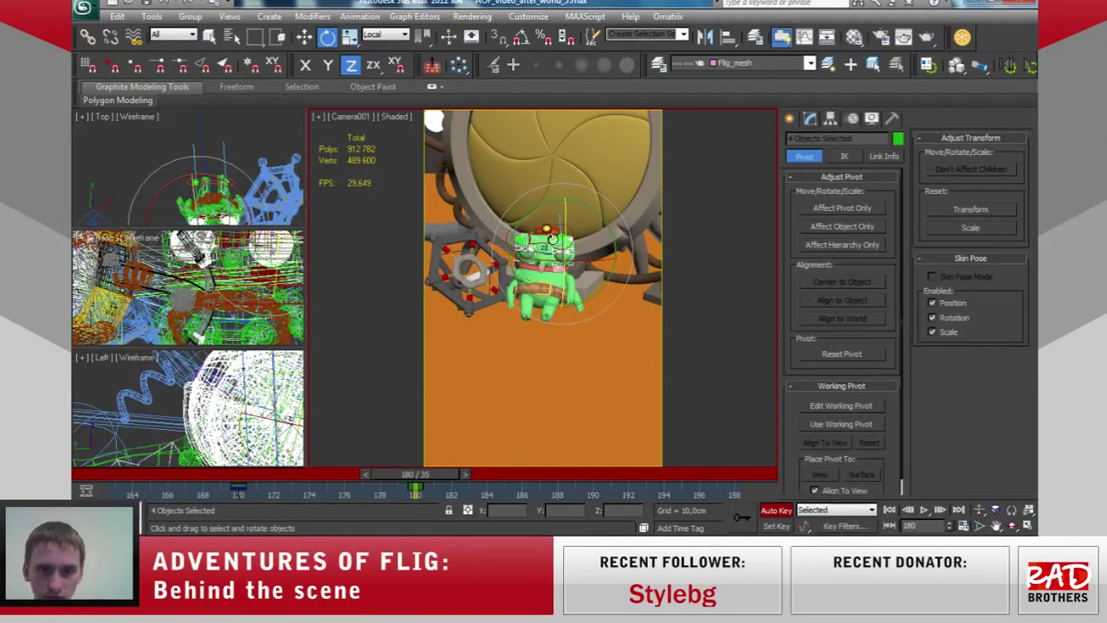
pyautogui.click(548, 230)
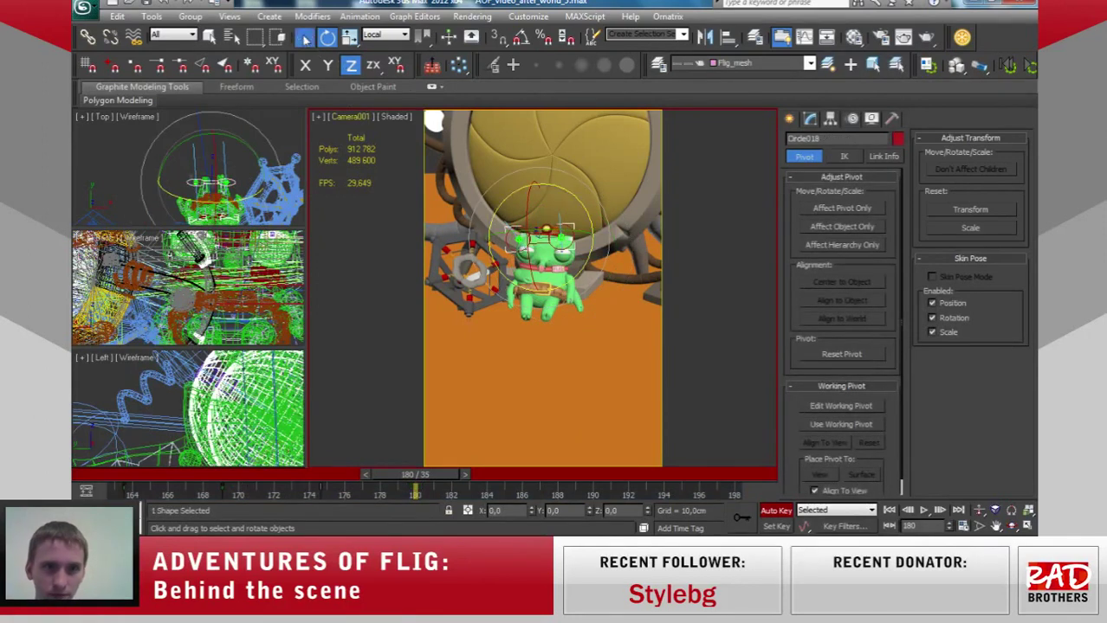
pyautogui.click(304, 36)
pyautogui.click(147, 5)
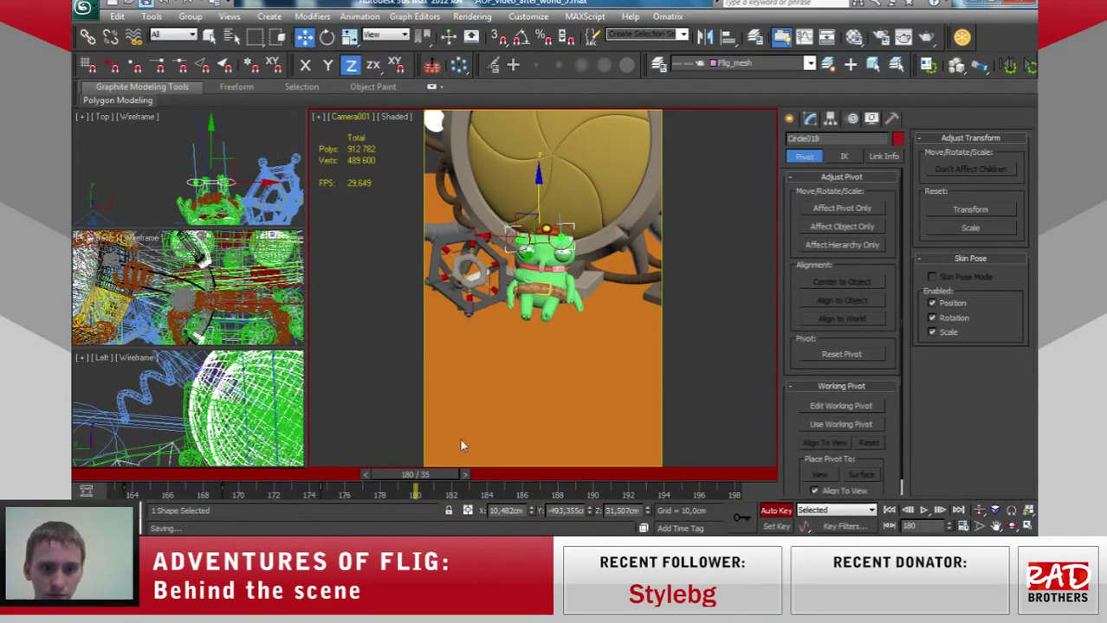
# Return to frame 173 and reselect Flig's four objects.
pyautogui.moveTo(415, 475)
pyautogui.mouseDown()
pyautogui.moveTo(238, 492)
pyautogui.moveTo(410, 492)
pyautogui.mouseUp()
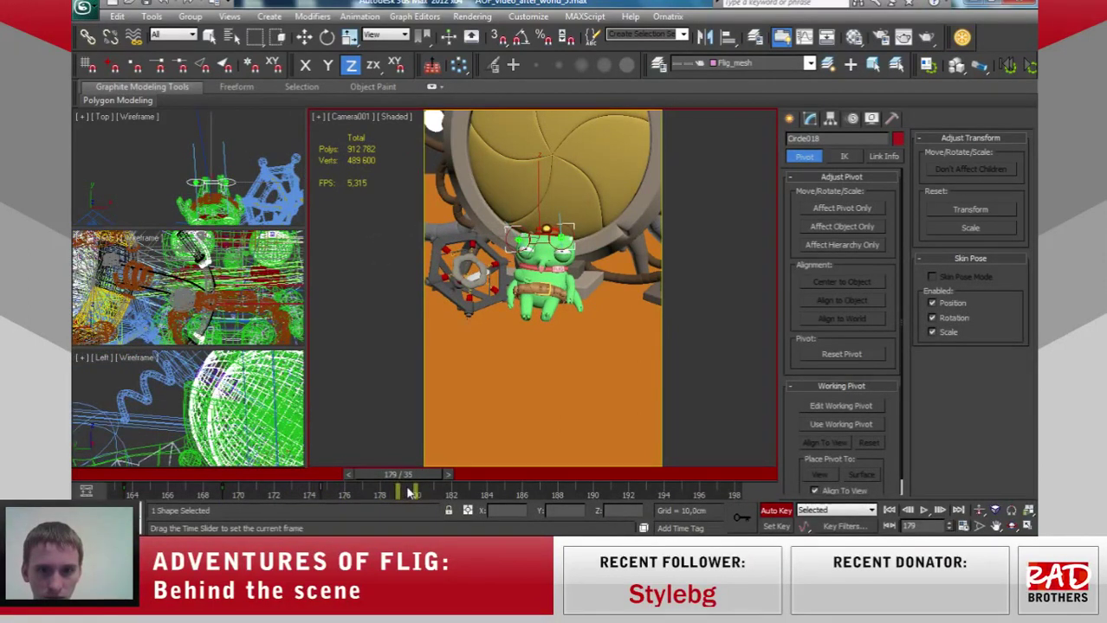
pyautogui.press('w')
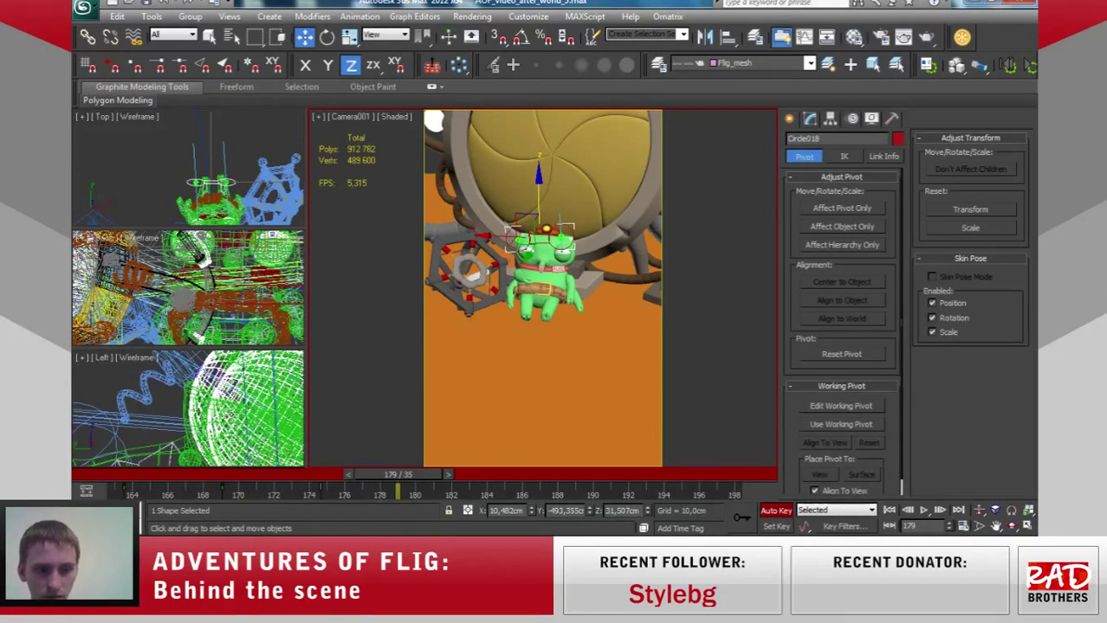
pyautogui.click(230, 413)
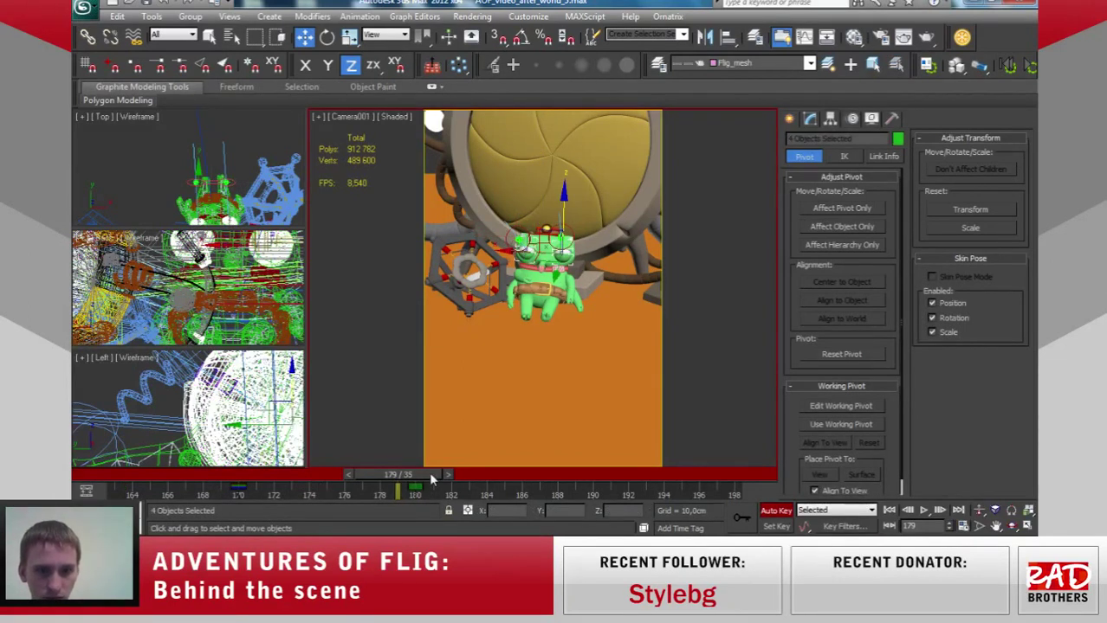
# Copy the selected key to around frame 183 and move it to about frame 185.
pyautogui.moveTo(430, 475); pyautogui.dragTo(481, 476)
pyautogui.keyDown('shift'); pyautogui.moveTo(238, 489); pyautogui.dragTo(467, 490); pyautogui.keyUp('shift')
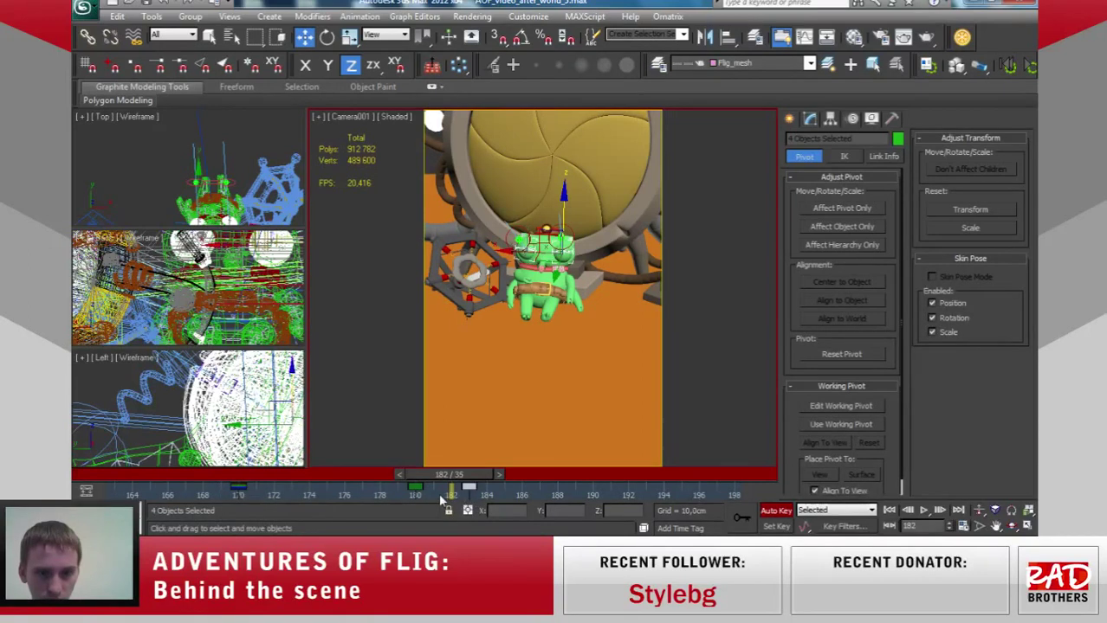
pyautogui.moveTo(401, 493); pyautogui.dragTo(705, 472)
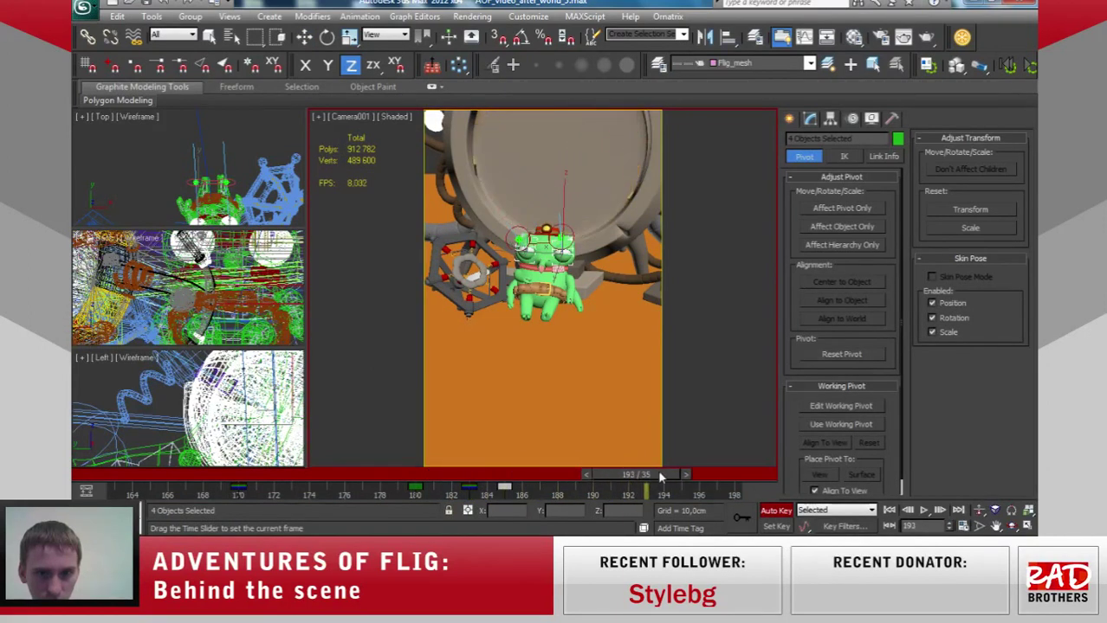
pyautogui.moveTo(720, 474)
pyautogui.mouseDown()
pyautogui.moveTo(503, 470)
pyautogui.moveTo(365, 449)
pyautogui.moveTo(424, 447)
pyautogui.moveTo(534, 456)
pyautogui.moveTo(464, 475)
pyautogui.moveTo(248, 466)
pyautogui.moveTo(396, 467)
pyautogui.moveTo(464, 453)
pyautogui.mouseUp()
# Shift both keys about 3 frames later, copy the frame-180 key to 181, review frame 189, and save.
pyautogui.press('w')
pyautogui.press('w')
pyautogui.moveTo(522, 488); pyautogui.dragTo(575, 488)
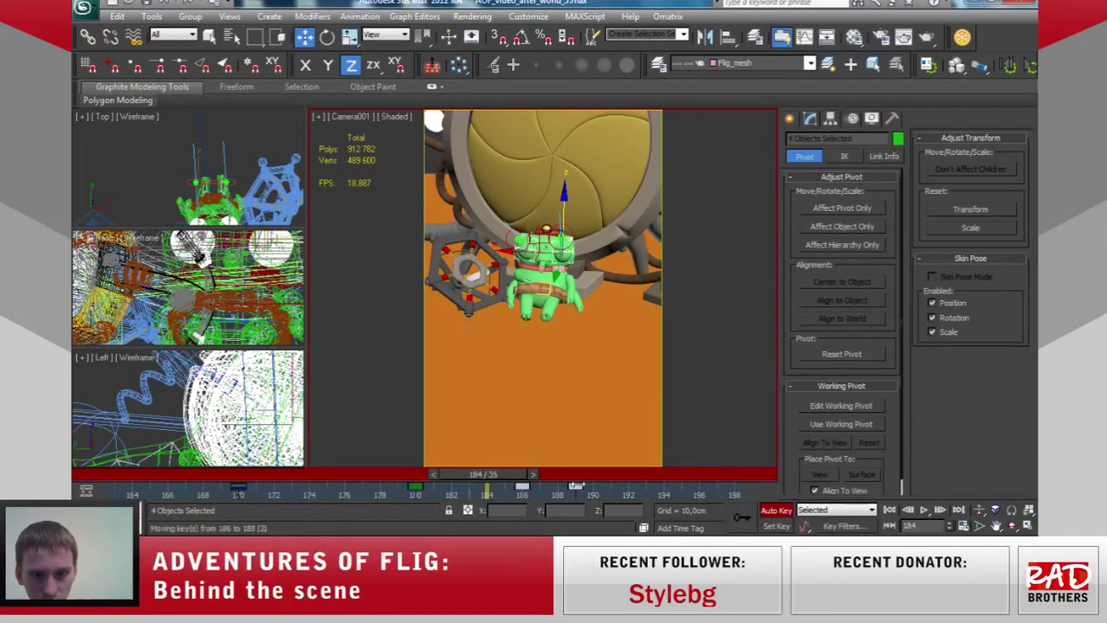
pyautogui.keyDown('shift'); pyautogui.moveTo(415, 490); pyautogui.dragTo(431, 489); pyautogui.keyUp('shift')
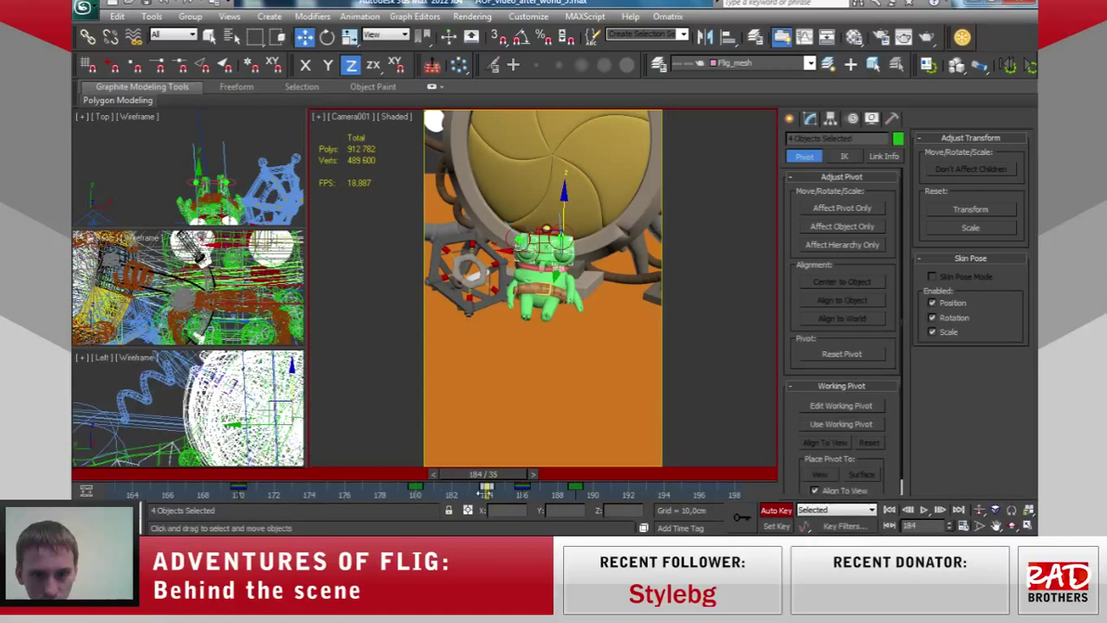
pyautogui.moveTo(501, 475)
pyautogui.mouseDown()
pyautogui.moveTo(585, 472)
pyautogui.moveTo(169, 473)
pyautogui.moveTo(601, 456)
pyautogui.moveTo(578, 450)
pyautogui.moveTo(592, 448)
pyautogui.moveTo(630, 457)
pyautogui.mouseUp()
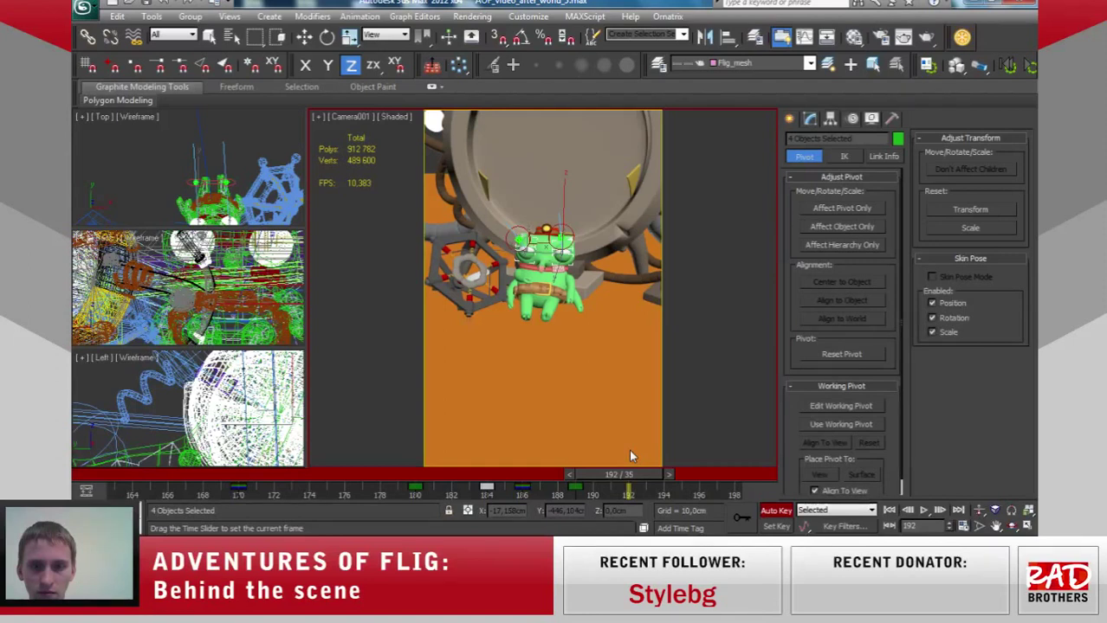
pyautogui.moveTo(629, 450)
pyautogui.mouseDown()
pyautogui.moveTo(643, 446)
pyautogui.moveTo(581, 450)
pyautogui.moveTo(659, 458)
pyautogui.mouseUp()
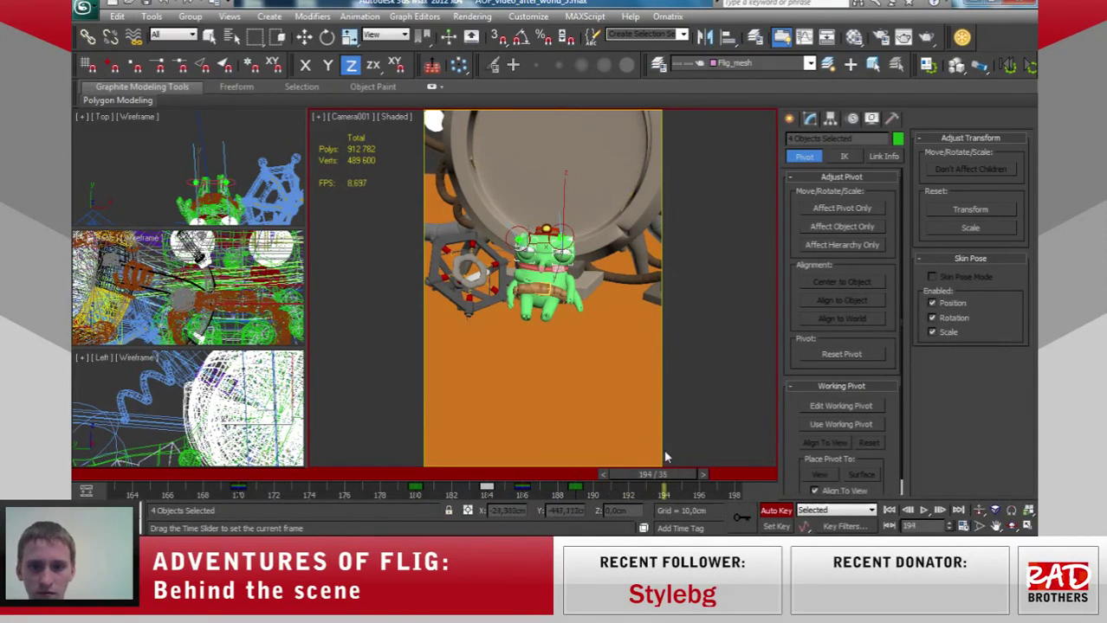
pyautogui.press('w')
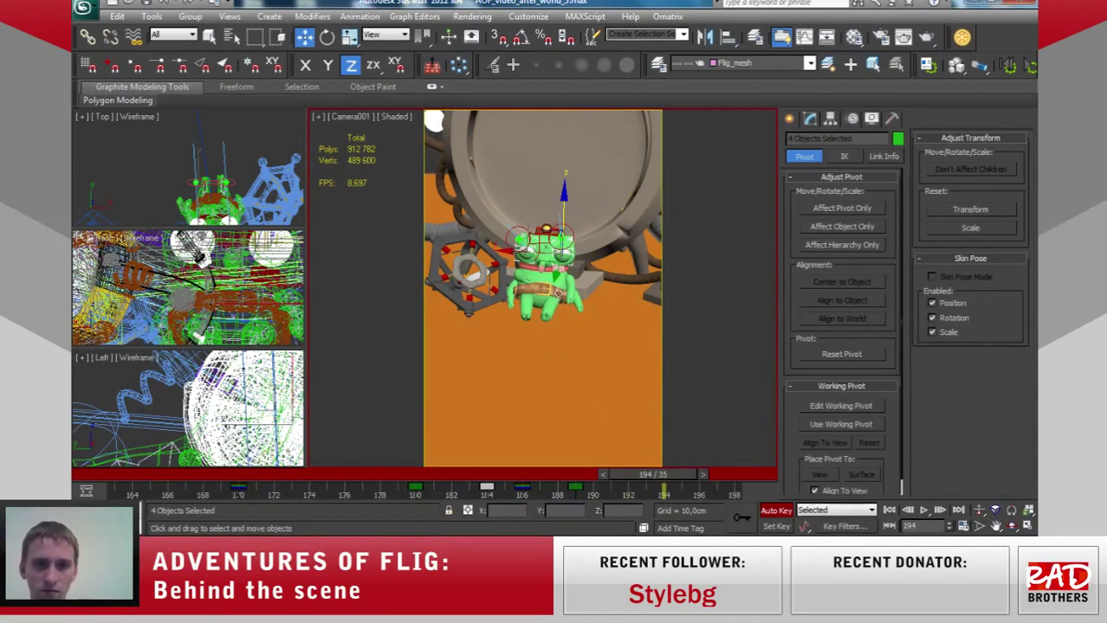
pyautogui.hotkey('ctrl', 's')
# Make the main viewport Perspective and switch the top-left viewport to Left view.
pyautogui.press('p')
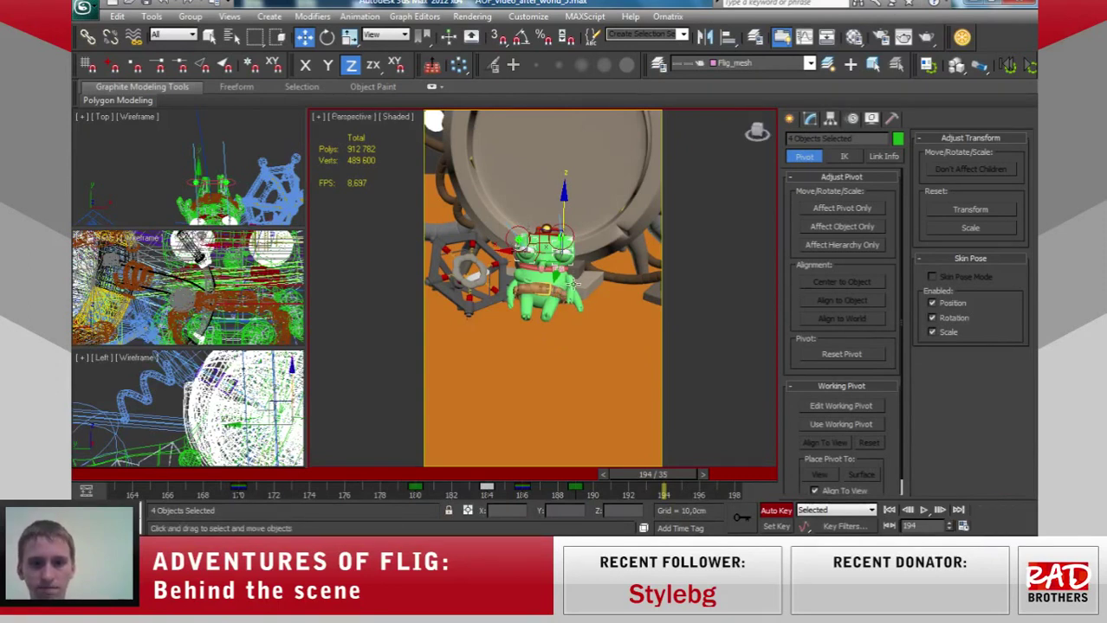
pyautogui.press('z')
pyautogui.scroll(3, 444, 177)
pyautogui.keyDown('alt'); pyautogui.moveTo(485, 217); pyautogui.dragTo(444, 177, button='middle'); pyautogui.keyUp('alt')
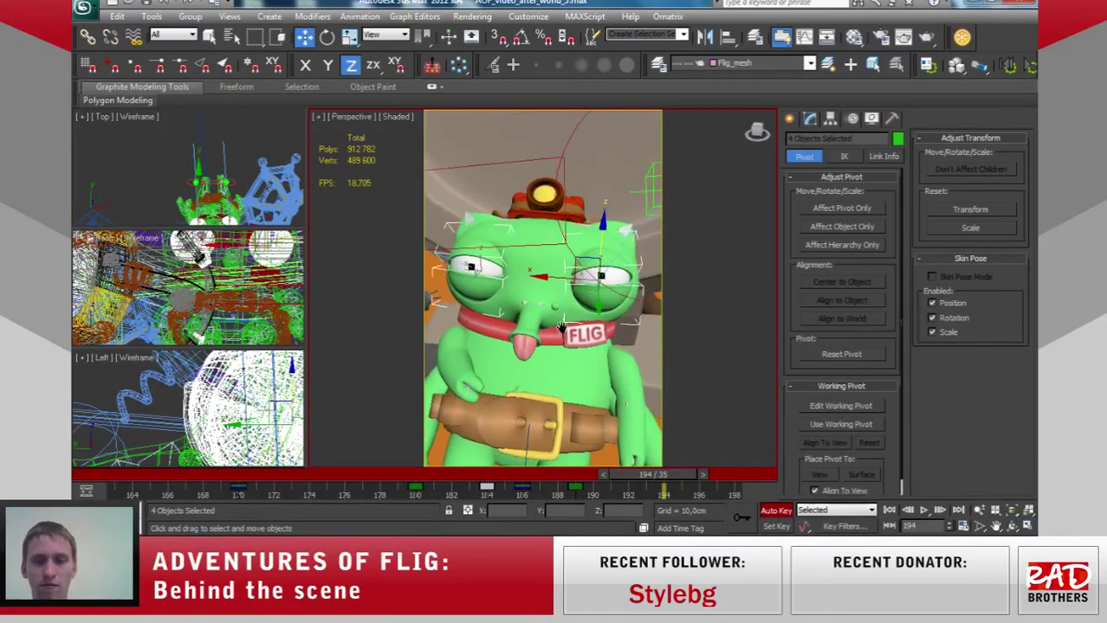
pyautogui.scroll(-3, 444, 176)
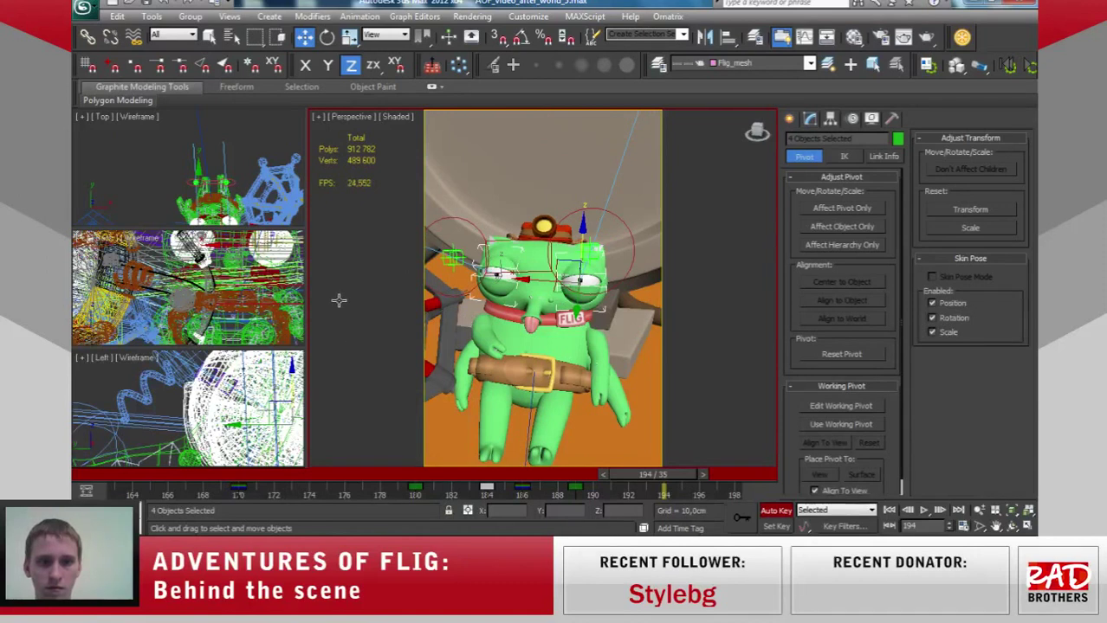
pyautogui.rightClick(148, 163)
pyautogui.press('l')
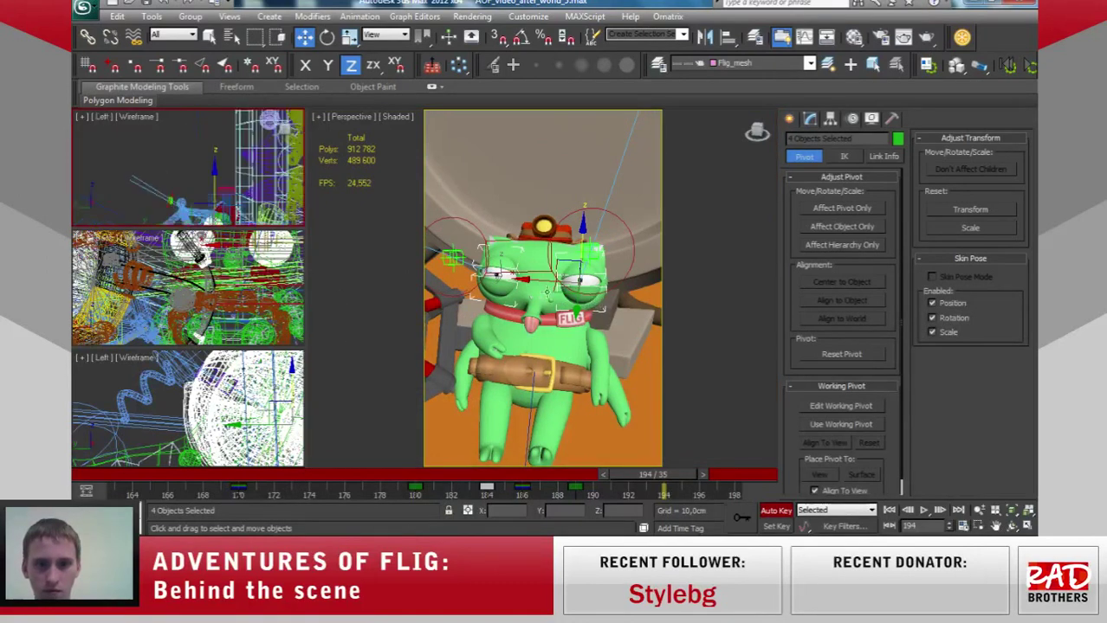
# With angle snap on, rotate eyelid Flig_veko_r_2 30 then -35 degrees on Z.
pyautogui.click(496, 288)
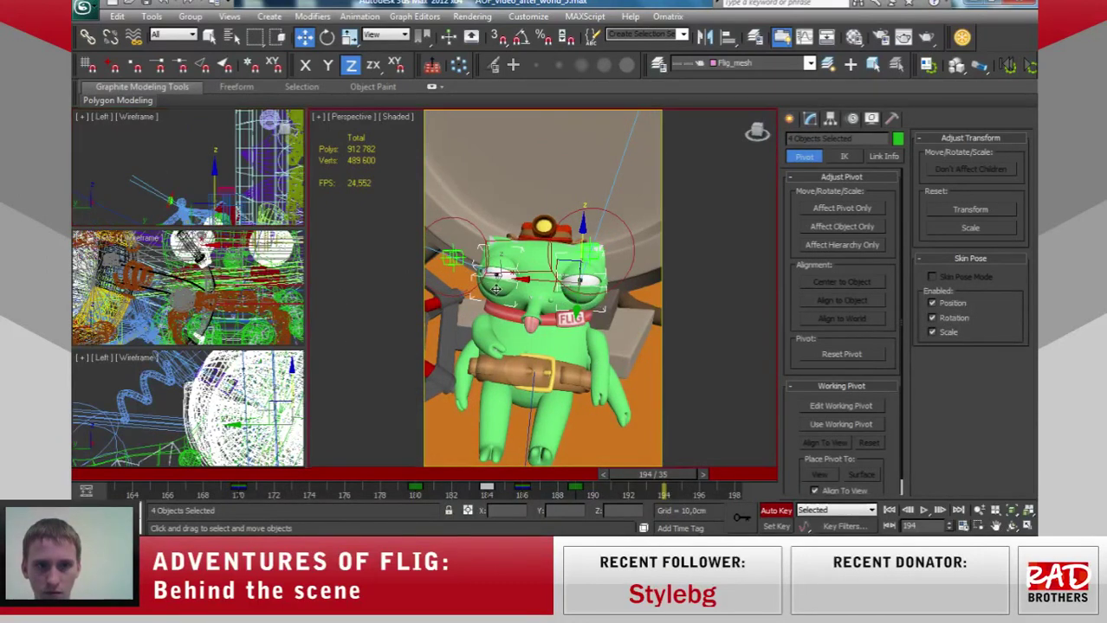
pyautogui.press('e')
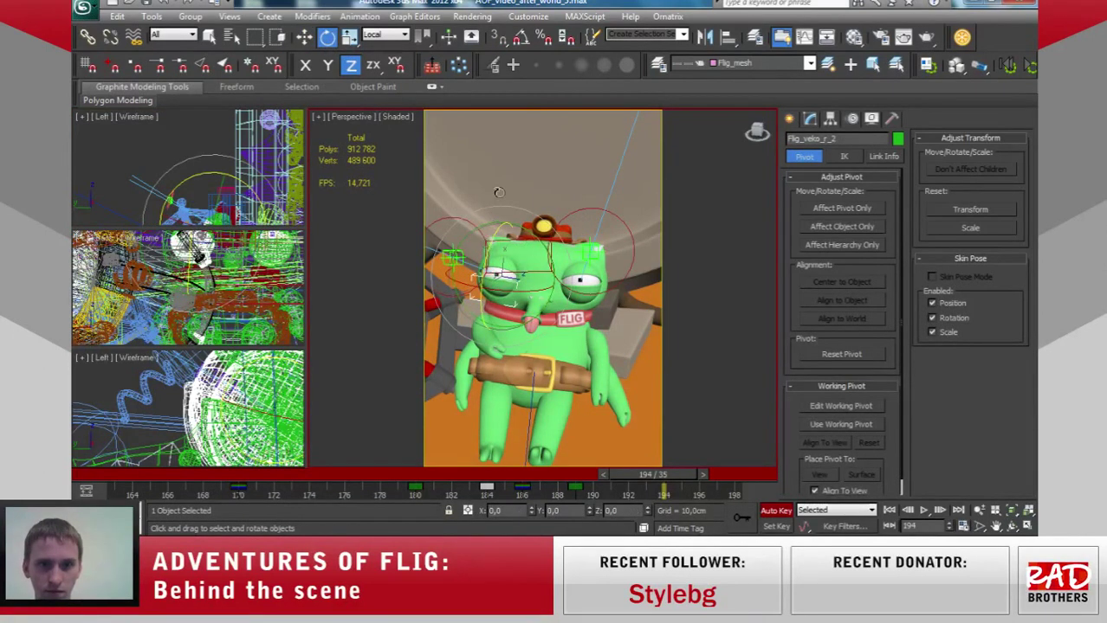
pyautogui.click(521, 37)
pyautogui.moveTo(489, 252); pyautogui.dragTo(477, 273)
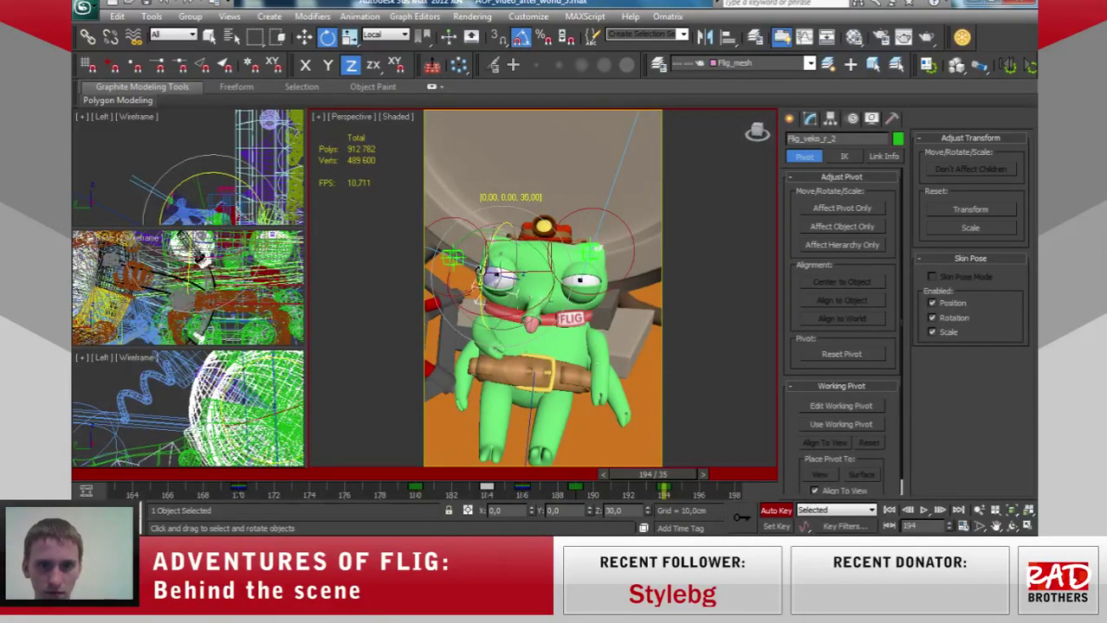
pyautogui.moveTo(580, 299); pyautogui.dragTo(590, 297)
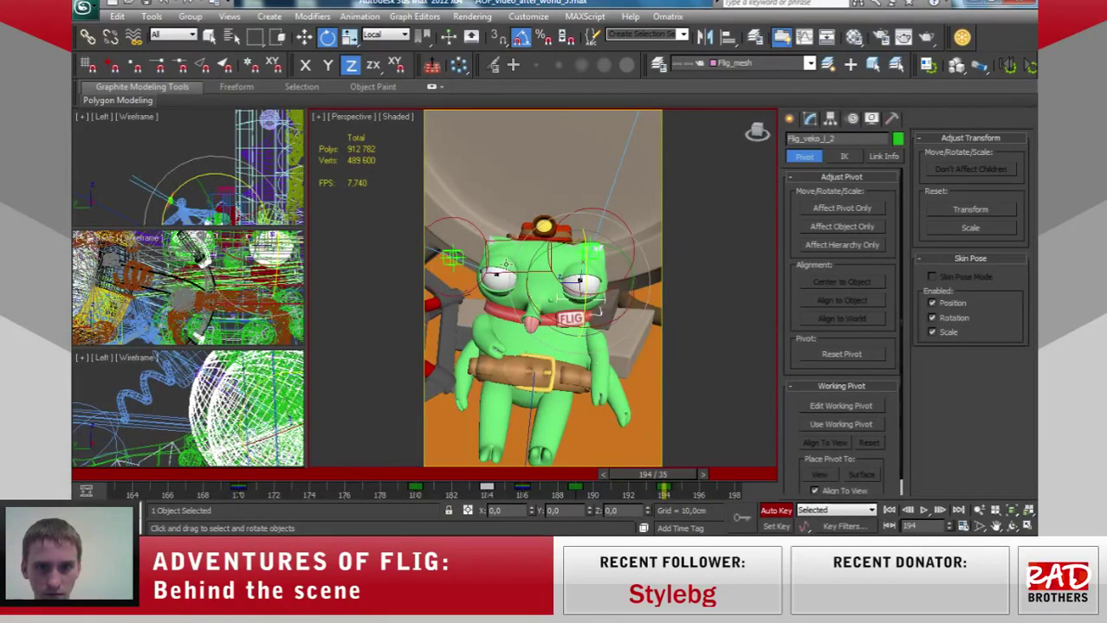
# Rotate the left eyelid -35° on Z and Flig_veko_r_1 40° on Z, then tilt -10° on Y.
pyautogui.click(505, 265)
pyautogui.moveTo(477, 267); pyautogui.dragTo(481, 243)
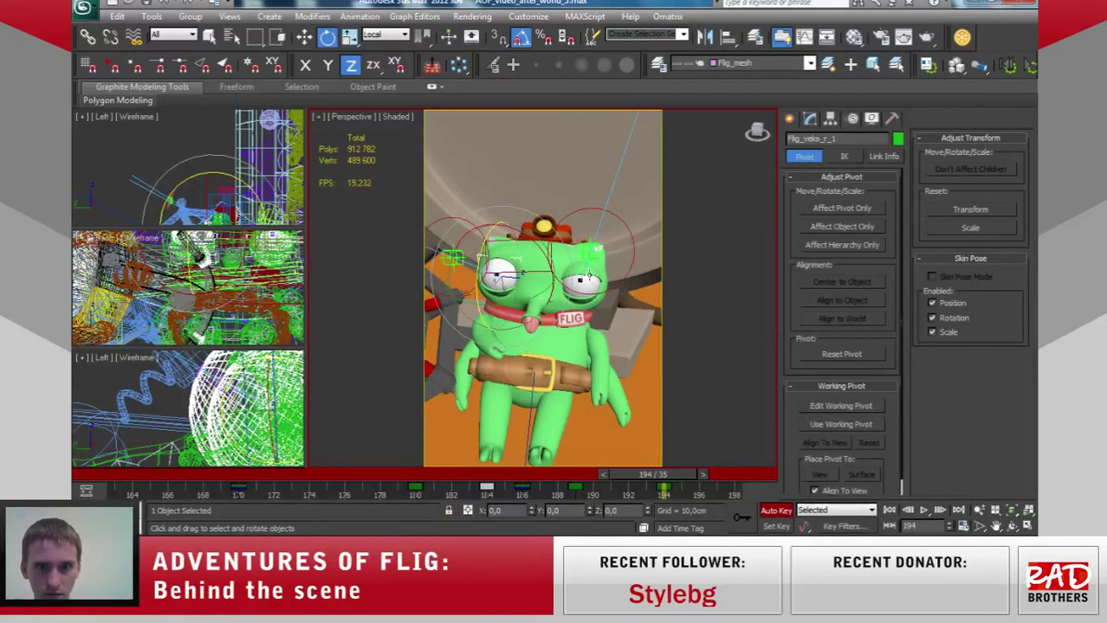
pyautogui.click(588, 272)
pyautogui.moveTo(588, 272); pyautogui.dragTo(589, 262)
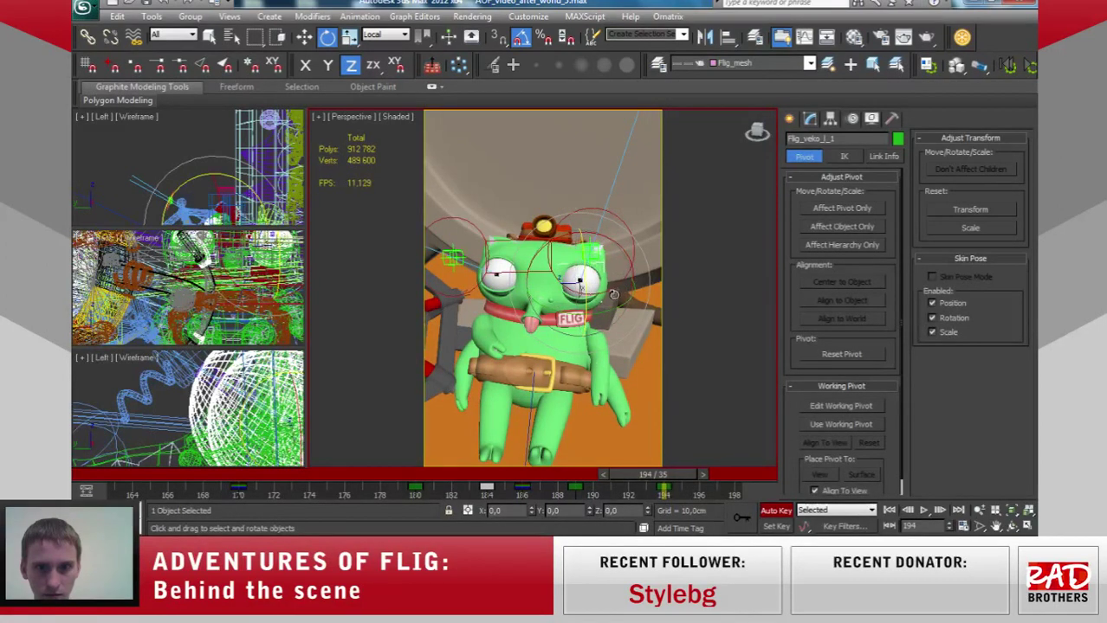
pyautogui.moveTo(607, 307); pyautogui.dragTo(613, 310)
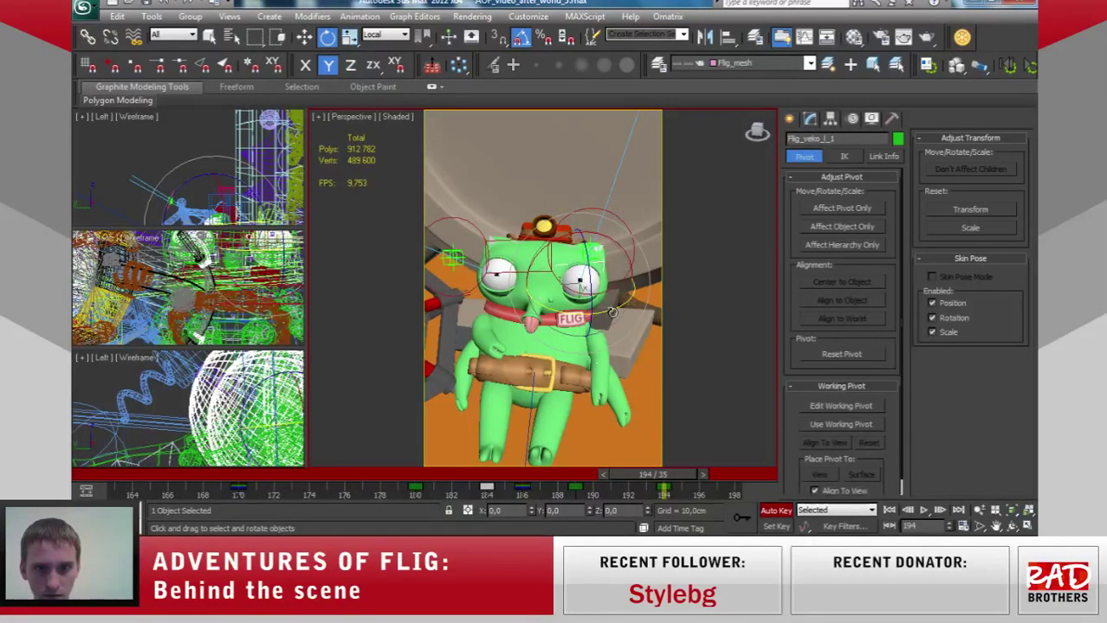
pyautogui.moveTo(665, 479)
pyautogui.mouseDown()
pyautogui.moveTo(539, 477)
pyautogui.moveTo(672, 468)
pyautogui.moveTo(636, 486)
pyautogui.moveTo(576, 485)
pyautogui.mouseUp()
pyautogui.press('e')
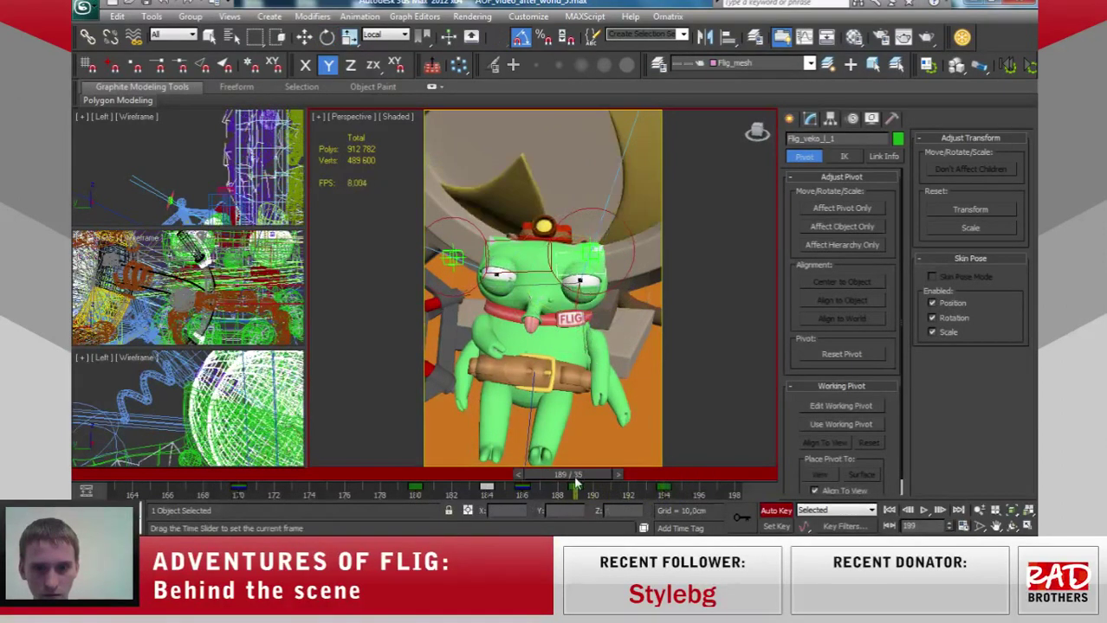
# Select the Circle018 eye control and raise it upward at about frame 190.
pyautogui.click(482, 235)
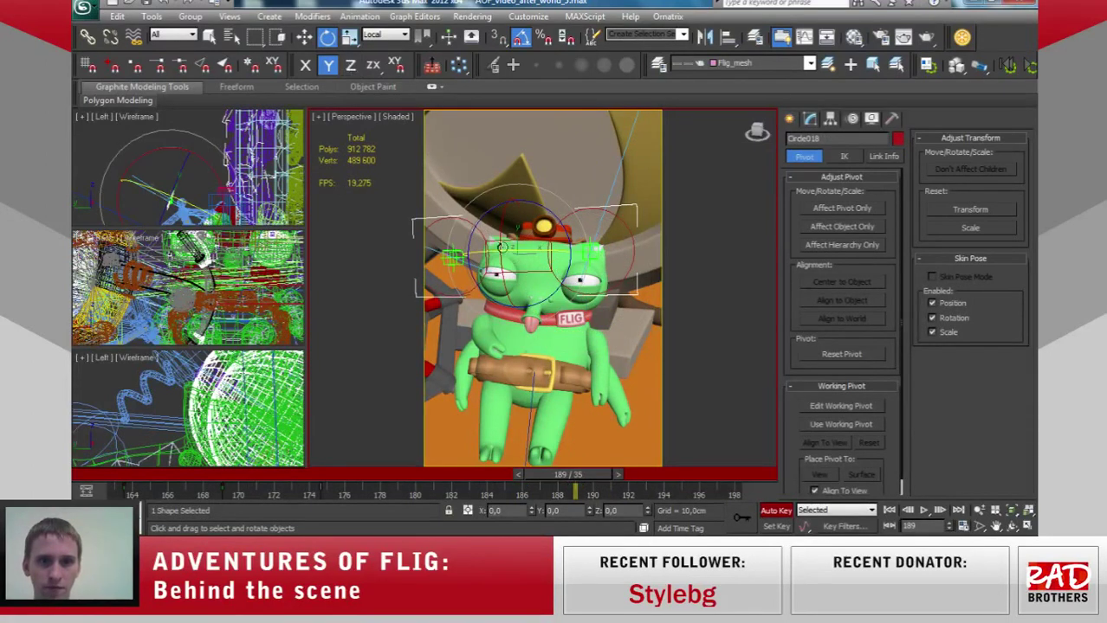
pyautogui.click(307, 37)
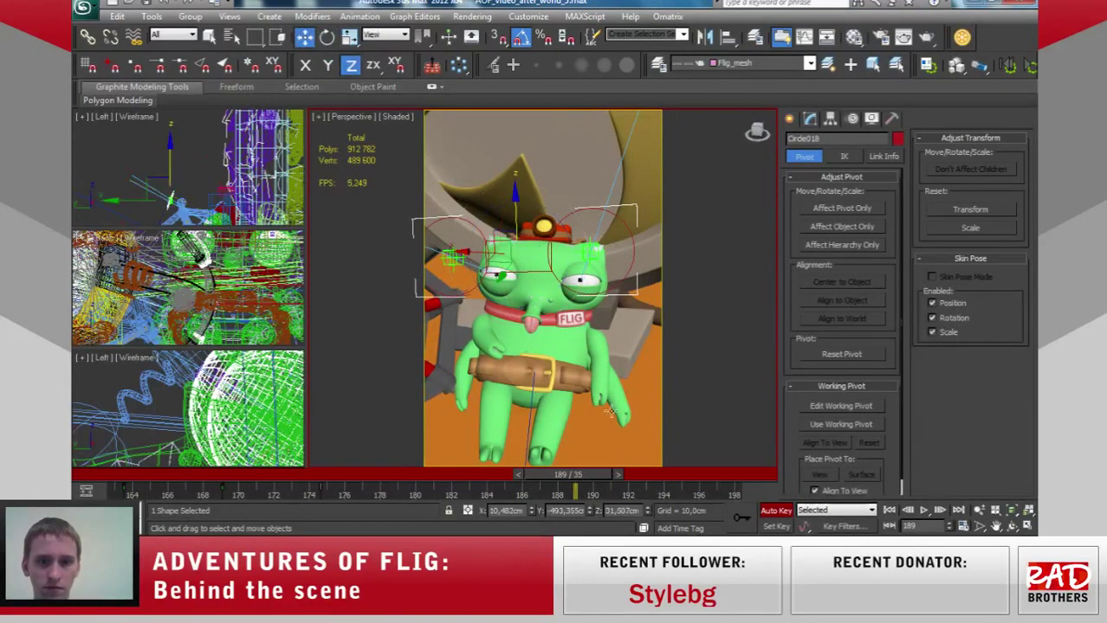
pyautogui.moveTo(571, 475); pyautogui.dragTo(509, 475)
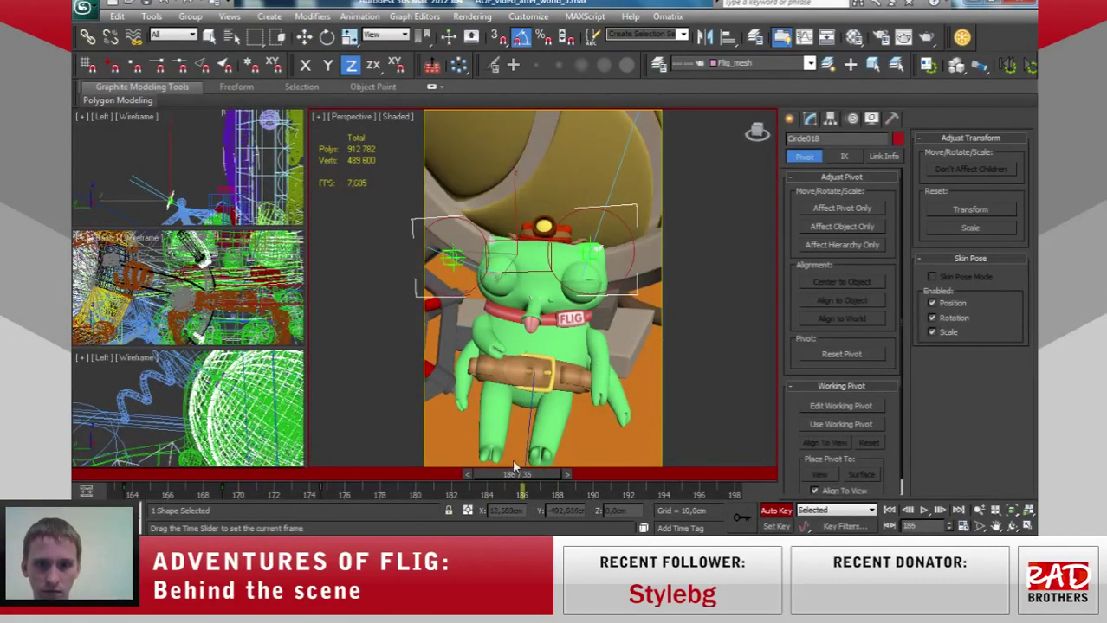
pyautogui.moveTo(536, 480); pyautogui.dragTo(606, 477)
pyautogui.moveTo(517, 209); pyautogui.dragTo(517, 130)
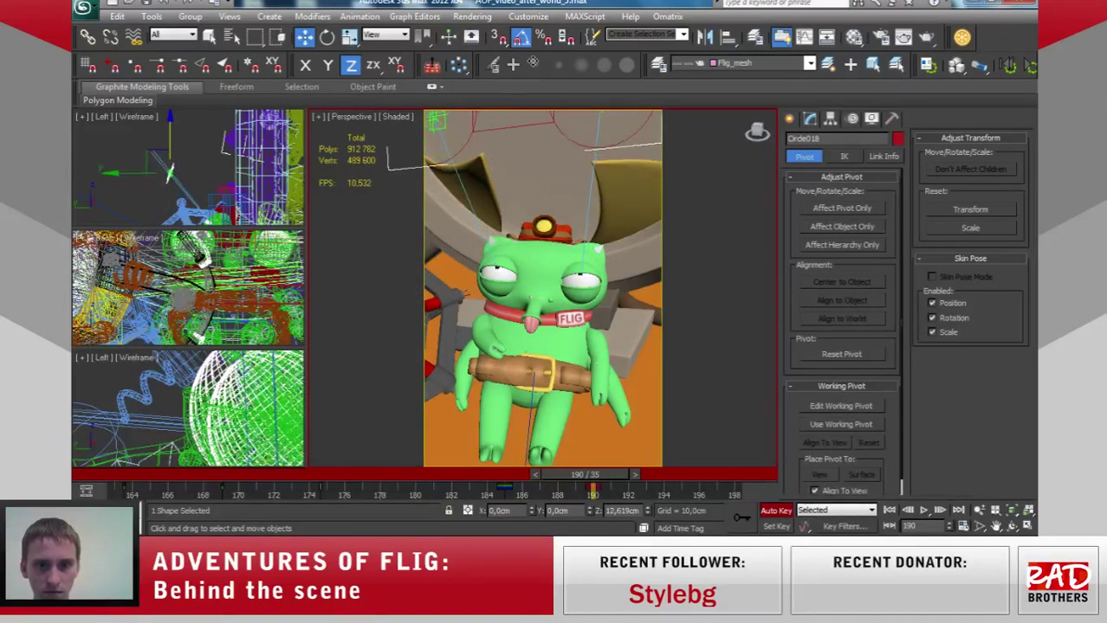
pyautogui.scroll(-3, 545, 283)
# Move to frame 194 and retime the eye control's key from frame 185 to 187.
pyautogui.moveTo(612, 479)
pyautogui.mouseDown()
pyautogui.moveTo(678, 482)
pyautogui.moveTo(615, 489)
pyautogui.mouseUp()
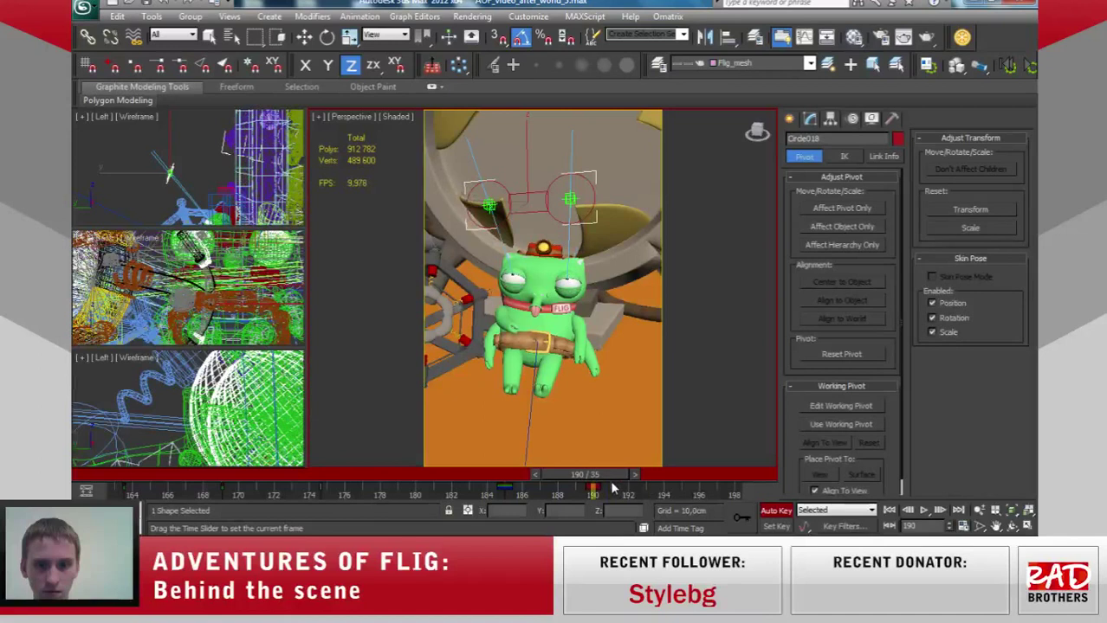
pyautogui.press('w')
pyautogui.moveTo(514, 495)
pyautogui.mouseDown()
pyautogui.moveTo(630, 491)
pyautogui.moveTo(595, 472)
pyautogui.moveTo(702, 465)
pyautogui.moveTo(564, 481)
pyautogui.moveTo(643, 492)
pyautogui.mouseUp()
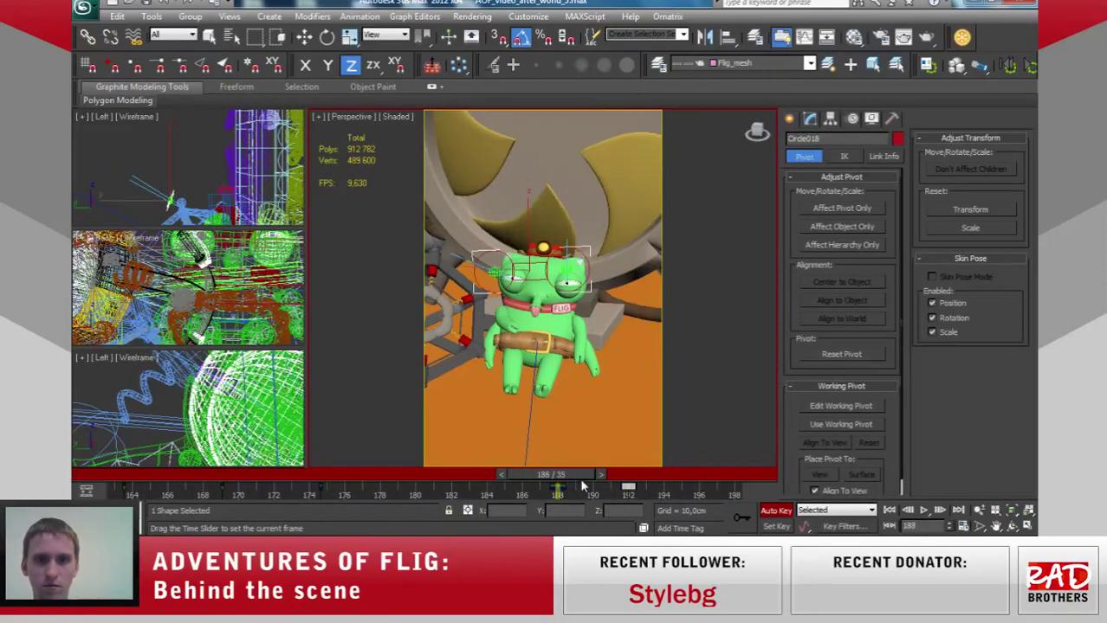
pyautogui.press('w')
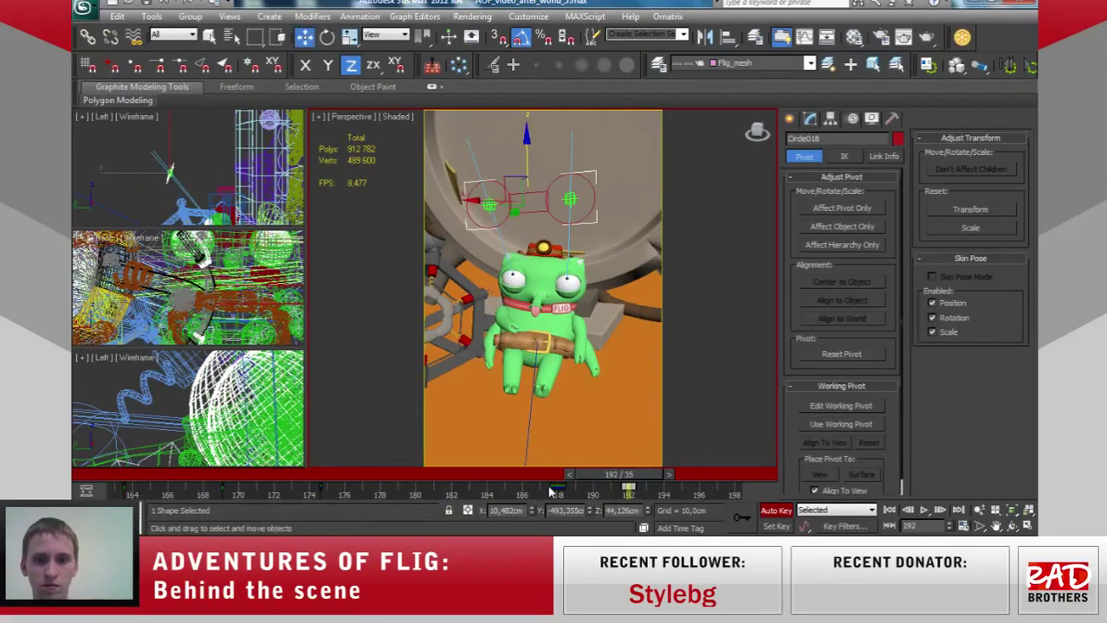
# Review frames 186–196, then slide the eye control along Y at frame 194.
pyautogui.moveTo(630, 491); pyautogui.dragTo(511, 478)
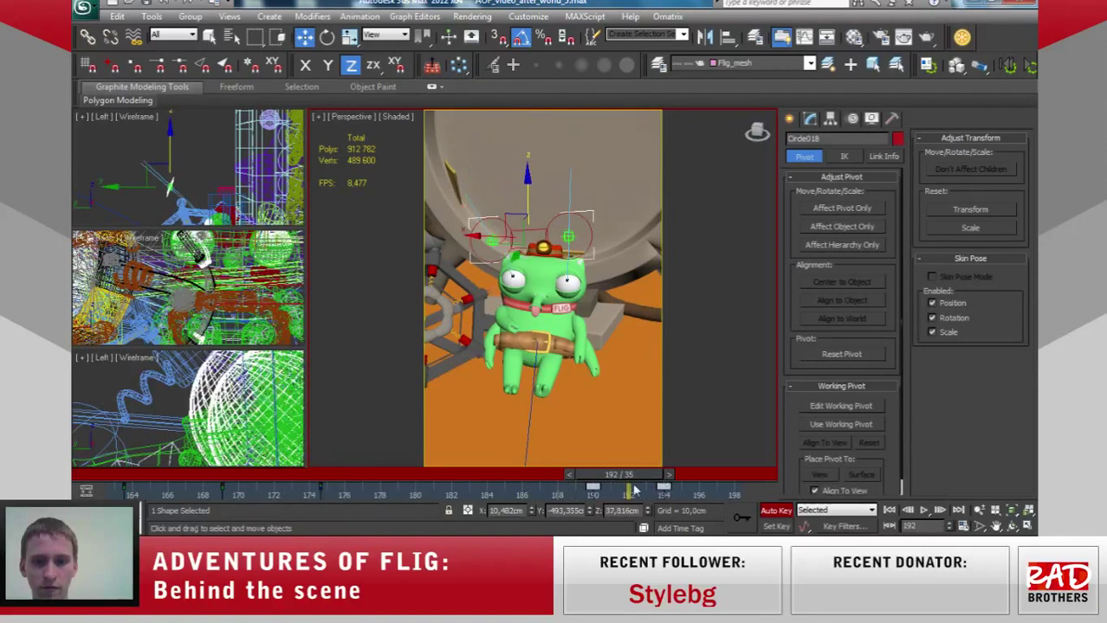
pyautogui.moveTo(426, 475); pyautogui.dragTo(702, 464)
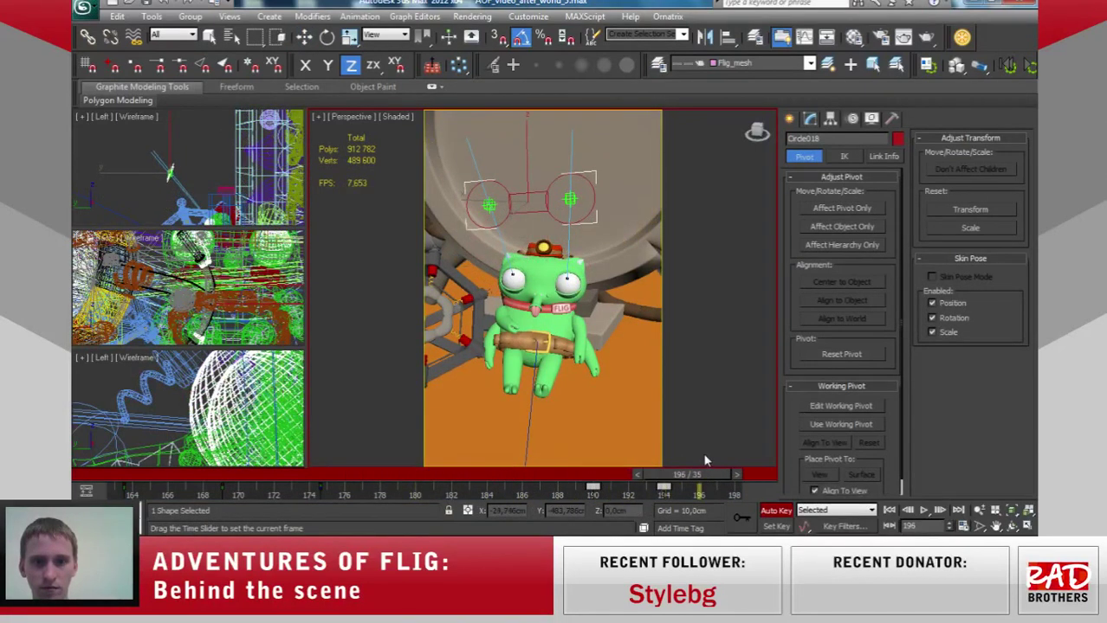
pyautogui.moveTo(705, 461); pyautogui.dragTo(673, 473)
pyautogui.press('w')
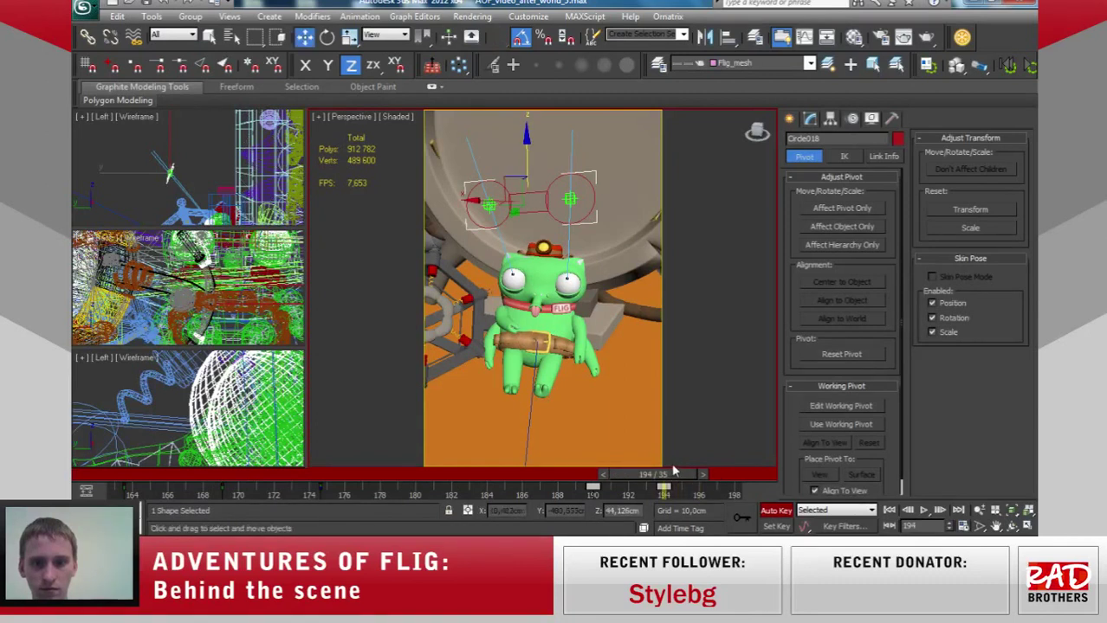
pyautogui.keyDown('alt'); pyautogui.moveTo(601, 305); pyautogui.dragTo(537, 198, button='middle'); pyautogui.keyUp('alt')
pyautogui.moveTo(489, 201); pyautogui.dragTo(537, 209)
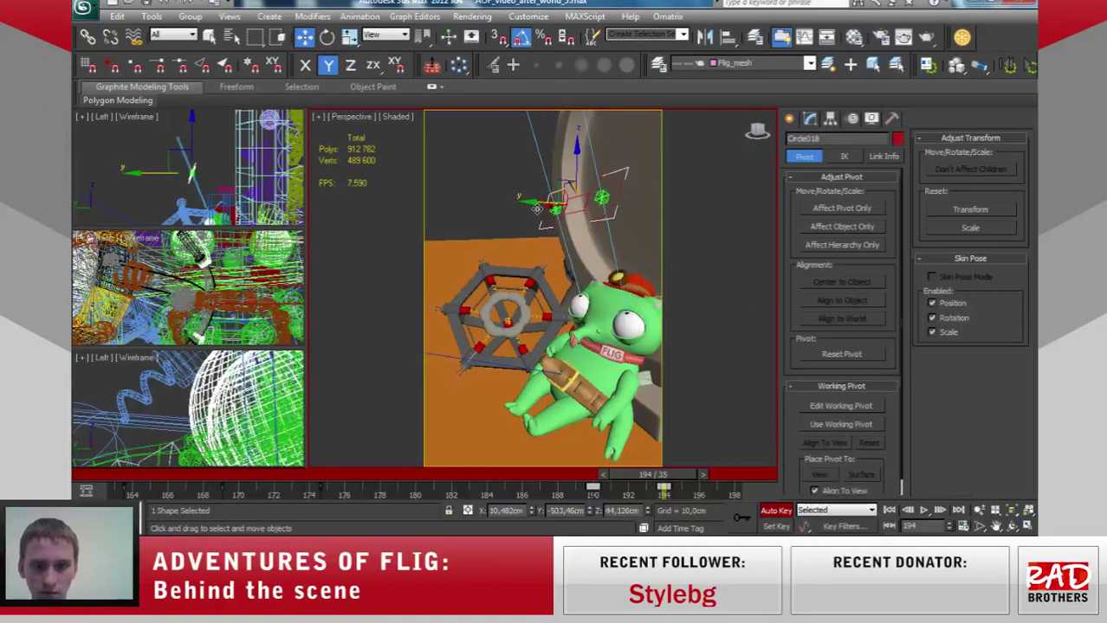
# View the scene through Camera001 and review the shot from earlier frames.
pyautogui.press('c')
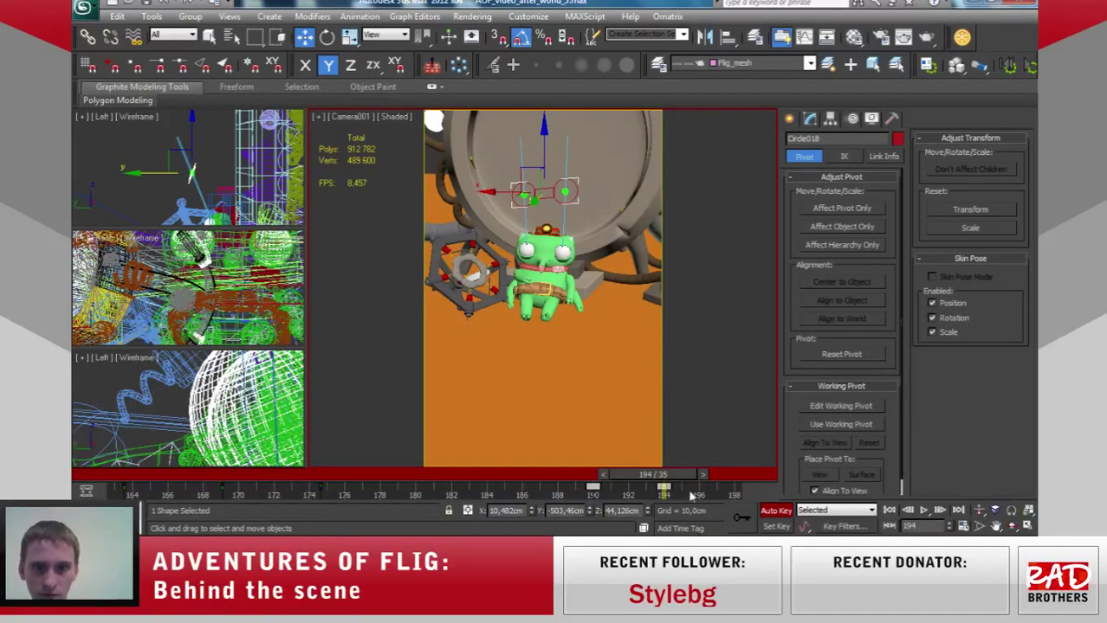
pyautogui.moveTo(689, 478)
pyautogui.mouseDown()
pyautogui.moveTo(514, 492)
pyautogui.moveTo(710, 476)
pyautogui.mouseUp()
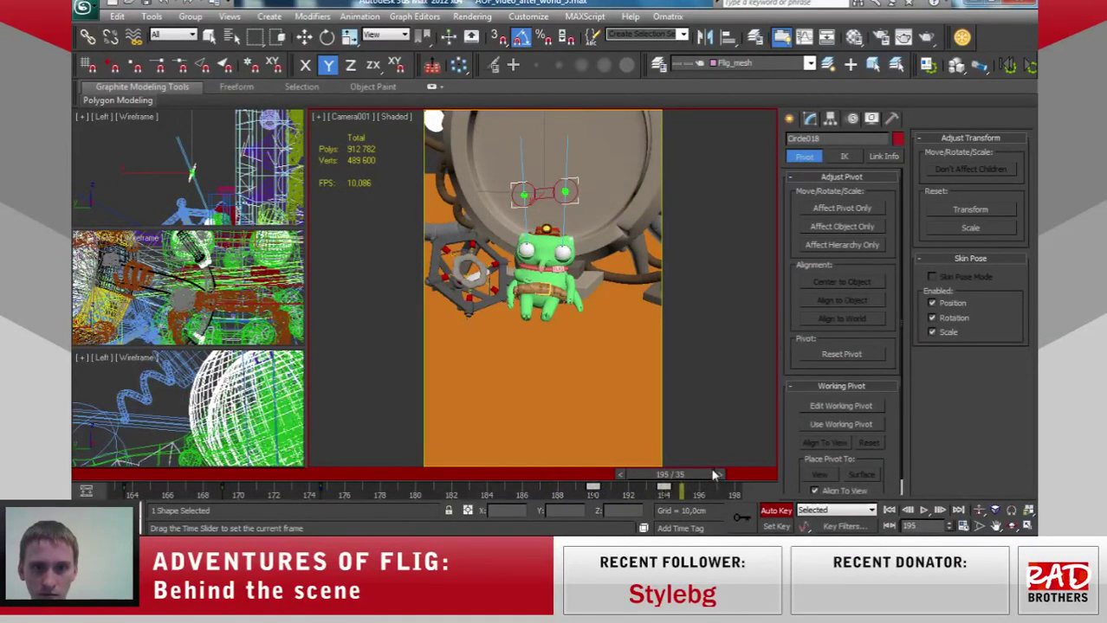
pyautogui.moveTo(710, 474)
pyautogui.mouseDown()
pyautogui.moveTo(390, 473)
pyautogui.moveTo(651, 448)
pyautogui.moveTo(710, 430)
pyautogui.mouseUp()
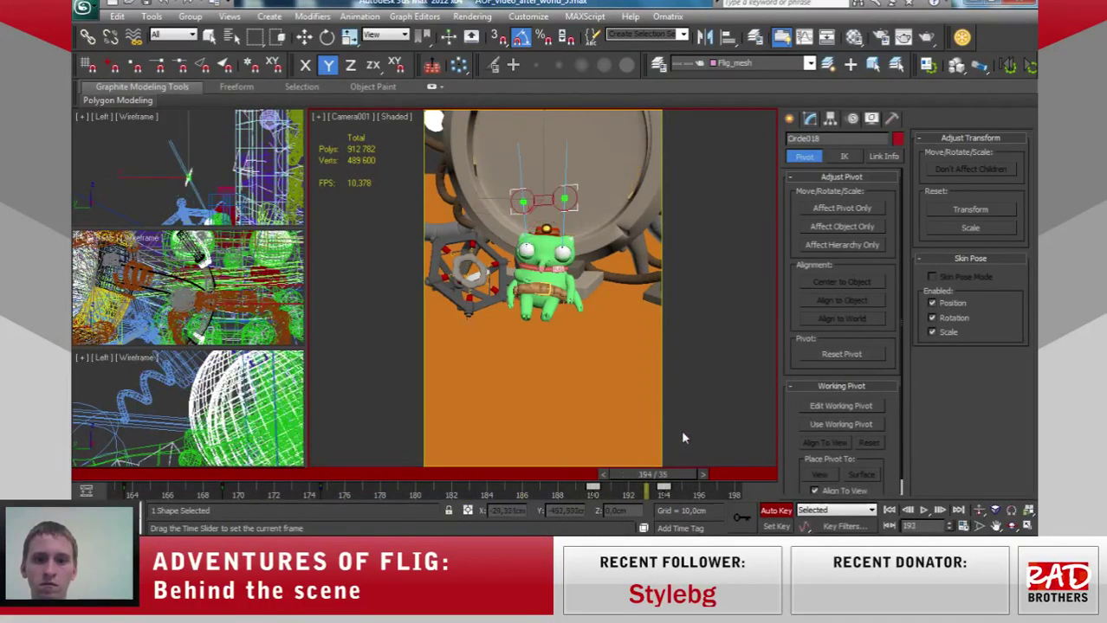
pyautogui.press('w')
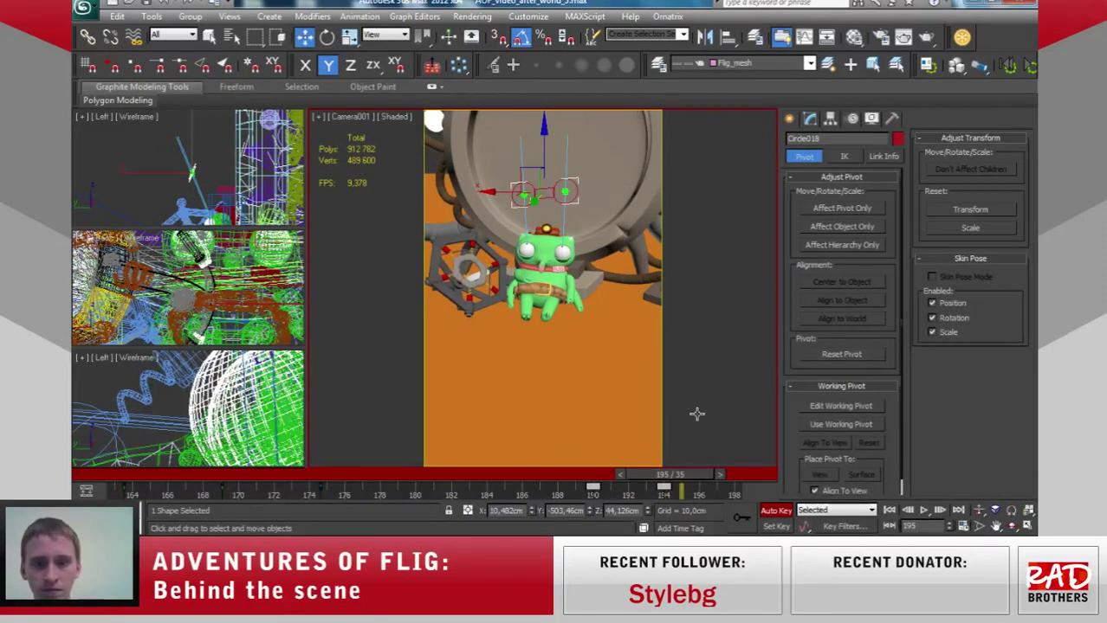
# Restrict selection to bones and pick Flig's arm bone ruka1 for rotating.
pyautogui.click(174, 35)
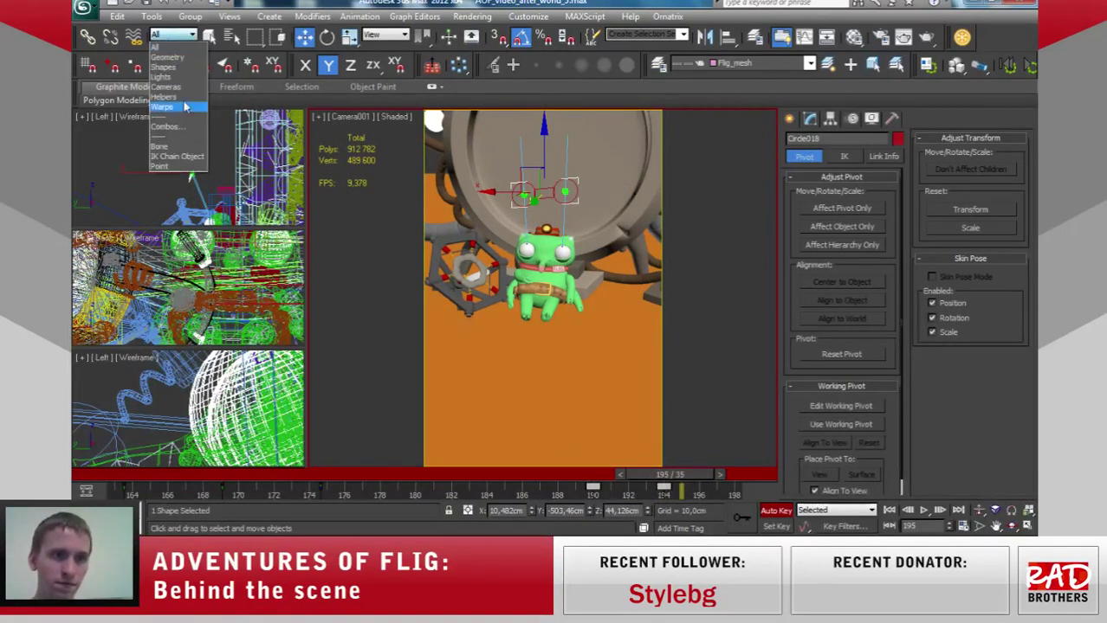
pyautogui.click(179, 149)
pyautogui.press('e')
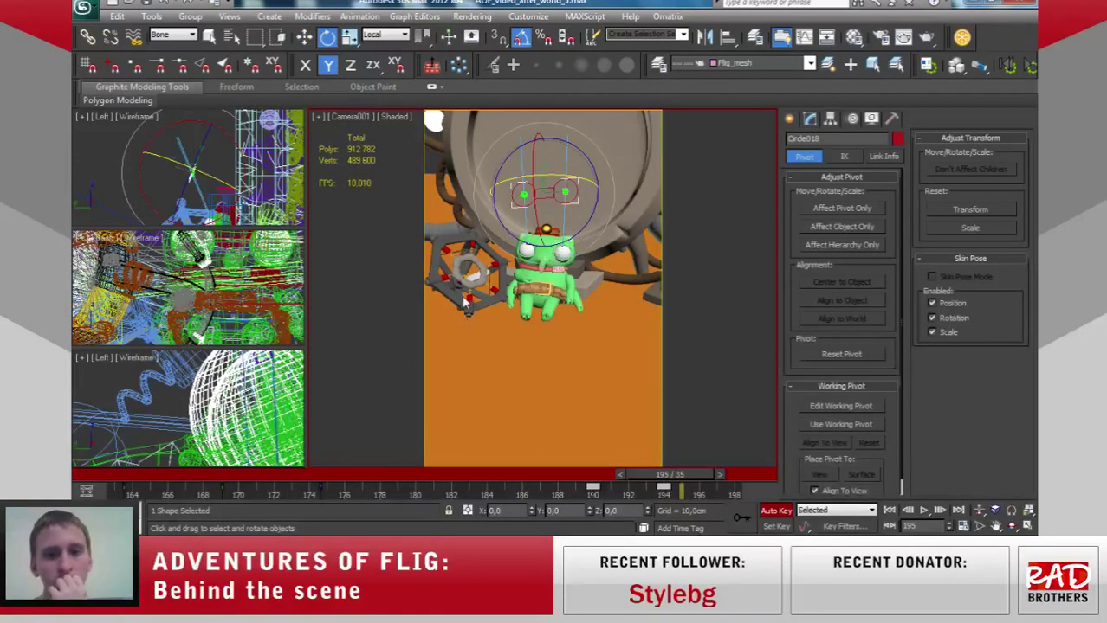
pyautogui.click(517, 272)
# At frame 194, rotate ruka1 35° on Y, -20° on Z, then 15° on Y.
pyautogui.moveTo(638, 478)
pyautogui.mouseDown()
pyautogui.moveTo(521, 509)
pyautogui.moveTo(575, 504)
pyautogui.mouseUp()
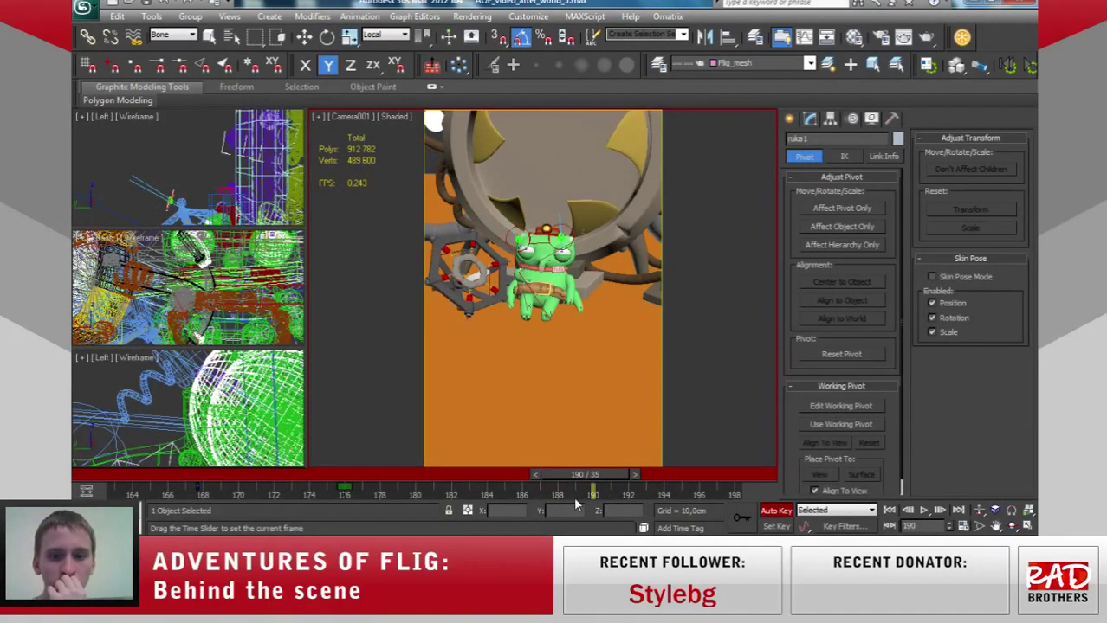
pyautogui.moveTo(576, 503); pyautogui.dragTo(595, 498)
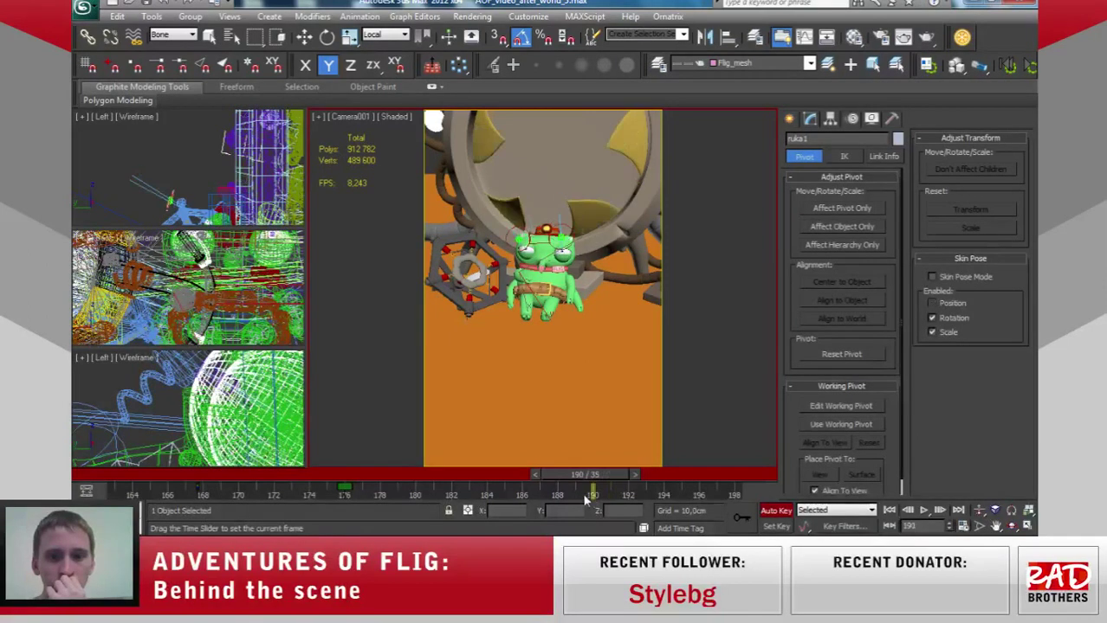
pyautogui.press('e')
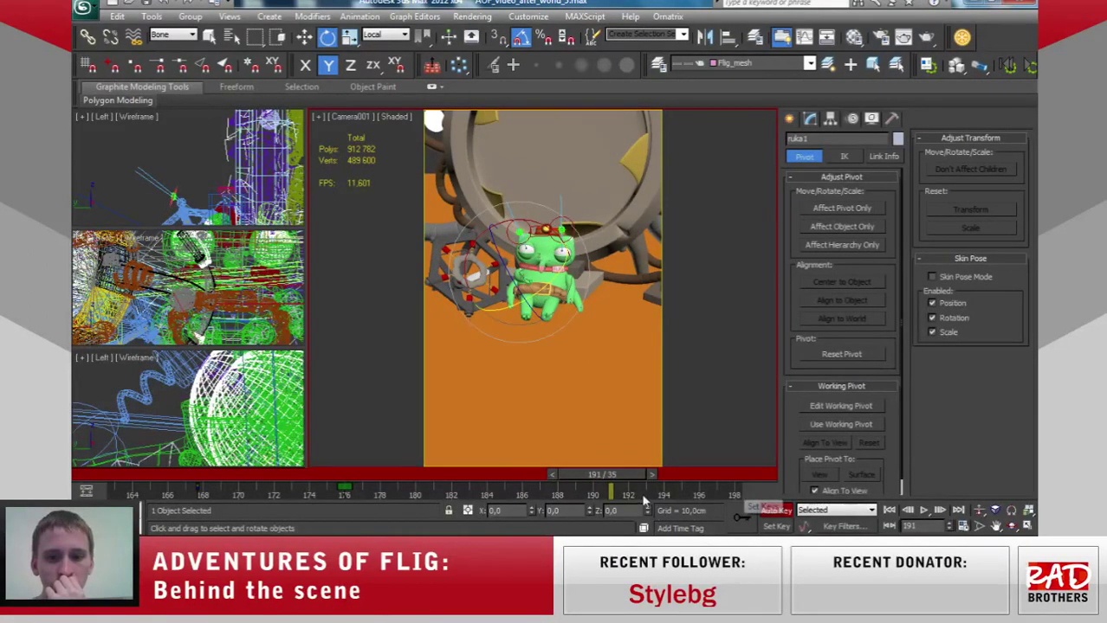
pyautogui.press(',')
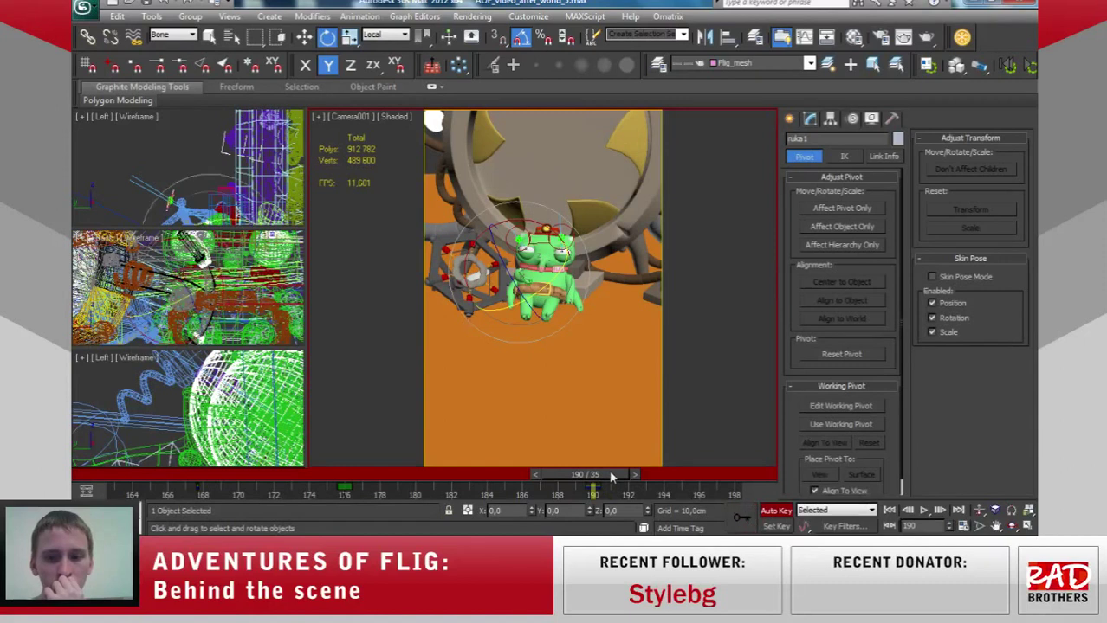
pyautogui.moveTo(608, 472); pyautogui.dragTo(670, 475)
pyautogui.press('e')
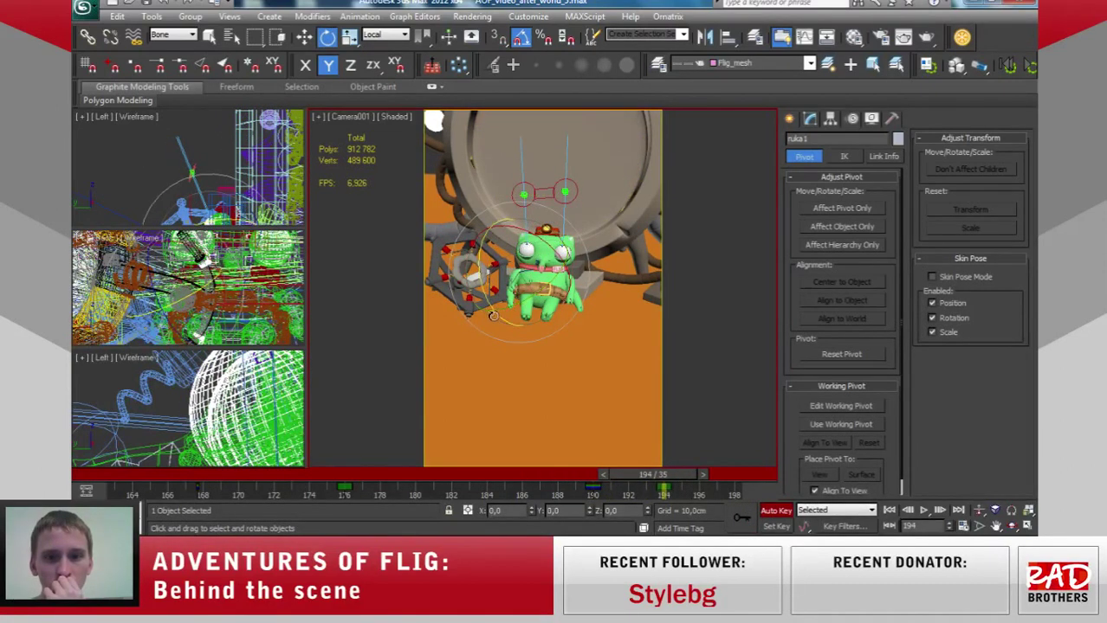
pyautogui.moveTo(530, 303); pyautogui.dragTo(507, 320)
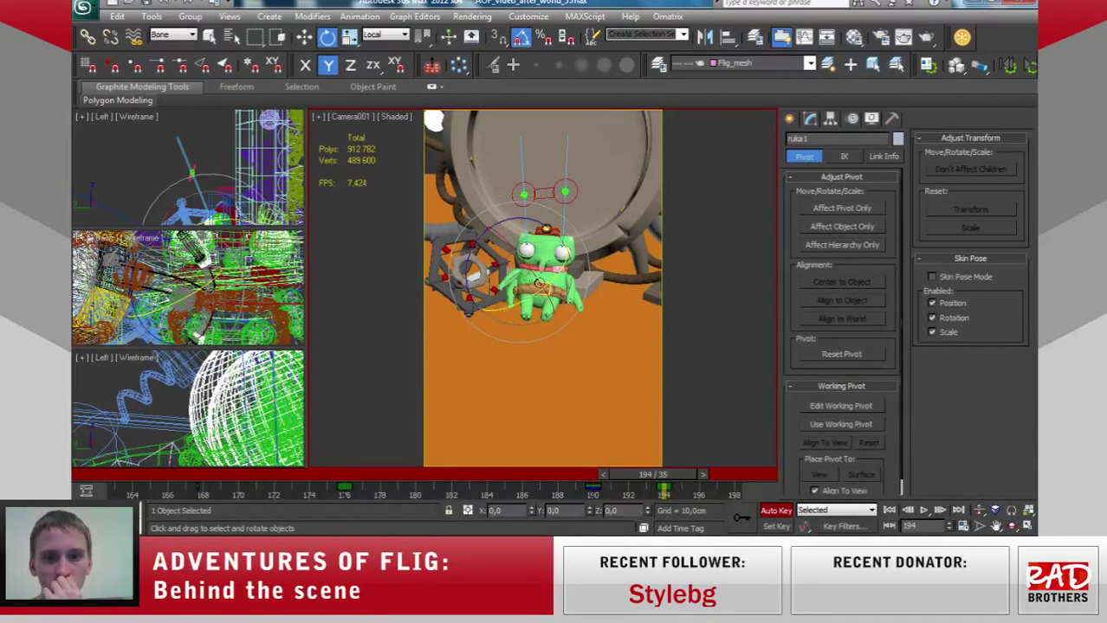
pyautogui.moveTo(474, 284); pyautogui.dragTo(487, 272)
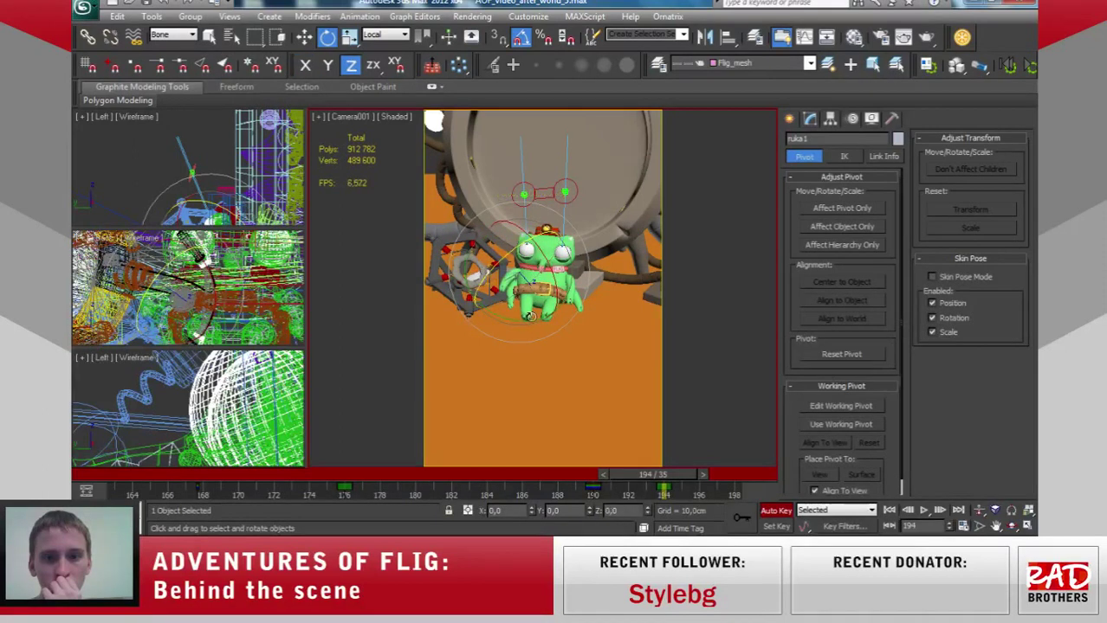
pyautogui.moveTo(534, 320); pyautogui.dragTo(528, 324)
# Check the arm pose at frame 192 and tilt the arm further.
pyautogui.moveTo(678, 477)
pyautogui.mouseDown()
pyautogui.moveTo(654, 485)
pyautogui.moveTo(683, 494)
pyautogui.mouseUp()
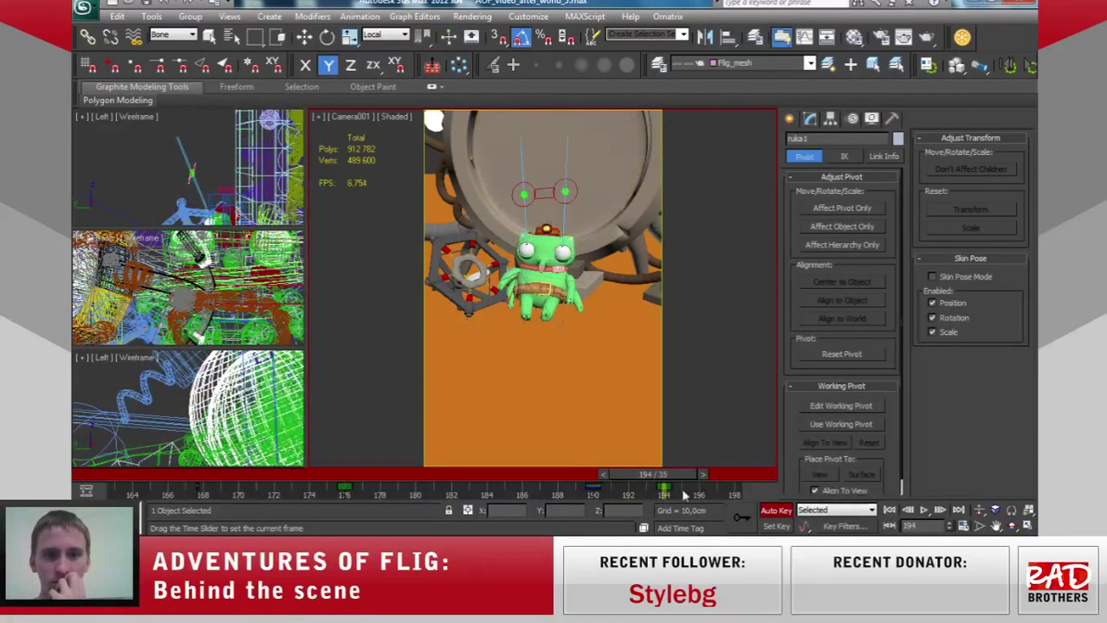
pyautogui.press('e')
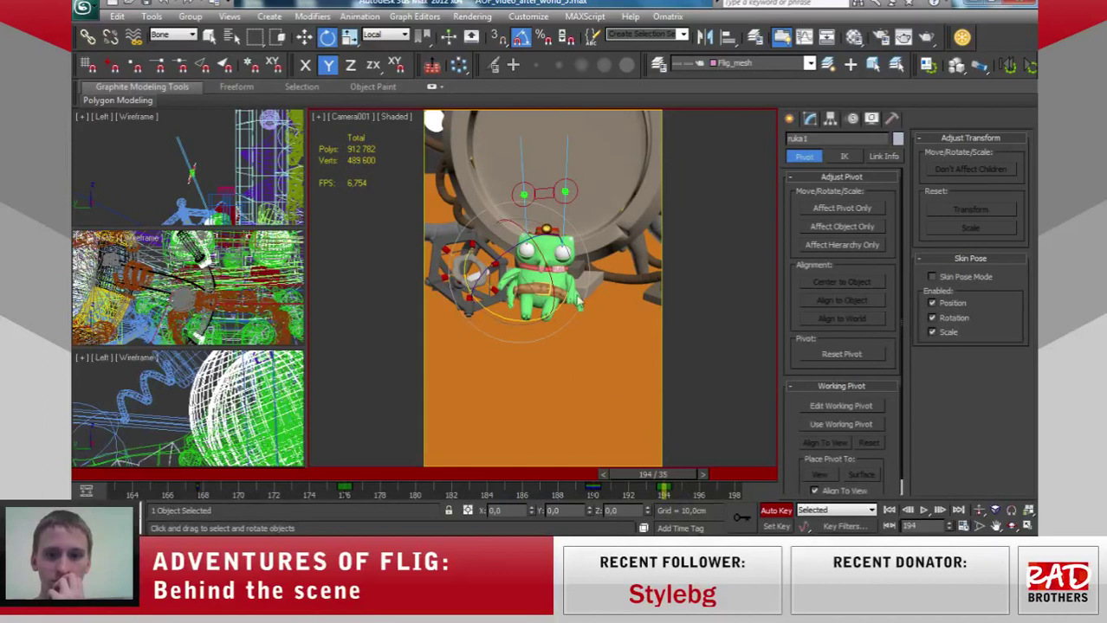
pyautogui.moveTo(569, 280); pyautogui.dragTo(600, 346)
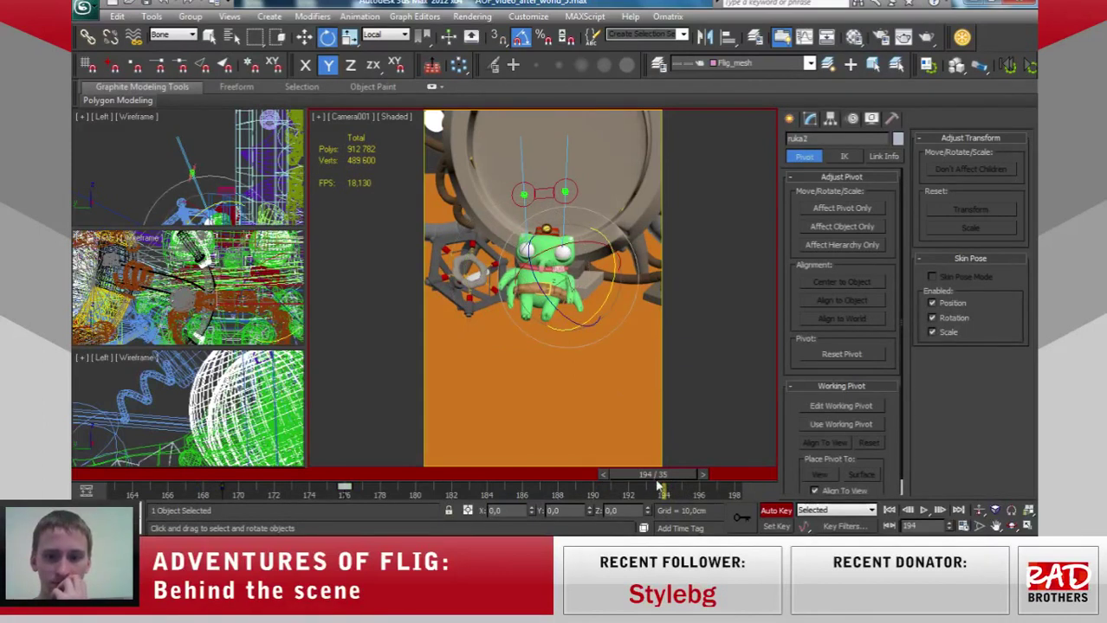
# At frame 194, rotate the ruka2 arm bone -70° on X and -25° on Z.
pyautogui.moveTo(660, 490); pyautogui.dragTo(592, 482)
pyautogui.press('e')
pyautogui.moveTo(629, 490); pyautogui.dragTo(674, 472)
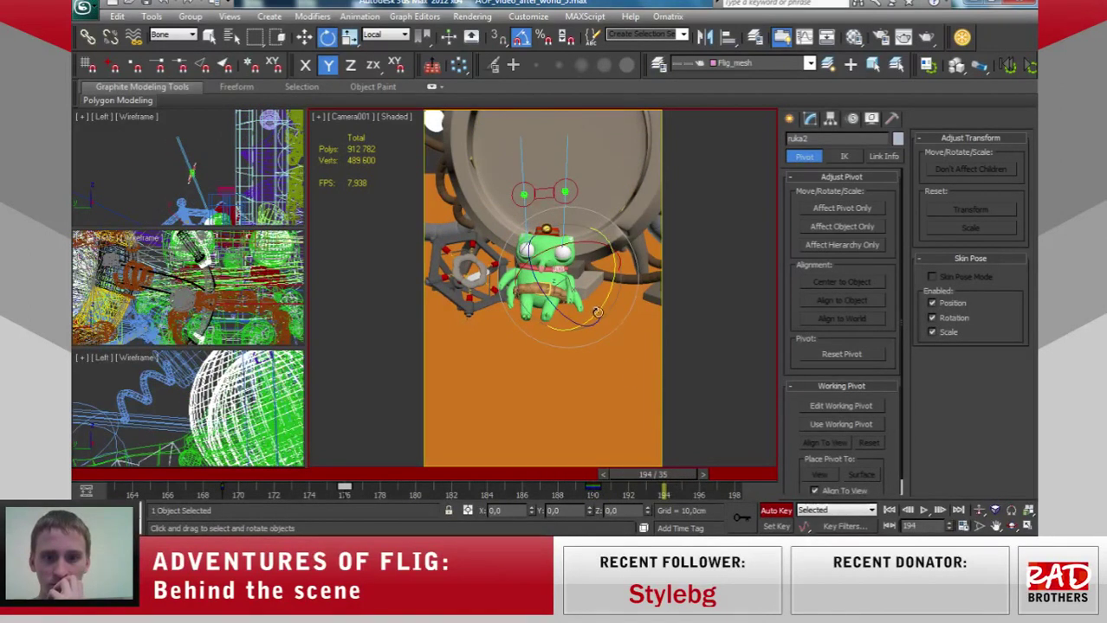
pyautogui.moveTo(599, 309)
pyautogui.mouseDown()
pyautogui.moveTo(612, 292)
pyautogui.moveTo(588, 303)
pyautogui.mouseUp()
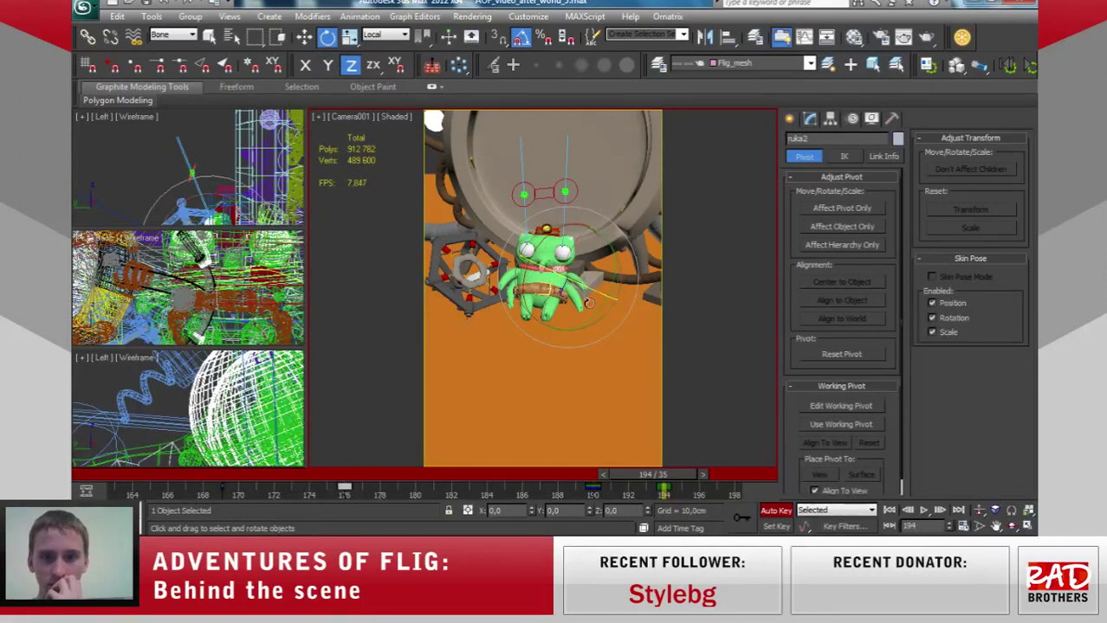
pyautogui.moveTo(557, 229); pyautogui.dragTo(616, 231)
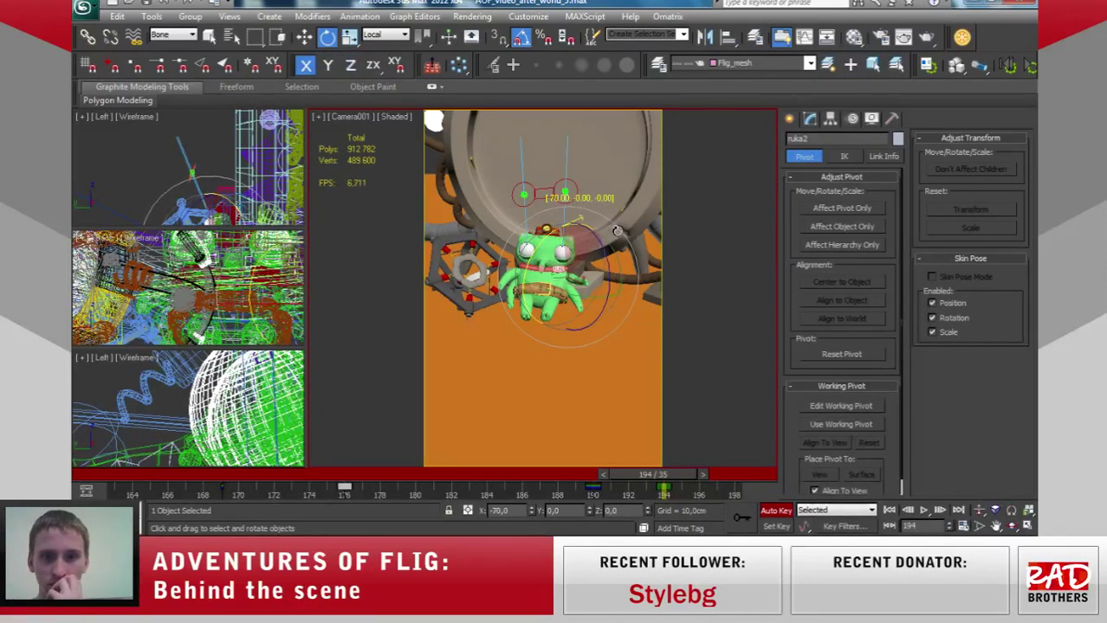
pyautogui.moveTo(602, 276)
pyautogui.mouseDown()
pyautogui.moveTo(610, 293)
pyautogui.moveTo(597, 316)
pyautogui.mouseUp()
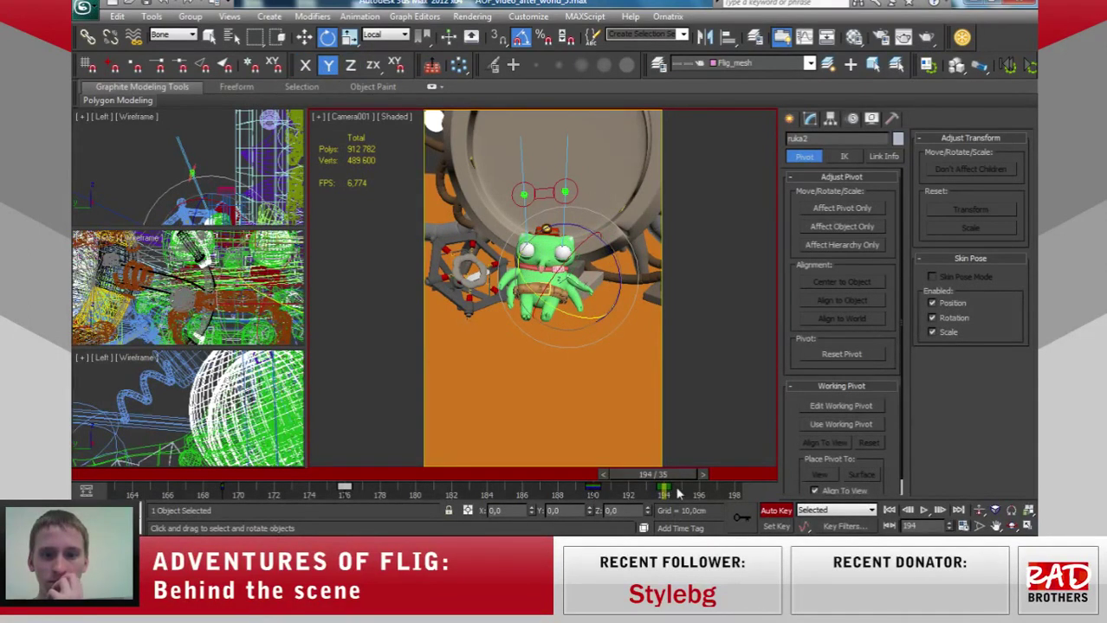
# Review frames 188–189, rotate ruka2 -35° on X, and scrub through to frame 196.
pyautogui.moveTo(675, 474)
pyautogui.mouseDown()
pyautogui.moveTo(574, 488)
pyautogui.moveTo(716, 484)
pyautogui.mouseUp()
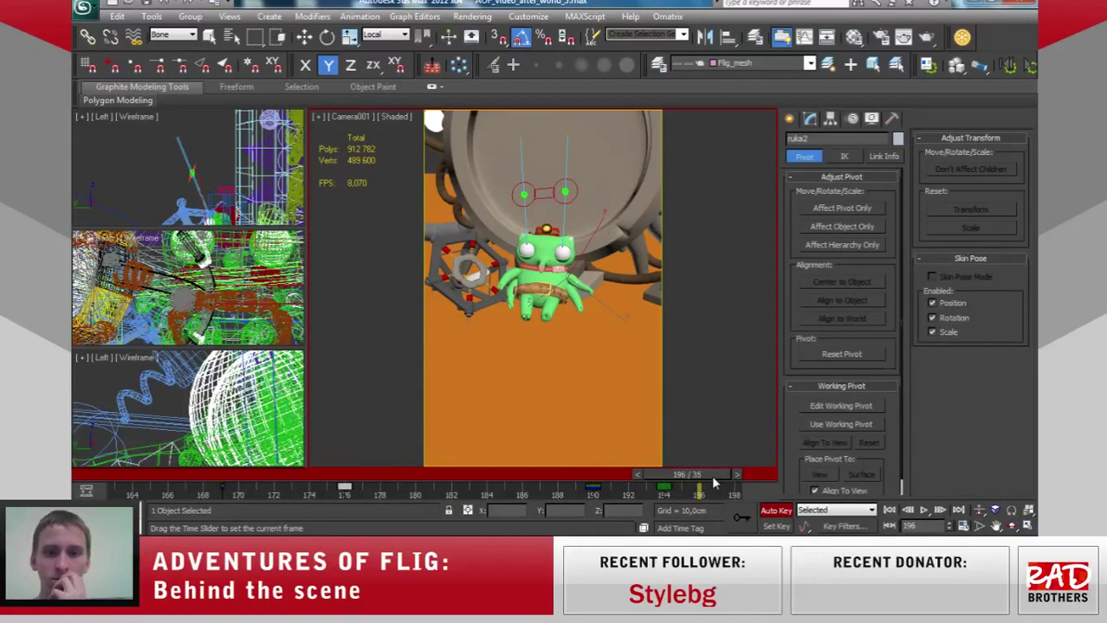
pyautogui.moveTo(713, 476)
pyautogui.mouseDown()
pyautogui.moveTo(597, 485)
pyautogui.moveTo(679, 494)
pyautogui.mouseUp()
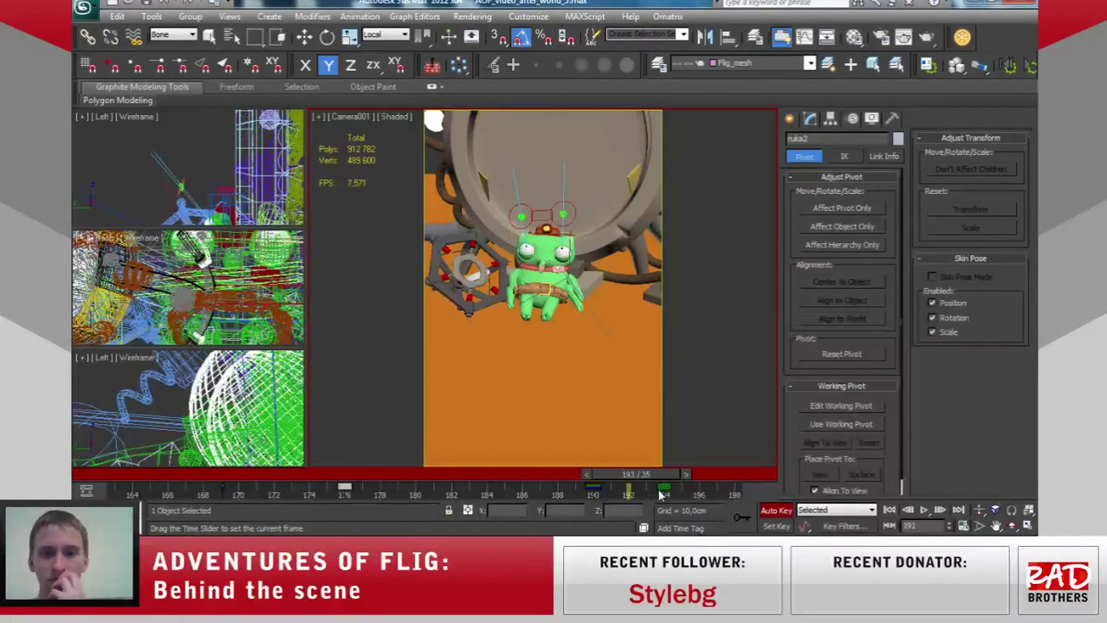
pyautogui.press('e')
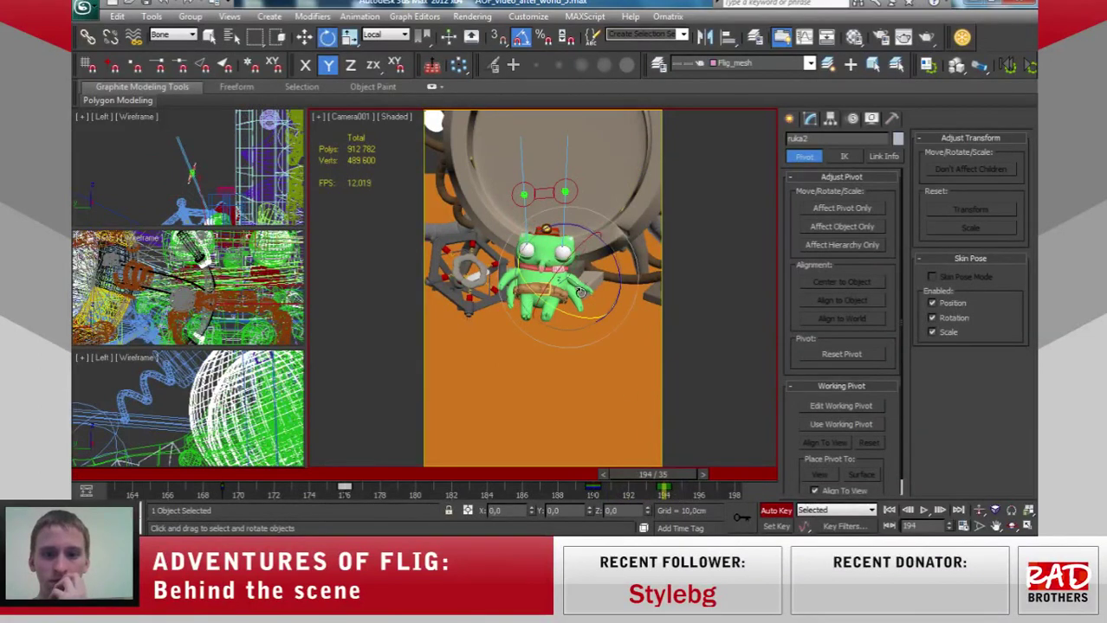
pyautogui.moveTo(561, 260)
pyautogui.mouseDown()
pyautogui.moveTo(644, 228)
pyautogui.moveTo(610, 250)
pyautogui.mouseUp()
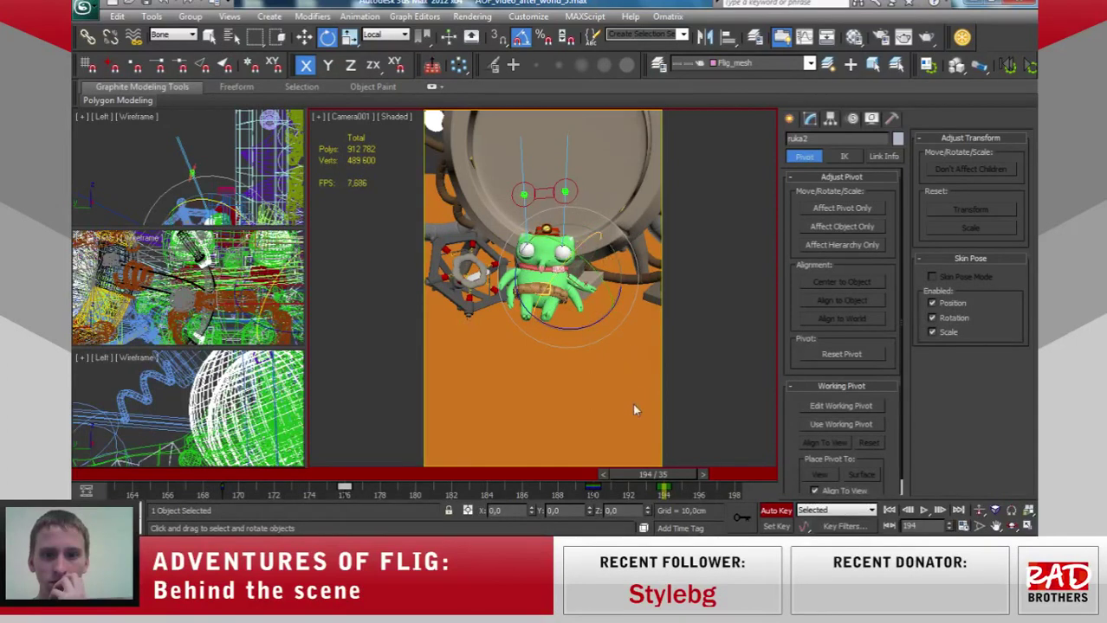
pyautogui.moveTo(661, 488)
pyautogui.mouseDown()
pyautogui.moveTo(565, 493)
pyautogui.moveTo(690, 494)
pyautogui.mouseUp()
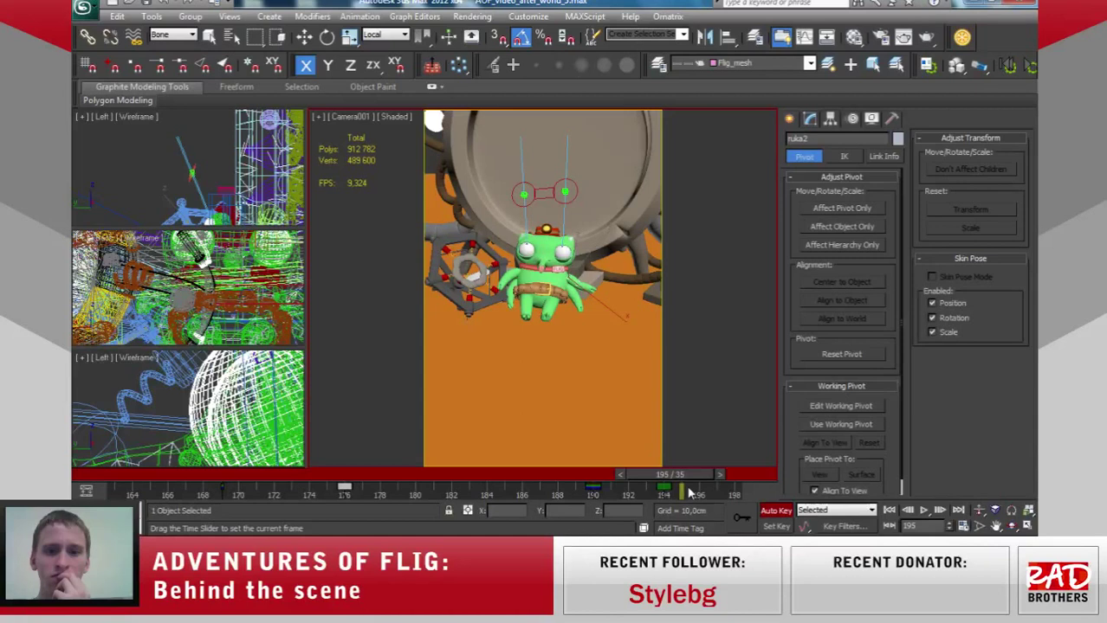
pyautogui.moveTo(690, 493)
pyautogui.mouseDown()
pyautogui.moveTo(594, 499)
pyautogui.moveTo(723, 488)
pyautogui.moveTo(631, 491)
pyautogui.moveTo(383, 463)
pyautogui.moveTo(164, 469)
pyautogui.moveTo(213, 469)
pyautogui.mouseUp()
# Render an animated preview of frames 163–198 from Camera001, watch it, and close the player.
pyautogui.press('e')
pyautogui.click(326, 117)
pyautogui.moveTo(370, 265)
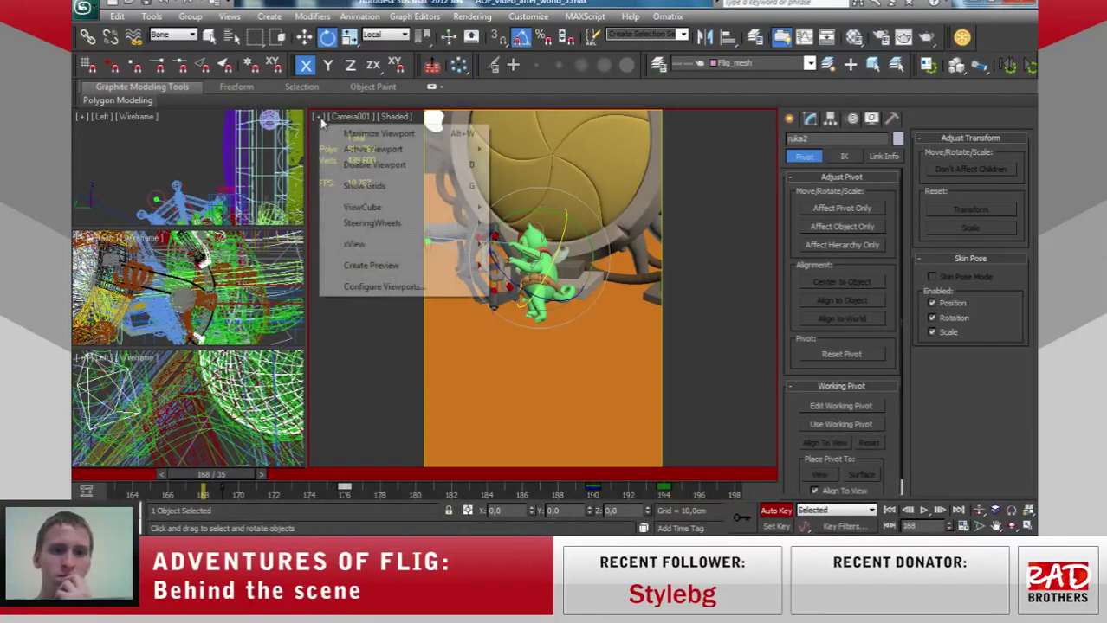
pyautogui.click(581, 284)
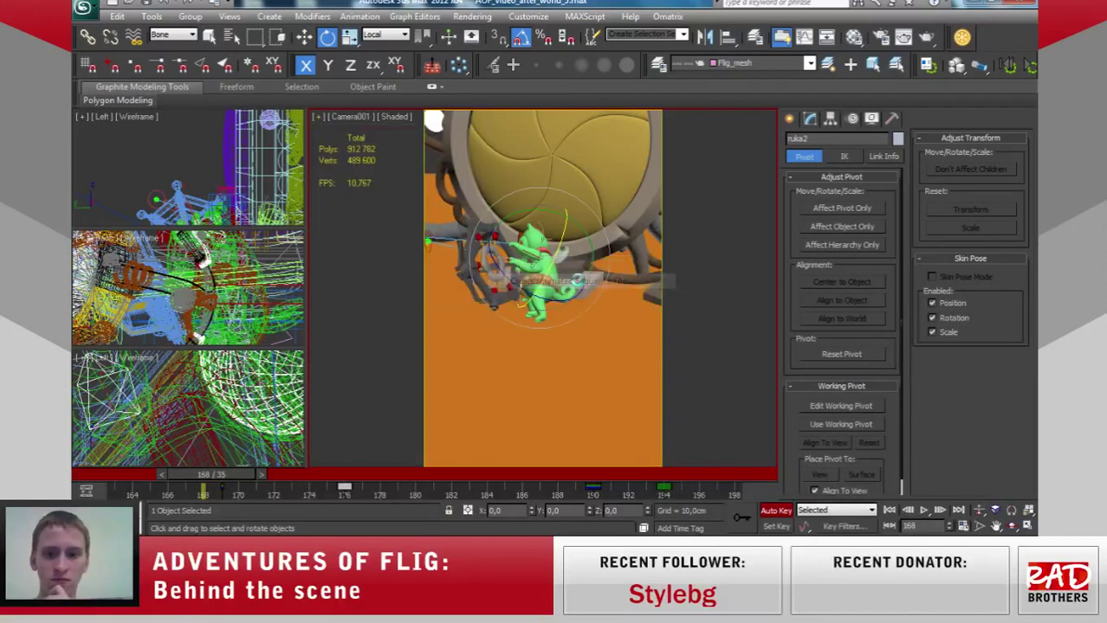
pyautogui.moveTo(553, 133); pyautogui.dragTo(555, 13)
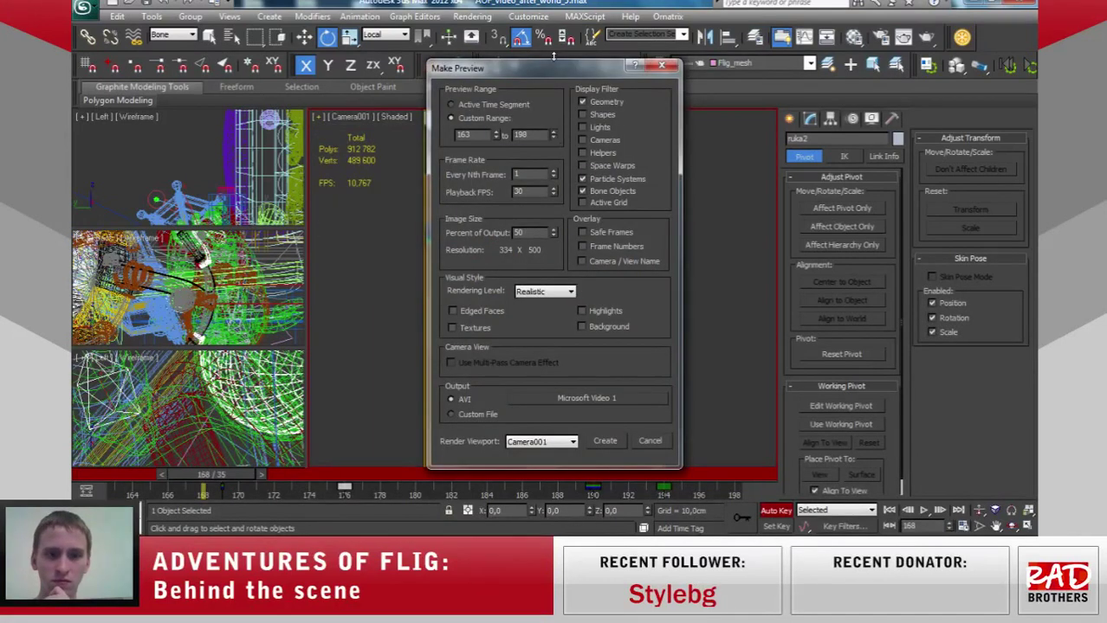
pyautogui.click(606, 441)
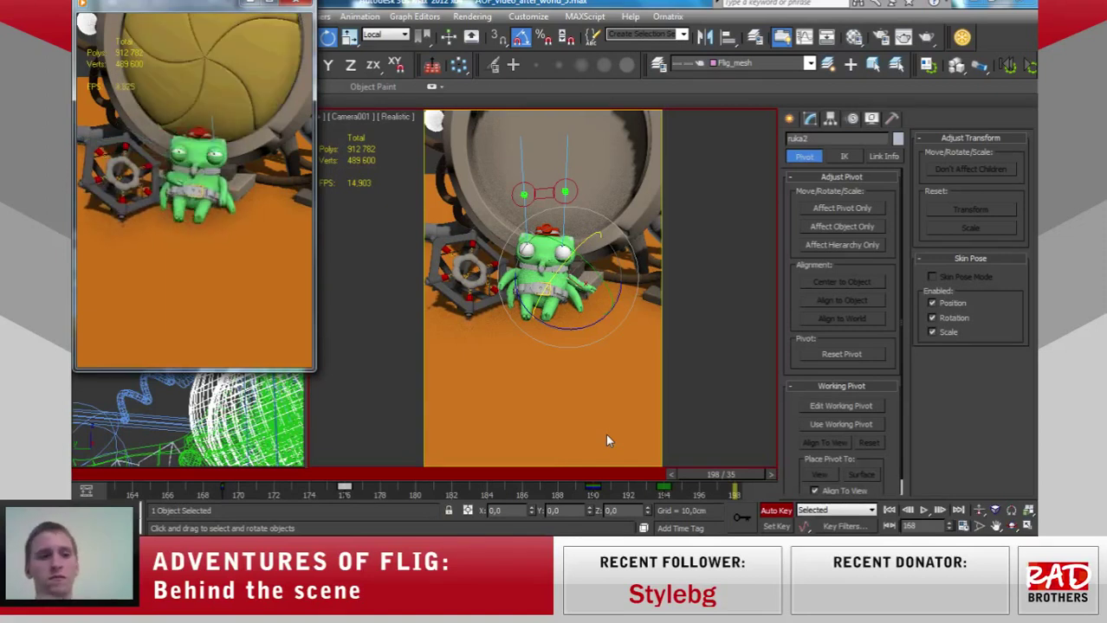
pyautogui.hotkey('shift', 'F3')
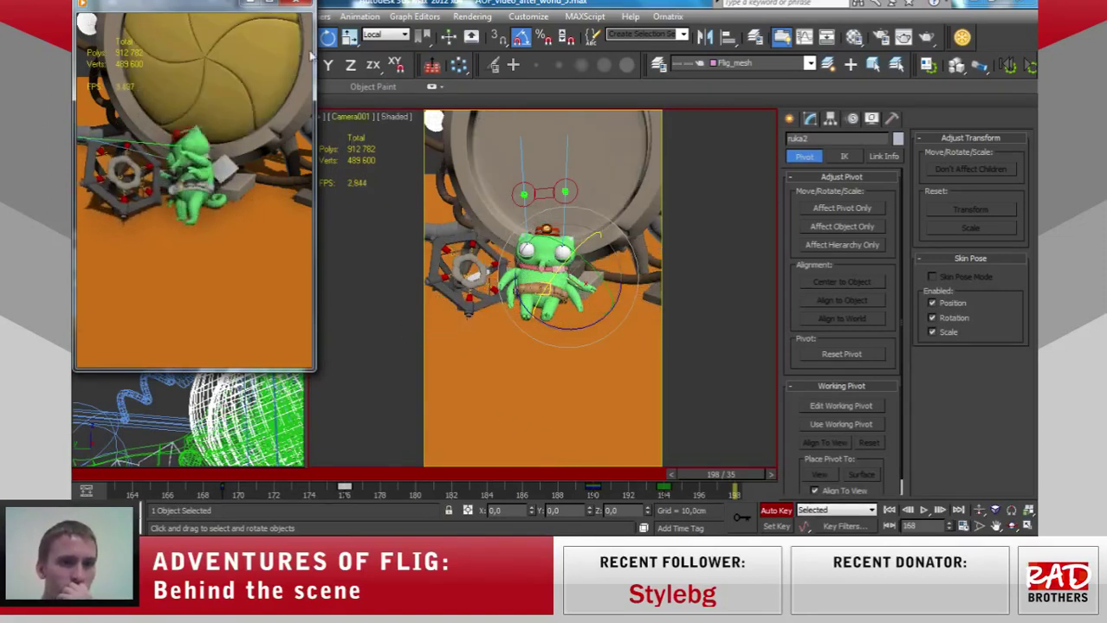
pyautogui.click(295, 3)
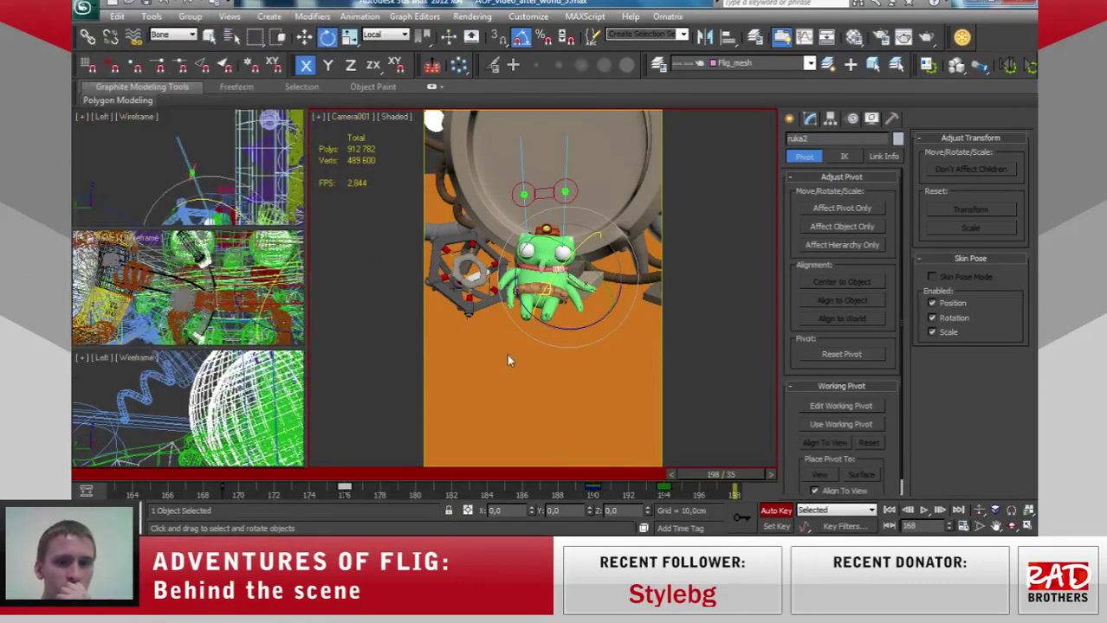
# Rotate ruka2 -15° on Y at frame 194, cancel the extra rotation, and check frame 193.
pyautogui.moveTo(743, 472)
pyautogui.mouseDown()
pyautogui.moveTo(611, 489)
pyautogui.moveTo(578, 472)
pyautogui.moveTo(655, 472)
pyautogui.mouseUp()
pyautogui.press('e')
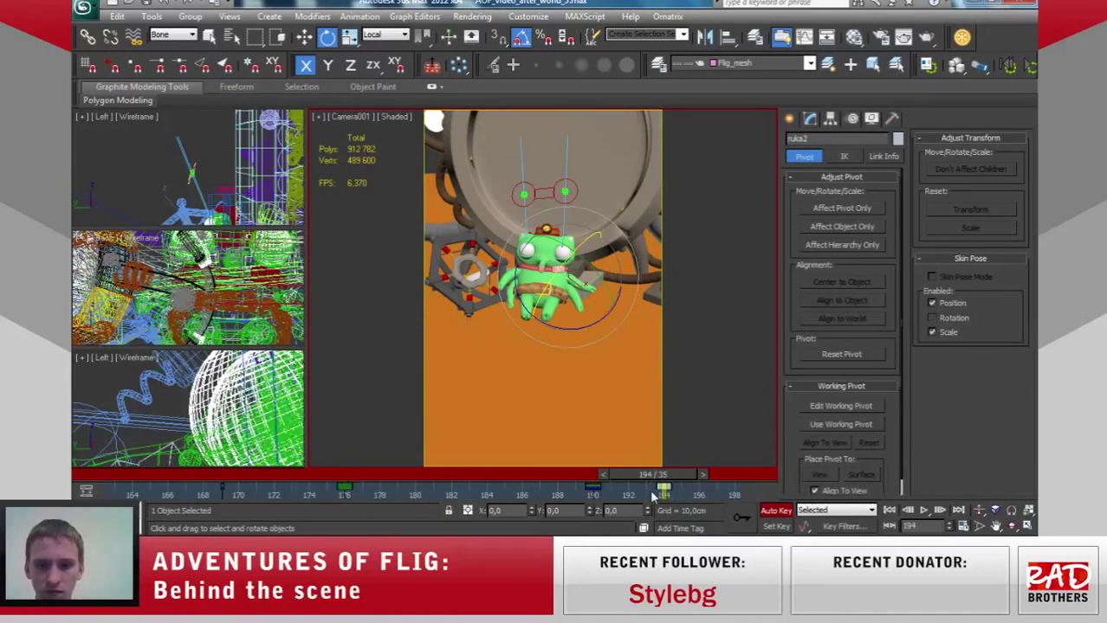
pyautogui.moveTo(675, 475)
pyautogui.mouseDown()
pyautogui.moveTo(616, 485)
pyautogui.moveTo(663, 485)
pyautogui.mouseUp()
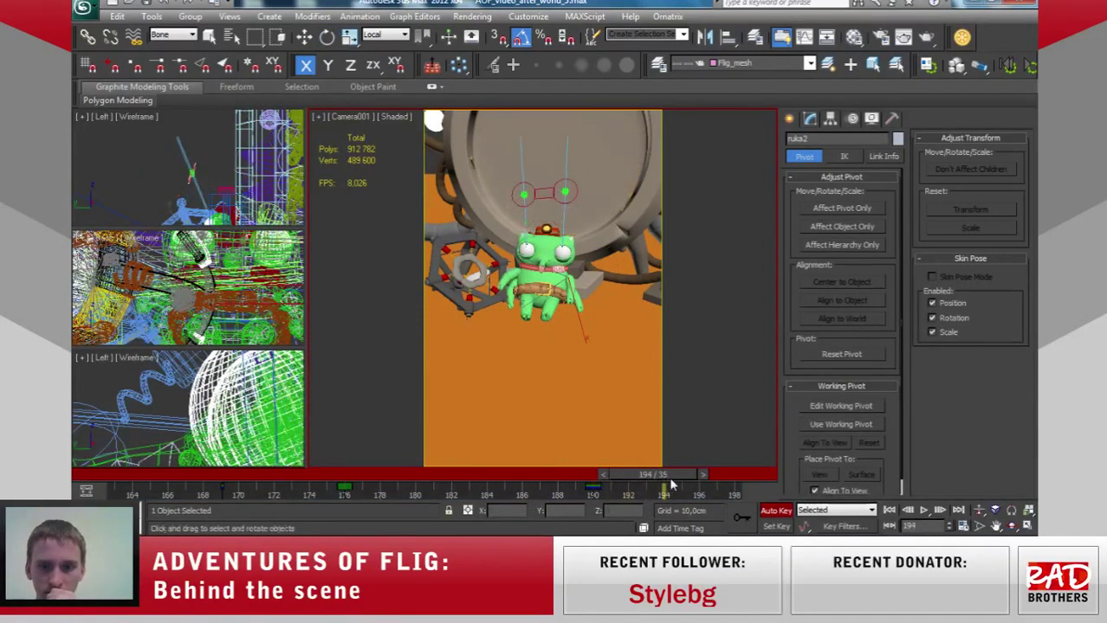
pyautogui.press('e')
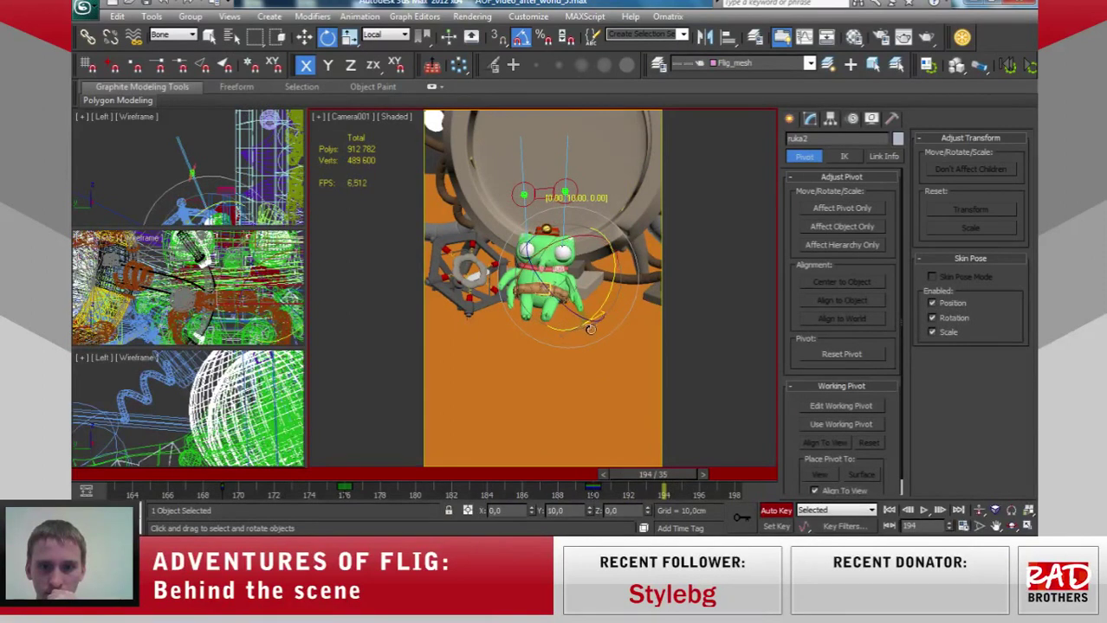
pyautogui.moveTo(602, 307); pyautogui.dragTo(616, 323)
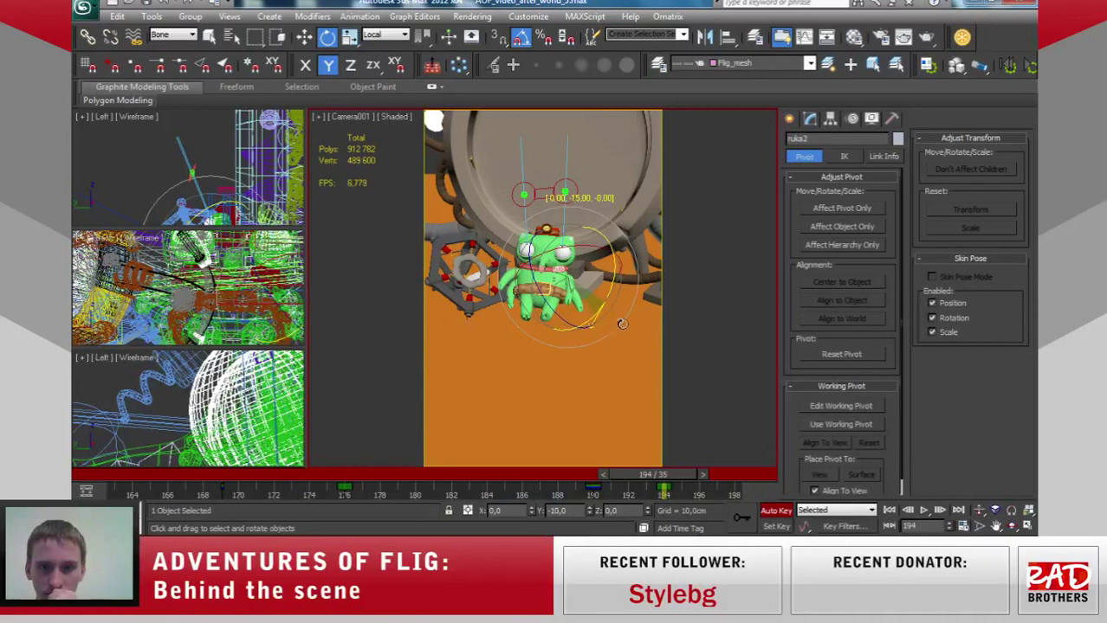
pyautogui.moveTo(632, 328)
pyautogui.mouseDown()
pyautogui.moveTo(607, 338)
pyautogui.moveTo(628, 324)
pyautogui.mouseUp()
pyautogui.rightClick(609, 337)
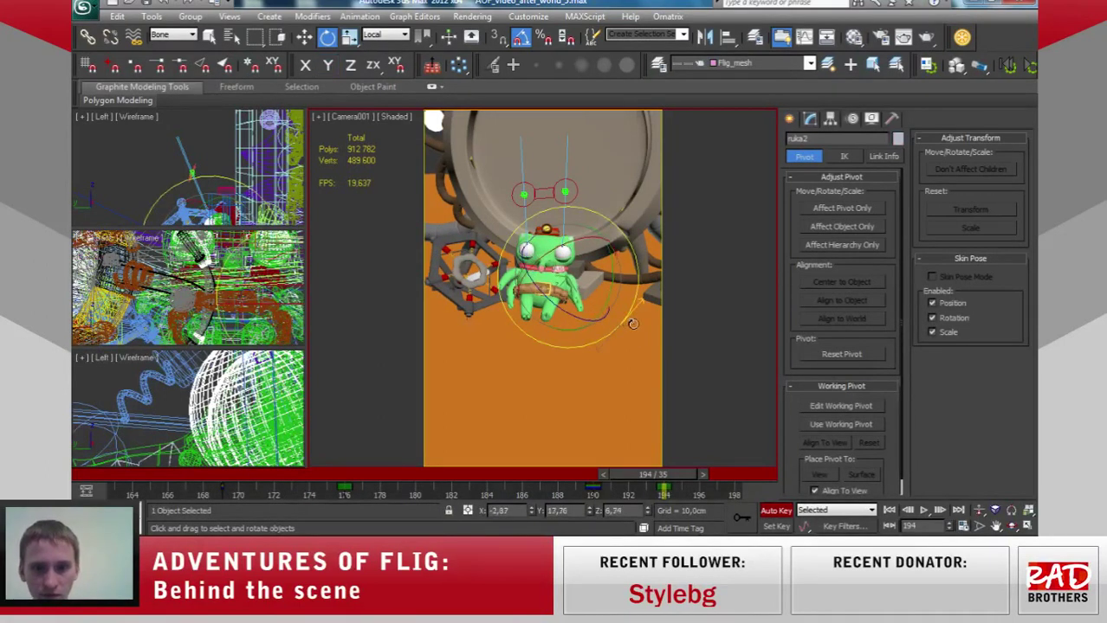
pyautogui.moveTo(658, 476); pyautogui.dragTo(678, 490)
# Select ruka1 and rotate it 10° on Y and further around Z.
pyautogui.press('e')
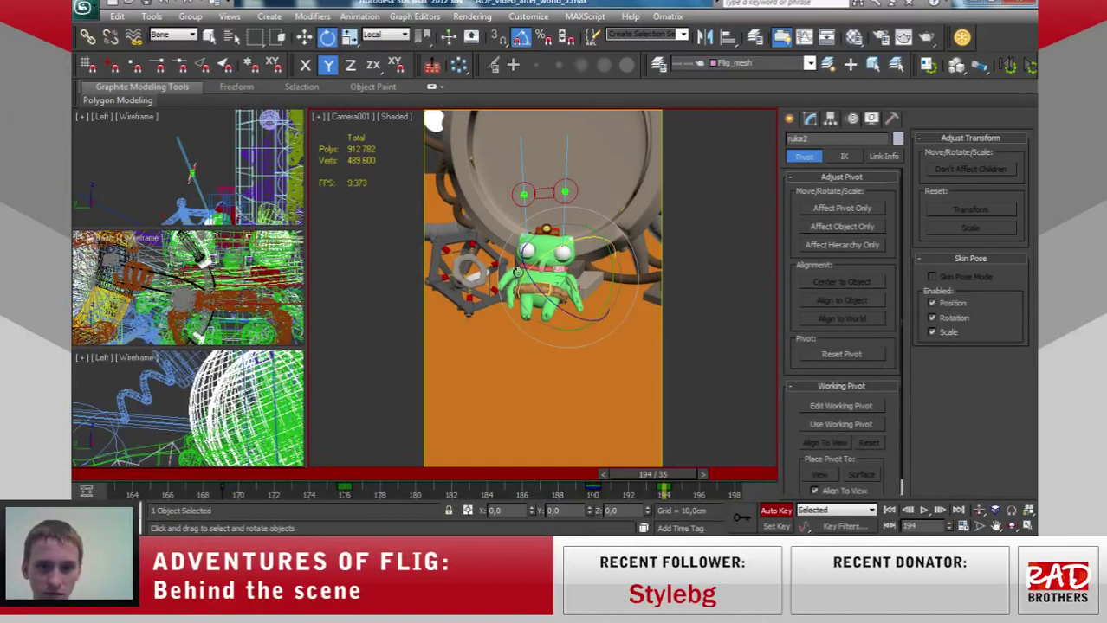
pyautogui.click(514, 271)
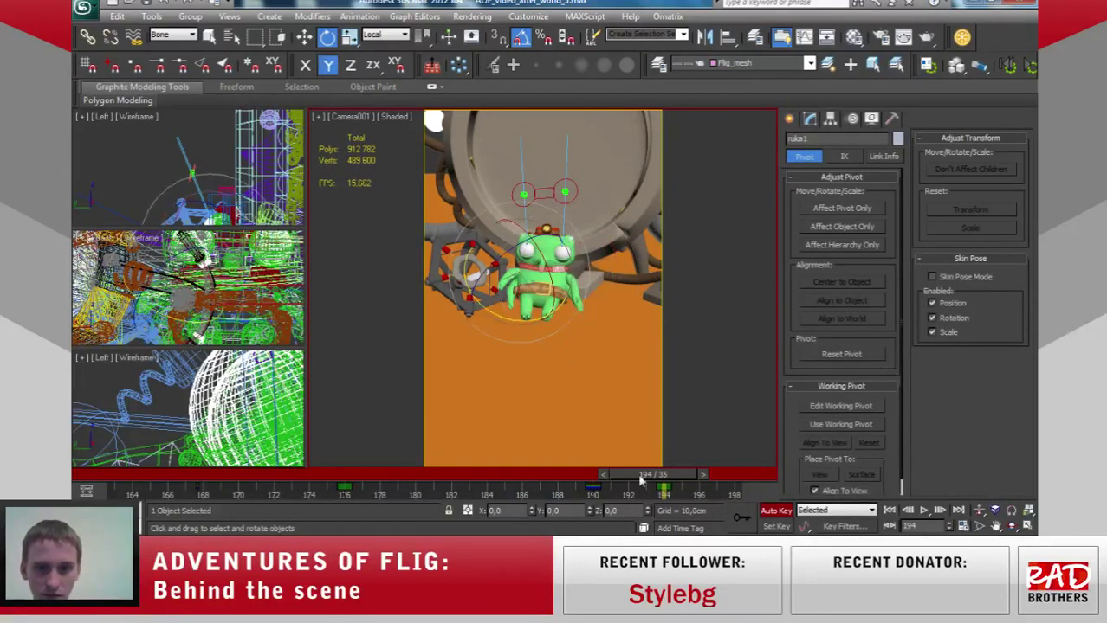
pyautogui.click(654, 494)
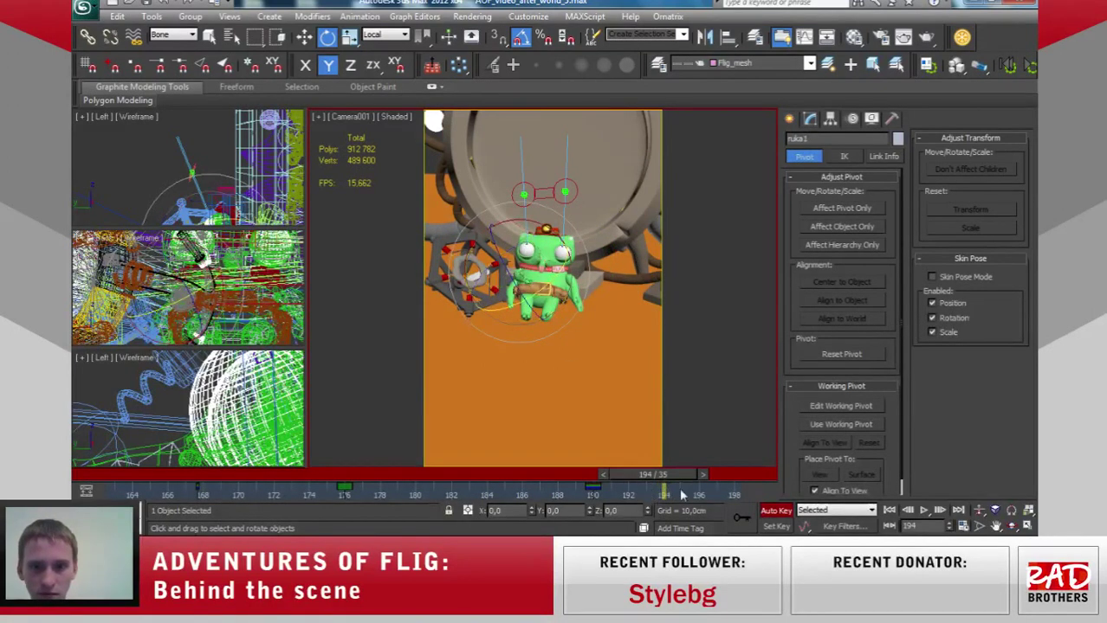
pyautogui.moveTo(540, 286); pyautogui.dragTo(537, 298)
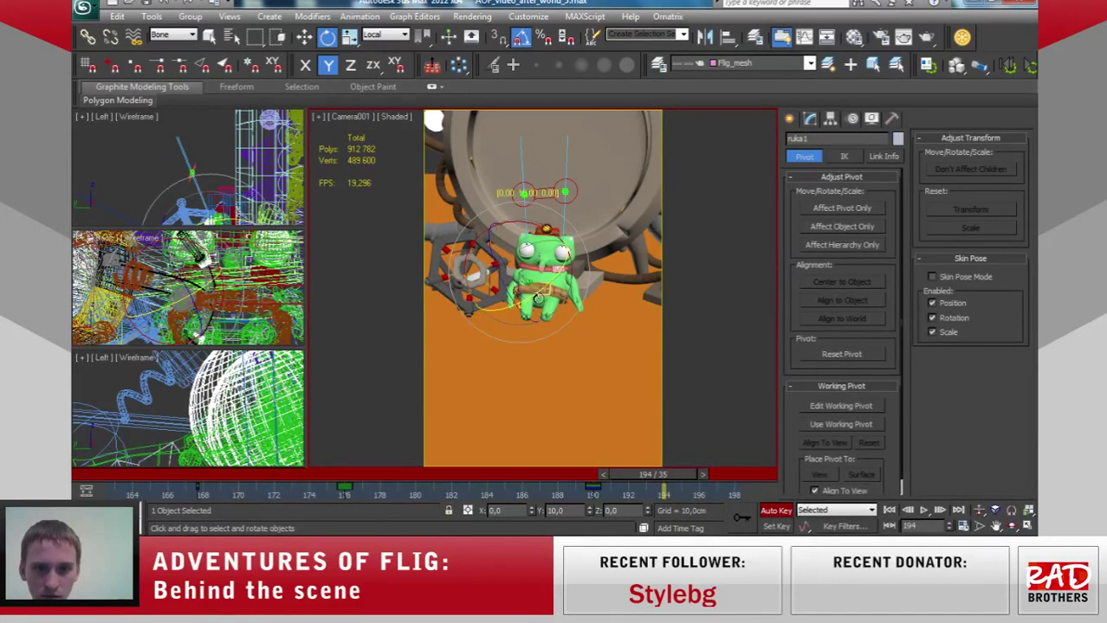
pyautogui.moveTo(500, 289)
pyautogui.mouseDown()
pyautogui.moveTo(502, 297)
pyautogui.moveTo(498, 281)
pyautogui.mouseUp()
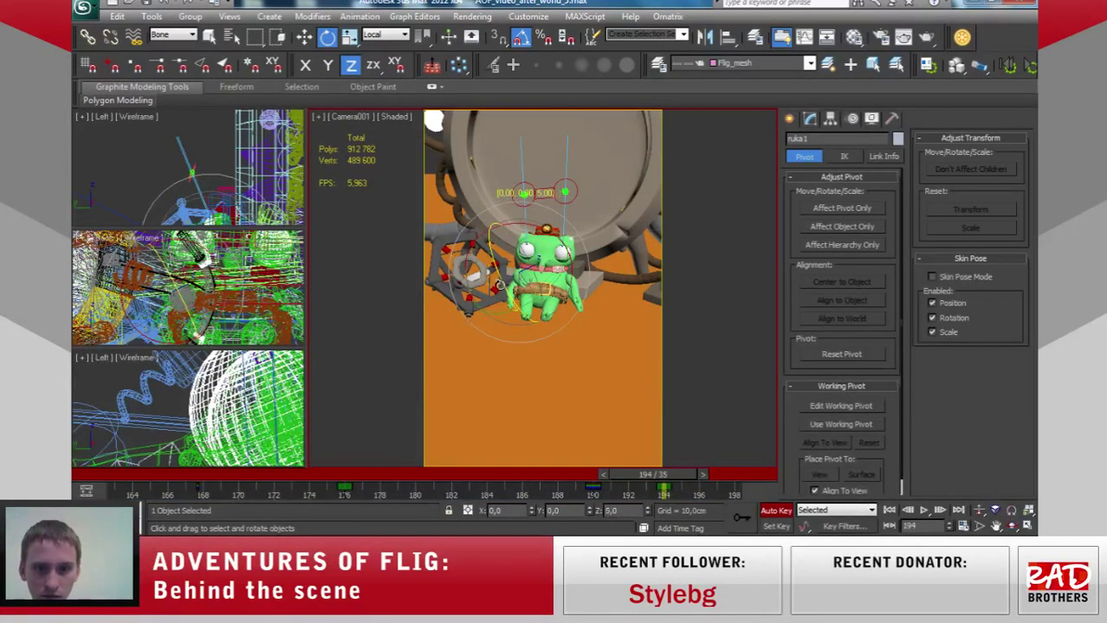
# Review the motion at frames 192 and 189, then save the scene.
pyautogui.moveTo(674, 480)
pyautogui.mouseDown()
pyautogui.moveTo(459, 491)
pyautogui.moveTo(658, 486)
pyautogui.mouseUp()
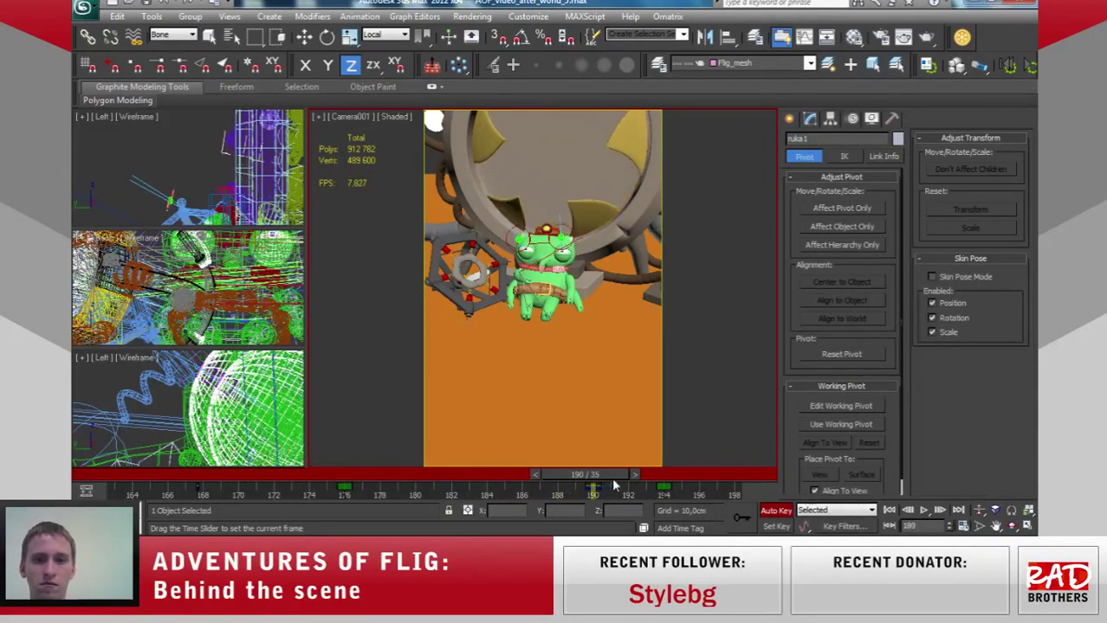
pyautogui.moveTo(658, 485)
pyautogui.mouseDown()
pyautogui.moveTo(452, 477)
pyautogui.moveTo(682, 470)
pyautogui.mouseUp()
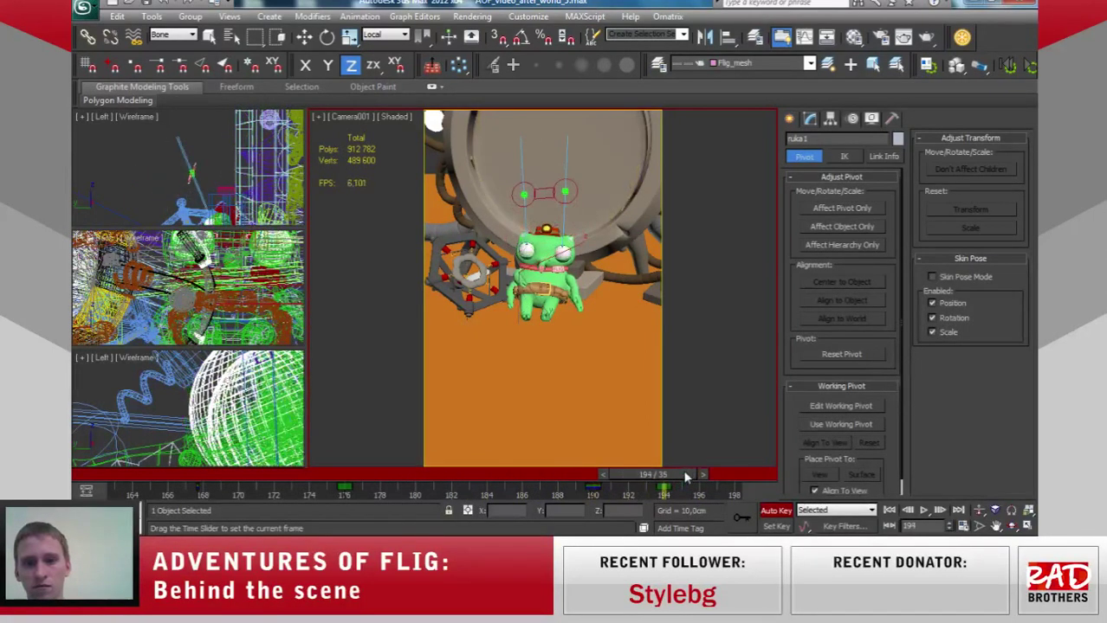
pyautogui.press('e')
pyautogui.click(145, 5)
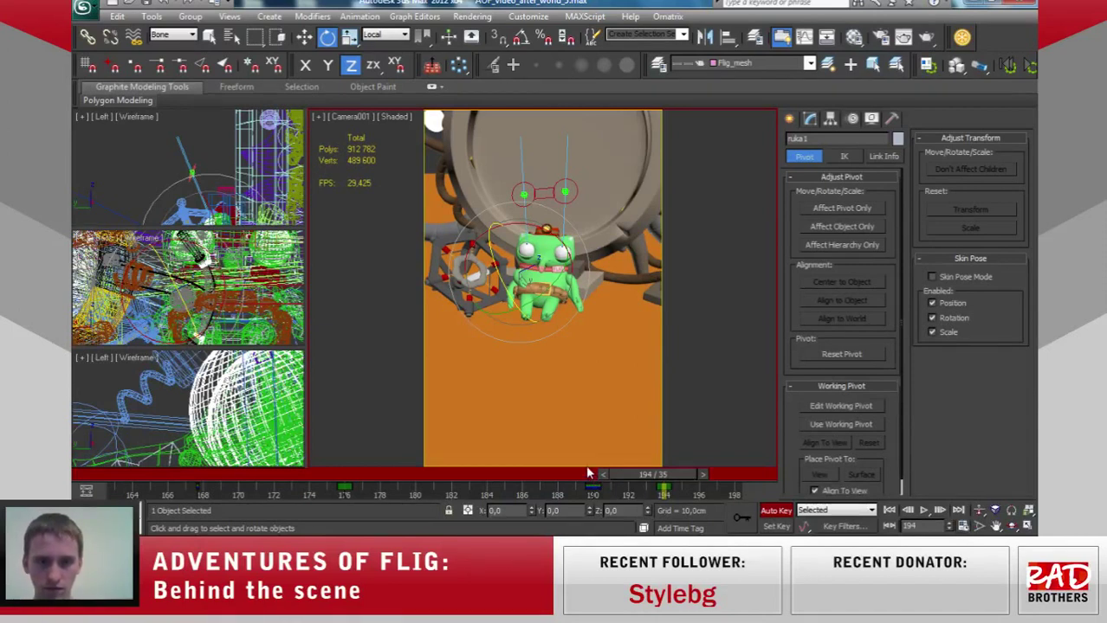
# Review frame 187 and select the lower-body bone at Flig's belt.
pyautogui.moveTo(647, 475)
pyautogui.mouseDown()
pyautogui.moveTo(531, 459)
pyautogui.moveTo(701, 462)
pyautogui.moveTo(521, 477)
pyautogui.moveTo(433, 468)
pyautogui.moveTo(637, 465)
pyautogui.mouseUp()
pyautogui.press('e')
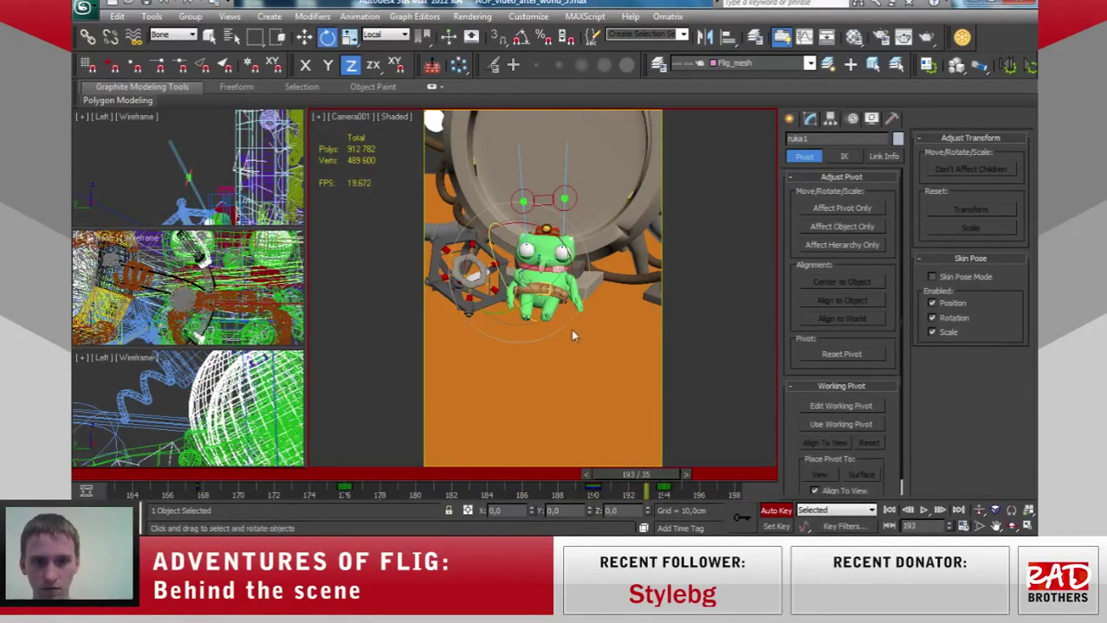
pyautogui.click(559, 310)
pyautogui.moveTo(665, 475)
pyautogui.mouseDown()
pyautogui.moveTo(557, 488)
pyautogui.moveTo(509, 472)
pyautogui.moveTo(632, 476)
pyautogui.moveTo(617, 480)
pyautogui.mouseUp()
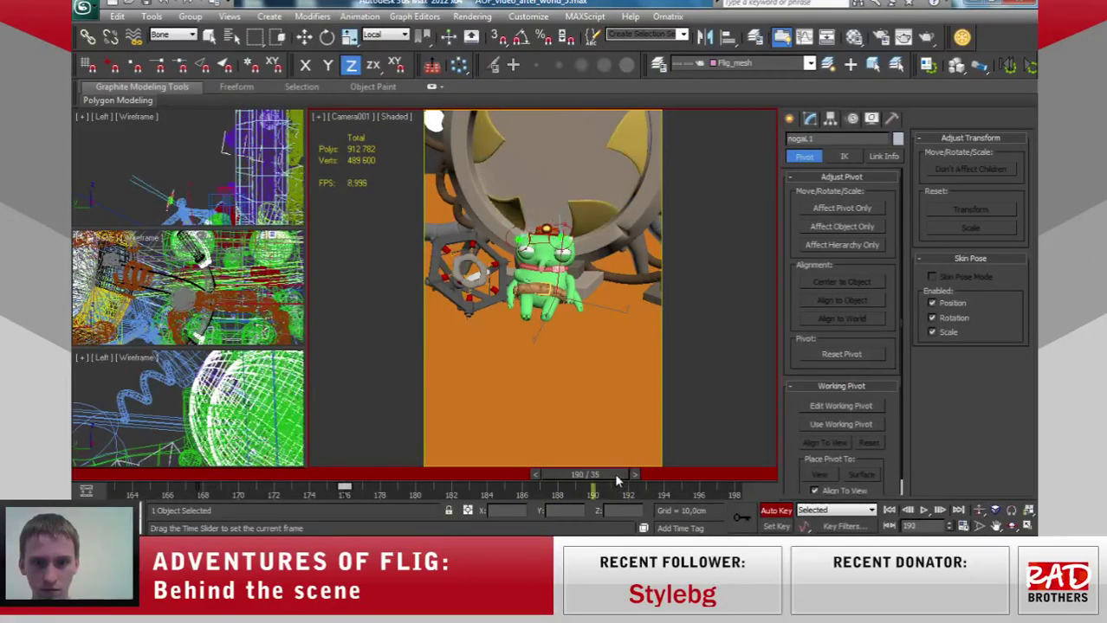
# At frame 194, rotate the lower-body bone slightly around Z and tilt it to a new angle.
pyautogui.press('e')
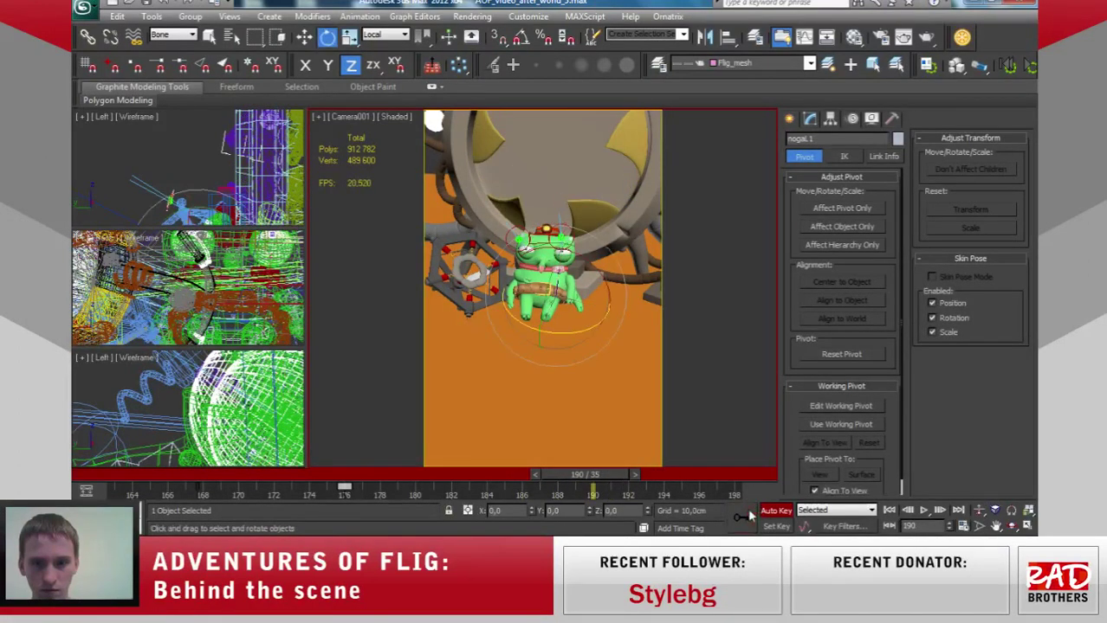
pyautogui.moveTo(621, 482); pyautogui.dragTo(690, 473)
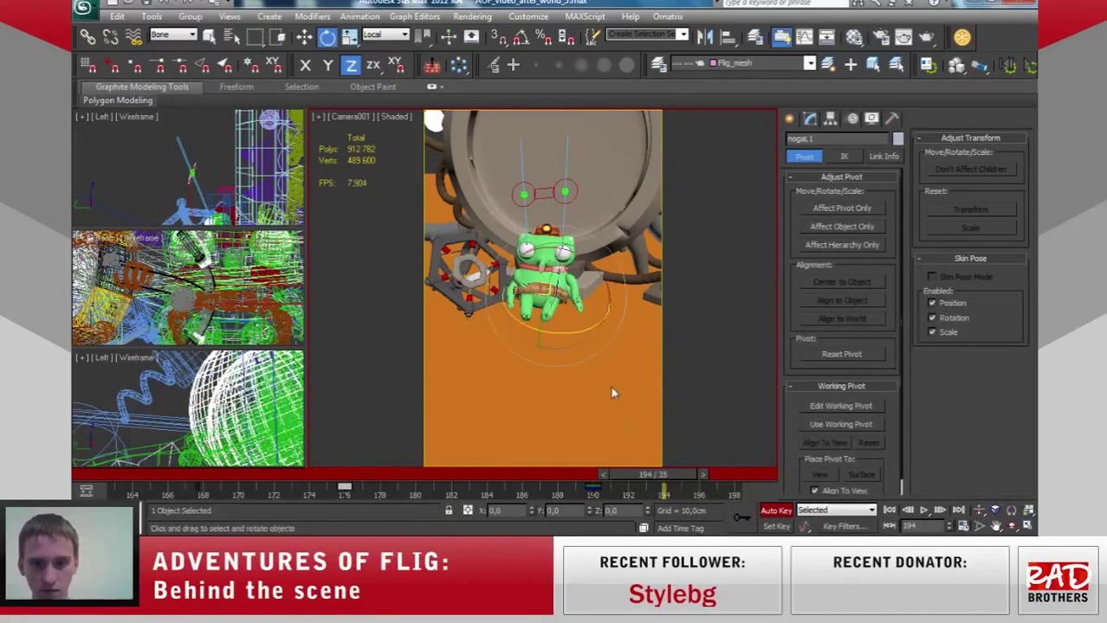
pyautogui.moveTo(573, 330); pyautogui.dragTo(576, 331)
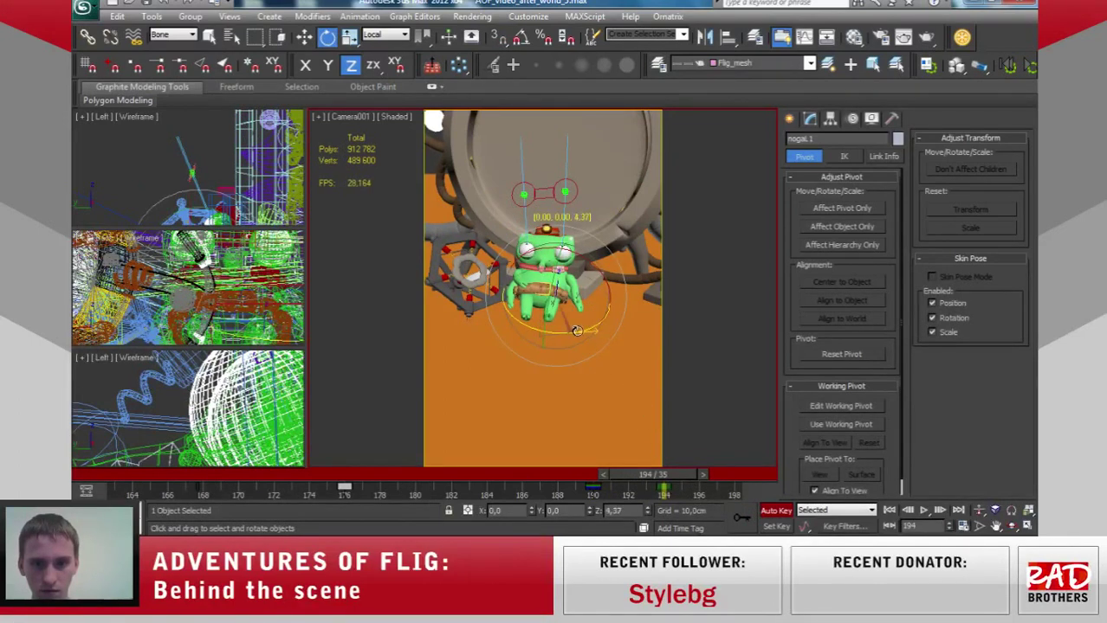
pyautogui.moveTo(675, 479)
pyautogui.mouseDown()
pyautogui.moveTo(635, 457)
pyautogui.moveTo(659, 461)
pyautogui.moveTo(594, 461)
pyautogui.mouseUp()
pyautogui.press('e')
pyautogui.moveTo(527, 300); pyautogui.dragTo(524, 298)
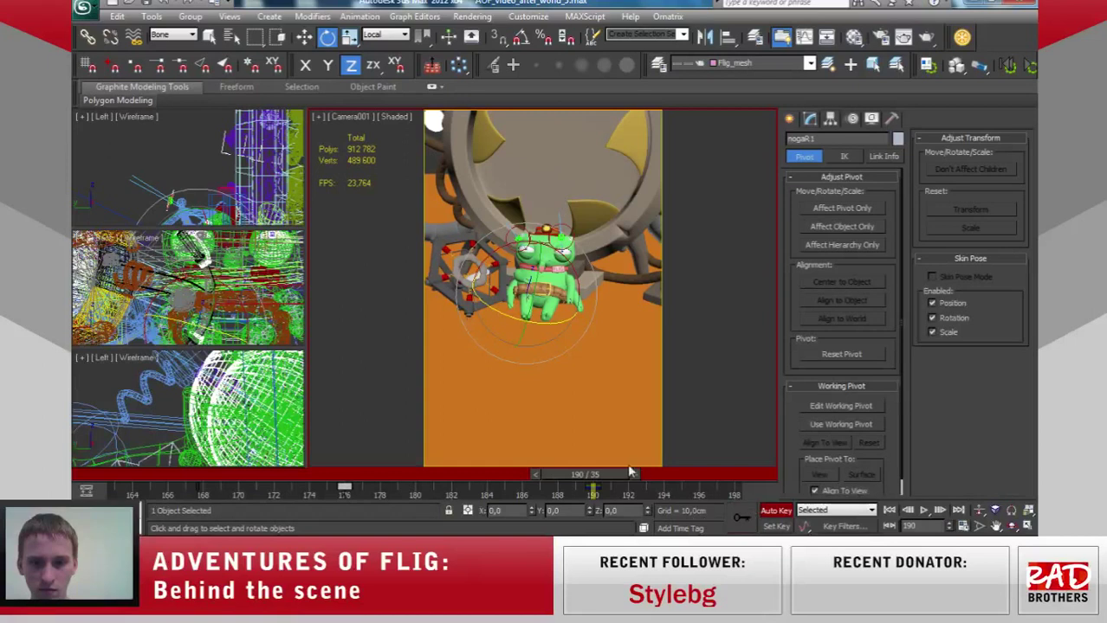
pyautogui.moveTo(631, 472); pyautogui.dragTo(662, 475)
pyautogui.moveTo(559, 320); pyautogui.dragTo(525, 305)
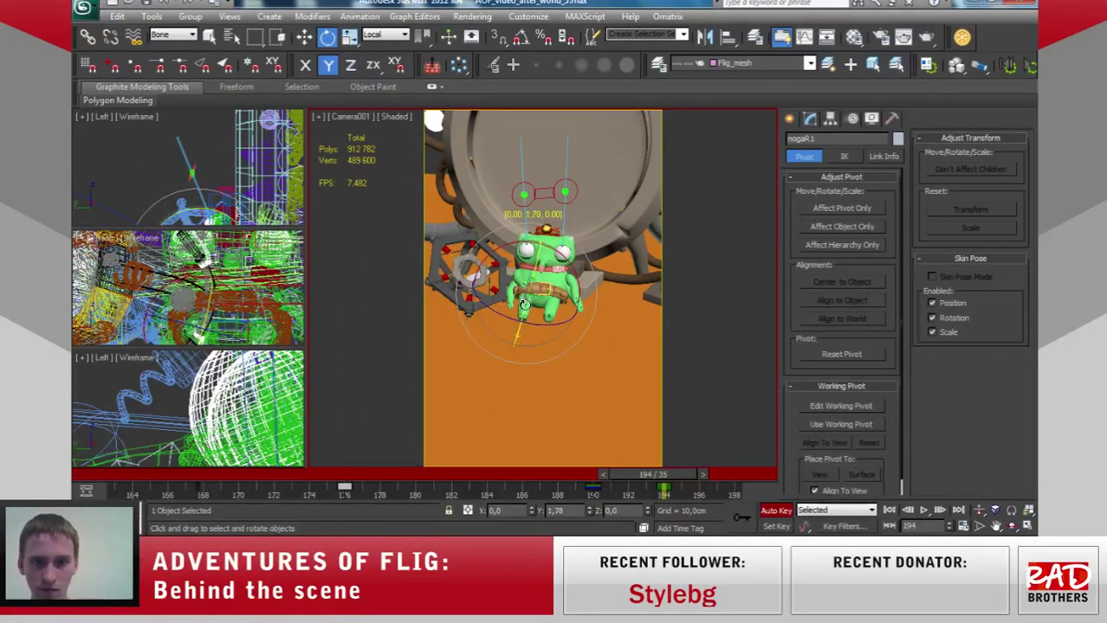
# Lean the character forward about 7.8° at frame 194, then check frame 192.
pyautogui.press('q')
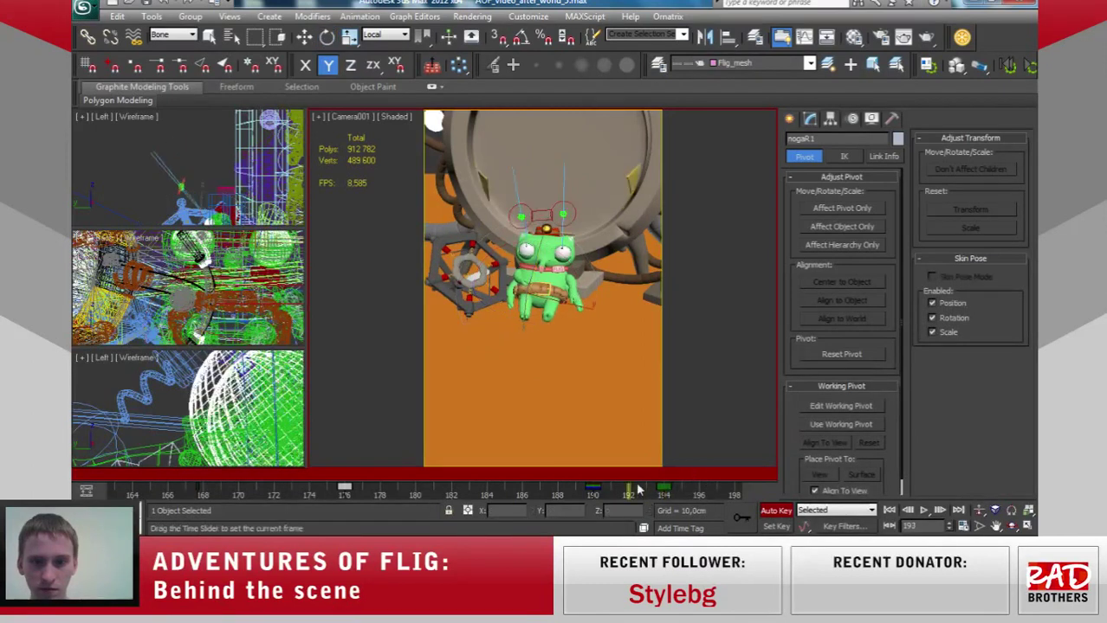
pyautogui.press(',')
pyautogui.moveTo(685, 468); pyautogui.dragTo(715, 469)
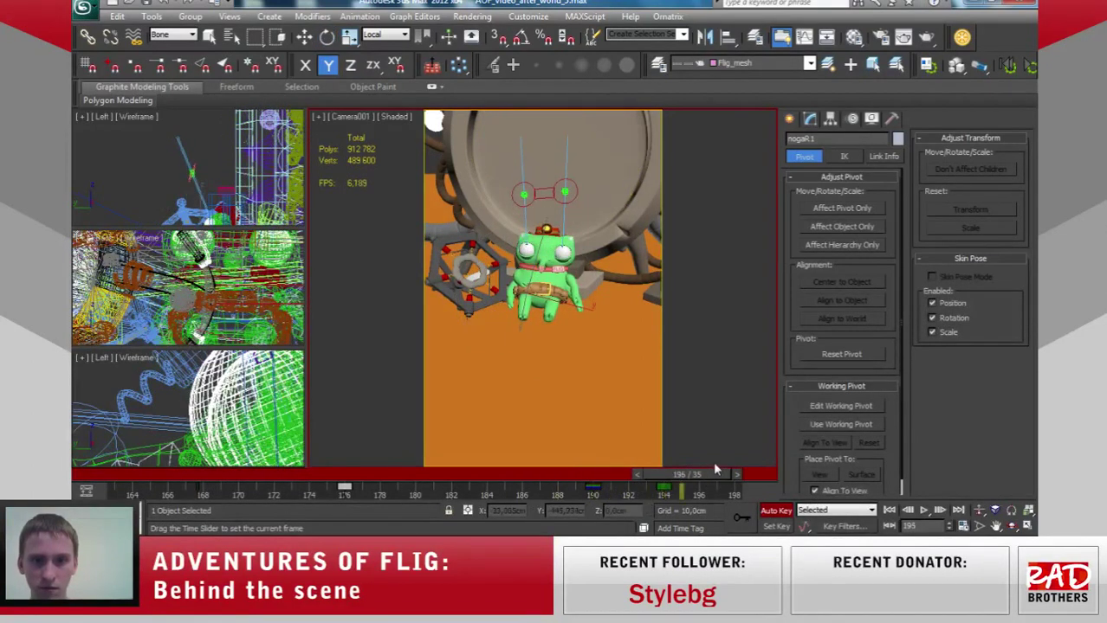
pyautogui.press(',')
pyautogui.press(',')
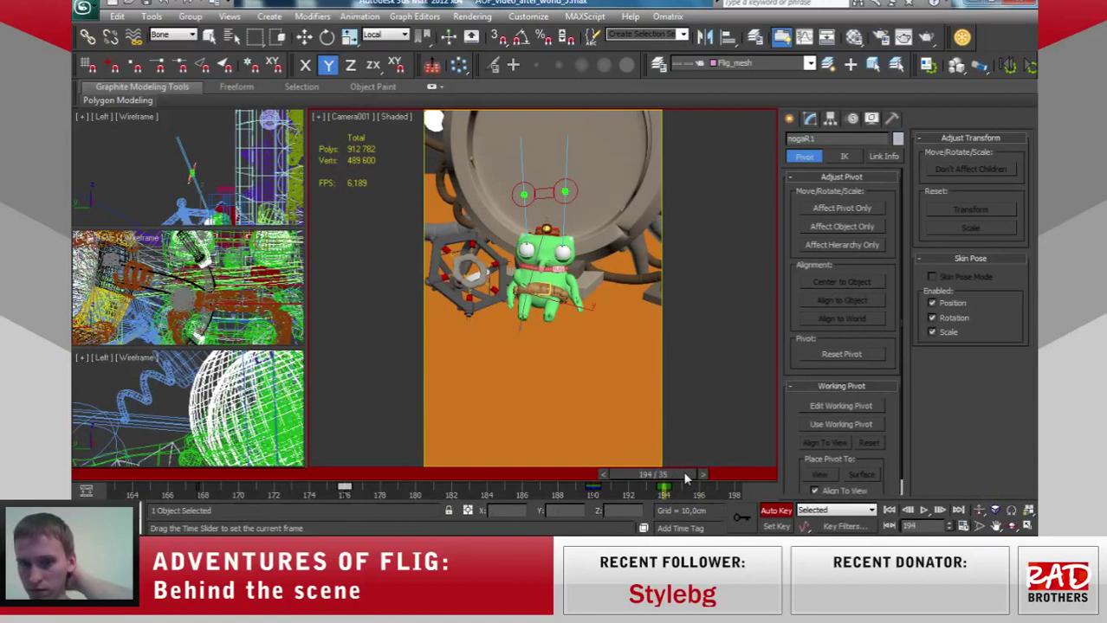
pyautogui.press('e')
pyautogui.moveTo(576, 286); pyautogui.dragTo(565, 275)
pyautogui.moveTo(693, 480)
pyautogui.mouseDown()
pyautogui.moveTo(611, 481)
pyautogui.moveTo(706, 481)
pyautogui.moveTo(576, 483)
pyautogui.moveTo(562, 494)
pyautogui.moveTo(645, 492)
pyautogui.mouseUp()
# Lengthen the animation range to 66 frames ending at frame 198.
pyautogui.press('e')
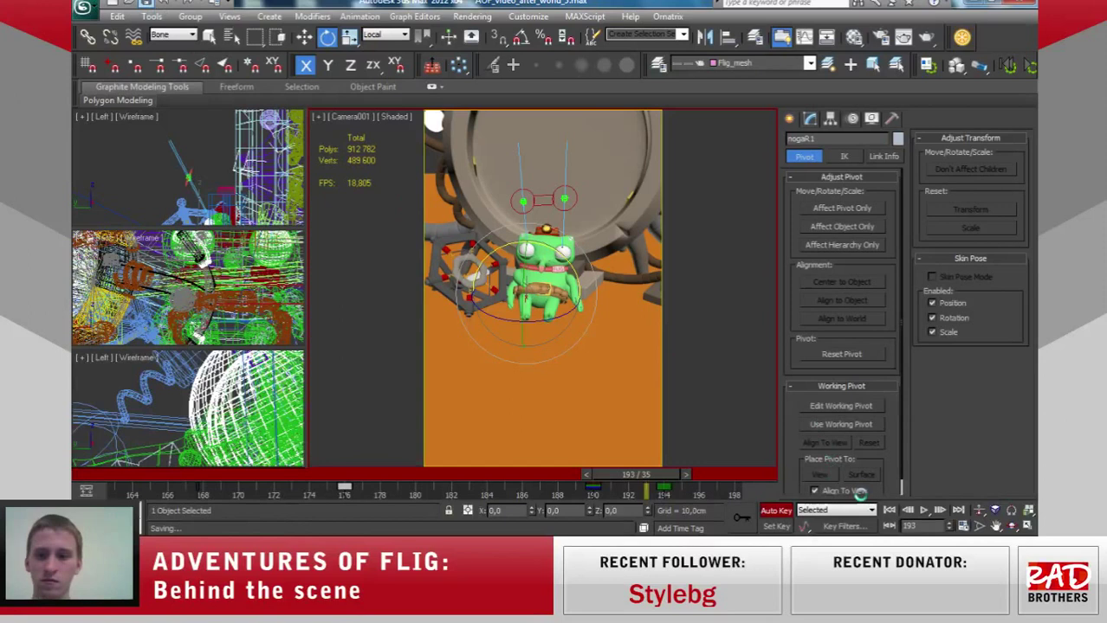
pyautogui.click(963, 525)
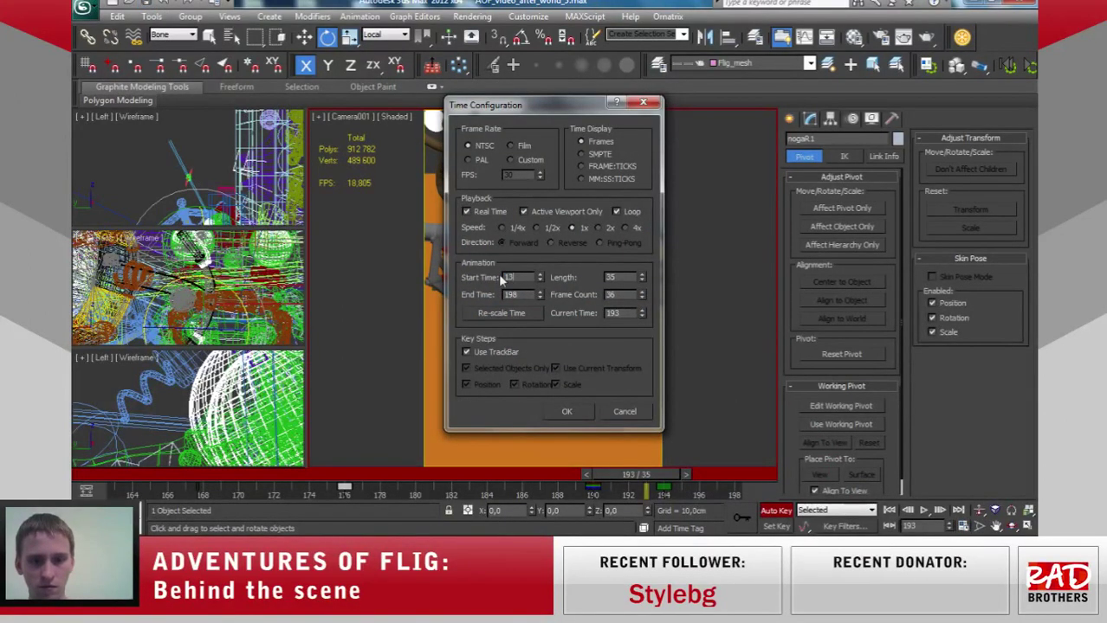
pyautogui.click(579, 408)
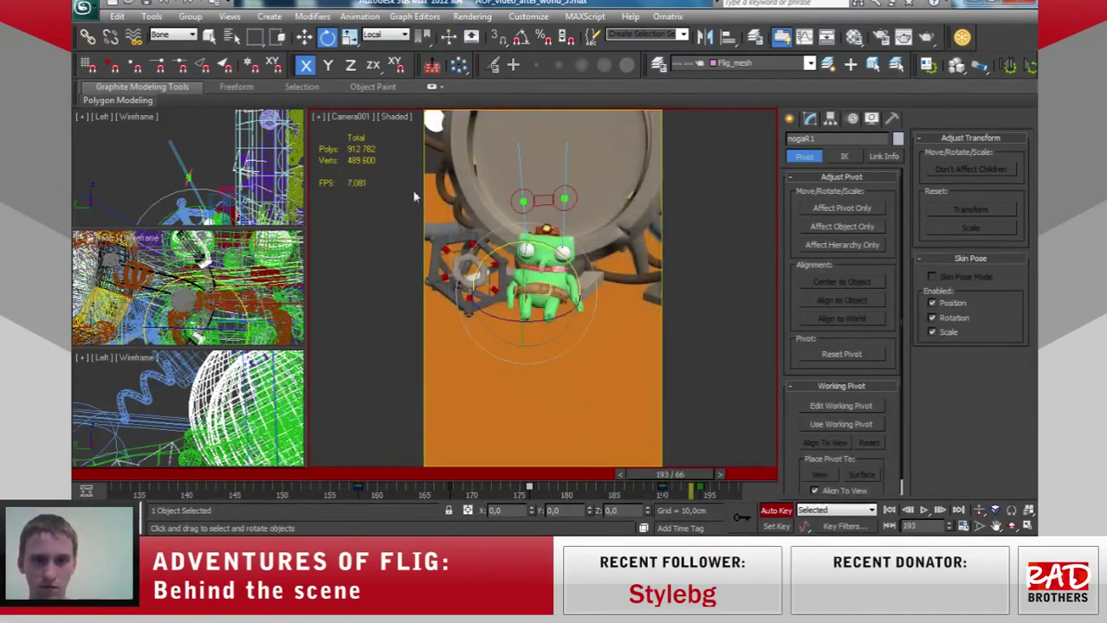
# Render an animated preview of the camera view with Make Preview.
pyautogui.click(319, 116)
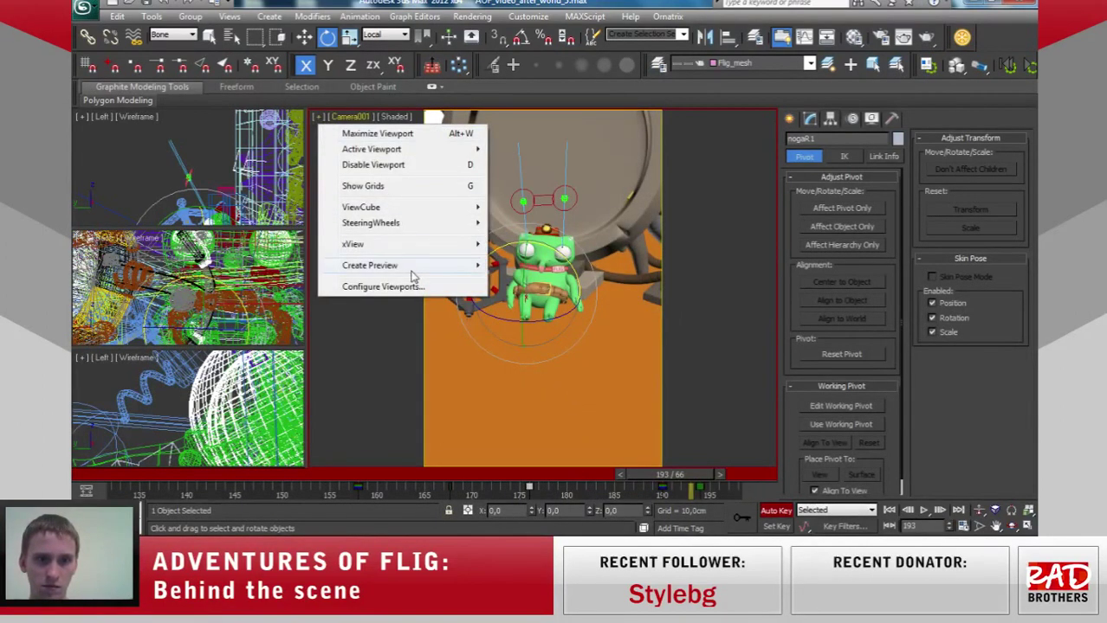
pyautogui.moveTo(369, 265)
pyautogui.click(544, 285)
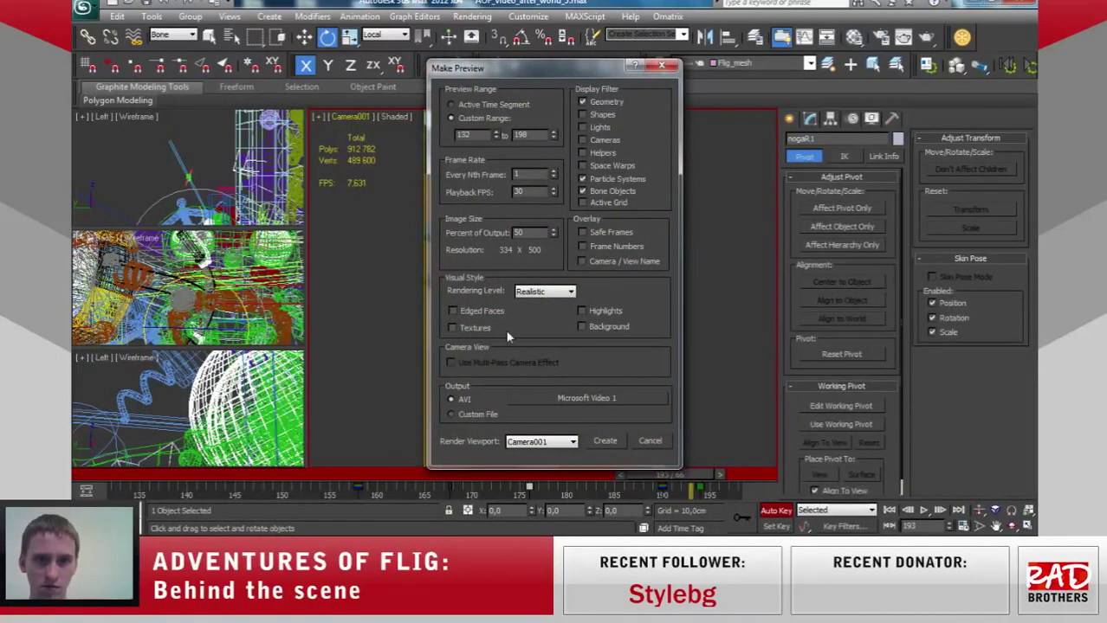
pyautogui.click(601, 441)
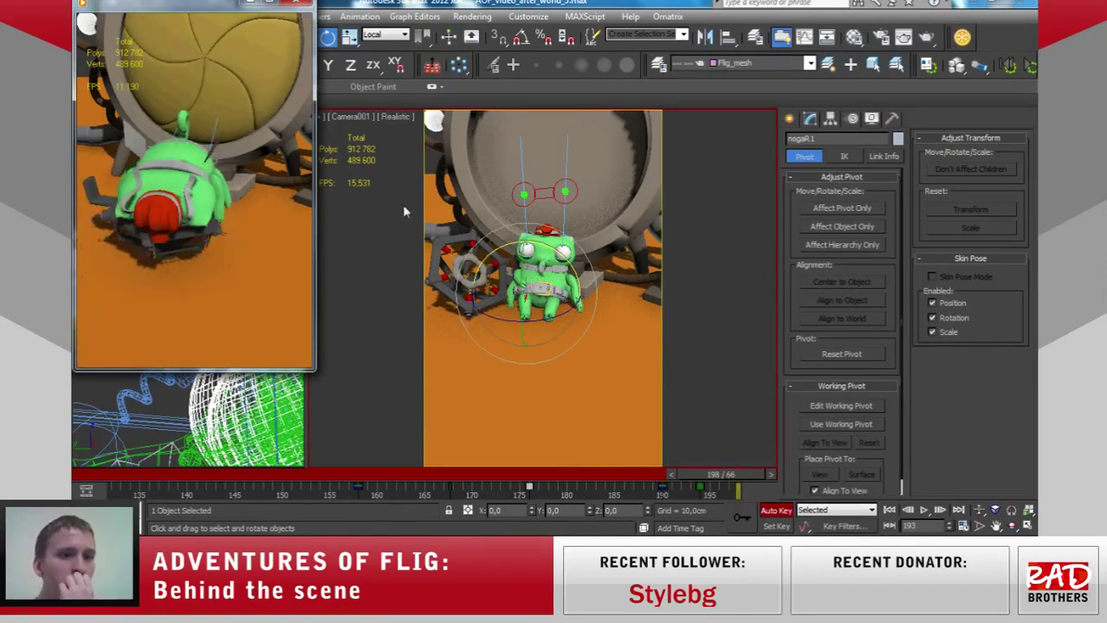
# Close the preview, shift the timeline range to frames 164–230, and return to frame 184.
pyautogui.click(297, 7)
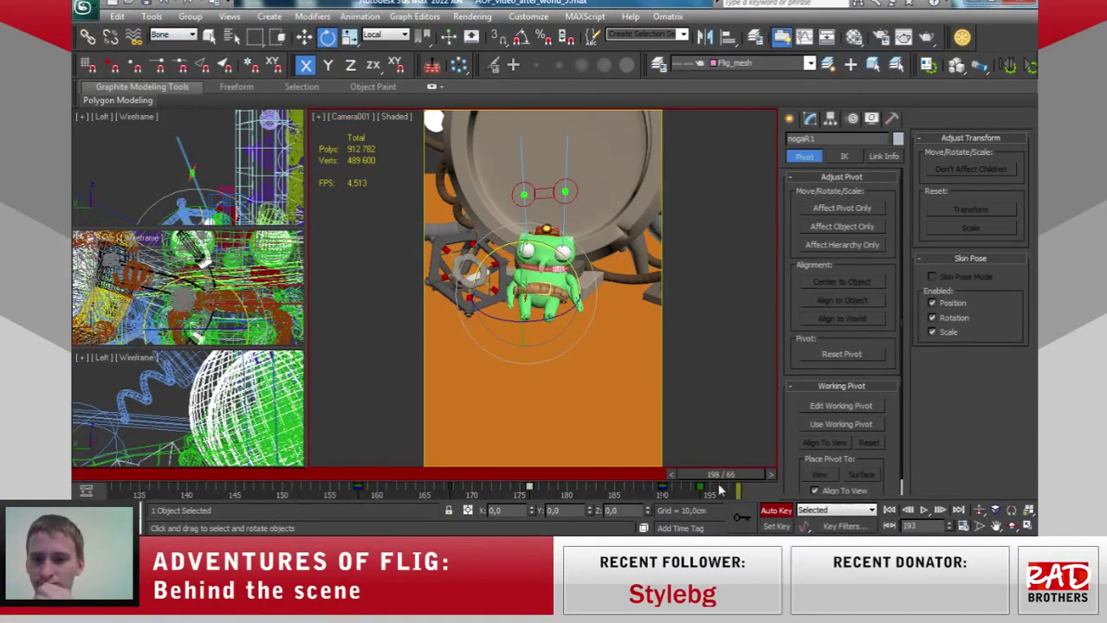
pyautogui.moveTo(715, 486)
pyautogui.keyDown('ctrl'); pyautogui.keyDown('alt'); pyautogui.mouseDown(button='middle')
pyautogui.moveTo(417, 491)
pyautogui.moveTo(344, 468)
pyautogui.mouseUp(button='middle'); pyautogui.keyUp('alt'); pyautogui.keyUp('ctrl')
pyautogui.moveTo(373, 494); pyautogui.dragTo(221, 478)
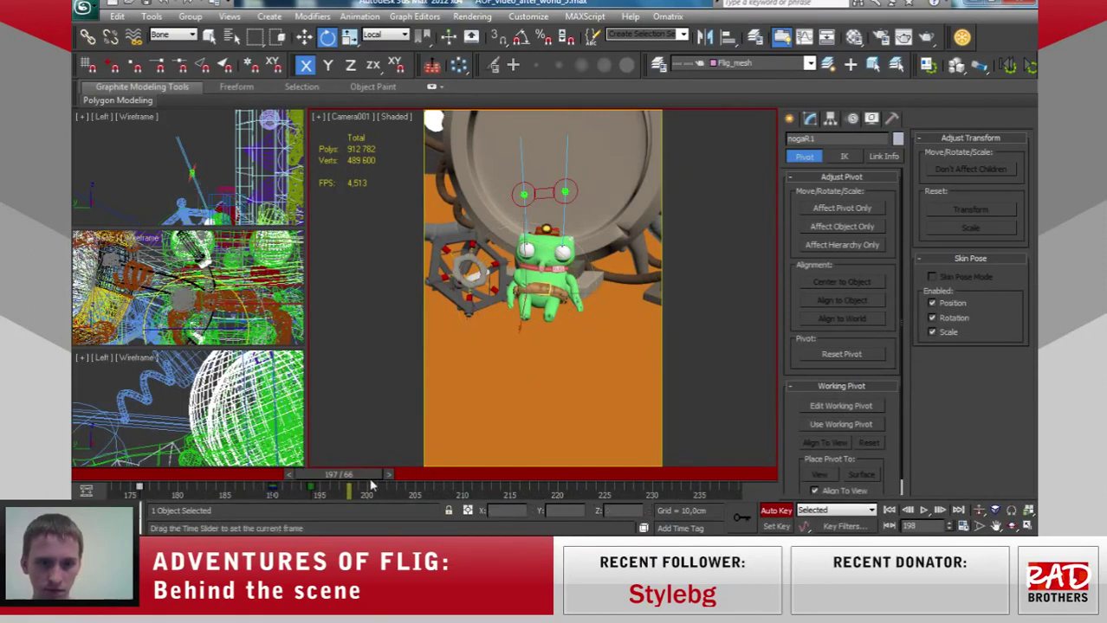
# Deselect the character, use the Move tool, and set the selection filter to All.
pyautogui.click(525, 184)
pyautogui.press('w')
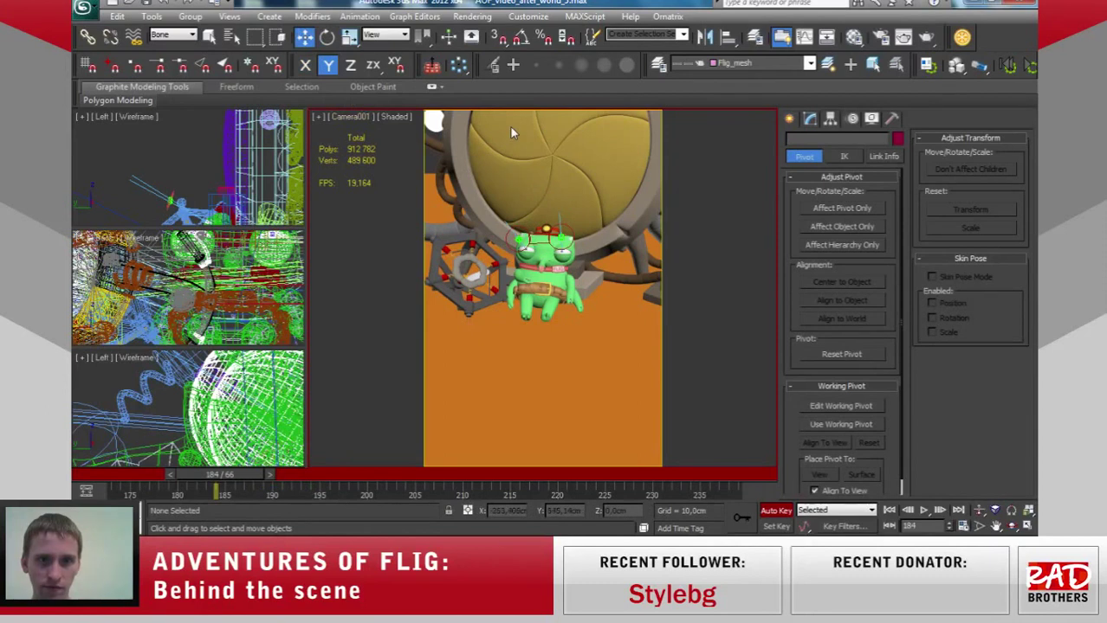
pyautogui.click(173, 35)
pyautogui.click(165, 44)
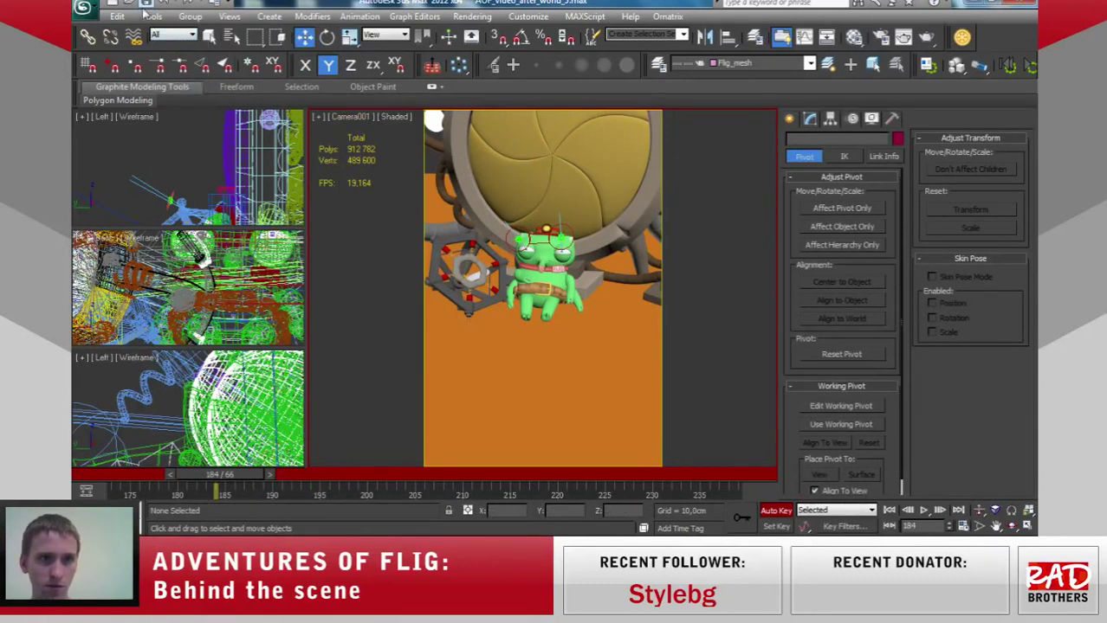
# Select the five fan pieces, starting with Sphere033, and slide their keys to frames 200–210.
pyautogui.click(514, 168)
pyautogui.keyDown('ctrl'); pyautogui.click(515, 138); pyautogui.keyUp('ctrl')
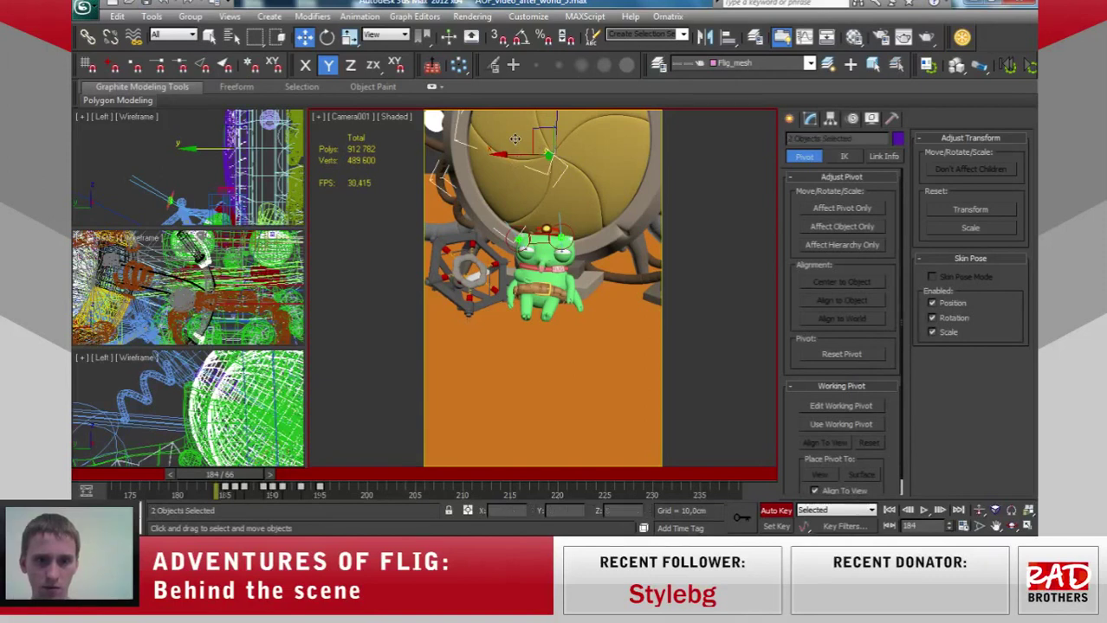
pyautogui.keyDown('ctrl'); pyautogui.click(585, 166); pyautogui.keyUp('ctrl')
pyautogui.keyDown('ctrl'); pyautogui.click(572, 200); pyautogui.keyUp('ctrl')
pyautogui.moveTo(321, 493); pyautogui.dragTo(439, 494)
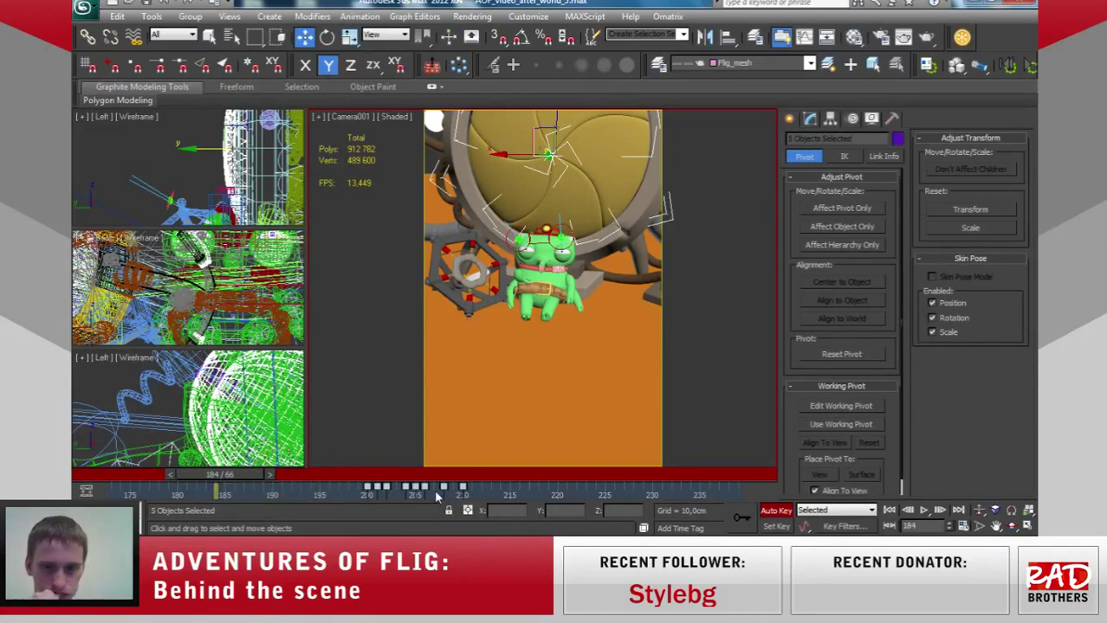
pyautogui.click(963, 526)
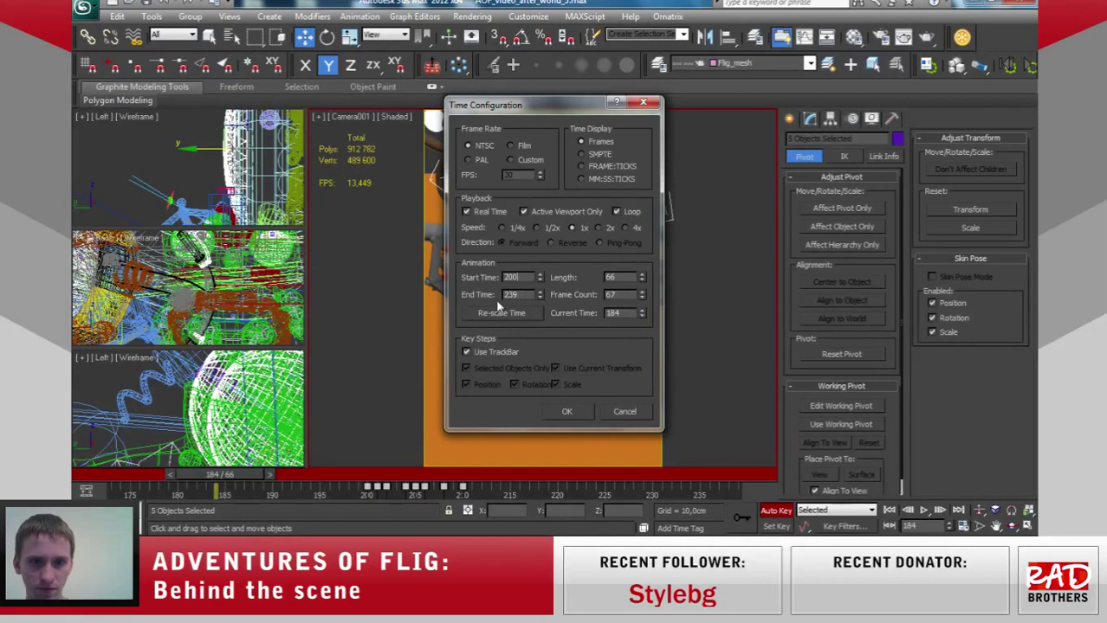
# Set the time range to frames 200–210, then change the end time to 220.
pyautogui.doubleClick(513, 296)
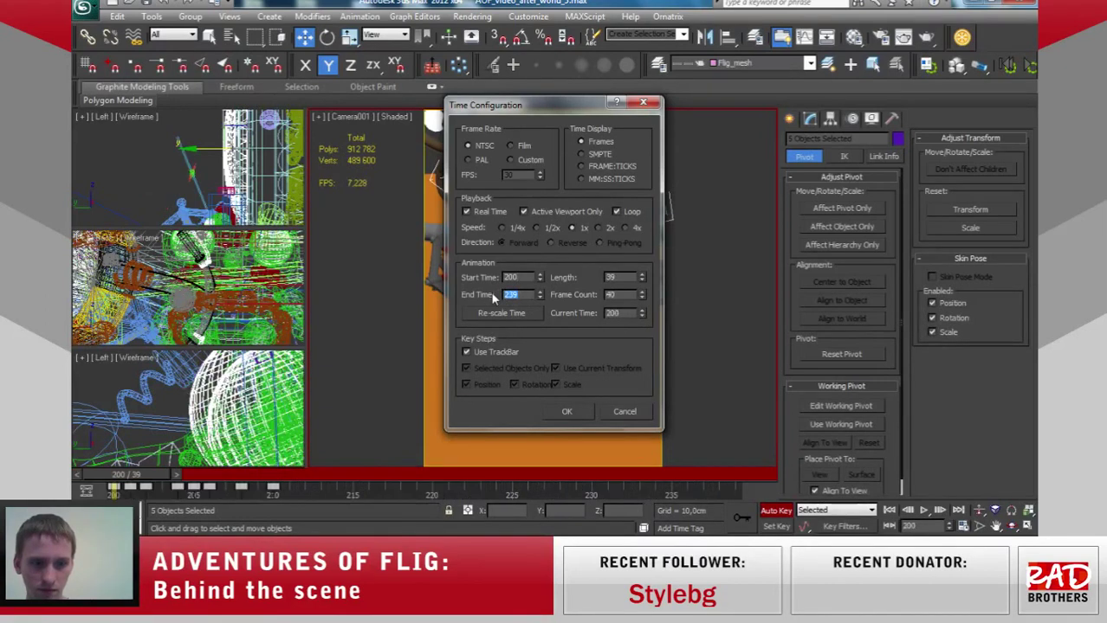
pyautogui.write('210')
pyautogui.click(569, 410)
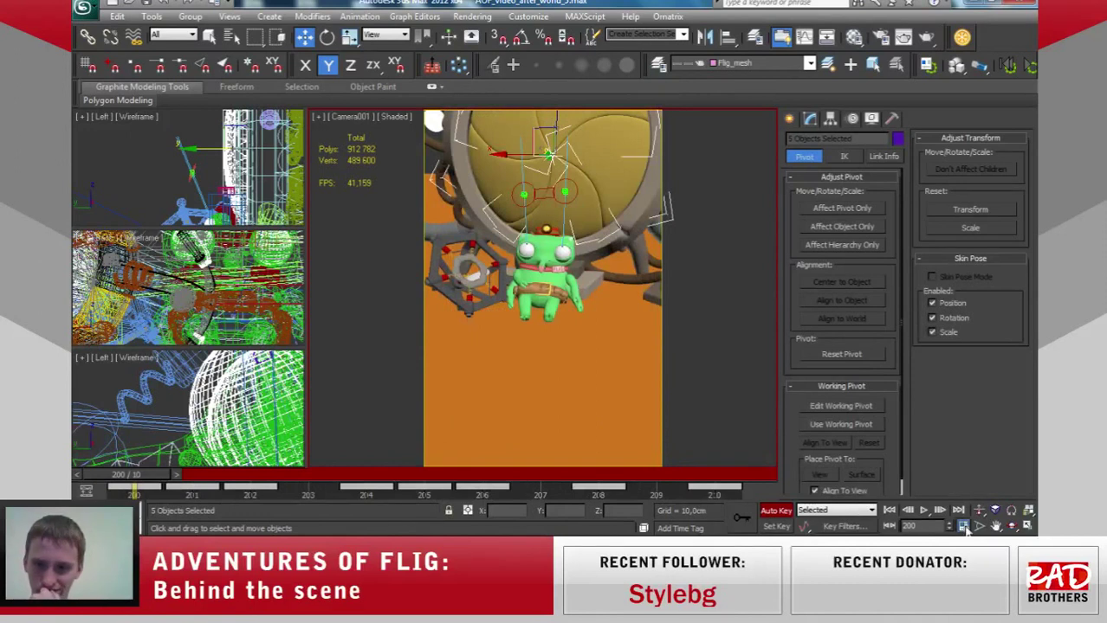
pyautogui.click(963, 526)
pyautogui.doubleClick(511, 295)
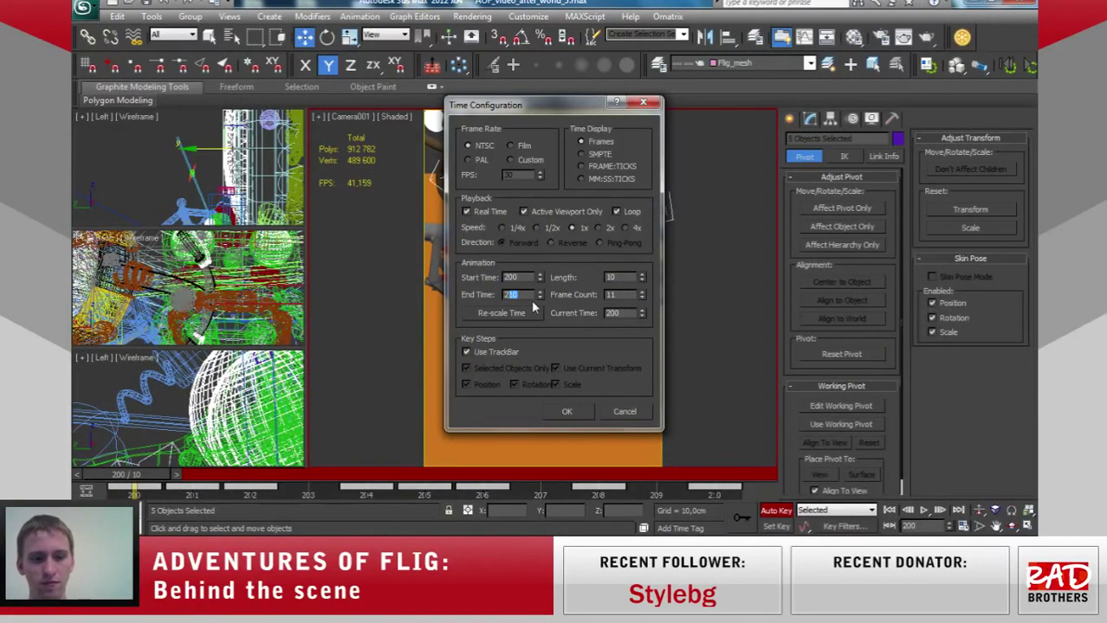
pyautogui.write('220')
pyautogui.press('Return')
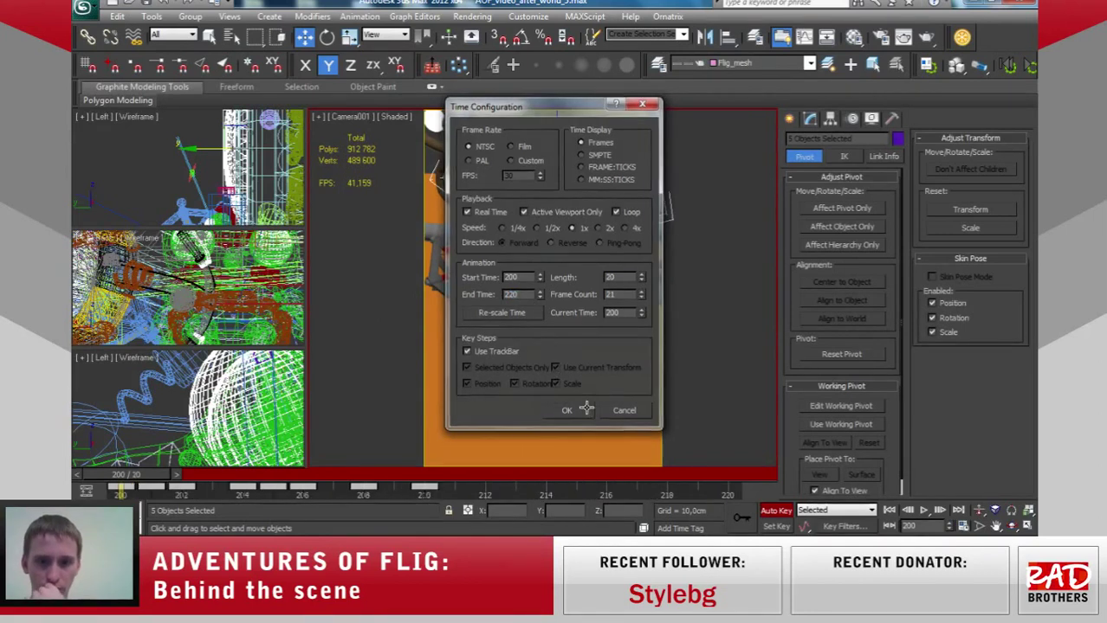
pyautogui.click(585, 408)
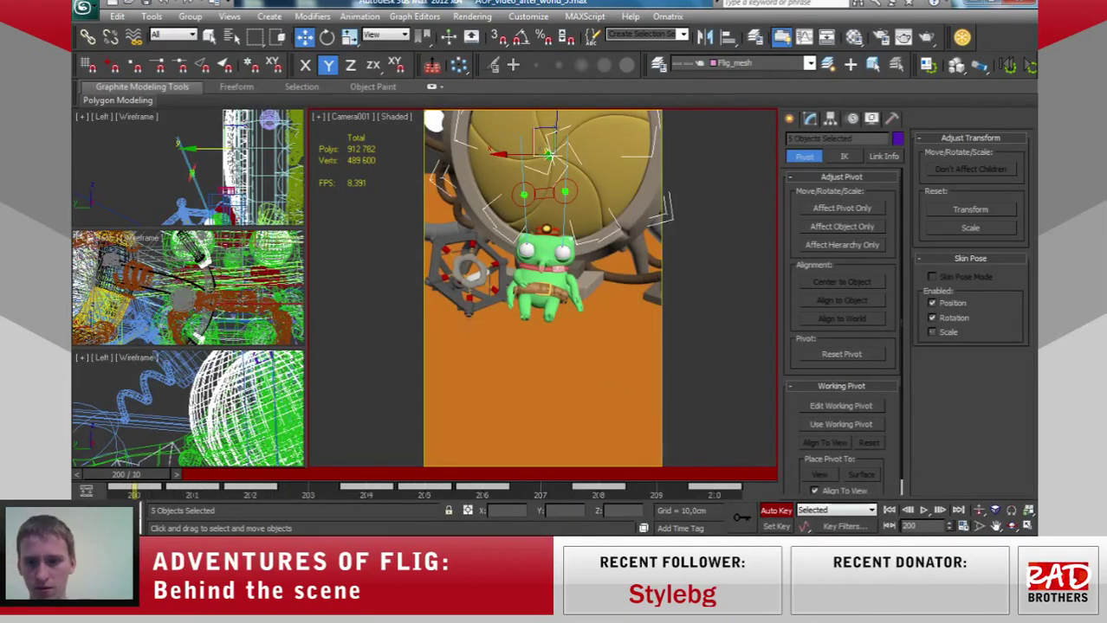
# Re-scale time so the 200–210 animation spans frames 200–220, and accept.
pyautogui.click(964, 526)
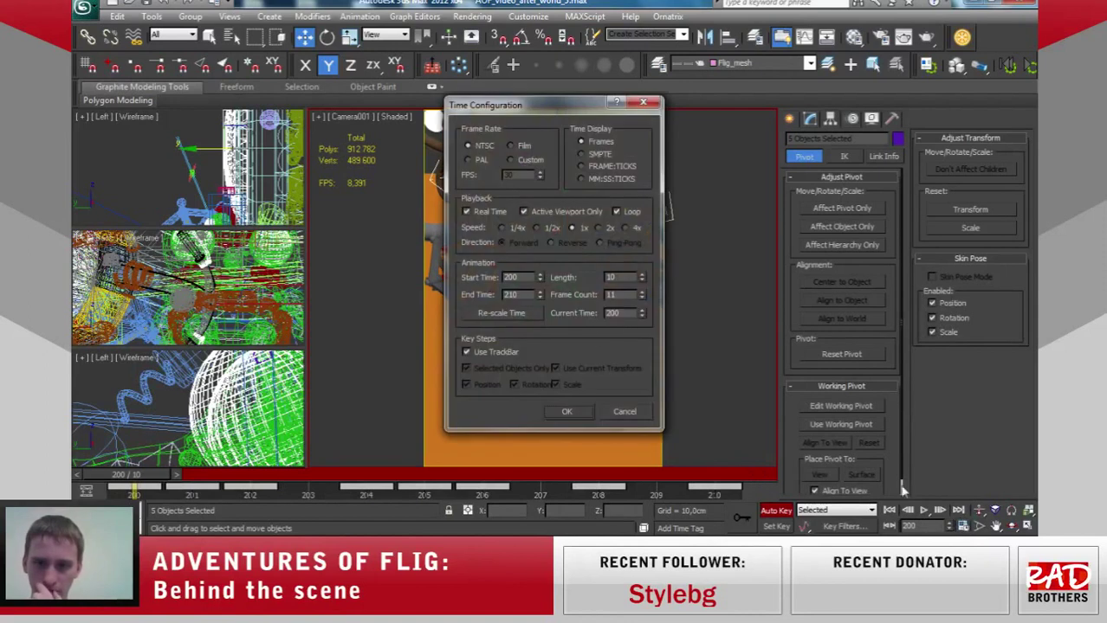
pyautogui.click(523, 314)
pyautogui.doubleClick(551, 294)
pyautogui.write('220')
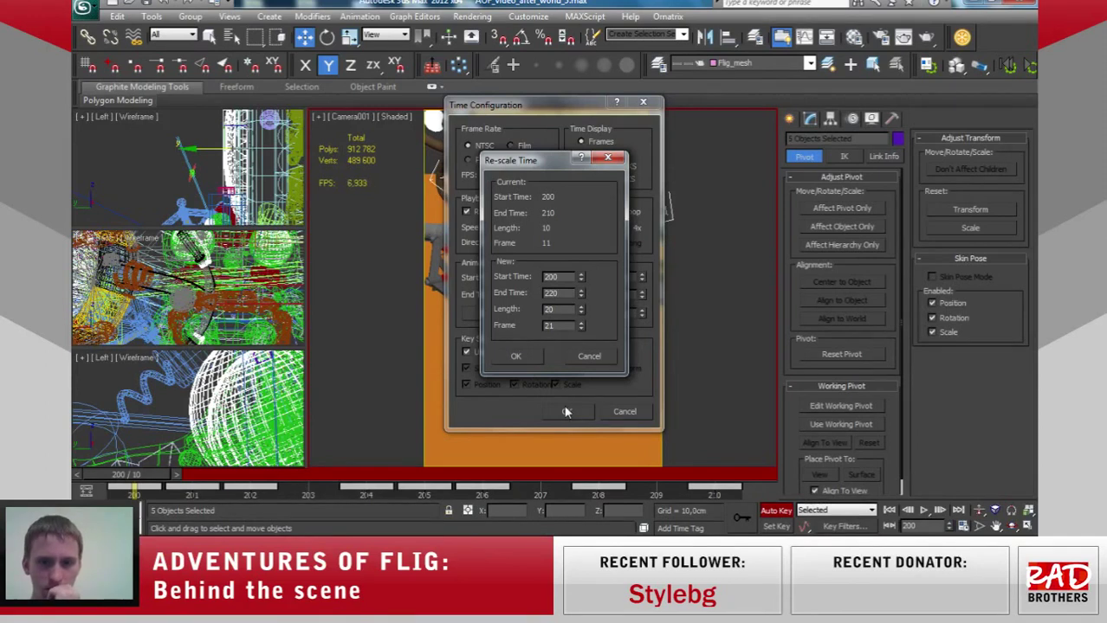
pyautogui.press('Return')
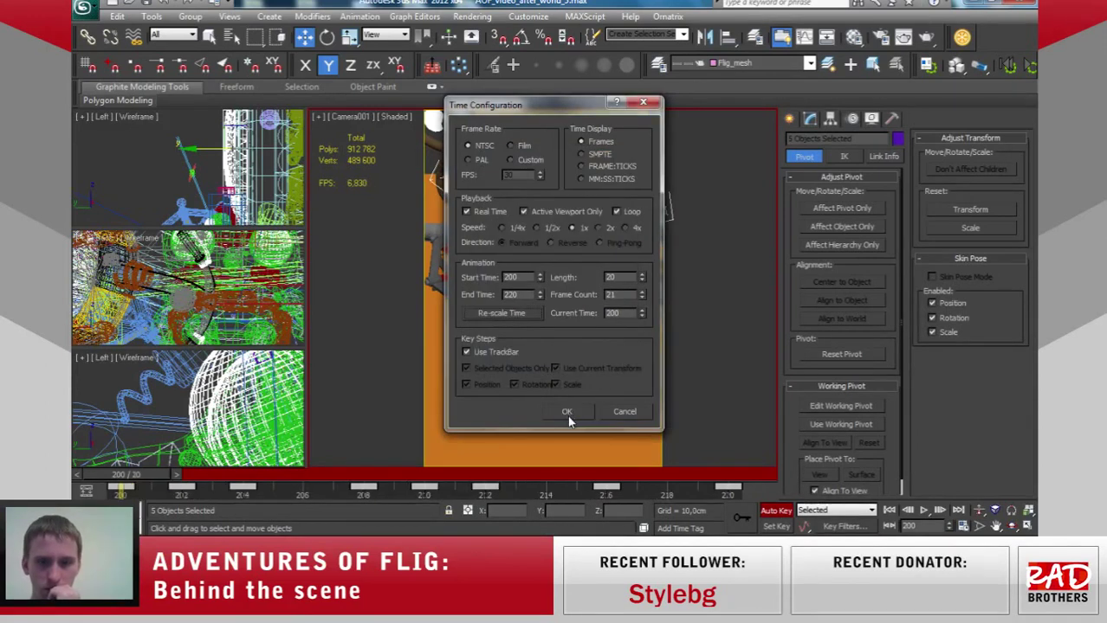
pyautogui.click(568, 413)
pyautogui.click(185, 479)
# Select Sphere033 at frame 202 and rotate it about 40 degrees on Z.
pyautogui.moveTo(185, 481)
pyautogui.mouseDown()
pyautogui.moveTo(581, 457)
pyautogui.moveTo(777, 465)
pyautogui.moveTo(740, 473)
pyautogui.mouseUp()
pyautogui.moveTo(493, 457)
pyautogui.mouseDown()
pyautogui.moveTo(324, 437)
pyautogui.moveTo(195, 450)
pyautogui.moveTo(218, 475)
pyautogui.mouseUp()
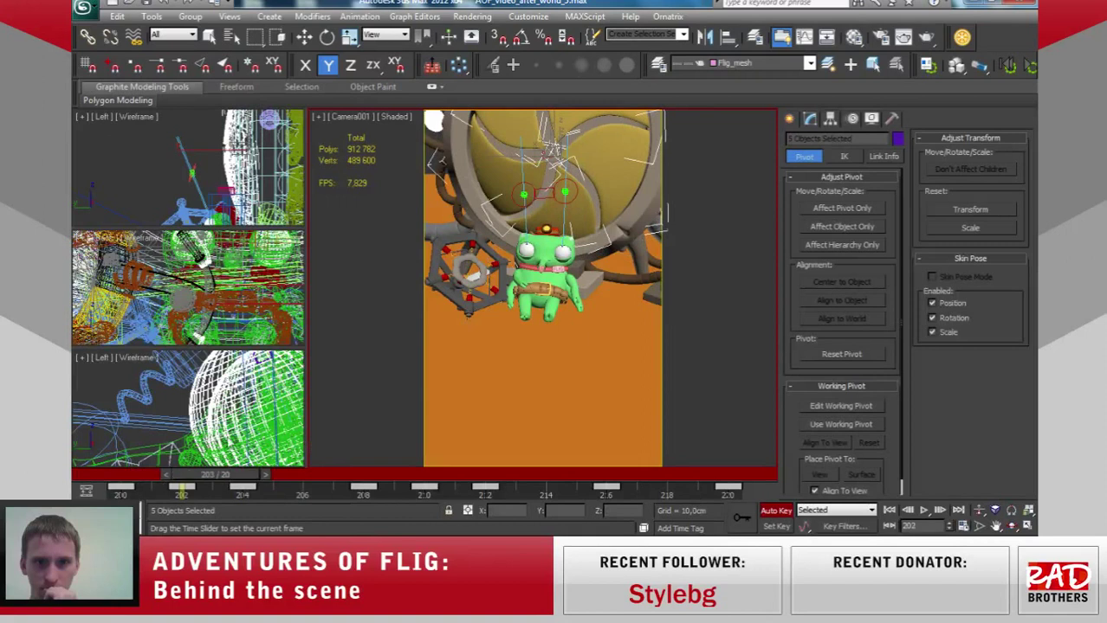
pyautogui.click(487, 150)
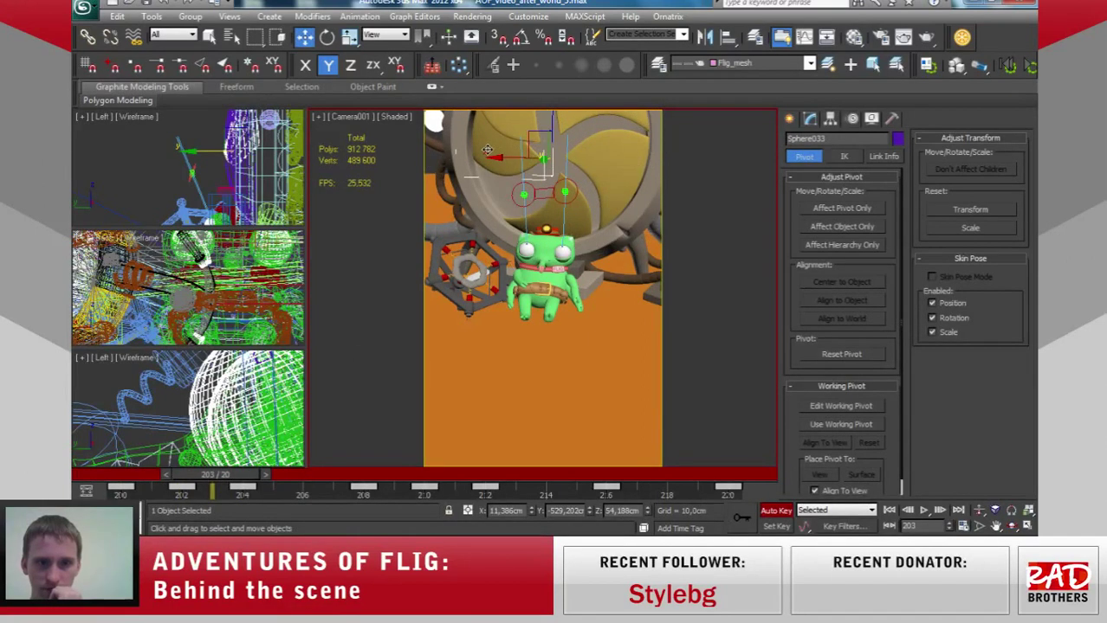
pyautogui.press('e')
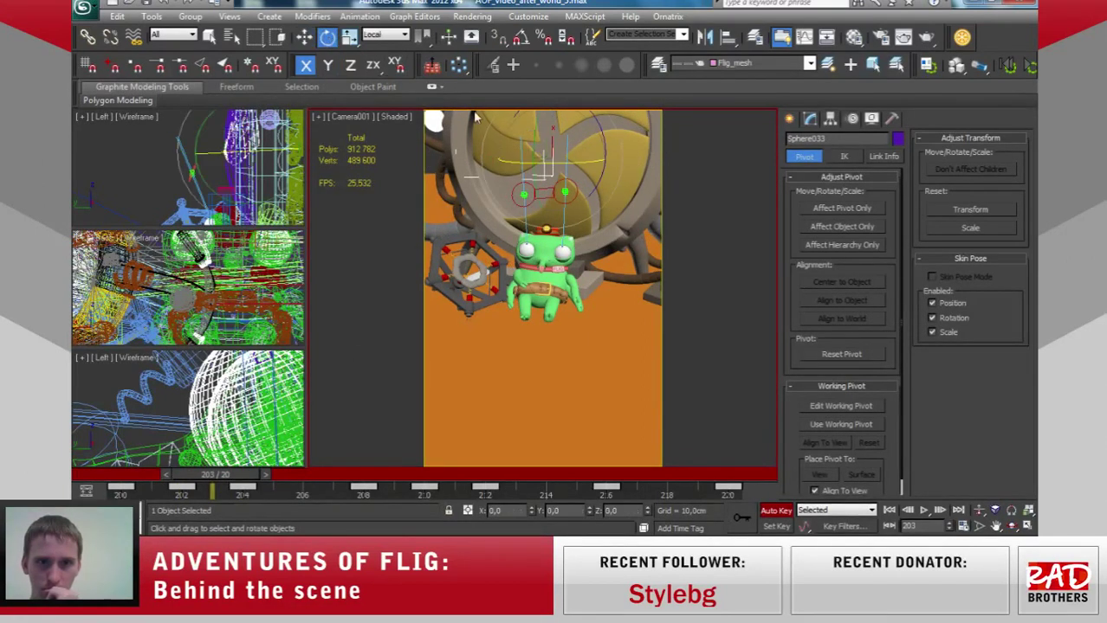
pyautogui.moveTo(598, 151); pyautogui.dragTo(606, 82)
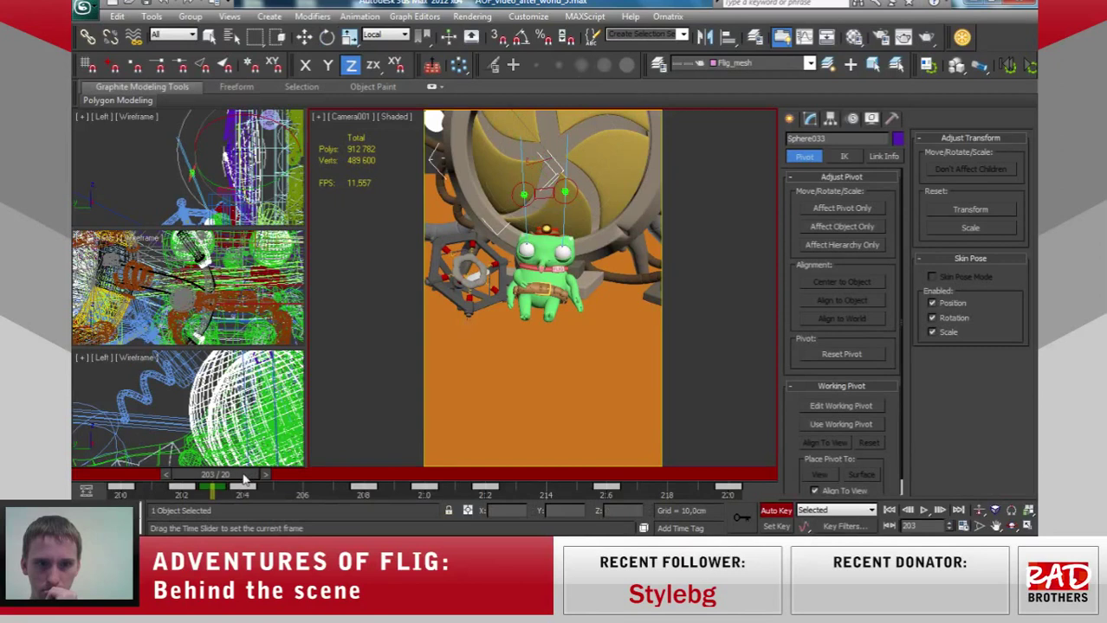
pyautogui.moveTo(254, 478)
pyautogui.mouseDown()
pyautogui.moveTo(152, 467)
pyautogui.moveTo(408, 479)
pyautogui.moveTo(184, 475)
pyautogui.moveTo(257, 451)
pyautogui.moveTo(184, 476)
pyautogui.mouseUp()
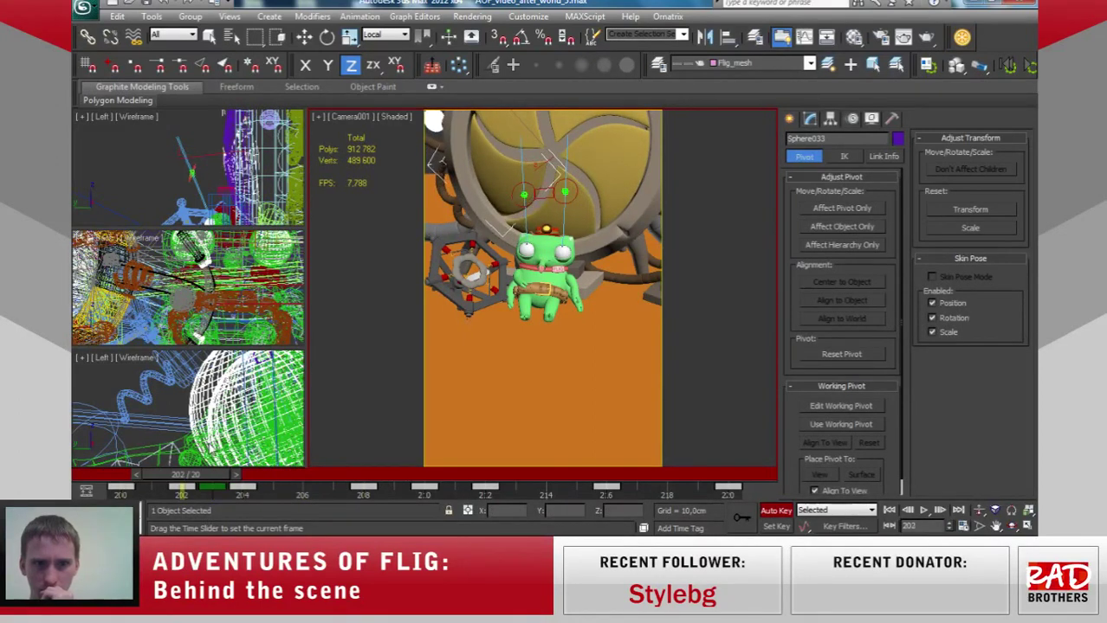
# Key a new rotation for the fan sphere at frame 204 and scrub back to review it.
pyautogui.press('e')
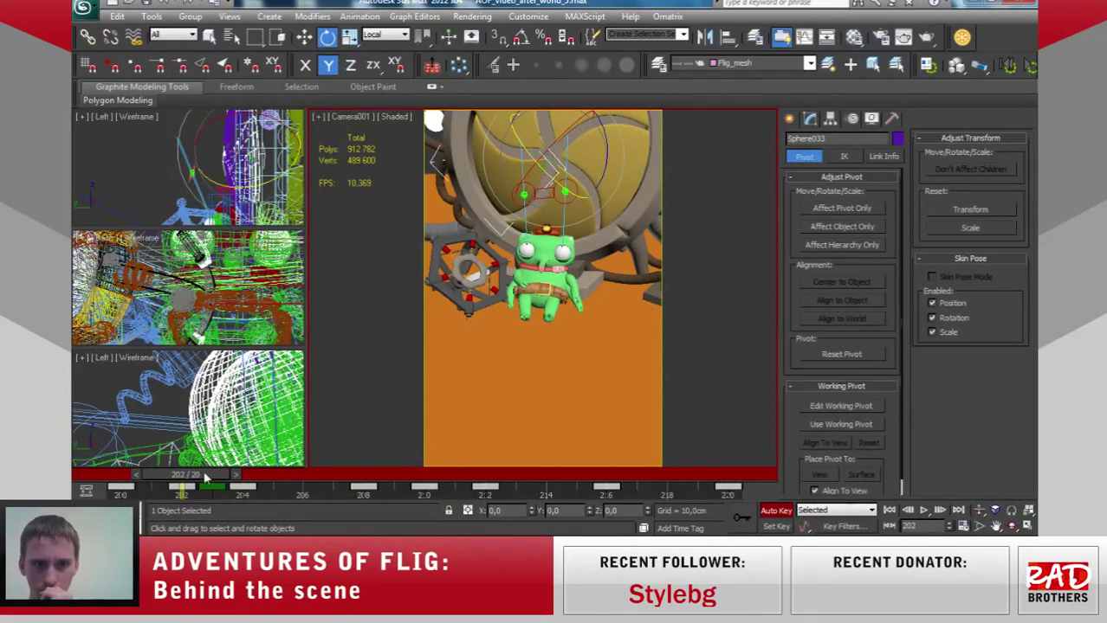
pyautogui.moveTo(205, 477)
pyautogui.mouseDown()
pyautogui.moveTo(288, 483)
pyautogui.moveTo(238, 491)
pyautogui.mouseUp()
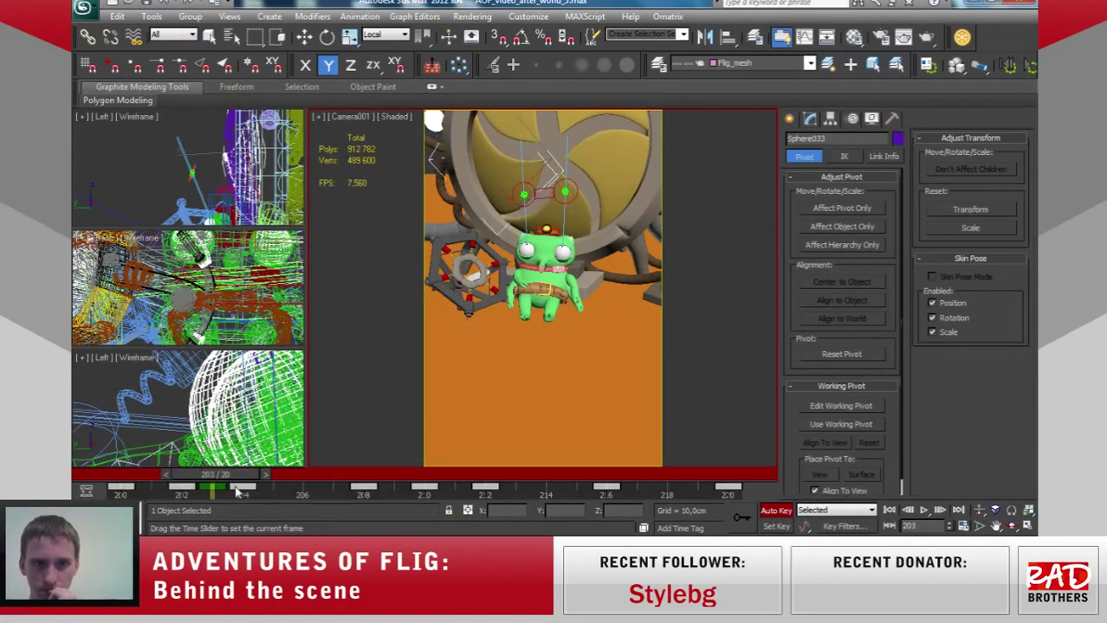
pyautogui.press('e')
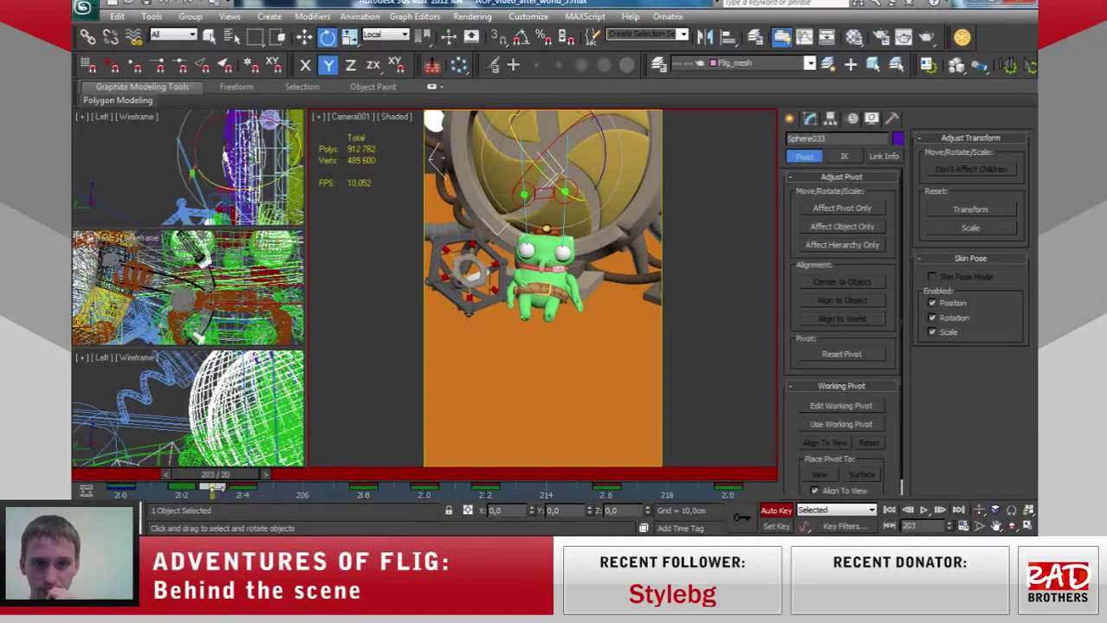
pyautogui.click(474, 176)
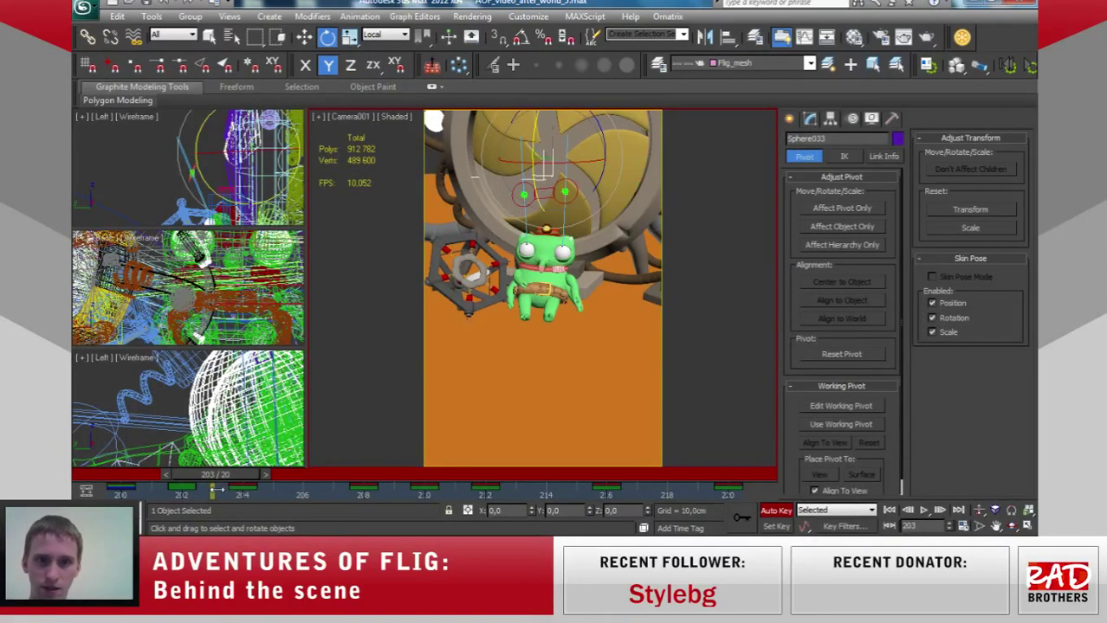
pyautogui.moveTo(218, 476); pyautogui.dragTo(246, 477)
pyautogui.press('e')
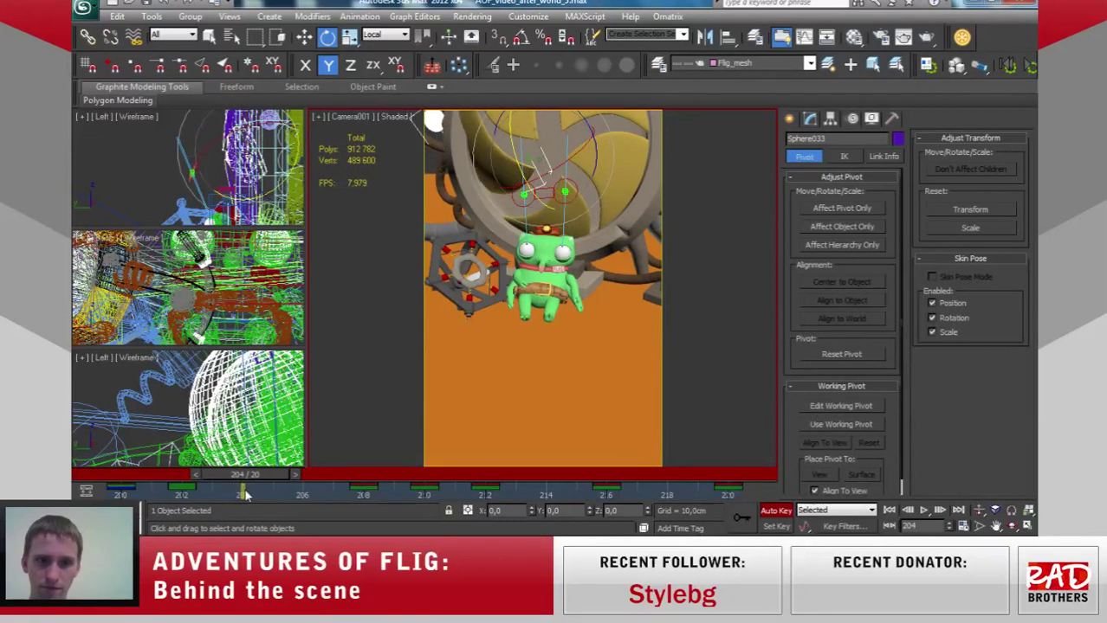
pyautogui.moveTo(516, 157)
pyautogui.mouseDown()
pyautogui.moveTo(516, 126)
pyautogui.moveTo(557, 140)
pyautogui.moveTo(582, 86)
pyautogui.mouseUp()
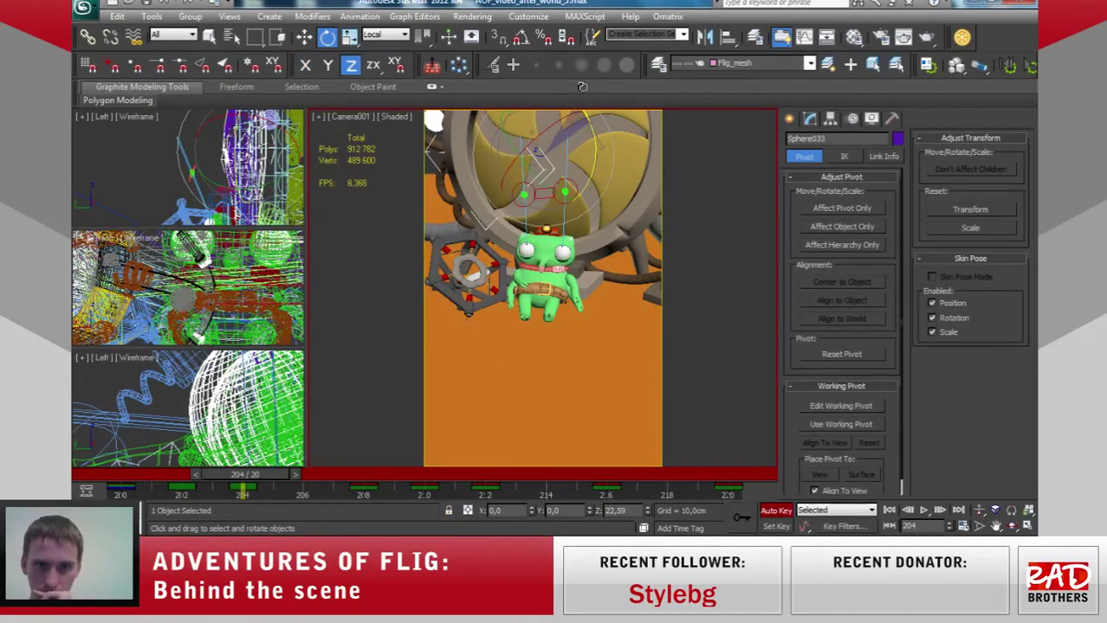
pyautogui.moveTo(275, 476)
pyautogui.mouseDown()
pyautogui.moveTo(180, 476)
pyautogui.moveTo(333, 491)
pyautogui.mouseUp()
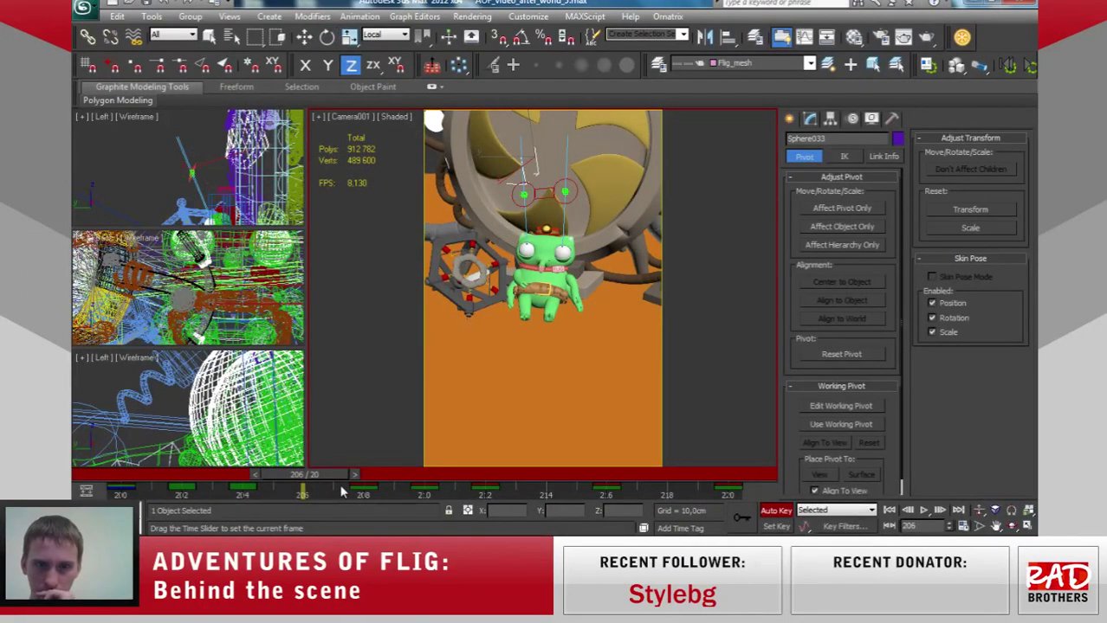
# Check the motion at frame 205, then switch to a Perspective view orbited around the fan.
pyautogui.press('e')
pyautogui.rightClick(606, 260)
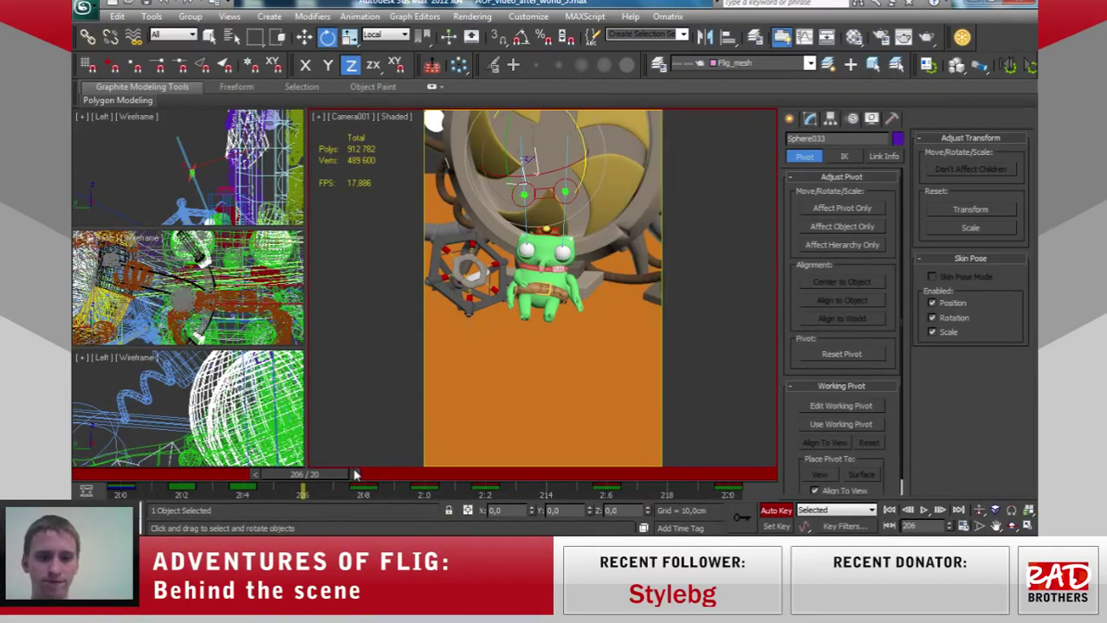
pyautogui.moveTo(303, 475); pyautogui.dragTo(196, 479)
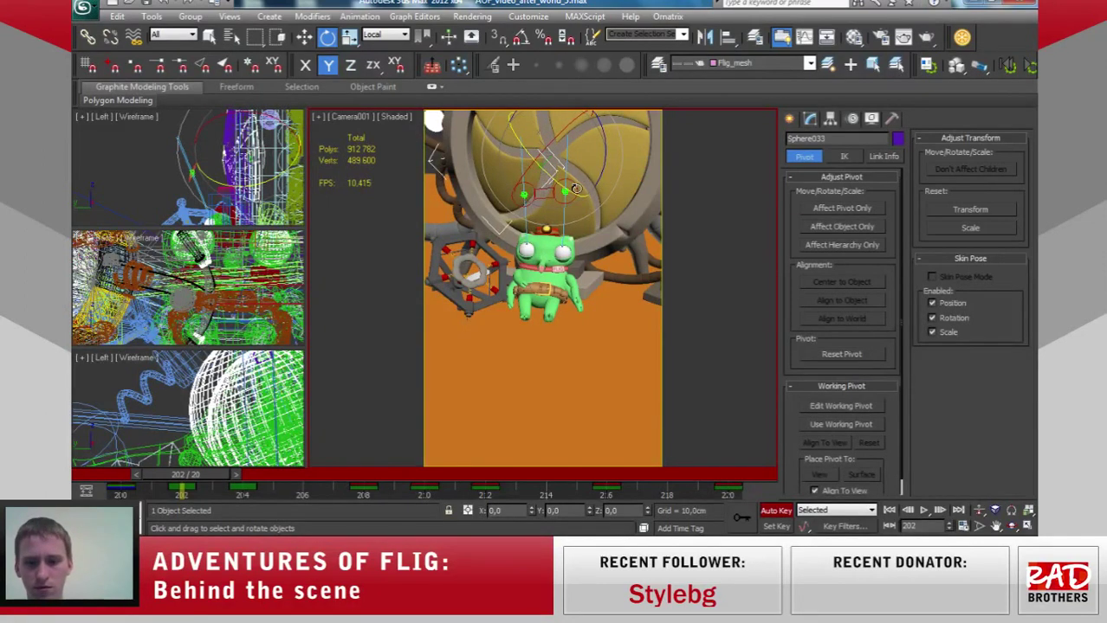
pyautogui.press('p')
pyautogui.moveTo(575, 189)
pyautogui.keyDown('alt'); pyautogui.mouseDown(button='middle')
pyautogui.moveTo(575, 260)
pyautogui.moveTo(560, 264)
pyautogui.moveTo(554, 219)
pyautogui.mouseUp(button='middle'); pyautogui.keyUp('alt')
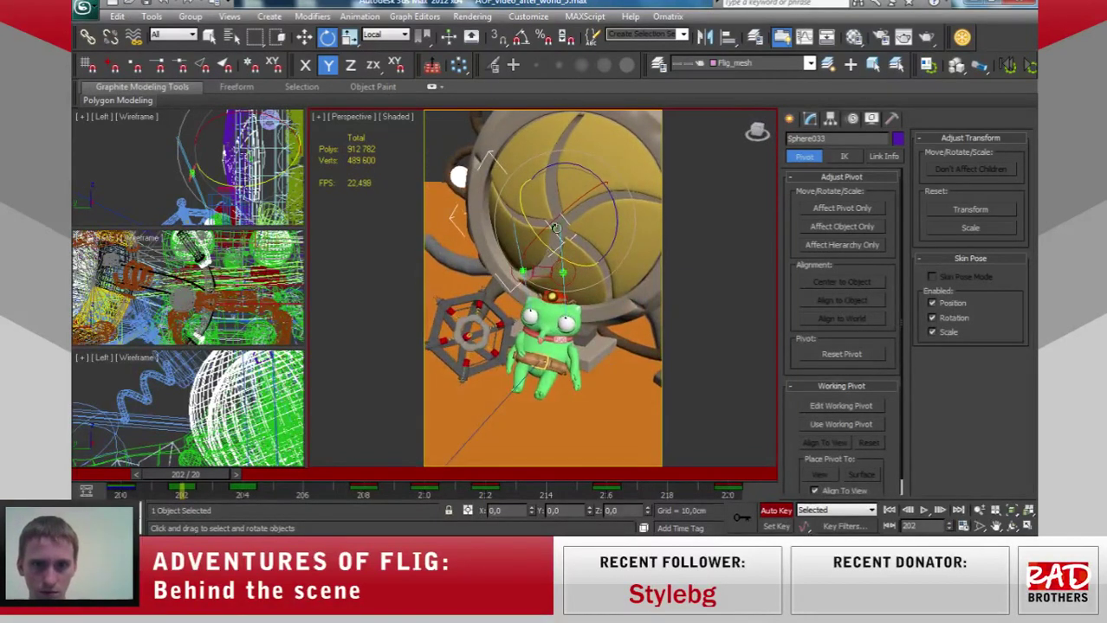
# Nudge the fan sphere's rotation, then at frame 206 tilt it about 17° on Y and 18° on Z.
pyautogui.moveTo(555, 218); pyautogui.dragTo(559, 219)
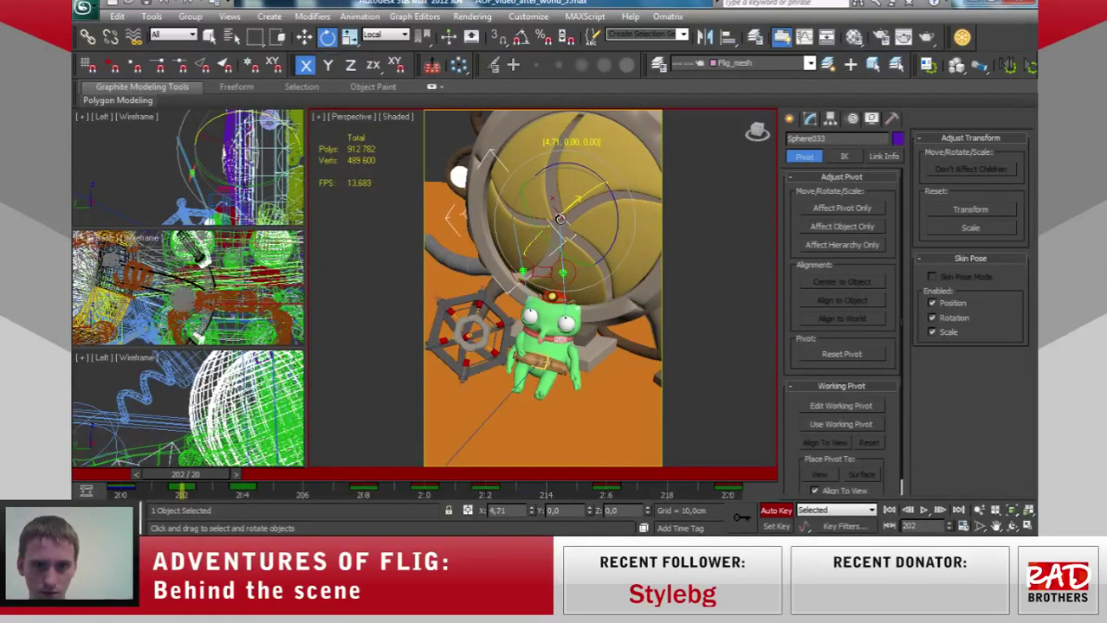
pyautogui.keyDown('alt'); pyautogui.moveTo(573, 239); pyautogui.dragTo(615, 201, button='middle'); pyautogui.keyUp('alt')
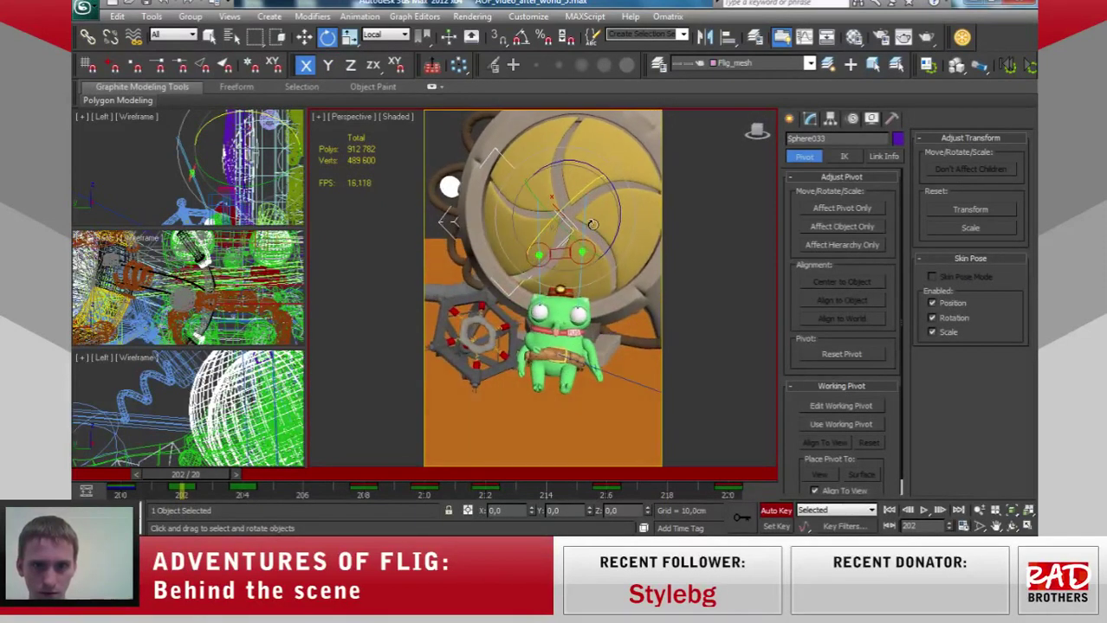
pyautogui.moveTo(615, 201); pyautogui.dragTo(610, 201)
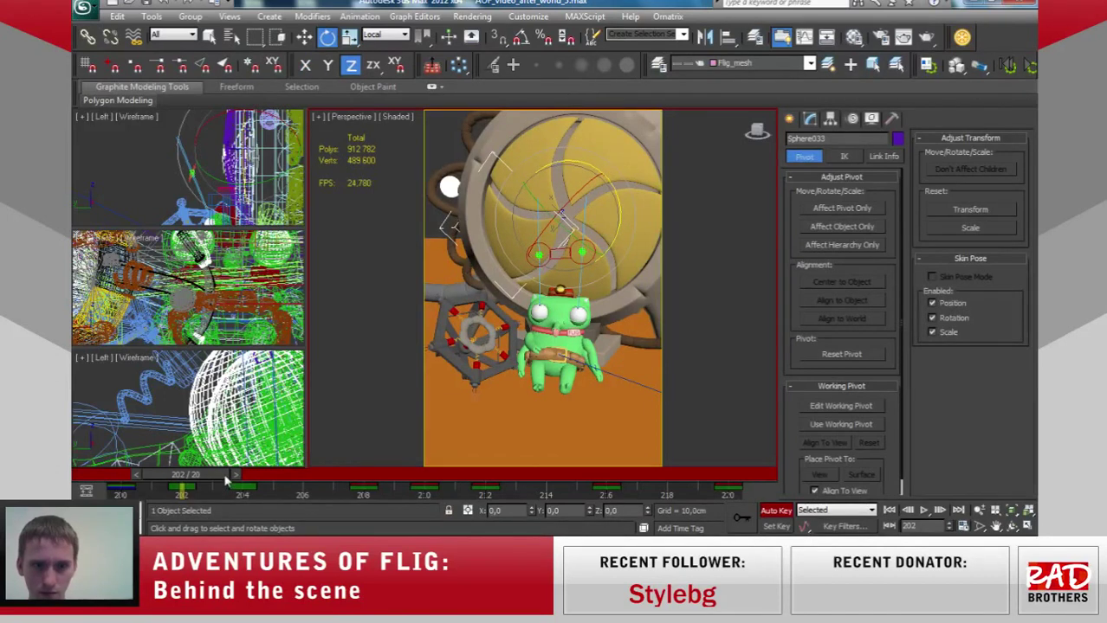
pyautogui.moveTo(227, 478); pyautogui.dragTo(301, 481)
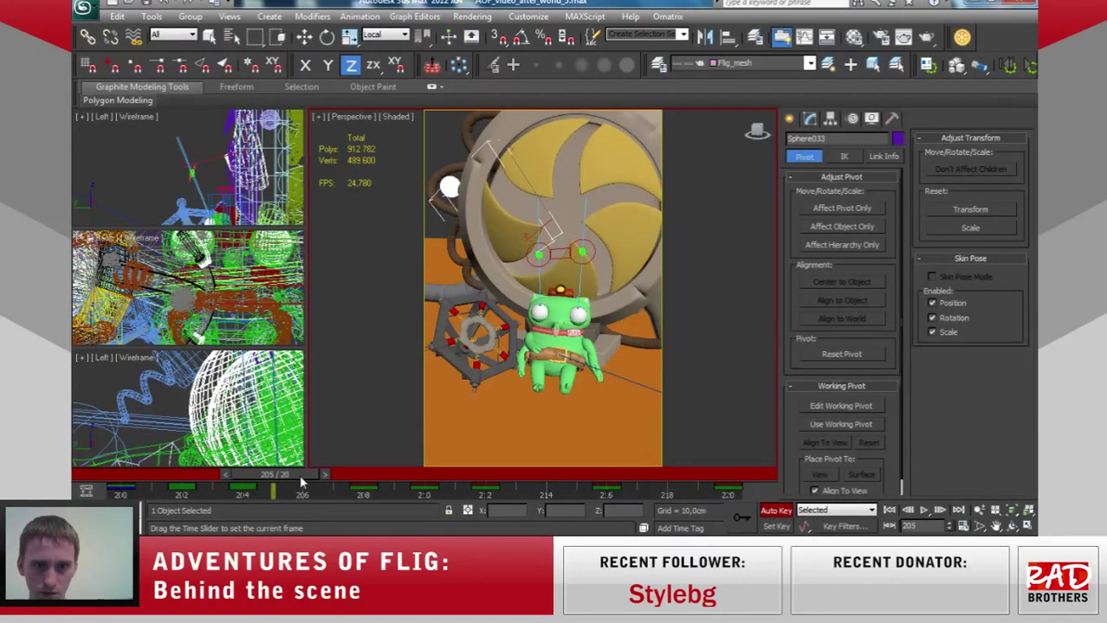
pyautogui.click(324, 477)
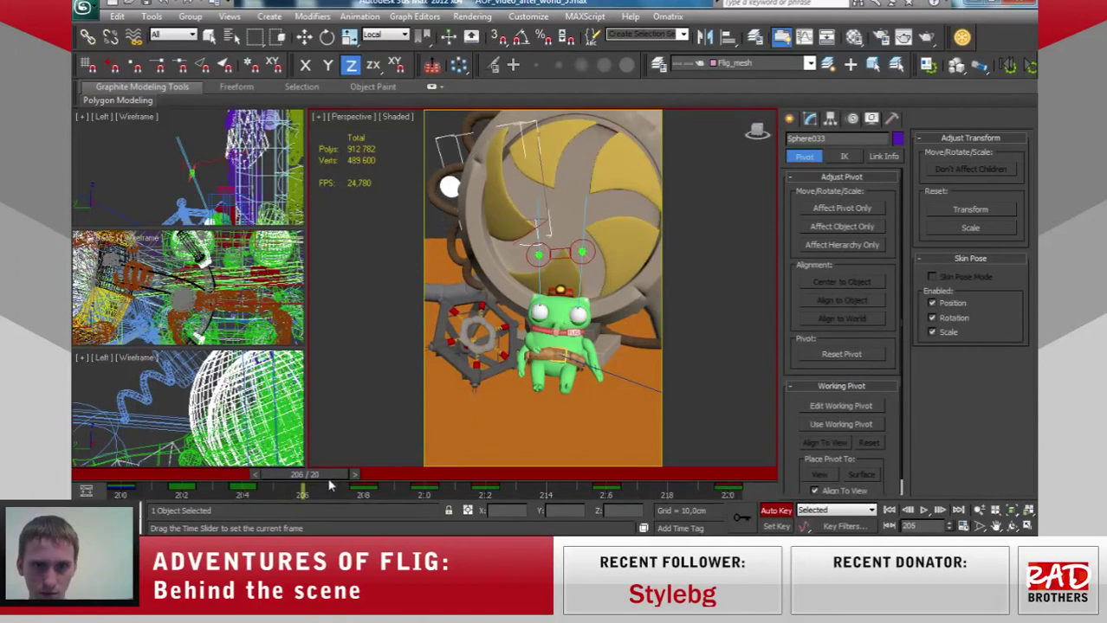
pyautogui.press('e')
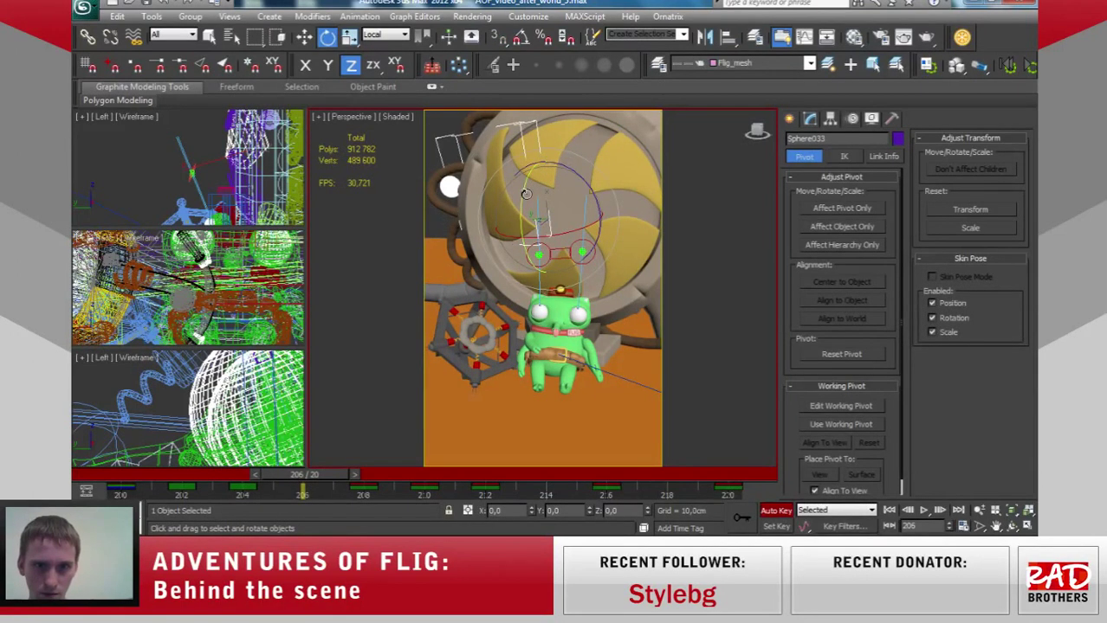
pyautogui.moveTo(527, 191); pyautogui.dragTo(538, 172)
pyautogui.moveTo(596, 201); pyautogui.dragTo(592, 172)
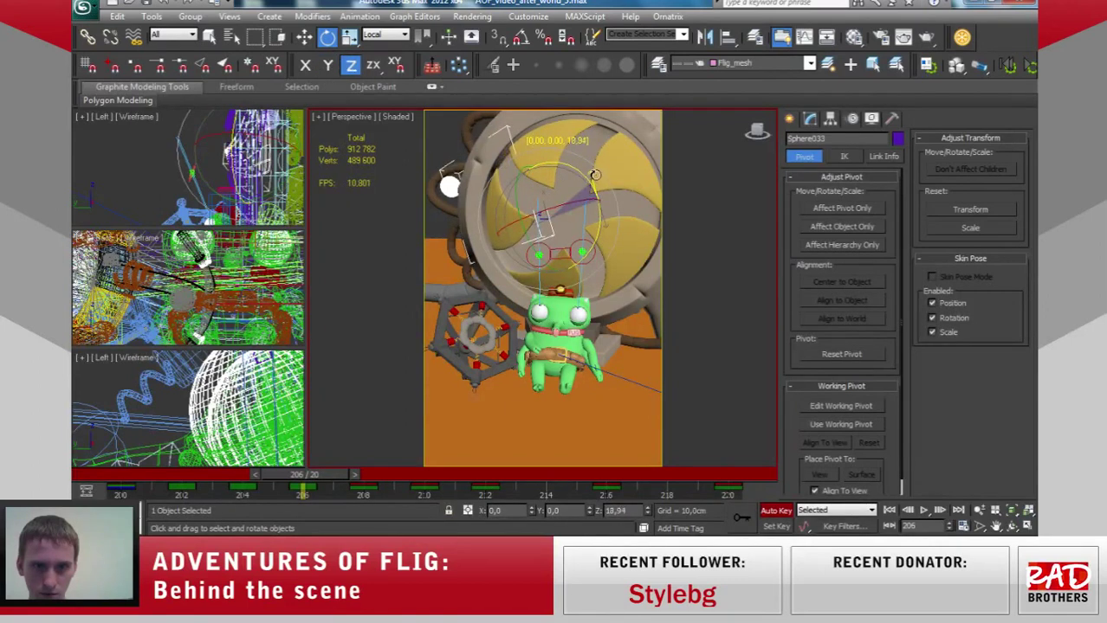
pyautogui.keyDown('alt'); pyautogui.moveTo(592, 172); pyautogui.dragTo(543, 276, button='middle'); pyautogui.keyUp('alt')
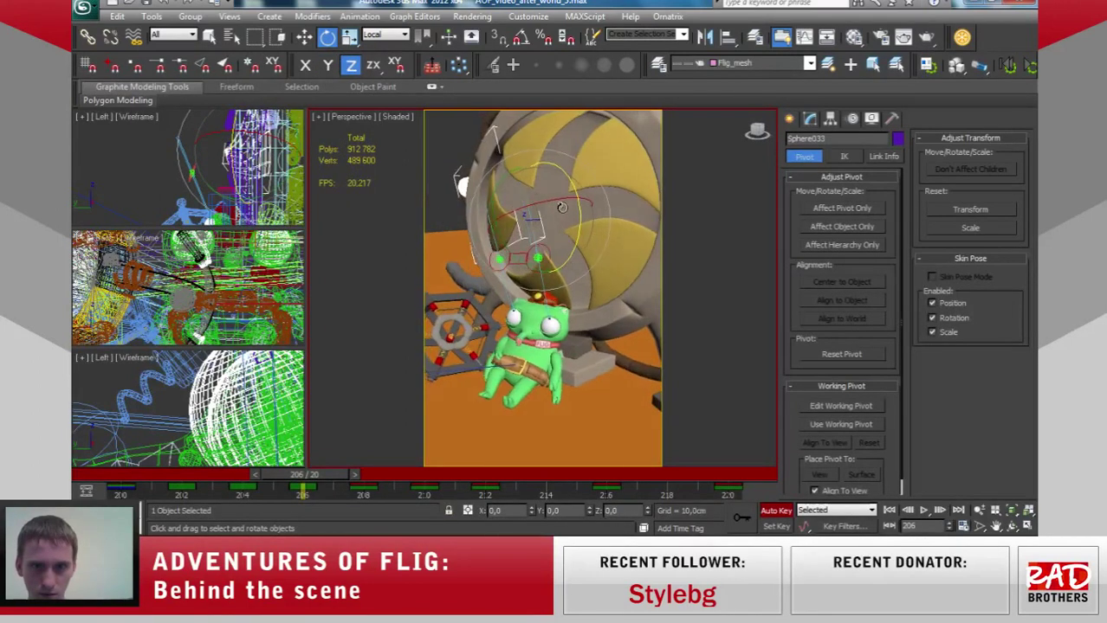
# At frame 205, turn the fan sphere about 30° on Z and 7° on Y, then review.
pyautogui.moveTo(327, 492); pyautogui.dragTo(308, 490)
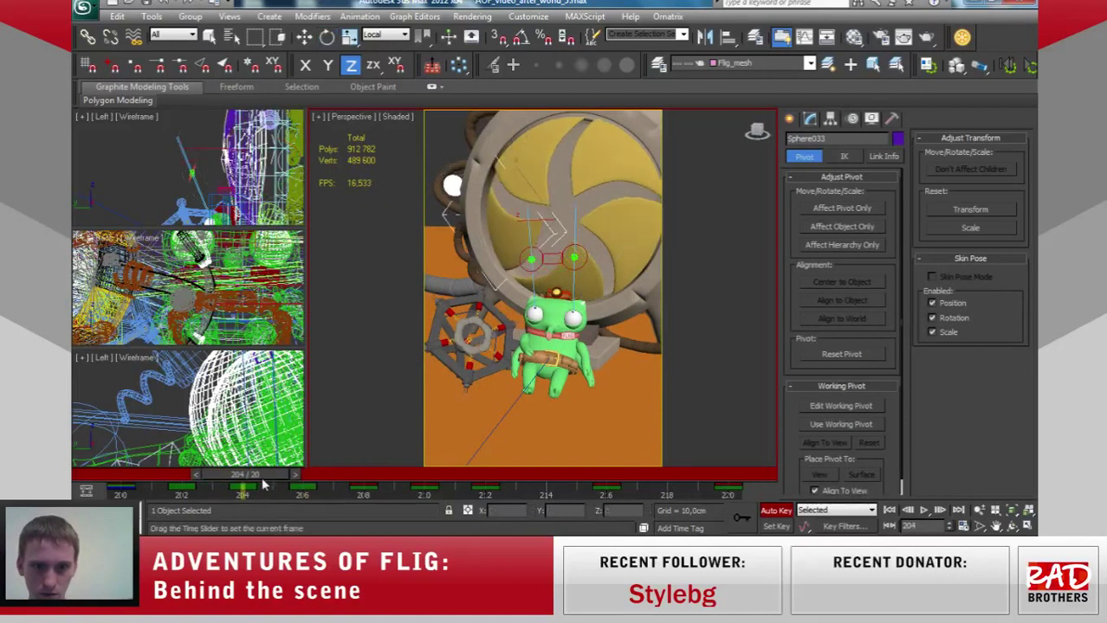
pyautogui.press('e')
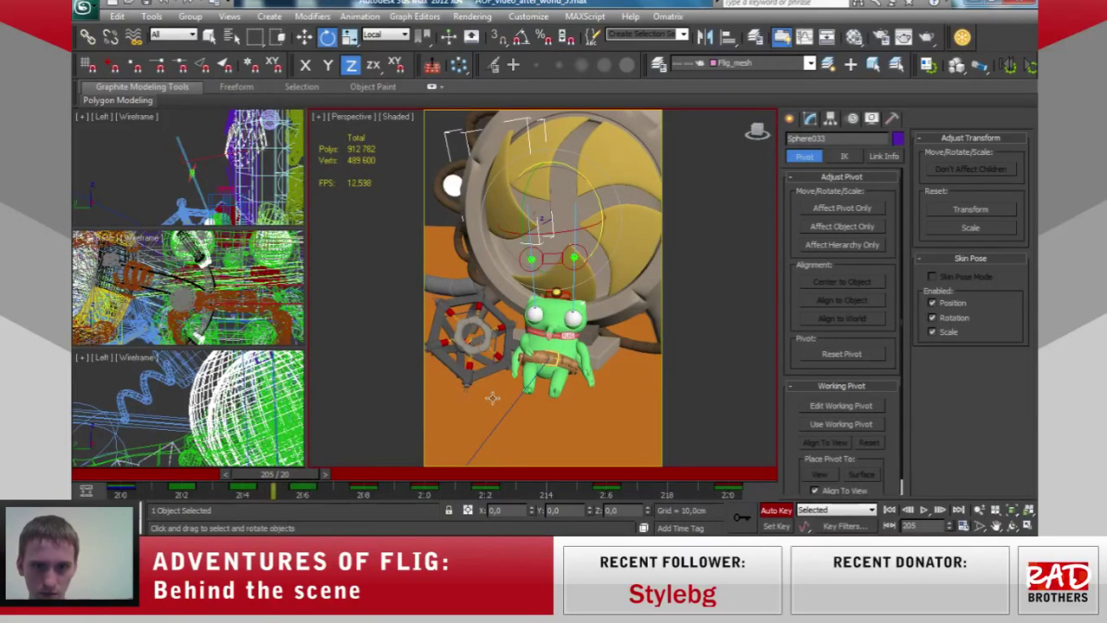
pyautogui.moveTo(600, 202); pyautogui.dragTo(581, 165)
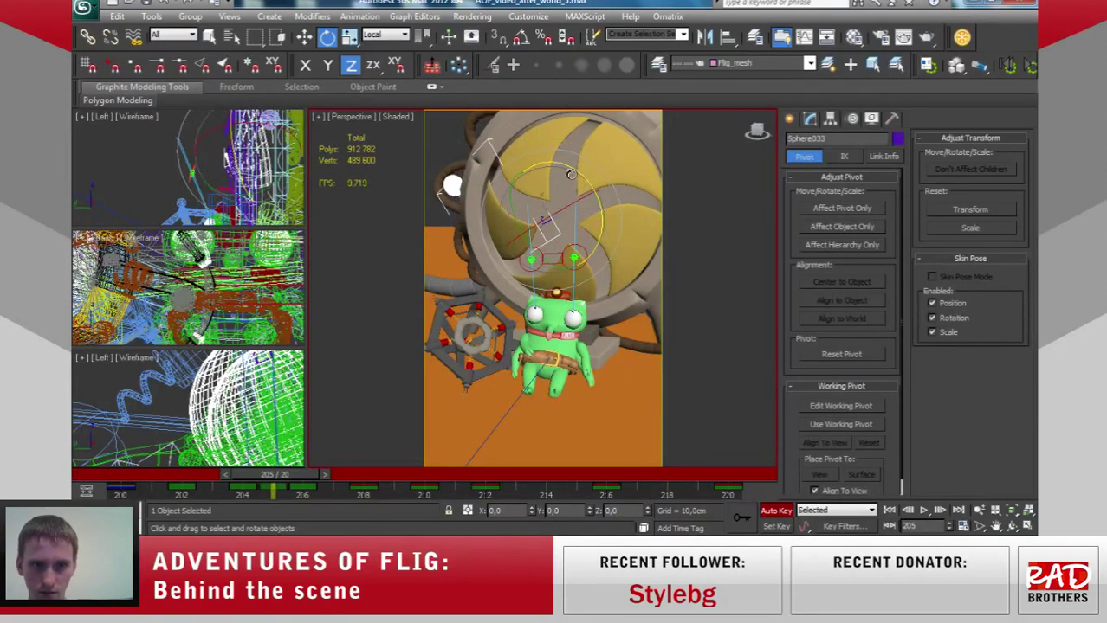
pyautogui.moveTo(512, 210)
pyautogui.mouseDown()
pyautogui.moveTo(514, 198)
pyautogui.moveTo(561, 208)
pyautogui.moveTo(587, 172)
pyautogui.mouseUp()
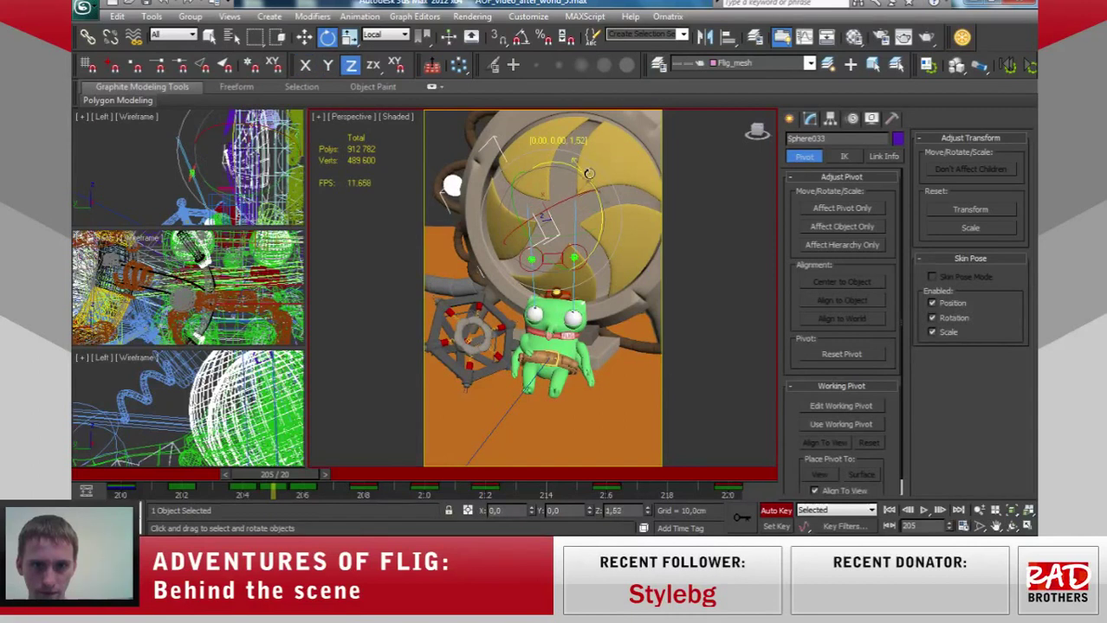
pyautogui.keyDown('alt'); pyautogui.moveTo(587, 172); pyautogui.dragTo(573, 303, button='middle'); pyautogui.keyUp('alt')
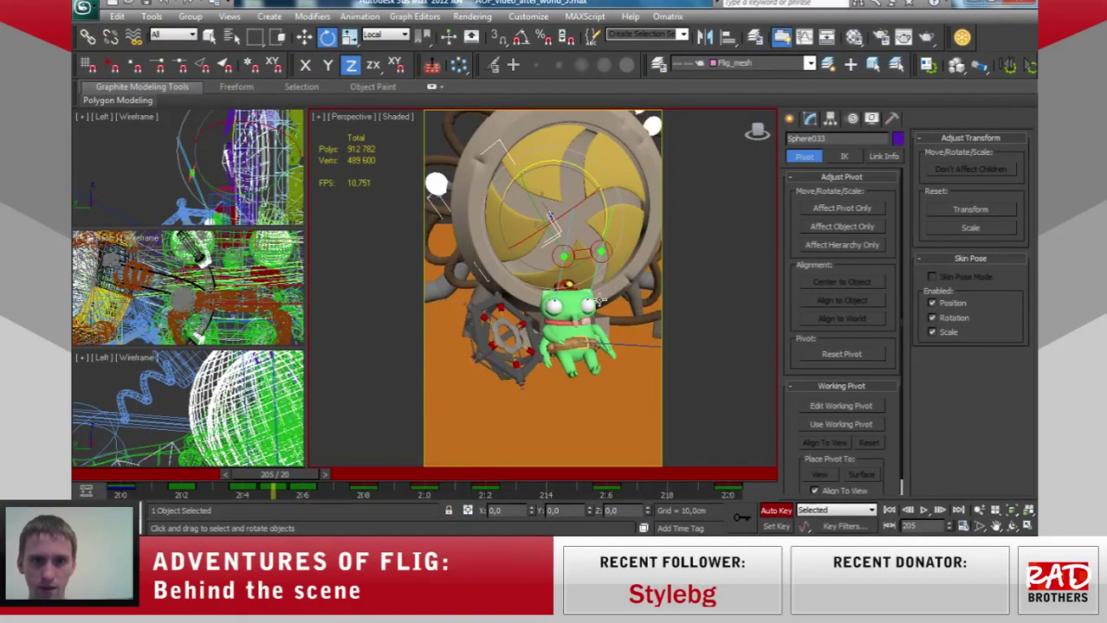
pyautogui.moveTo(274, 475)
pyautogui.mouseDown()
pyautogui.moveTo(154, 481)
pyautogui.moveTo(414, 485)
pyautogui.mouseUp()
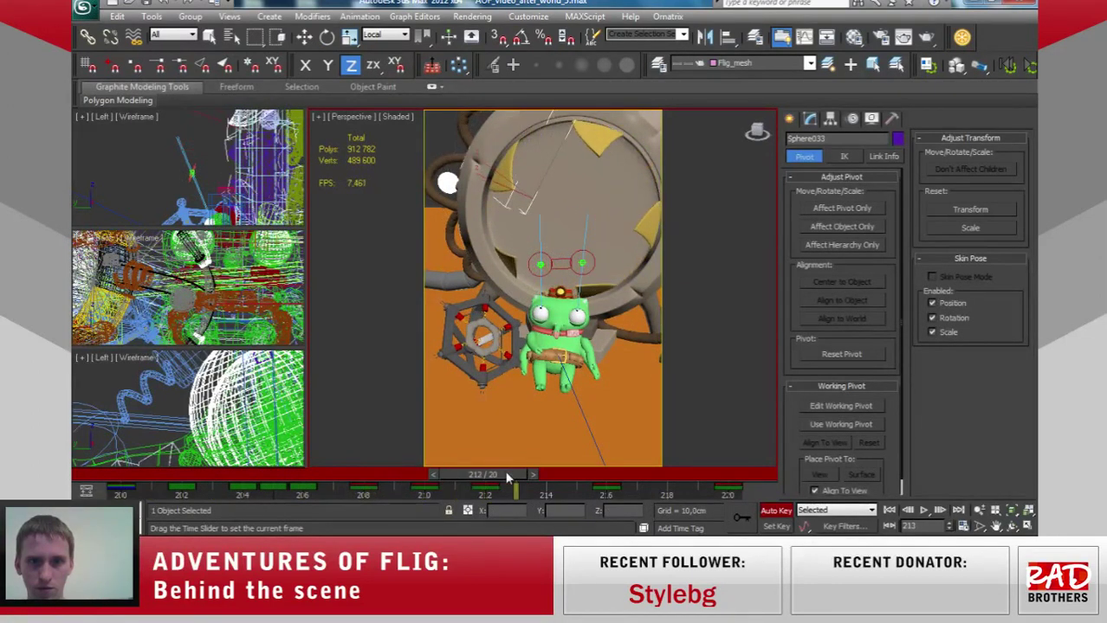
# At frame 210, adjust X and turn the sphere about 7° back on Z, reviewing from frame 200.
pyautogui.moveTo(421, 479); pyautogui.dragTo(476, 476)
pyautogui.press('e')
pyautogui.moveTo(537, 197); pyautogui.dragTo(505, 175)
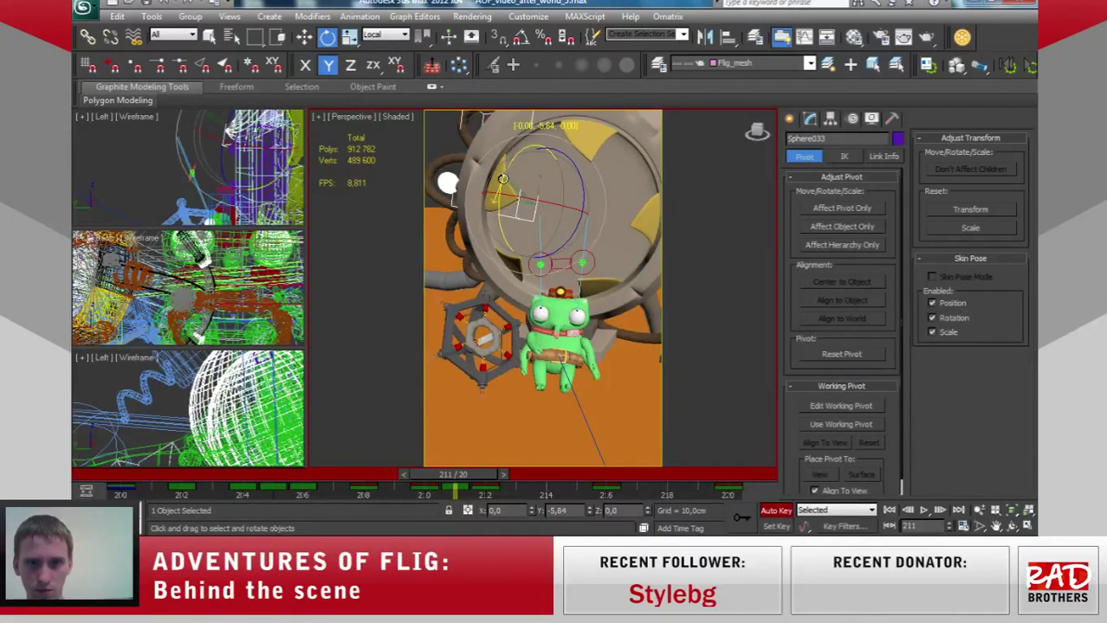
pyautogui.moveTo(578, 182)
pyautogui.mouseDown()
pyautogui.moveTo(581, 194)
pyautogui.moveTo(514, 162)
pyautogui.mouseUp()
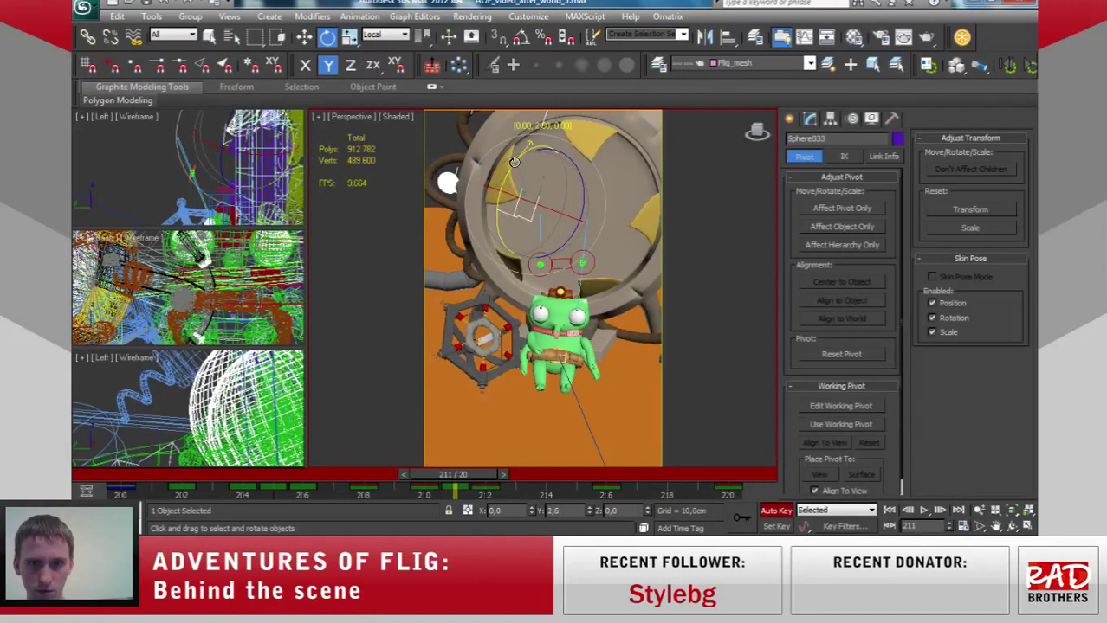
pyautogui.moveTo(468, 478)
pyautogui.mouseDown()
pyautogui.moveTo(630, 456)
pyautogui.moveTo(362, 446)
pyautogui.moveTo(471, 429)
pyautogui.mouseUp()
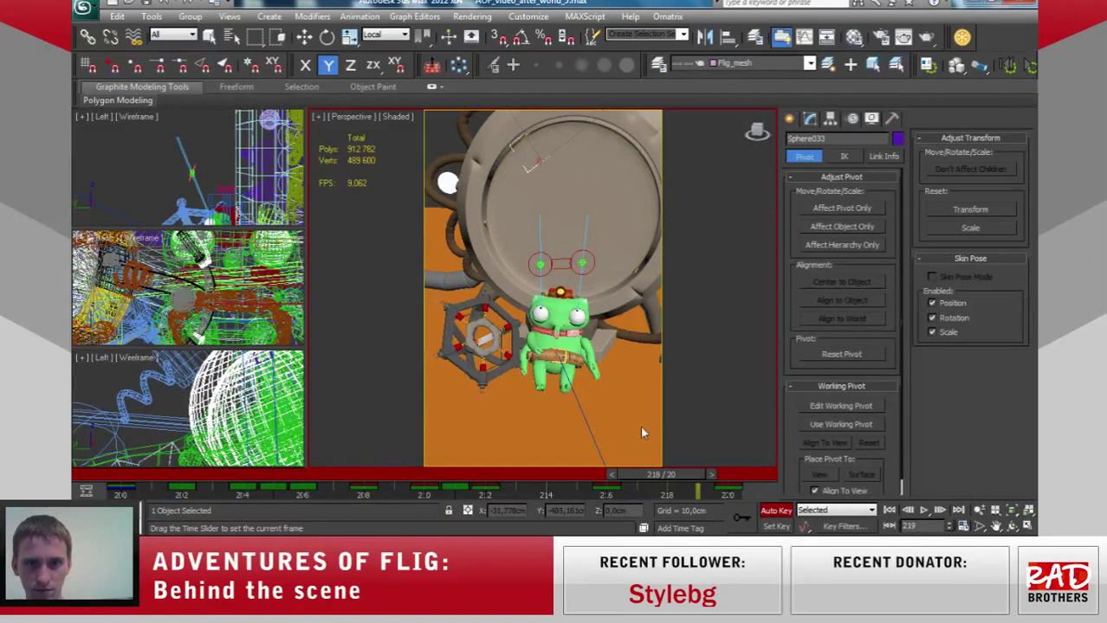
pyautogui.moveTo(471, 429)
pyautogui.mouseDown()
pyautogui.moveTo(98, 416)
pyautogui.moveTo(713, 428)
pyautogui.moveTo(455, 427)
pyautogui.mouseUp()
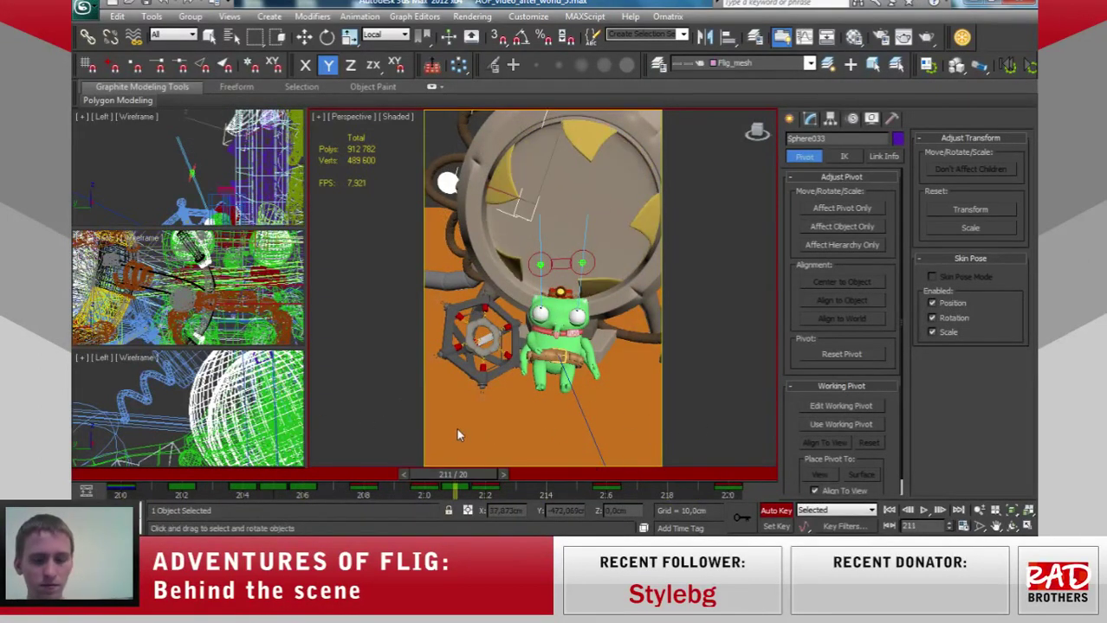
# Move the selected keys onto the current frame, delete stray keys, and step to frame 206.
pyautogui.press('e')
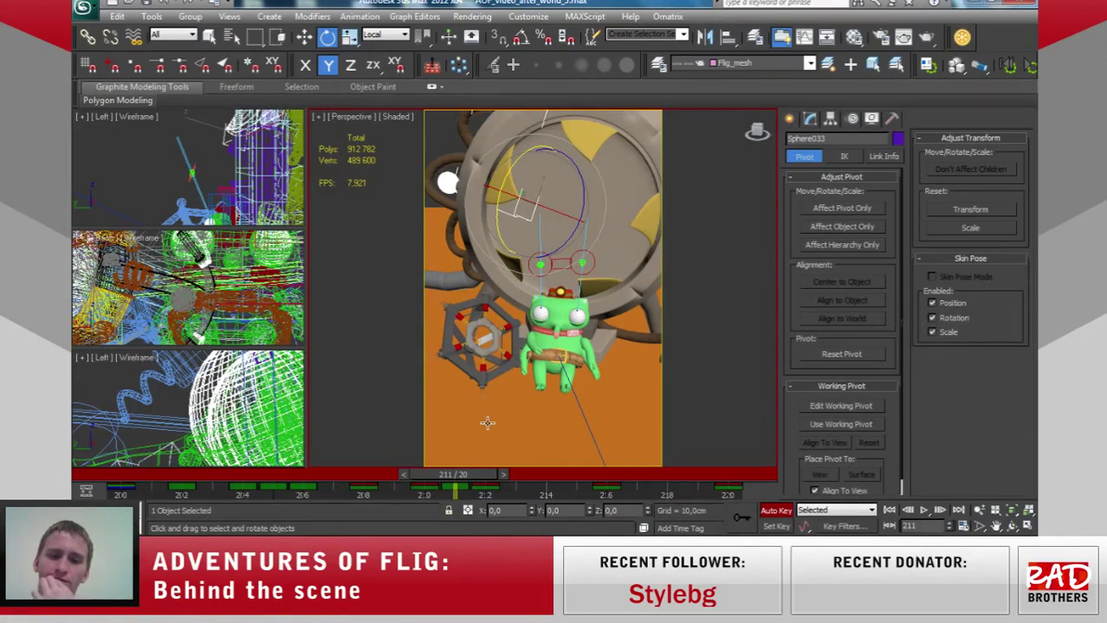
pyautogui.moveTo(404, 494)
pyautogui.mouseDown()
pyautogui.moveTo(459, 490)
pyautogui.moveTo(182, 495)
pyautogui.mouseUp()
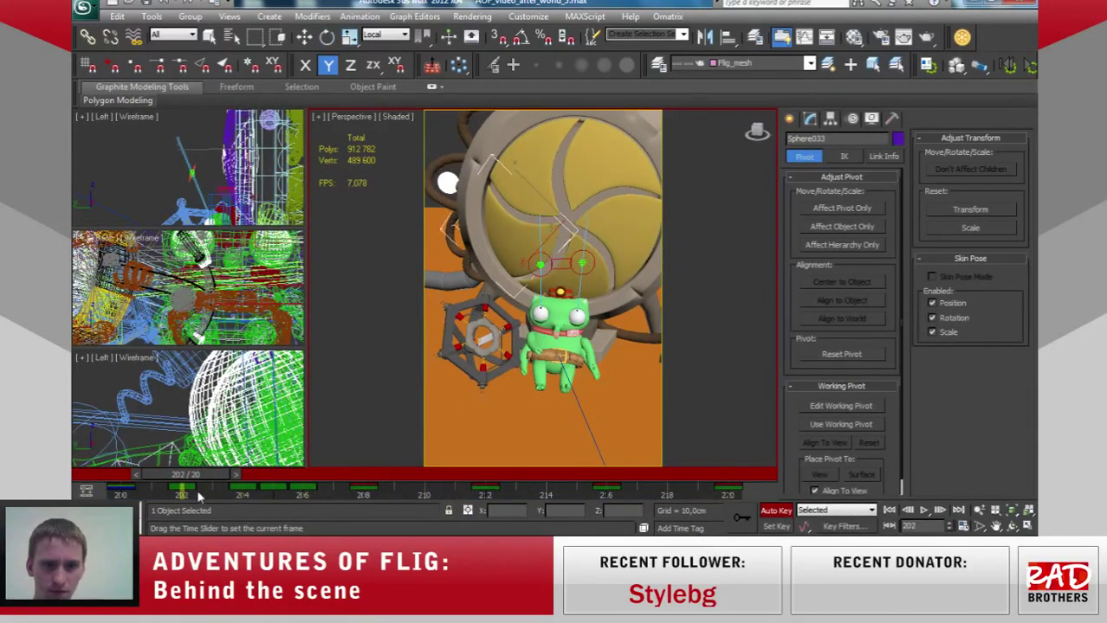
pyautogui.press('e')
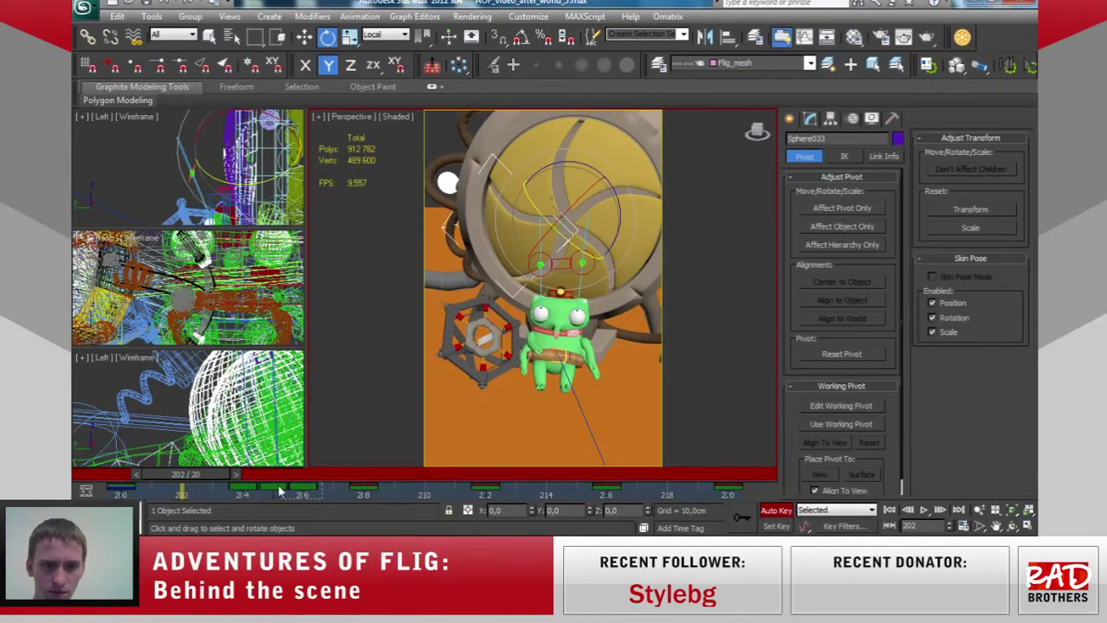
pyautogui.press('Delete')
pyautogui.moveTo(207, 485)
pyautogui.mouseDown()
pyautogui.moveTo(374, 493)
pyautogui.moveTo(280, 493)
pyautogui.mouseUp()
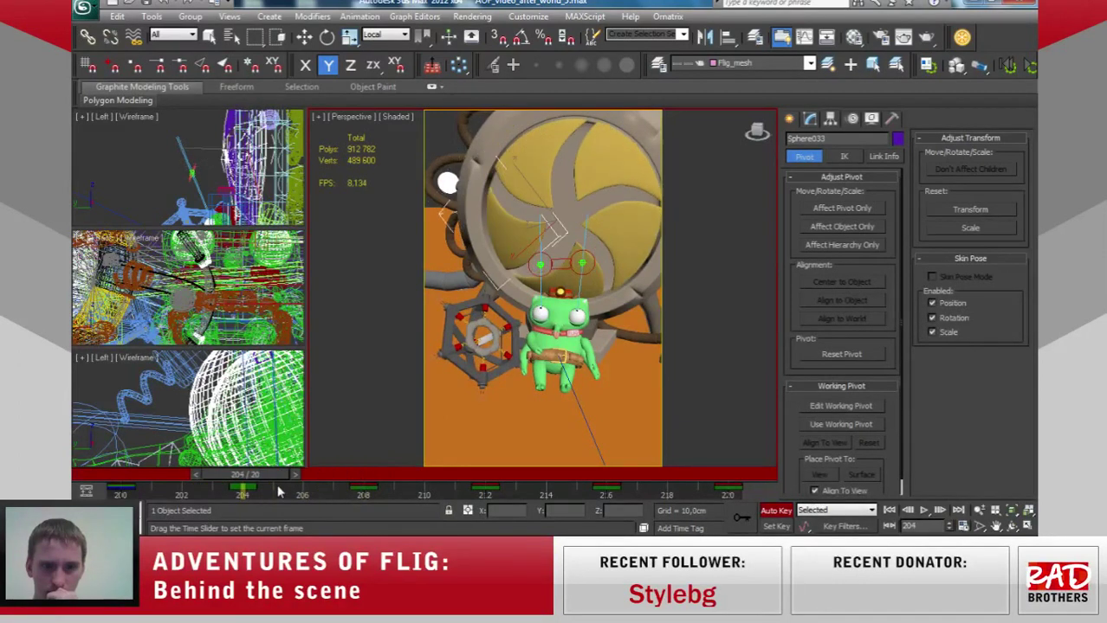
pyautogui.press('e')
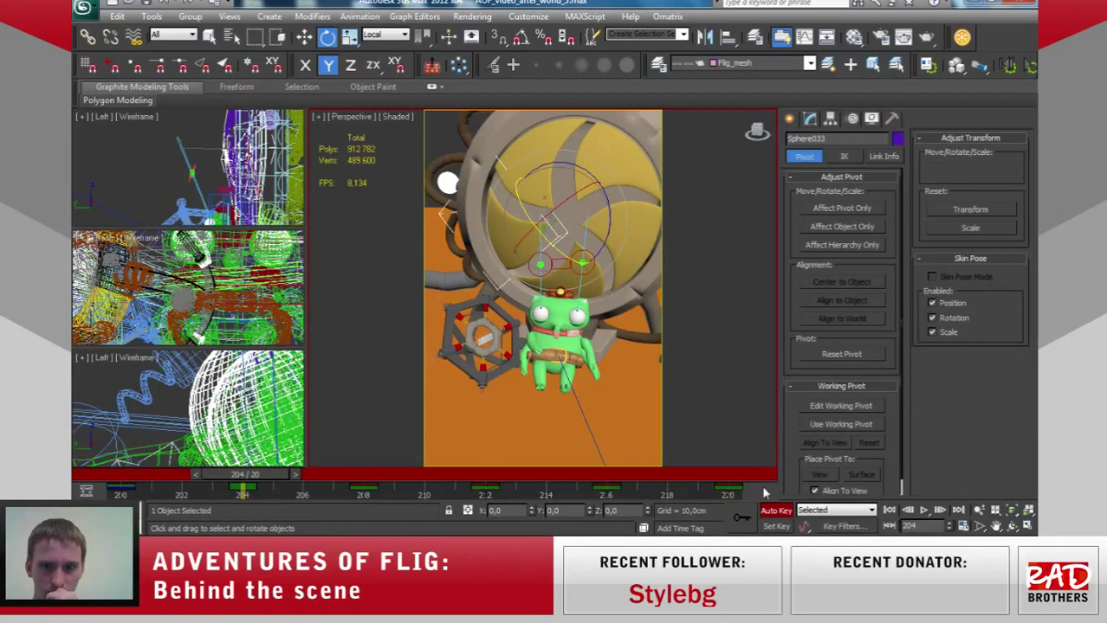
pyautogui.moveTo(276, 485); pyautogui.dragTo(332, 490)
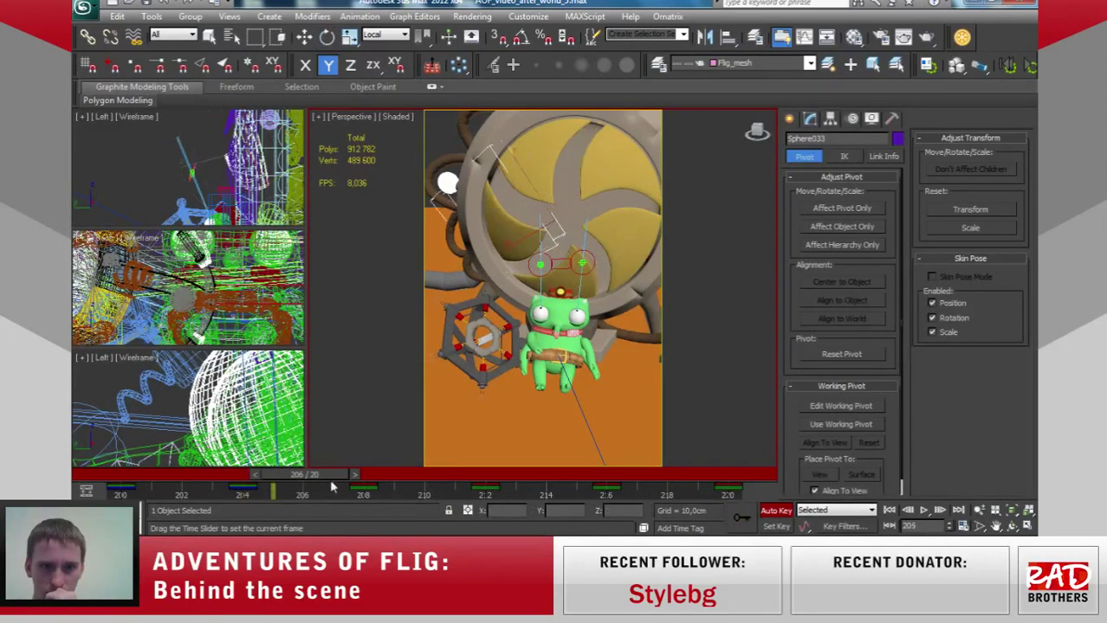
# Open the Mini Curve Editor, select the keys at frame 207, and move to frame 208.
pyautogui.click(88, 491)
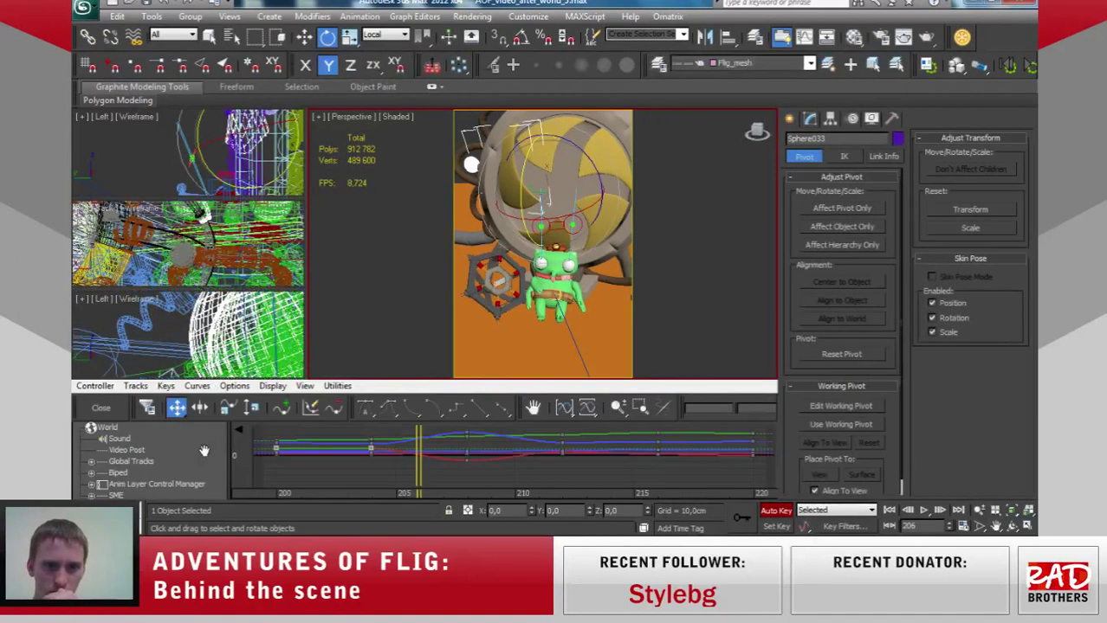
pyautogui.moveTo(474, 478); pyautogui.dragTo(472, 483, button='middle')
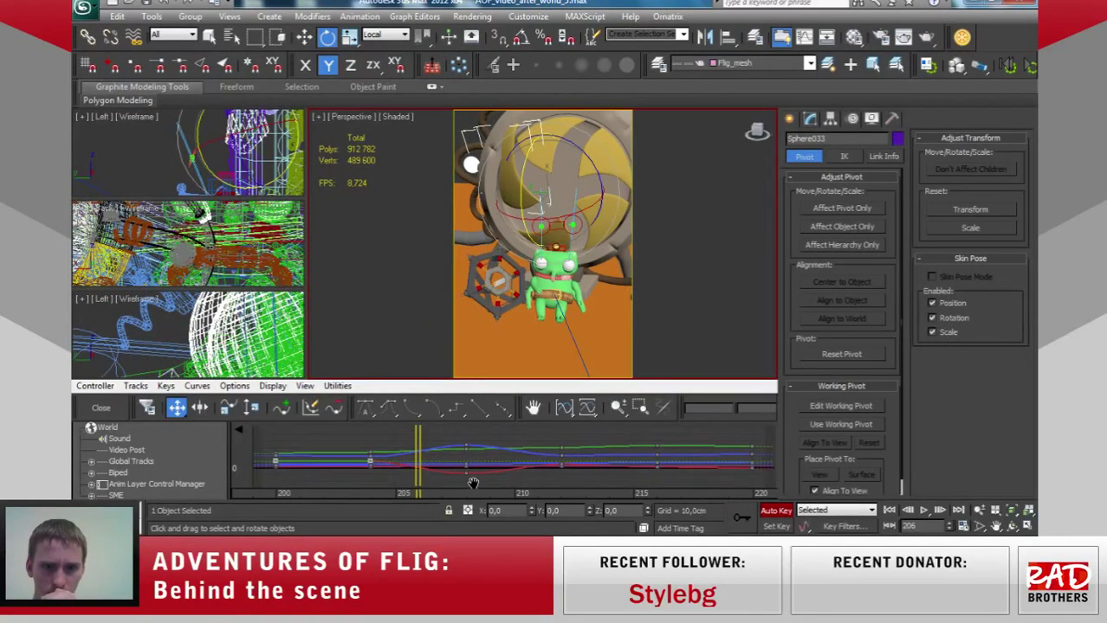
pyautogui.click(467, 465)
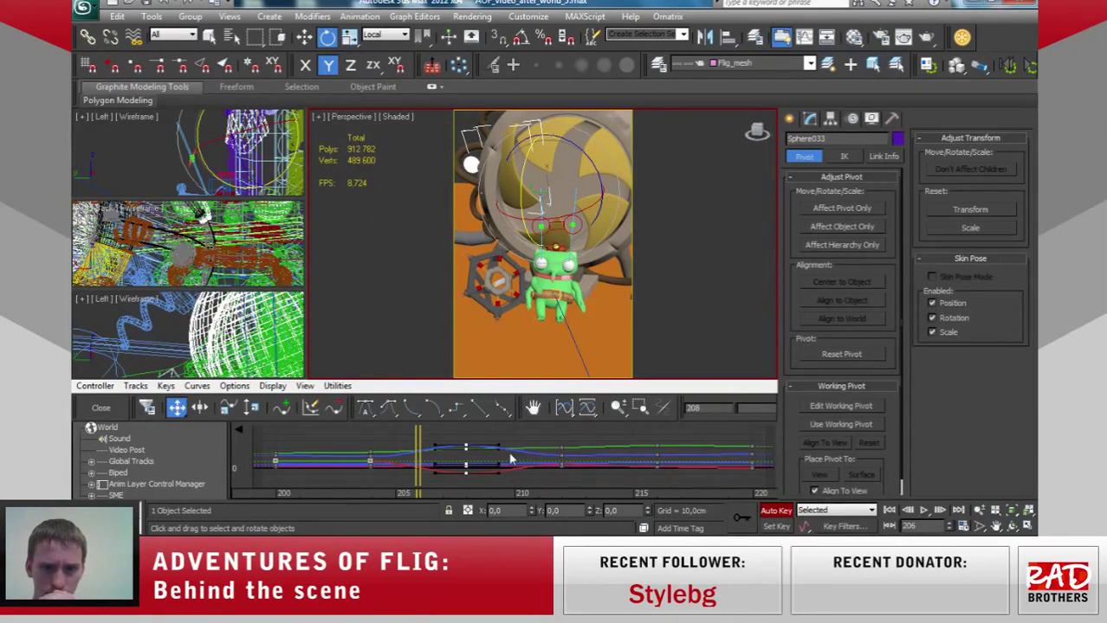
pyautogui.click(471, 483)
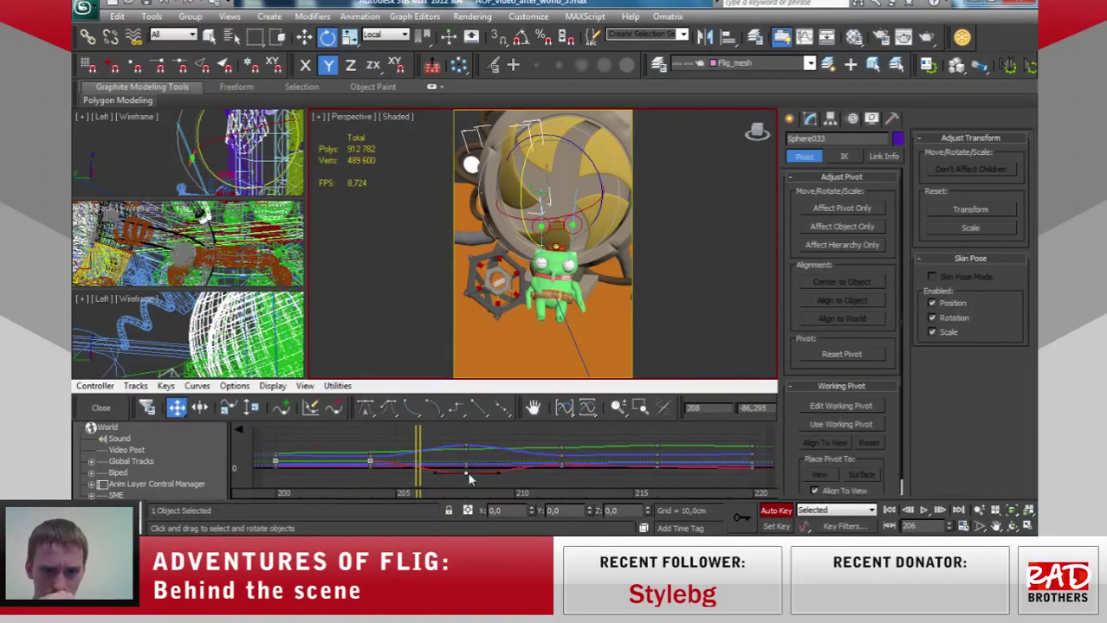
pyautogui.moveTo(467, 472); pyautogui.dragTo(467, 461)
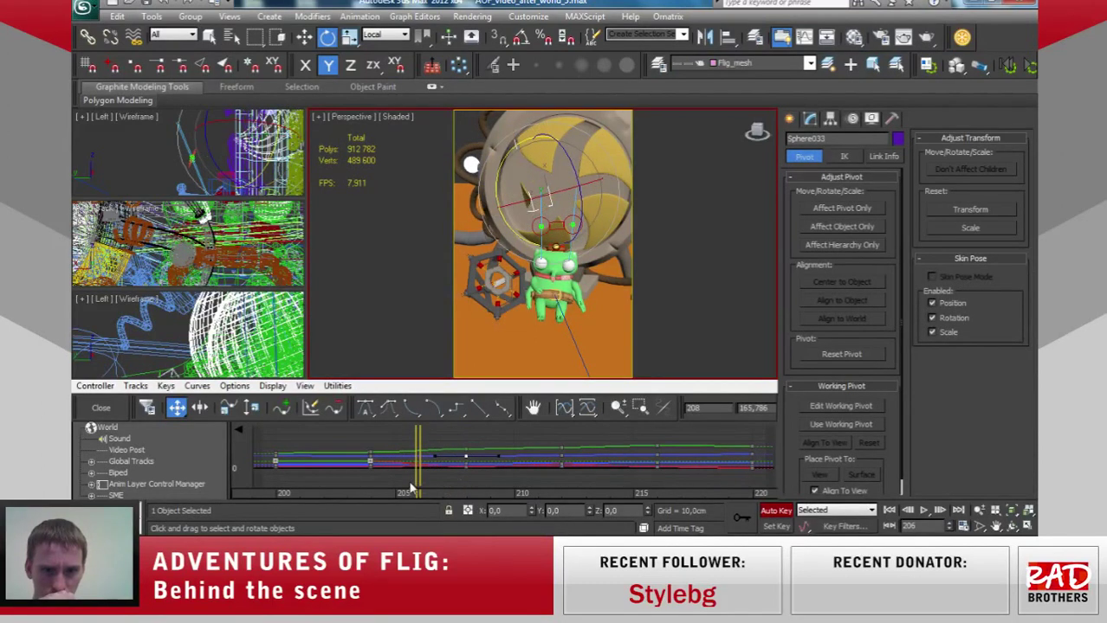
pyautogui.moveTo(424, 442); pyautogui.dragTo(320, 456)
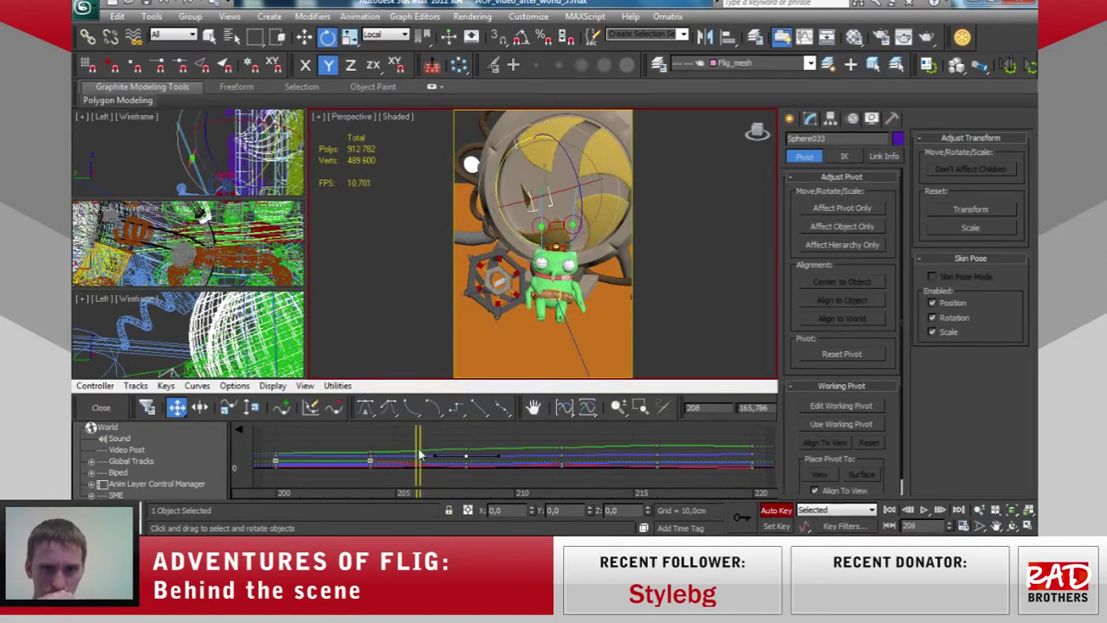
pyautogui.moveTo(377, 450); pyautogui.dragTo(467, 454)
# Rotate the bone -4.22° on X at frame 208, review from frame 200, and close the curves.
pyautogui.moveTo(538, 211); pyautogui.dragTo(625, 222)
pyautogui.press('F5')
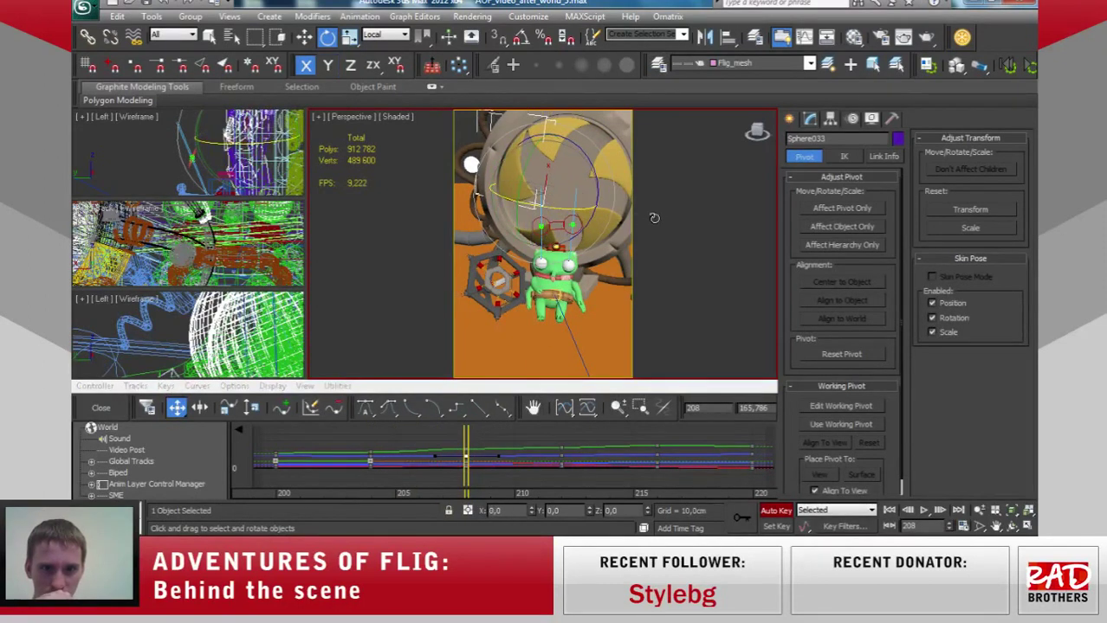
pyautogui.moveTo(588, 175); pyautogui.dragTo(571, 186)
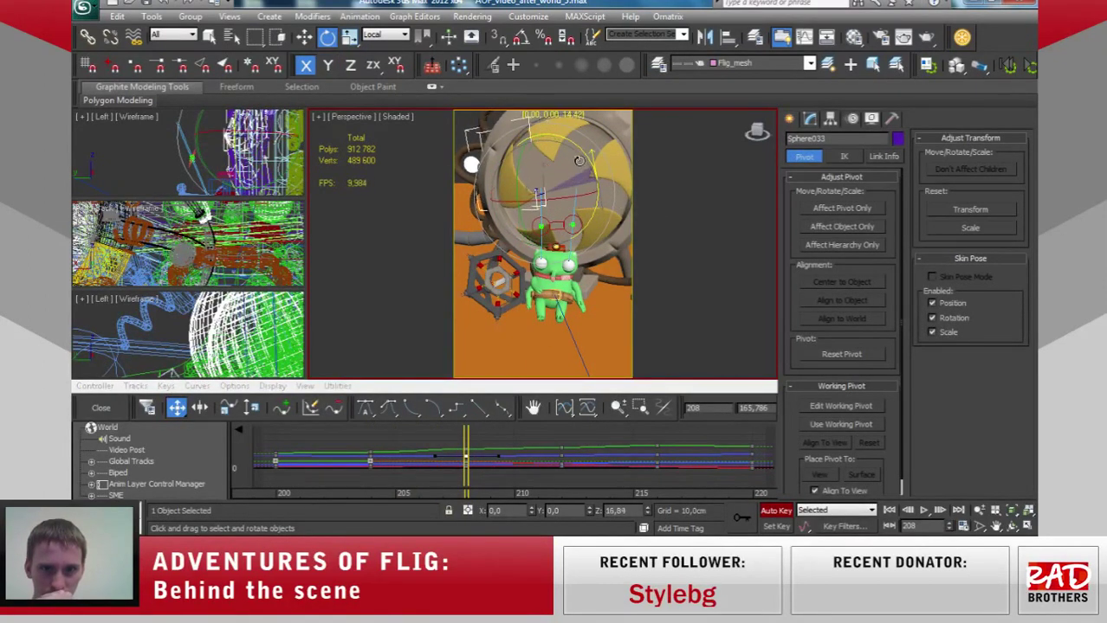
pyautogui.press('F7')
pyautogui.press('F5')
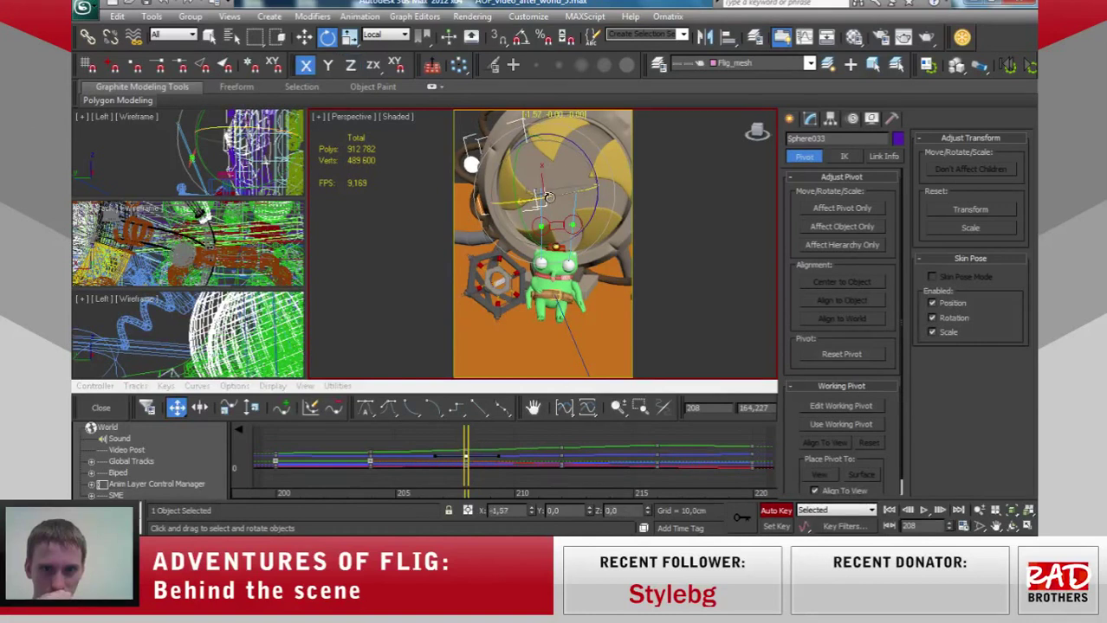
pyautogui.moveTo(552, 198); pyautogui.dragTo(548, 202)
pyautogui.moveTo(465, 437)
pyautogui.mouseDown()
pyautogui.moveTo(278, 456)
pyautogui.moveTo(652, 451)
pyautogui.moveTo(321, 435)
pyautogui.moveTo(475, 446)
pyautogui.mouseUp()
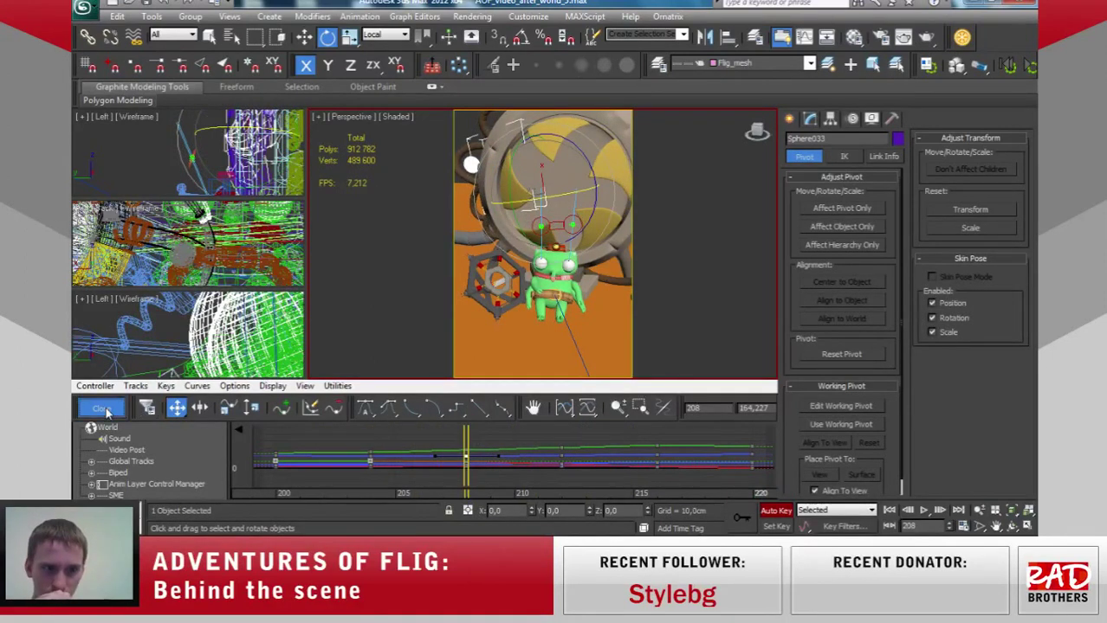
pyautogui.click(100, 407)
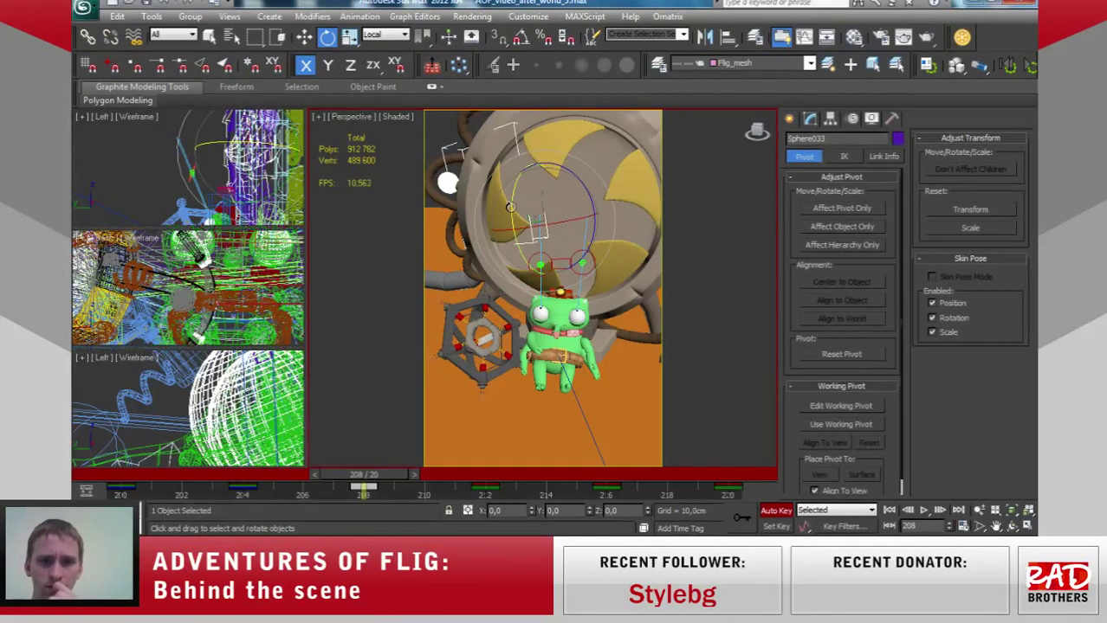
# Rotate the iris bone another 3.54° on X at frame 208 and scrub back to frame 200.
pyautogui.click(510, 210)
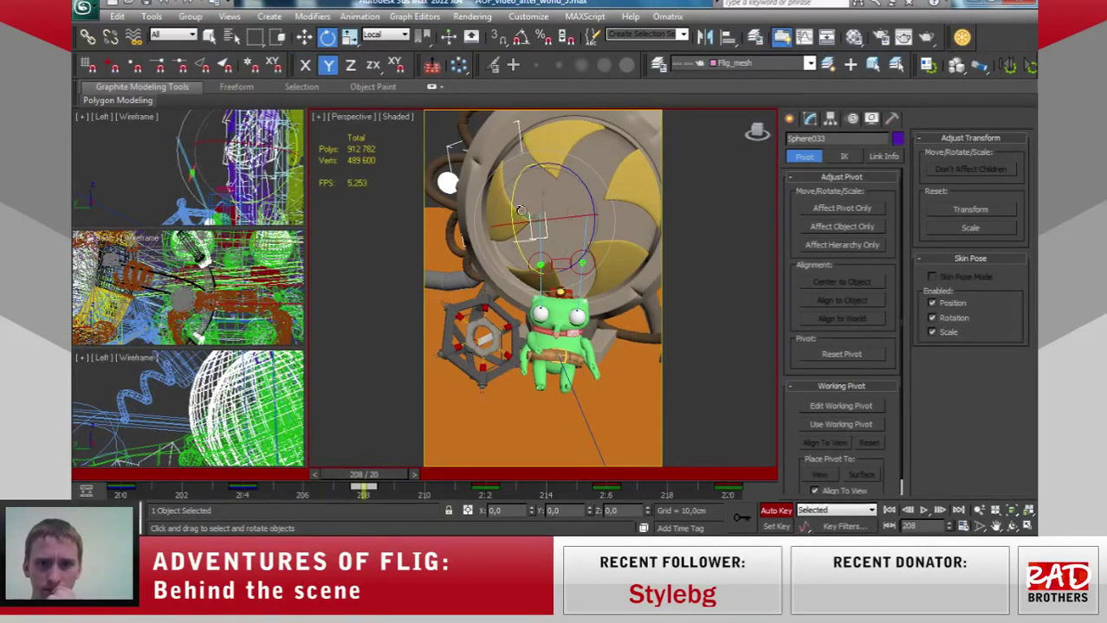
pyautogui.moveTo(546, 219); pyautogui.dragTo(550, 218)
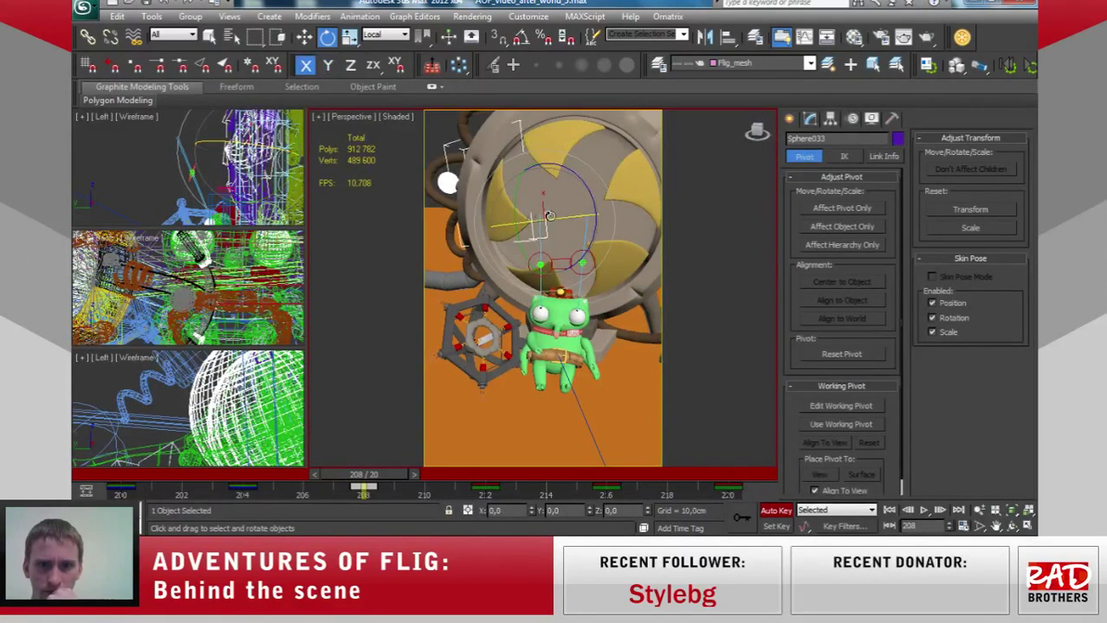
pyautogui.moveTo(371, 473)
pyautogui.mouseDown()
pyautogui.moveTo(126, 474)
pyautogui.moveTo(536, 413)
pyautogui.moveTo(719, 417)
pyautogui.moveTo(387, 443)
pyautogui.moveTo(127, 423)
pyautogui.mouseUp()
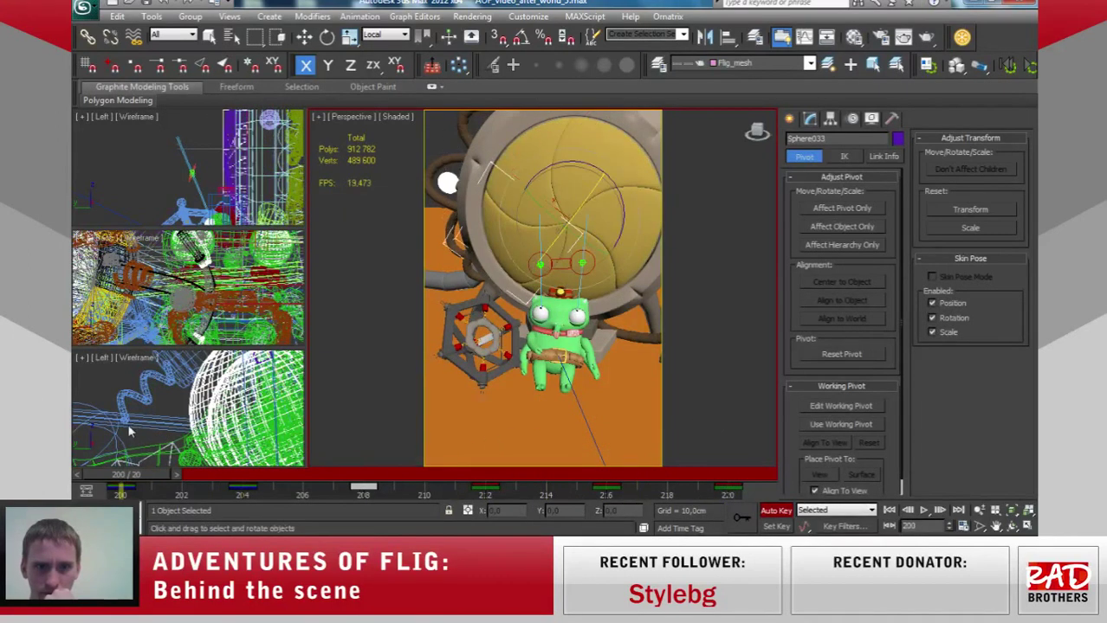
pyautogui.press('e')
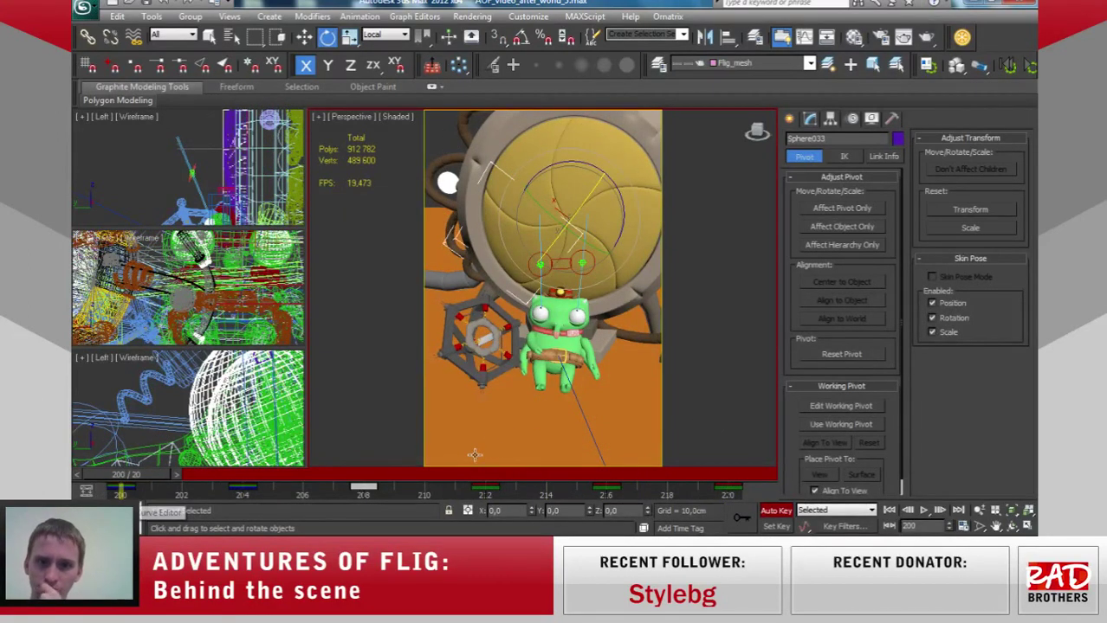
# Set the animation range to frames 132–220 and jump back to frame 186.
pyautogui.click(963, 527)
pyautogui.write('132')
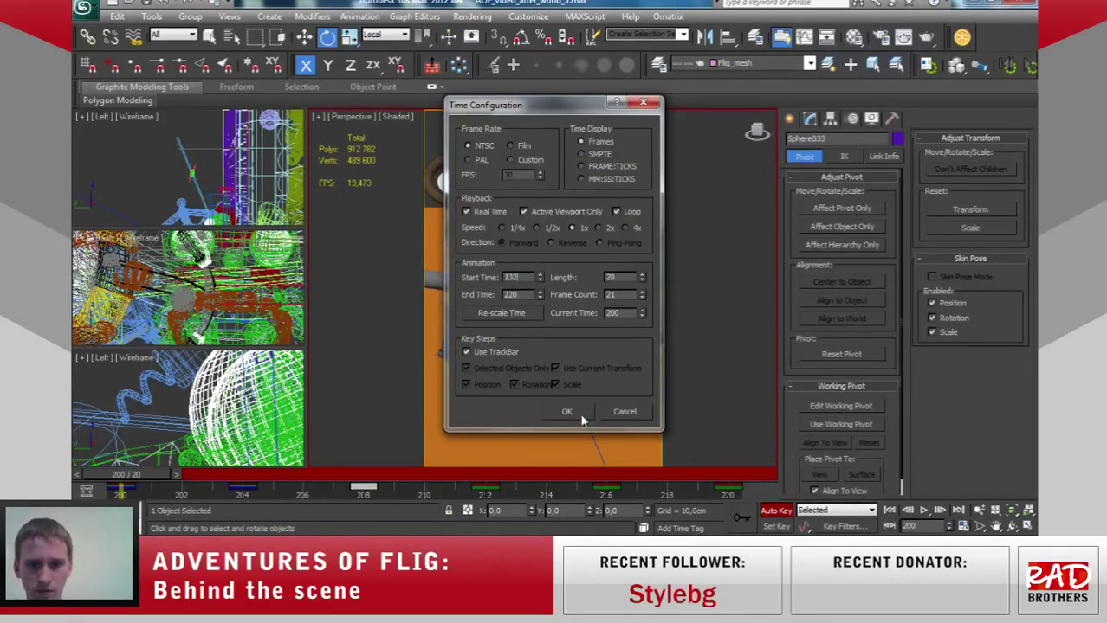
pyautogui.click(566, 411)
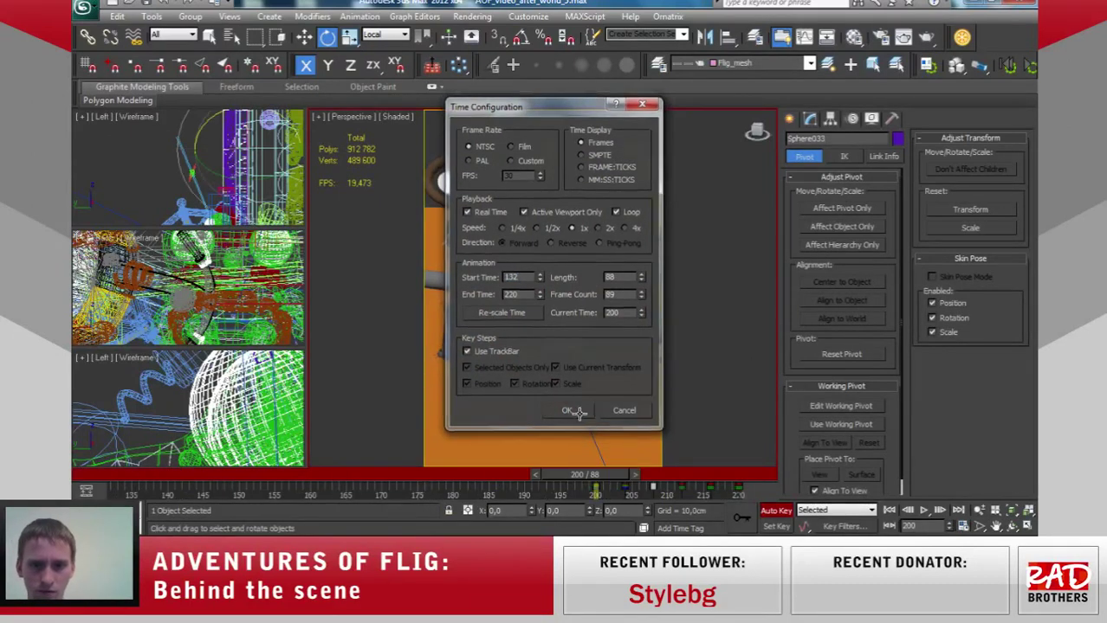
pyautogui.moveTo(606, 475)
pyautogui.mouseDown()
pyautogui.moveTo(489, 474)
pyautogui.moveTo(546, 471)
pyautogui.mouseUp()
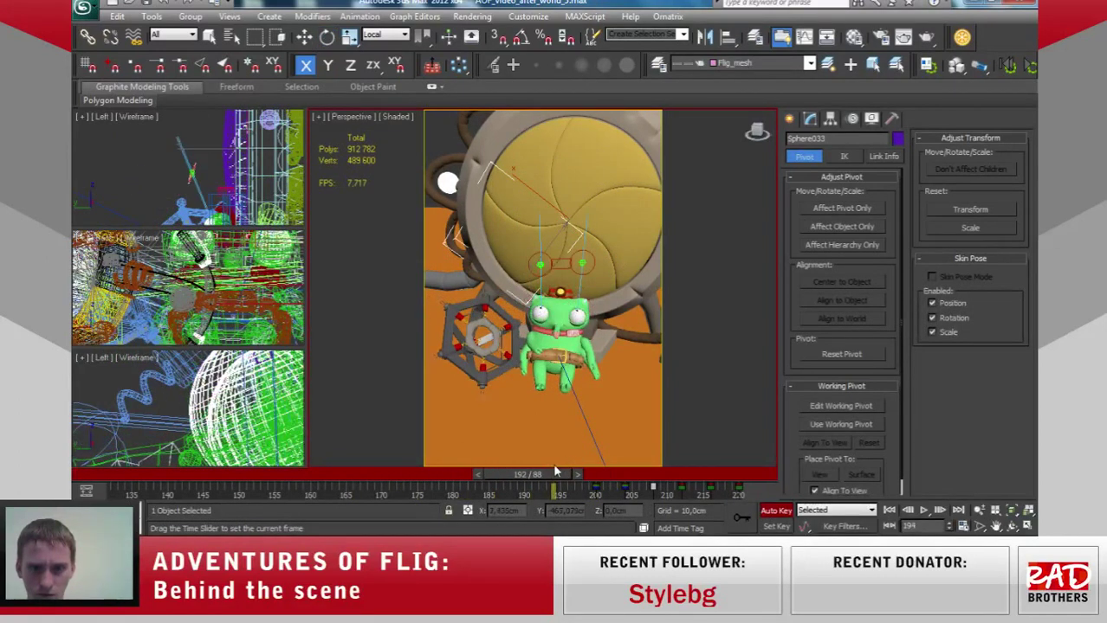
# Select the five wheel parts, shift their keys two frames earlier to 188, and view through Camera001.
pyautogui.press('e')
pyautogui.keyDown('ctrl'); pyautogui.click(526, 157); pyautogui.keyUp('ctrl')
pyautogui.keyDown('ctrl'); pyautogui.click(537, 186); pyautogui.keyUp('ctrl')
pyautogui.keyDown('ctrl'); pyautogui.click(559, 234); pyautogui.keyUp('ctrl')
pyautogui.keyDown('ctrl'); pyautogui.click(576, 274); pyautogui.keyUp('ctrl')
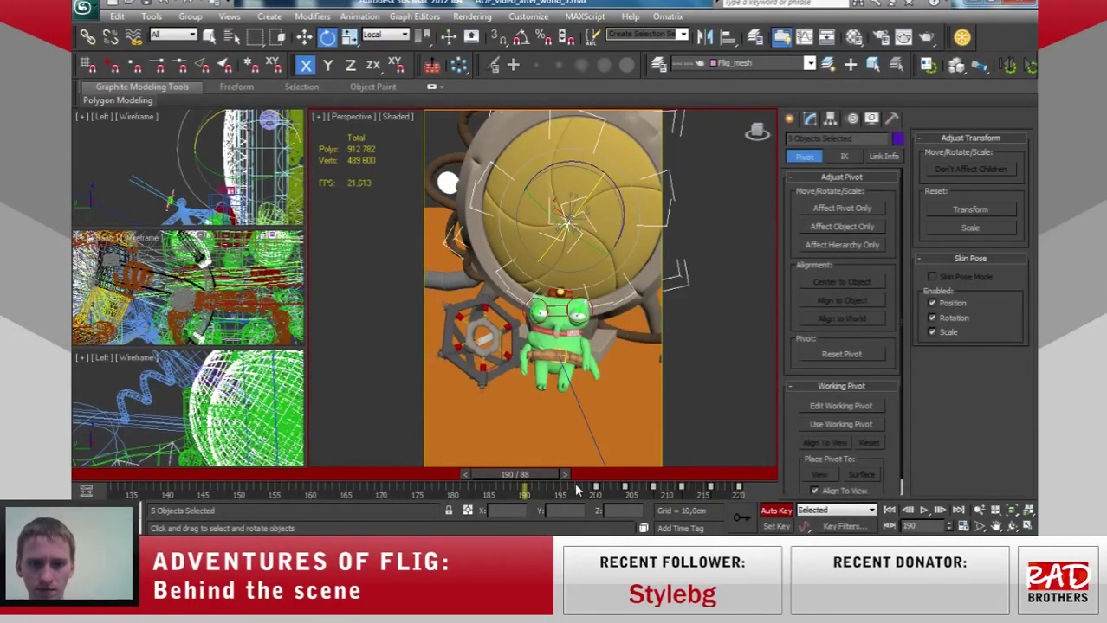
pyautogui.moveTo(589, 490); pyautogui.dragTo(751, 500)
pyautogui.moveTo(524, 485)
pyautogui.mouseDown()
pyautogui.moveTo(663, 470)
pyautogui.moveTo(511, 488)
pyautogui.mouseUp()
pyautogui.press('e')
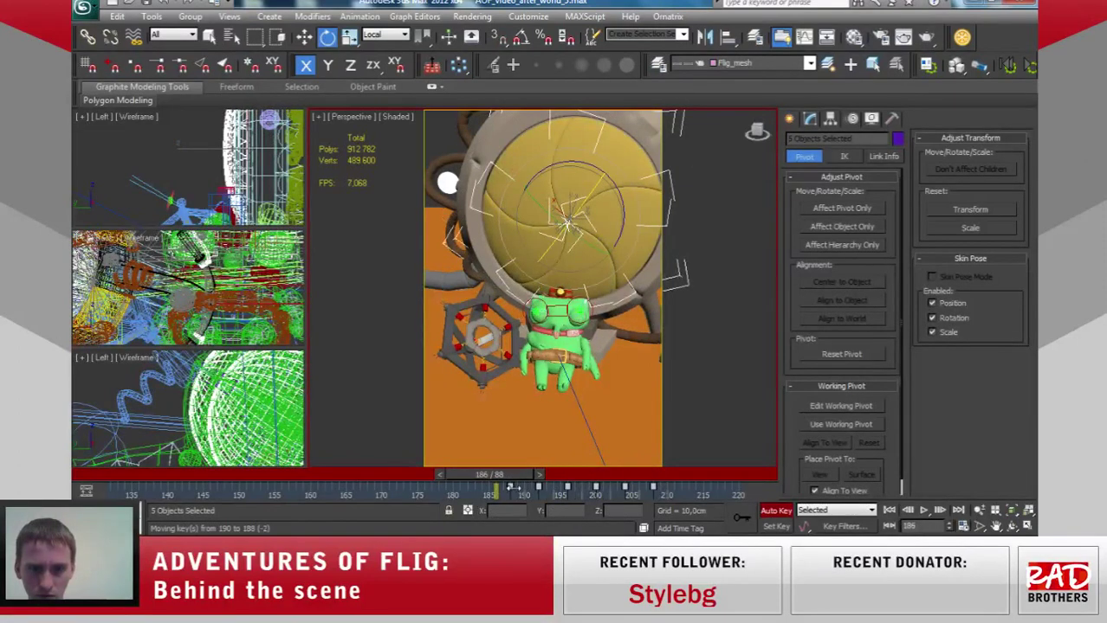
pyautogui.moveTo(511, 488); pyautogui.dragTo(652, 470)
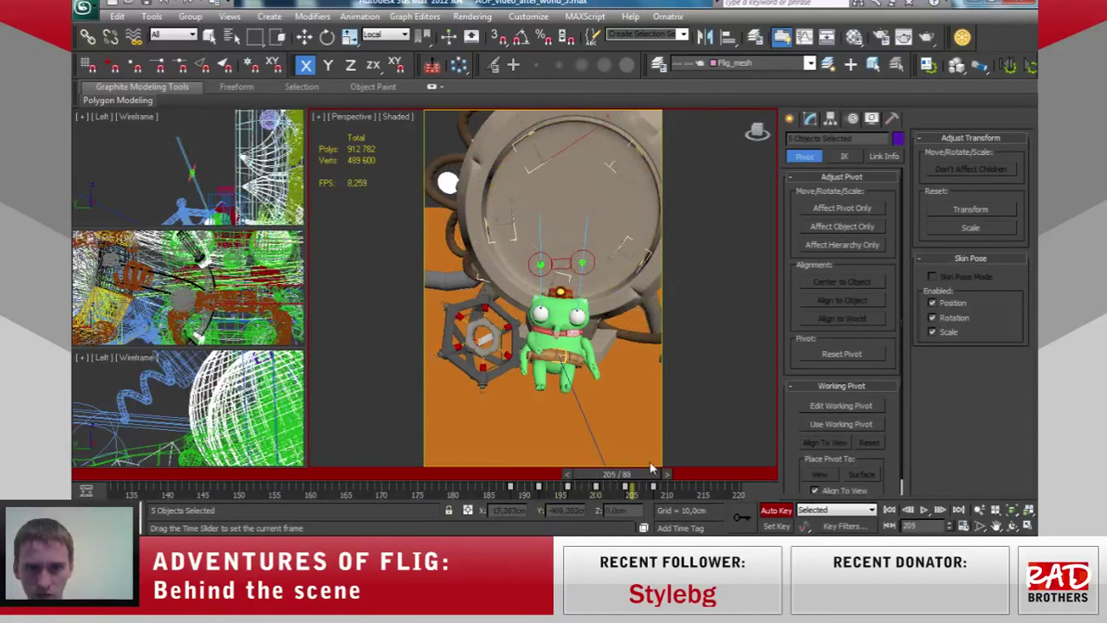
pyautogui.press('c')
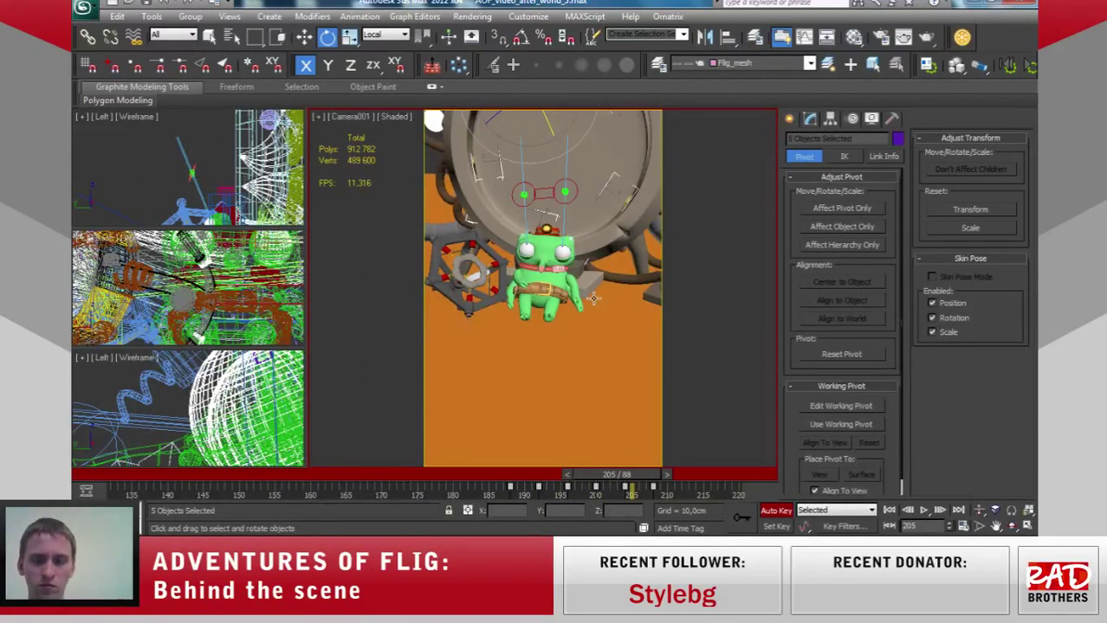
# Select Cylinder080, switch to the Move tool, and scrub the Camera001 shot back to frame 137.
pyautogui.moveTo(637, 475)
pyautogui.mouseDown()
pyautogui.moveTo(586, 483)
pyautogui.moveTo(414, 460)
pyautogui.moveTo(509, 459)
pyautogui.moveTo(560, 476)
pyautogui.moveTo(689, 453)
pyautogui.moveTo(487, 473)
pyautogui.moveTo(675, 457)
pyautogui.mouseUp()
pyautogui.press('e')
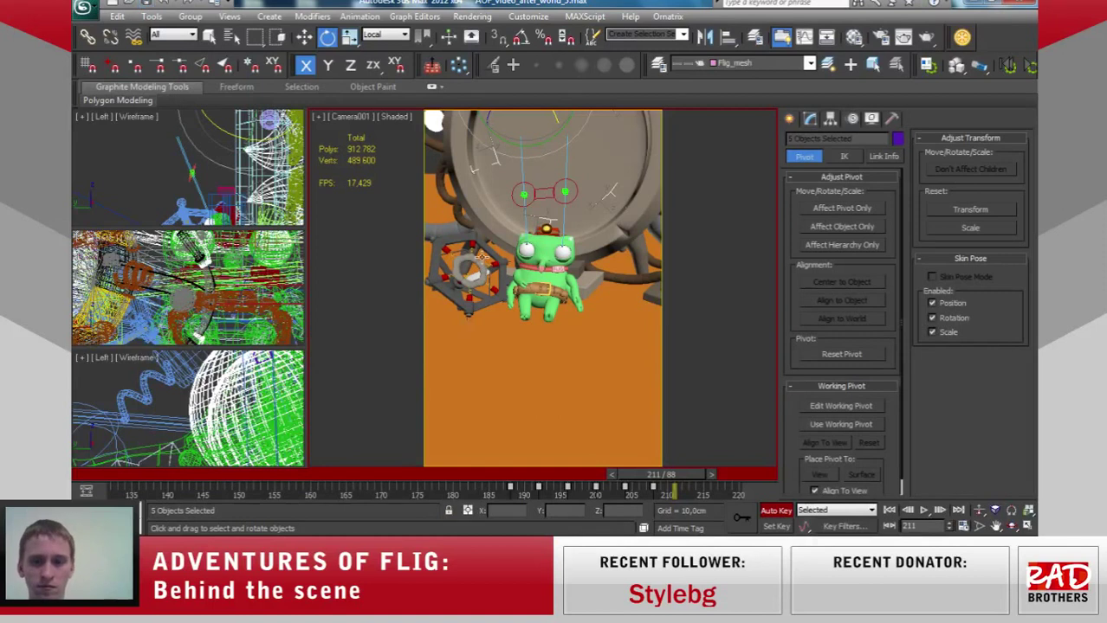
pyautogui.moveTo(681, 482); pyautogui.dragTo(666, 482)
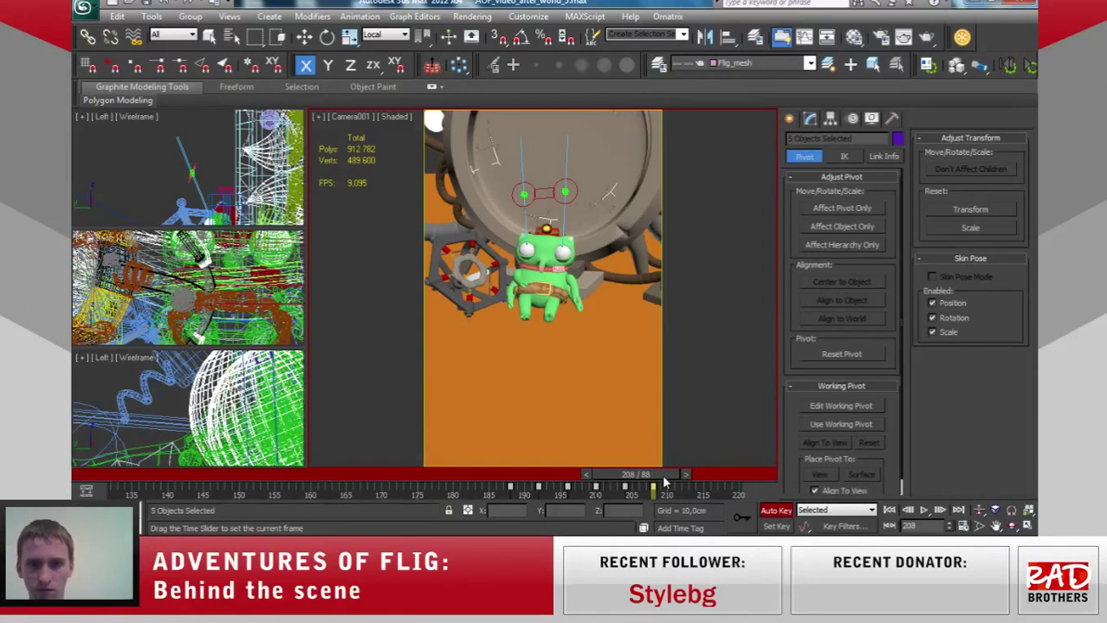
pyautogui.press('e')
pyautogui.click(598, 159)
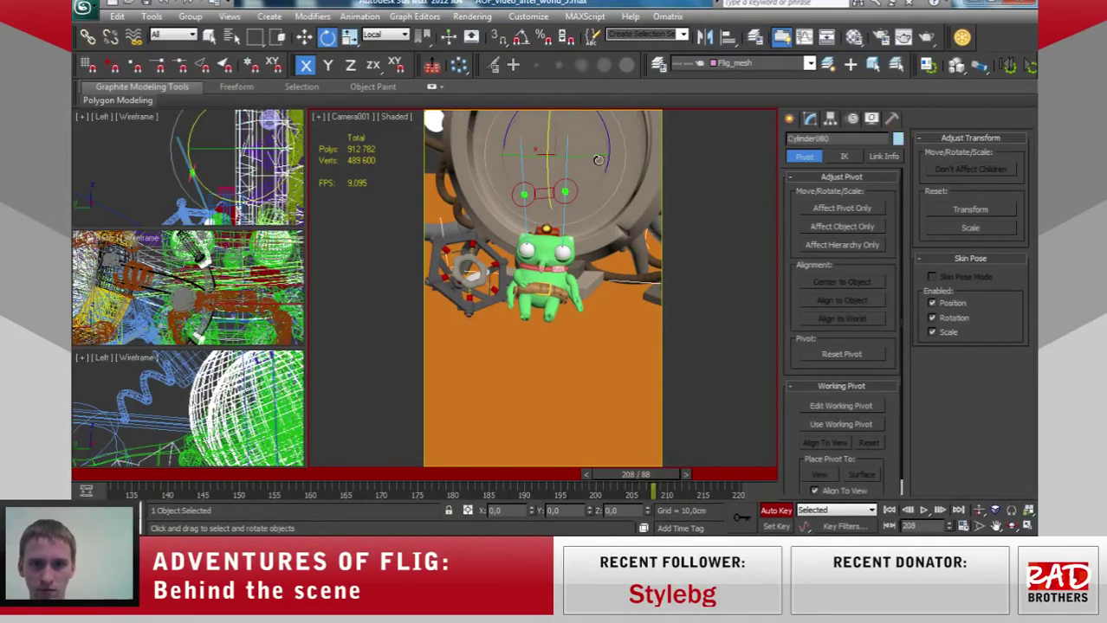
pyautogui.press('w')
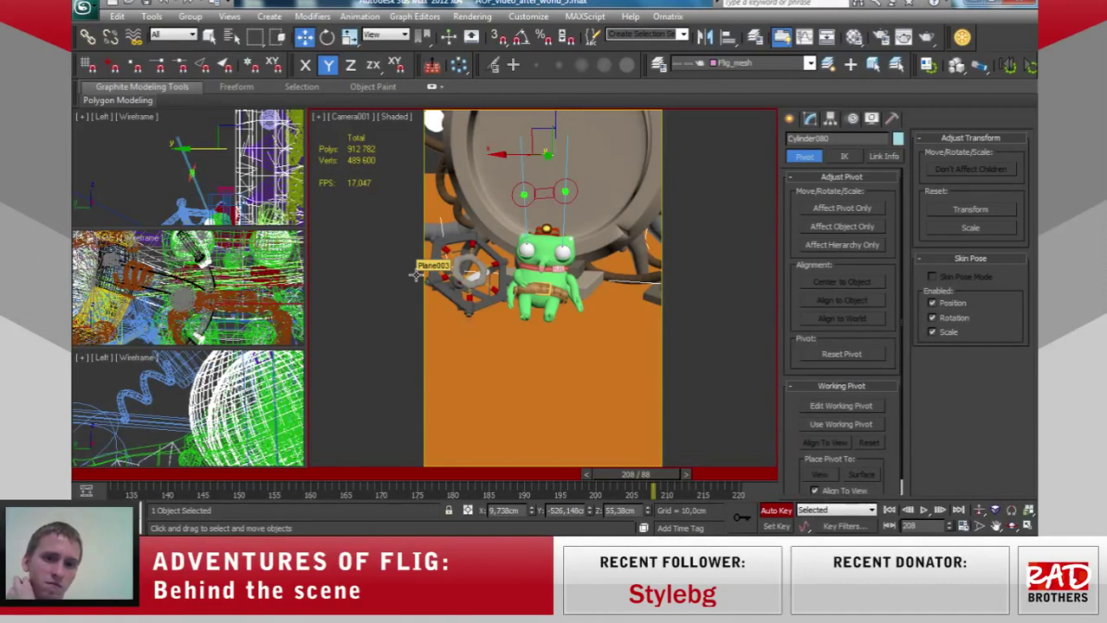
pyautogui.moveTo(659, 481); pyautogui.dragTo(156, 476)
# Dismiss the camera view options without a preview and move the shot forward to frame 185.
pyautogui.press('w')
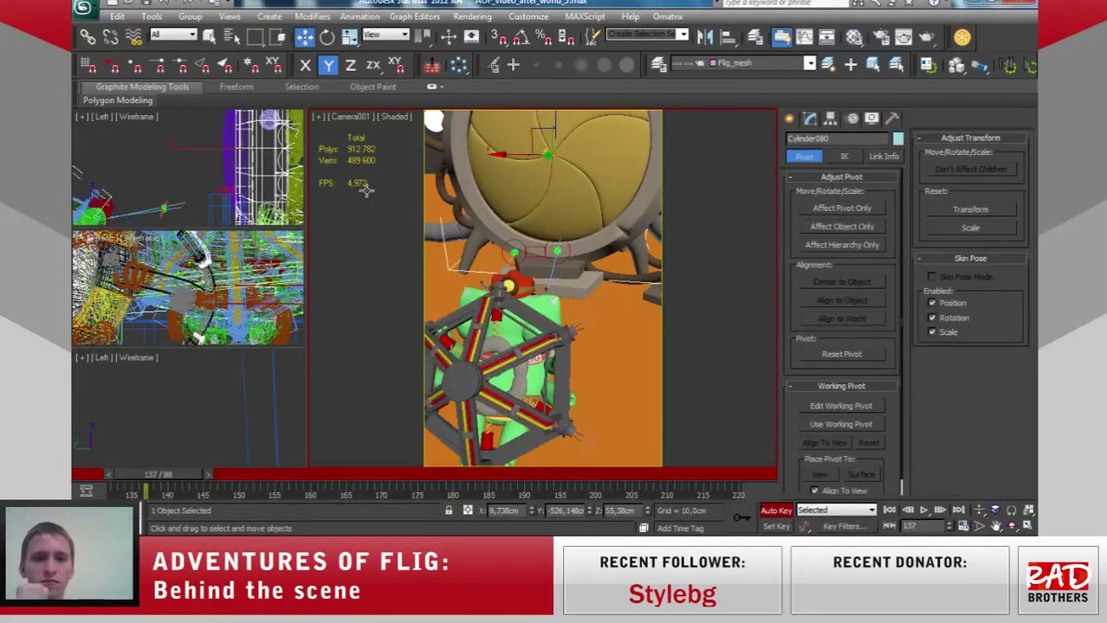
pyautogui.click(322, 121)
pyautogui.moveTo(375, 265)
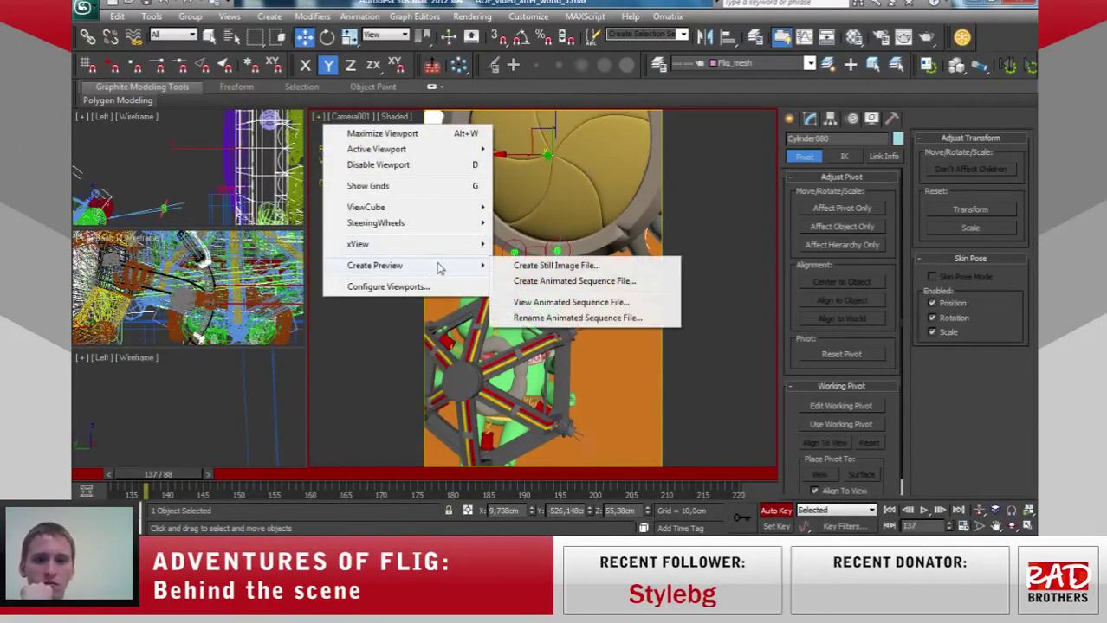
pyautogui.click(174, 476)
pyautogui.moveTo(175, 475)
pyautogui.mouseDown()
pyautogui.moveTo(539, 494)
pyautogui.moveTo(636, 474)
pyautogui.moveTo(561, 466)
pyautogui.moveTo(649, 450)
pyautogui.moveTo(671, 459)
pyautogui.moveTo(485, 468)
pyautogui.mouseUp()
# Select the five eye controls, retime their keys from 188 to 186 and 197 to 198, and save.
pyautogui.press('w')
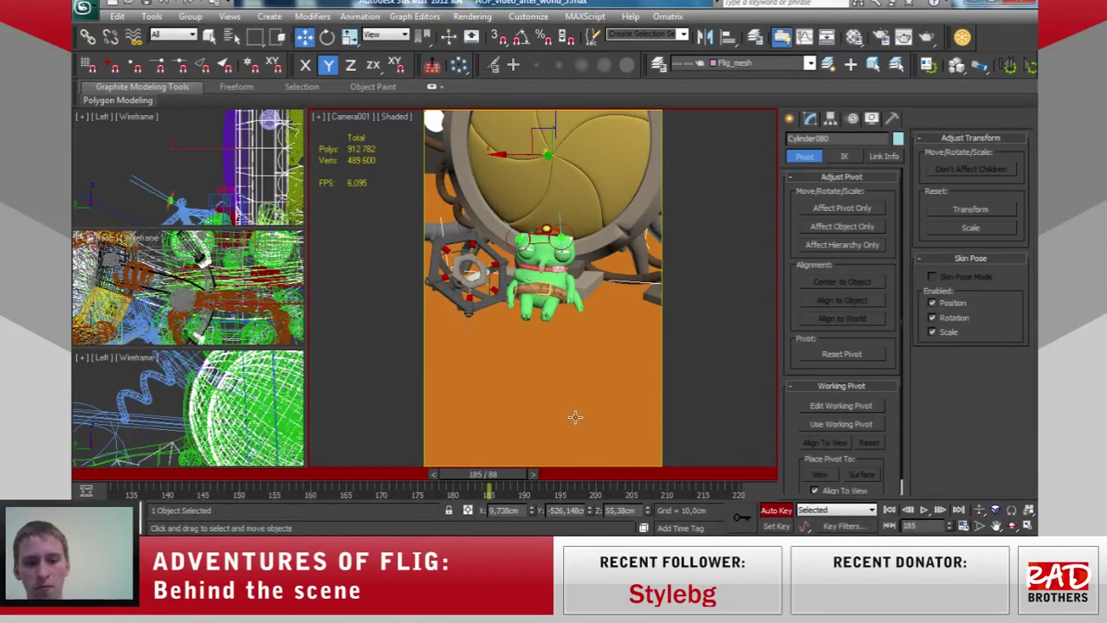
pyautogui.hotkey('ctrl', 'pagedown')
pyautogui.moveTo(509, 488)
pyautogui.mouseDown()
pyautogui.moveTo(496, 488)
pyautogui.moveTo(629, 490)
pyautogui.moveTo(326, 478)
pyautogui.moveTo(497, 478)
pyautogui.moveTo(668, 440)
pyautogui.moveTo(523, 459)
pyautogui.moveTo(606, 452)
pyautogui.mouseUp()
pyautogui.press('w')
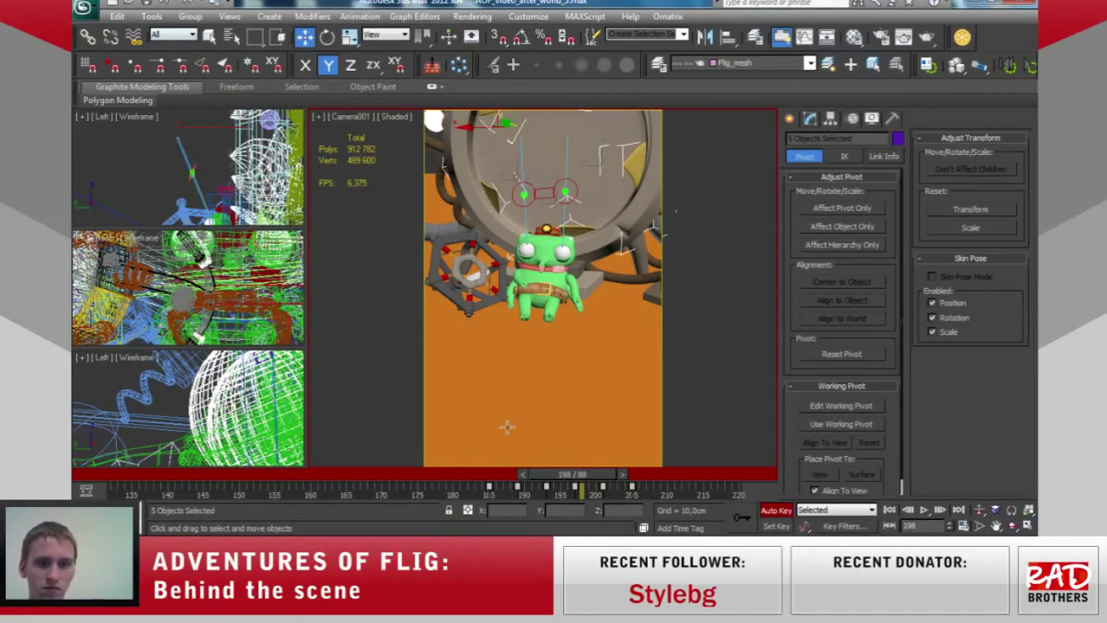
pyautogui.moveTo(575, 487)
pyautogui.mouseDown()
pyautogui.moveTo(589, 488)
pyautogui.moveTo(502, 478)
pyautogui.moveTo(612, 468)
pyautogui.mouseUp()
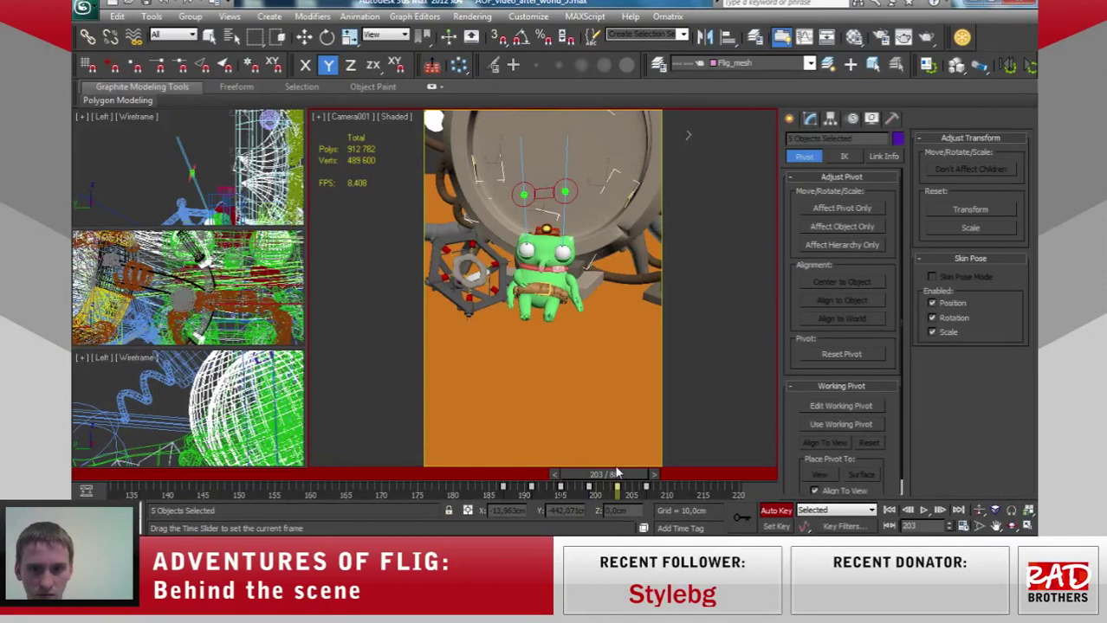
pyautogui.press('w')
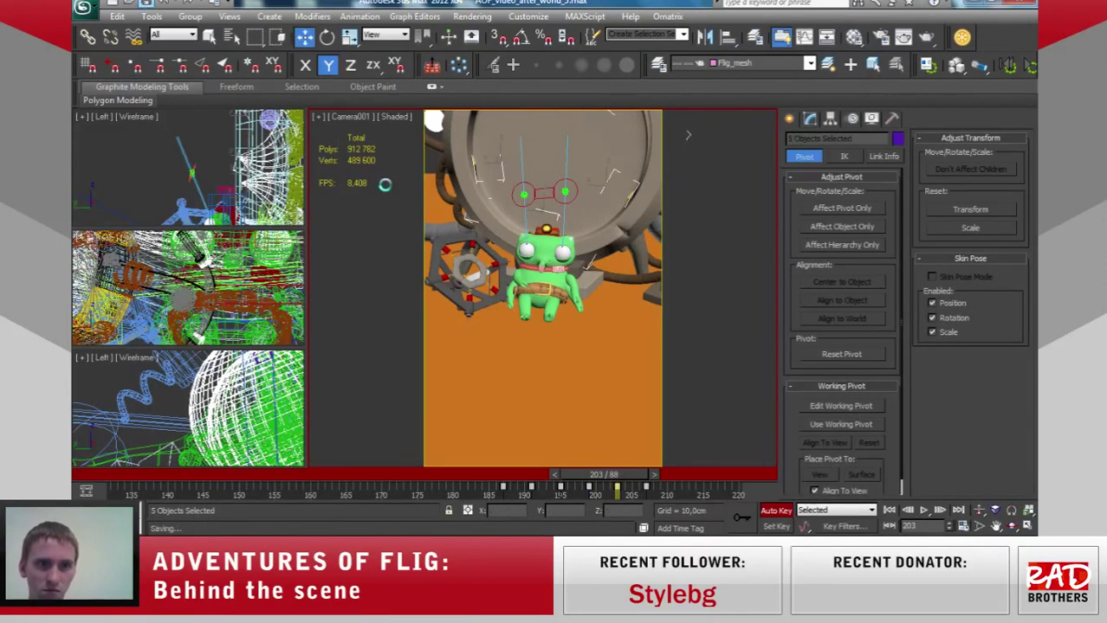
# In the Perspective view, select Flig's two eyes and two eyelids.
pyautogui.click(500, 262)
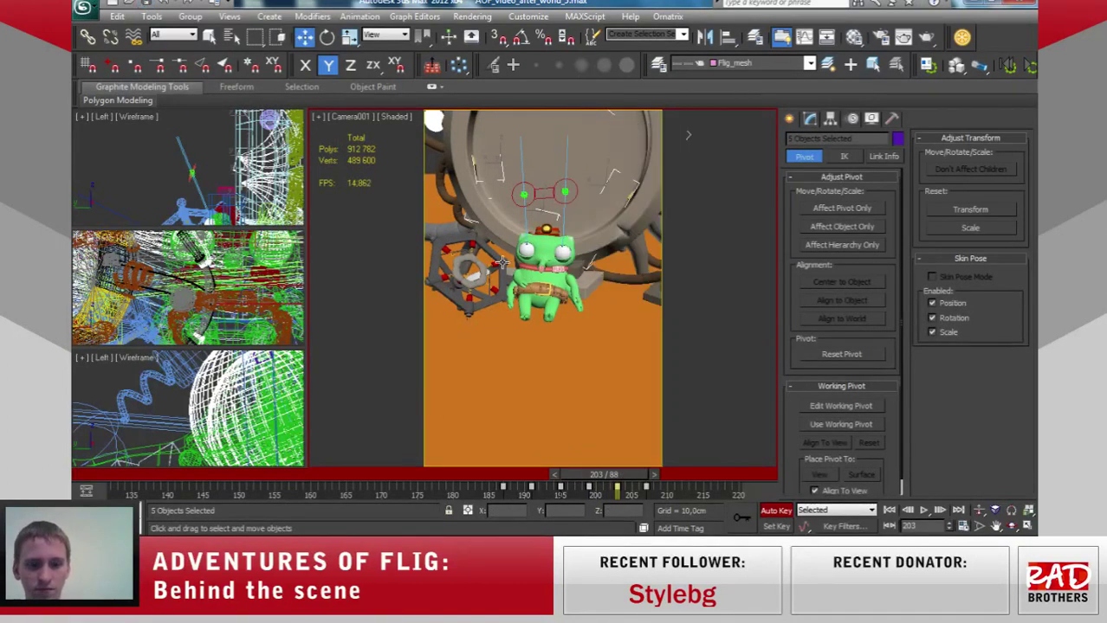
pyautogui.press('p')
pyautogui.hotkey('ctrl', 'shift', 'z')
pyautogui.keyDown('alt'); pyautogui.moveTo(502, 263); pyautogui.dragTo(547, 322, button='middle'); pyautogui.keyUp('alt')
pyautogui.scroll(5, 547, 322)
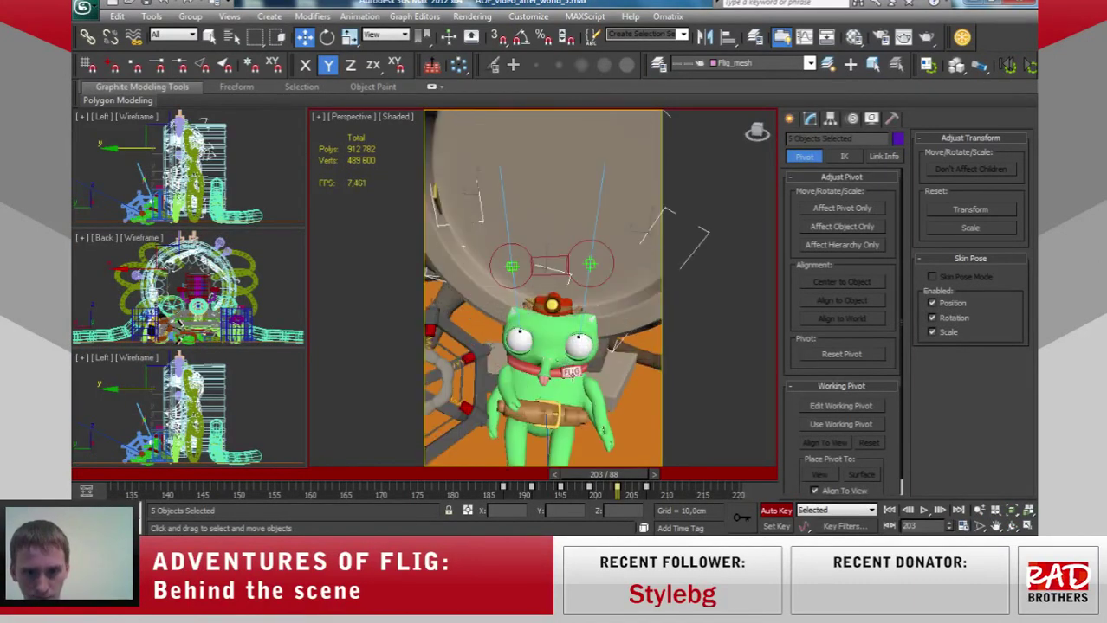
pyautogui.scroll(3, 495, 264)
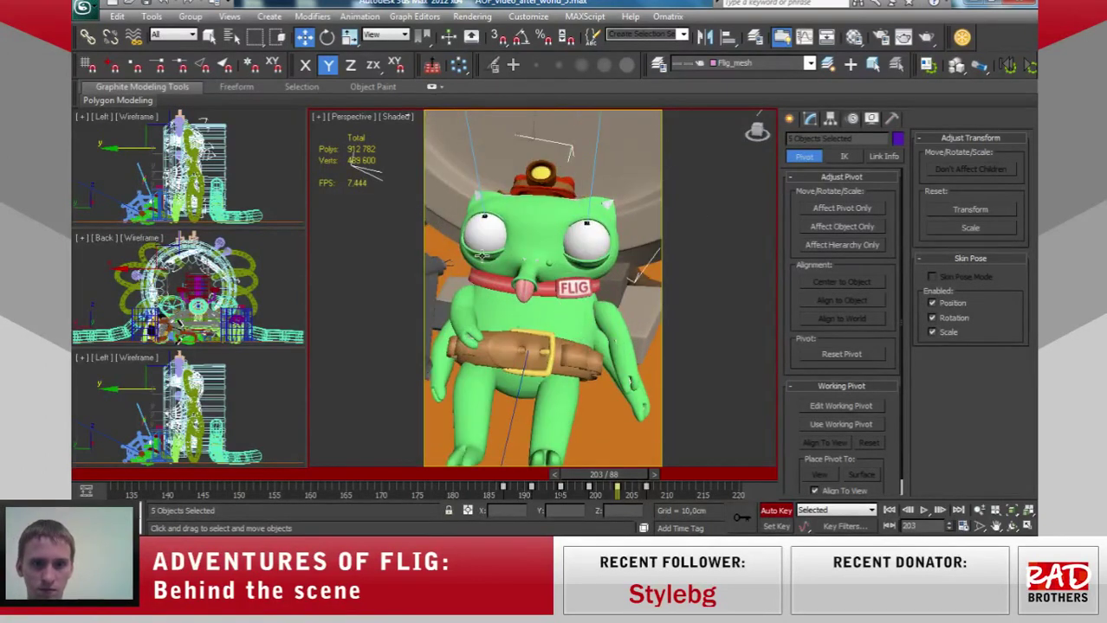
pyautogui.click(482, 252)
pyautogui.keyDown('ctrl'); pyautogui.click(548, 226); pyautogui.keyUp('ctrl')
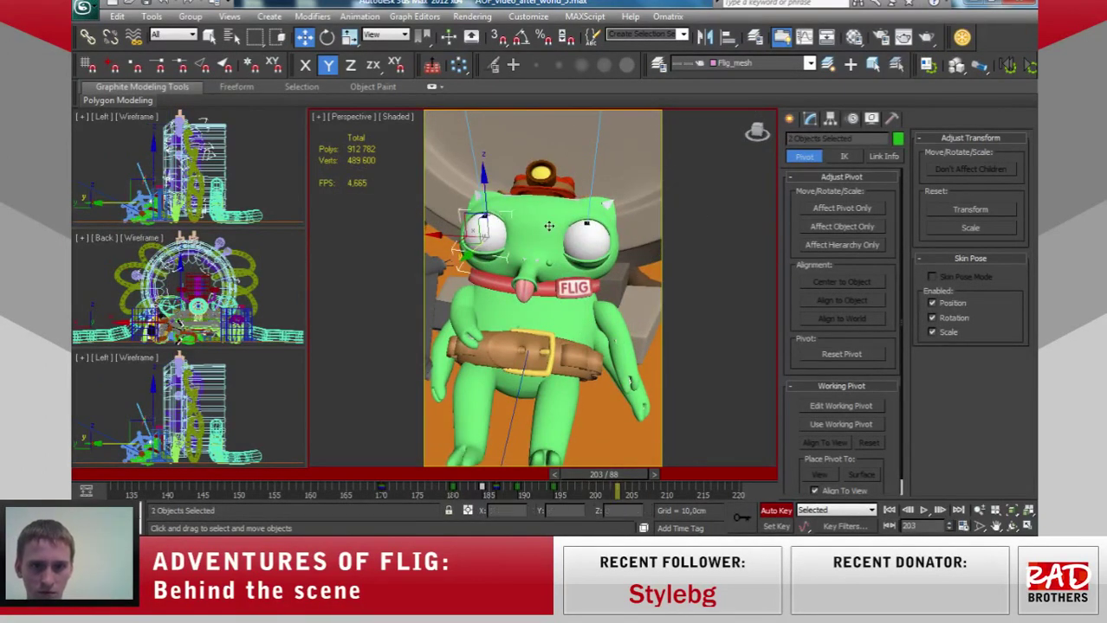
pyautogui.keyDown('ctrl'); pyautogui.click(591, 222); pyautogui.keyUp('ctrl')
pyautogui.keyDown('ctrl'); pyautogui.click(595, 262); pyautogui.keyUp('ctrl')
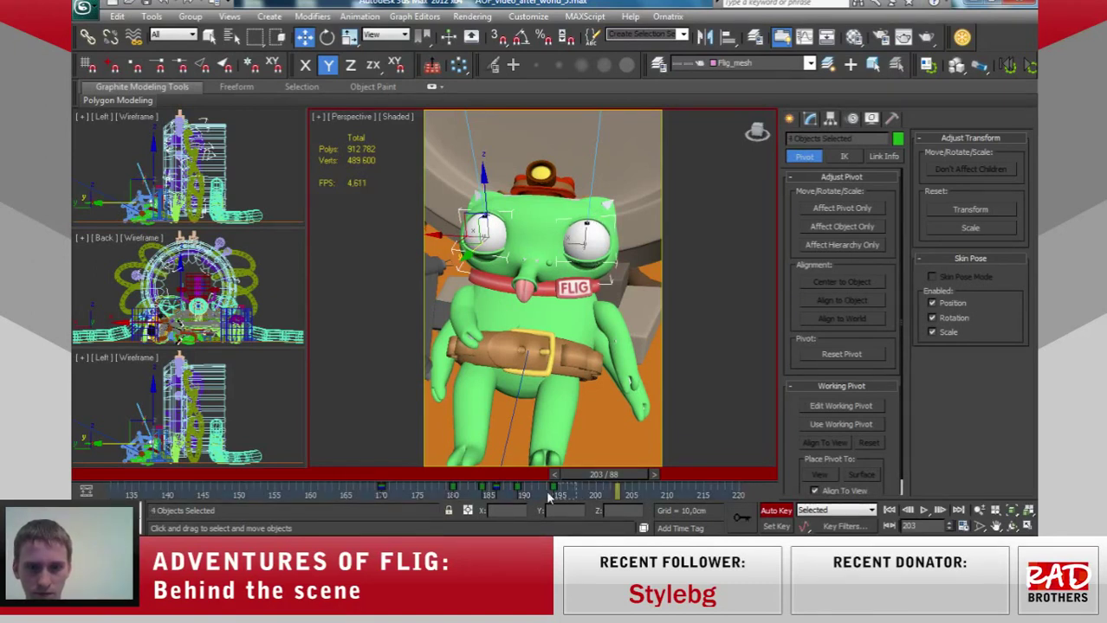
# Copy the selected eye parts' frame 186 key to frame 202.
pyautogui.keyDown('shift'); pyautogui.moveTo(553, 487); pyautogui.dragTo(596, 491); pyautogui.keyUp('shift')
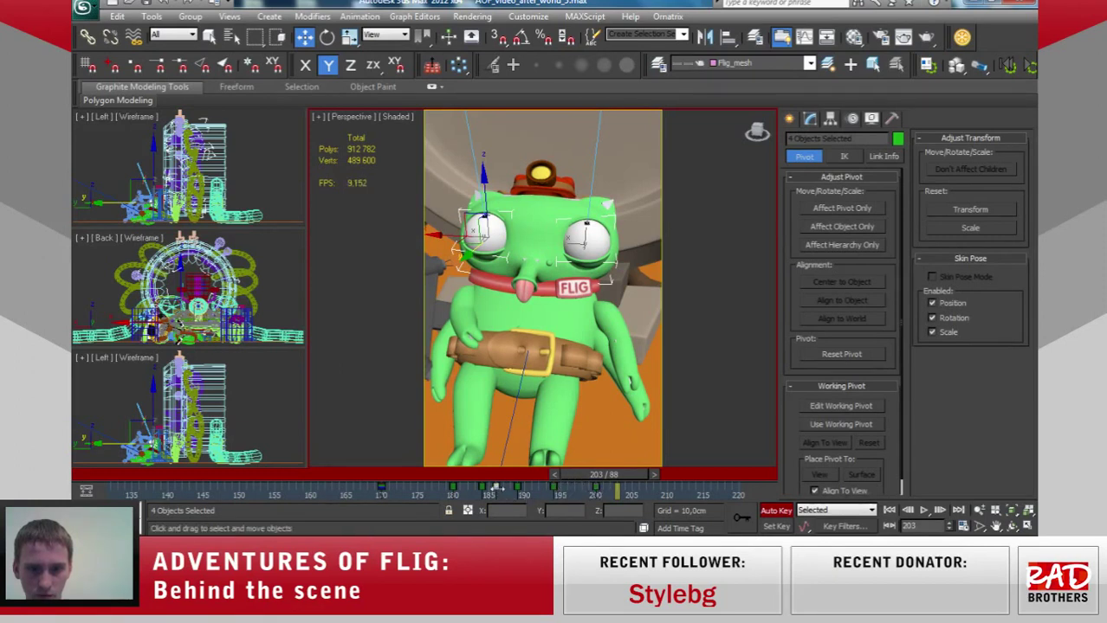
pyautogui.keyDown('shift'); pyautogui.moveTo(496, 490); pyautogui.dragTo(616, 490); pyautogui.keyUp('shift')
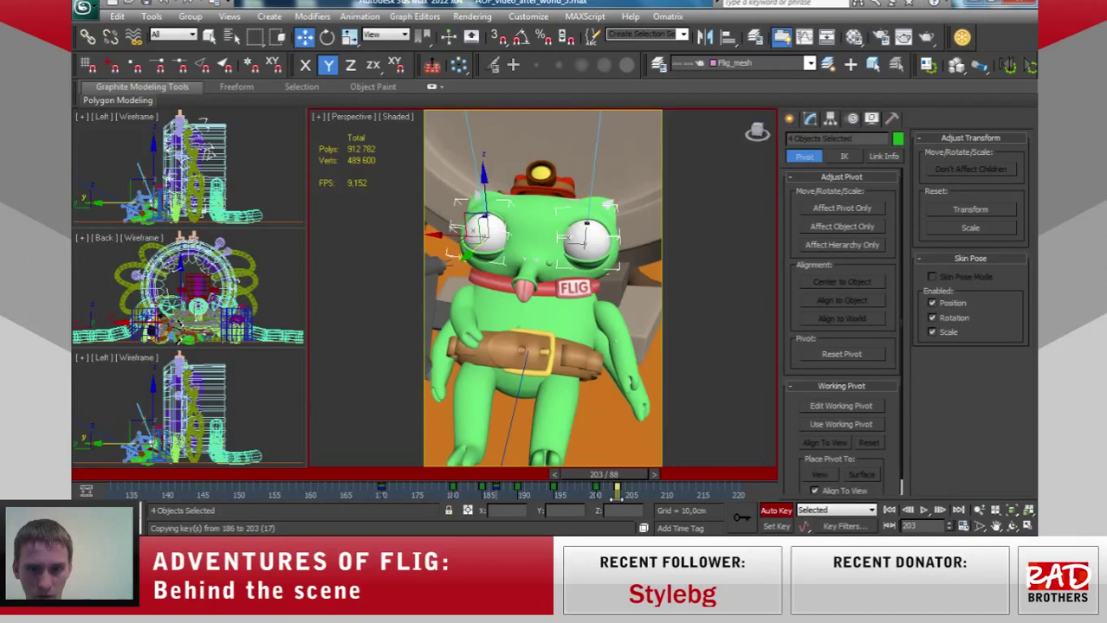
pyautogui.keyDown('shift'); pyautogui.moveTo(617, 498); pyautogui.dragTo(655, 476); pyautogui.keyUp('shift')
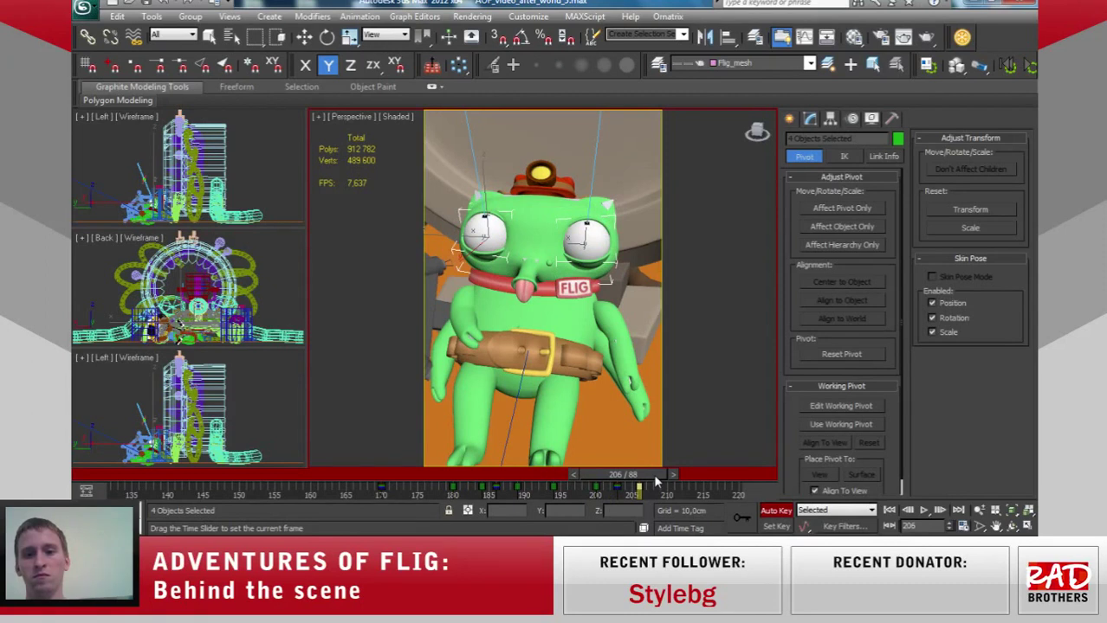
# Return to the Camera001 view and scrub from frame 193 to 207 to watch the eyes.
pyautogui.press('w')
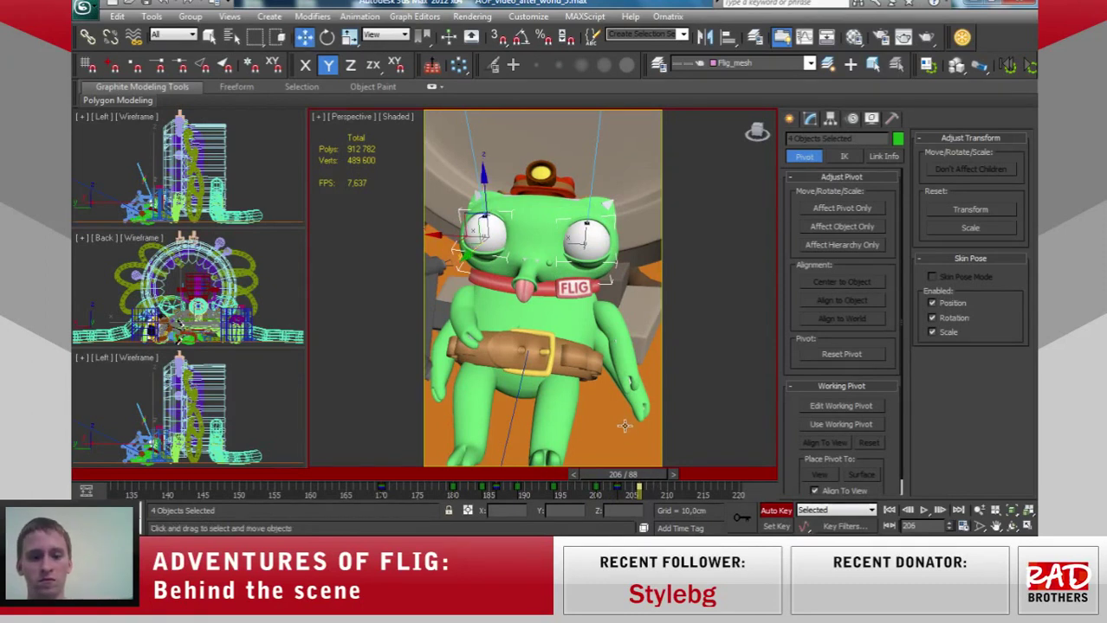
pyautogui.press('c')
pyautogui.moveTo(663, 476); pyautogui.dragTo(570, 487)
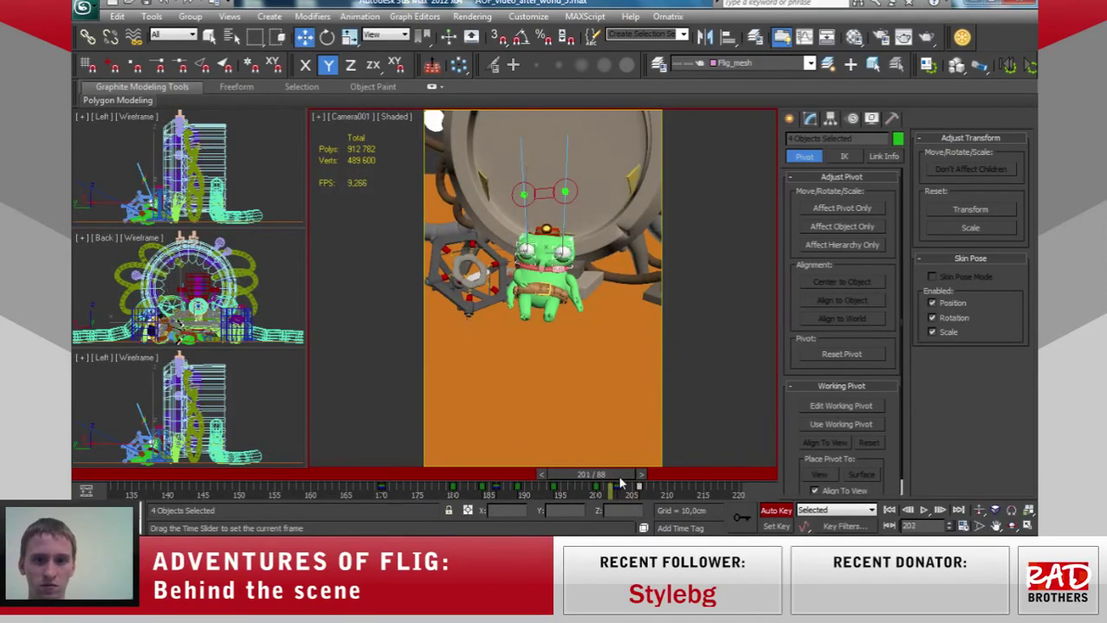
pyautogui.moveTo(570, 487)
pyautogui.mouseDown()
pyautogui.moveTo(668, 477)
pyautogui.moveTo(558, 488)
pyautogui.moveTo(684, 474)
pyautogui.mouseUp()
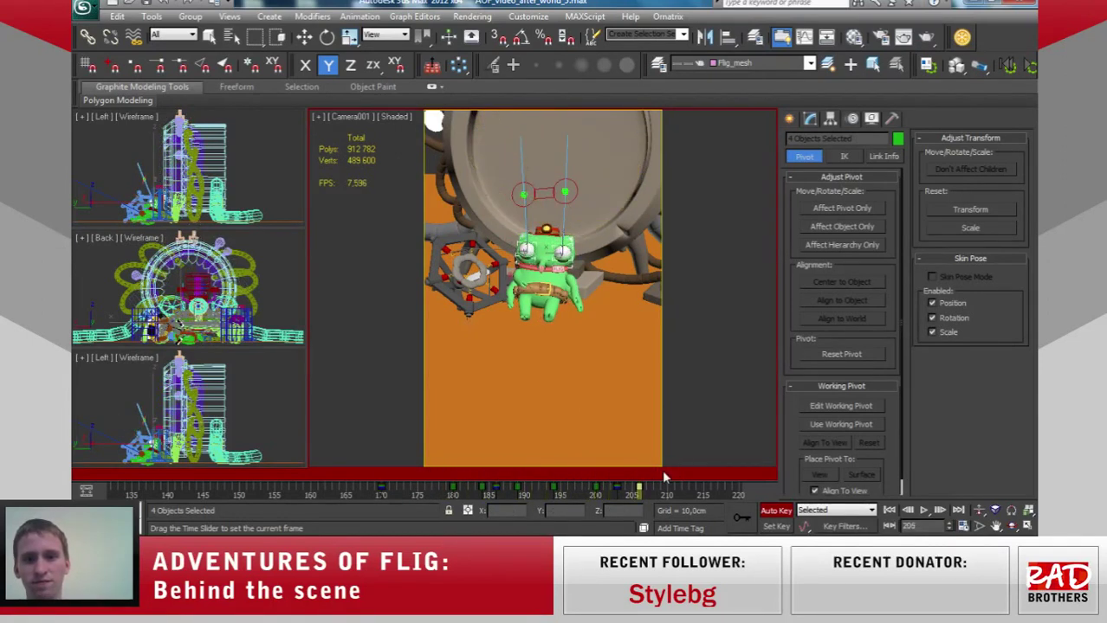
# Set the selection filter to Bone and select Flig's nose bone nos1.
pyautogui.press('w')
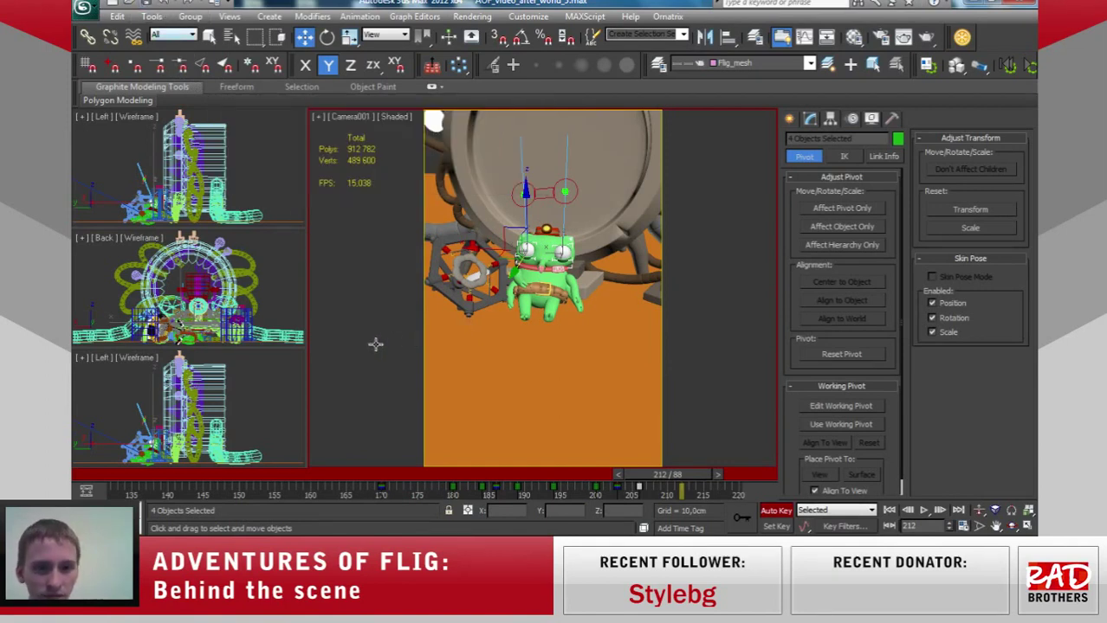
pyautogui.scroll(2, 199, 407)
pyautogui.scroll(2, 199, 407)
pyautogui.scroll(2, 191, 407)
pyautogui.scroll(2, 246, 404)
pyautogui.scroll(2, 234, 407)
pyautogui.scroll(3, 208, 398)
pyautogui.scroll(2, 212, 415)
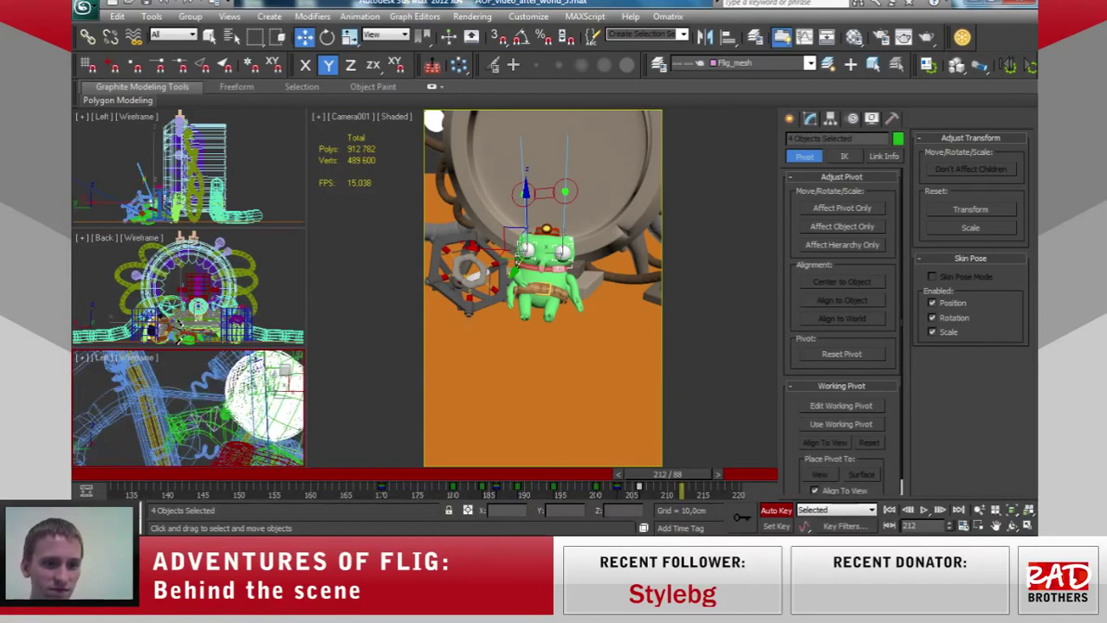
pyautogui.click(174, 34)
pyautogui.click(179, 150)
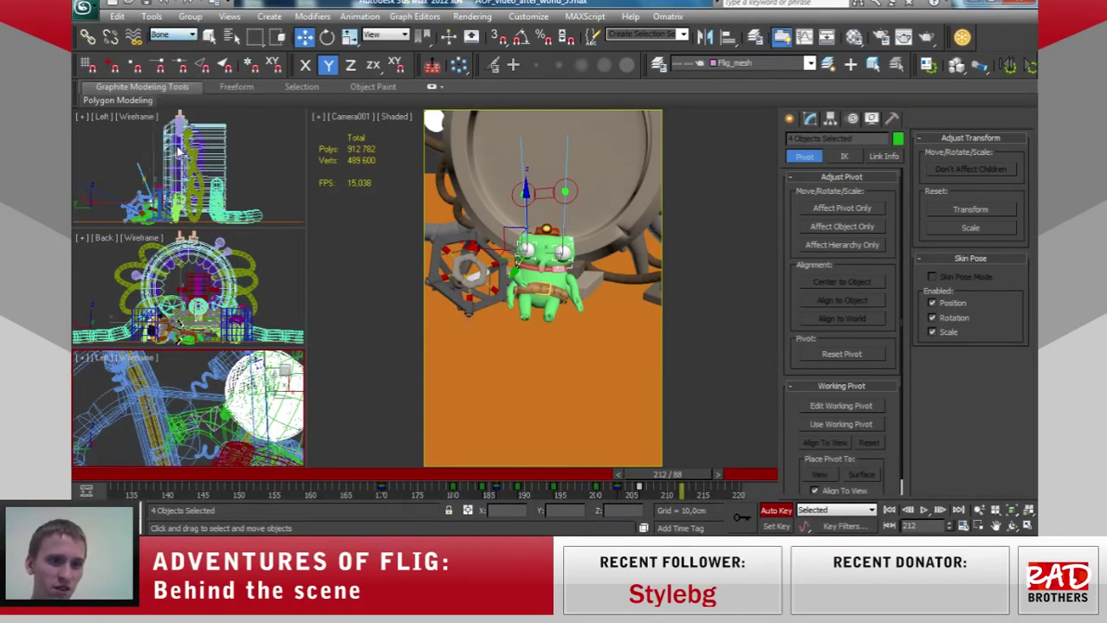
pyautogui.scroll(2, 214, 428)
pyautogui.scroll(2, 214, 424)
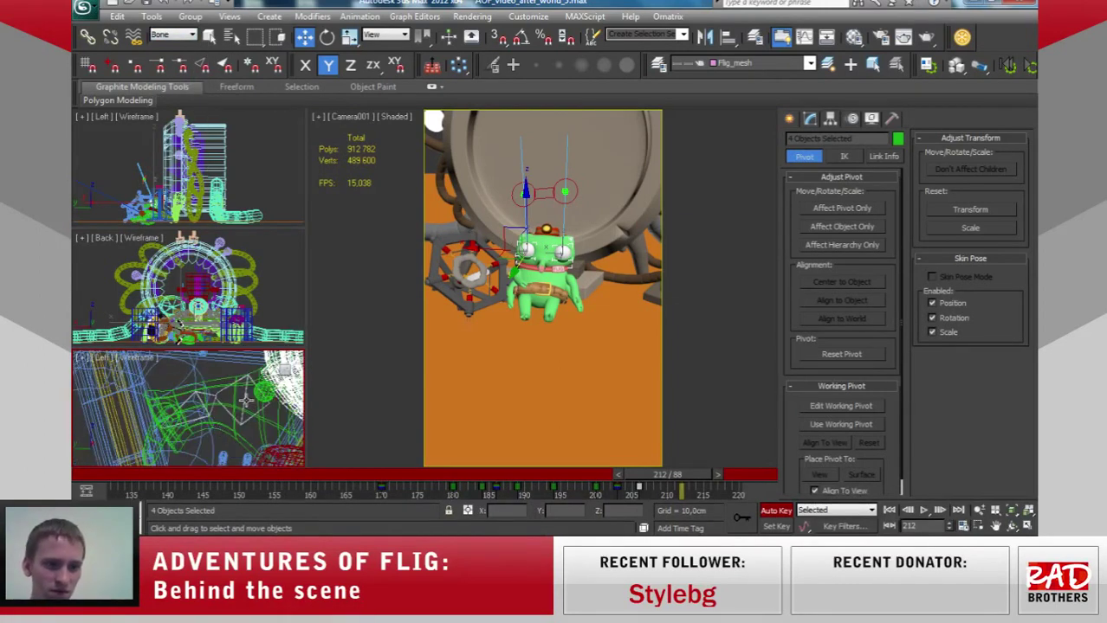
pyautogui.click(247, 400)
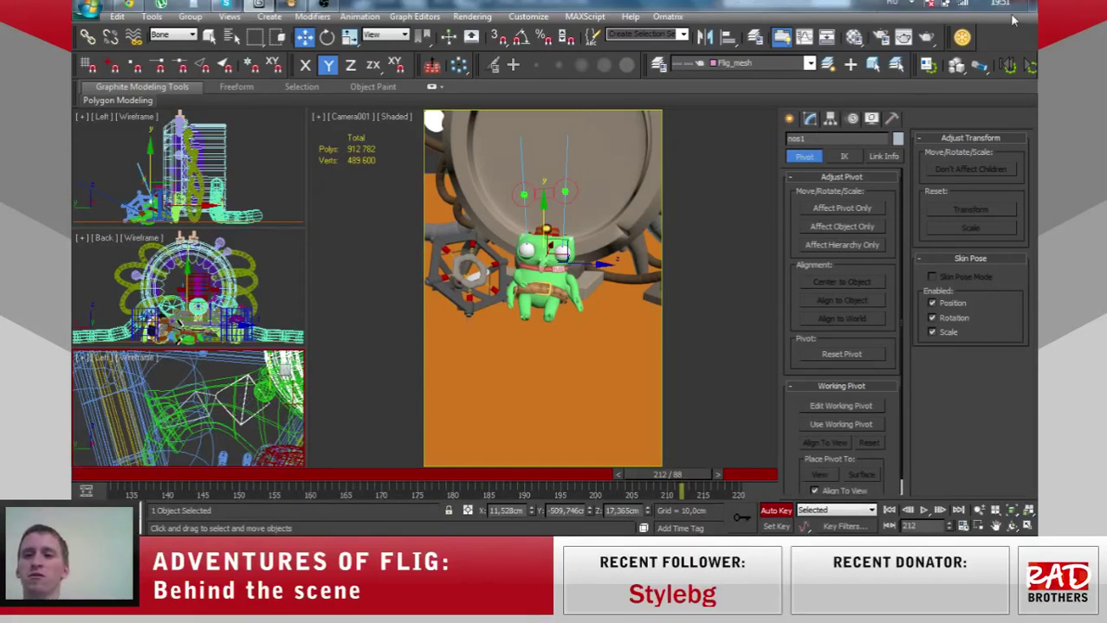
pyautogui.click(998, 7)
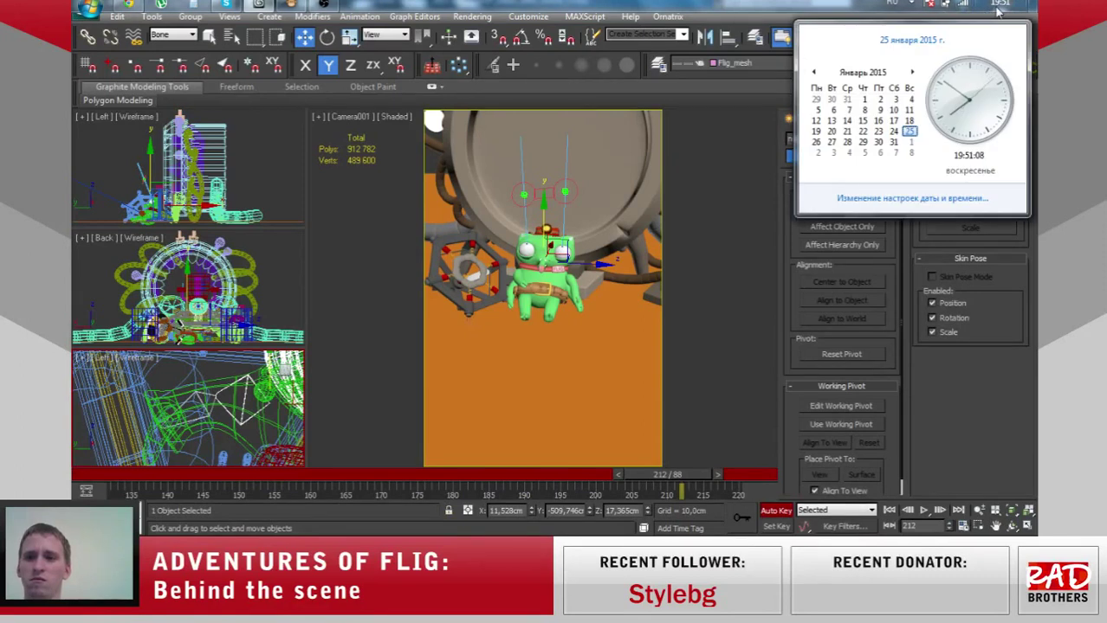
pyautogui.click(998, 9)
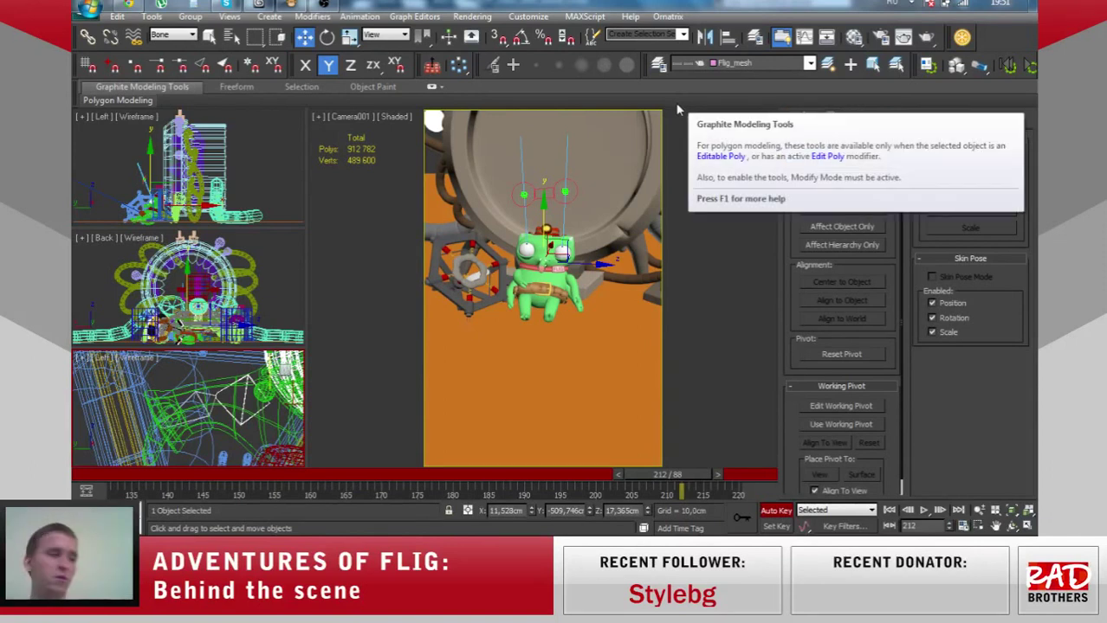
pyautogui.click(129, 5)
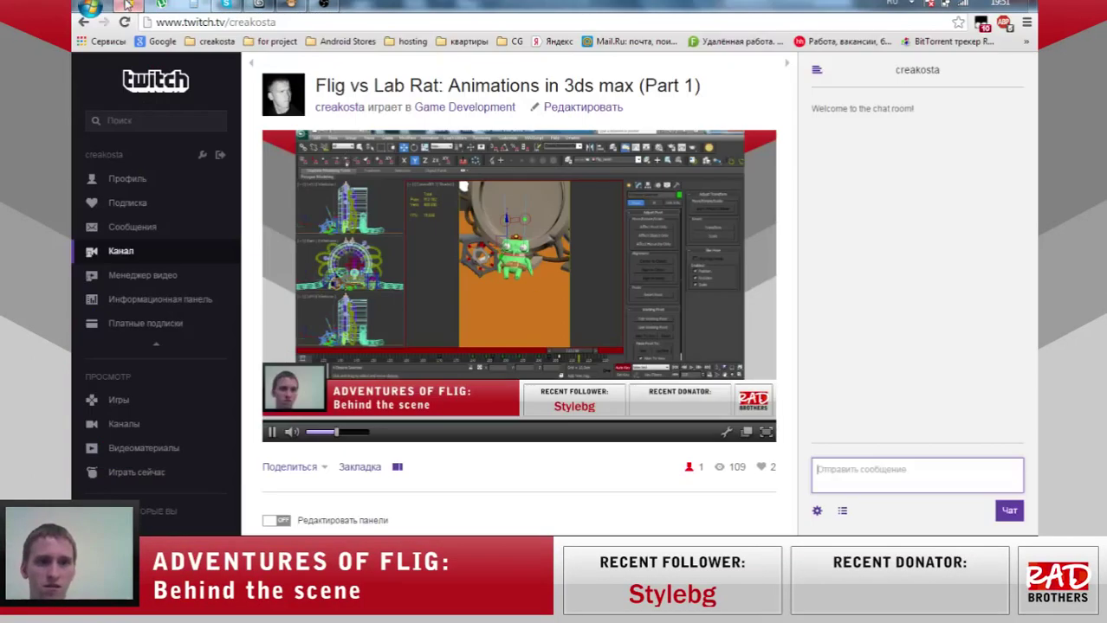
pyautogui.click(128, 5)
pyautogui.click(129, 5)
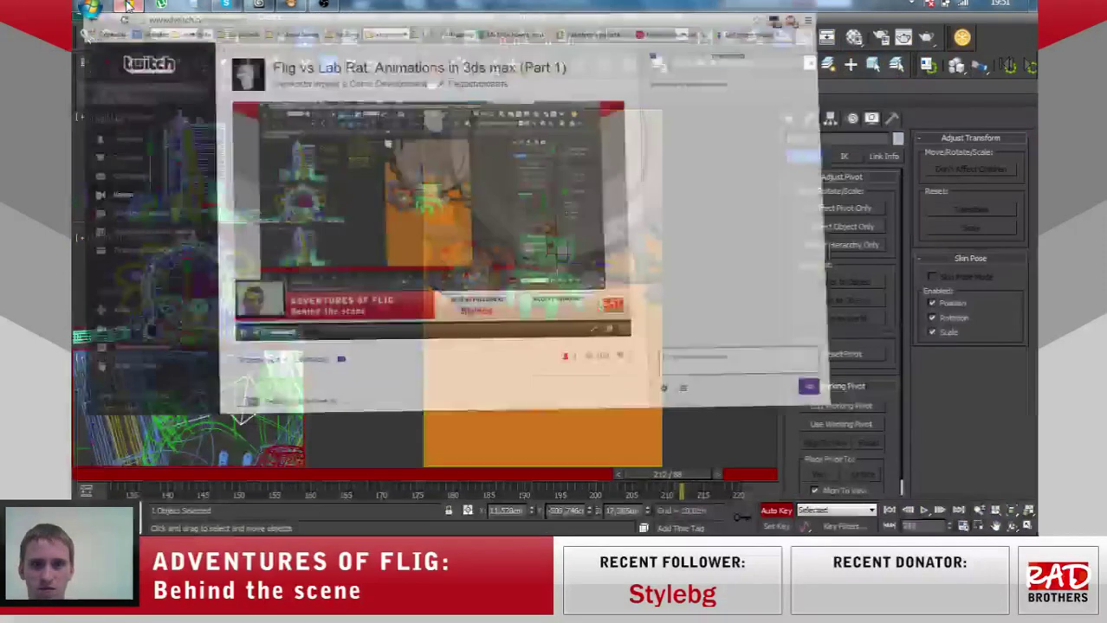
pyautogui.click(128, 5)
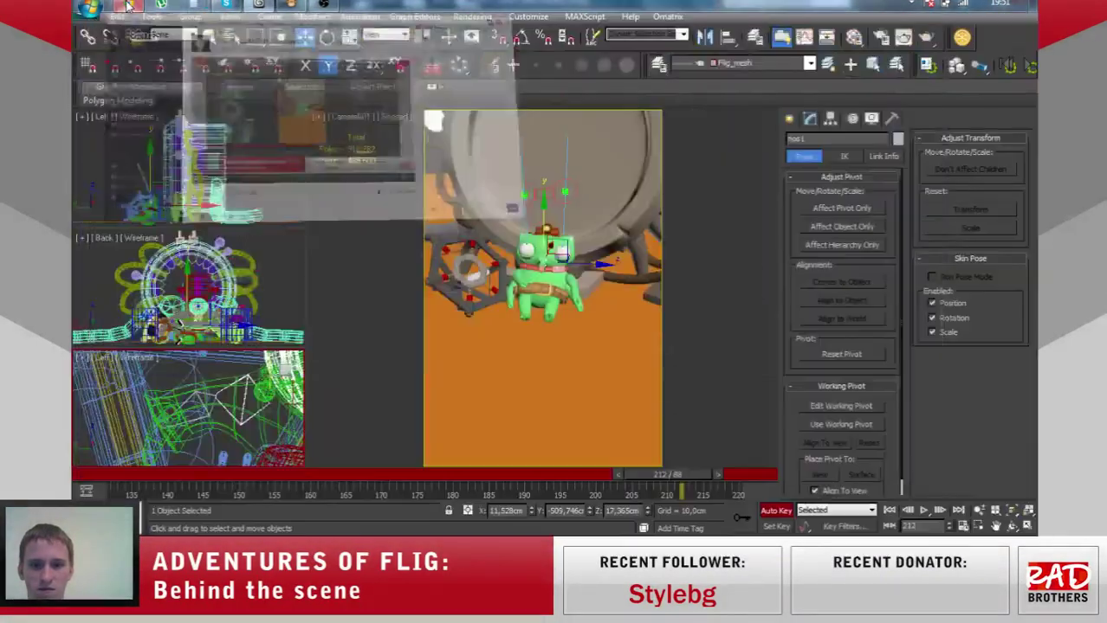
pyautogui.moveTo(693, 478)
pyautogui.mouseDown()
pyautogui.moveTo(256, 456)
pyautogui.moveTo(755, 460)
pyautogui.mouseUp()
pyautogui.moveTo(685, 461)
pyautogui.mouseDown()
pyautogui.moveTo(597, 459)
pyautogui.moveTo(595, 468)
pyautogui.moveTo(761, 446)
pyautogui.moveTo(585, 479)
pyautogui.moveTo(540, 472)
pyautogui.moveTo(630, 470)
pyautogui.moveTo(610, 476)
pyautogui.mouseUp()
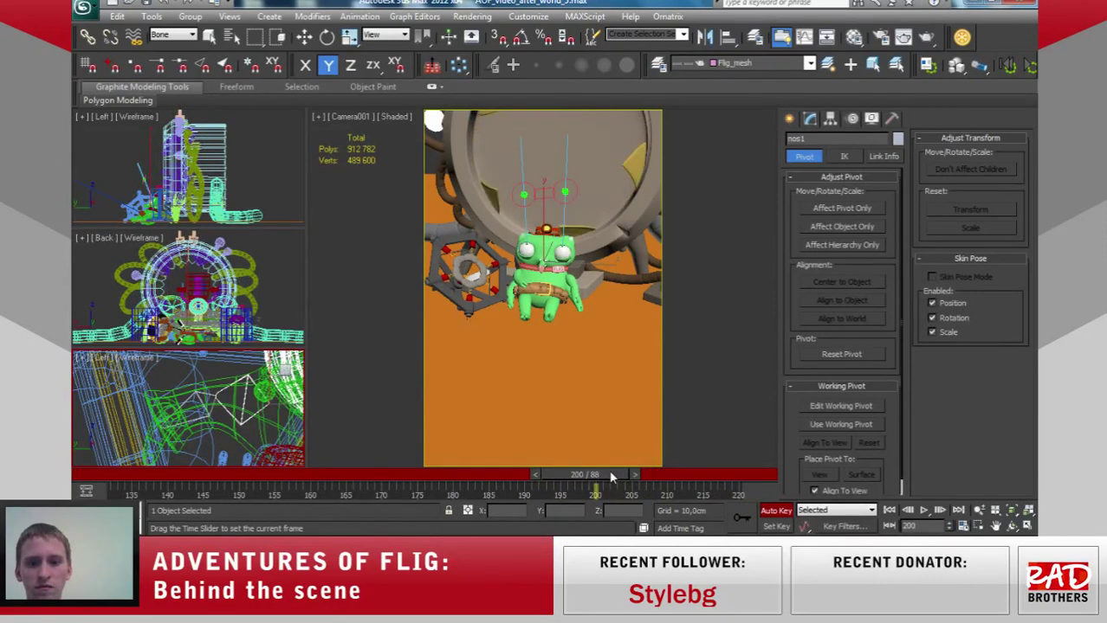
# Constrain nos1 rotation to local Z and copy its keys from 200 to 205 and 206 to 212.
pyautogui.press('w')
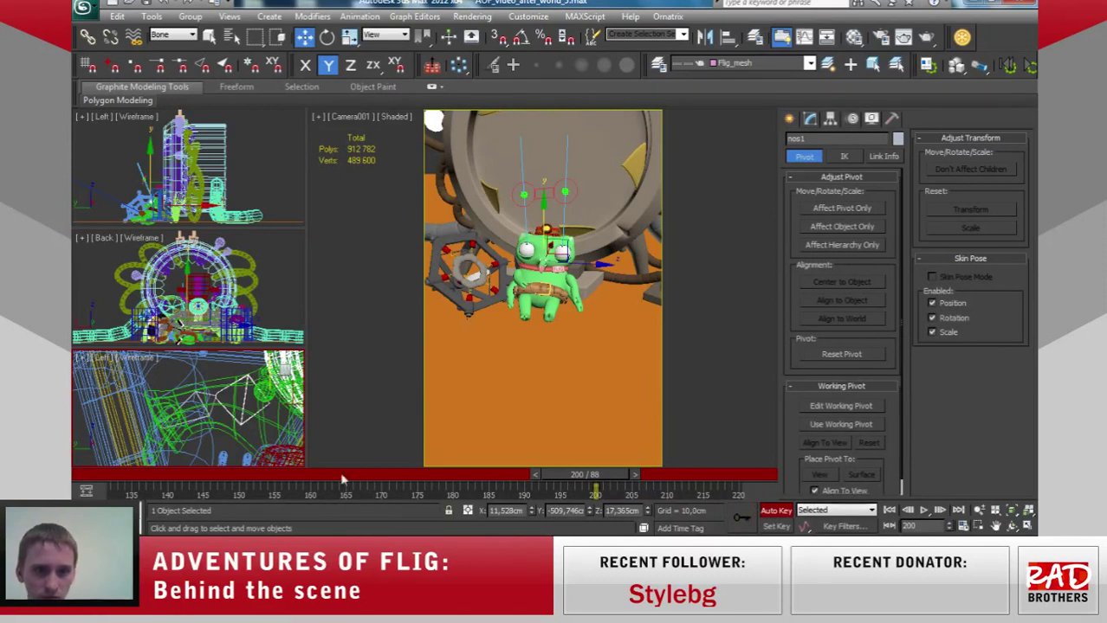
pyautogui.moveTo(617, 477); pyautogui.dragTo(639, 476)
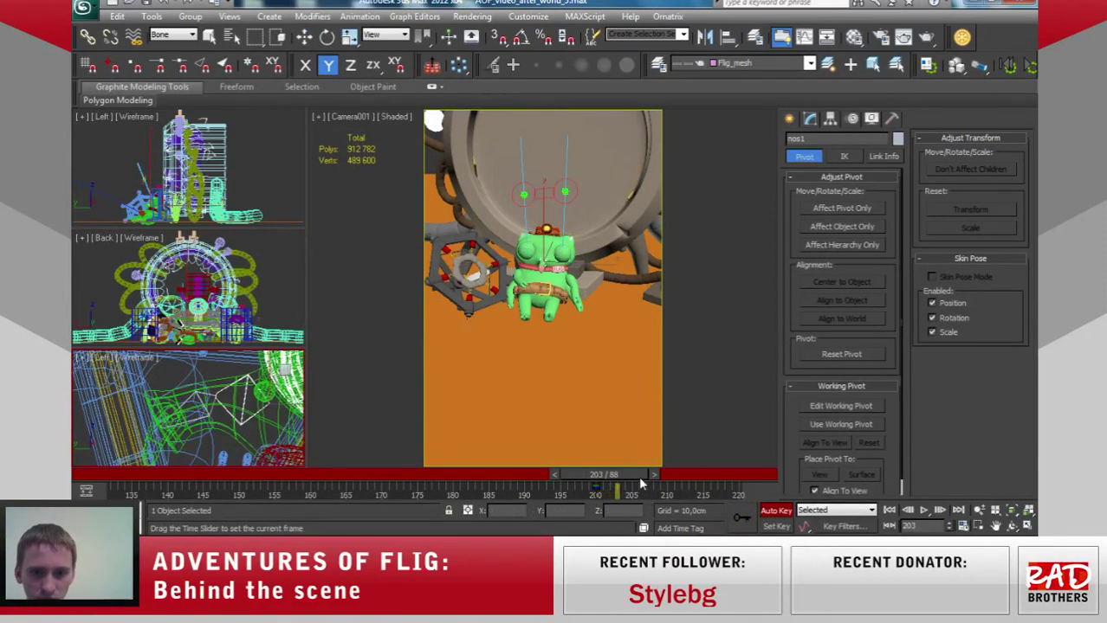
pyautogui.click(327, 36)
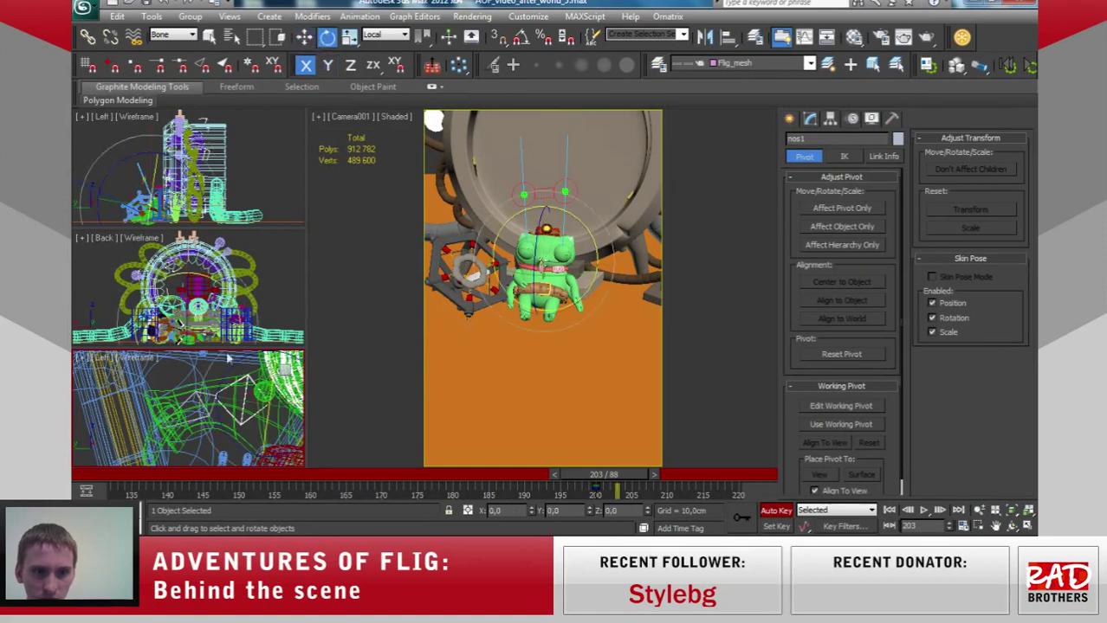
pyautogui.scroll(2, 229, 358)
pyautogui.scroll(2, 228, 357)
pyautogui.scroll(2, 257, 407)
pyautogui.press('F7')
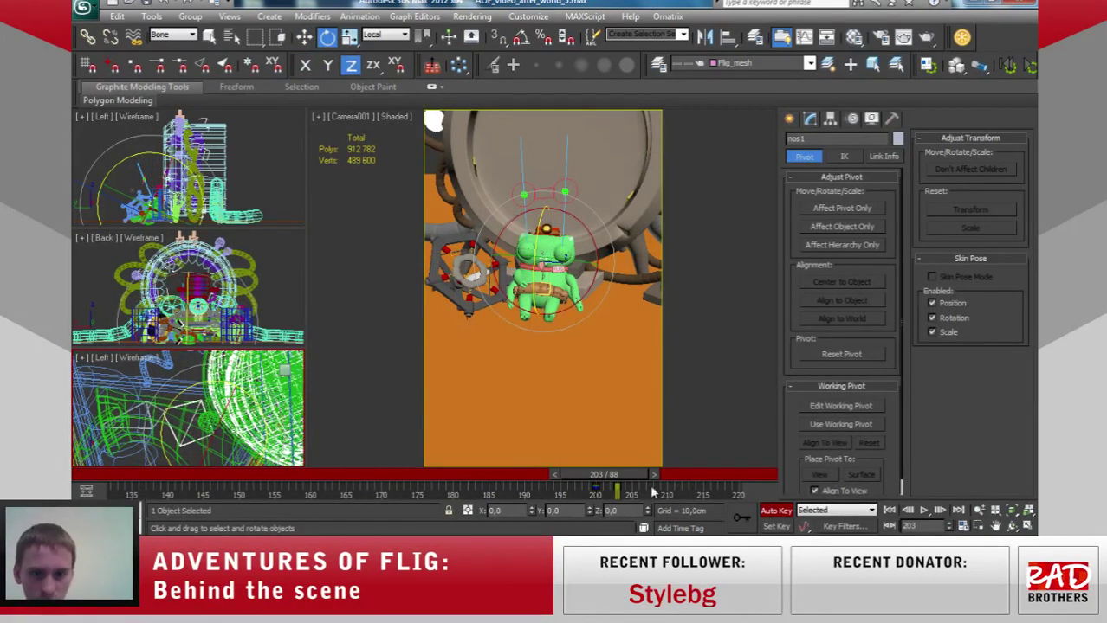
pyautogui.moveTo(596, 491)
pyautogui.keyDown('shift'); pyautogui.mouseDown()
pyautogui.moveTo(635, 488)
pyautogui.moveTo(625, 490)
pyautogui.mouseUp(); pyautogui.keyUp('shift')
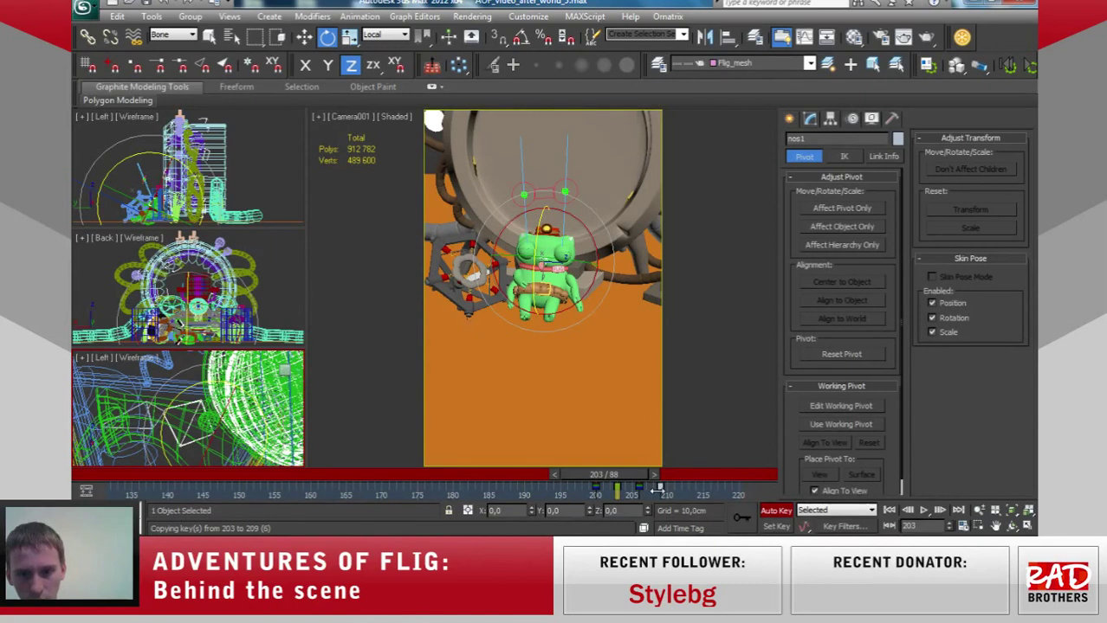
pyautogui.moveTo(635, 492)
pyautogui.keyDown('shift'); pyautogui.mouseDown()
pyautogui.moveTo(681, 489)
pyautogui.moveTo(708, 461)
pyautogui.mouseUp(); pyautogui.keyUp('shift')
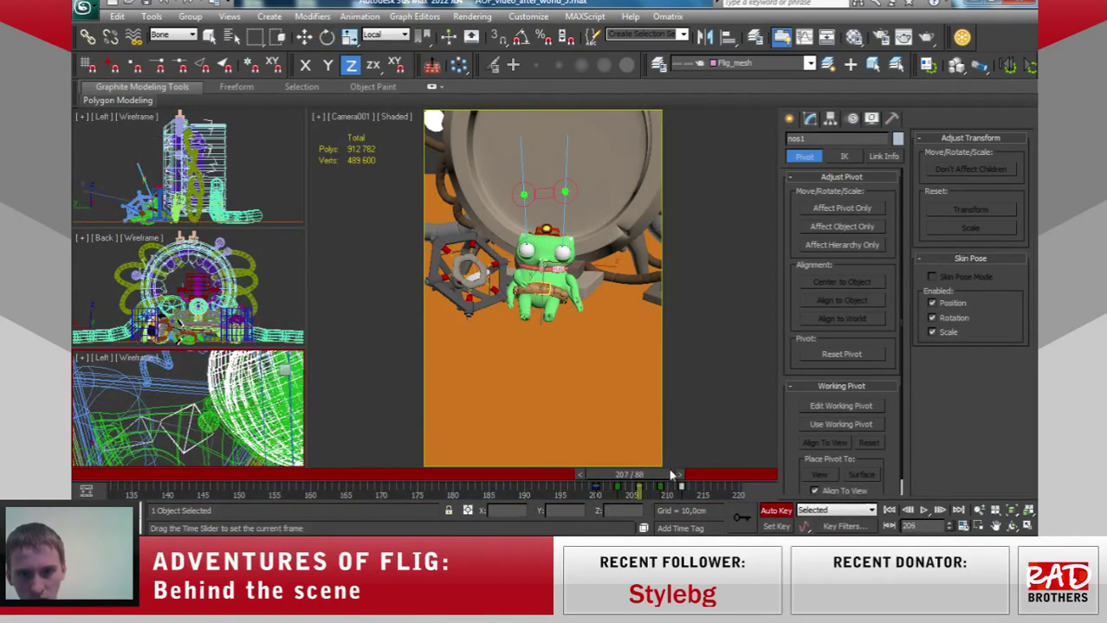
# Copy nos1's frame 200 key to frame 197 and scrub through the shot to review.
pyautogui.moveTo(696, 468); pyautogui.dragTo(575, 489)
pyautogui.press('e')
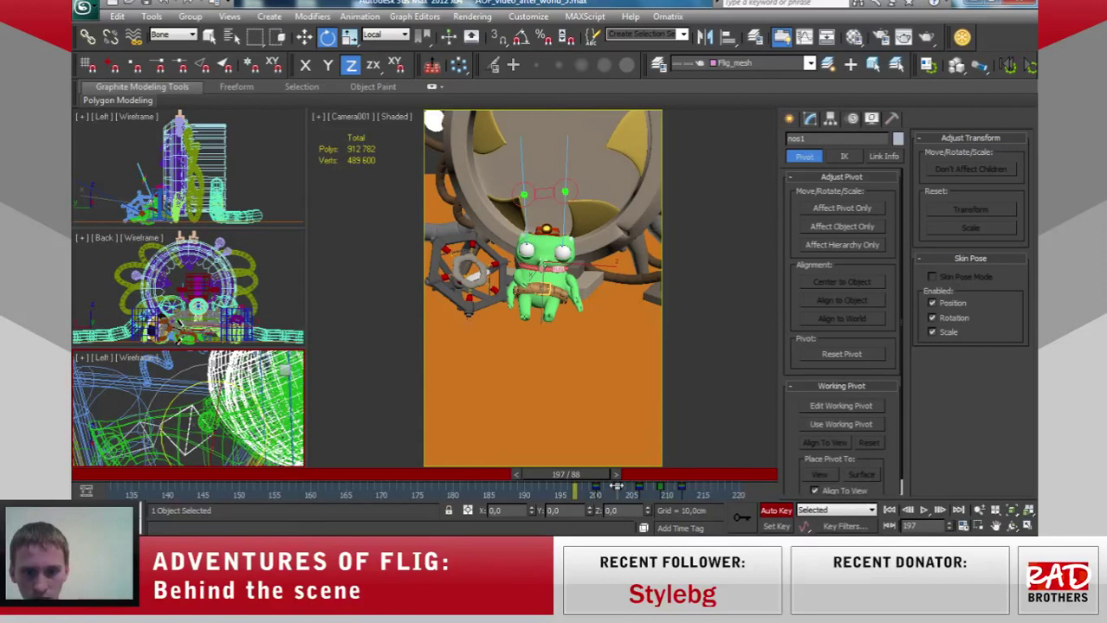
pyautogui.keyDown('shift'); pyautogui.moveTo(596, 490); pyautogui.dragTo(574, 491); pyautogui.keyUp('shift')
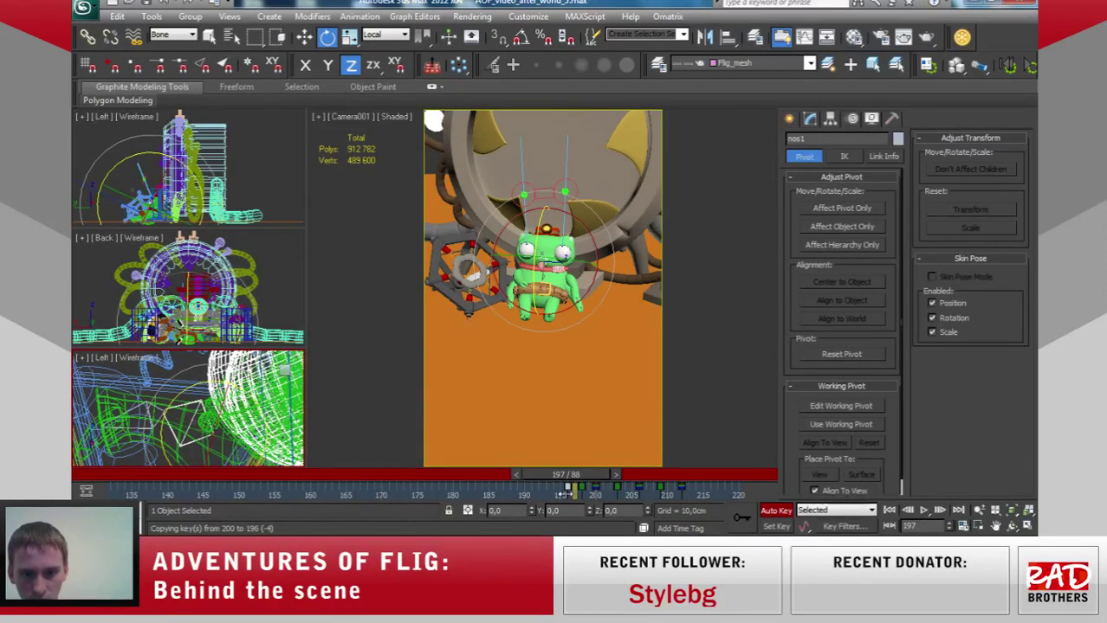
pyautogui.press('q')
pyautogui.moveTo(599, 475)
pyautogui.mouseDown()
pyautogui.moveTo(567, 477)
pyautogui.moveTo(699, 468)
pyautogui.mouseUp()
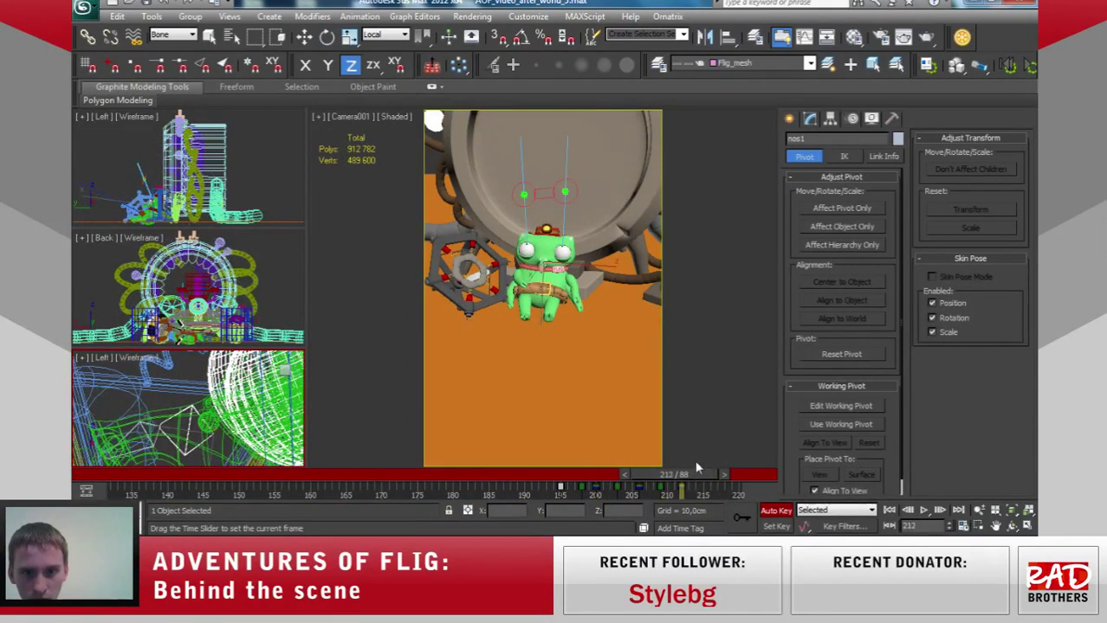
pyautogui.press('e')
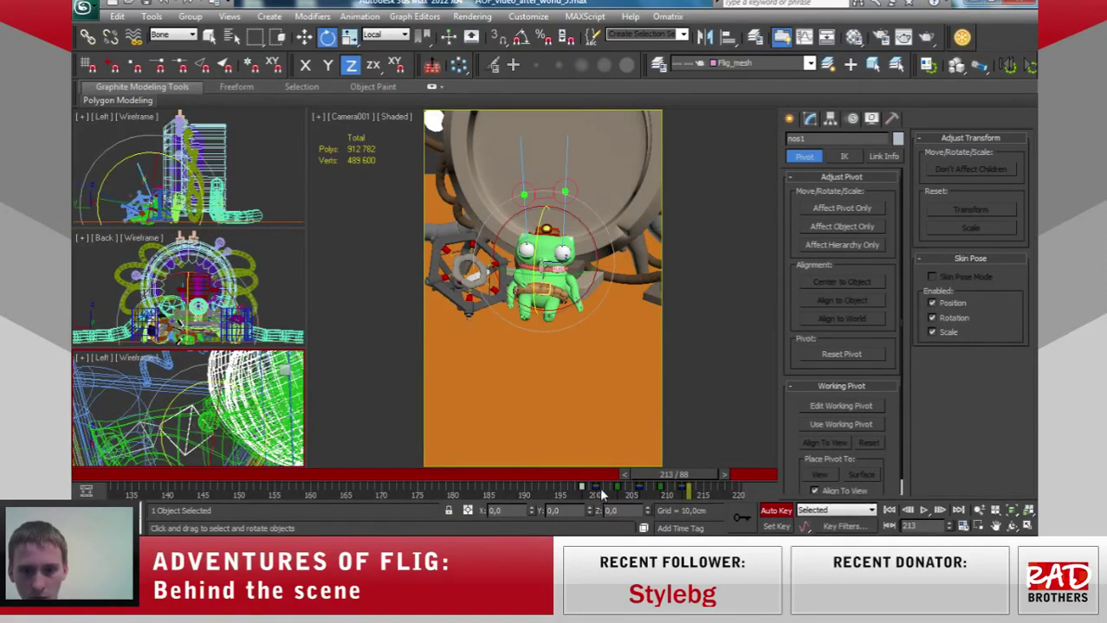
pyautogui.moveTo(673, 481)
pyautogui.mouseDown()
pyautogui.moveTo(521, 474)
pyautogui.moveTo(689, 472)
pyautogui.mouseUp()
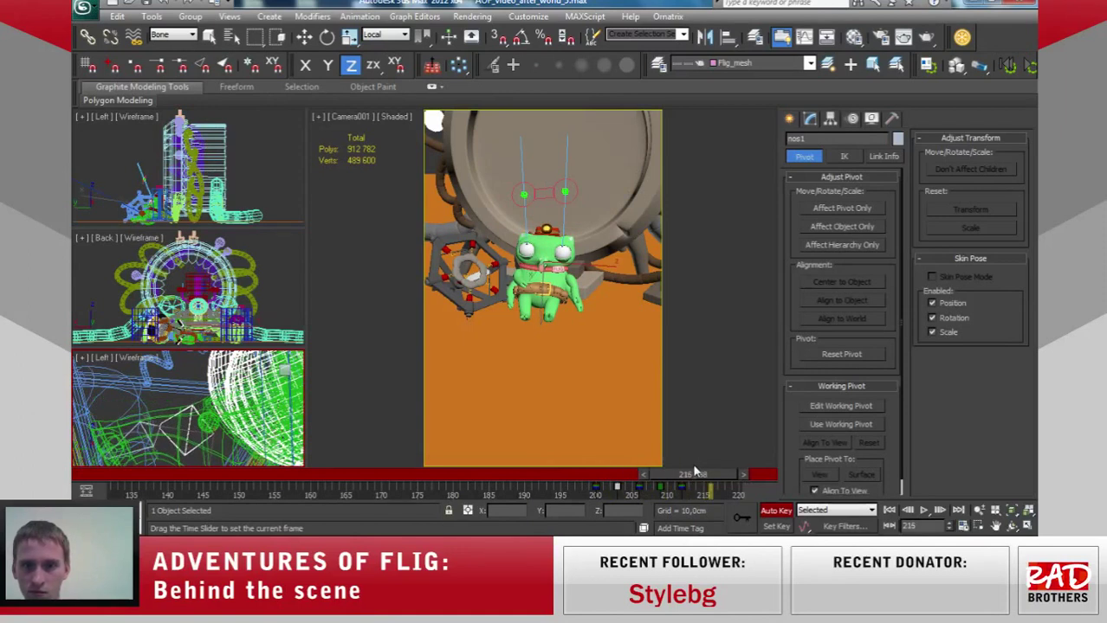
# Save the scene and turn off Auto Key.
pyautogui.press('e')
pyautogui.hotkey('ctrl', 's')
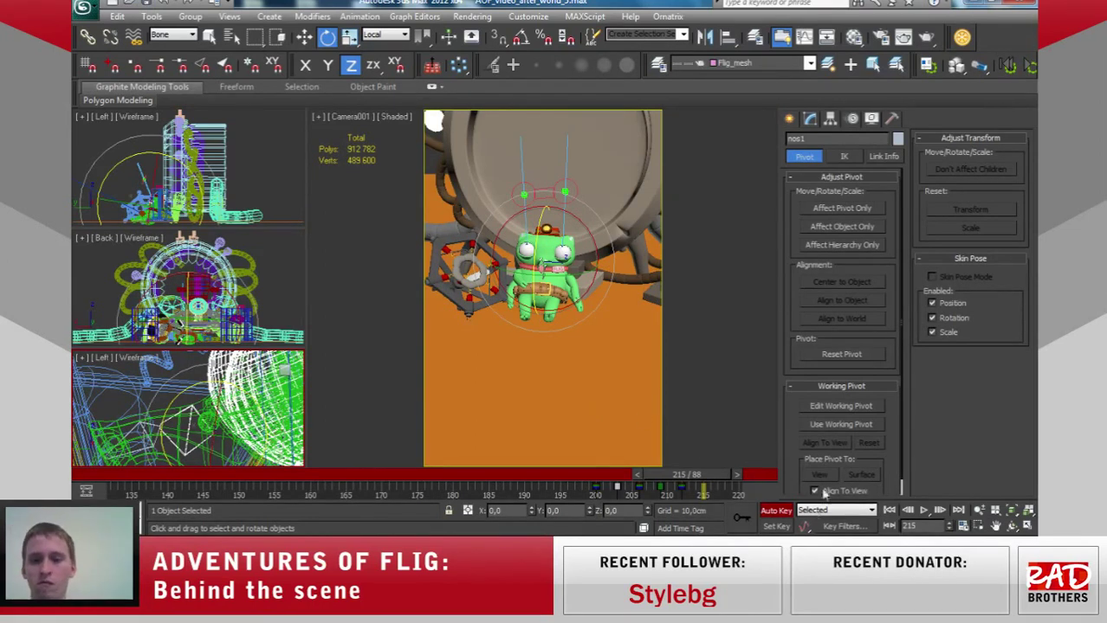
pyautogui.click(777, 511)
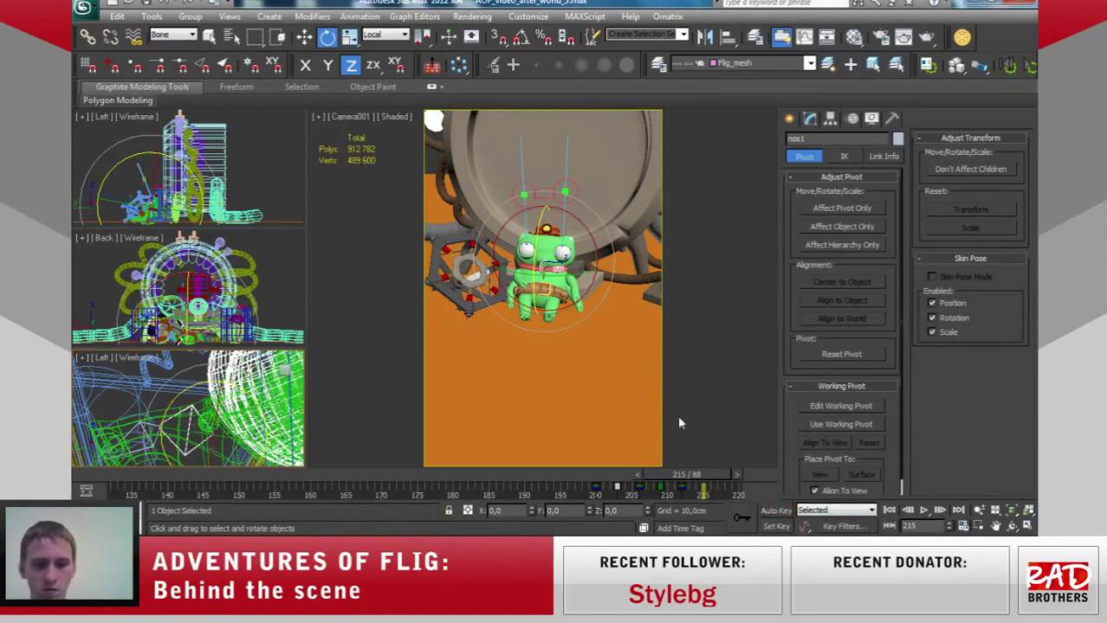
# Turn Auto Key back on and create an animated preview of Camera001 for frames 132–220.
pyautogui.click(775, 515)
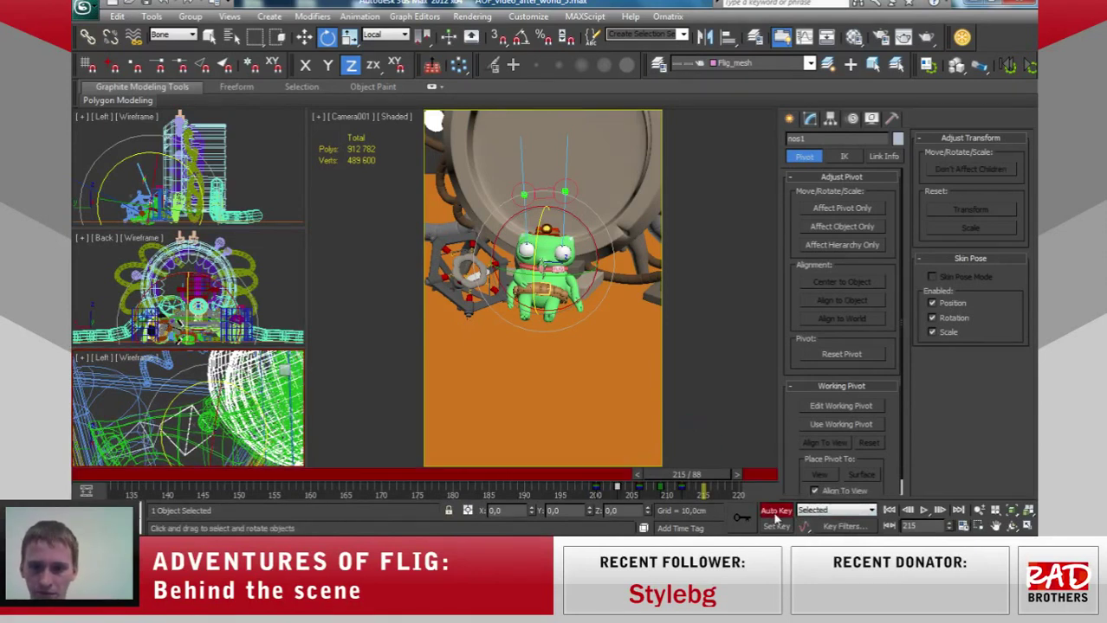
pyautogui.click(317, 119)
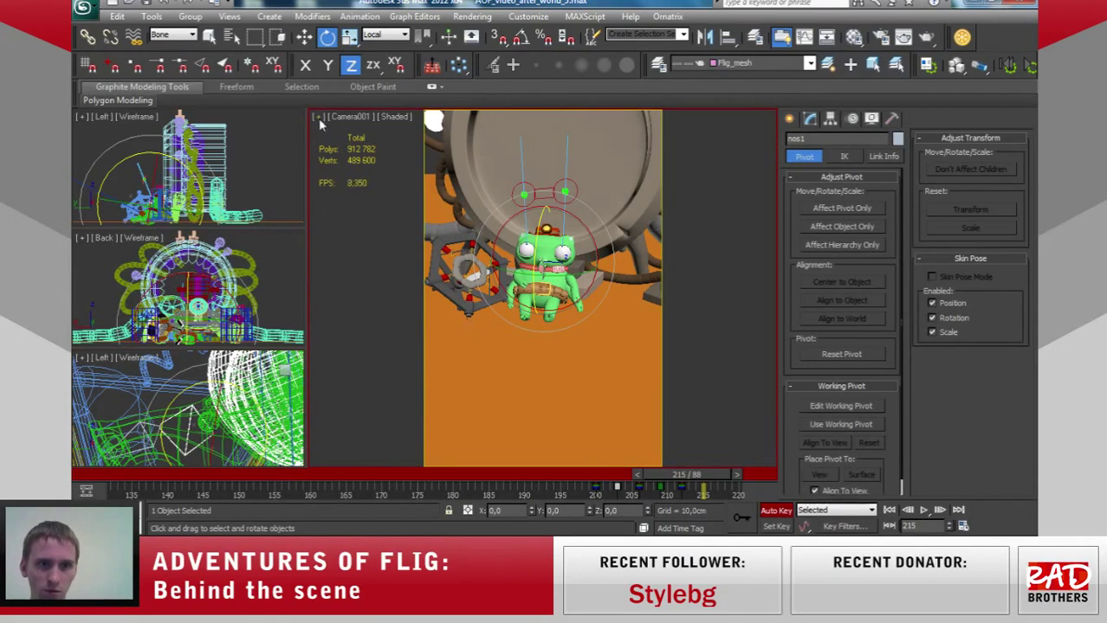
pyautogui.click(317, 118)
pyautogui.moveTo(370, 265)
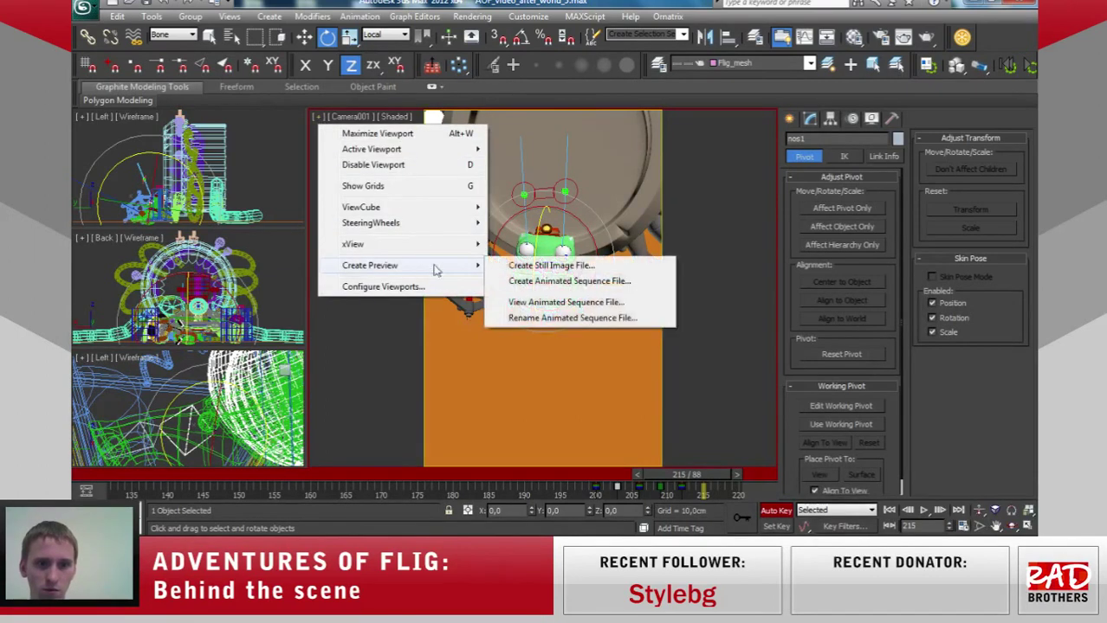
pyautogui.click(570, 282)
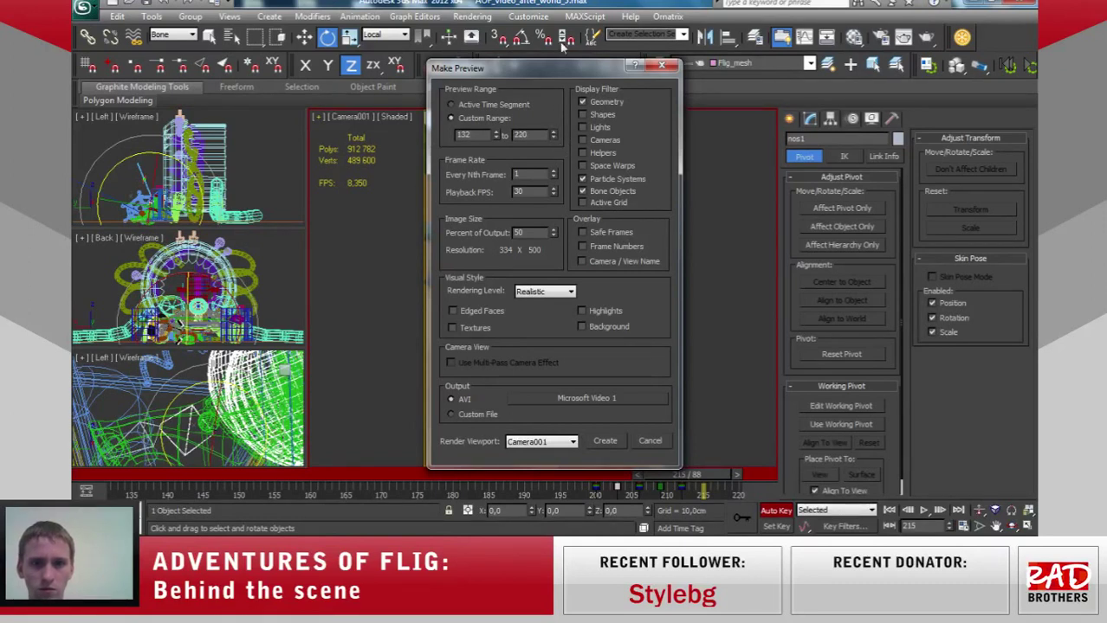
pyautogui.click(605, 441)
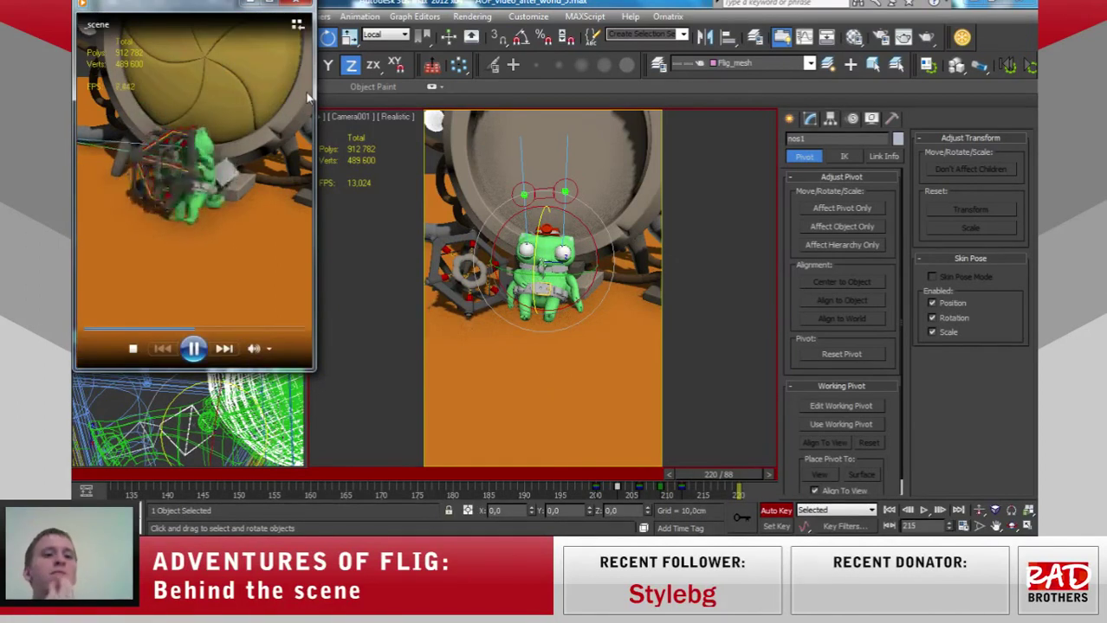
# Switch the camera view to plain shaded display and close the preview player.
pyautogui.hotkey('shift', 'F3')
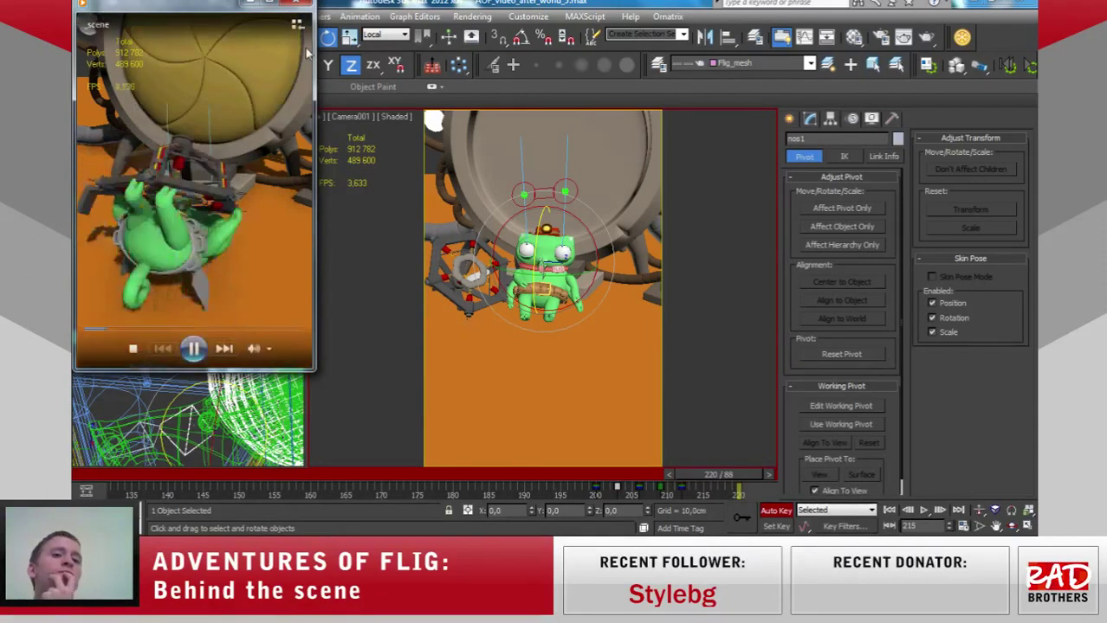
pyautogui.click(295, 3)
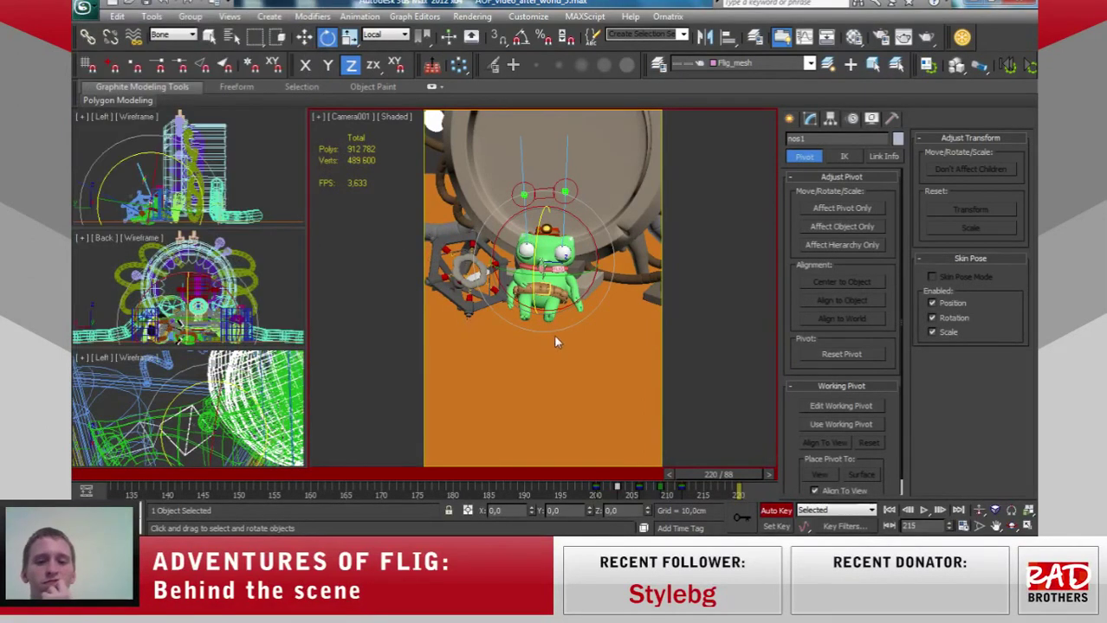
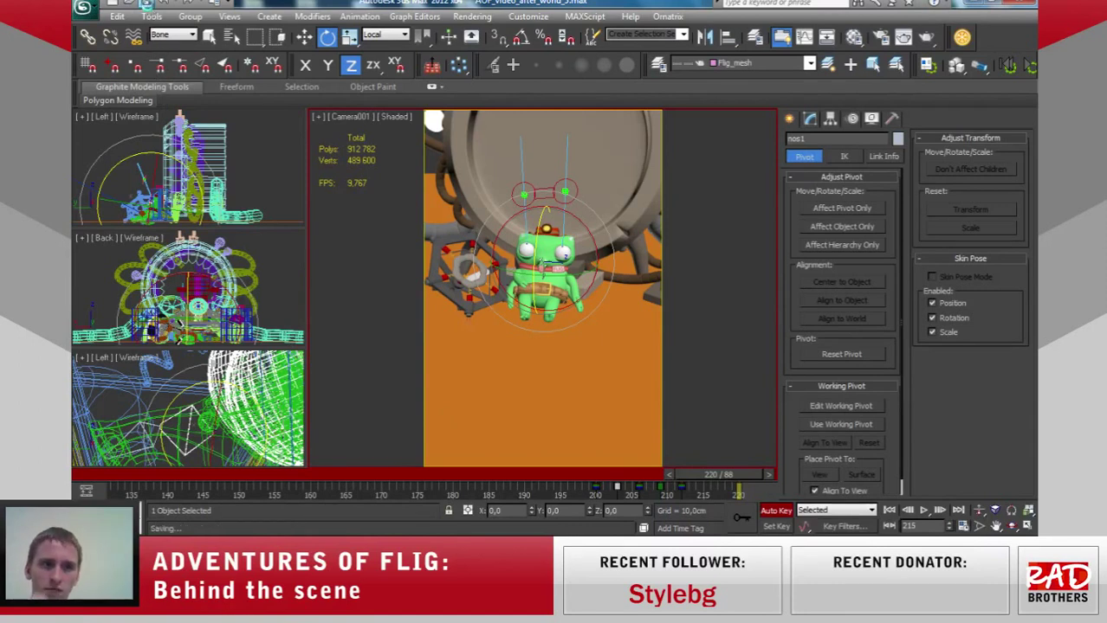
# Scrub back through the animation and shift a track-bar key from frame 203 to 202.
pyautogui.moveTo(741, 474)
pyautogui.mouseDown()
pyautogui.moveTo(545, 489)
pyautogui.moveTo(666, 470)
pyautogui.mouseUp()
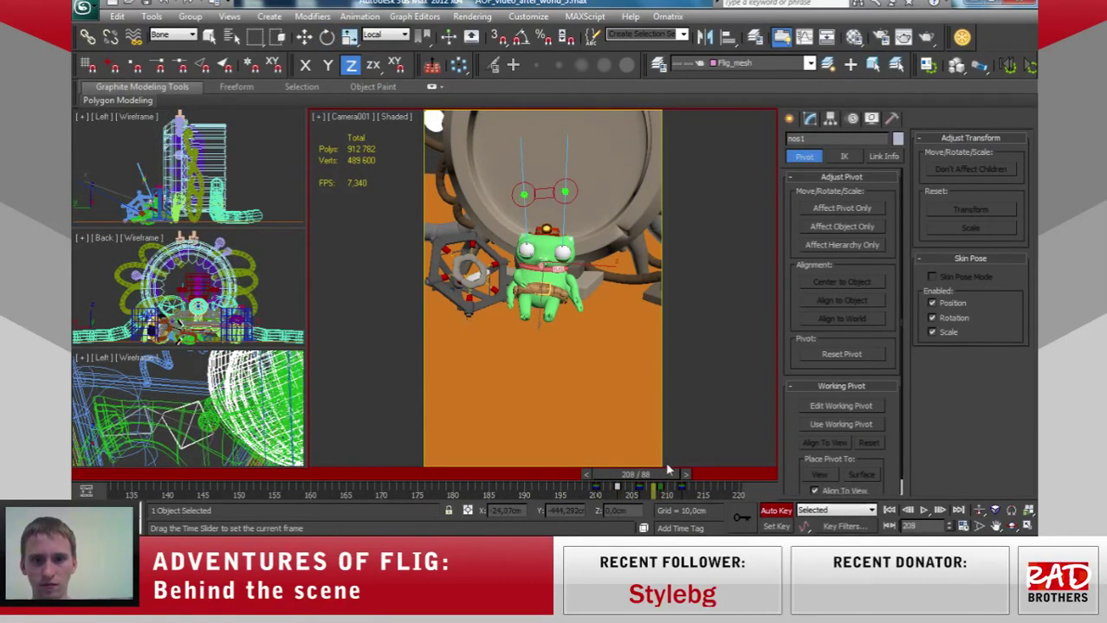
pyautogui.moveTo(667, 470); pyautogui.dragTo(648, 466)
pyautogui.press('e')
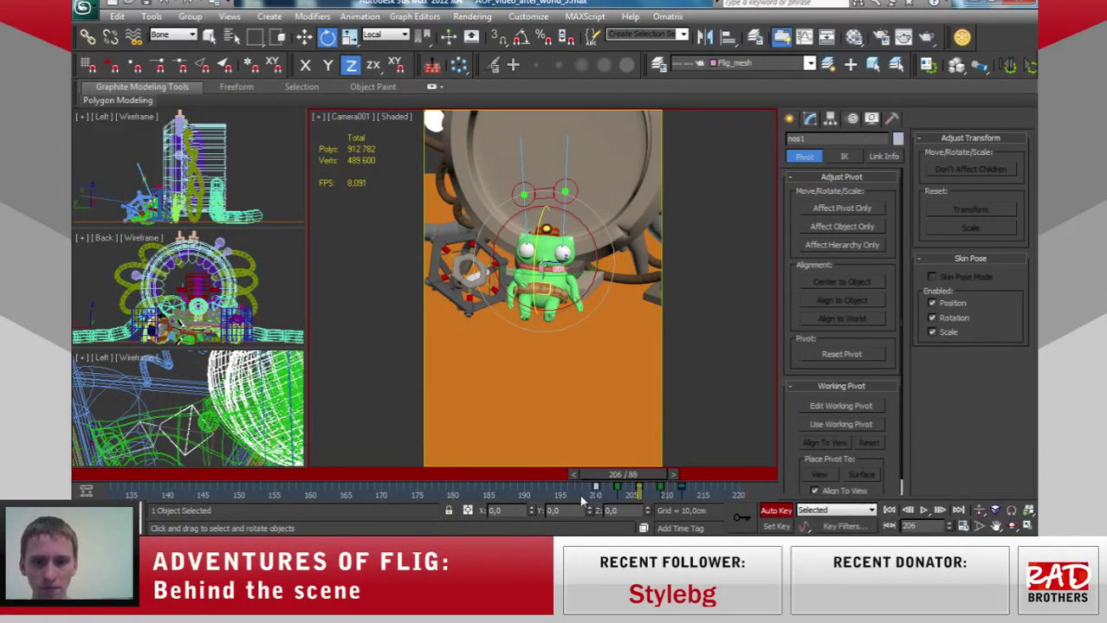
pyautogui.moveTo(618, 490); pyautogui.dragTo(582, 491)
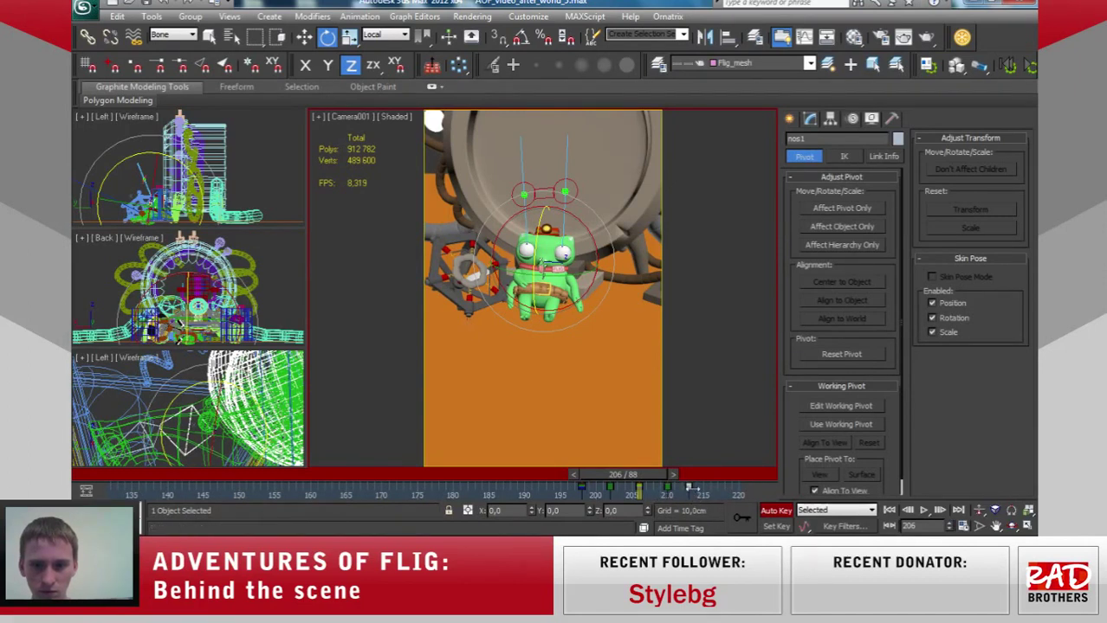
pyautogui.moveTo(654, 478)
pyautogui.mouseDown()
pyautogui.moveTo(592, 487)
pyautogui.moveTo(641, 486)
pyautogui.mouseUp()
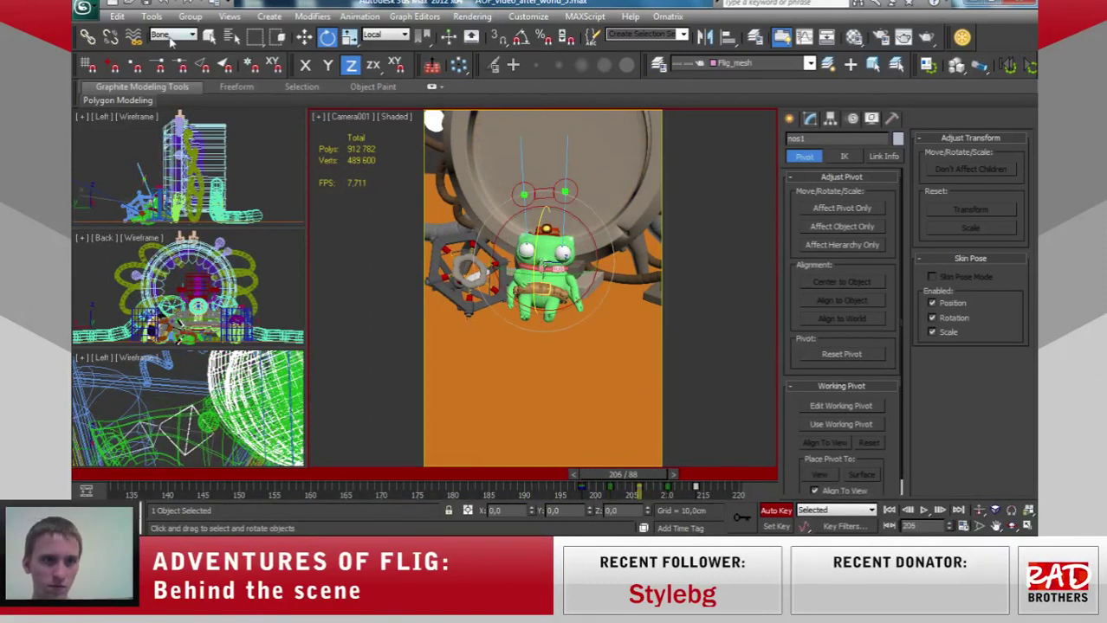
# Rotate the arm bone about its Y axis, with a slight Z tilt, to refine the pose.
pyautogui.moveTo(569, 277); pyautogui.dragTo(575, 284)
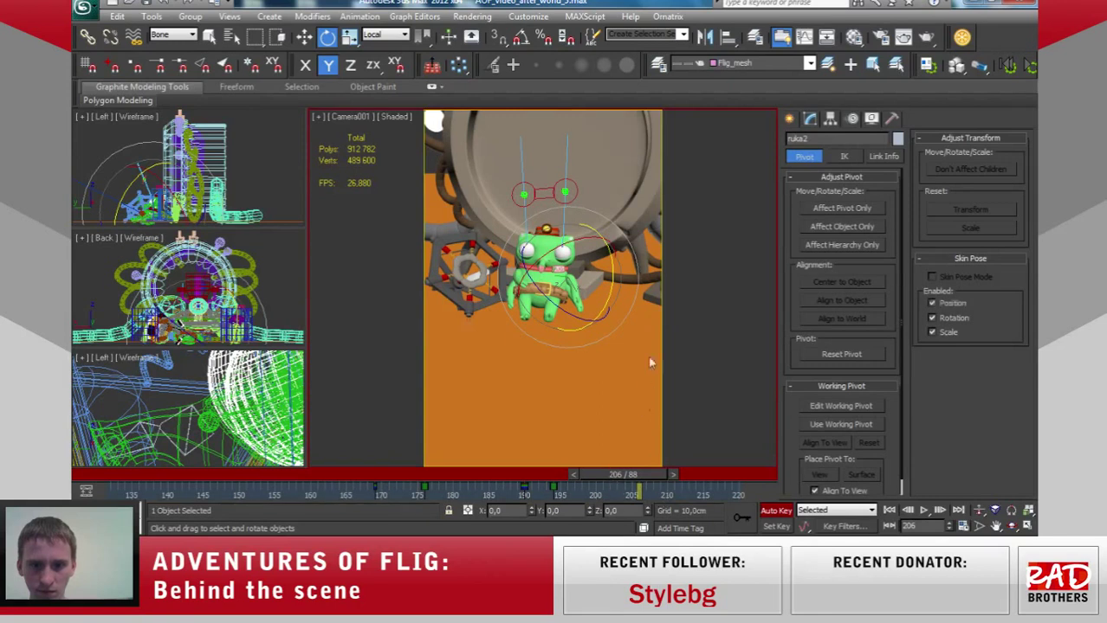
pyautogui.moveTo(596, 328); pyautogui.dragTo(587, 320)
pyautogui.moveTo(517, 273); pyautogui.dragTo(534, 301)
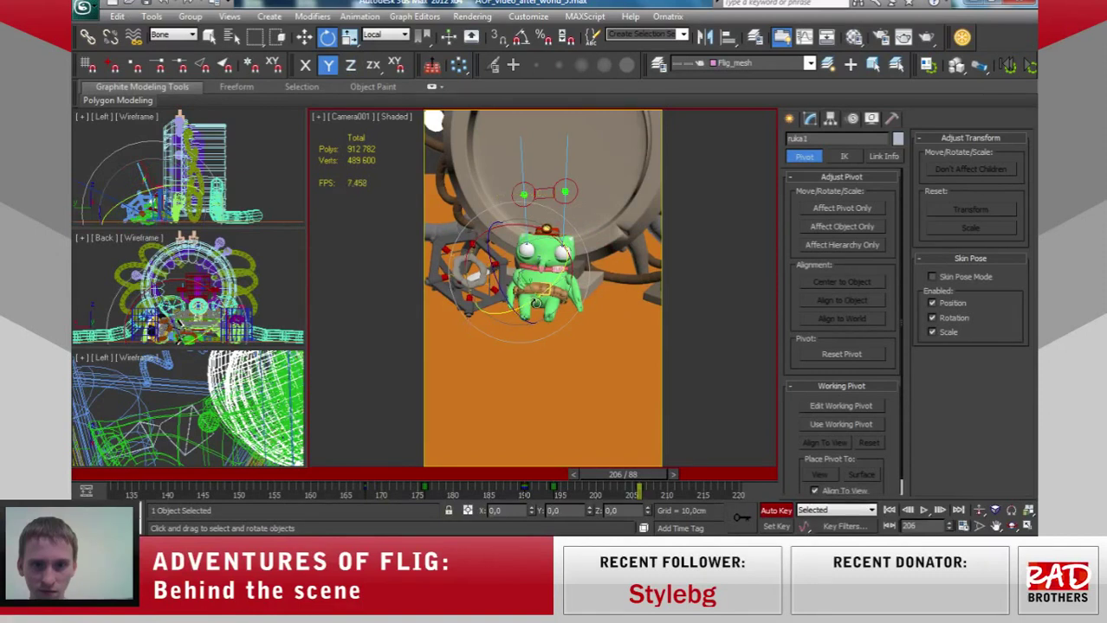
pyautogui.moveTo(535, 301); pyautogui.dragTo(579, 334)
pyautogui.moveTo(623, 475)
pyautogui.mouseDown()
pyautogui.moveTo(540, 475)
pyautogui.moveTo(677, 487)
pyautogui.moveTo(609, 486)
pyautogui.moveTo(673, 485)
pyautogui.moveTo(591, 502)
pyautogui.moveTo(665, 490)
pyautogui.mouseUp()
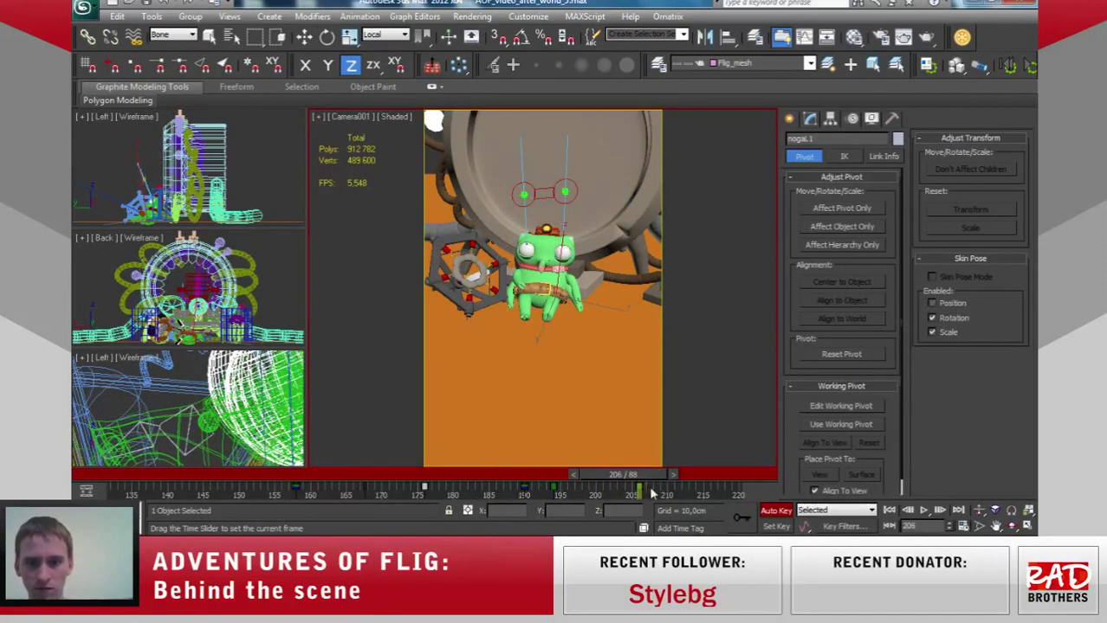
# Move up to the ruka1 arm bone and review the motion from frame 206 to 210.
pyautogui.press('e')
pyautogui.moveTo(665, 491)
pyautogui.mouseDown()
pyautogui.moveTo(597, 485)
pyautogui.moveTo(640, 469)
pyautogui.moveTo(710, 469)
pyautogui.moveTo(493, 472)
pyautogui.moveTo(404, 451)
pyautogui.moveTo(637, 465)
pyautogui.mouseUp()
pyautogui.press('e')
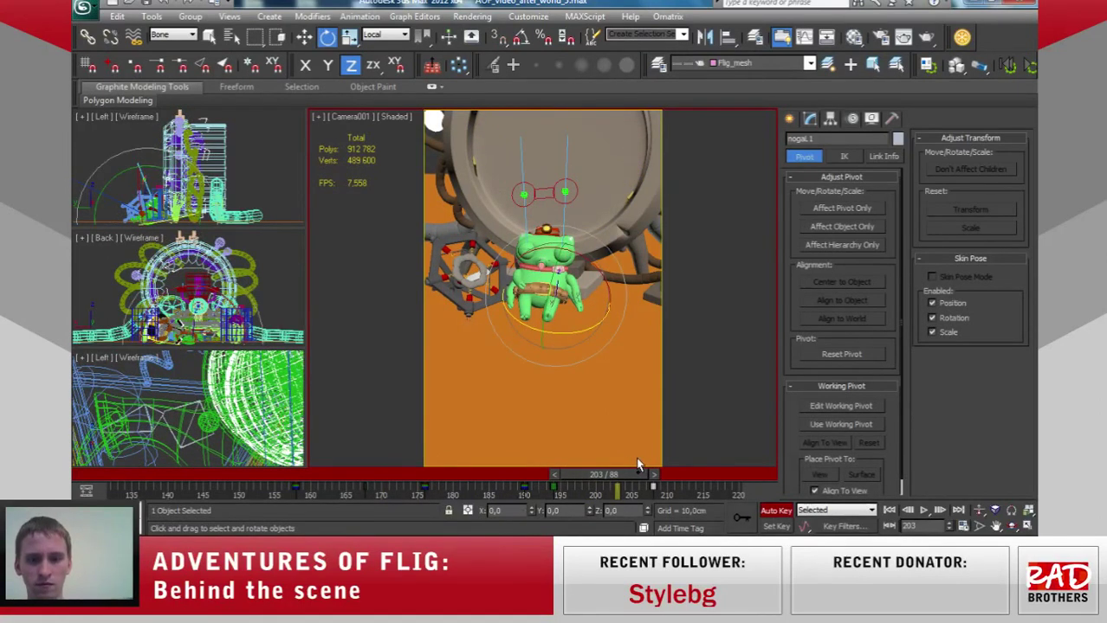
pyautogui.press('pageup')
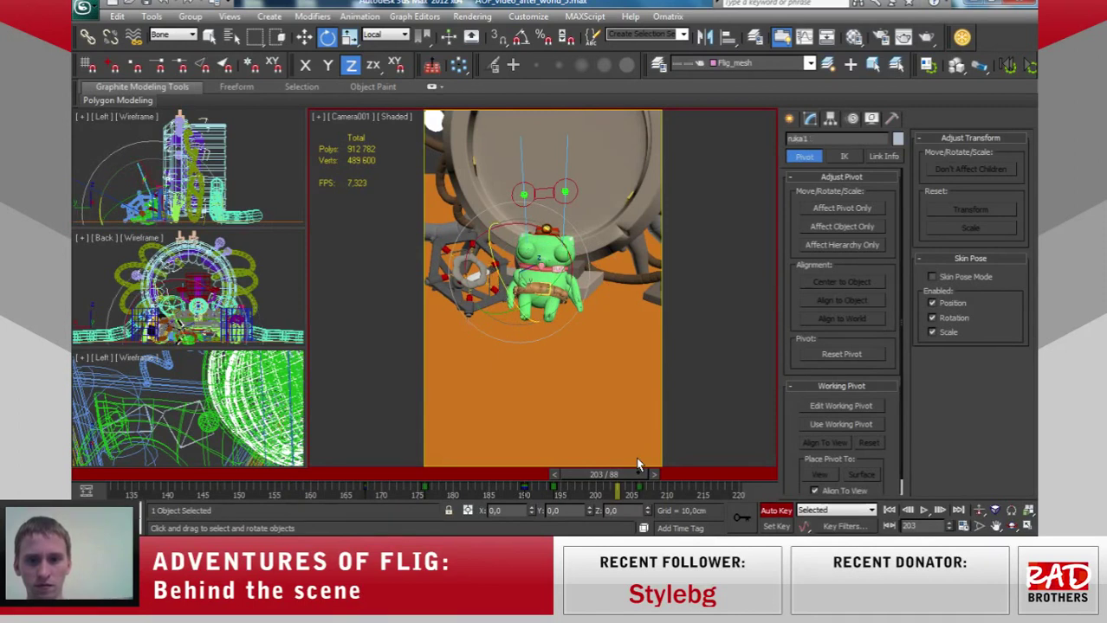
pyautogui.moveTo(632, 474); pyautogui.dragTo(487, 476)
pyautogui.moveTo(584, 476); pyautogui.dragTo(656, 476)
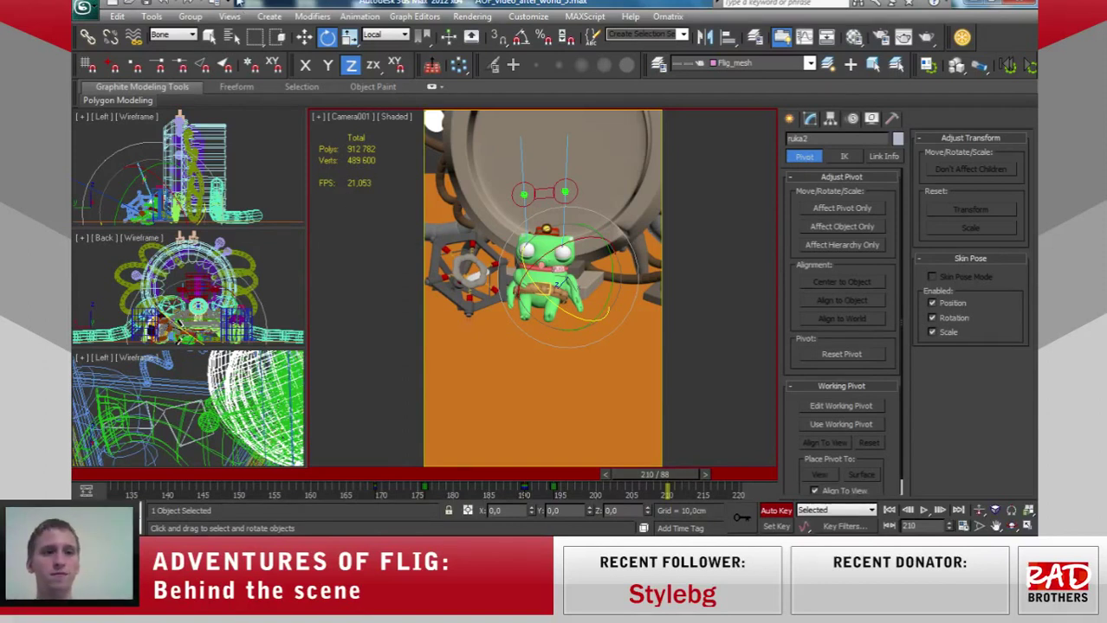
pyautogui.click(127, 7)
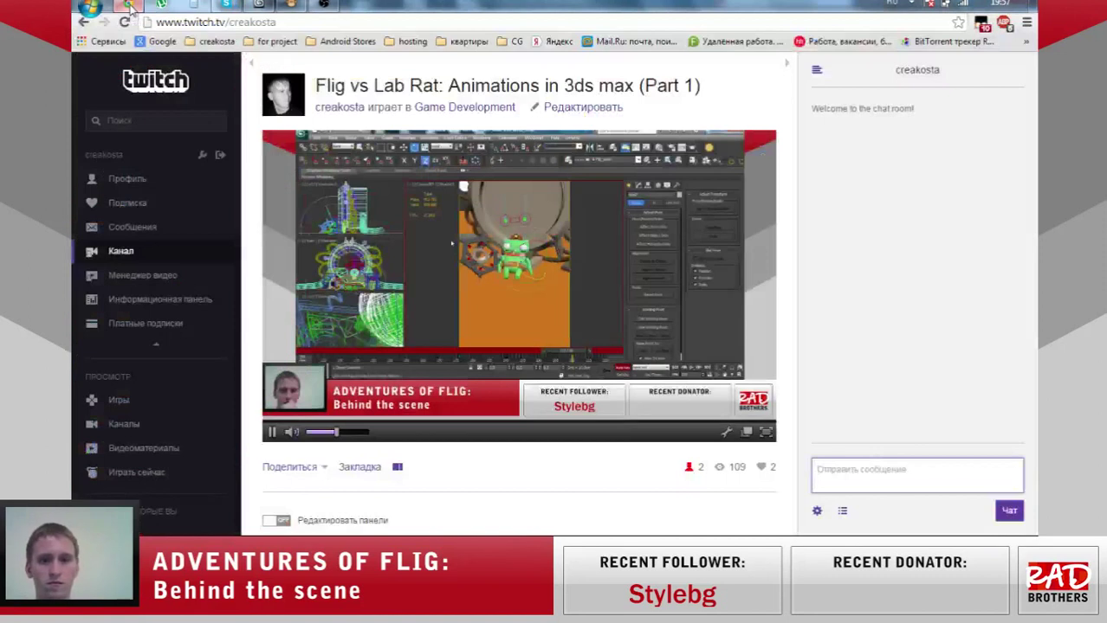
pyautogui.click(127, 7)
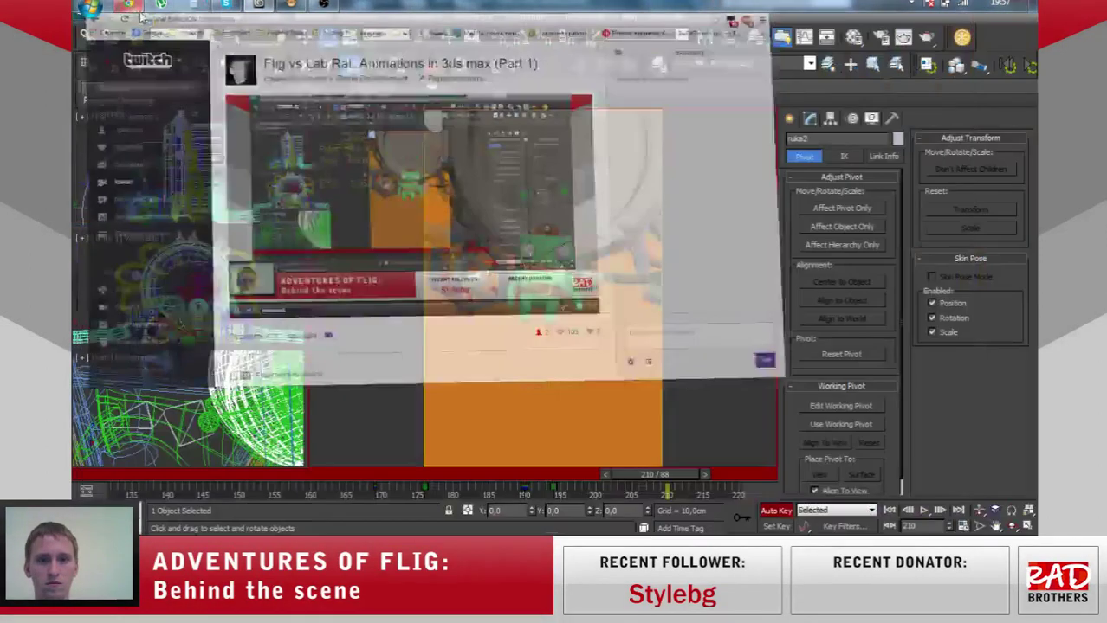
pyautogui.moveTo(654, 475)
pyautogui.mouseDown()
pyautogui.moveTo(128, 475)
pyautogui.moveTo(400, 474)
pyautogui.moveTo(549, 439)
pyautogui.moveTo(720, 434)
pyautogui.mouseUp()
pyautogui.press('e')
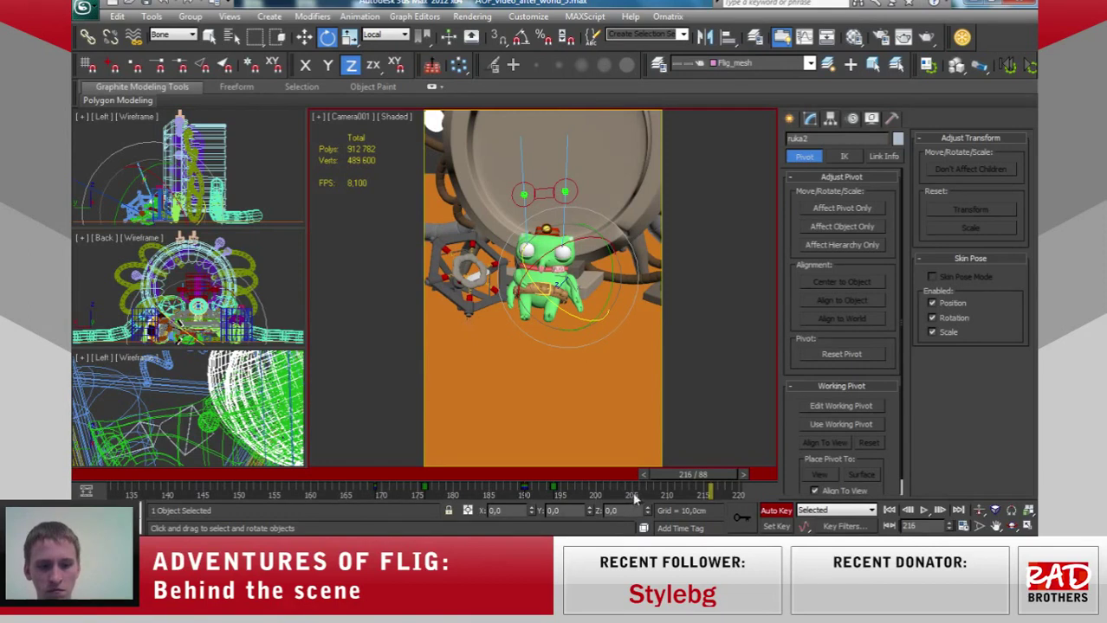
# Set the animation Start Time to 170 for a 170–220 range, then scrub to frame 213.
pyautogui.click(955, 525)
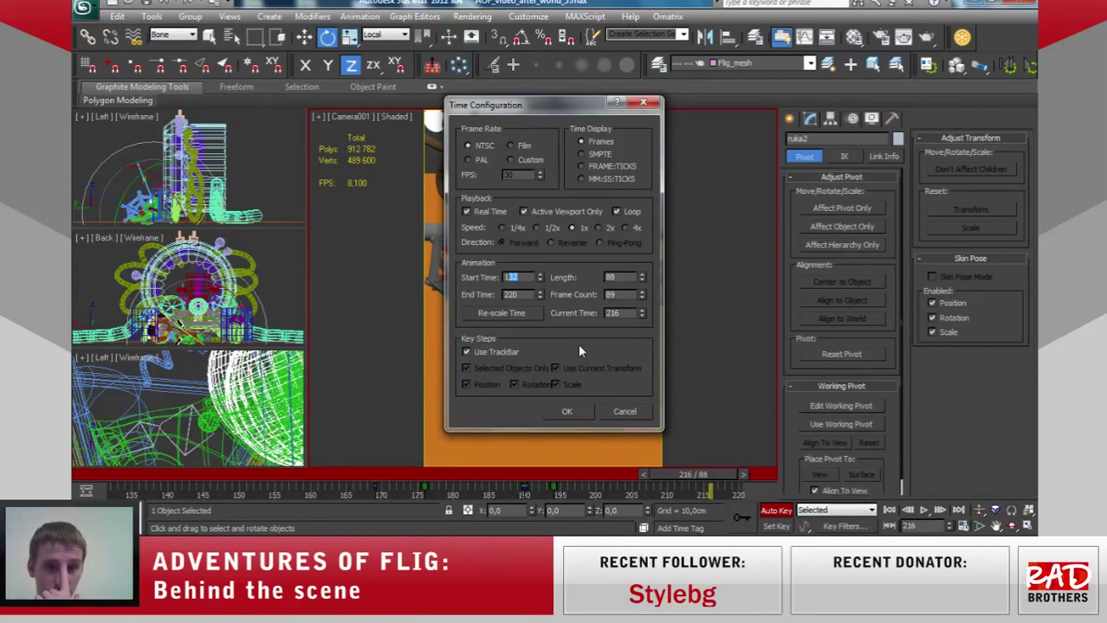
pyautogui.write('170')
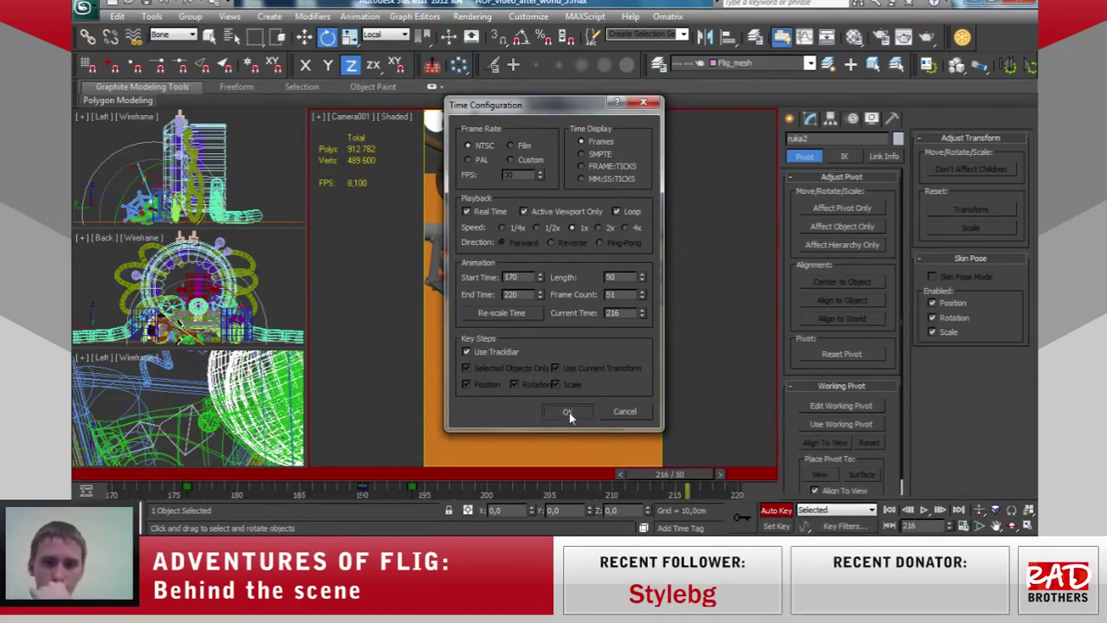
pyautogui.click(567, 411)
pyautogui.moveTo(672, 474)
pyautogui.mouseDown()
pyautogui.moveTo(618, 487)
pyautogui.moveTo(377, 472)
pyautogui.moveTo(503, 478)
pyautogui.mouseUp()
pyautogui.press('e')
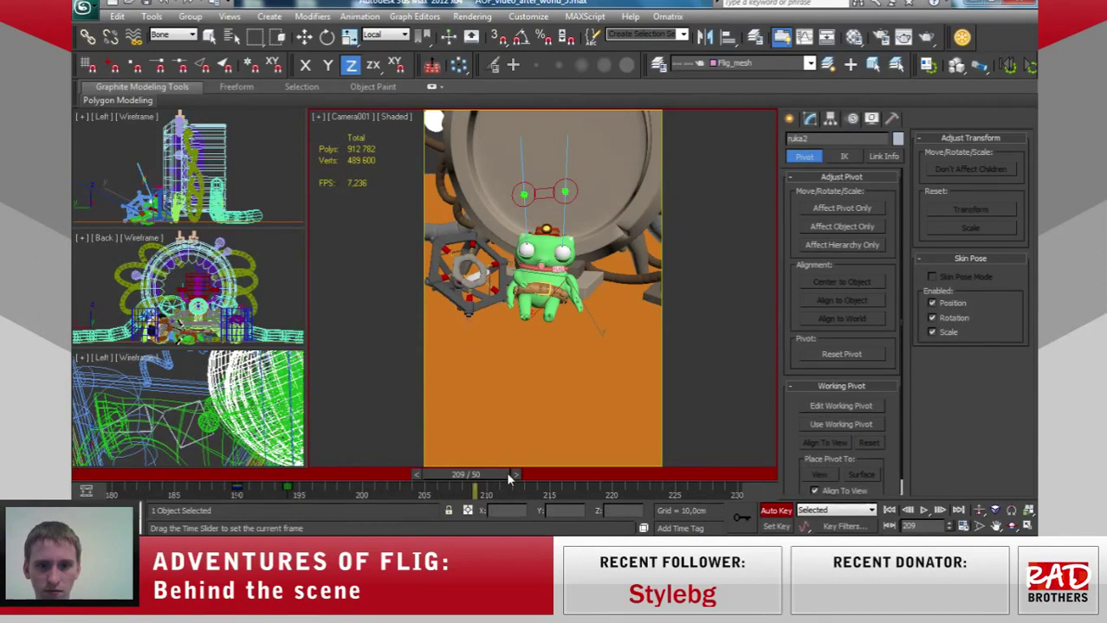
# Set the selection filter to All and select the Circle018 control above Flig's head.
pyautogui.press('e')
pyautogui.press('w')
pyautogui.click(178, 35)
pyautogui.click(165, 43)
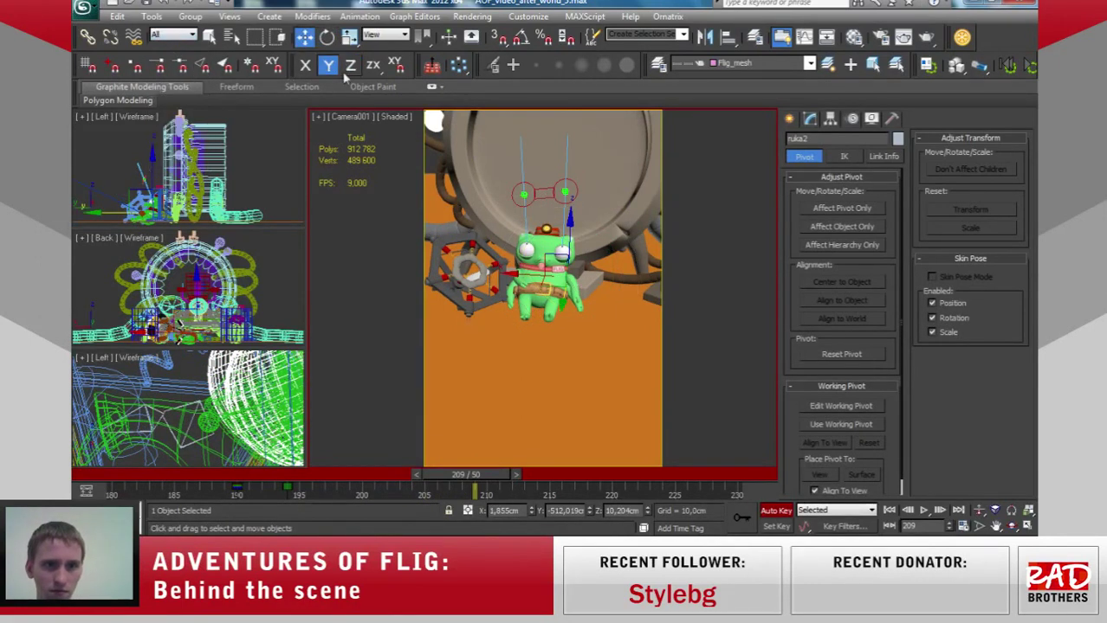
pyautogui.click(549, 189)
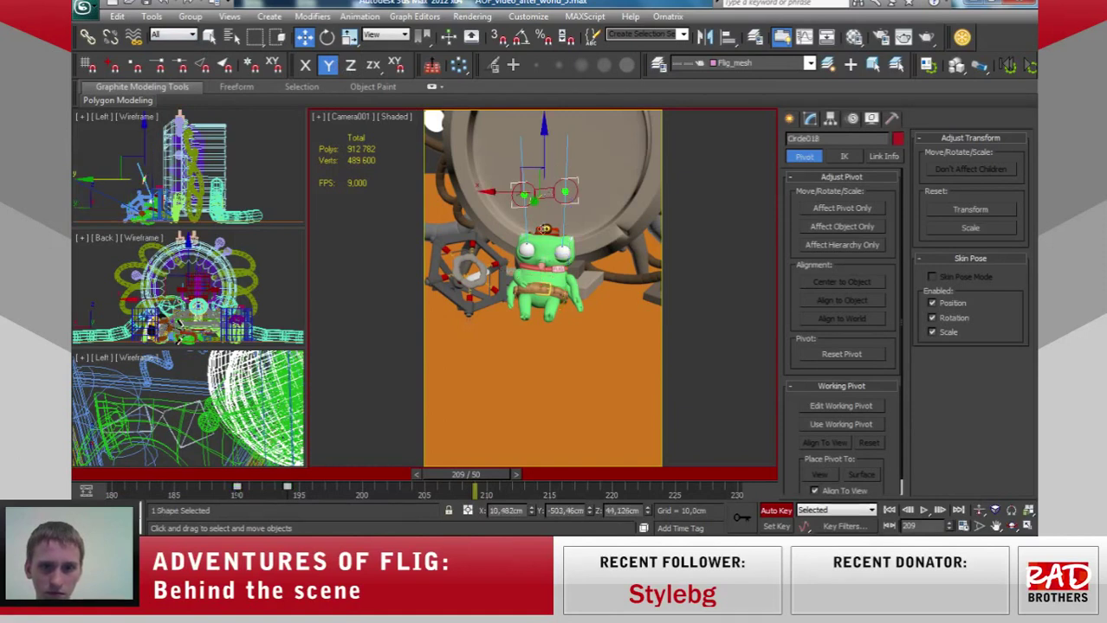
# Move Circle018's key from 205 to 207 and lower the circle along Z onto Flig's face.
pyautogui.moveTo(501, 475)
pyautogui.mouseDown()
pyautogui.moveTo(367, 482)
pyautogui.moveTo(482, 476)
pyautogui.mouseUp()
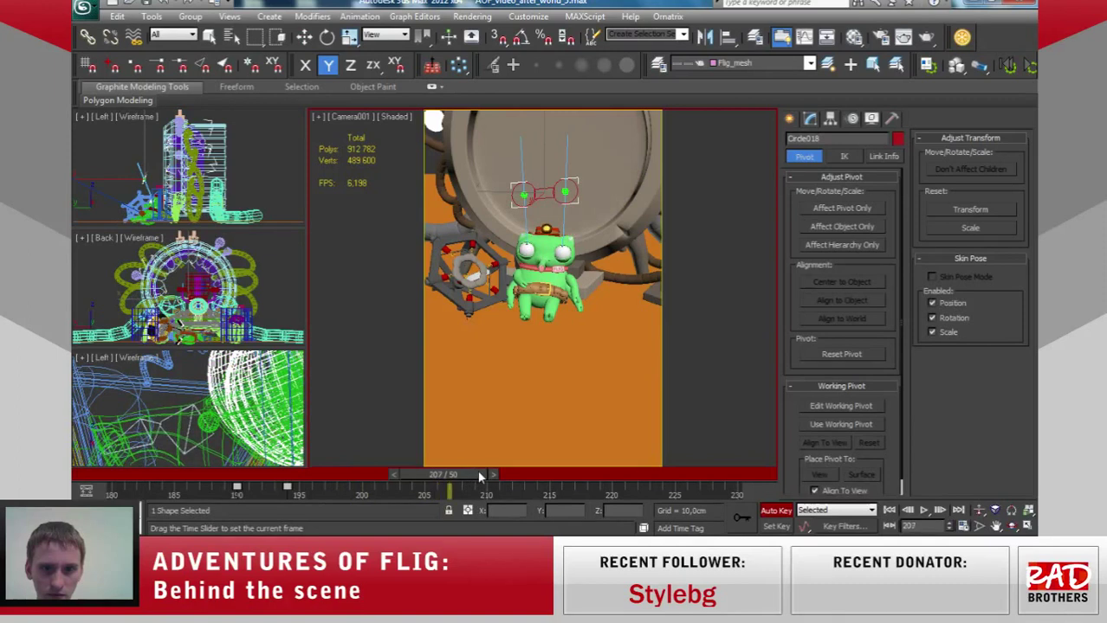
pyautogui.press('w')
pyautogui.moveTo(464, 473); pyautogui.dragTo(453, 474)
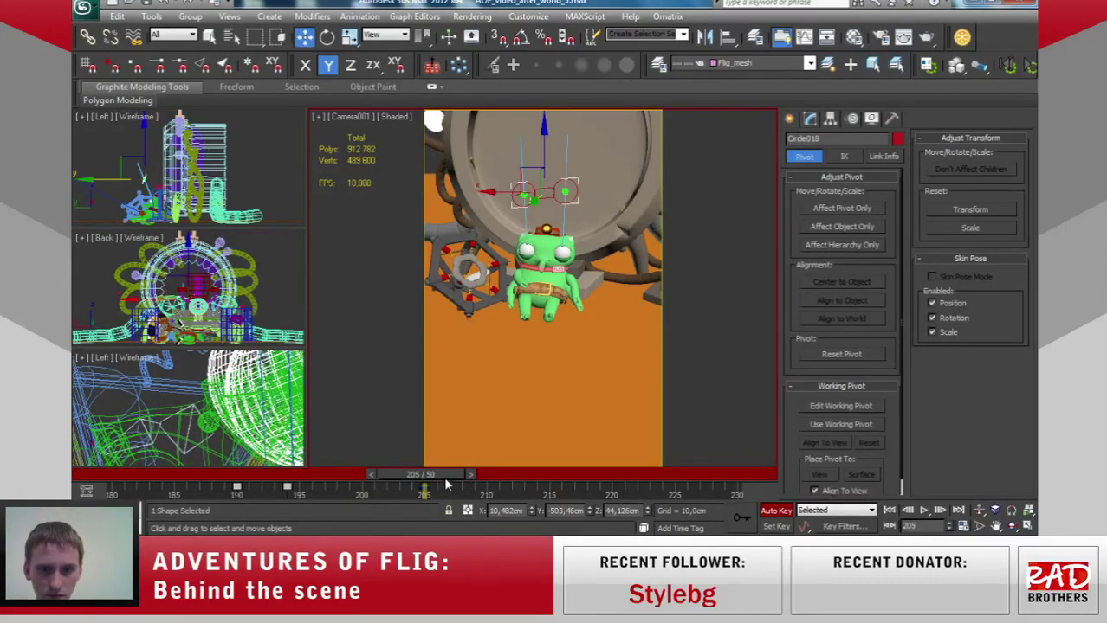
pyautogui.click(476, 473)
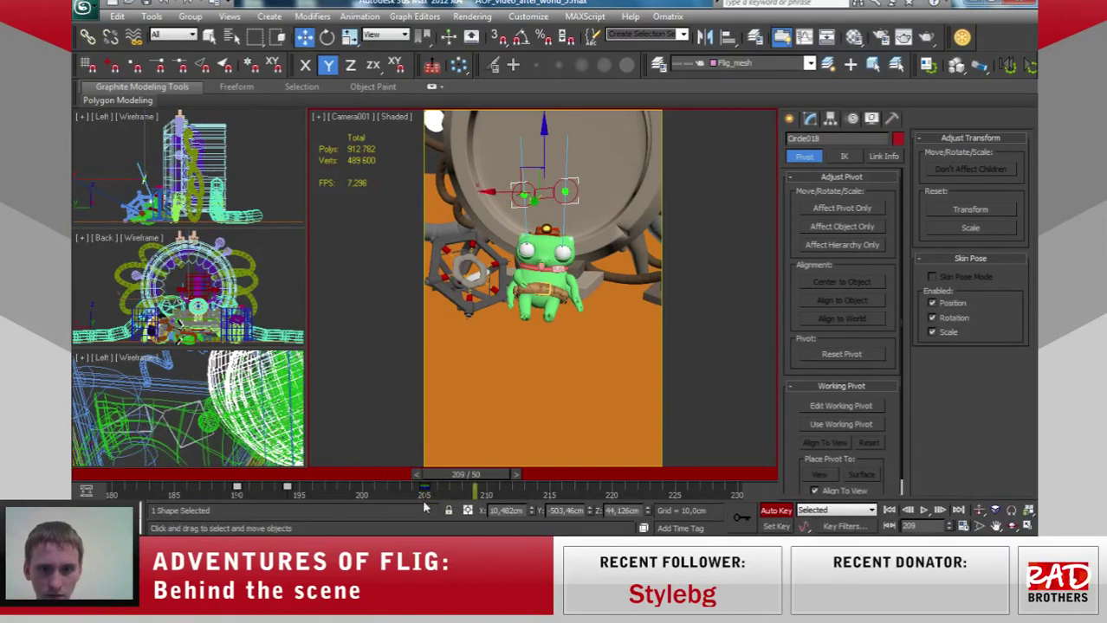
pyautogui.moveTo(424, 491); pyautogui.dragTo(447, 491)
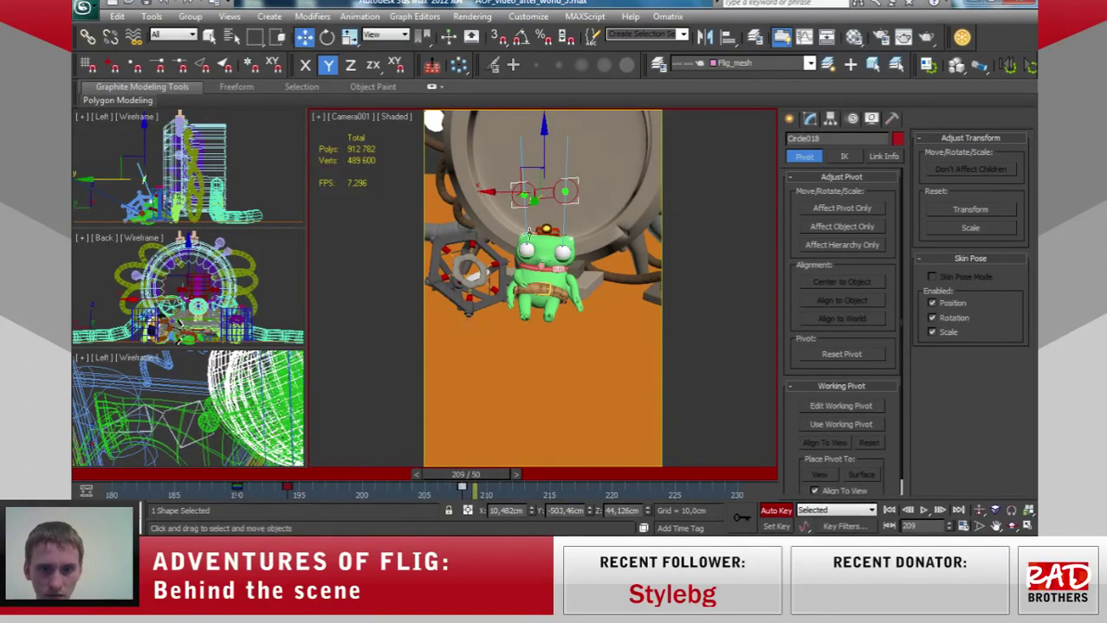
pyautogui.moveTo(542, 160); pyautogui.dragTo(543, 219)
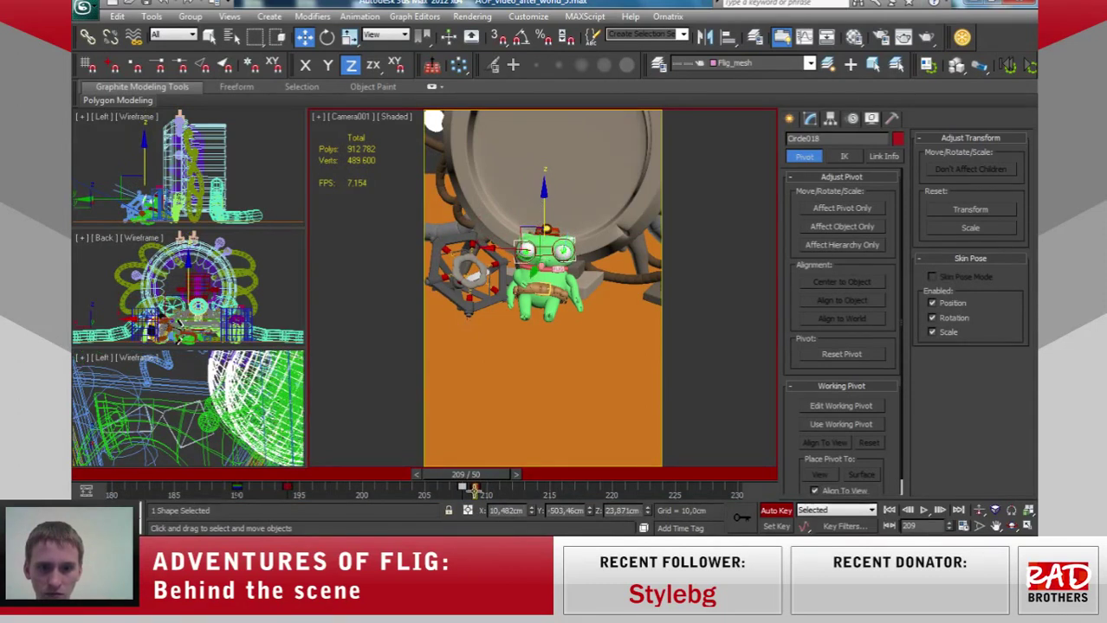
pyautogui.moveTo(476, 491)
pyautogui.mouseDown()
pyautogui.moveTo(532, 476)
pyautogui.moveTo(500, 490)
pyautogui.mouseUp()
pyautogui.press('w')
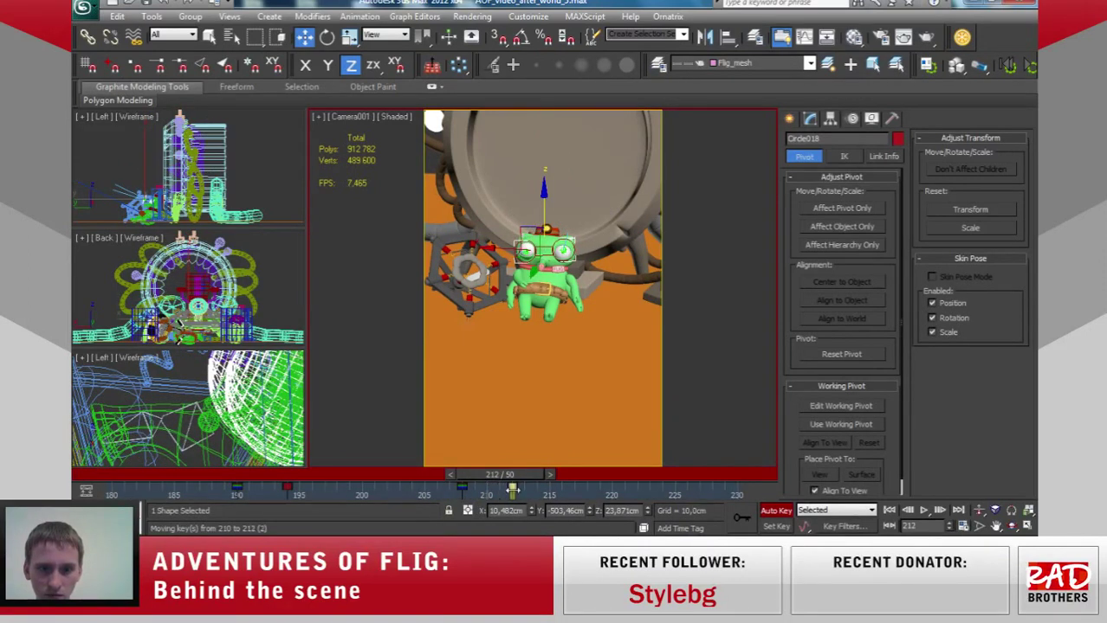
pyautogui.moveTo(500, 474)
pyautogui.mouseDown()
pyautogui.moveTo(364, 475)
pyautogui.moveTo(459, 460)
pyautogui.moveTo(502, 479)
pyautogui.moveTo(472, 464)
pyautogui.mouseUp()
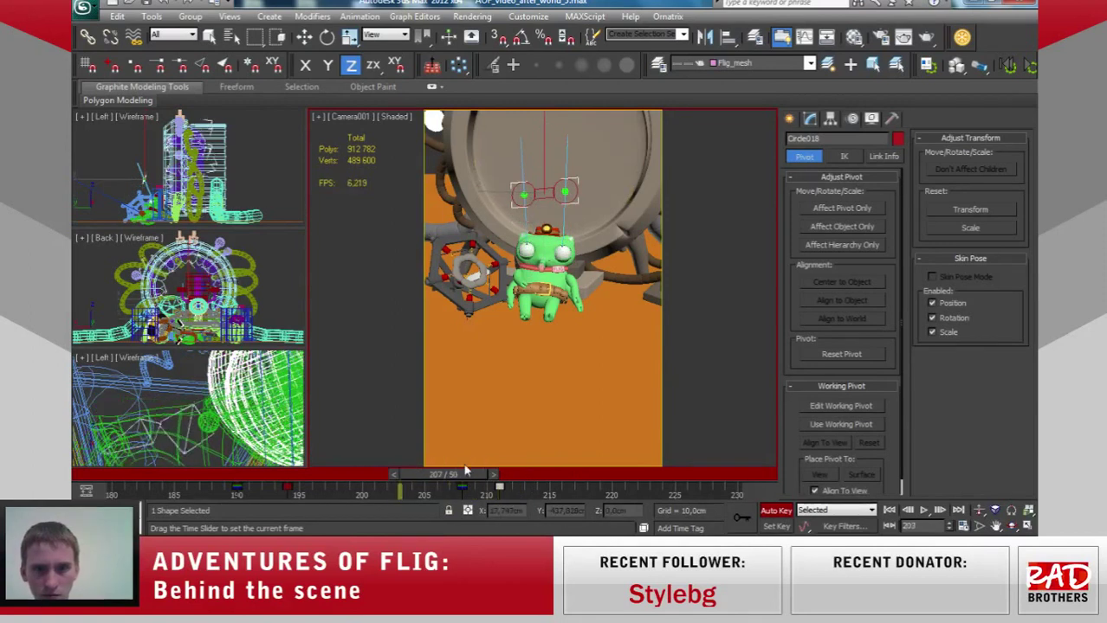
pyautogui.press('w')
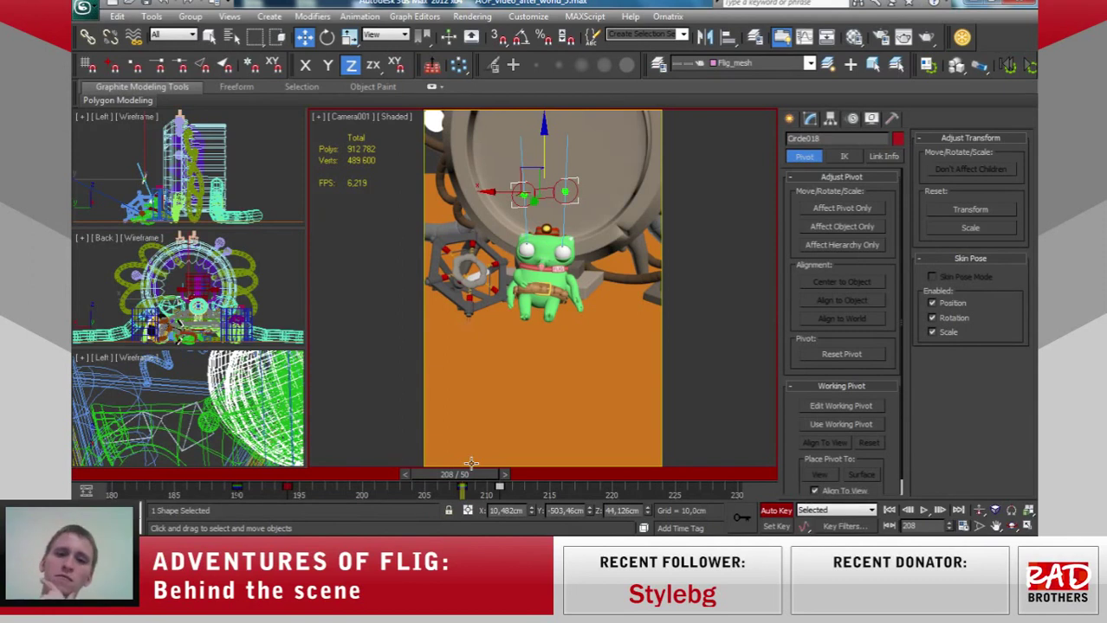
# Go to frame 211 and select Flig's hat, Flig_kaska.
pyautogui.click(150, 16)
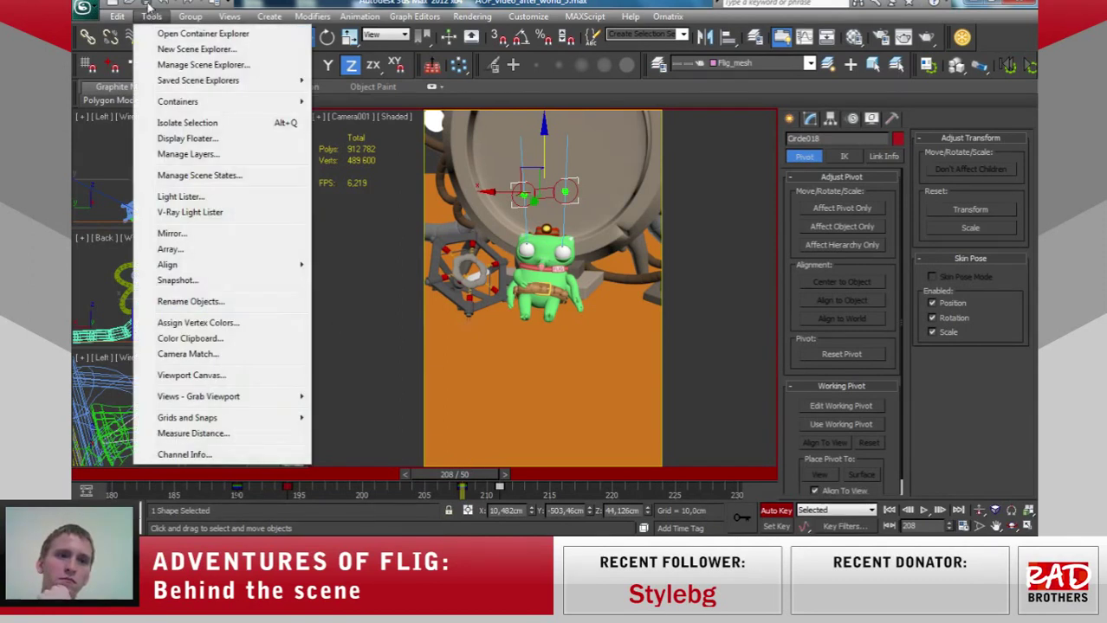
pyautogui.click(149, 7)
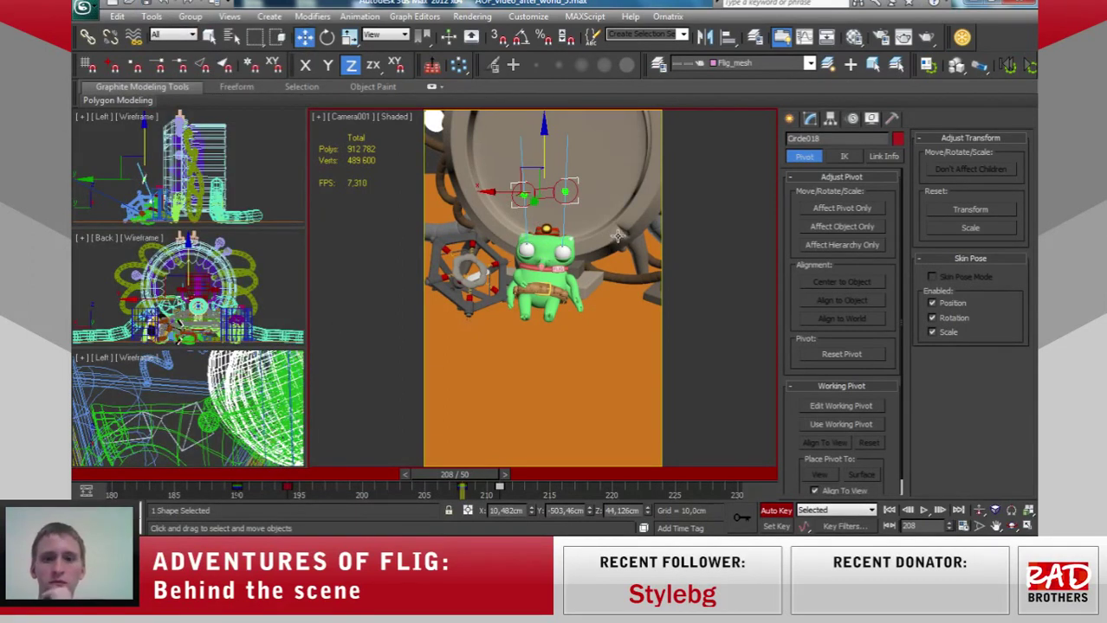
pyautogui.moveTo(490, 477); pyautogui.dragTo(523, 487)
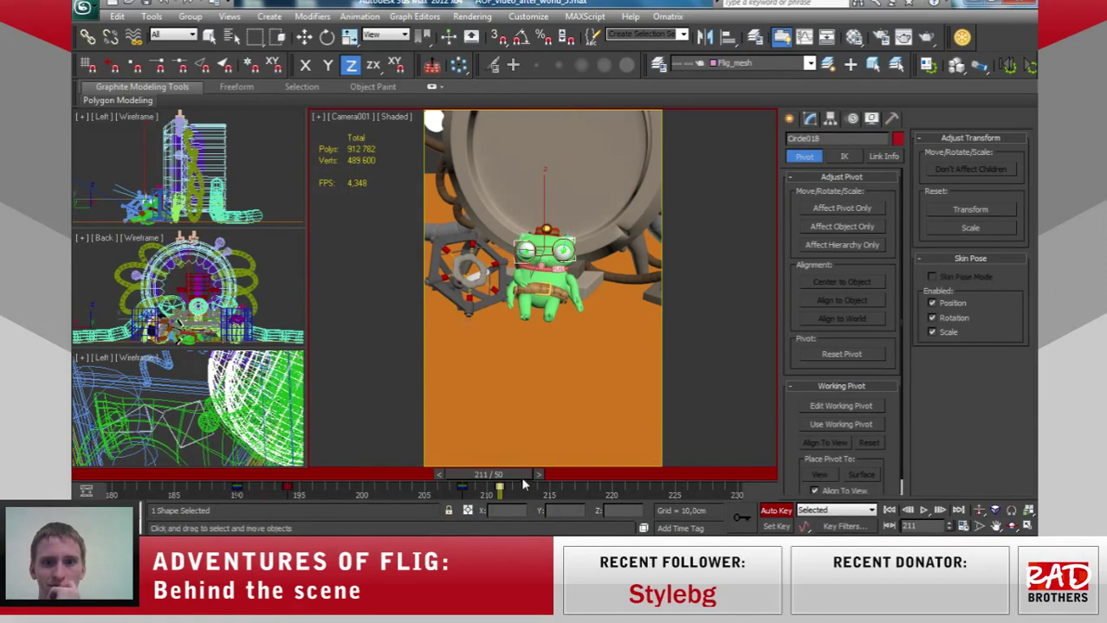
pyautogui.press('w')
pyautogui.click(551, 231)
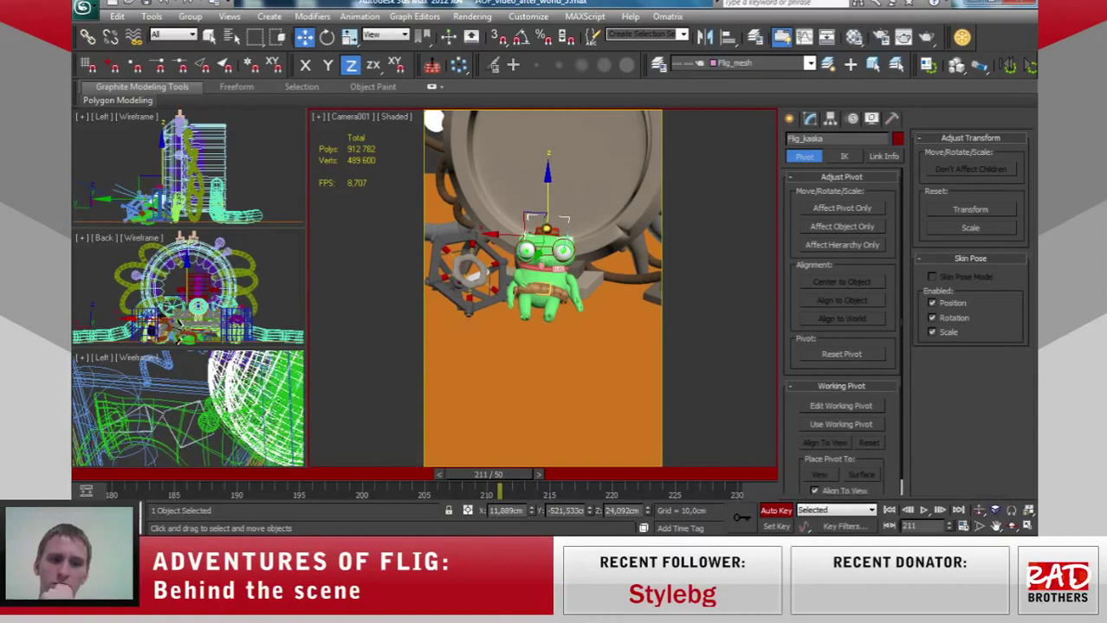
pyautogui.scroll(-2, 221, 383)
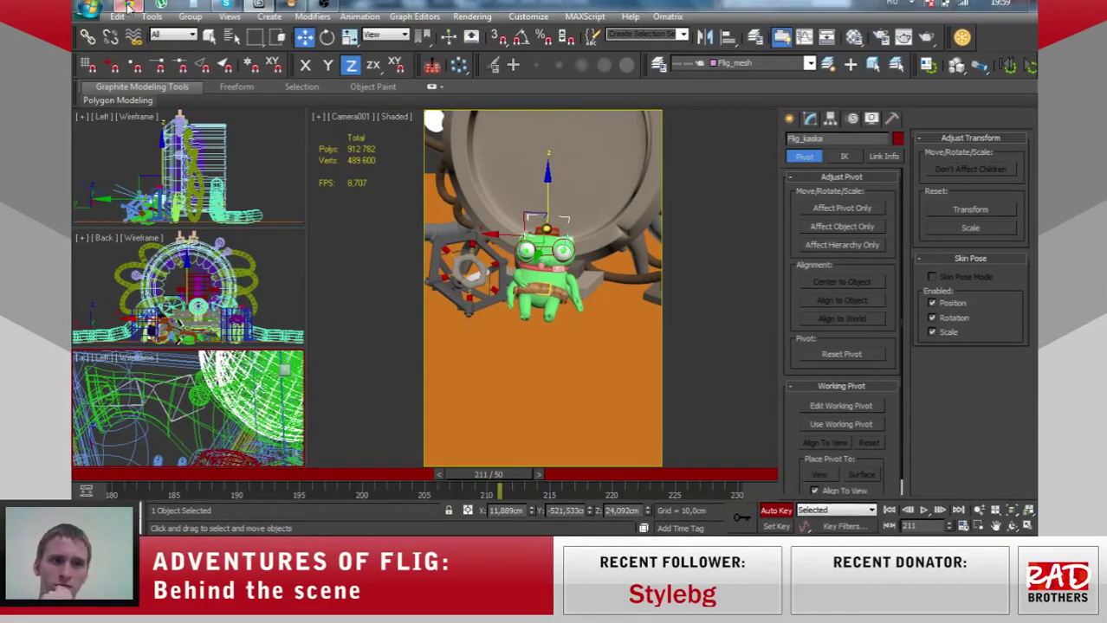
# Return to 3ds Max from the Twitch page and zoom and pan the Left viewport around Flig.
pyautogui.click(128, 7)
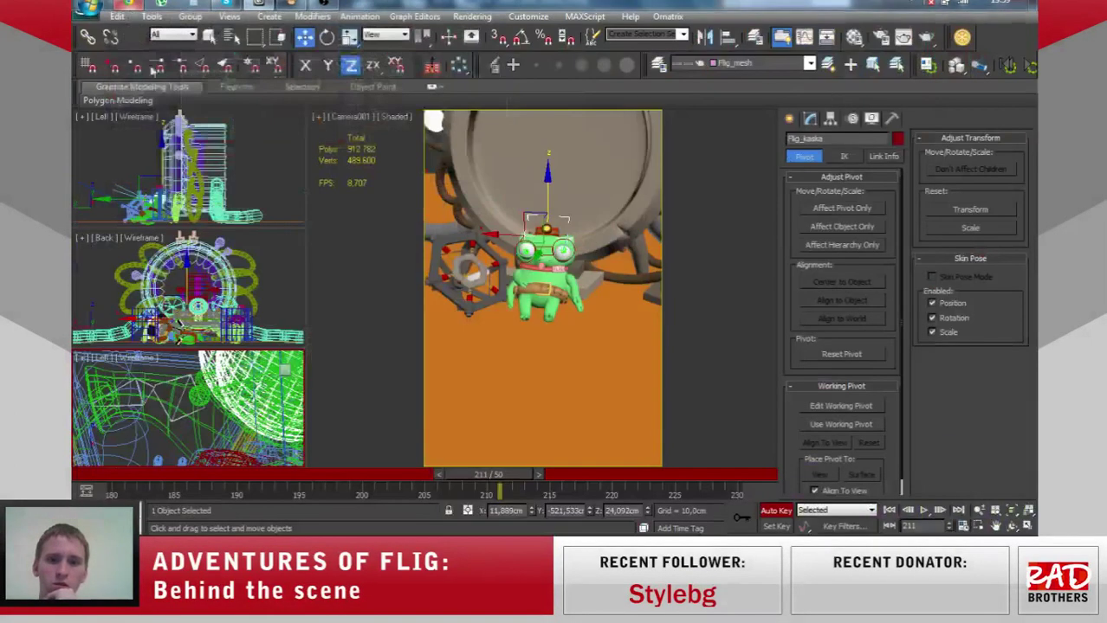
pyautogui.click(129, 7)
pyautogui.scroll(-3, 193, 374)
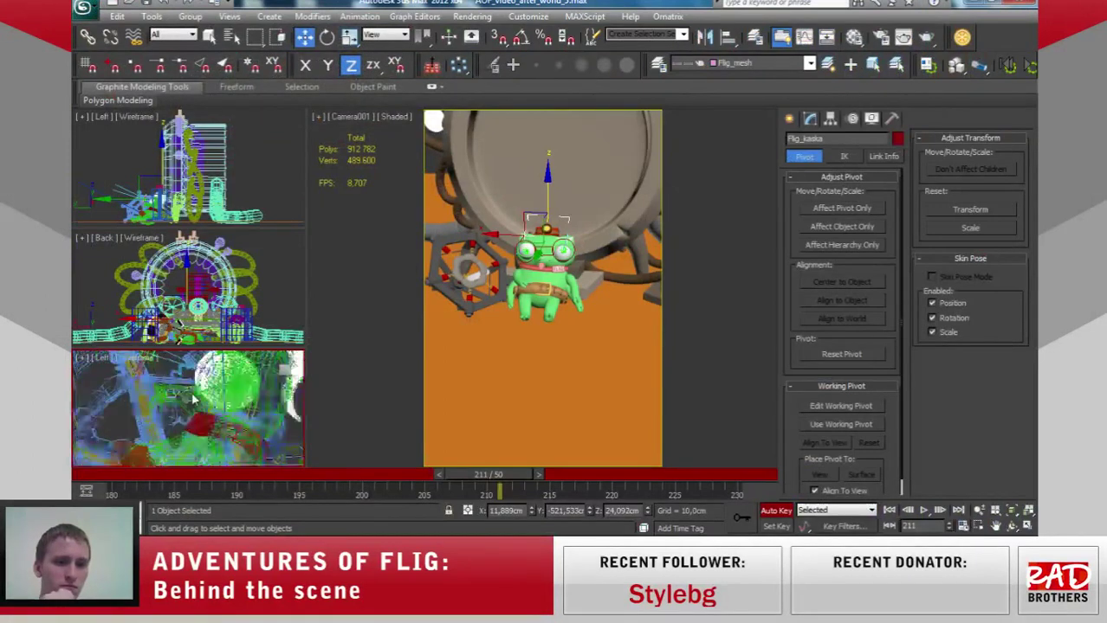
pyautogui.scroll(-3, 192, 374)
pyautogui.moveTo(216, 283); pyautogui.dragTo(221, 275, button='middle')
pyautogui.scroll(-3, 222, 275)
pyautogui.scroll(-3, 199, 421)
pyautogui.scroll(-3, 199, 421)
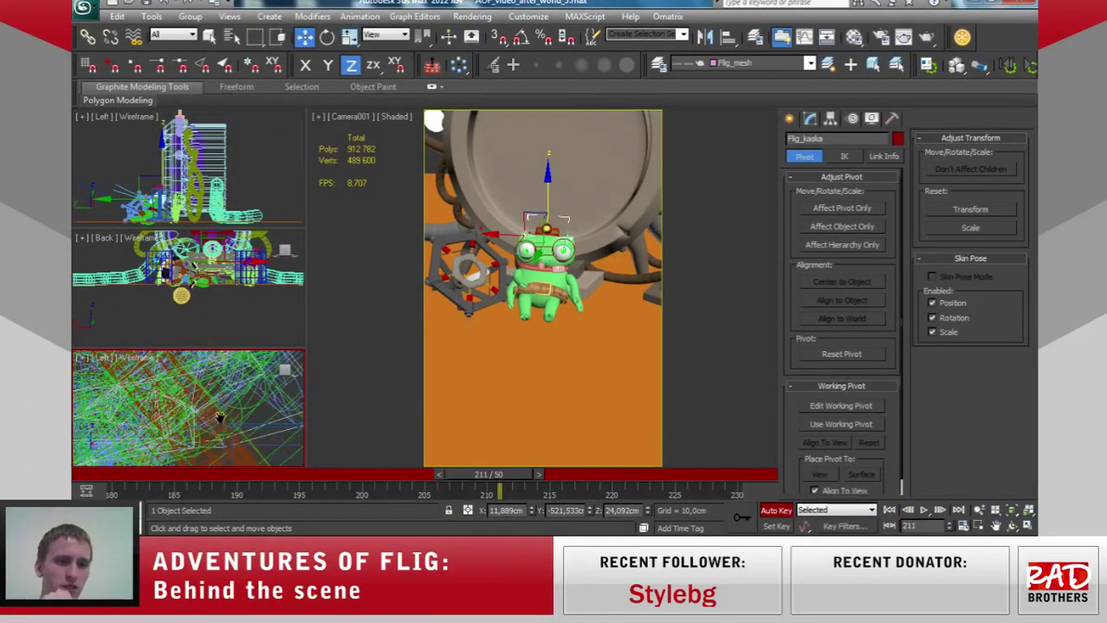
pyautogui.moveTo(214, 421); pyautogui.dragTo(234, 421, button='middle')
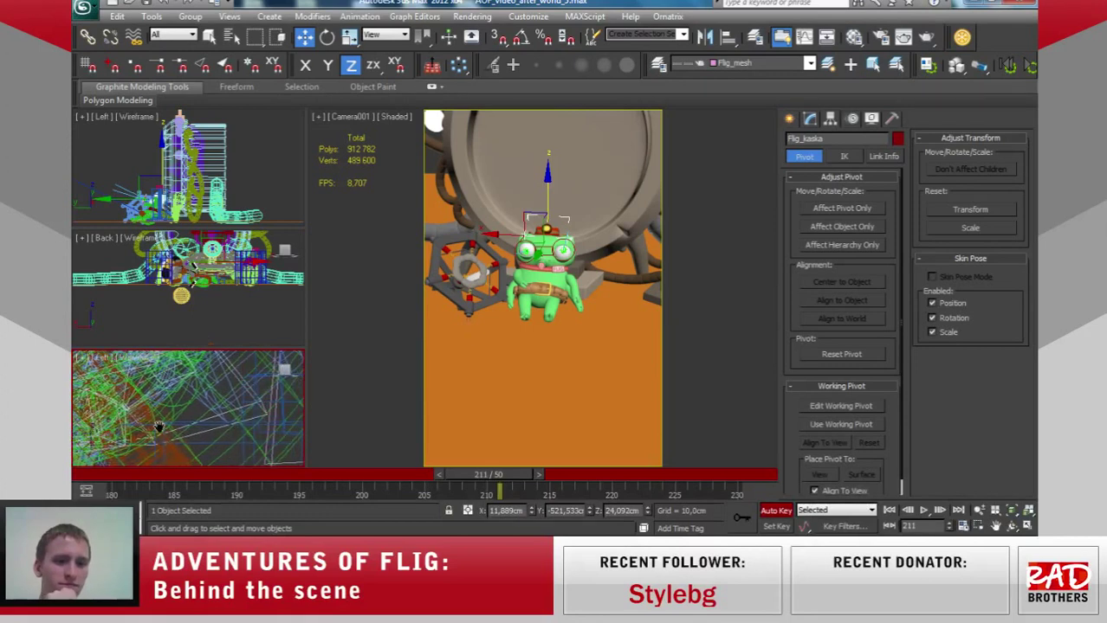
# Select the taz001 hip control, check the pose around frame 211, then select Circle018 for local rotation.
pyautogui.click(245, 408)
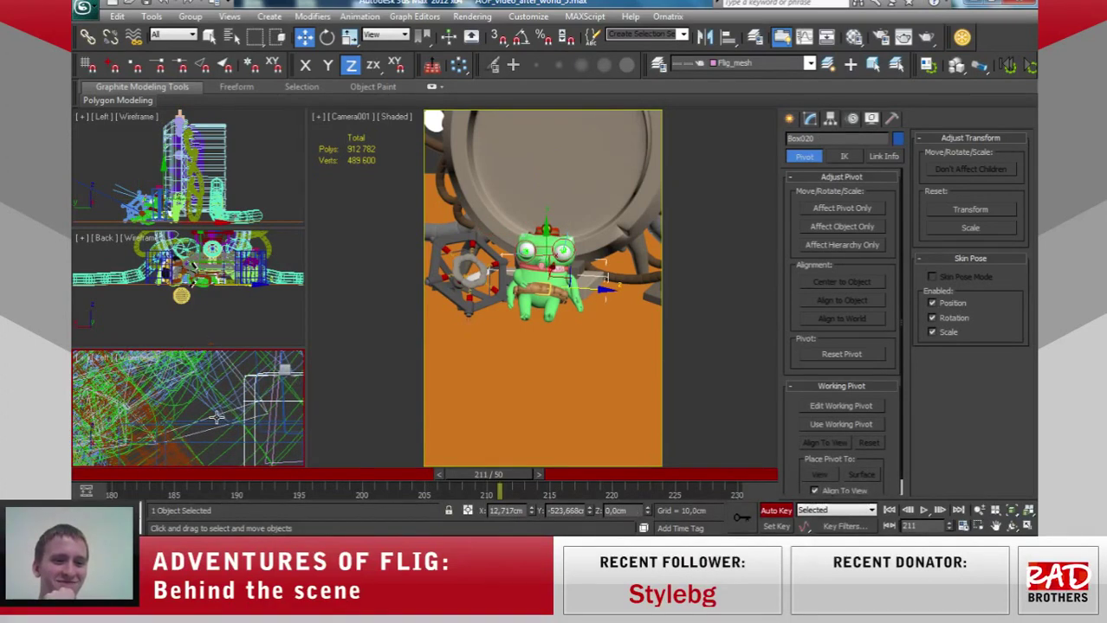
pyautogui.click(221, 414)
pyautogui.moveTo(498, 479); pyautogui.dragTo(499, 480)
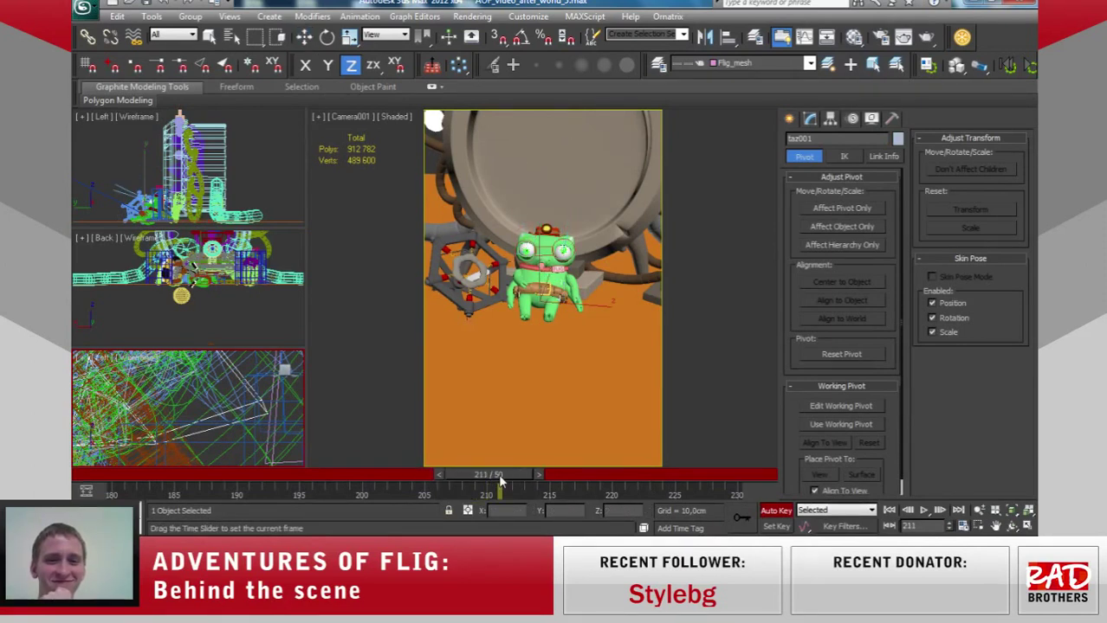
pyautogui.moveTo(498, 474)
pyautogui.mouseDown()
pyautogui.moveTo(388, 482)
pyautogui.moveTo(522, 485)
pyautogui.moveTo(501, 486)
pyautogui.mouseUp()
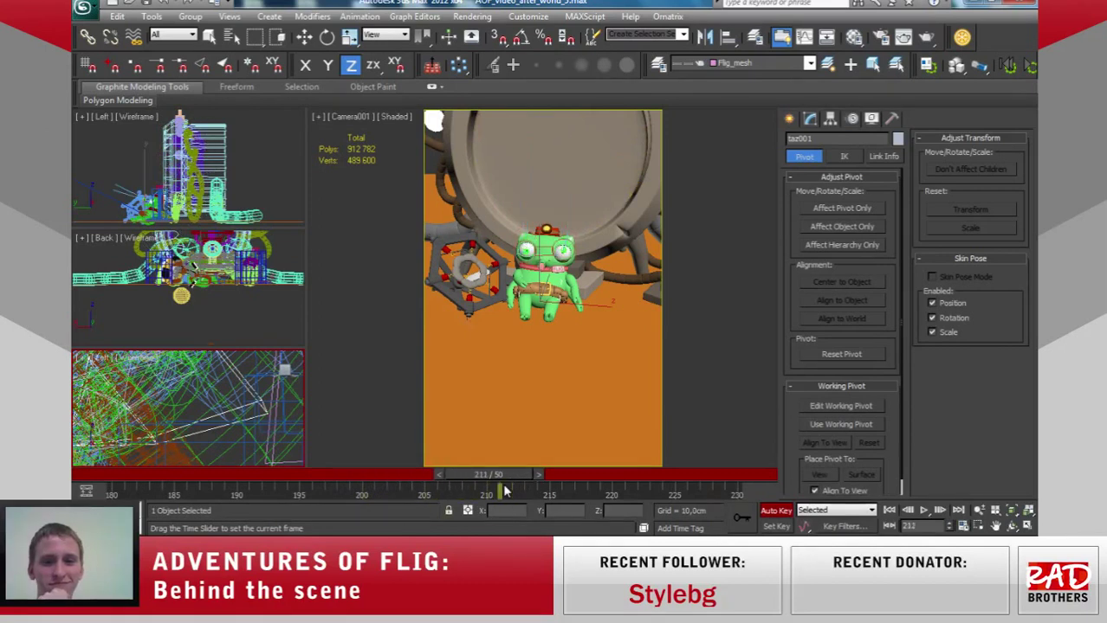
pyautogui.press('w')
pyautogui.click(544, 250)
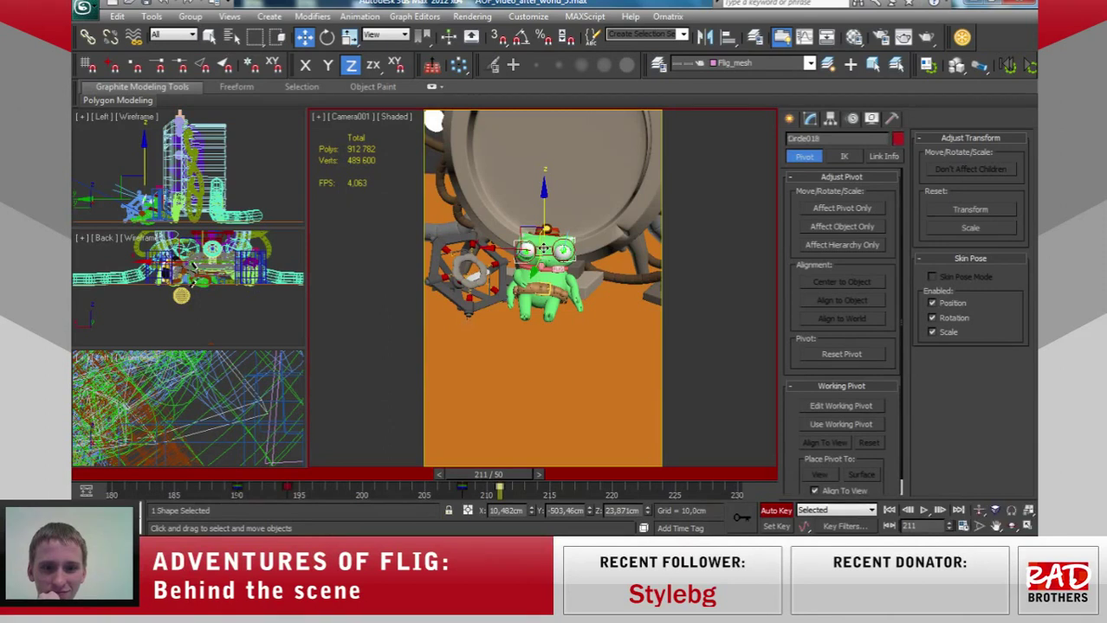
pyautogui.click(335, 40)
# Twist Circle018 slightly around Z and scrub nearby frames up to 213 to review.
pyautogui.moveTo(577, 212); pyautogui.dragTo(584, 218)
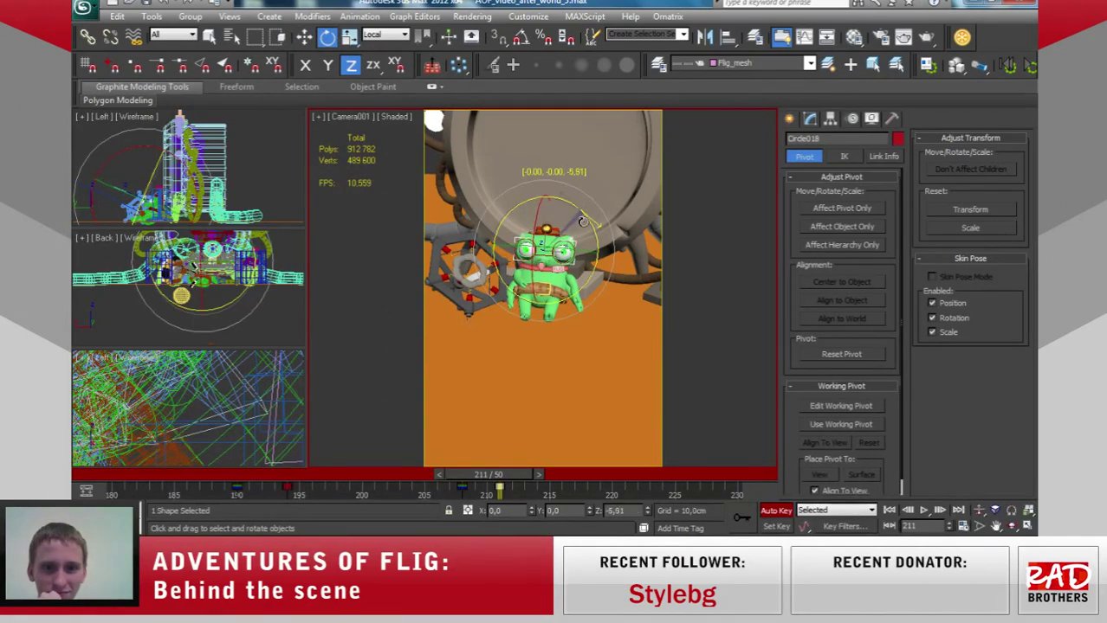
pyautogui.moveTo(512, 472)
pyautogui.mouseDown()
pyautogui.moveTo(500, 476)
pyautogui.moveTo(552, 486)
pyautogui.mouseUp()
pyautogui.press('e')
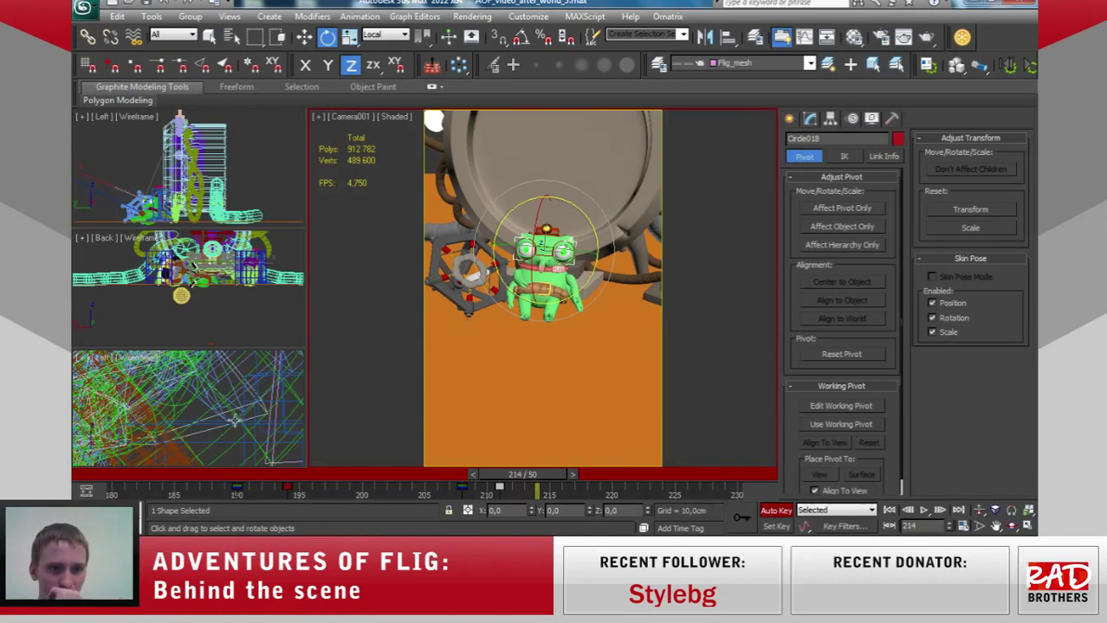
pyautogui.click(234, 412)
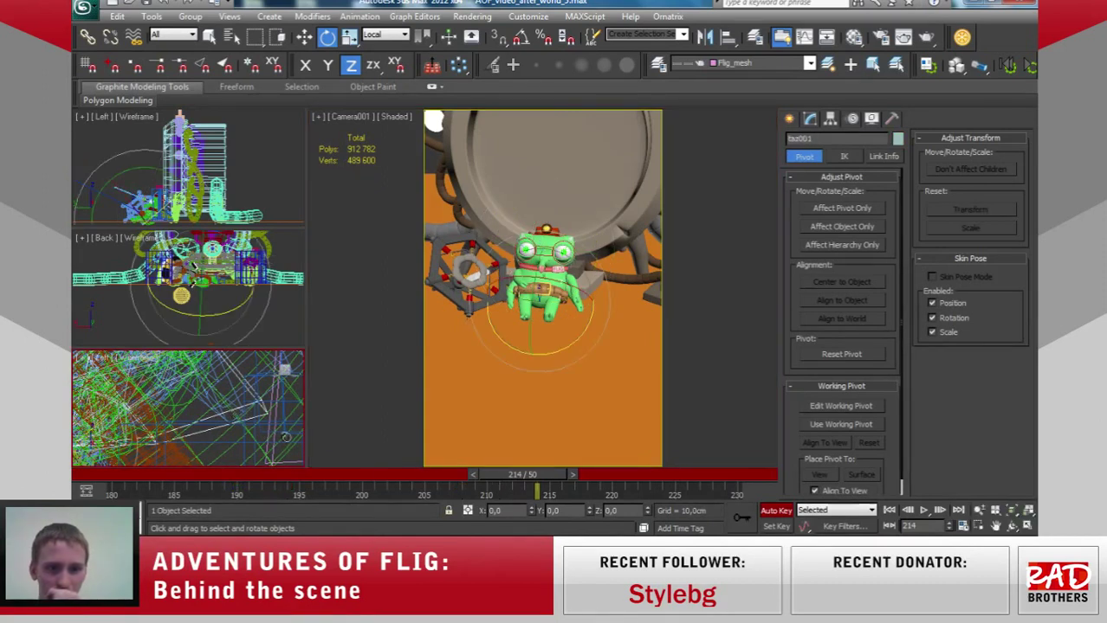
pyautogui.moveTo(526, 485)
pyautogui.mouseDown()
pyautogui.moveTo(473, 487)
pyautogui.moveTo(485, 490)
pyautogui.mouseUp()
pyautogui.press('q')
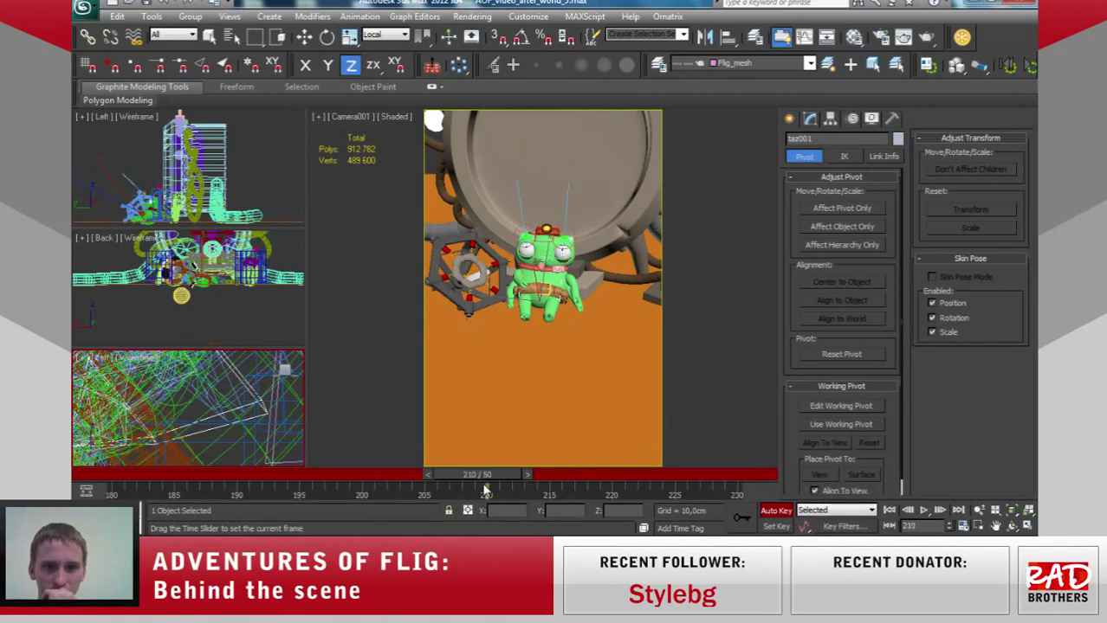
pyautogui.press('e')
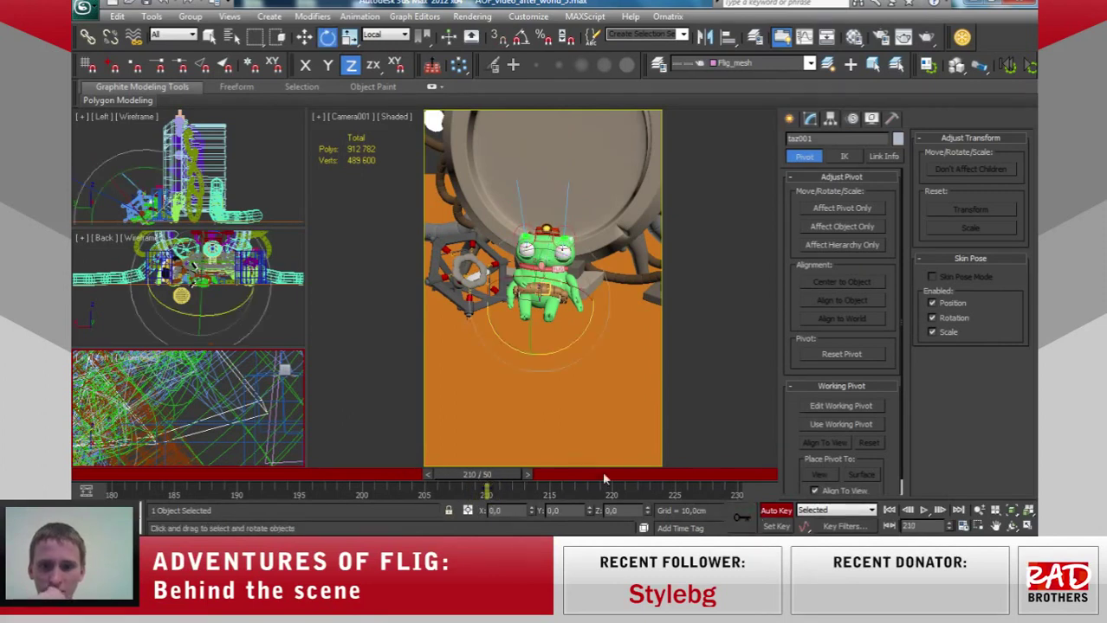
pyautogui.moveTo(499, 477); pyautogui.dragTo(533, 477)
pyautogui.press('q')
# Select the Flig_kaska helmet and scrub the animation to review its placement.
pyautogui.click(550, 229)
pyautogui.press('e')
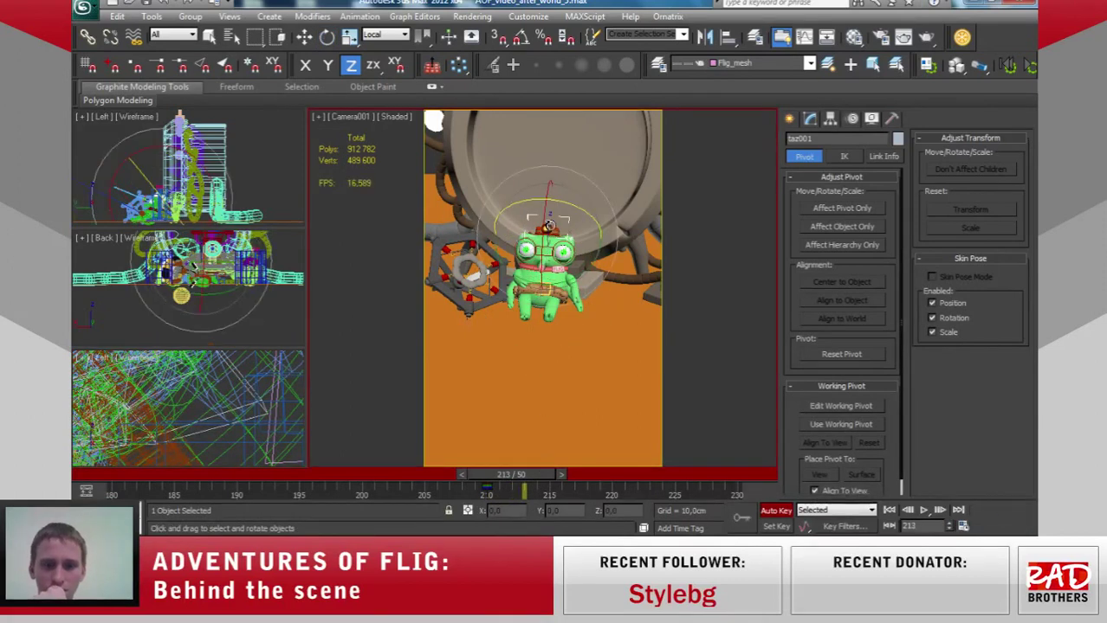
pyautogui.click(306, 39)
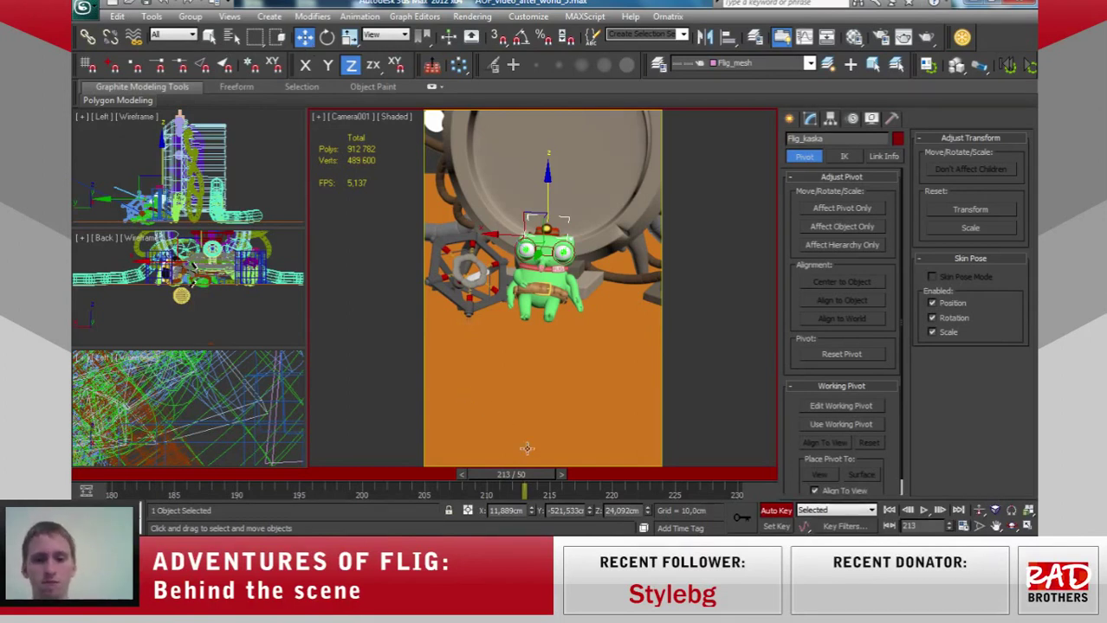
pyautogui.moveTo(511, 474)
pyautogui.mouseDown()
pyautogui.moveTo(296, 475)
pyautogui.moveTo(627, 451)
pyautogui.mouseUp()
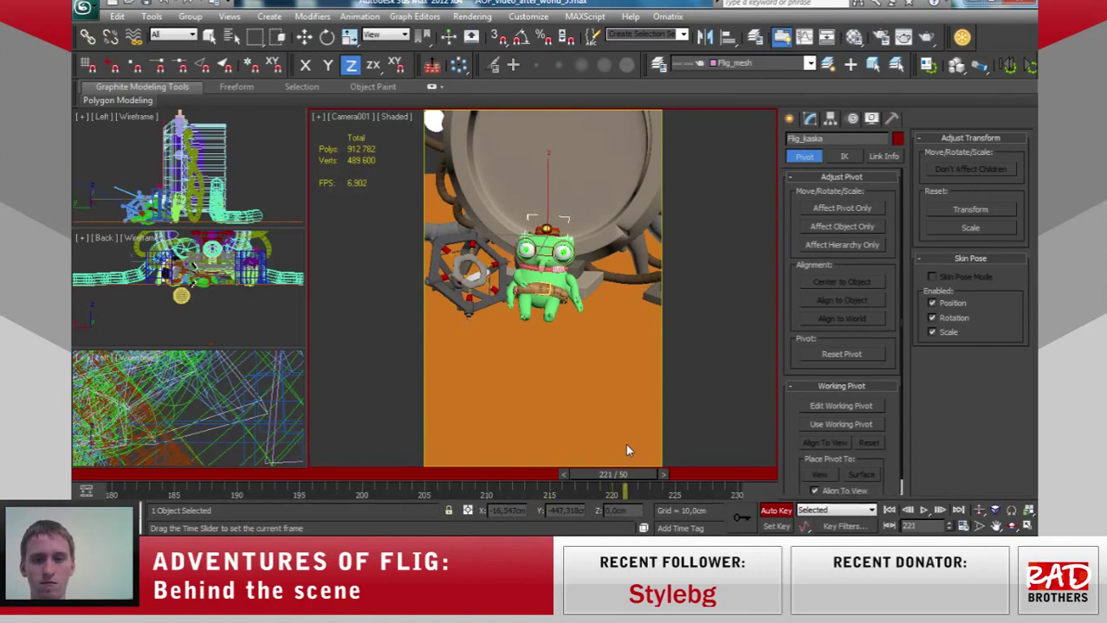
pyautogui.press('w')
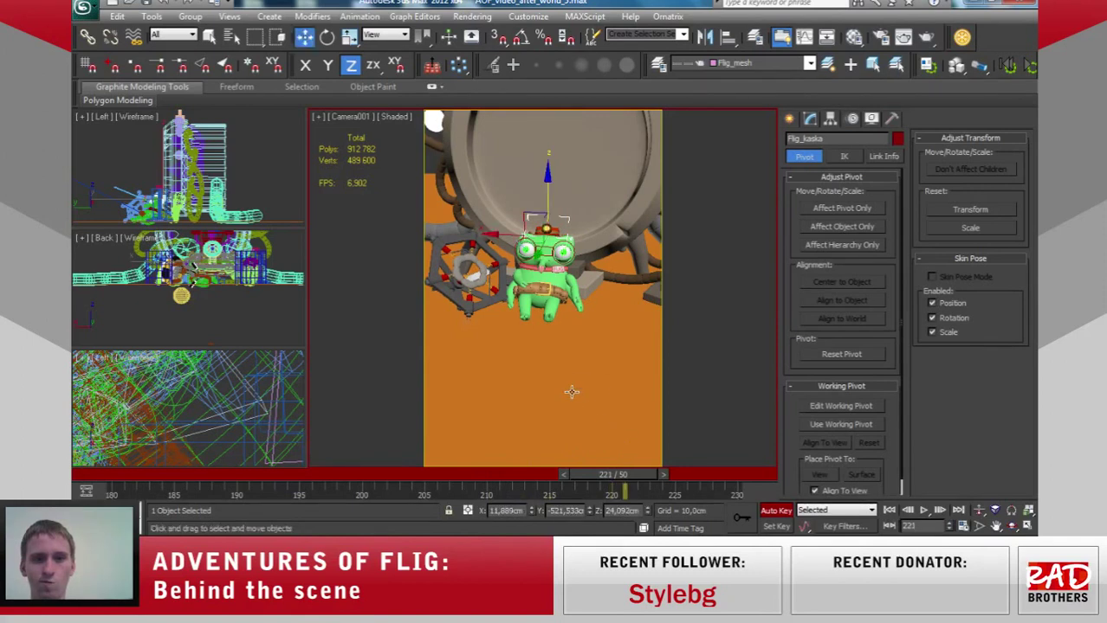
# Enter polygon editing on Cylinder080's Editable Poly with edged faces shown.
pyautogui.click(499, 175)
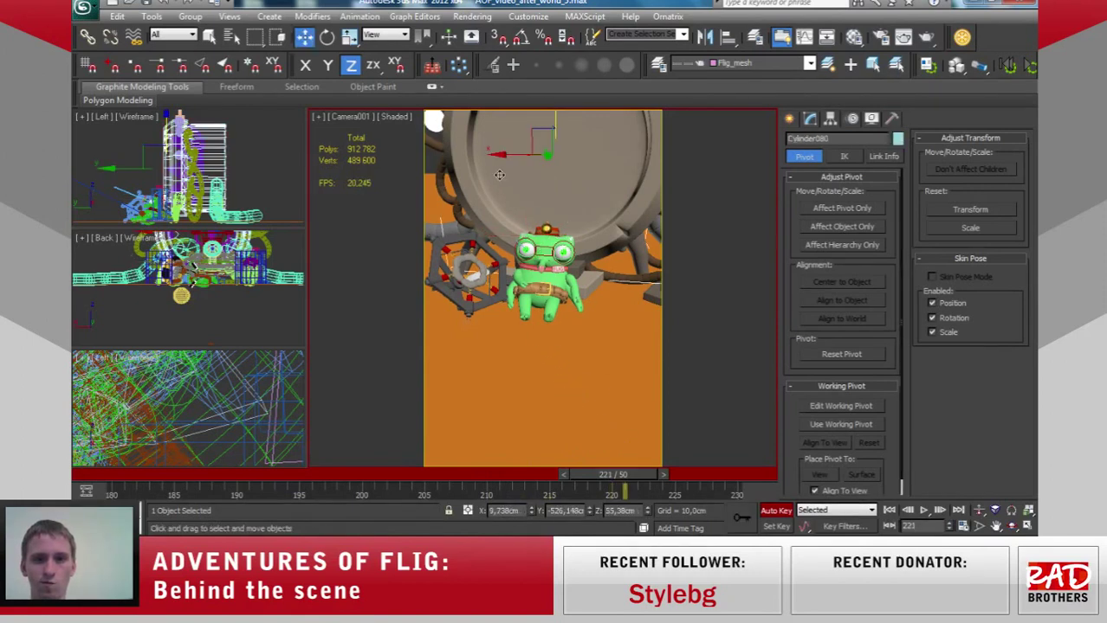
pyautogui.click(811, 121)
pyautogui.click(846, 259)
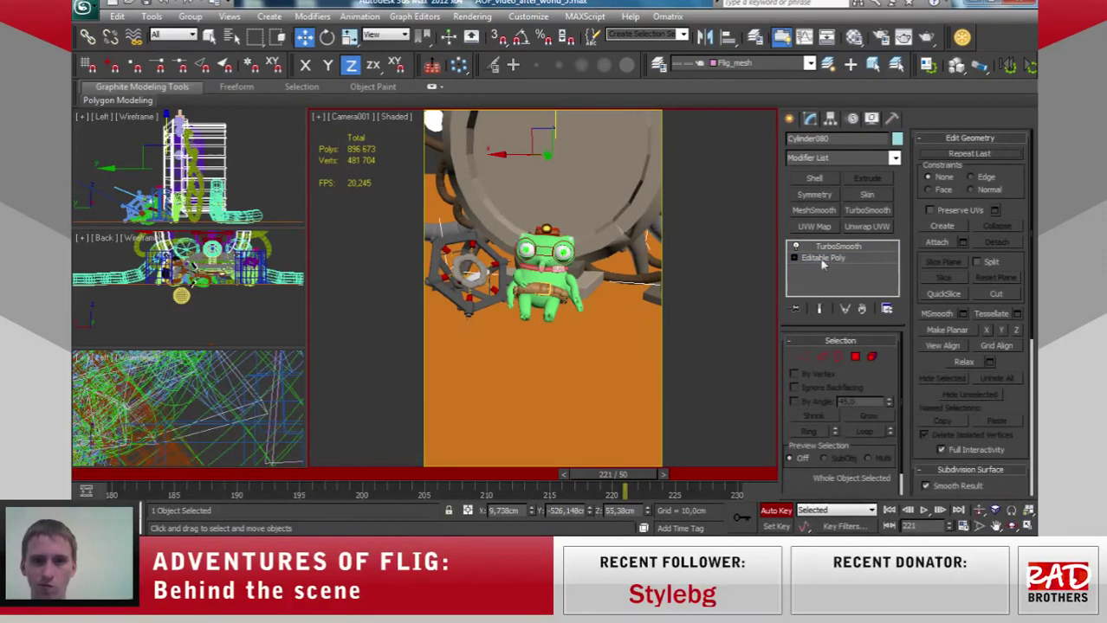
pyautogui.press('F4')
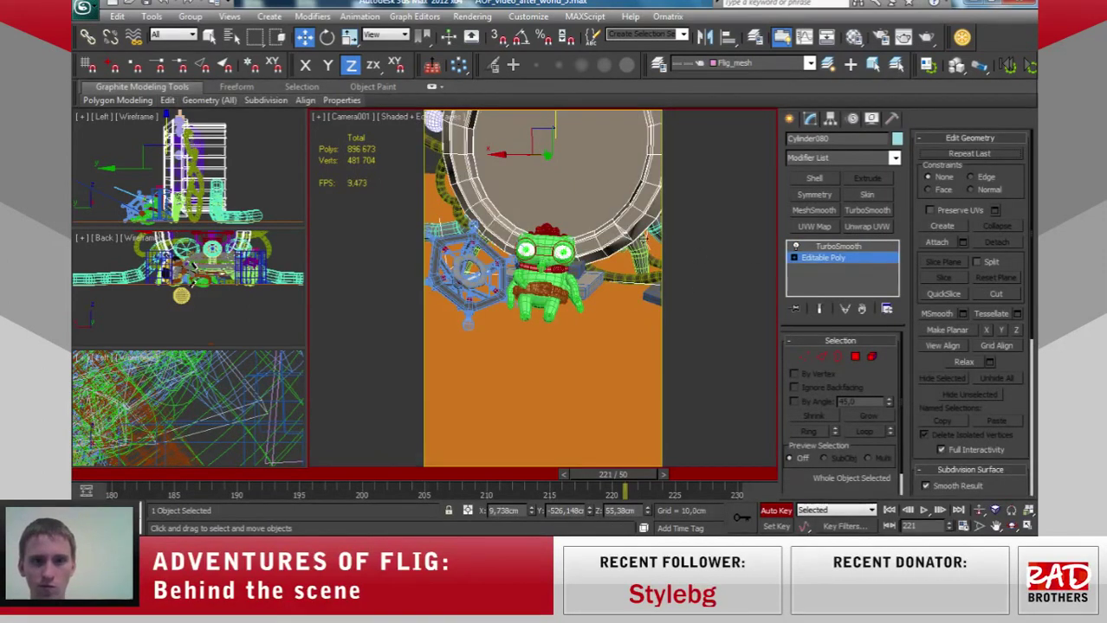
pyautogui.click(855, 358)
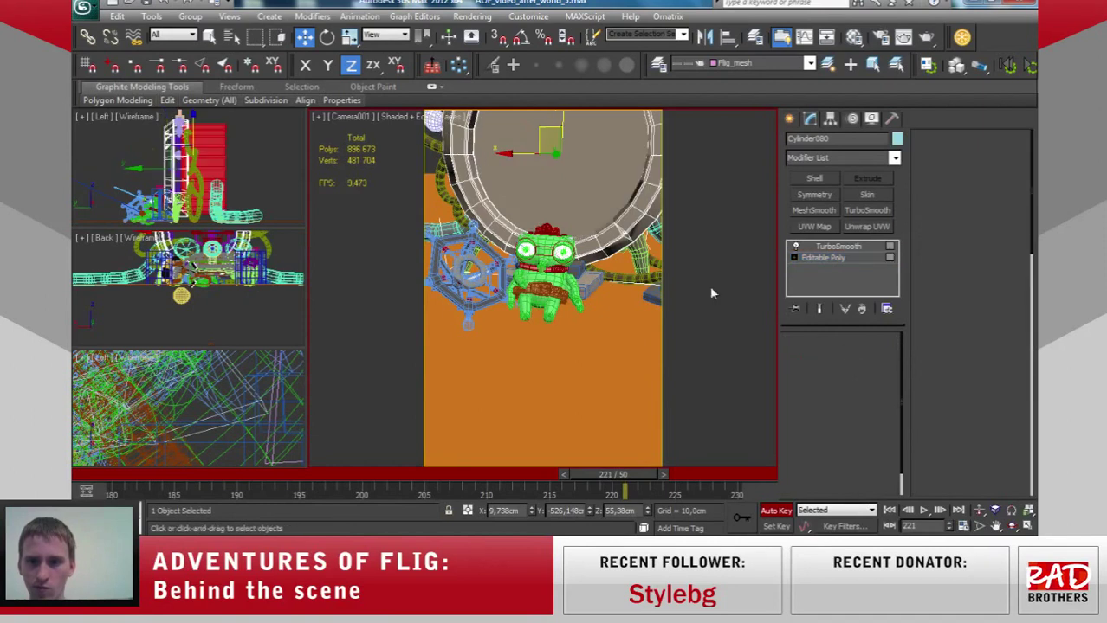
# Select the ring's inner disc polygon and bring up the Material Editor.
pyautogui.click(565, 192)
pyautogui.press('Delete')
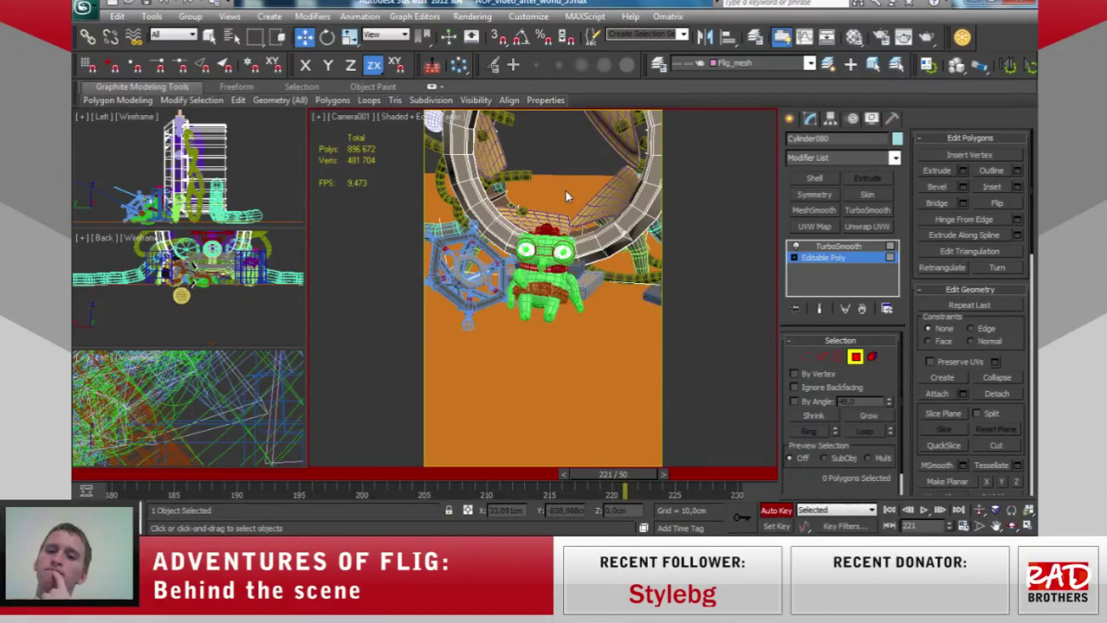
pyautogui.click(566, 191)
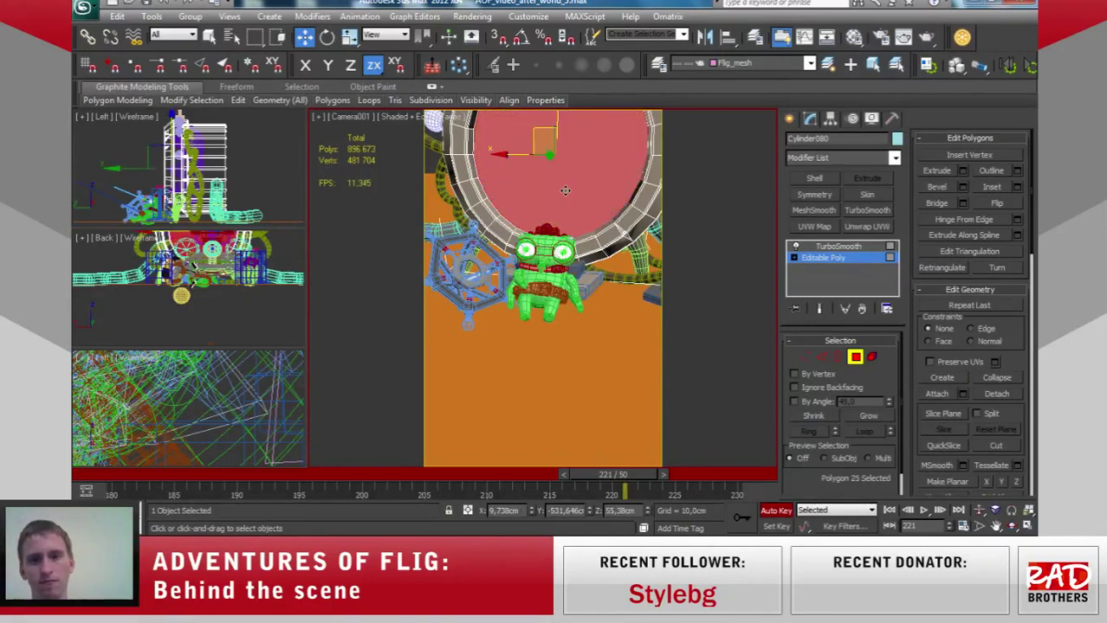
pyautogui.click(855, 357)
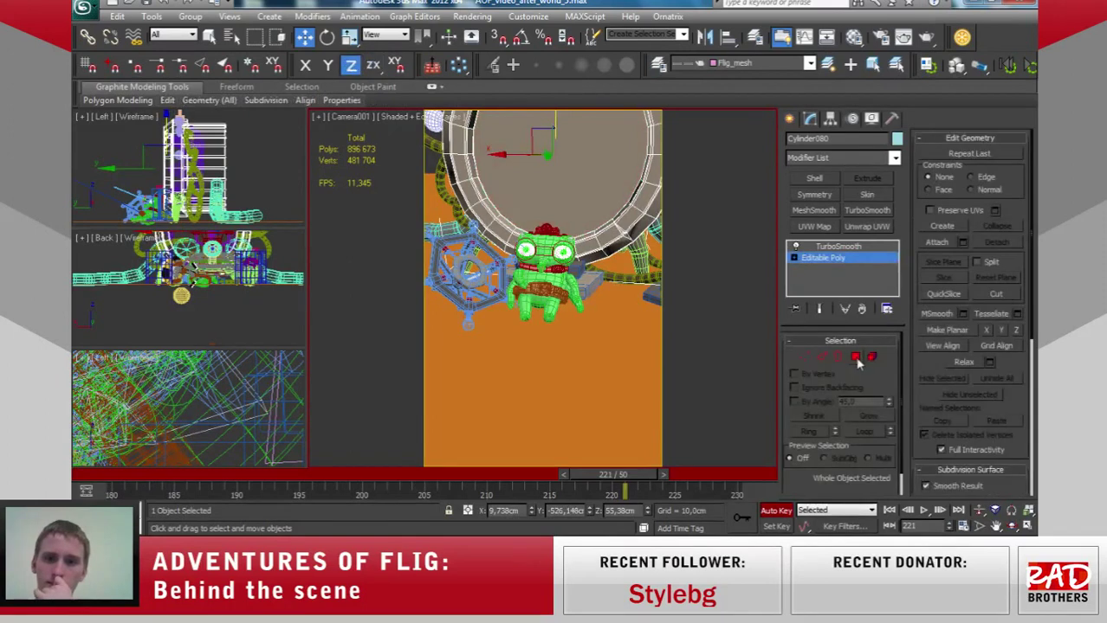
pyautogui.click(855, 358)
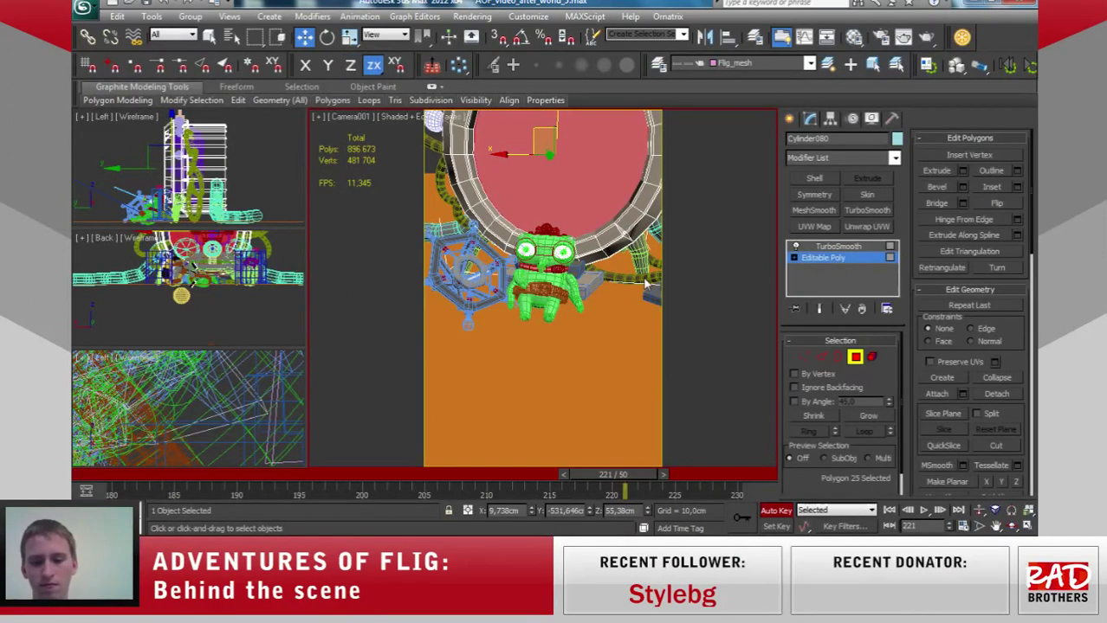
pyautogui.press('m')
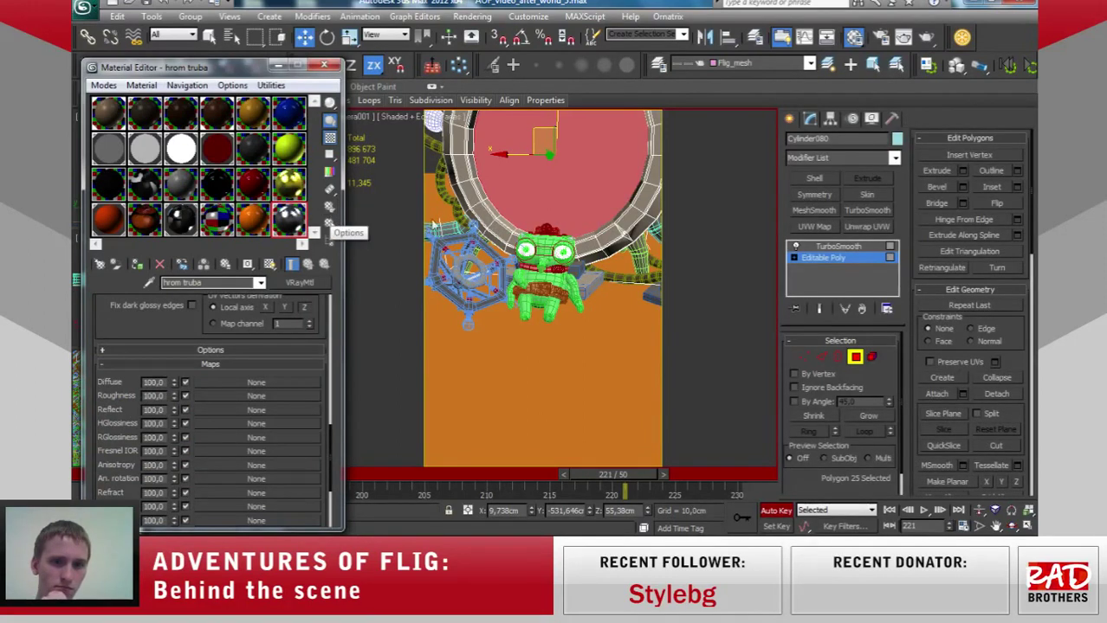
# Hide edged faces and pick the dark-red V-Ray light material sample.
pyautogui.rightClick(519, 246)
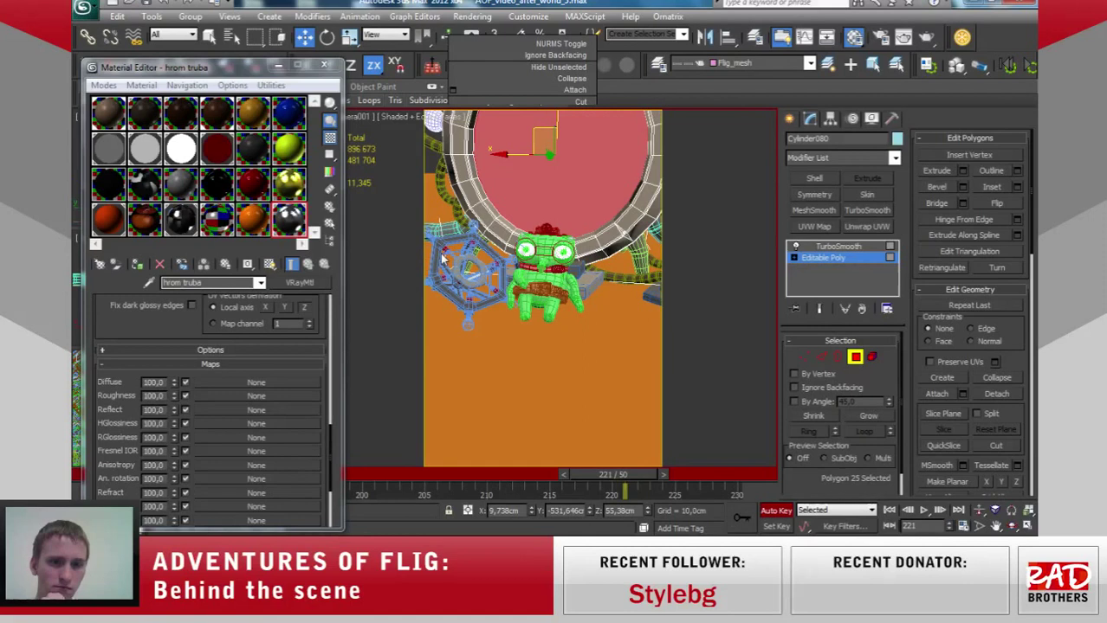
pyautogui.press('F4')
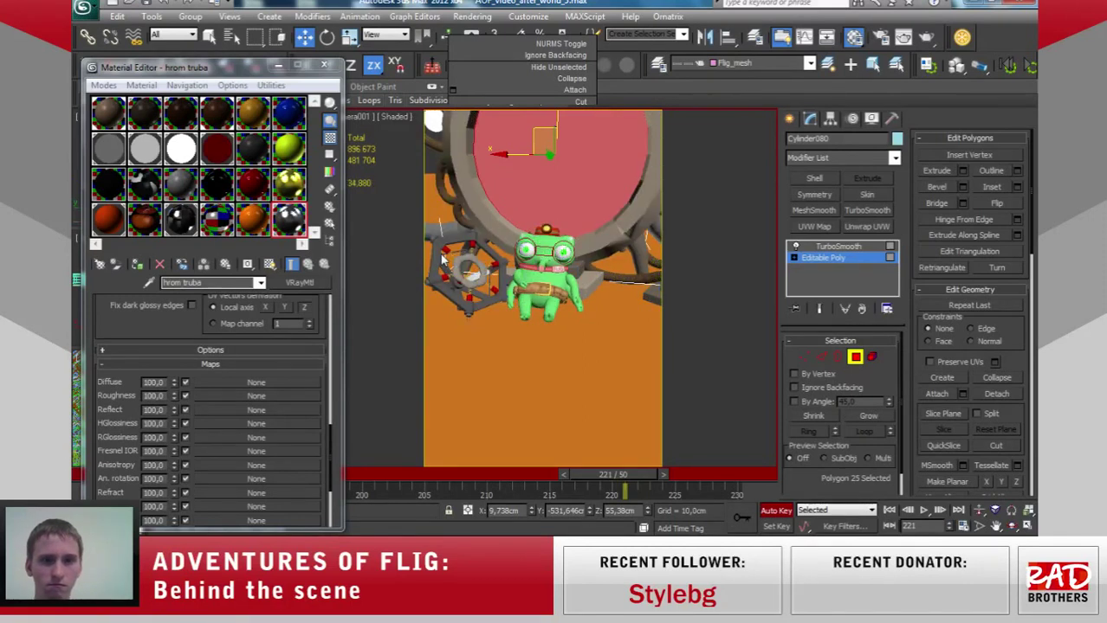
pyautogui.click(214, 159)
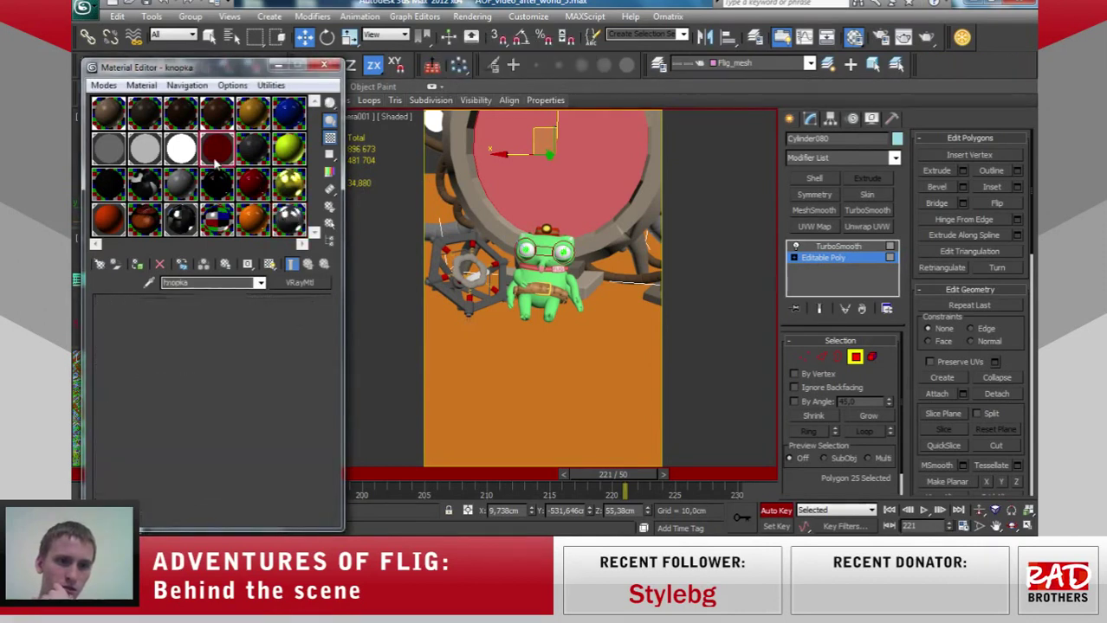
pyautogui.click(251, 156)
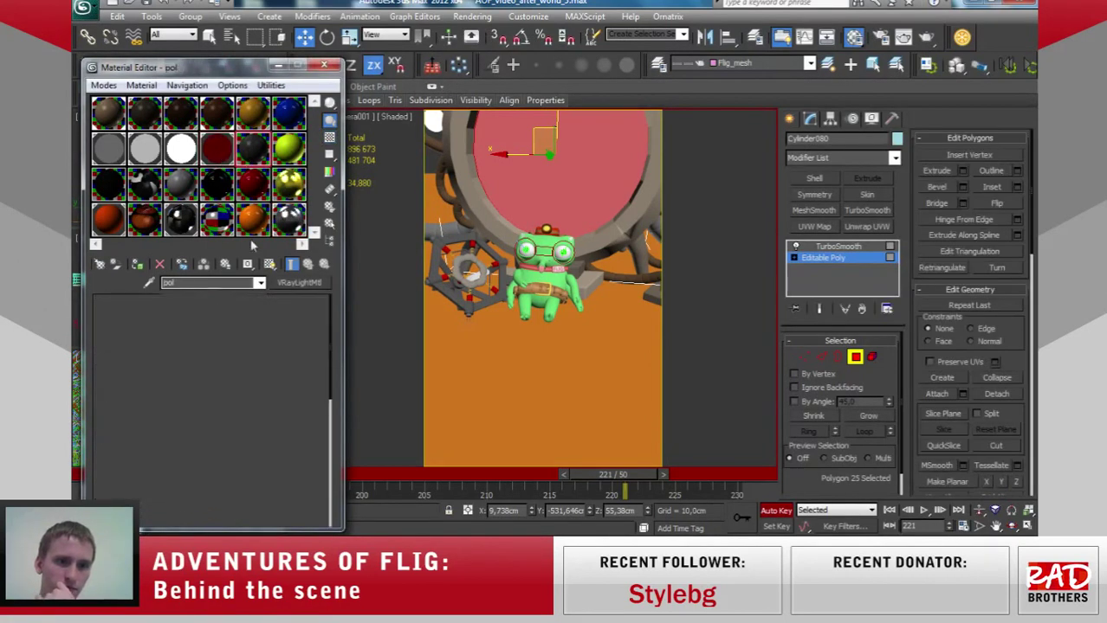
# Rename the light material to 'key' and turn off Auto Key.
pyautogui.click(186, 283)
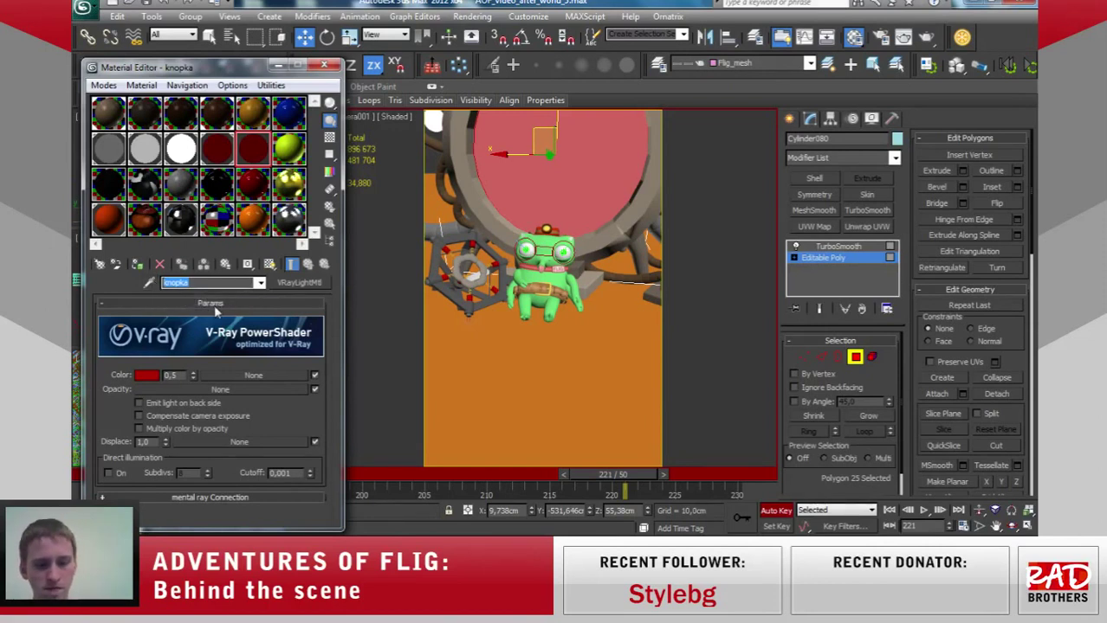
pyautogui.write('narvi')
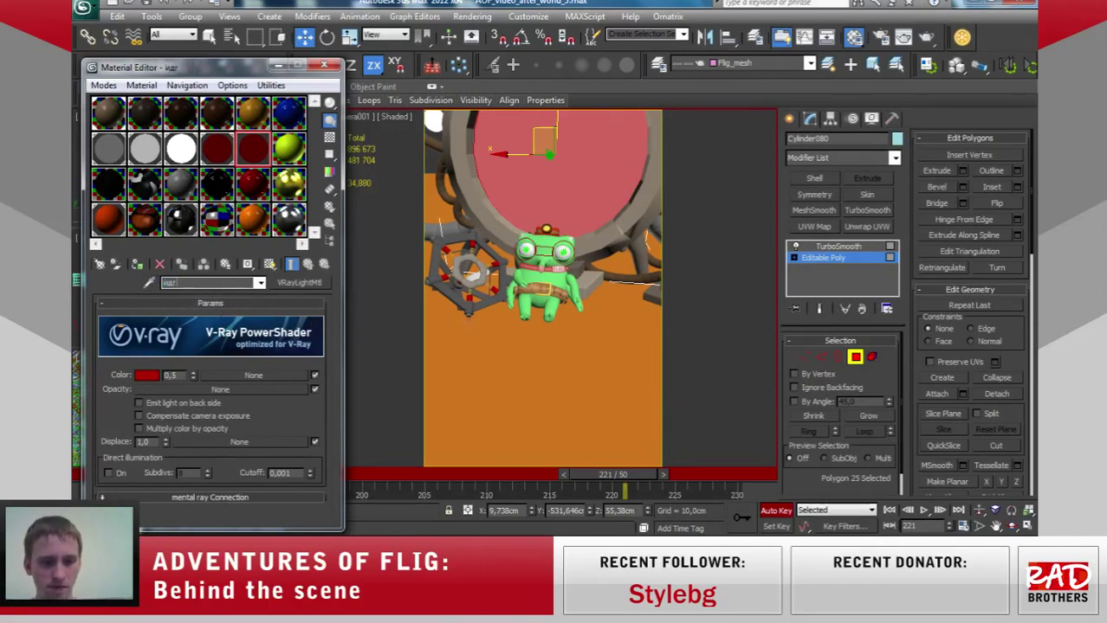
pyautogui.press('BackSpace')
pyautogui.press('BackSpace')
pyautogui.press('BackSpace')
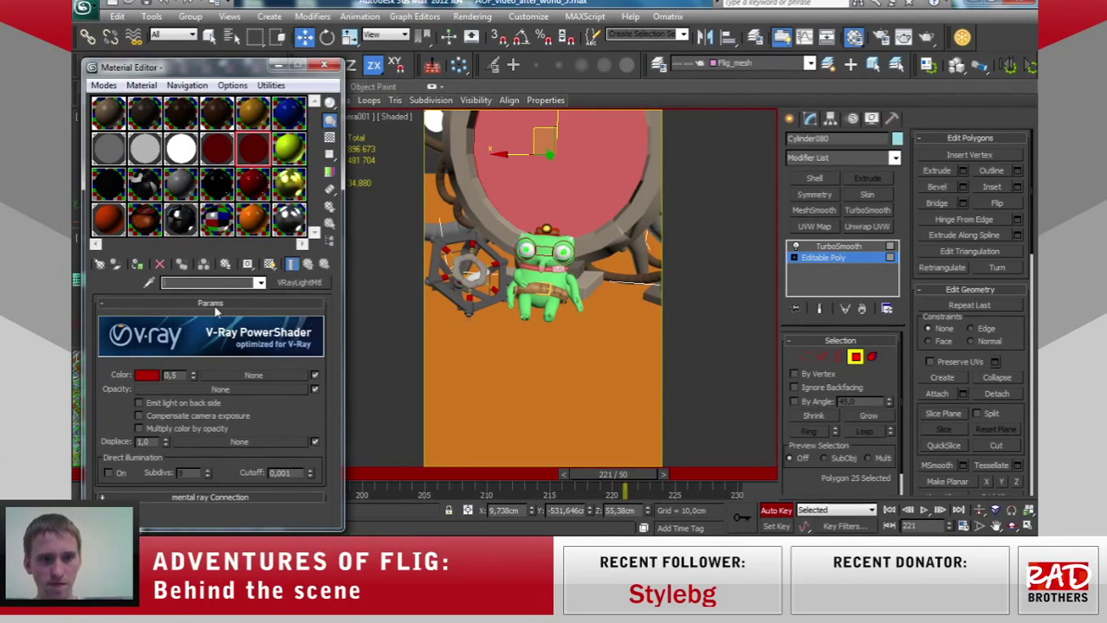
pyautogui.write('k')
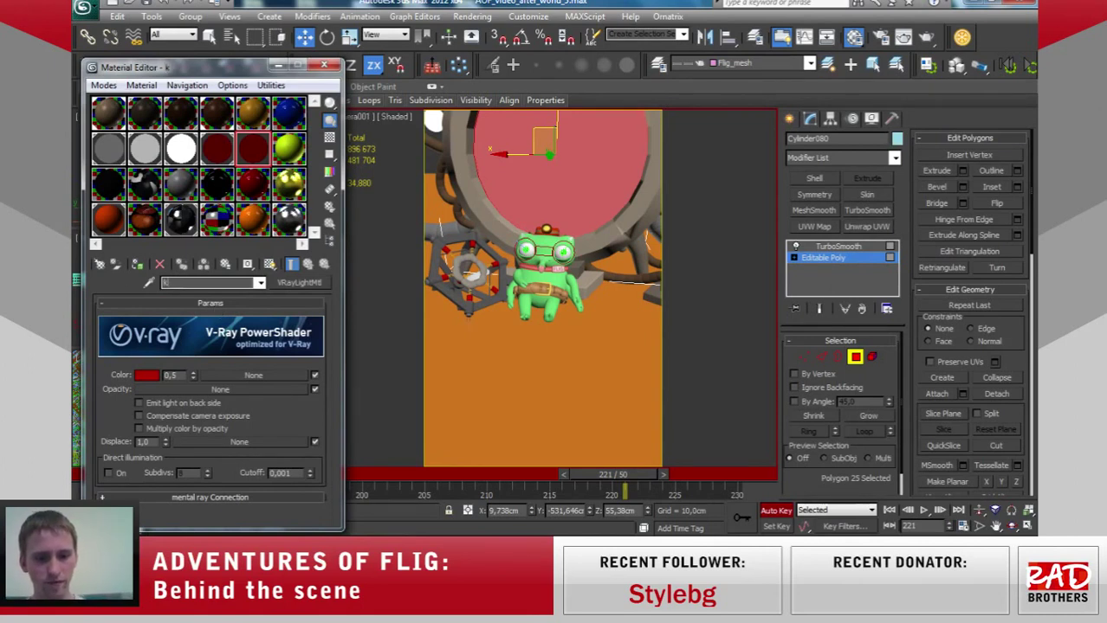
pyautogui.write('ey')
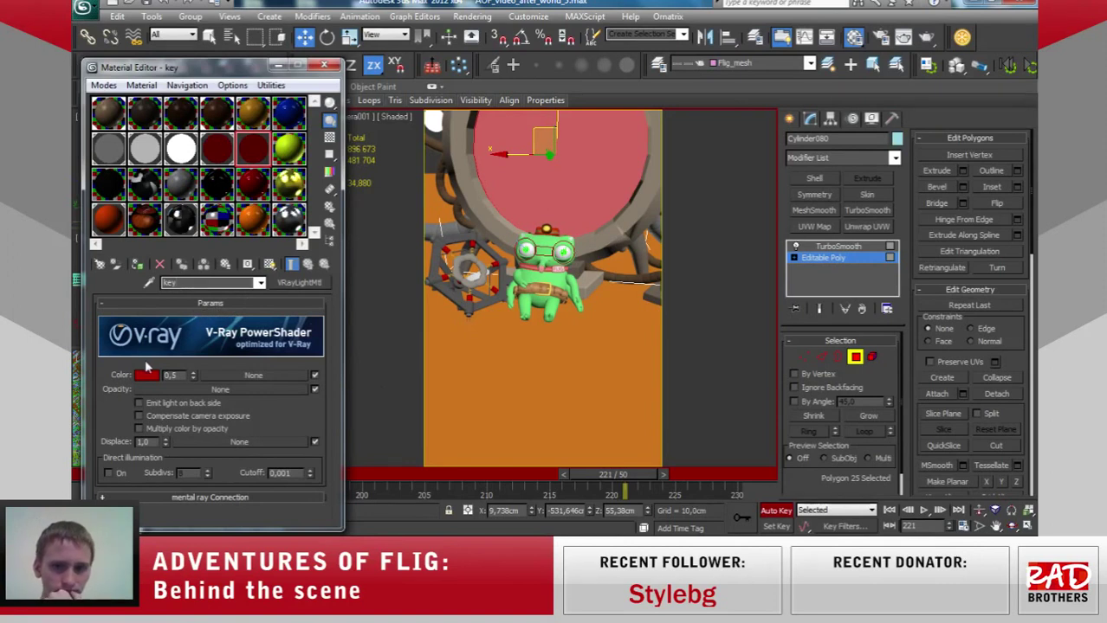
pyautogui.click(776, 511)
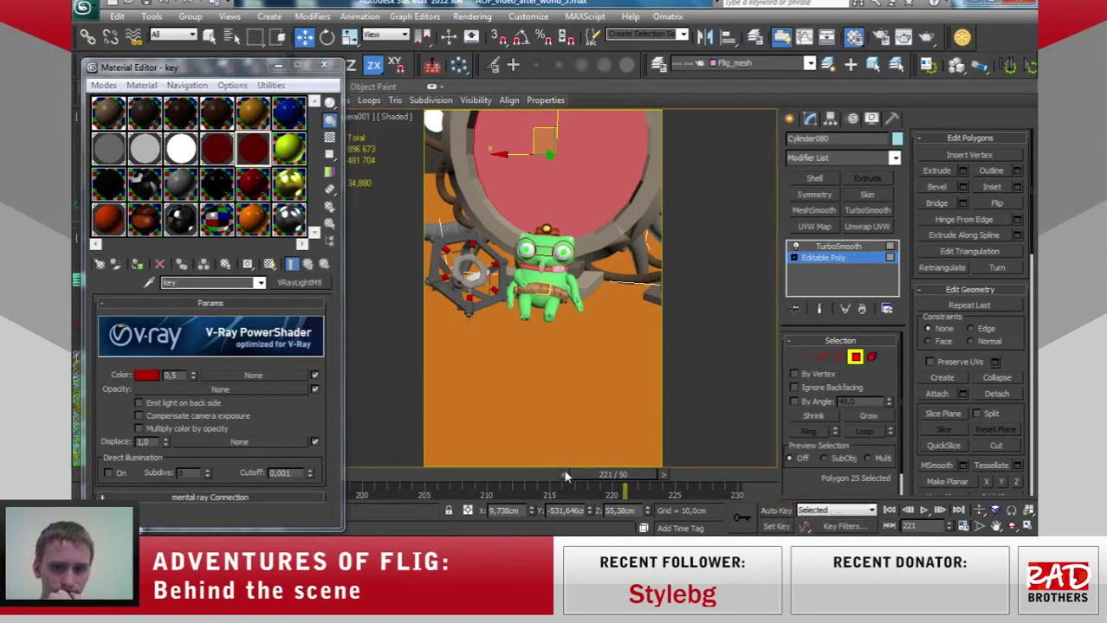
pyautogui.click(146, 375)
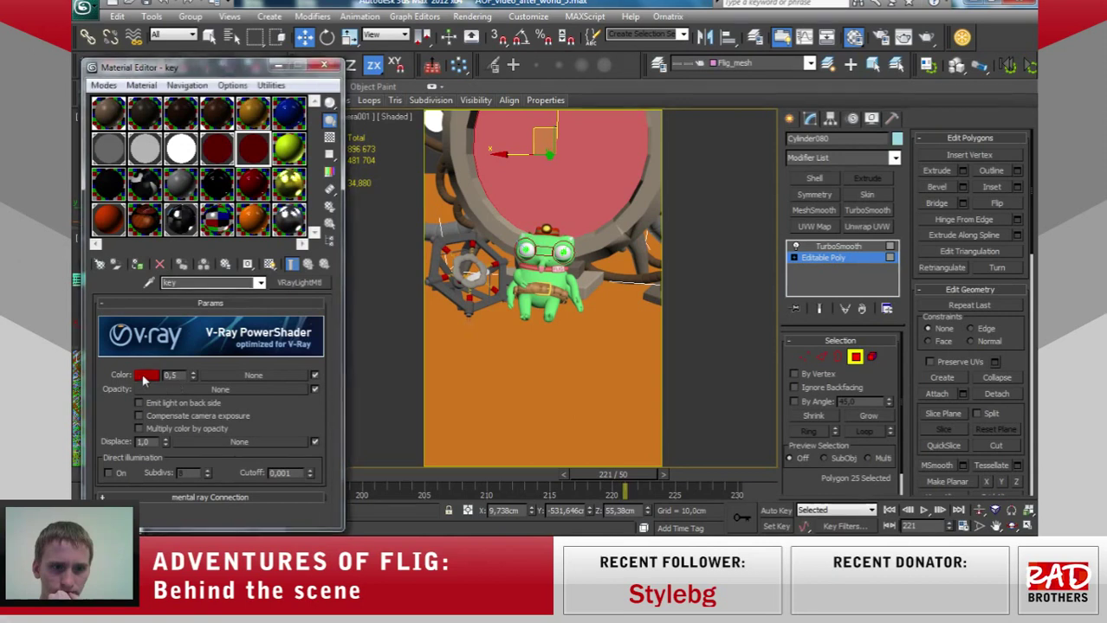
pyautogui.click(425, 103)
# Set the key material's light colour to RGB 0,0,255 and assign it to the disc polygons.
pyautogui.moveTo(424, 103); pyautogui.dragTo(429, 79)
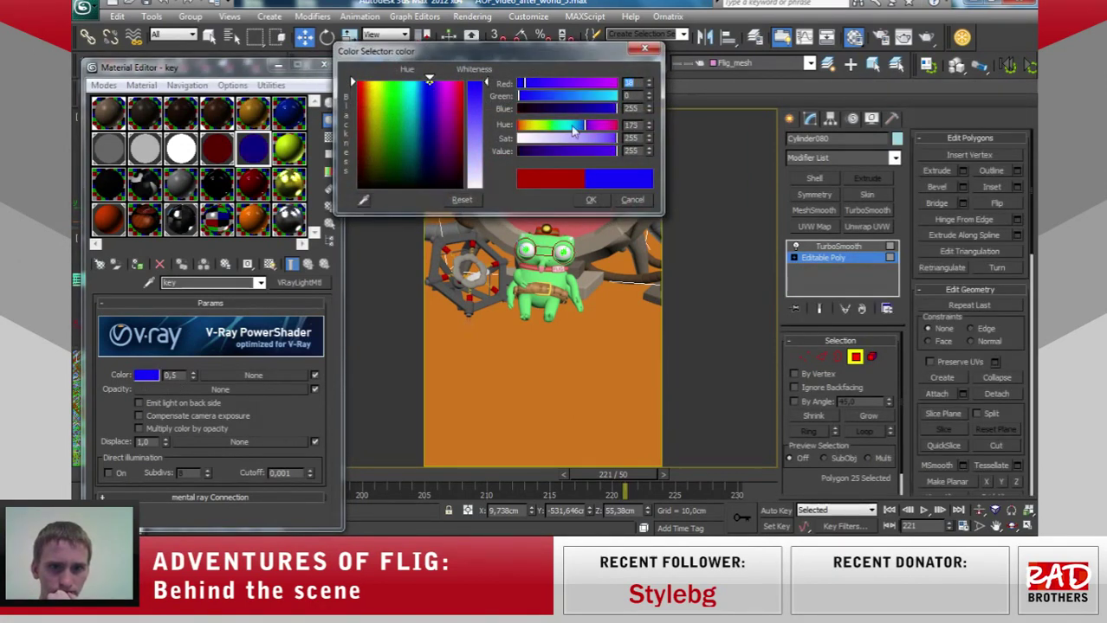
pyautogui.write('0')
pyautogui.press('Return')
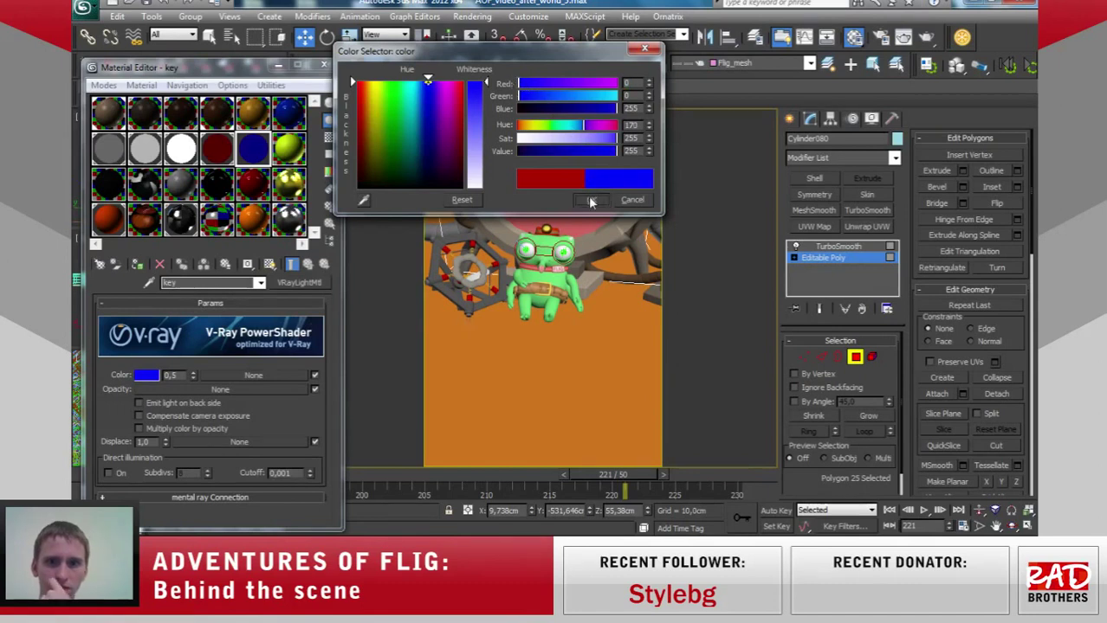
pyautogui.click(590, 202)
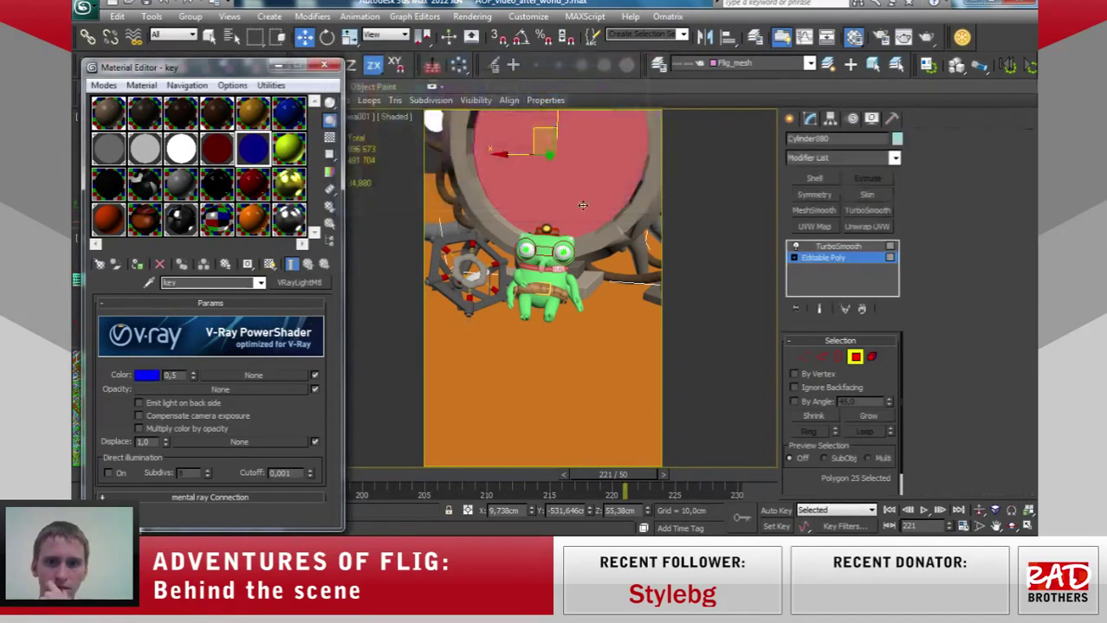
pyautogui.click(139, 266)
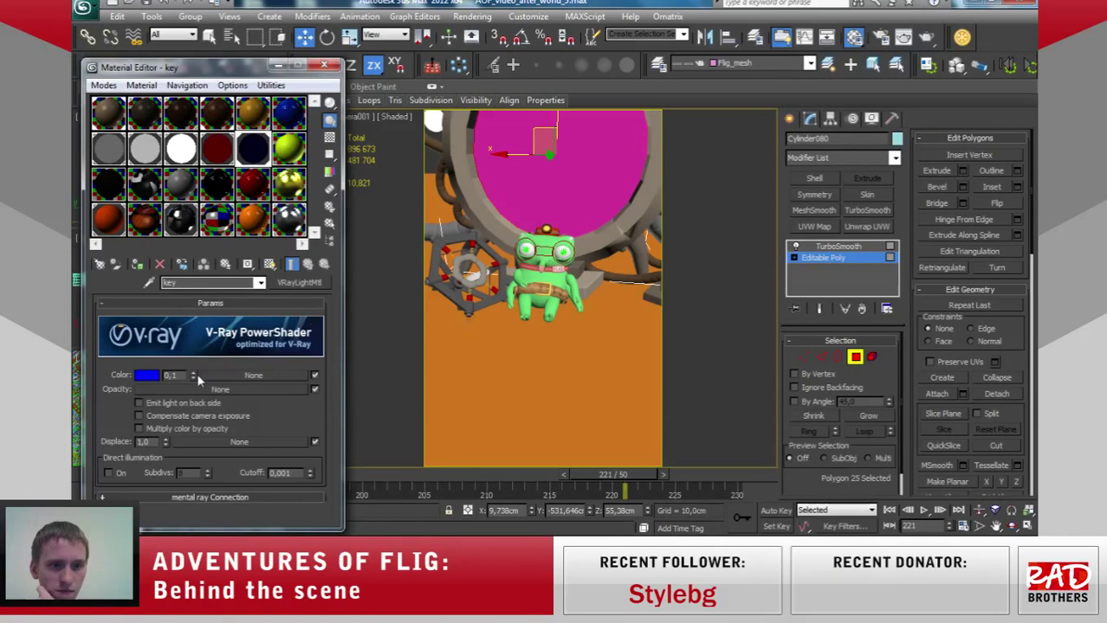
# Compare the disc with and without TurboSmooth, restoring its 25-polygon selection.
pyautogui.press('4')
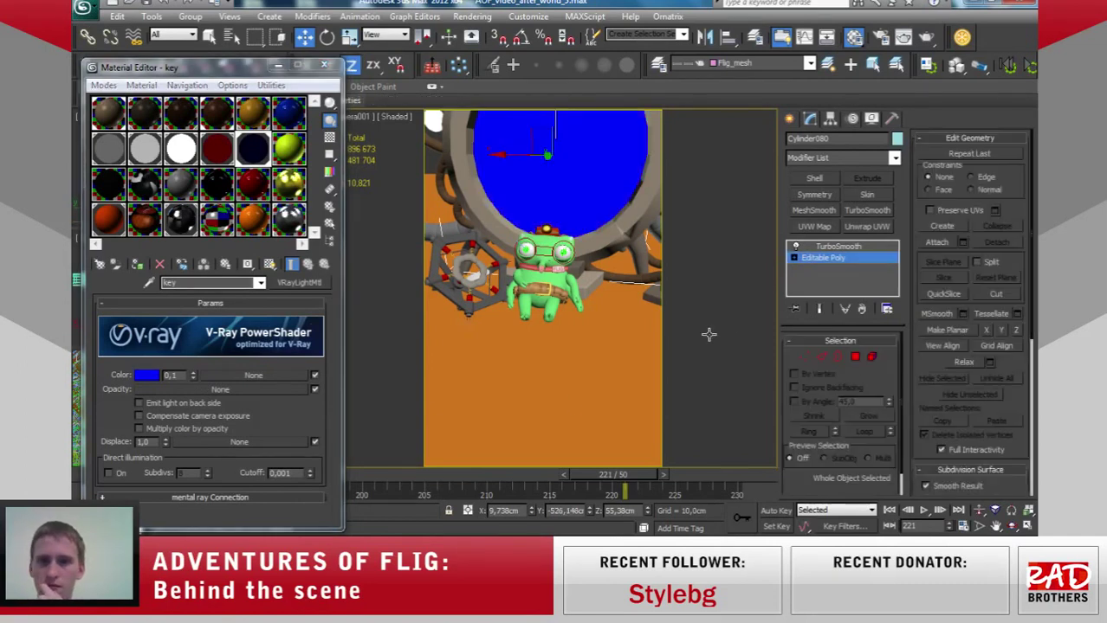
pyautogui.click(847, 248)
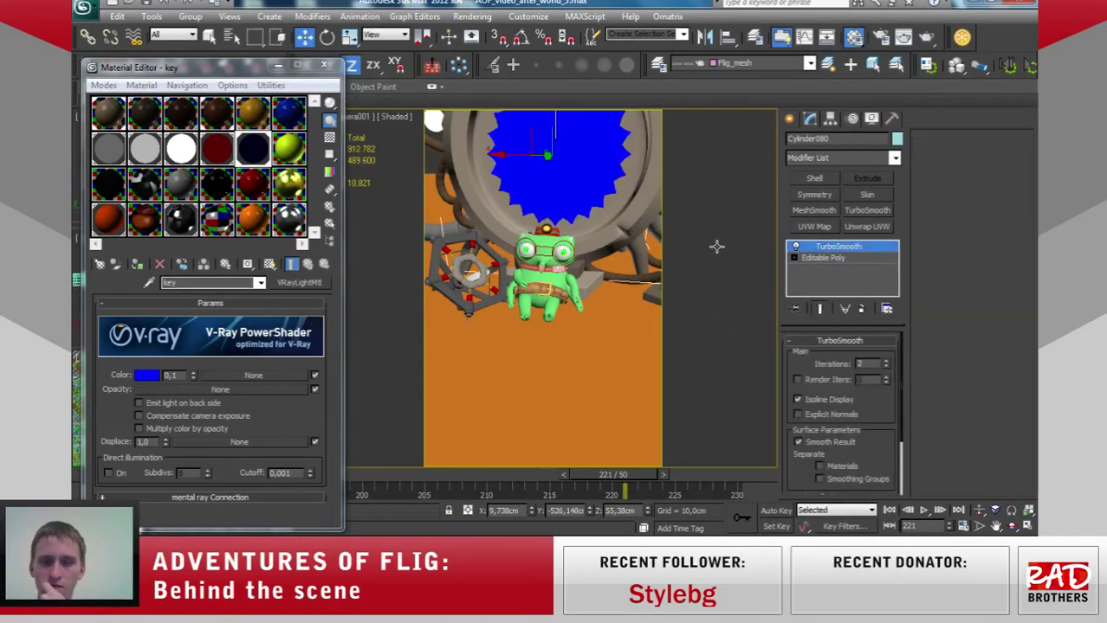
pyautogui.click(832, 258)
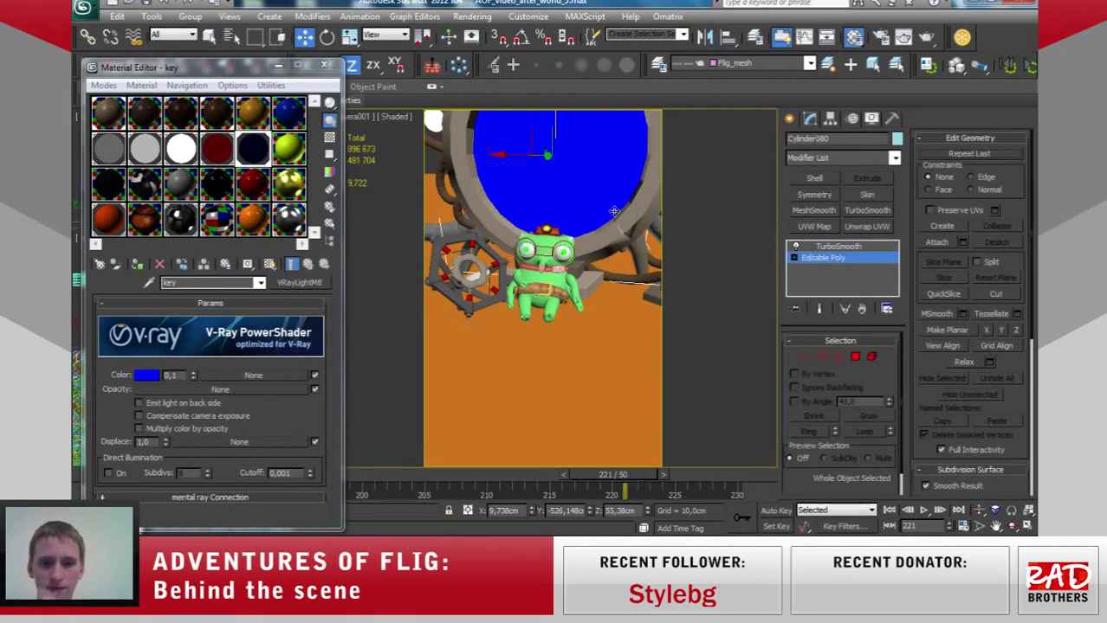
pyautogui.press('F4')
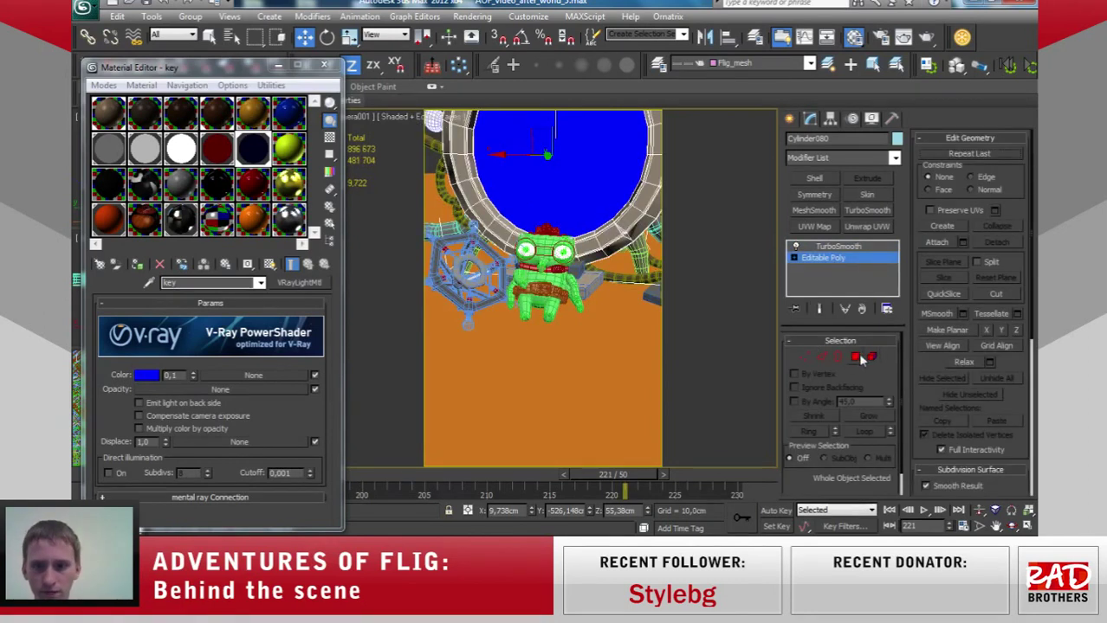
pyautogui.click(854, 356)
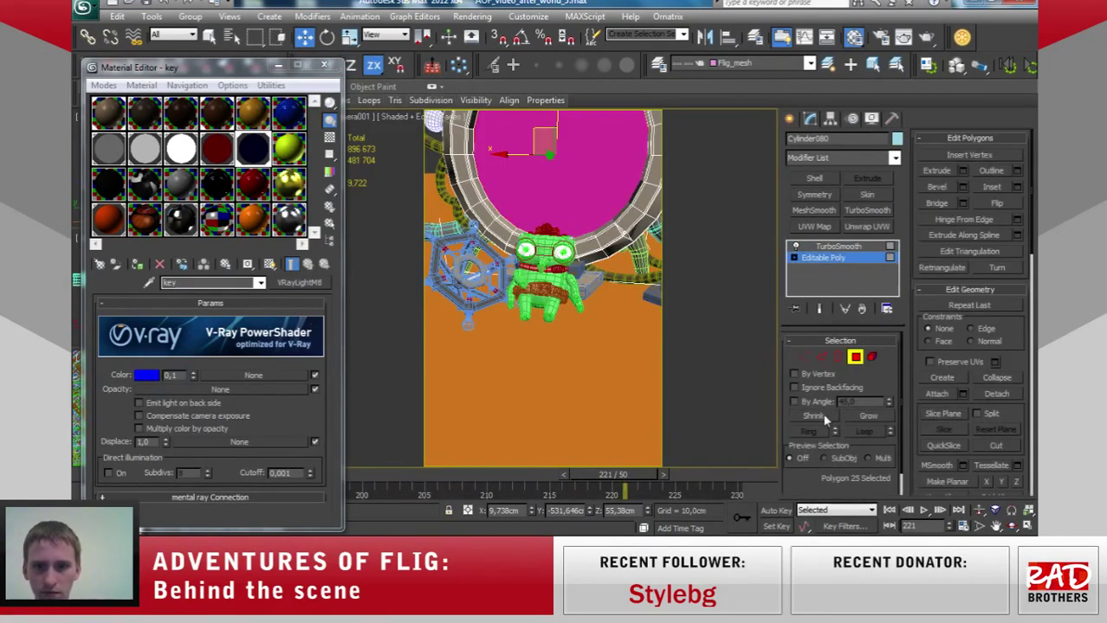
pyautogui.click(824, 419)
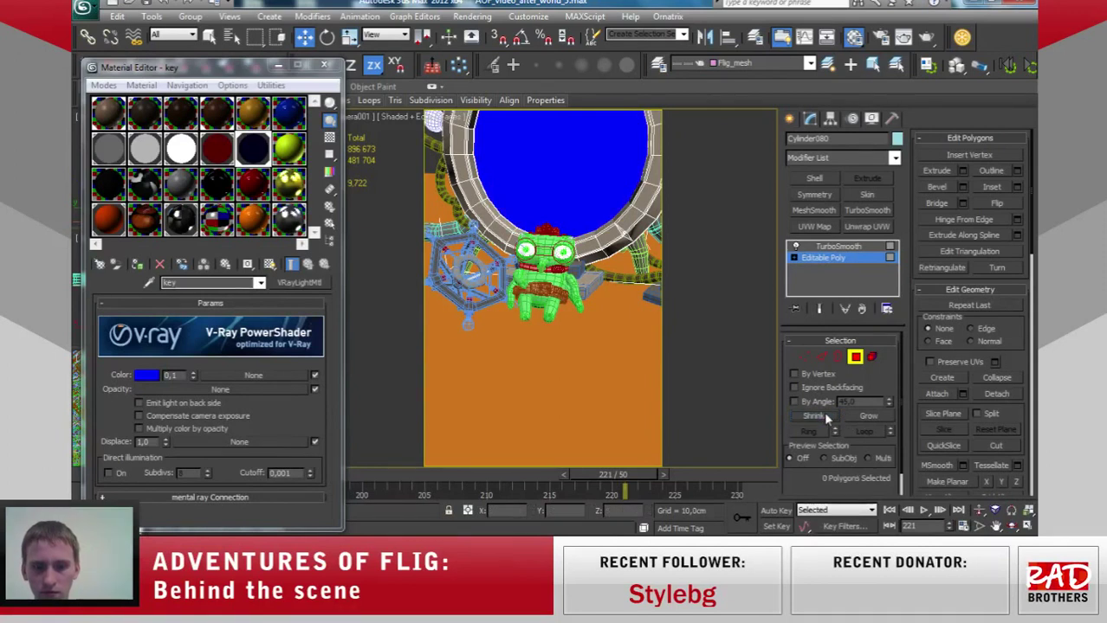
pyautogui.hotkey('ctrl', 'z')
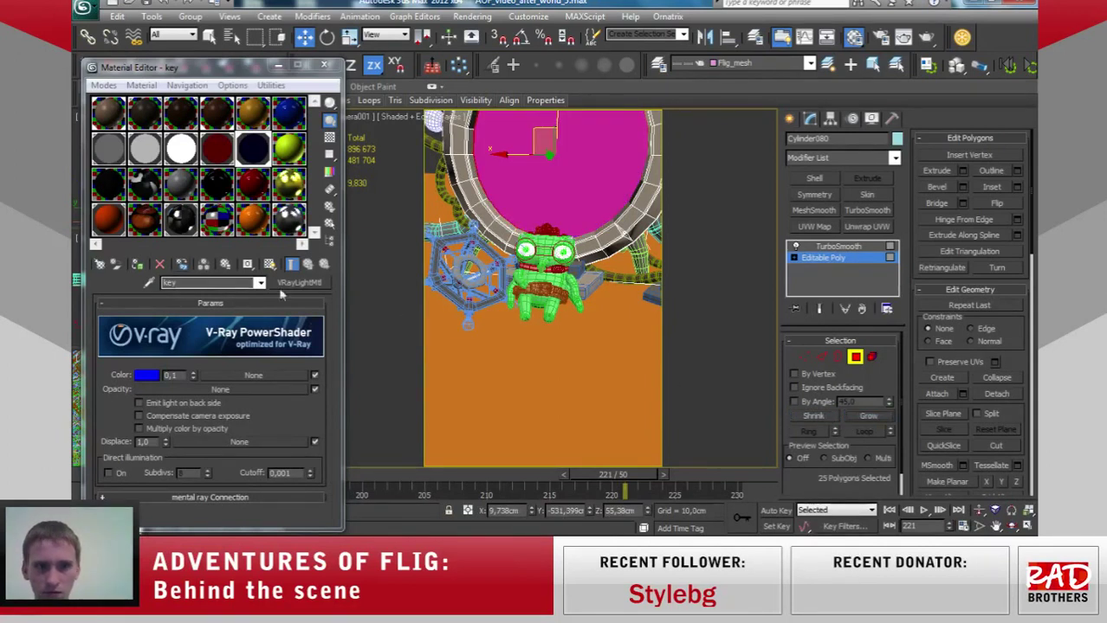
pyautogui.click(833, 248)
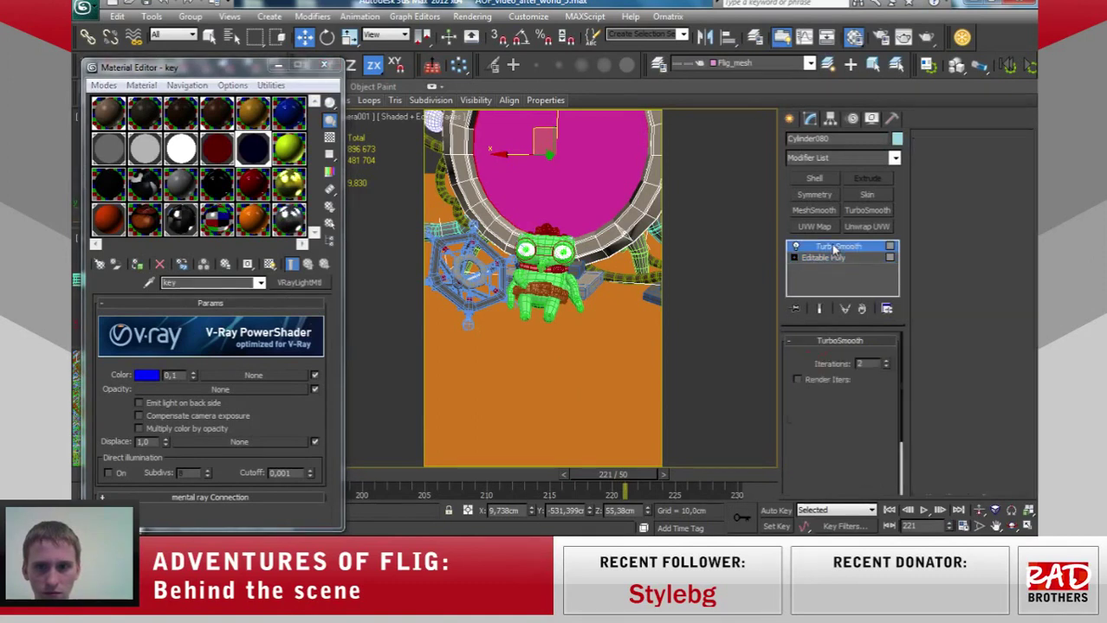
pyautogui.click(833, 257)
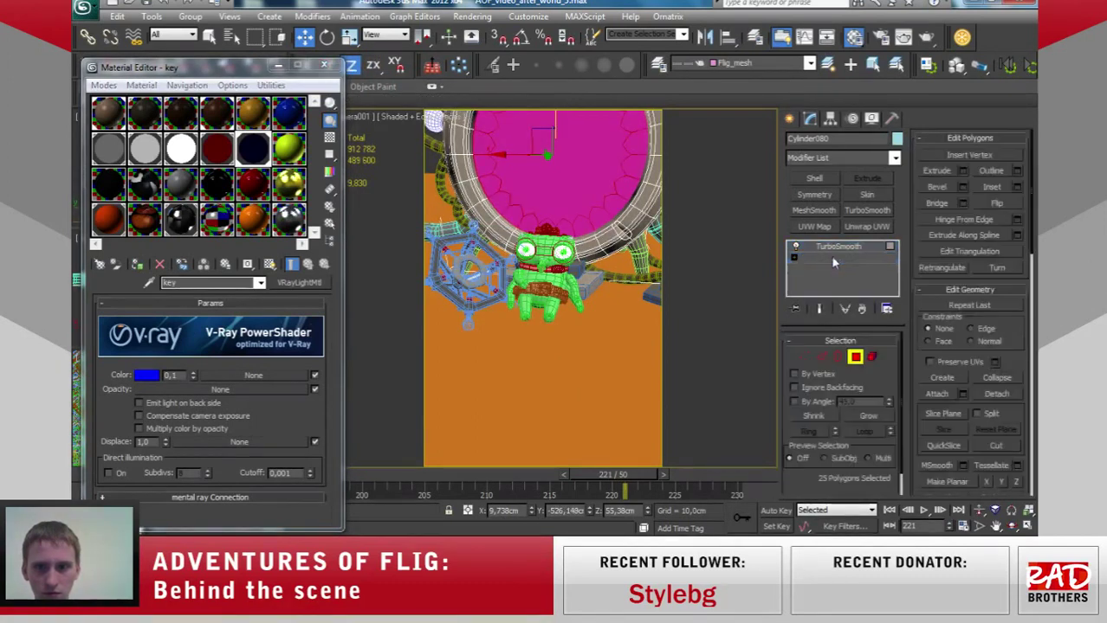
pyautogui.click(834, 248)
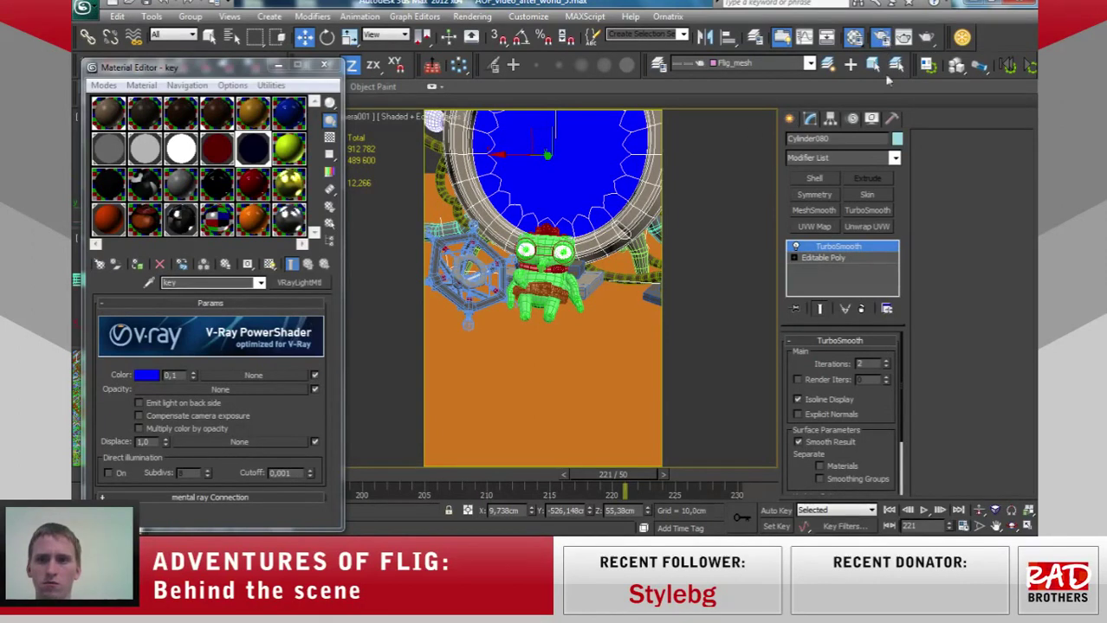
pyautogui.press('F10')
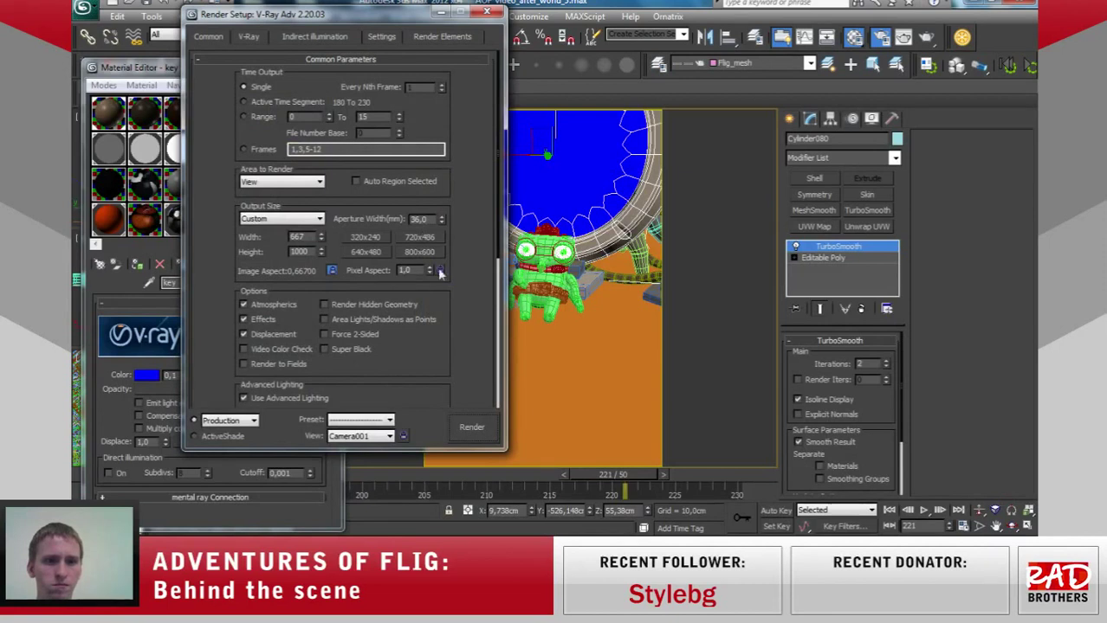
# Render Camera001 with V-Ray, then close the frame buffer and V-Ray messages window.
pyautogui.moveTo(457, 312)
pyautogui.mouseDown()
pyautogui.moveTo(490, 45)
pyautogui.moveTo(477, 409)
pyautogui.mouseUp()
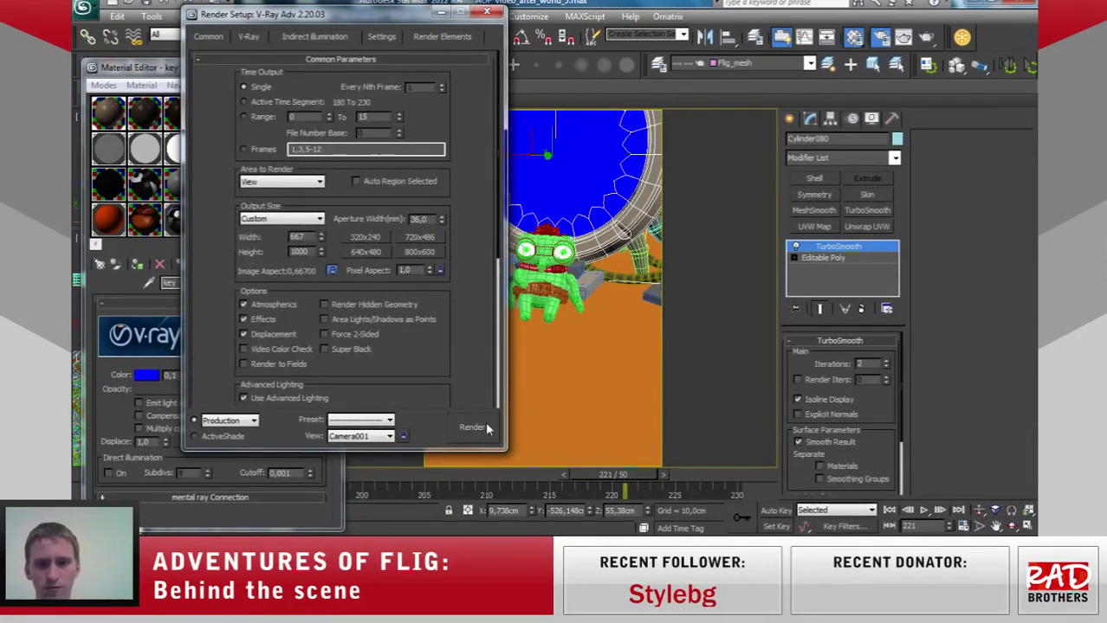
pyautogui.click(478, 429)
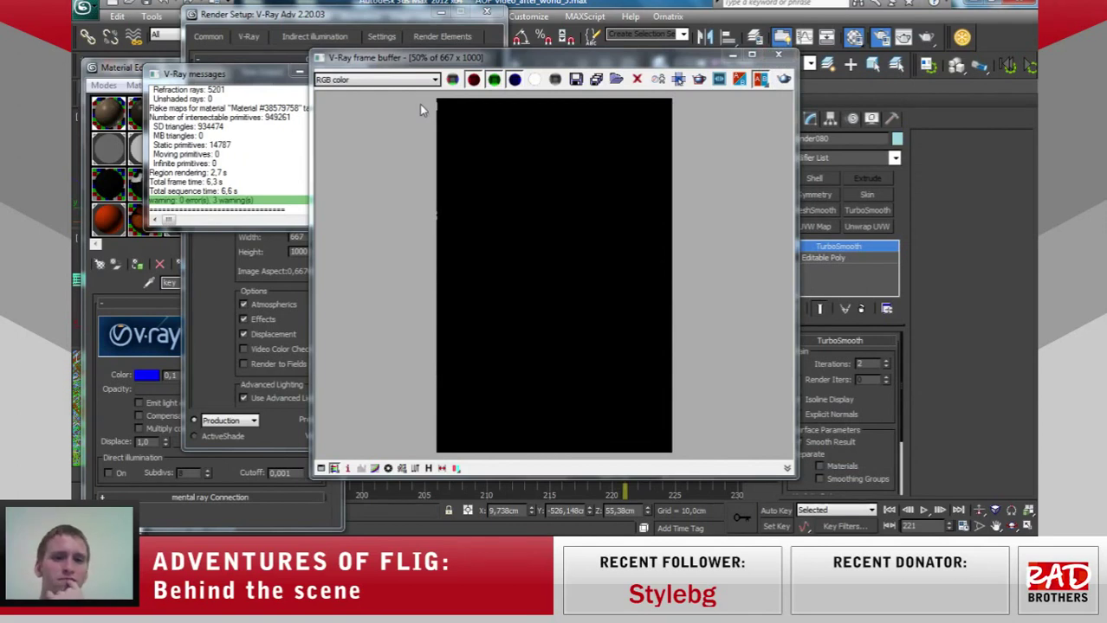
pyautogui.hotkey('alt', 'F4')
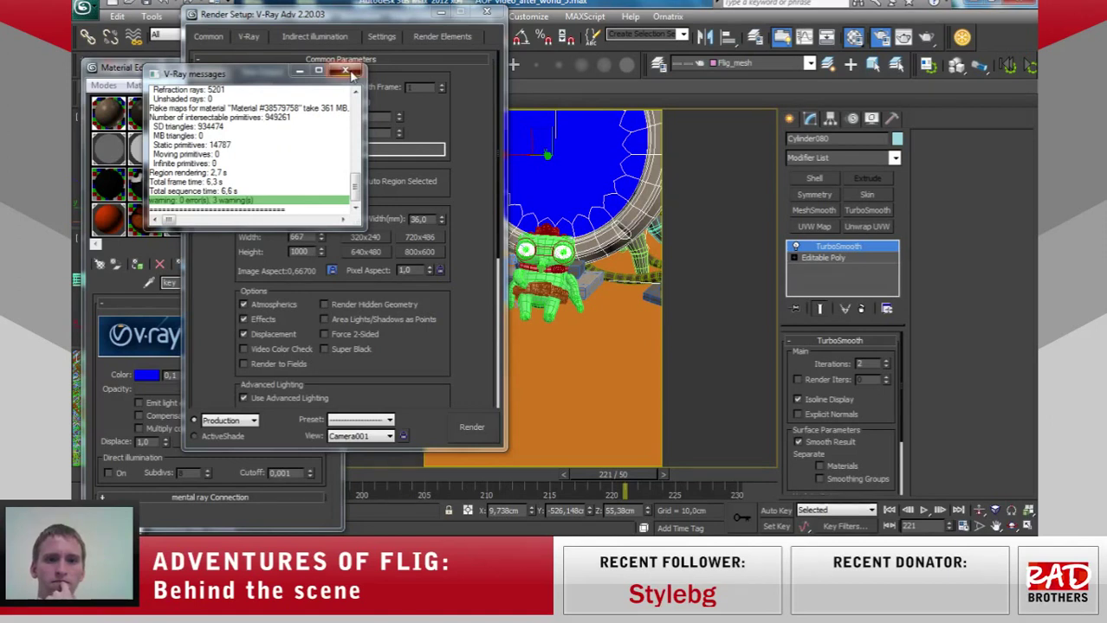
pyautogui.click(348, 72)
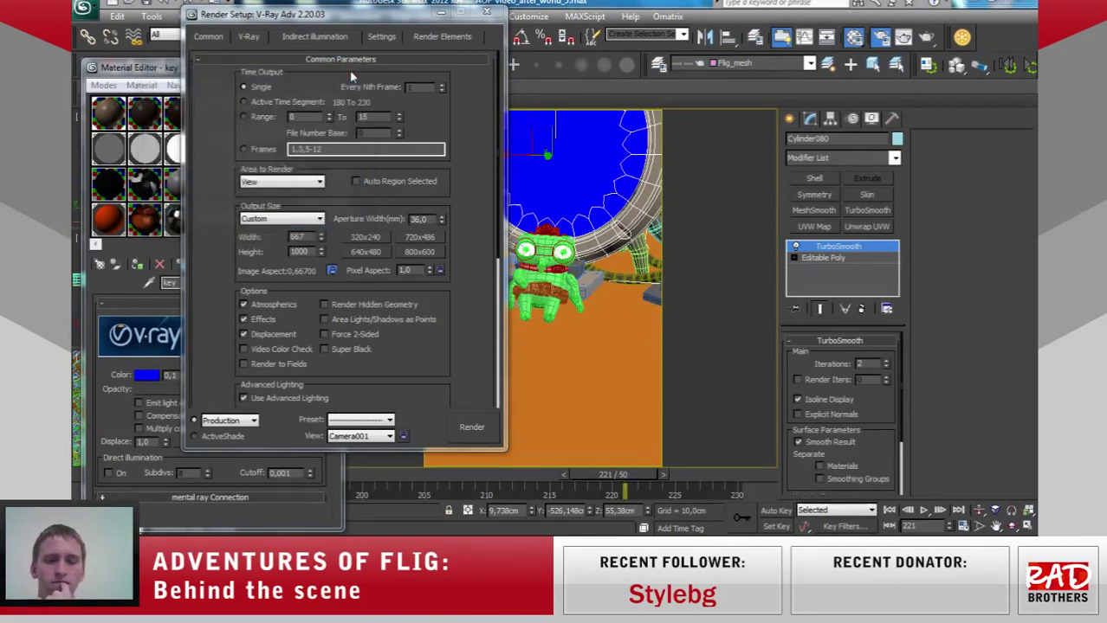
# Close Render Setup and the Material Editor, and frame the selected object in the Back view.
pyautogui.click(486, 15)
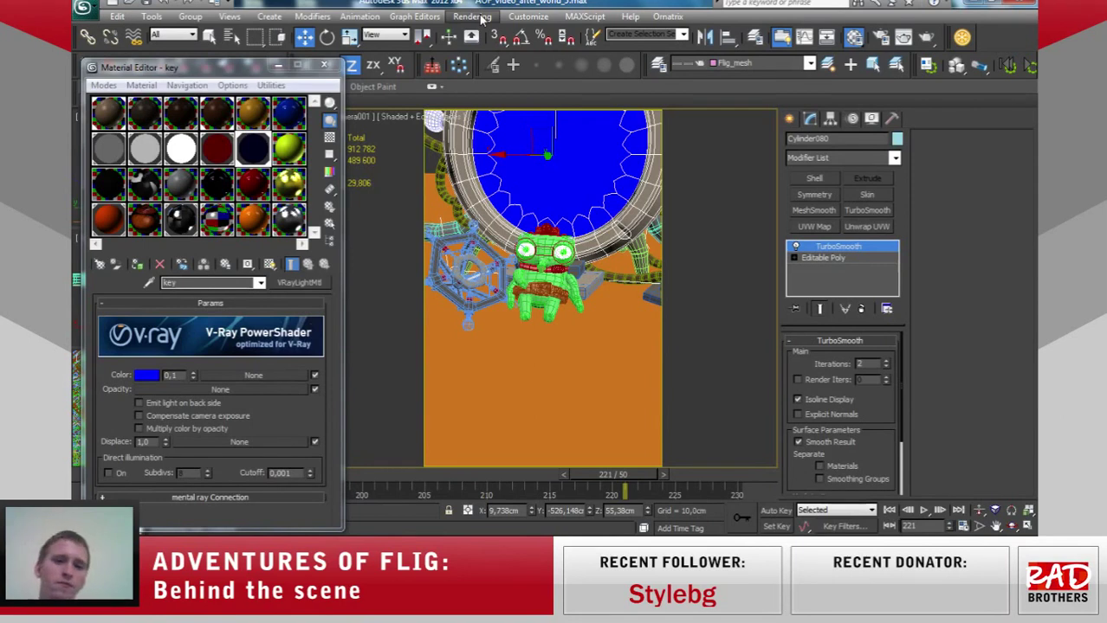
pyautogui.click(325, 68)
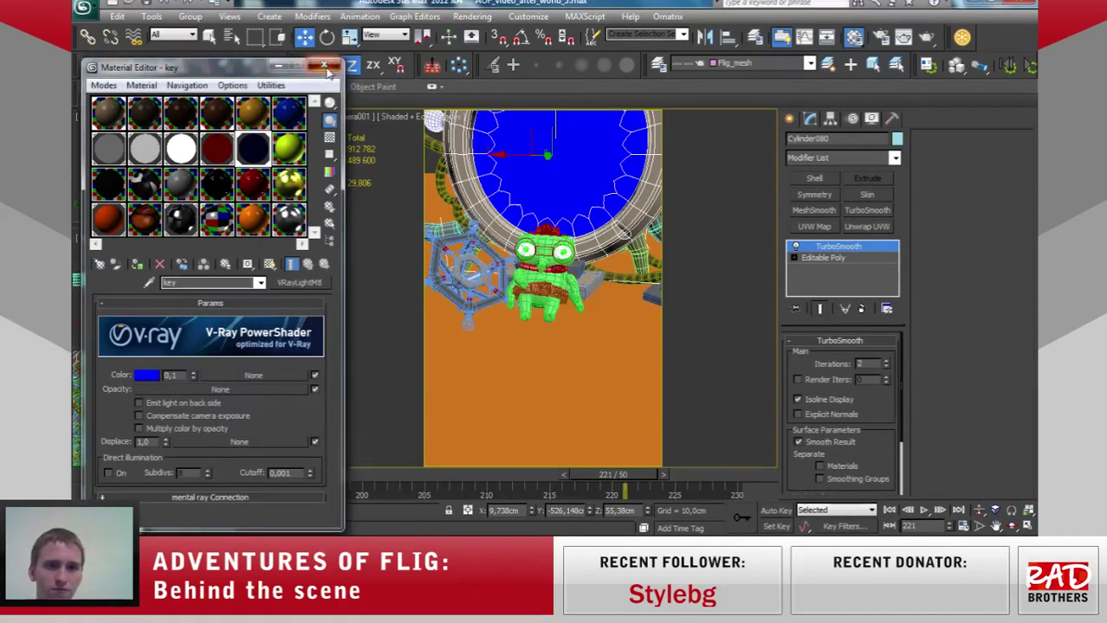
pyautogui.press('z')
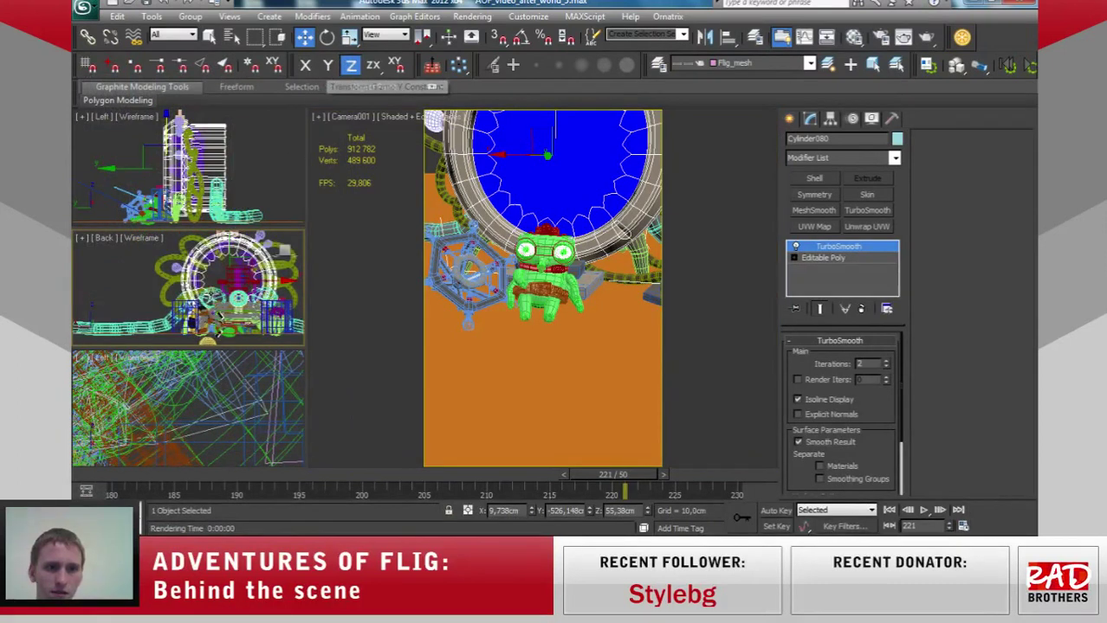
pyautogui.scroll(-5, 196, 286)
pyautogui.moveTo(221, 259)
pyautogui.mouseDown(button='middle')
pyautogui.moveTo(221, 313)
pyautogui.moveTo(221, 278)
pyautogui.mouseUp(button='middle')
pyautogui.scroll(2, 221, 312)
# Hide the Lab Rat, Lab Rat_tarantas and Flig_tarantas layers from the layer list.
pyautogui.click(809, 64)
pyautogui.click(674, 146)
pyautogui.click(675, 135)
pyautogui.click(675, 158)
pyautogui.click(675, 113)
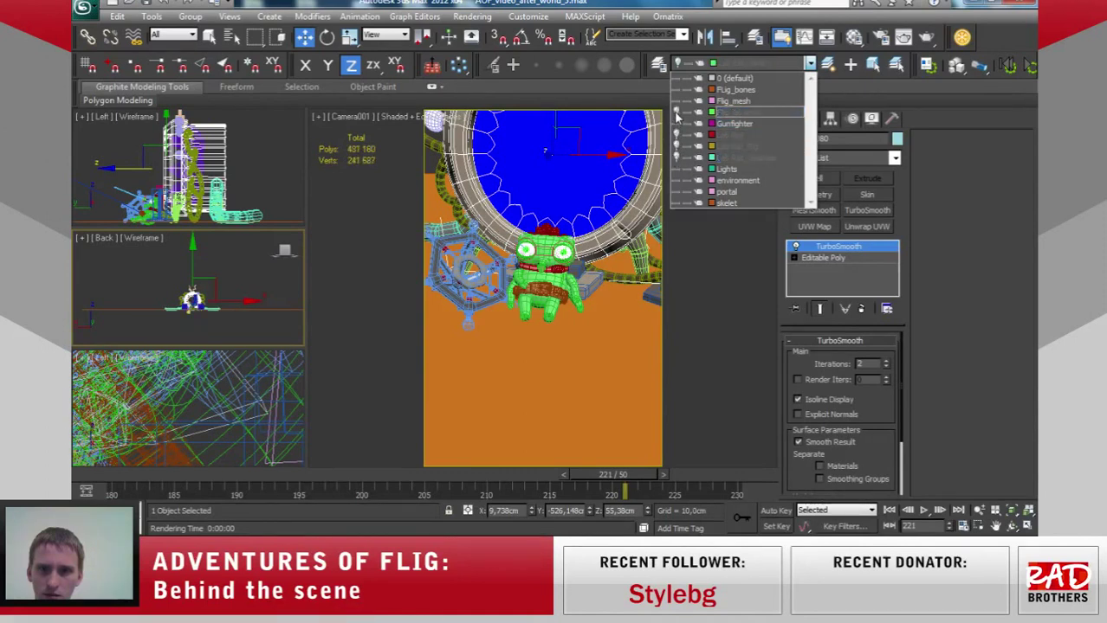
pyautogui.click(733, 101)
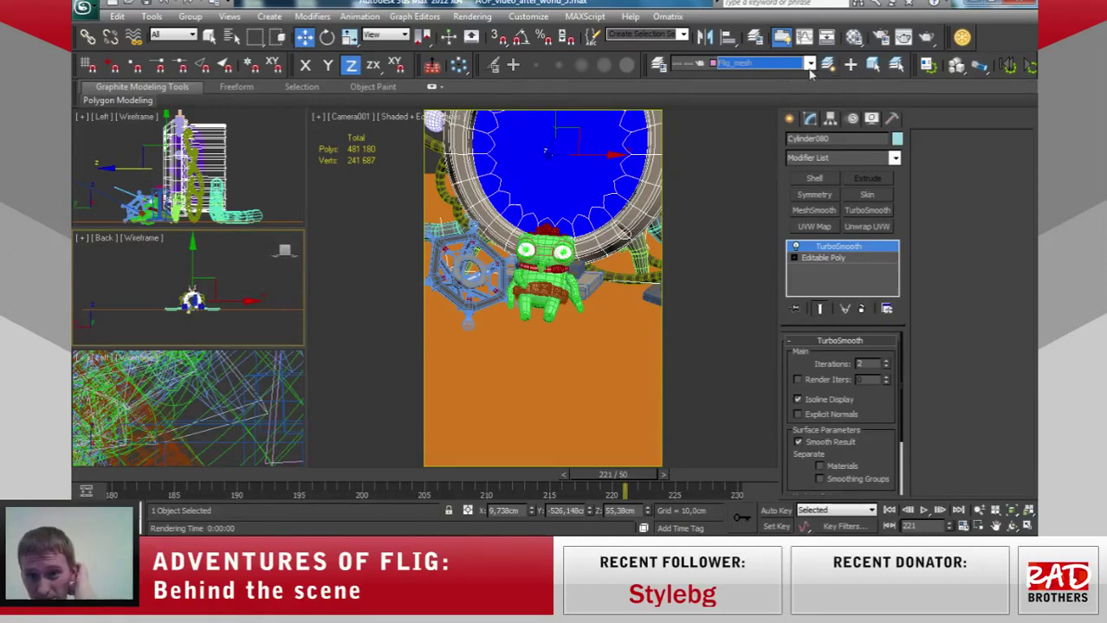
# Save the scene, set the camera view to plain shading without edges, and move to frame 207.
pyautogui.hotkey('ctrl', 's')
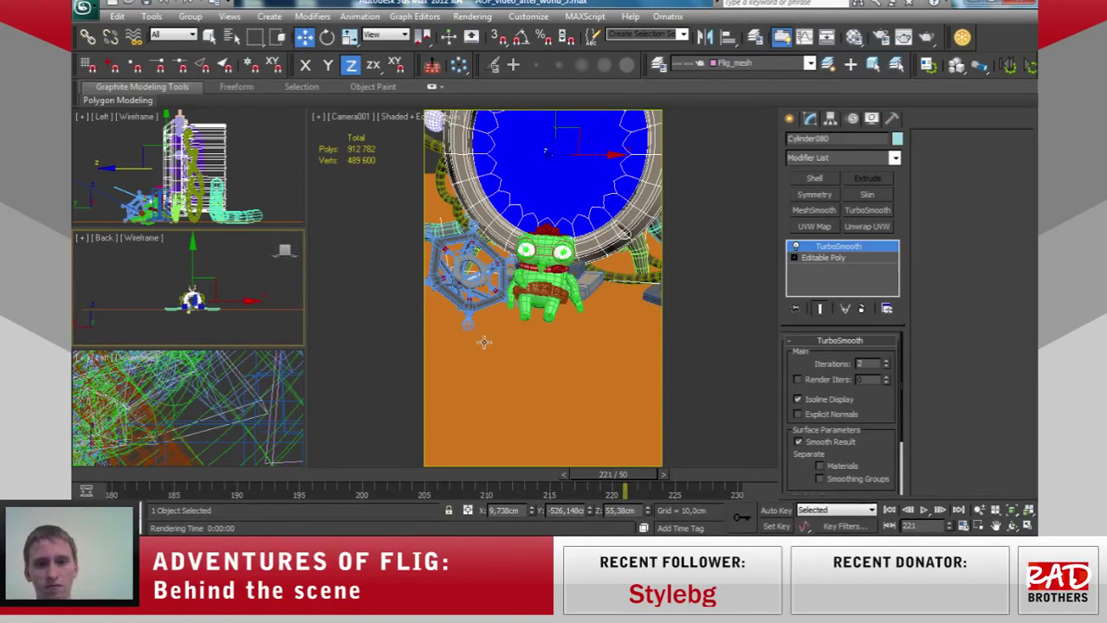
pyautogui.press('F4')
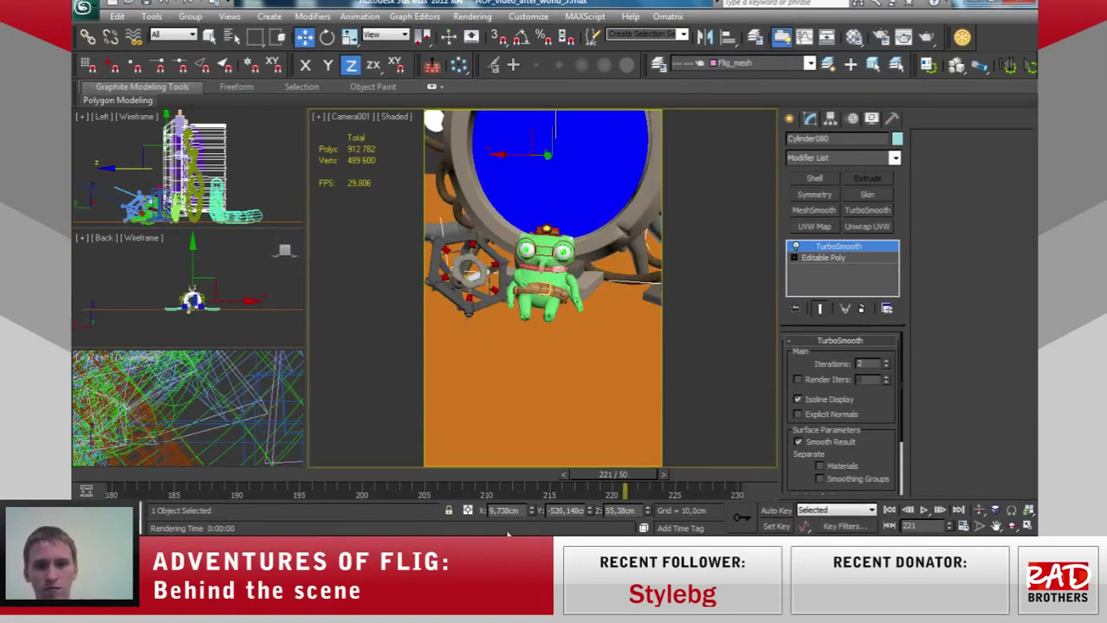
pyautogui.moveTo(587, 479)
pyautogui.mouseDown()
pyautogui.moveTo(248, 467)
pyautogui.moveTo(182, 486)
pyautogui.moveTo(130, 476)
pyautogui.moveTo(370, 466)
pyautogui.moveTo(418, 481)
pyautogui.moveTo(467, 476)
pyautogui.moveTo(155, 476)
pyautogui.moveTo(378, 489)
pyautogui.moveTo(633, 476)
pyautogui.moveTo(368, 476)
pyautogui.moveTo(267, 449)
pyautogui.moveTo(121, 477)
pyautogui.moveTo(377, 458)
pyautogui.moveTo(698, 461)
pyautogui.mouseUp()
# Switch to the Move tool and save the Flig scene with the Quick Access Toolbar Save icon.
pyautogui.press('w')
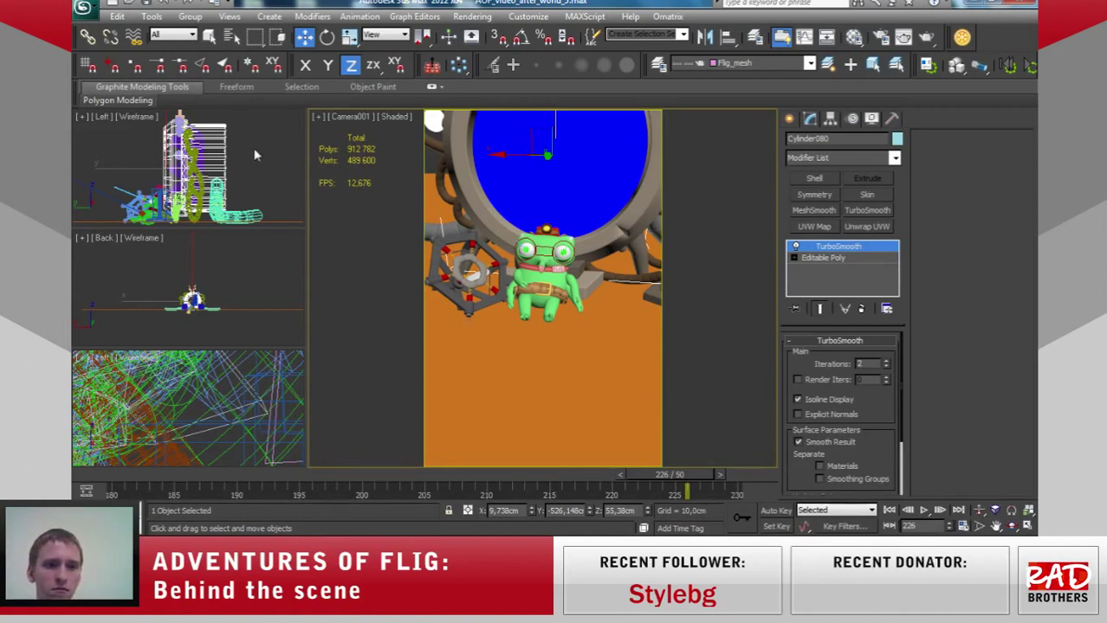
pyautogui.click(147, 5)
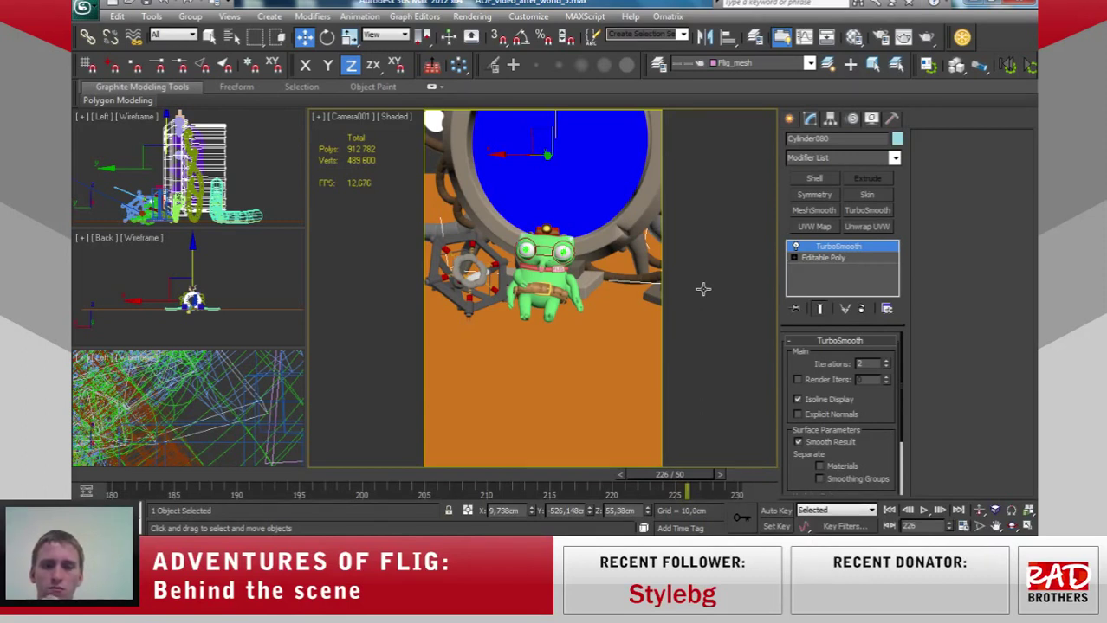
pyautogui.click(145, 4)
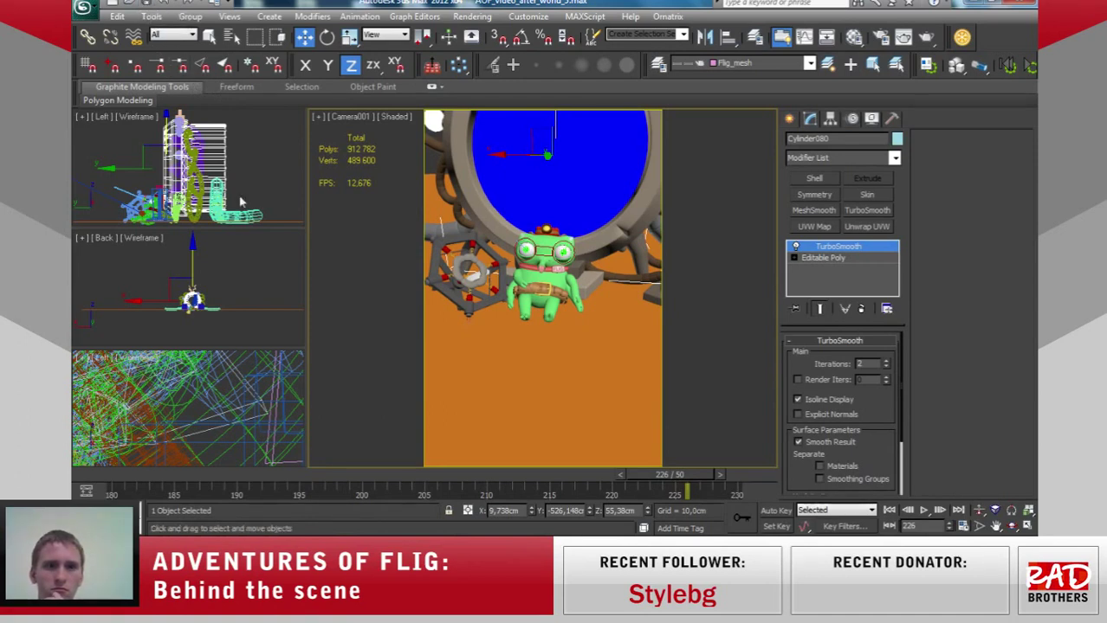
# Limit the Selection Filter to Bone and move the animation to frame 212.
pyautogui.click(173, 39)
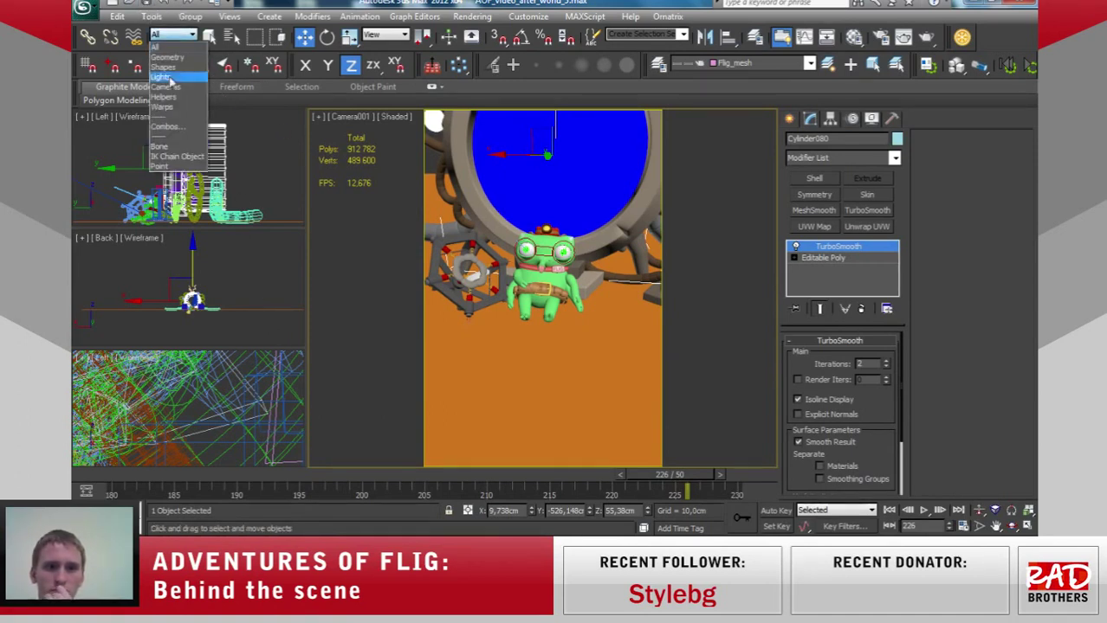
pyautogui.click(173, 152)
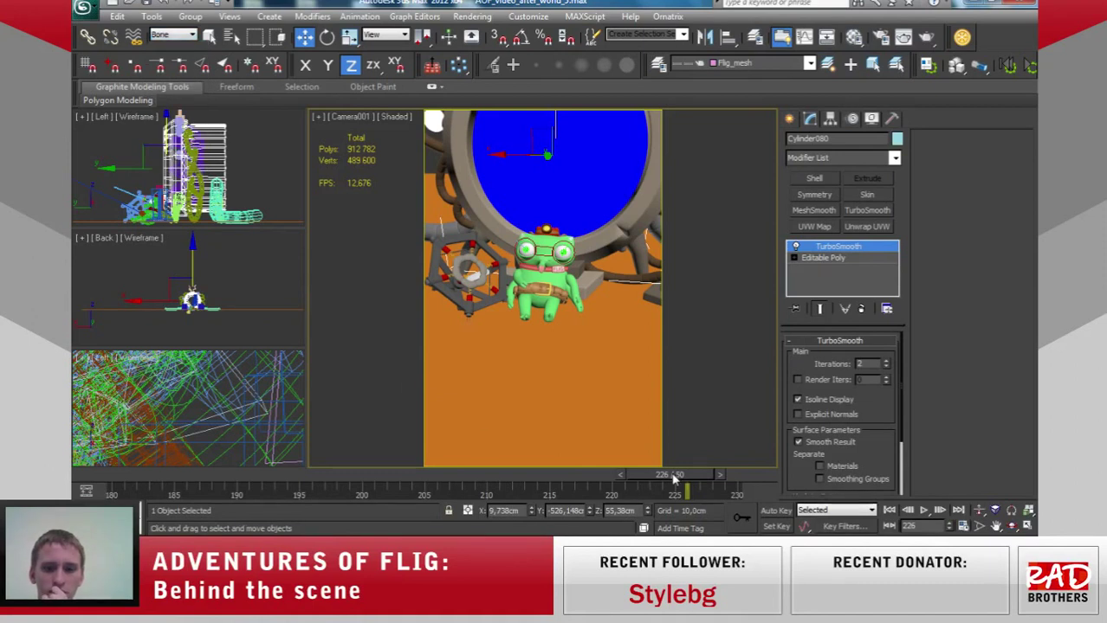
pyautogui.moveTo(667, 474); pyautogui.dragTo(525, 476)
pyautogui.moveTo(458, 480); pyautogui.dragTo(511, 465)
pyautogui.press('w')
# Frame and zoom the Back viewport so the whole ring is centred.
pyautogui.rightClick(225, 293)
pyautogui.press('z')
pyautogui.scroll(3, 230, 299)
pyautogui.scroll(2, 221, 282)
pyautogui.moveTo(201, 290); pyautogui.dragTo(193, 318, button='middle')
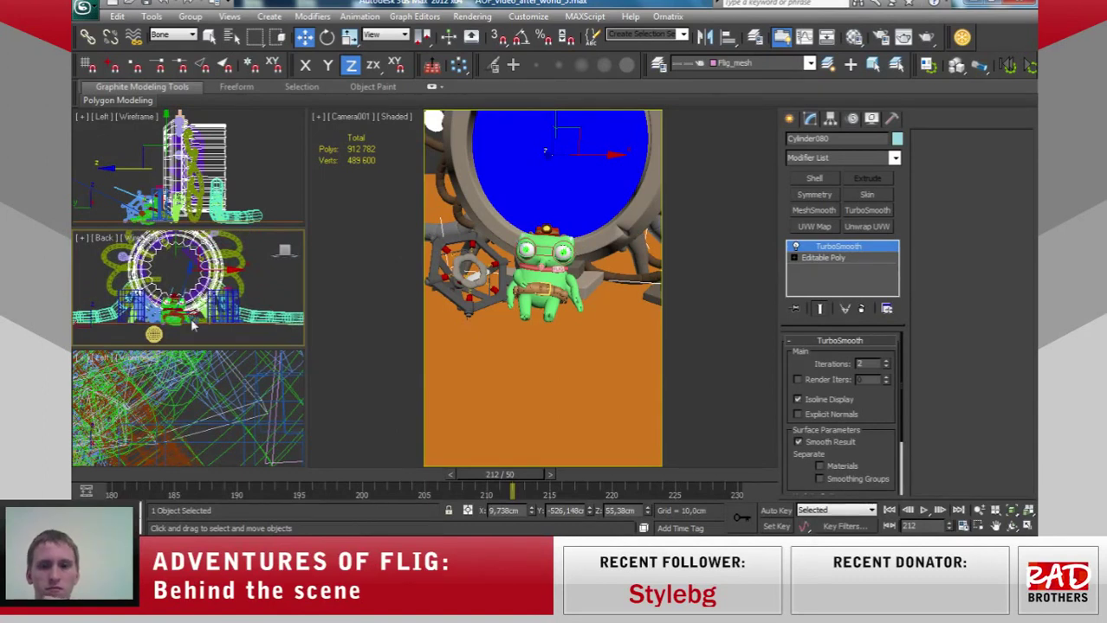
pyautogui.moveTo(190, 318); pyautogui.dragTo(198, 304, button='middle')
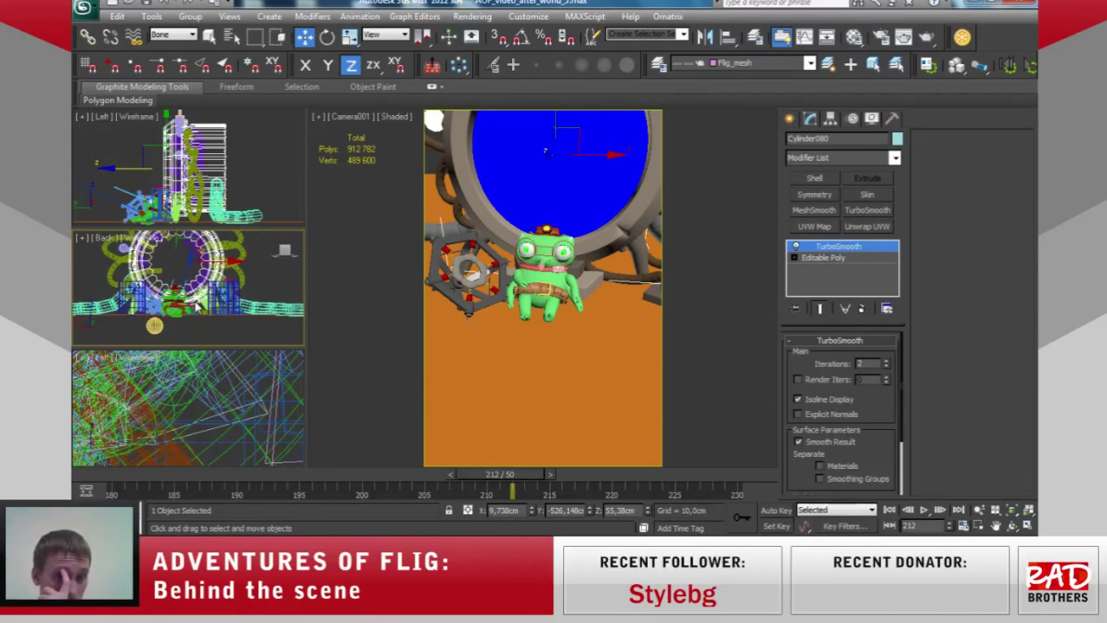
pyautogui.scroll(2, 198, 305)
pyautogui.scroll(2, 197, 306)
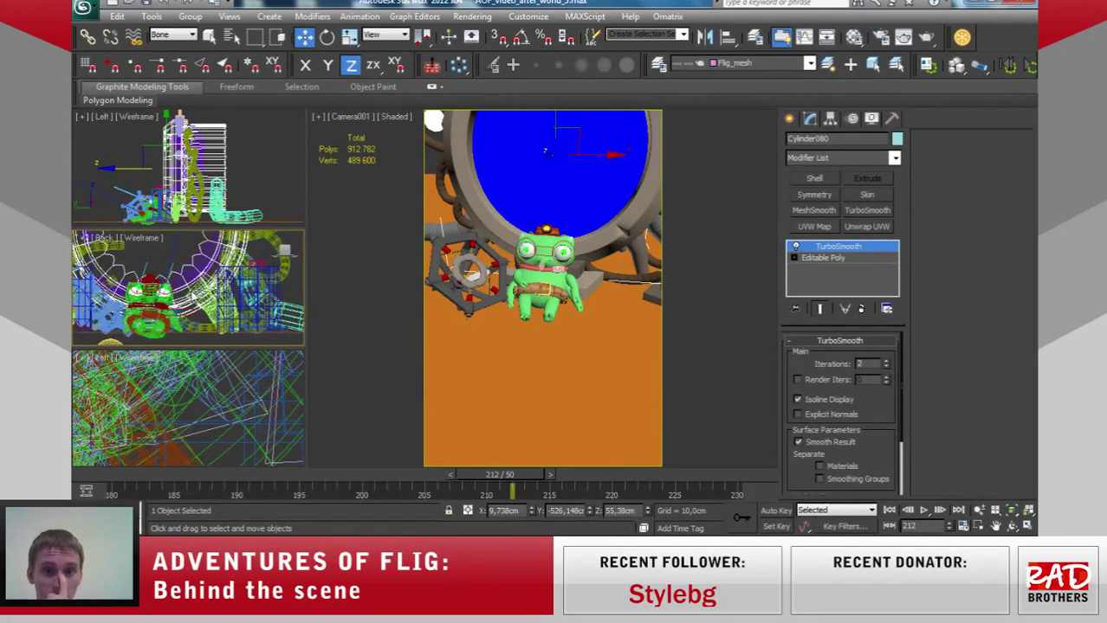
pyautogui.scroll(-1, 192, 297)
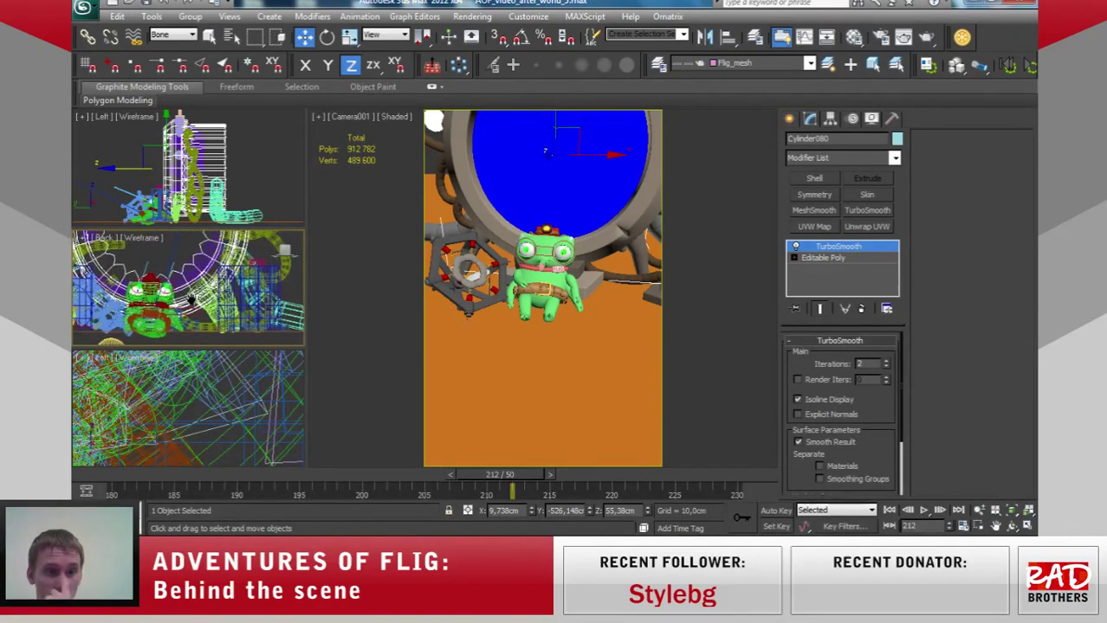
pyautogui.scroll(-1, 192, 297)
pyautogui.scroll(-2, 197, 394)
pyautogui.scroll(-1, 199, 391)
pyautogui.scroll(2, 202, 395)
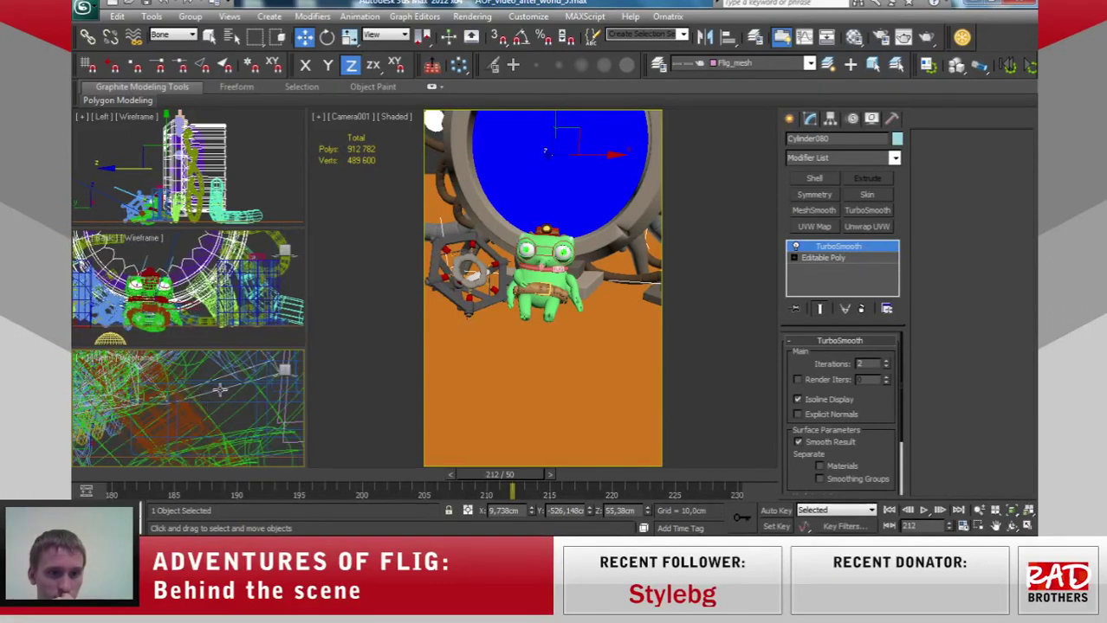
# Select the taz001 bone, scrub the animation to about frame 199, then switch to Chrome.
pyautogui.click(220, 390)
pyautogui.rightClick(219, 389)
pyautogui.moveTo(514, 474)
pyautogui.mouseDown()
pyautogui.moveTo(498, 473)
pyautogui.moveTo(536, 481)
pyautogui.mouseUp()
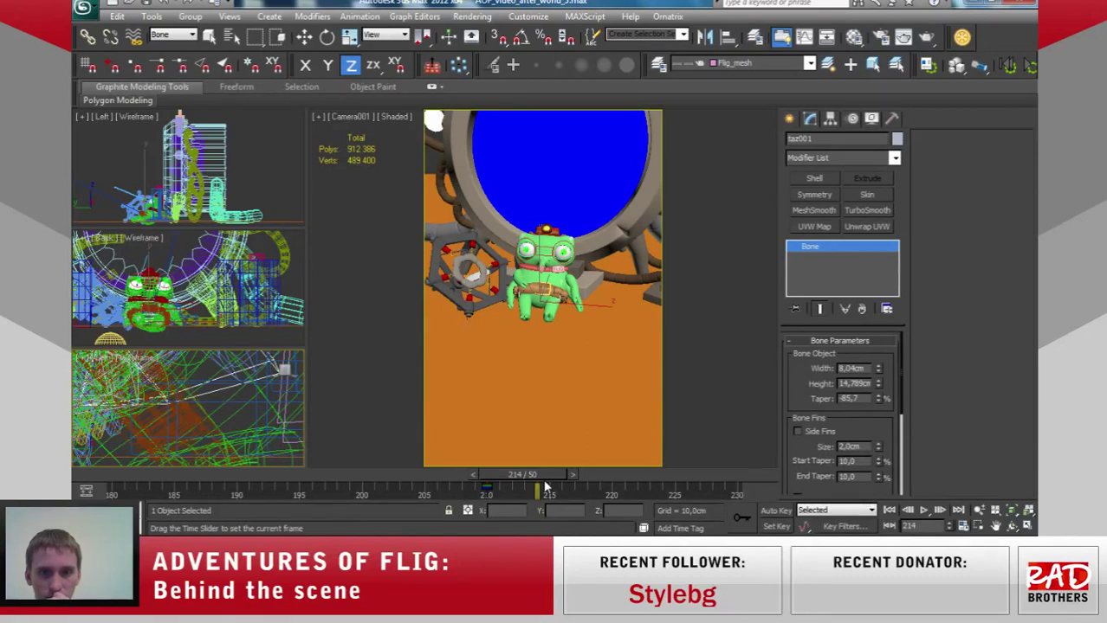
pyautogui.moveTo(543, 487)
pyautogui.mouseDown()
pyautogui.moveTo(172, 471)
pyautogui.moveTo(290, 475)
pyautogui.mouseUp()
pyautogui.press('w')
pyautogui.keyDown('alt'); pyautogui.moveTo(214, 394); pyautogui.dragTo(212, 435, button='middle'); pyautogui.keyUp('alt')
pyautogui.moveTo(249, 476)
pyautogui.mouseDown()
pyautogui.moveTo(353, 475)
pyautogui.moveTo(100, 474)
pyautogui.moveTo(472, 475)
pyautogui.moveTo(159, 490)
pyautogui.moveTo(327, 475)
pyautogui.mouseUp()
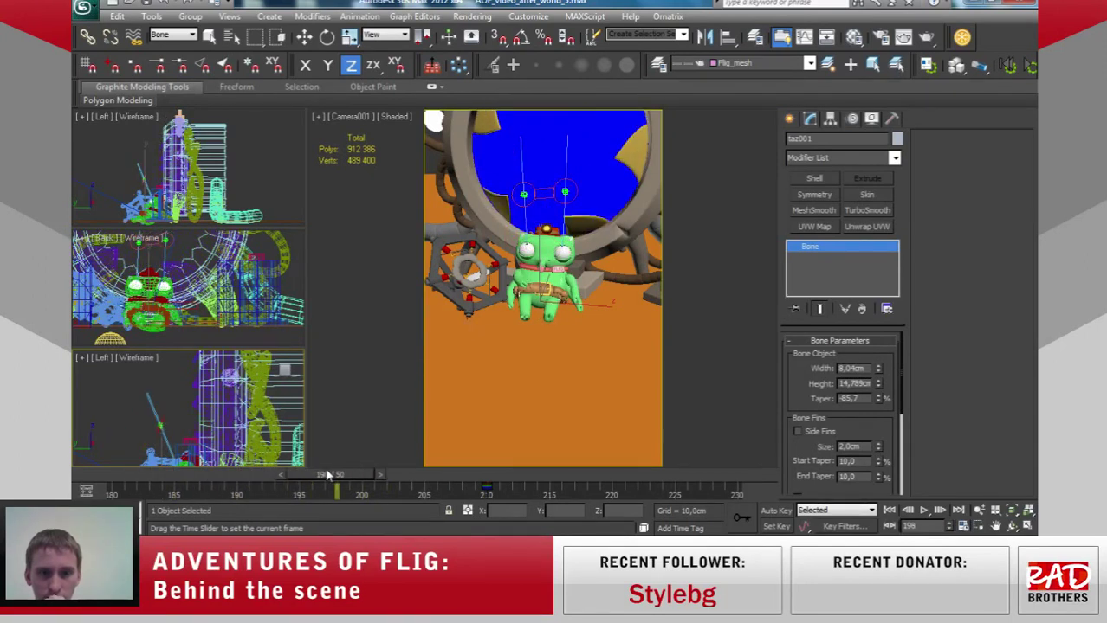
pyautogui.press('w')
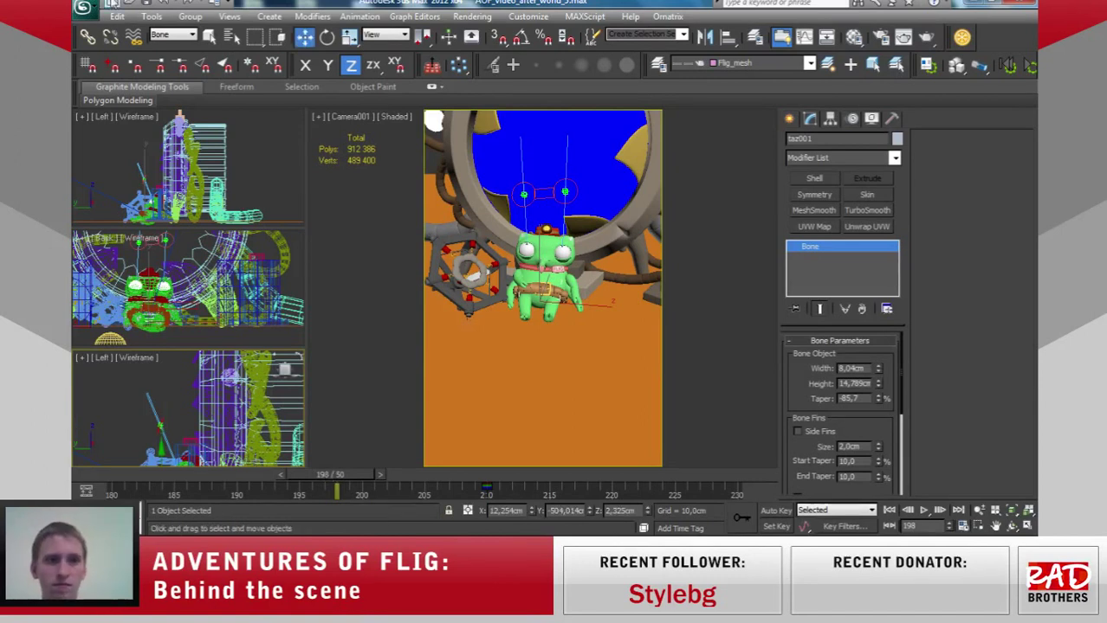
pyautogui.click(125, 6)
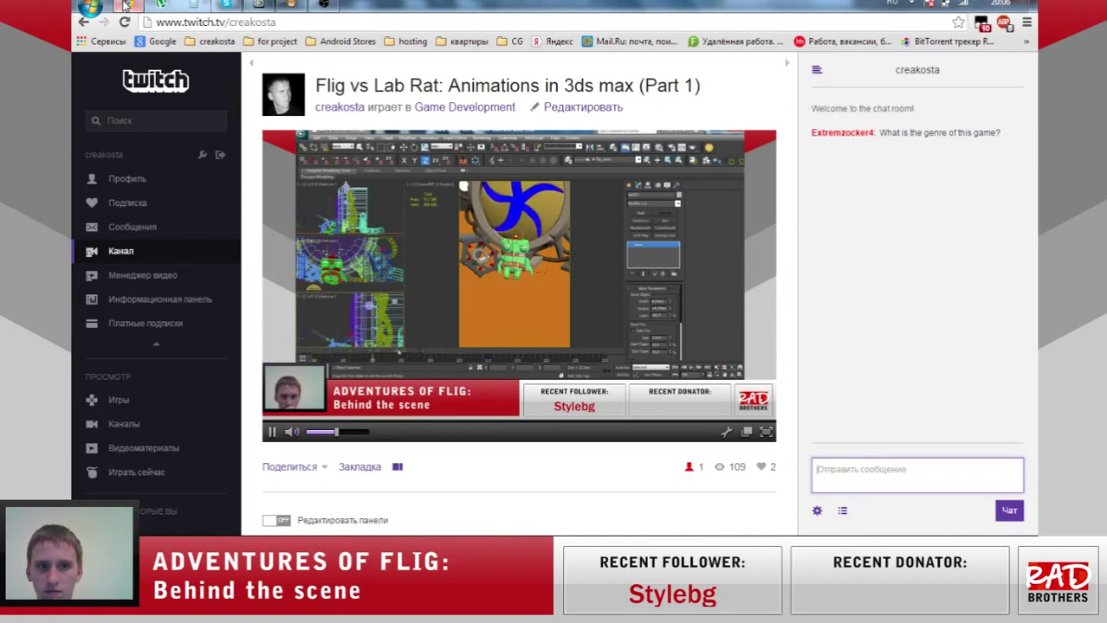
# Send the Twitch chat reply 'this is mobile game, 3 in 1 - runner, air hockey, maze', then minimize Chrome.
pyautogui.click(126, 6)
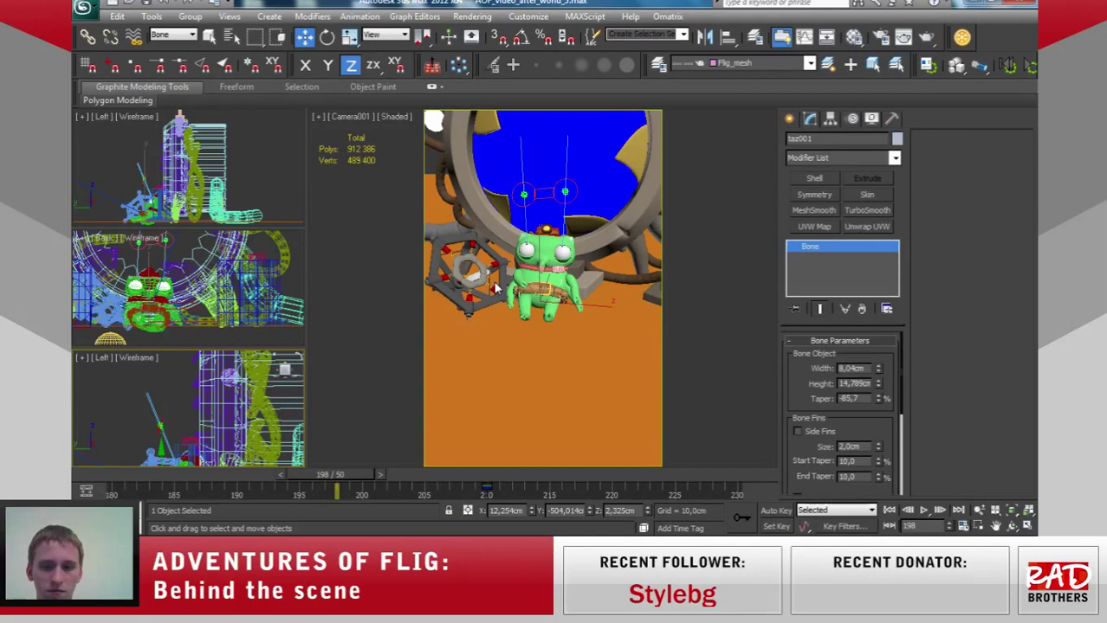
pyautogui.hotkey('alt', 'Tab')
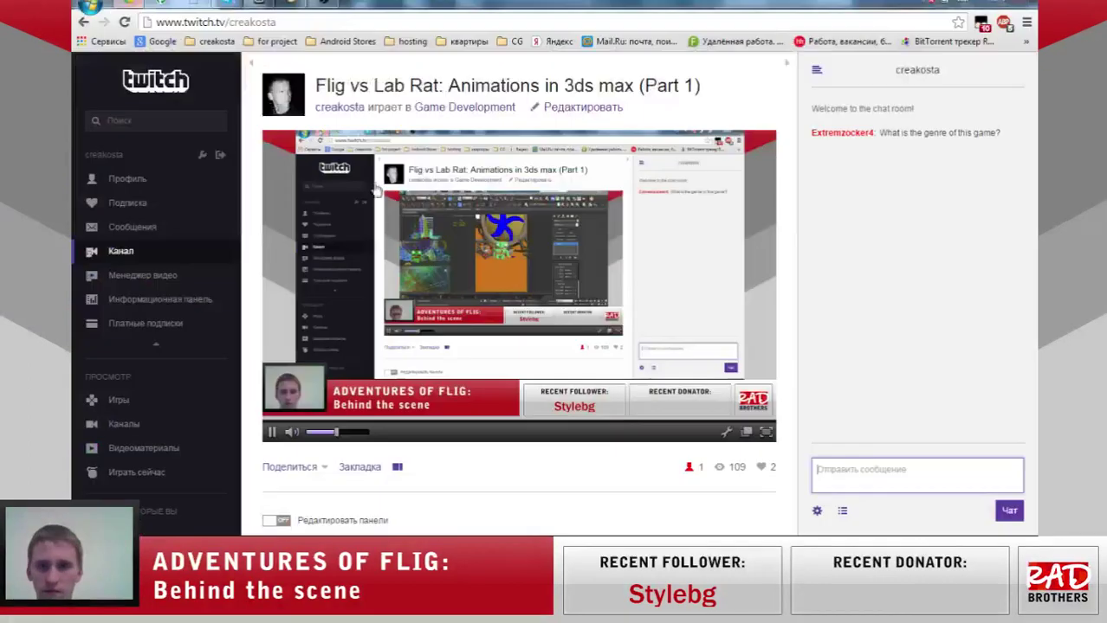
pyautogui.write('ep')
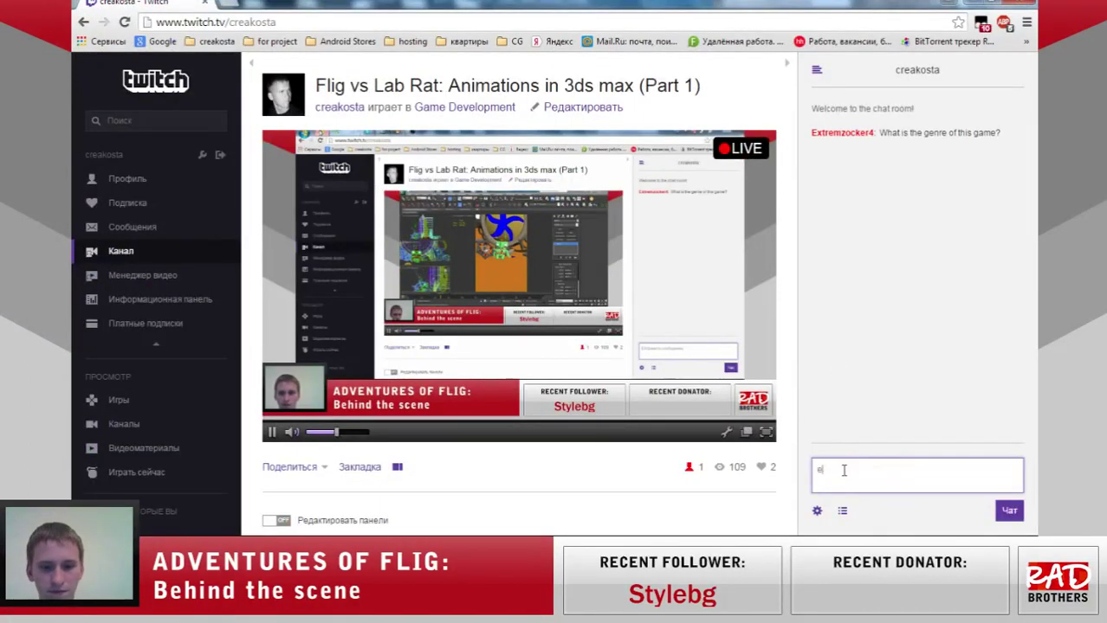
pyautogui.press('BackSpace')
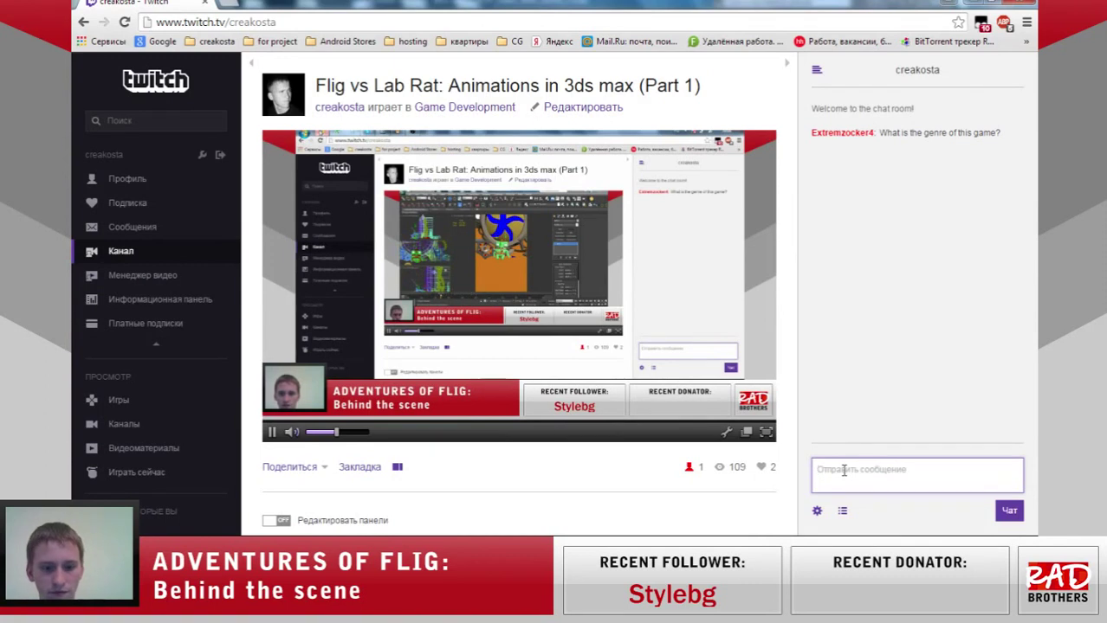
pyautogui.write('this')
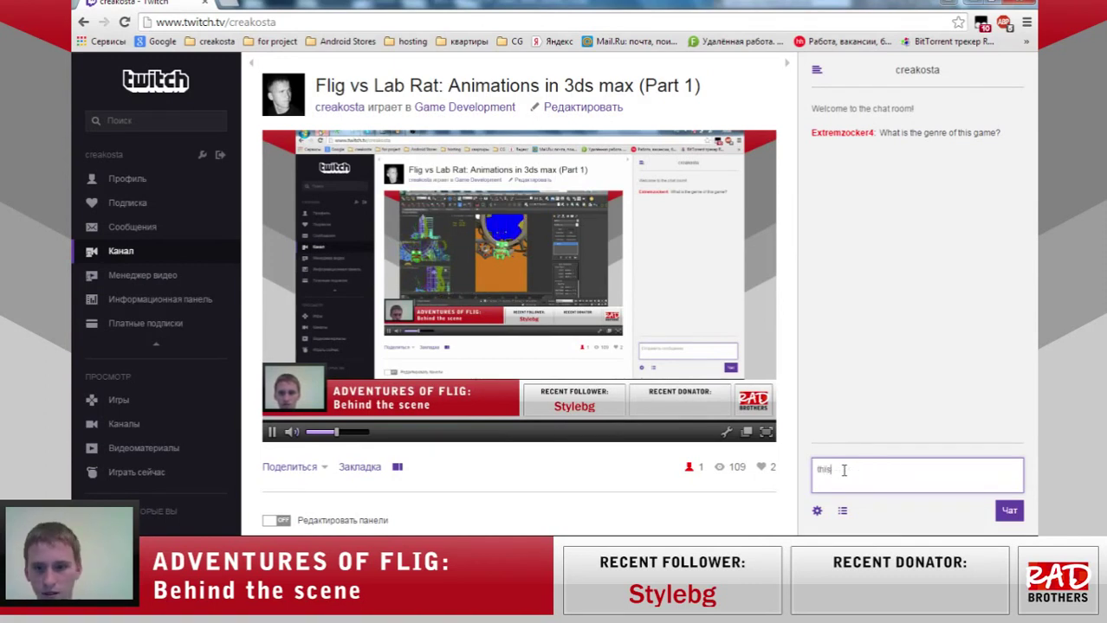
pyautogui.write(' is')
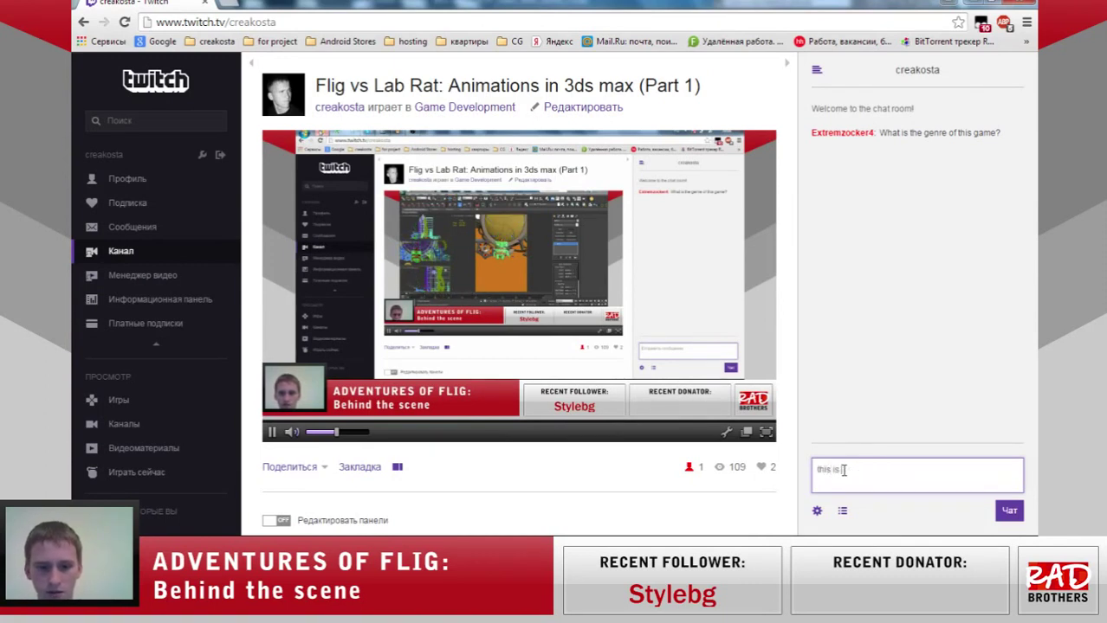
pyautogui.write(' mobile game?')
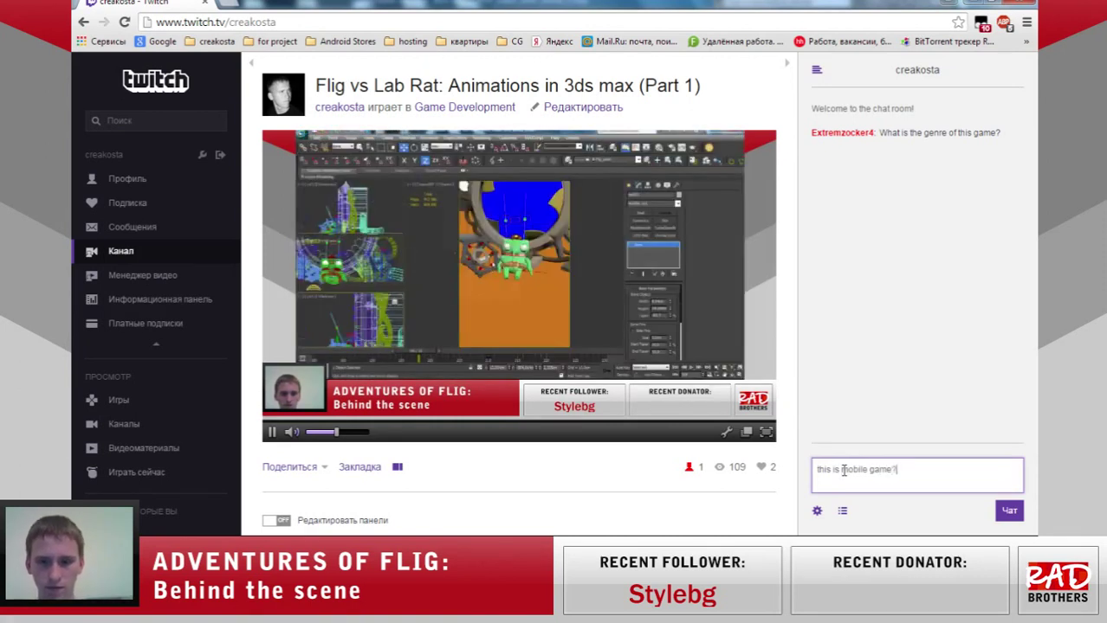
pyautogui.press('BackSpace')
pyautogui.write(', 3 in 1 -')
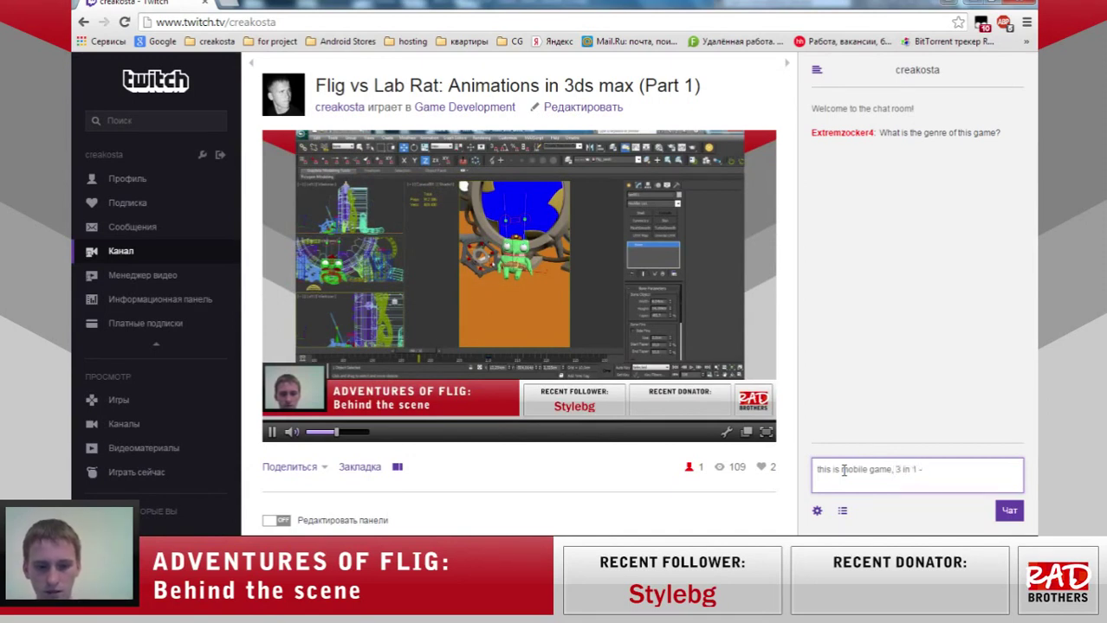
pyautogui.write('r, ')
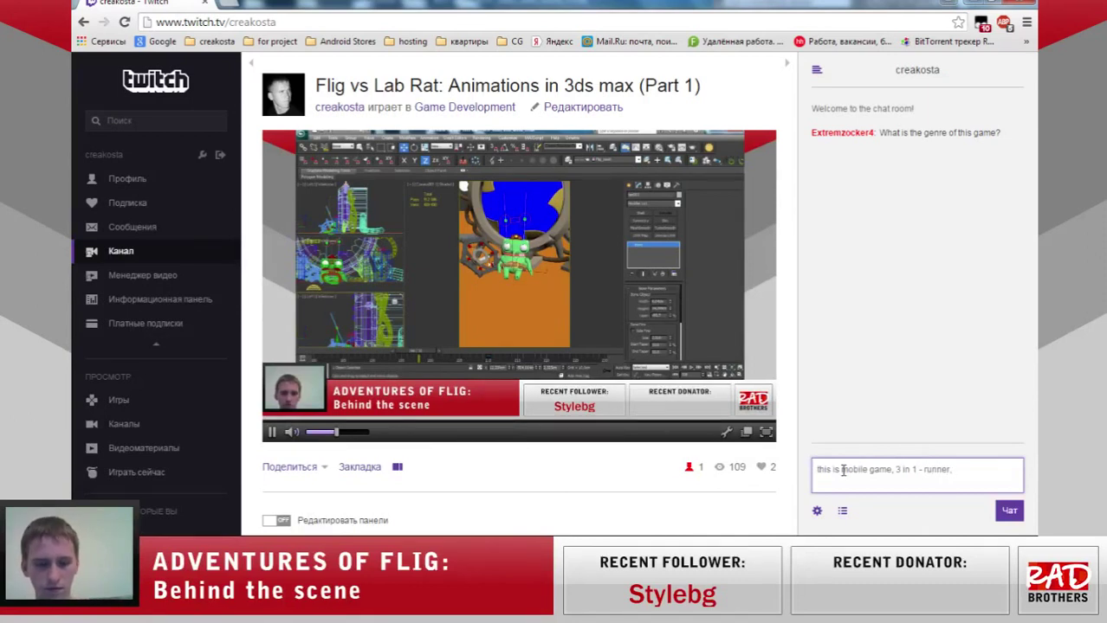
pyautogui.write('air hockey,')
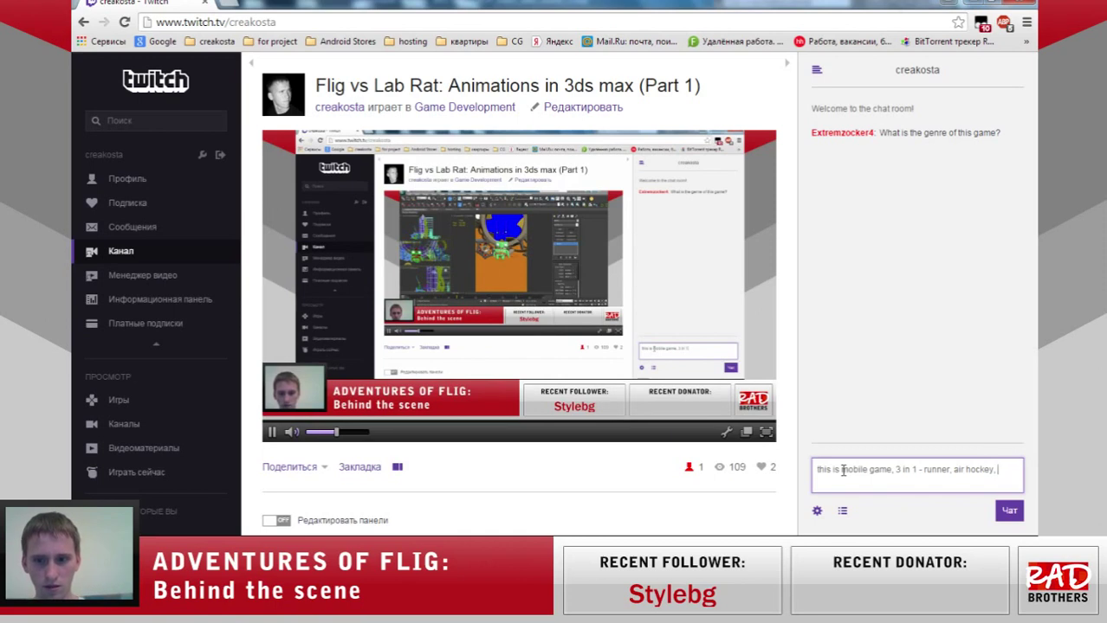
pyautogui.write('aze')
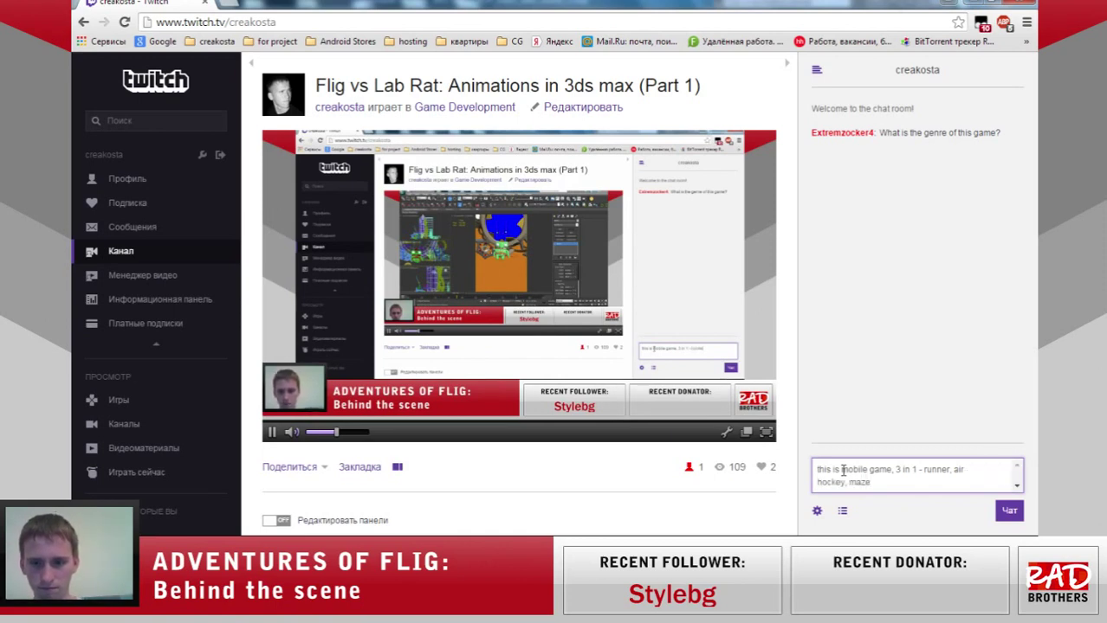
pyautogui.press('Return')
pyautogui.moveTo(520, 277)
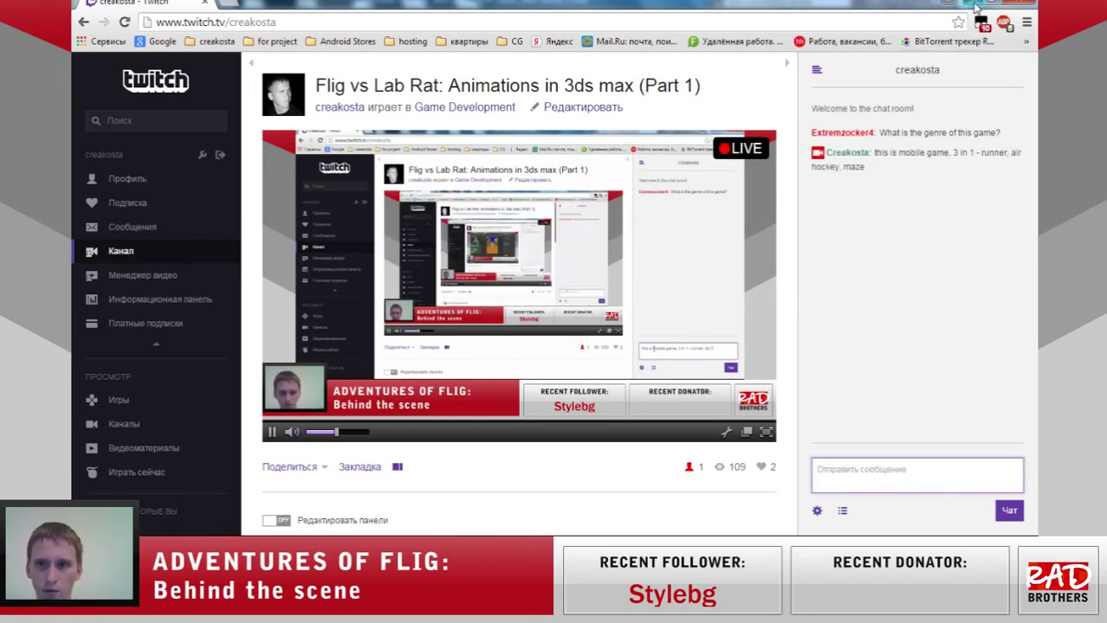
pyautogui.click(974, 5)
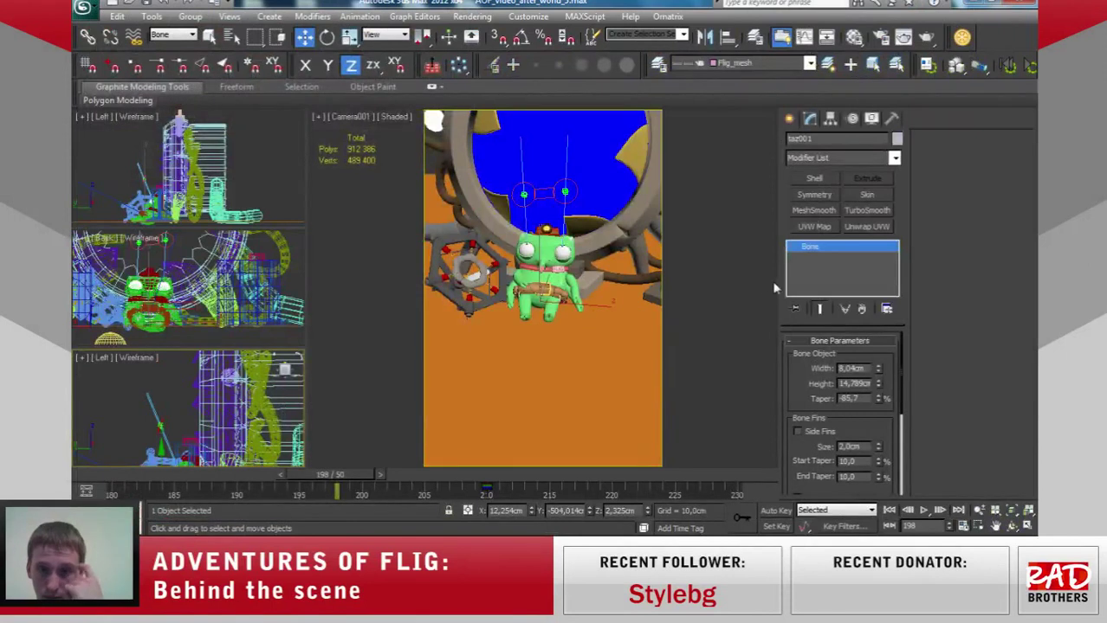
# Make the Camera001 view active, scrub to frame 230, and open the application menu.
pyautogui.rightClick(754, 288)
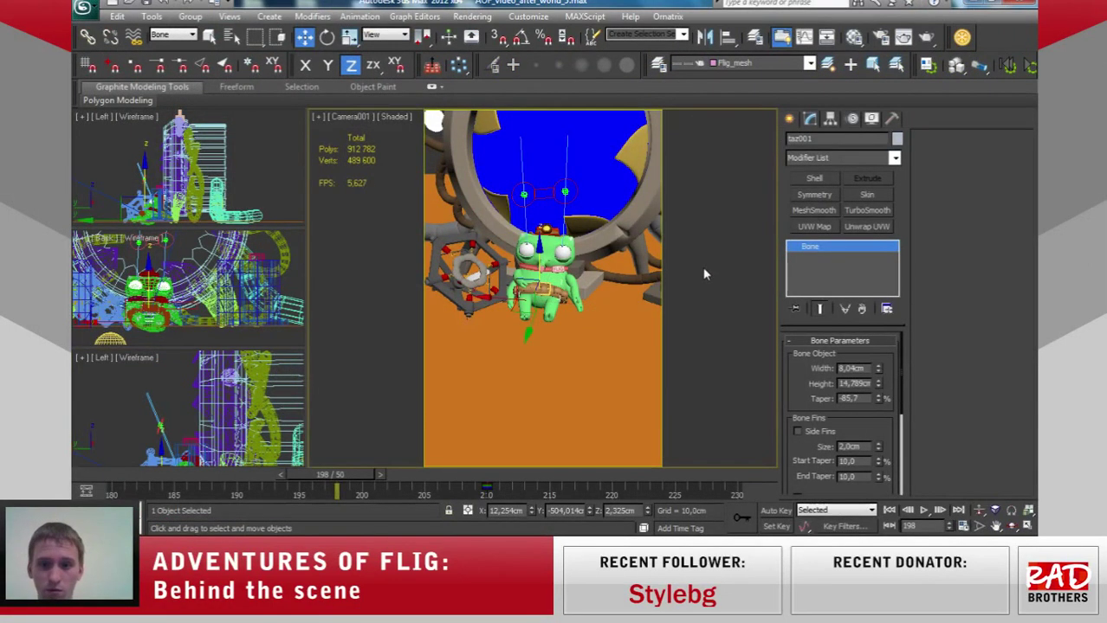
pyautogui.moveTo(349, 473)
pyautogui.mouseDown()
pyautogui.moveTo(256, 473)
pyautogui.moveTo(567, 474)
pyautogui.moveTo(143, 472)
pyautogui.moveTo(455, 470)
pyautogui.moveTo(585, 453)
pyautogui.moveTo(652, 453)
pyautogui.moveTo(718, 472)
pyautogui.moveTo(409, 478)
pyautogui.moveTo(367, 497)
pyautogui.moveTo(208, 480)
pyautogui.moveTo(122, 491)
pyautogui.moveTo(182, 478)
pyautogui.moveTo(538, 463)
pyautogui.moveTo(563, 475)
pyautogui.moveTo(715, 476)
pyautogui.mouseUp()
pyautogui.press('w')
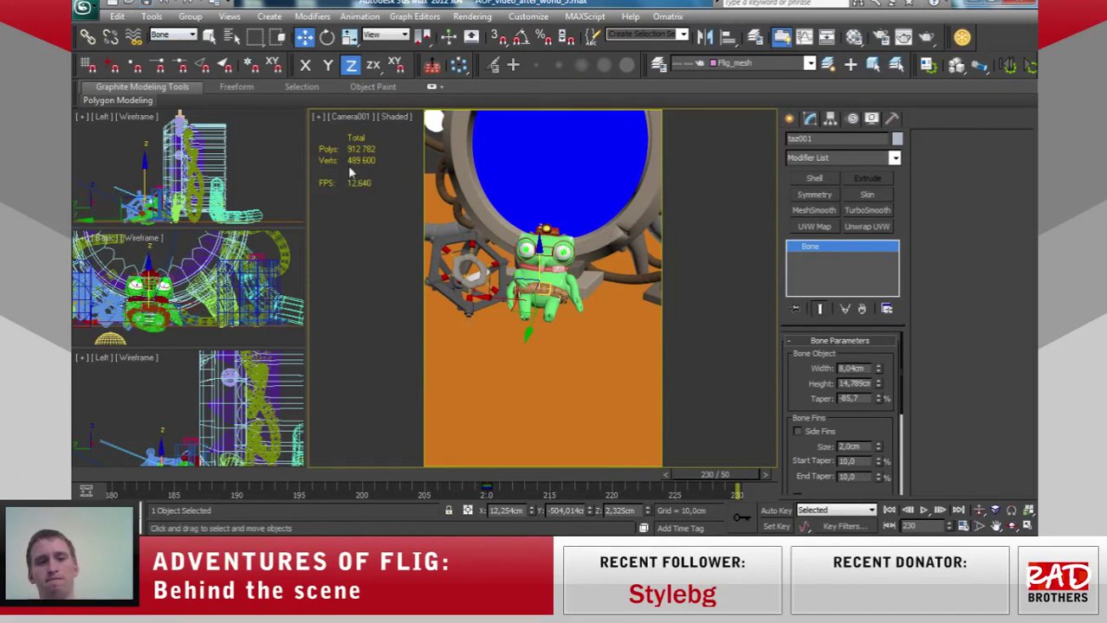
pyautogui.click(87, 10)
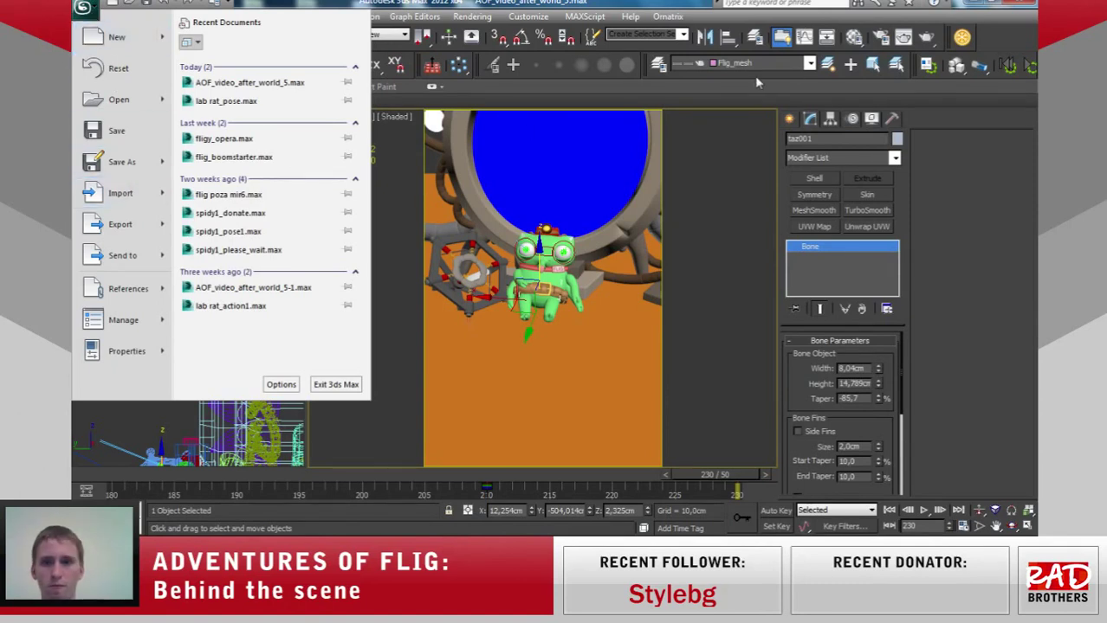
# Make 0 (default) the current layer and start a File > Merge.
pyautogui.click(809, 65)
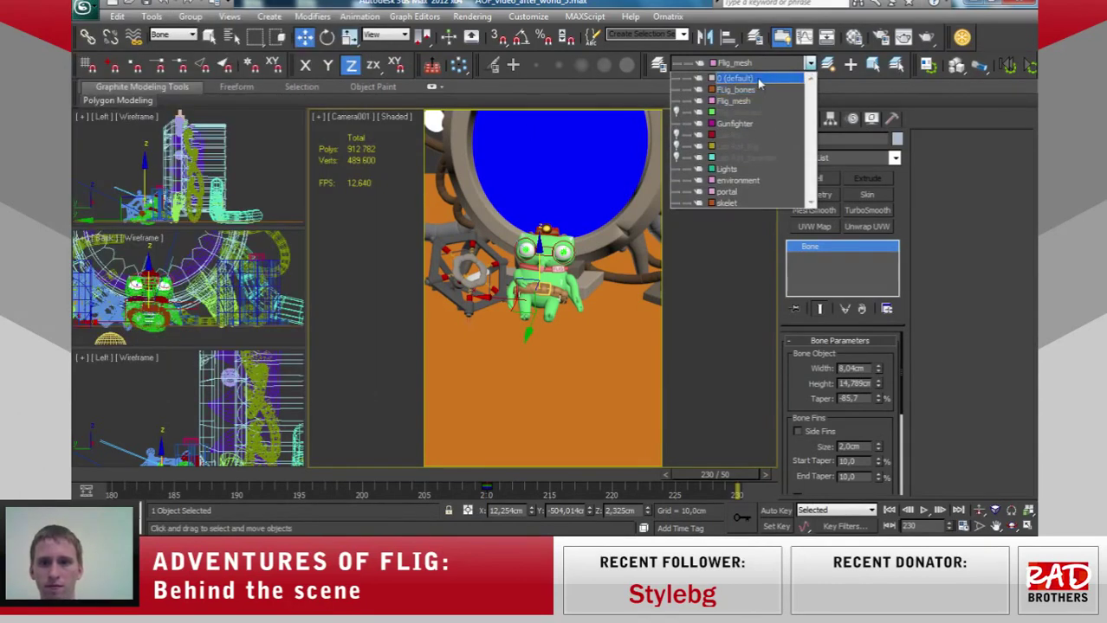
pyautogui.click(756, 79)
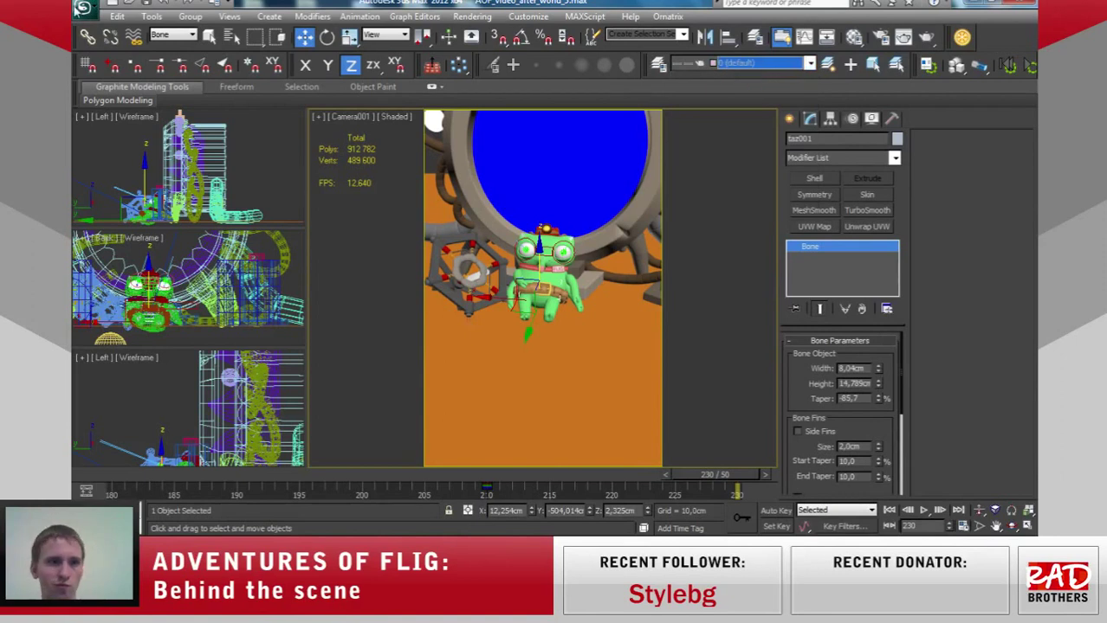
pyautogui.click(80, 9)
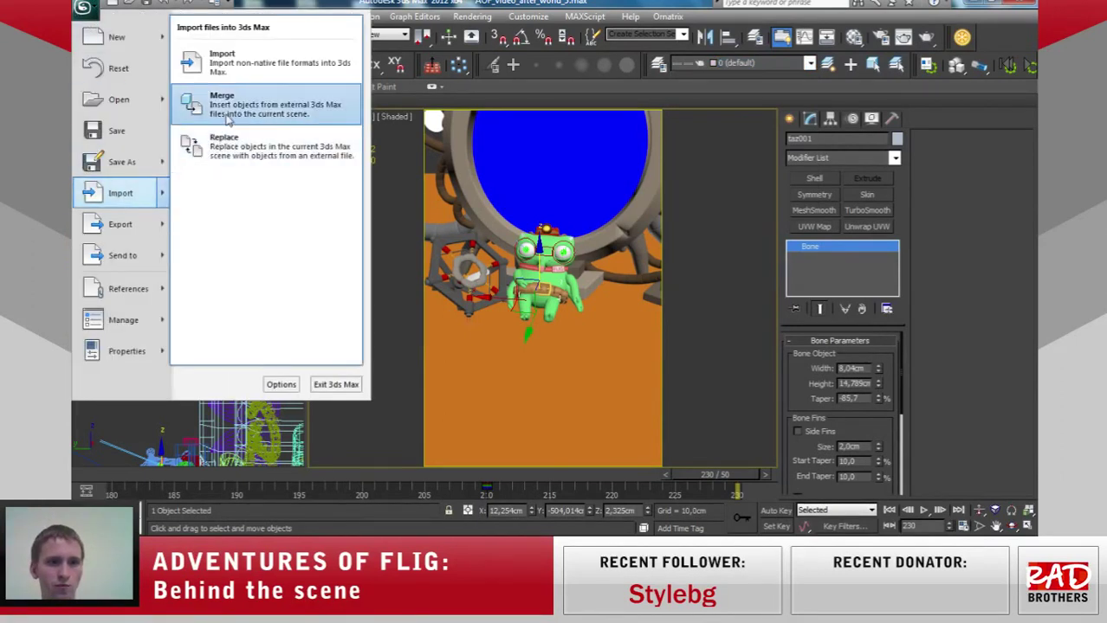
pyautogui.click(229, 119)
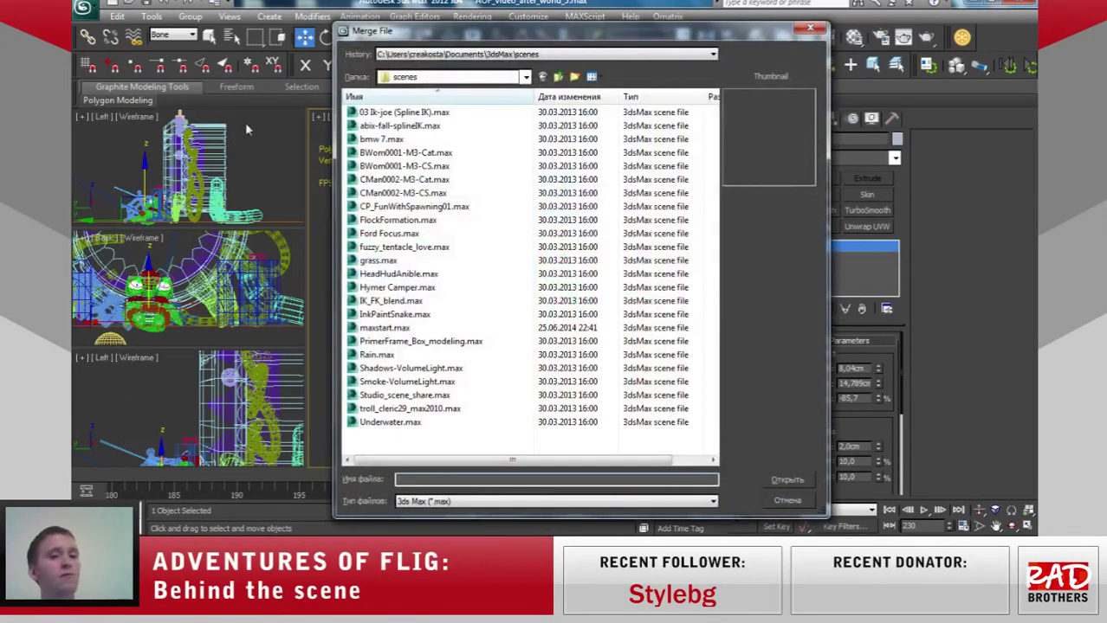
# Browse in the Merge file dialog to the Android project's 3D folder.
pyautogui.click(490, 54)
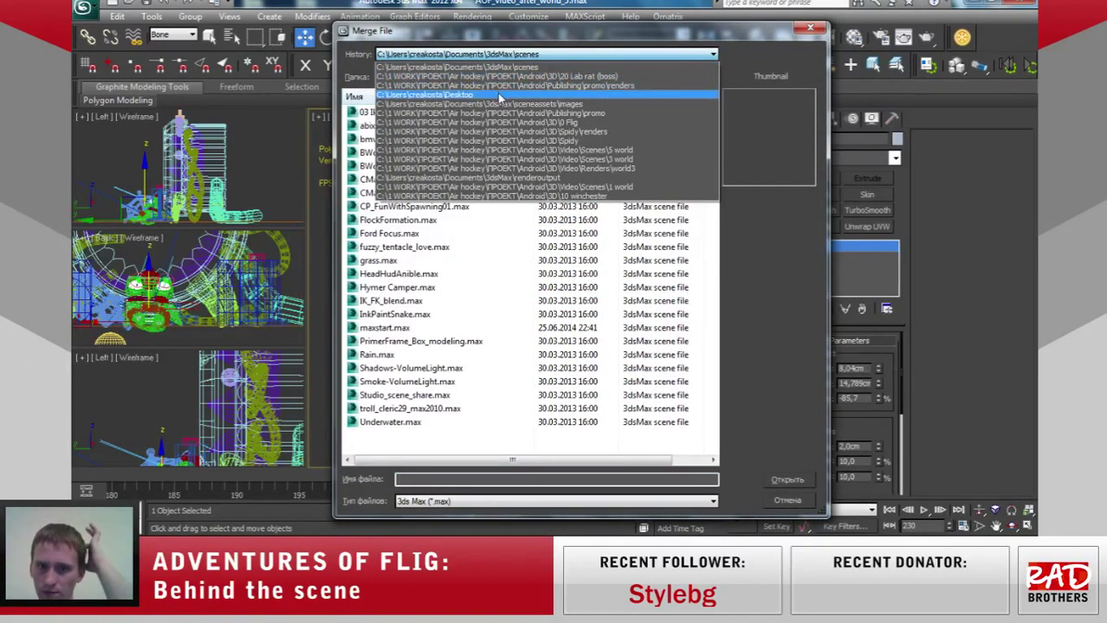
pyautogui.click(481, 76)
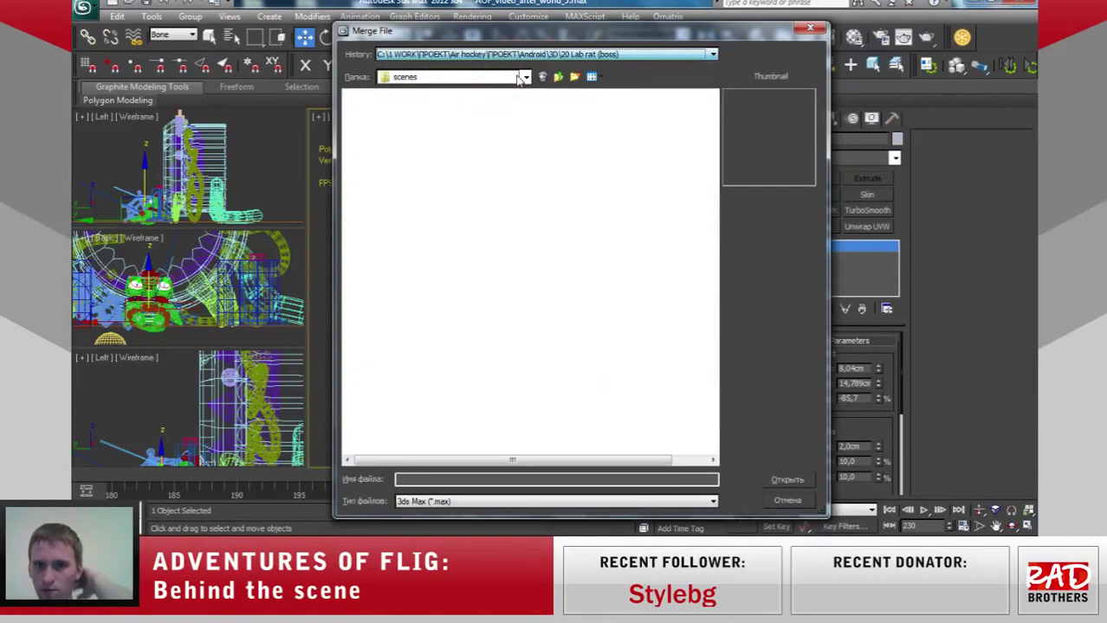
pyautogui.click(459, 80)
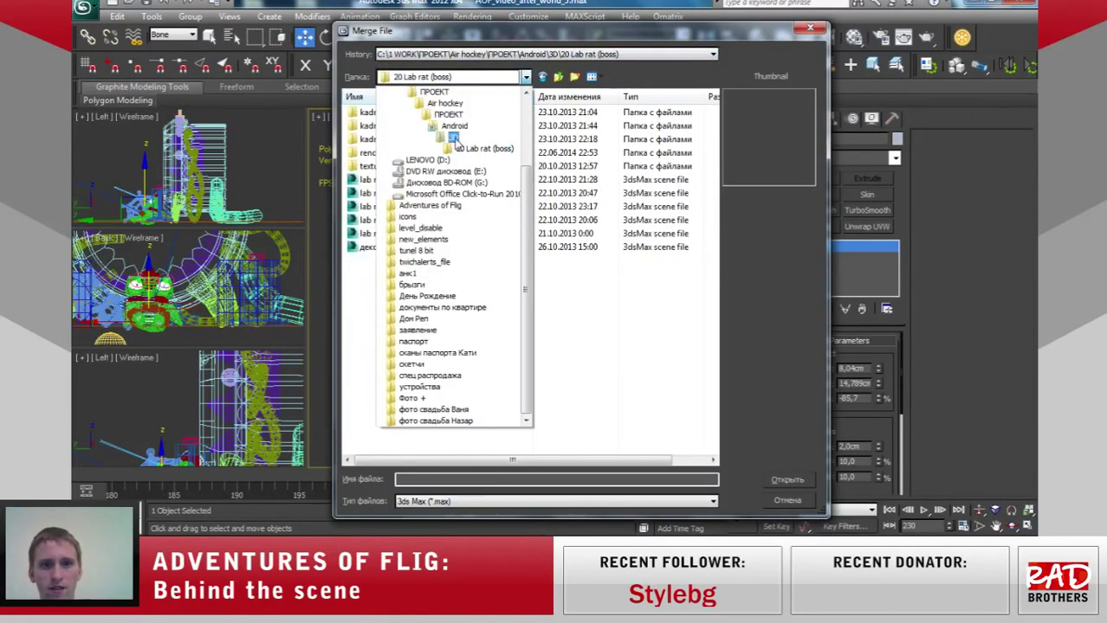
pyautogui.click(457, 144)
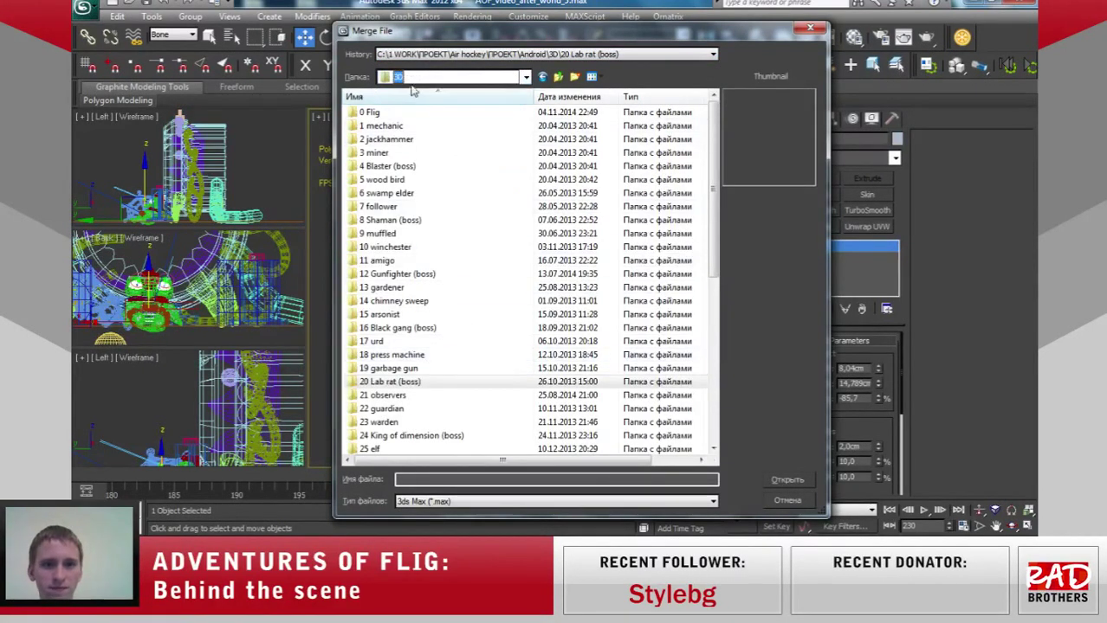
pyautogui.click(421, 80)
pyautogui.click(453, 126)
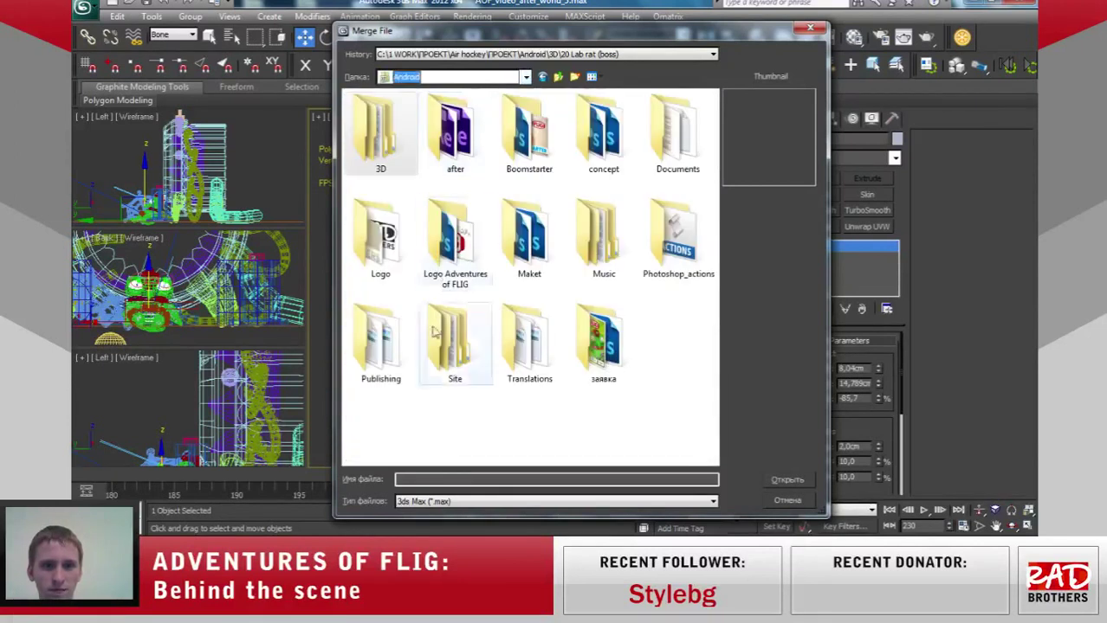
pyautogui.doubleClick(388, 160)
# Open AOF_video_after_world_1.max from Video\Scenes\1 world, dismiss Missing DLLs, and scroll the object list.
pyautogui.moveTo(717, 238)
pyautogui.mouseDown()
pyautogui.moveTo(716, 364)
pyautogui.moveTo(673, 438)
pyautogui.mouseUp()
pyautogui.doubleClick(434, 420)
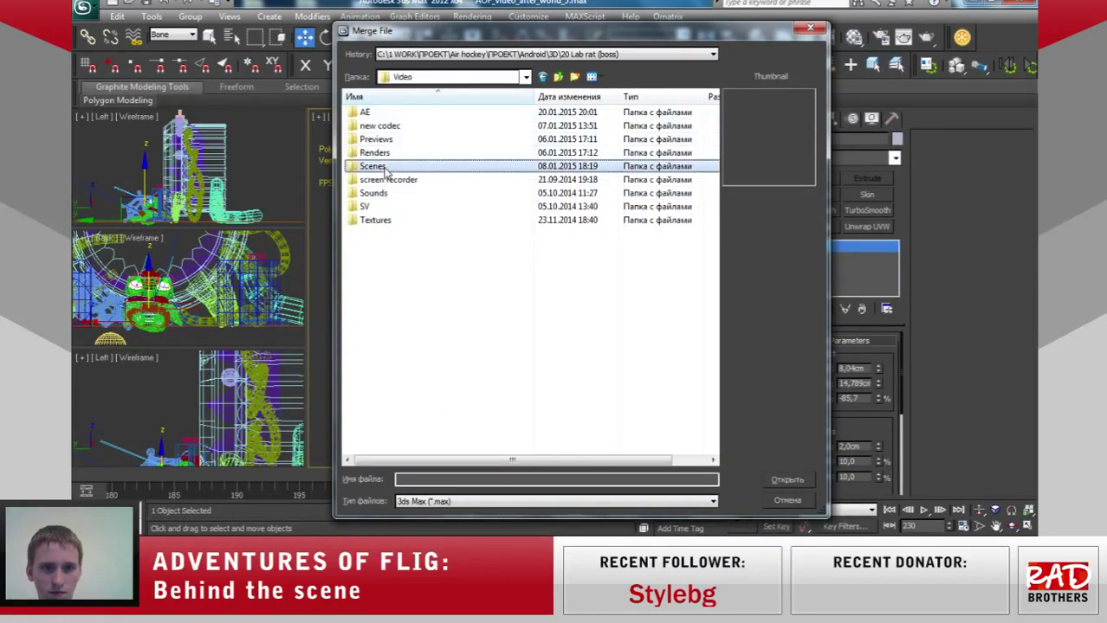
pyautogui.doubleClick(374, 166)
pyautogui.doubleClick(375, 113)
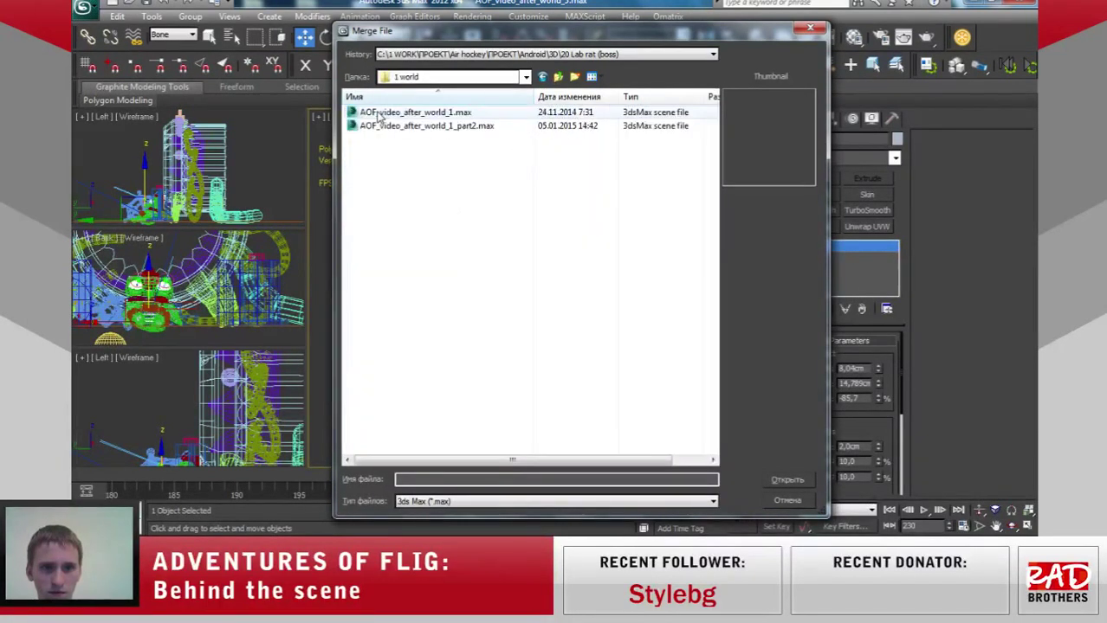
pyautogui.click(379, 113)
pyautogui.click(771, 479)
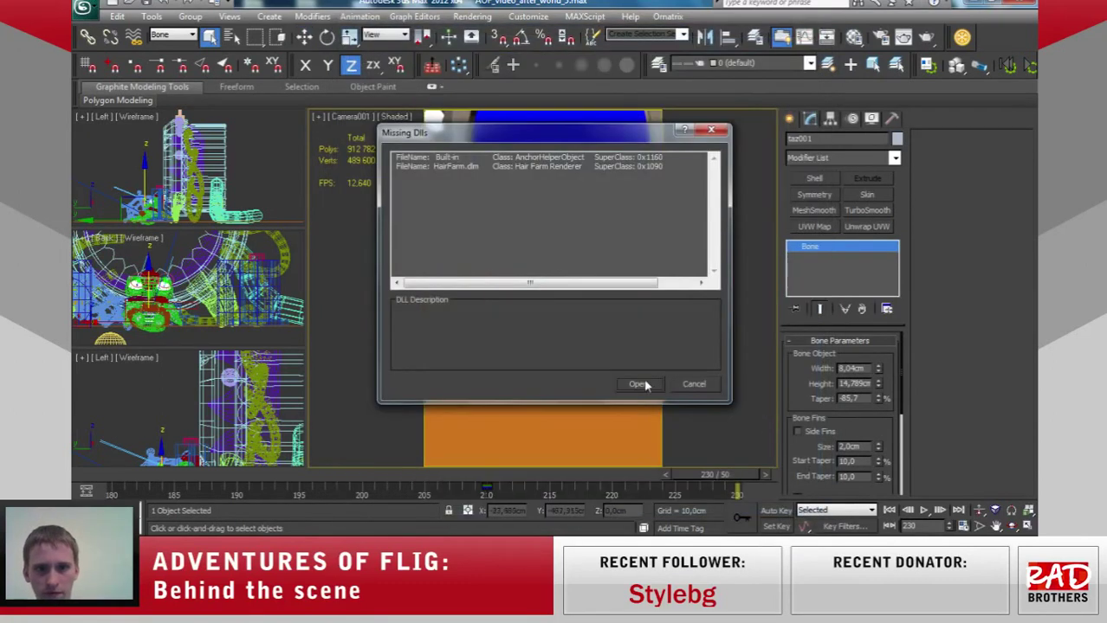
pyautogui.click(638, 384)
pyautogui.moveTo(570, 184); pyautogui.dragTo(570, 317)
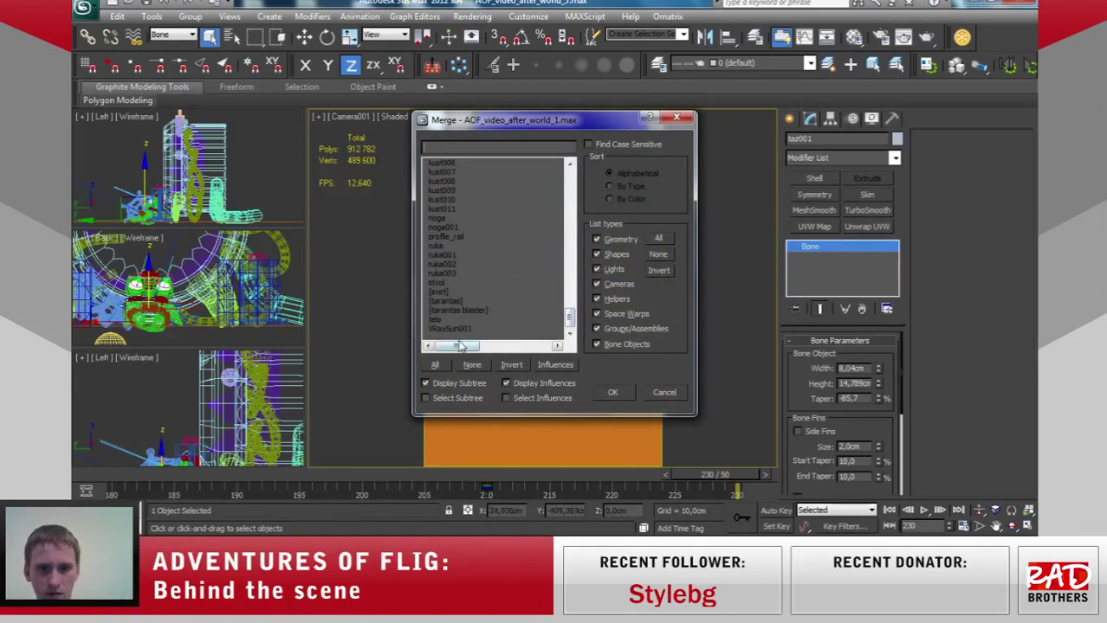
# Merge VRaySun001 from the object list into the Flig scene.
pyautogui.click(450, 328)
pyautogui.doubleClick(451, 329)
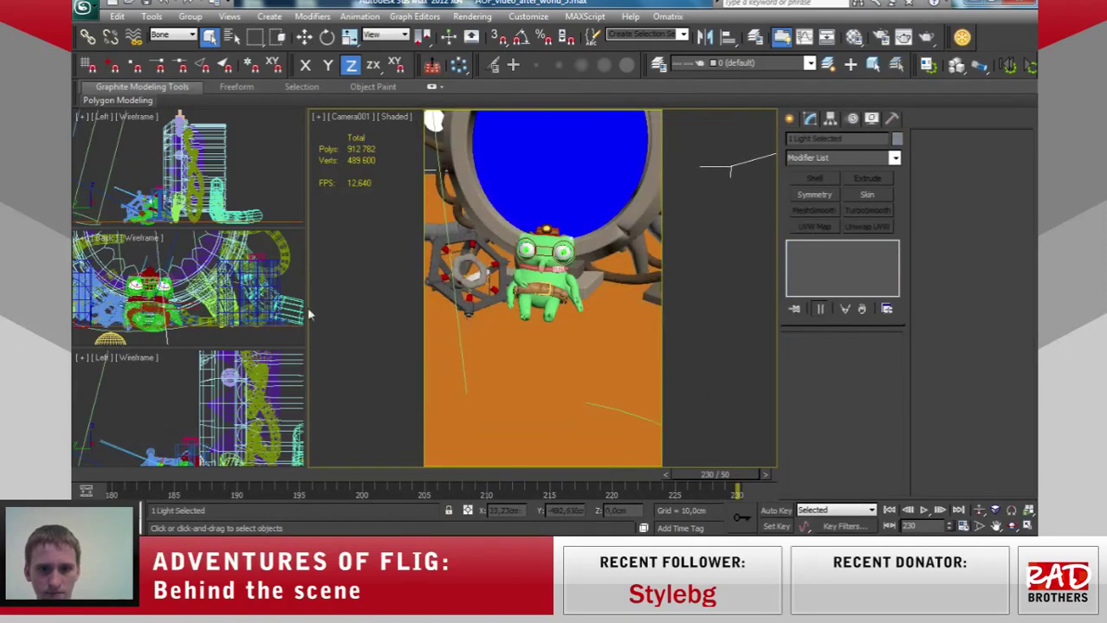
pyautogui.scroll(-2, 217, 396)
pyautogui.scroll(-3, 217, 396)
pyautogui.scroll(-3, 217, 396)
pyautogui.scroll(2, 217, 386)
pyautogui.scroll(2, 224, 374)
pyautogui.scroll(3, 223, 407)
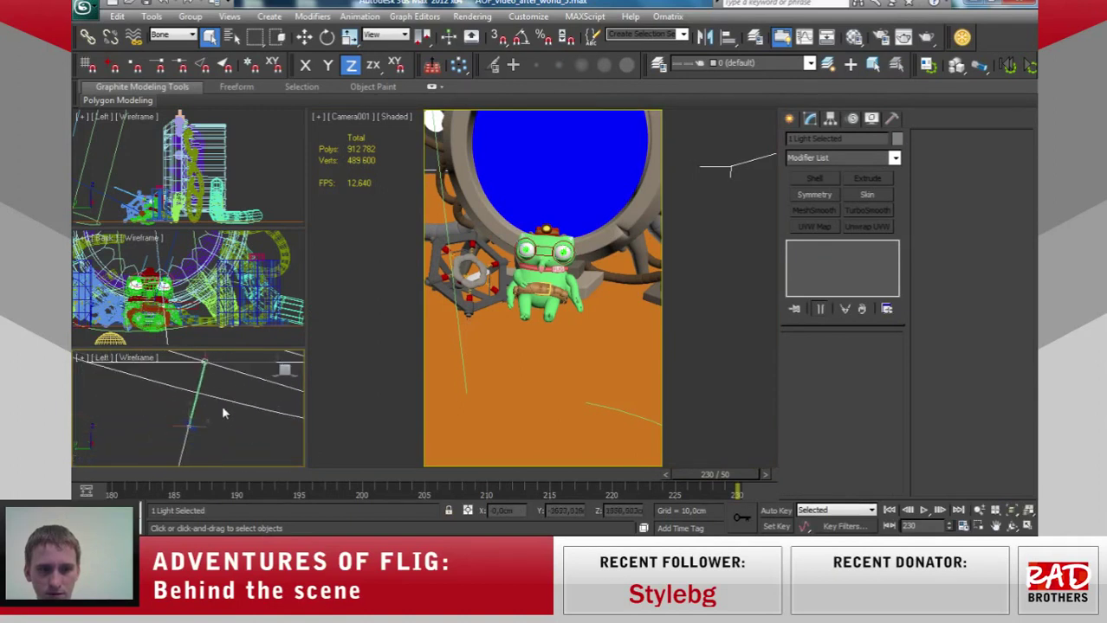
pyautogui.scroll(-2, 219, 419)
# Set the selection filter to All, select VRaySun001 and move it left in the Left viewport.
pyautogui.press('w')
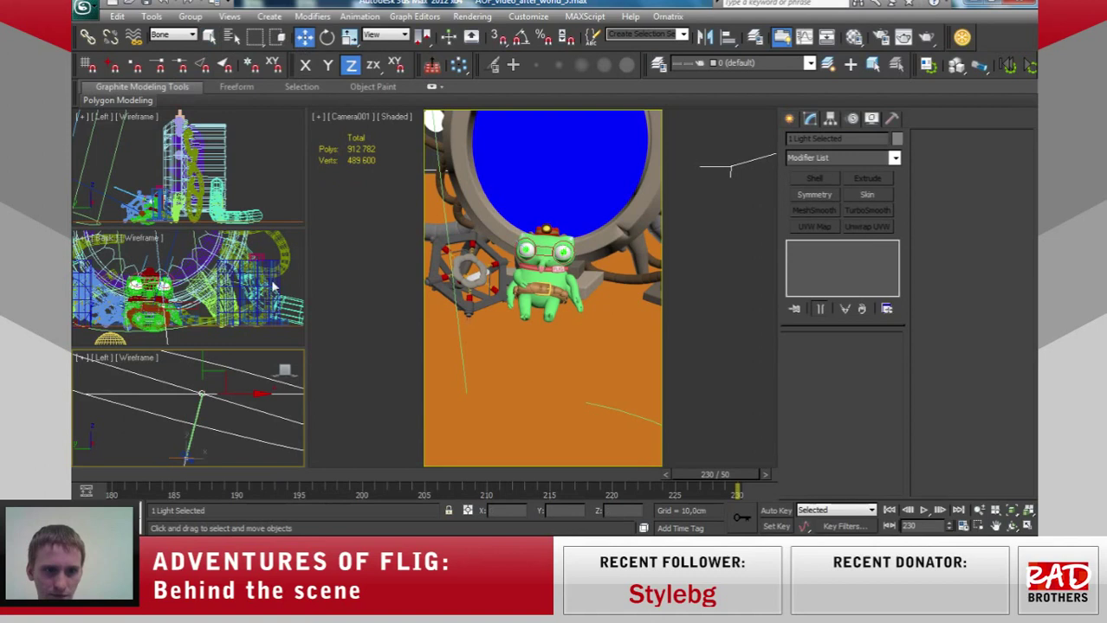
pyautogui.moveTo(237, 394); pyautogui.dragTo(227, 394)
pyautogui.hotkey('ctrl', 'z')
pyautogui.hotkey('ctrl', 'z')
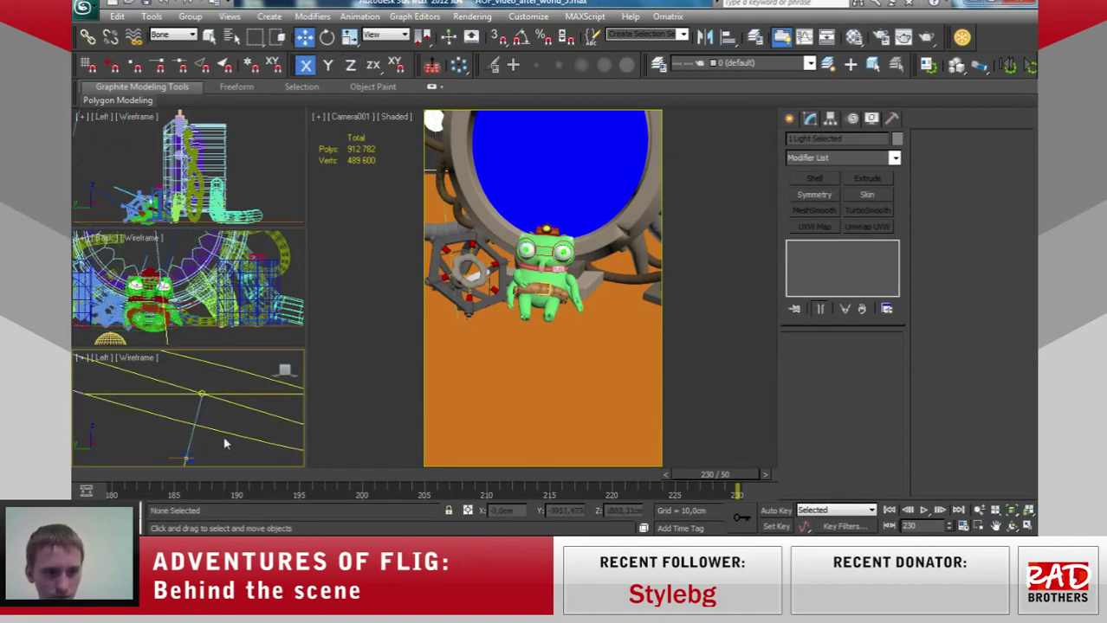
pyautogui.click(172, 34)
pyautogui.click(172, 35)
pyautogui.click(172, 35)
pyautogui.click(169, 49)
pyautogui.click(200, 391)
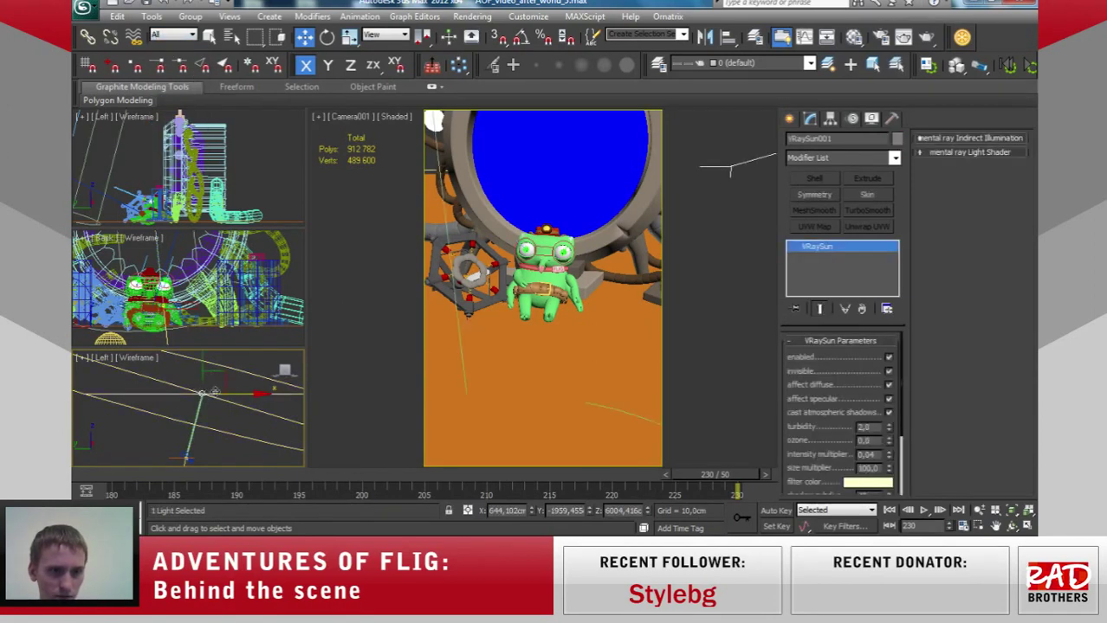
pyautogui.moveTo(244, 394); pyautogui.dragTo(220, 395)
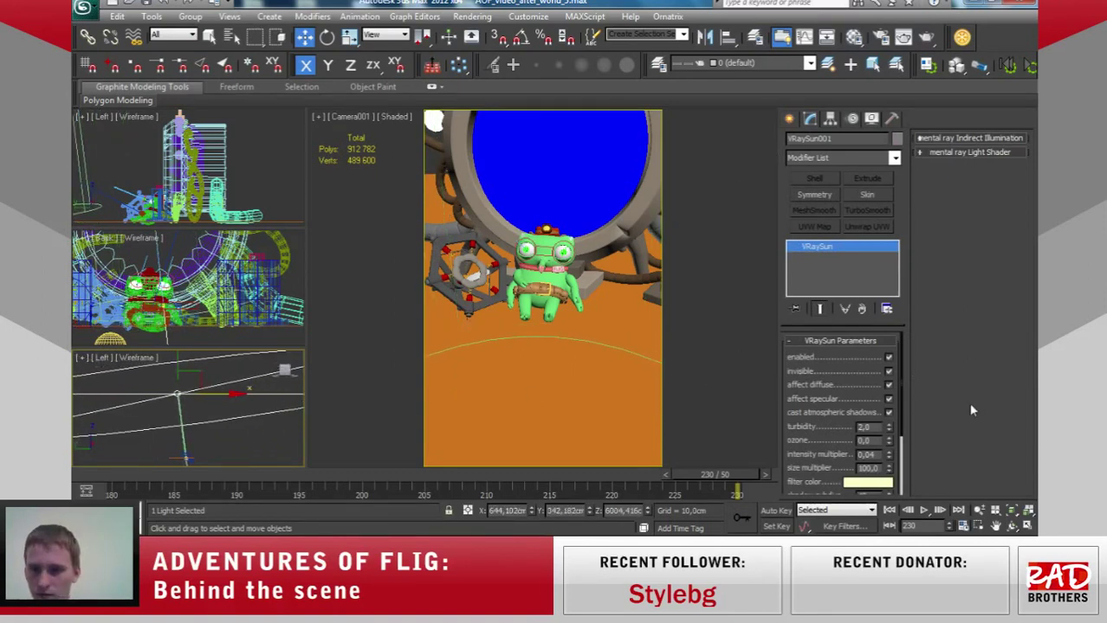
# Make the camera view active and start a V-Ray production test render.
pyautogui.moveTo(899, 404); pyautogui.dragTo(905, 470)
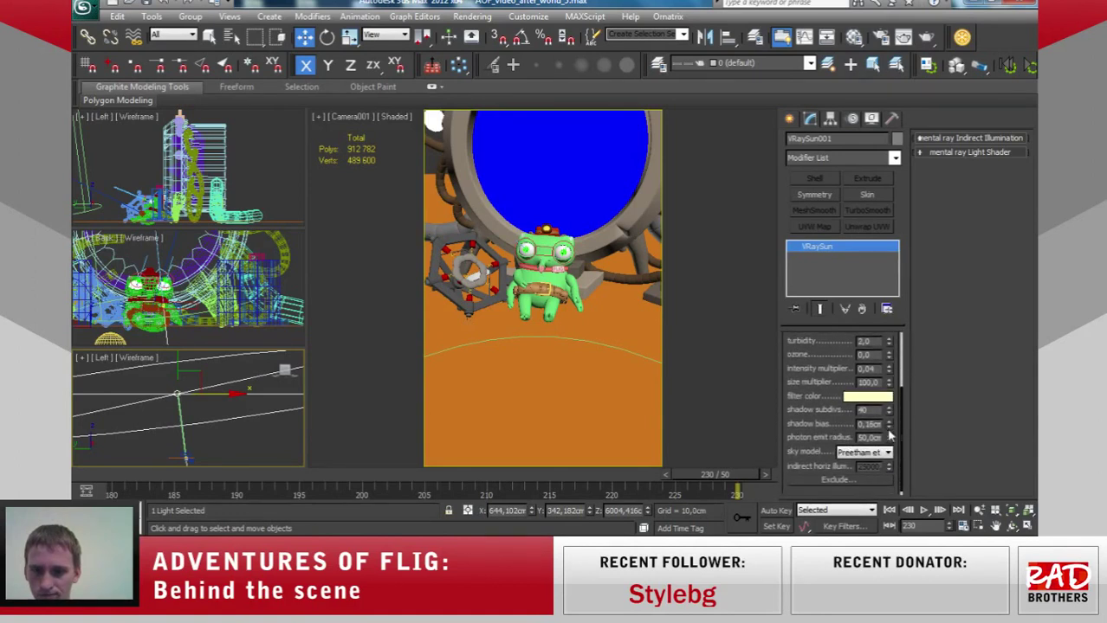
pyautogui.rightClick(718, 364)
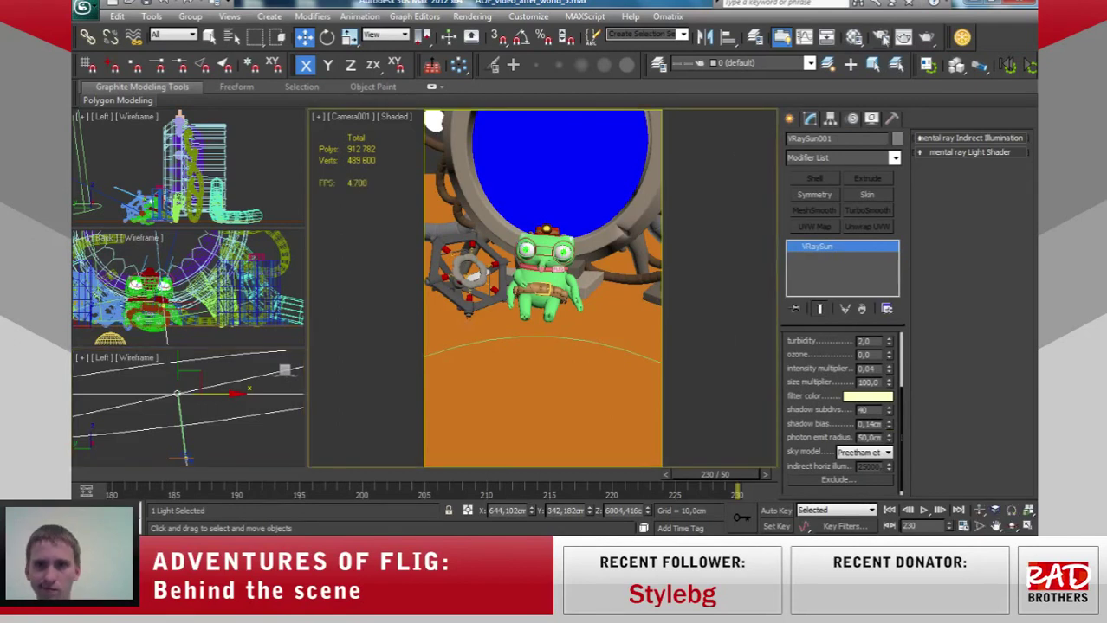
pyautogui.click(913, 43)
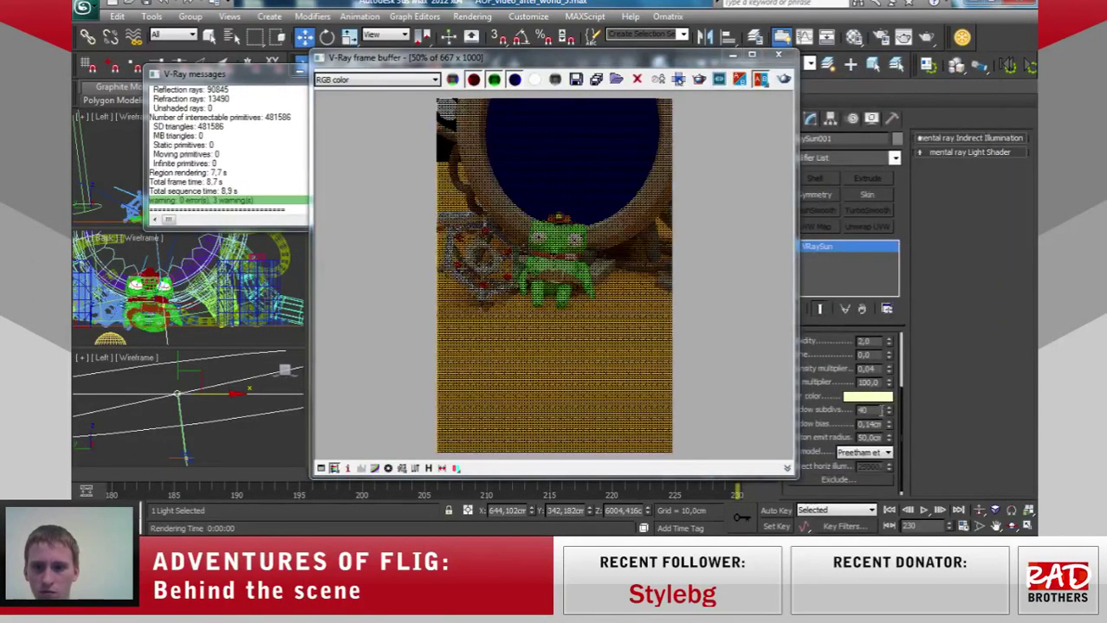
# Tweak the sun's shadow subdivs, set shadow bias to 0,07cm, re-render, and close the frame buffer.
pyautogui.moveTo(890, 418); pyautogui.dragTo(890, 421)
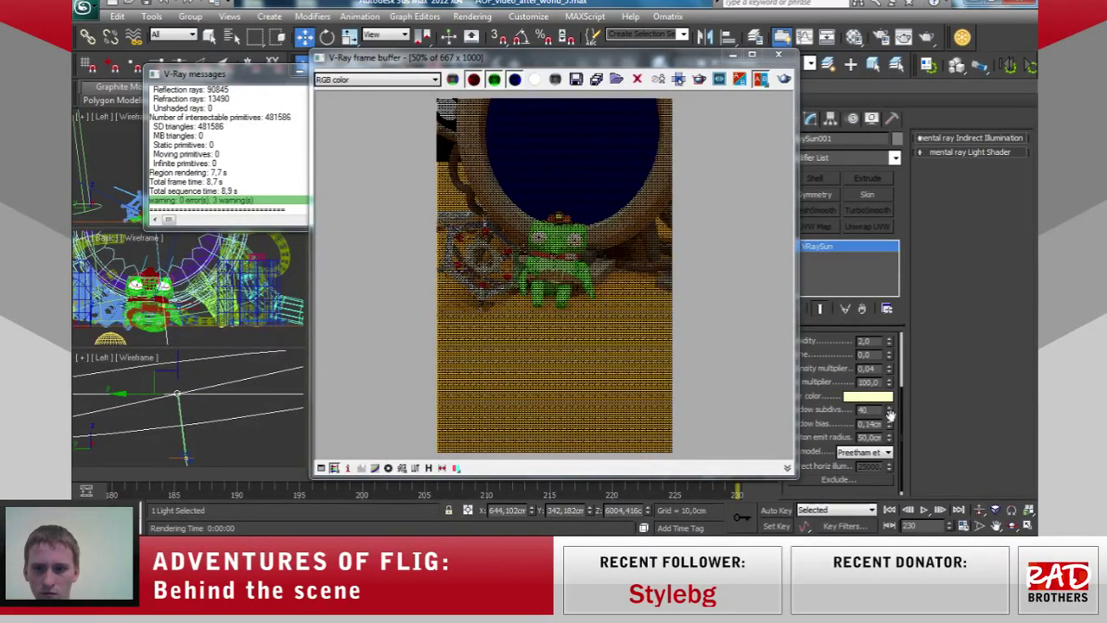
pyautogui.moveTo(889, 431); pyautogui.dragTo(889, 428)
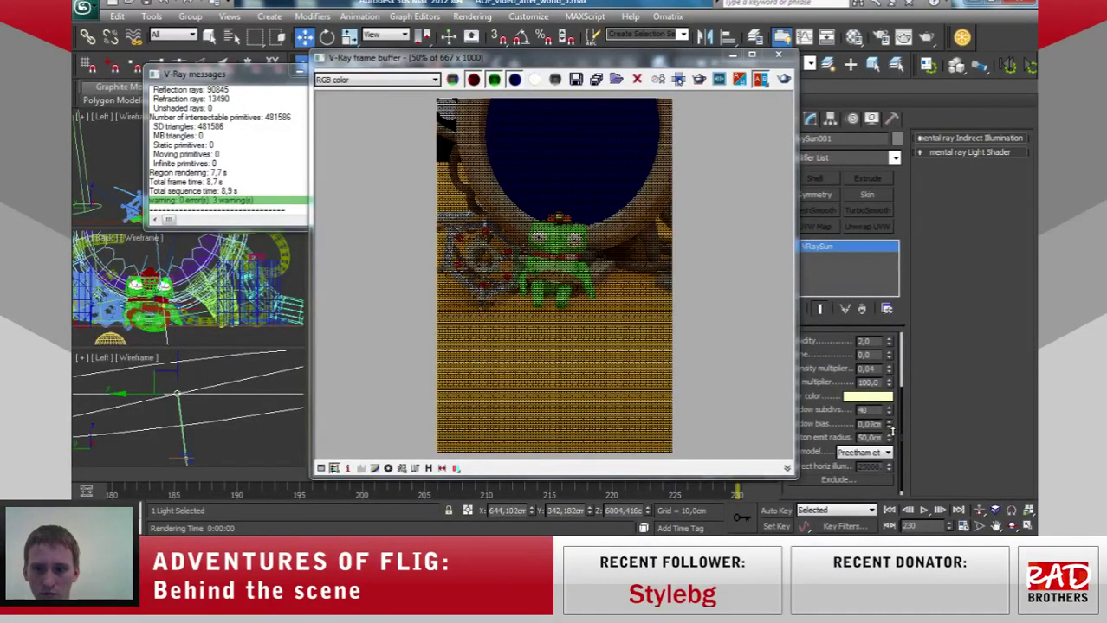
pyautogui.click(926, 39)
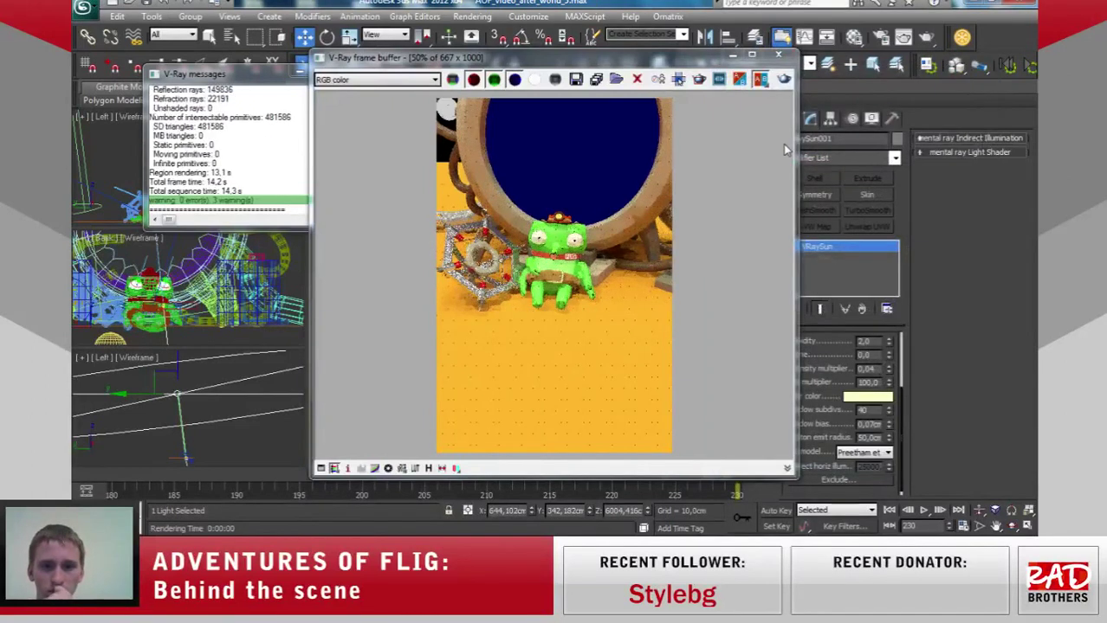
pyautogui.click(779, 57)
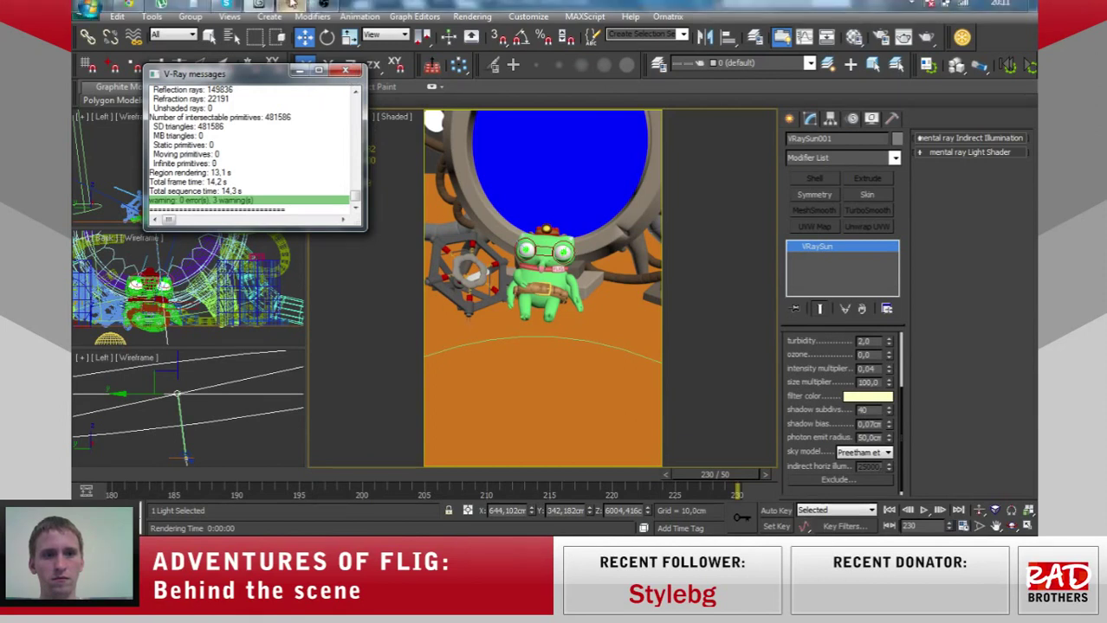
# Bring the Twitch stream page in Chrome to the front from the taskbar.
pyautogui.click(129, 4)
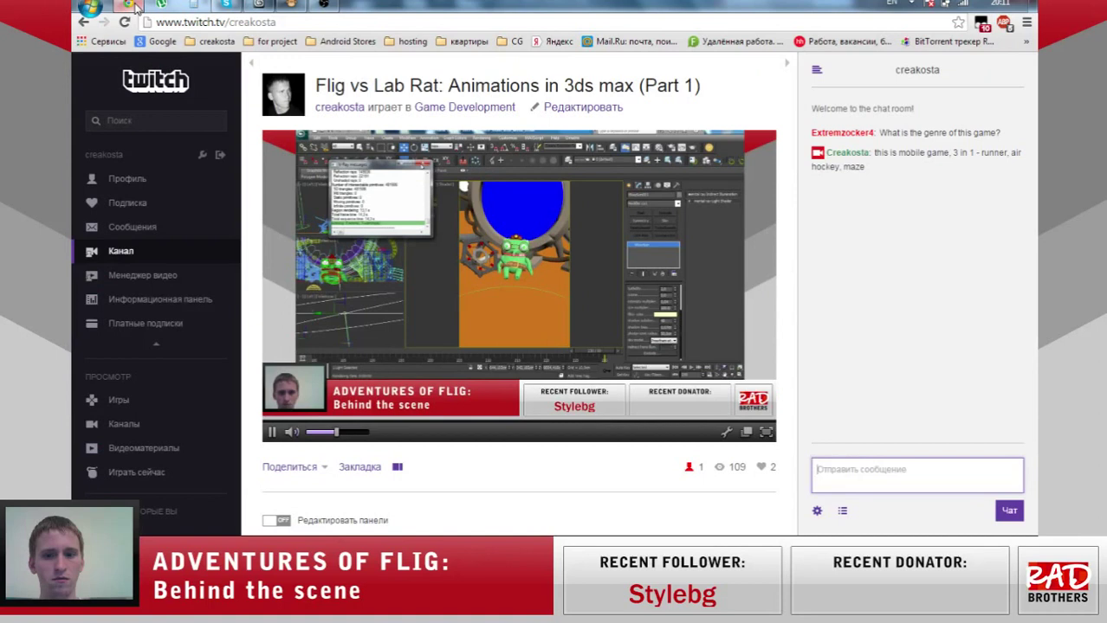
# Go back from Chrome to the 3ds Max Flig scene via the taskbar.
pyautogui.click(130, 5)
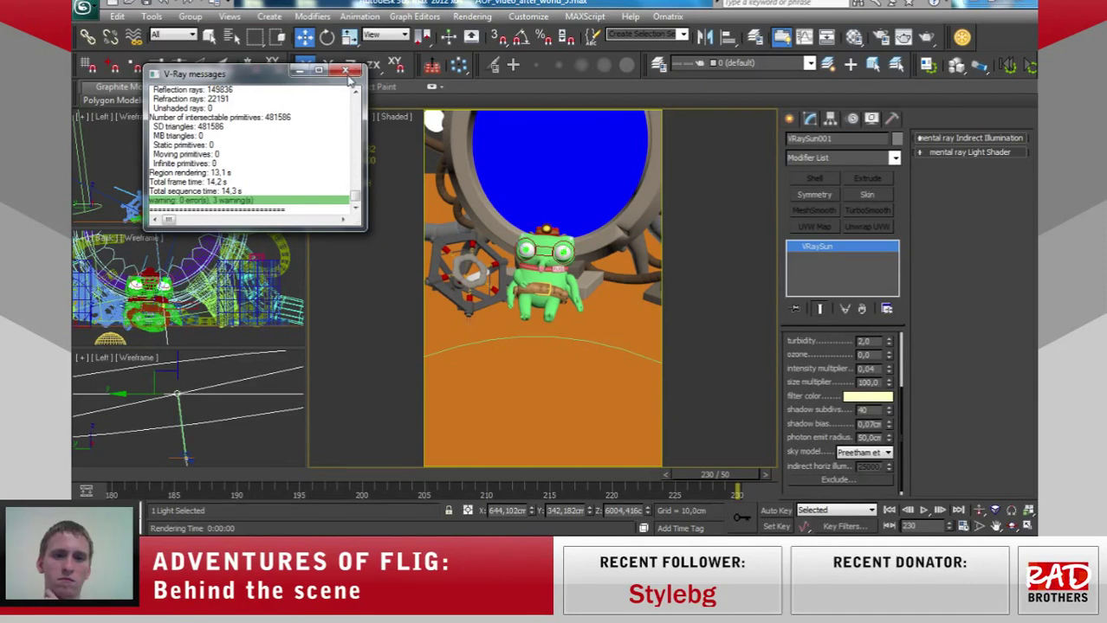
pyautogui.rightClick(686, 4)
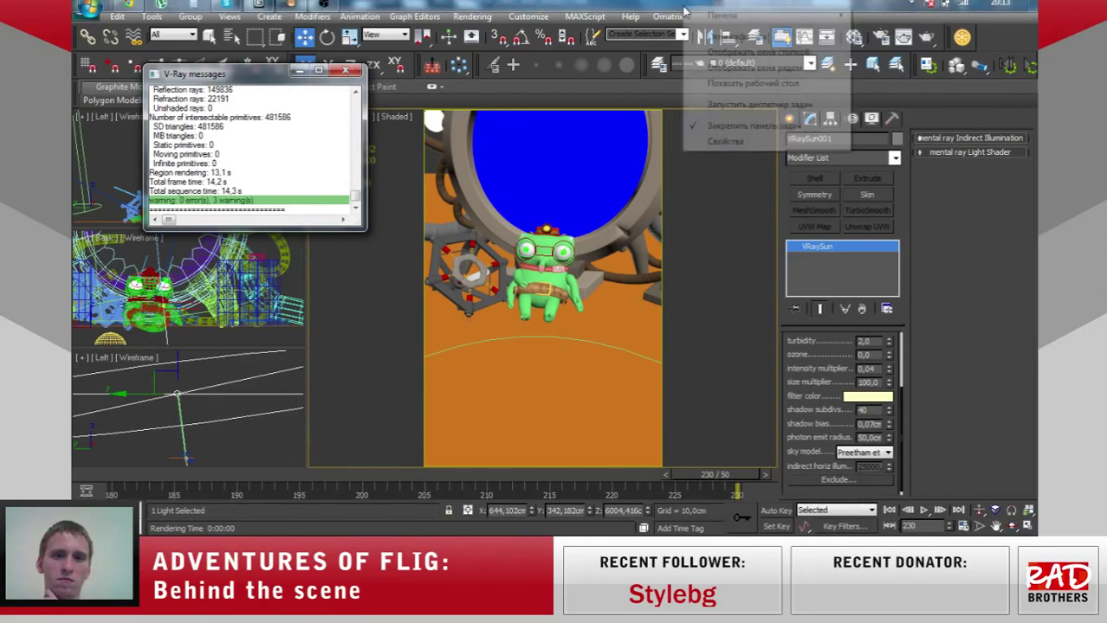
pyautogui.click(730, 105)
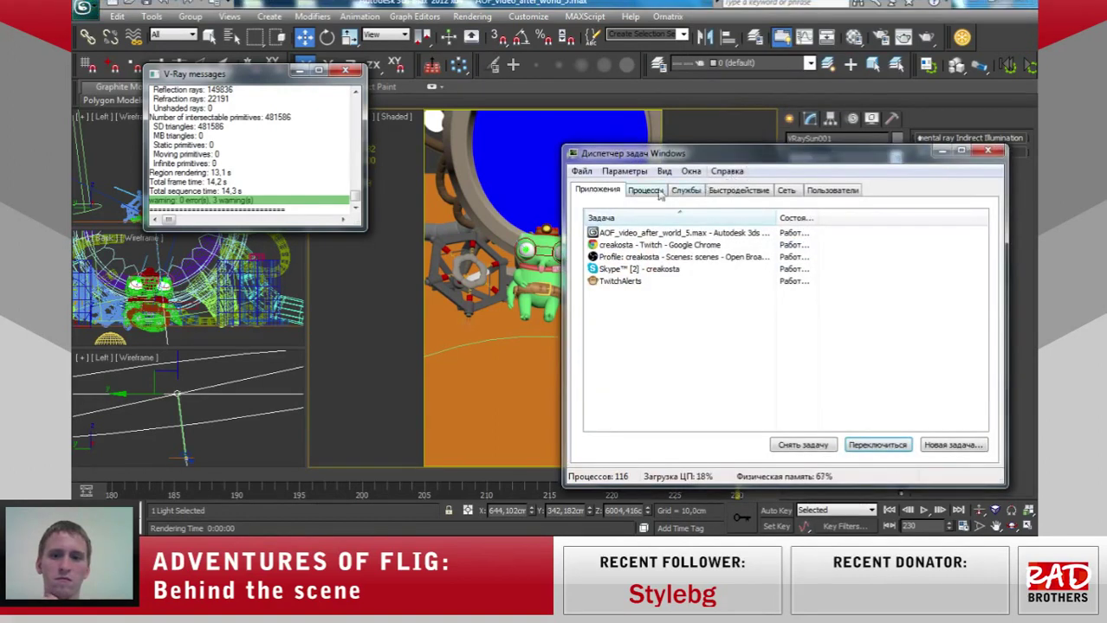
pyautogui.click(658, 192)
pyautogui.click(683, 192)
pyautogui.click(728, 198)
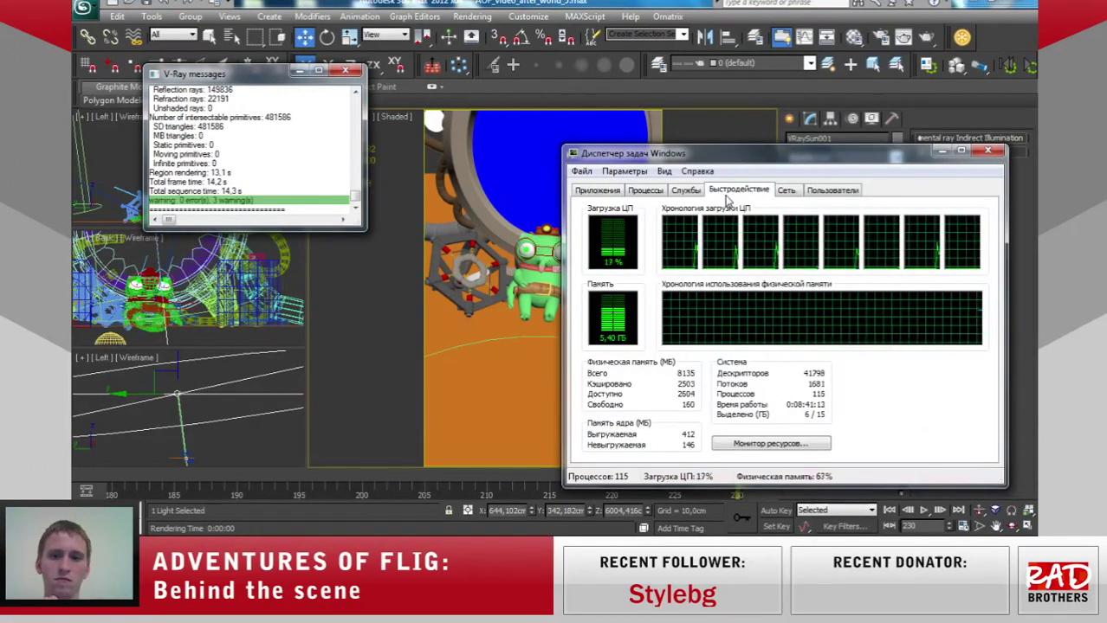
pyautogui.click(609, 192)
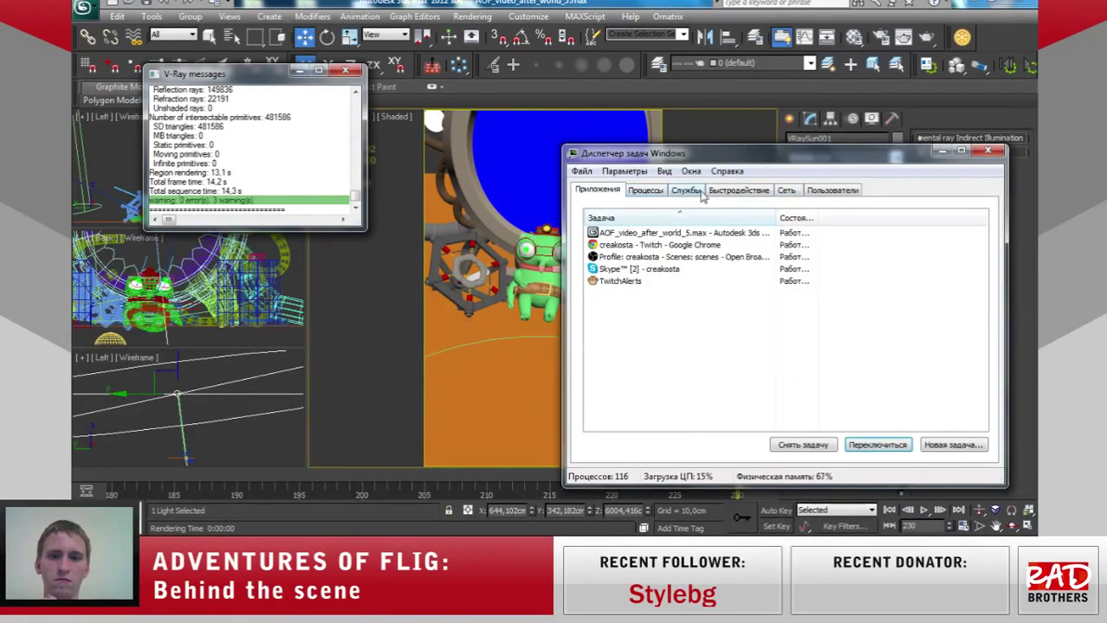
pyautogui.click(942, 152)
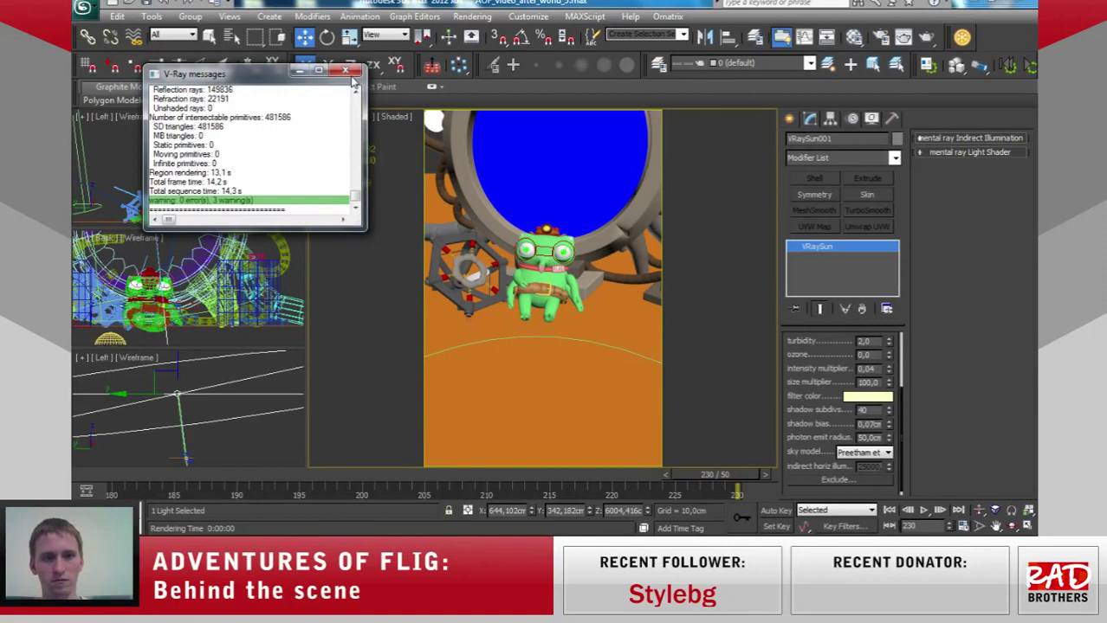
pyautogui.click(128, 5)
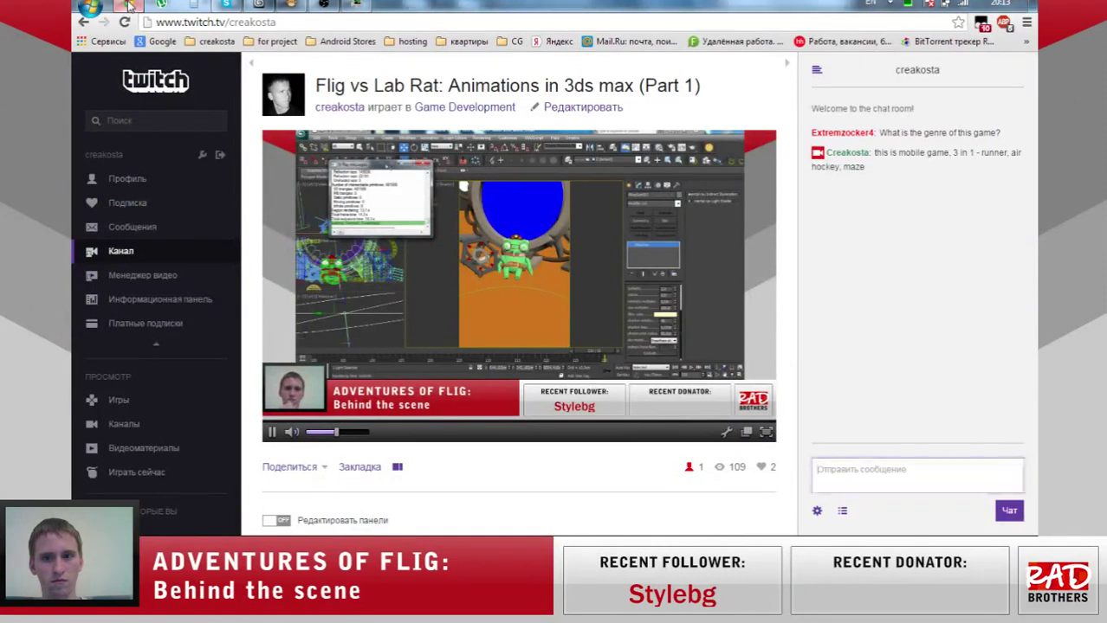
pyautogui.click(128, 6)
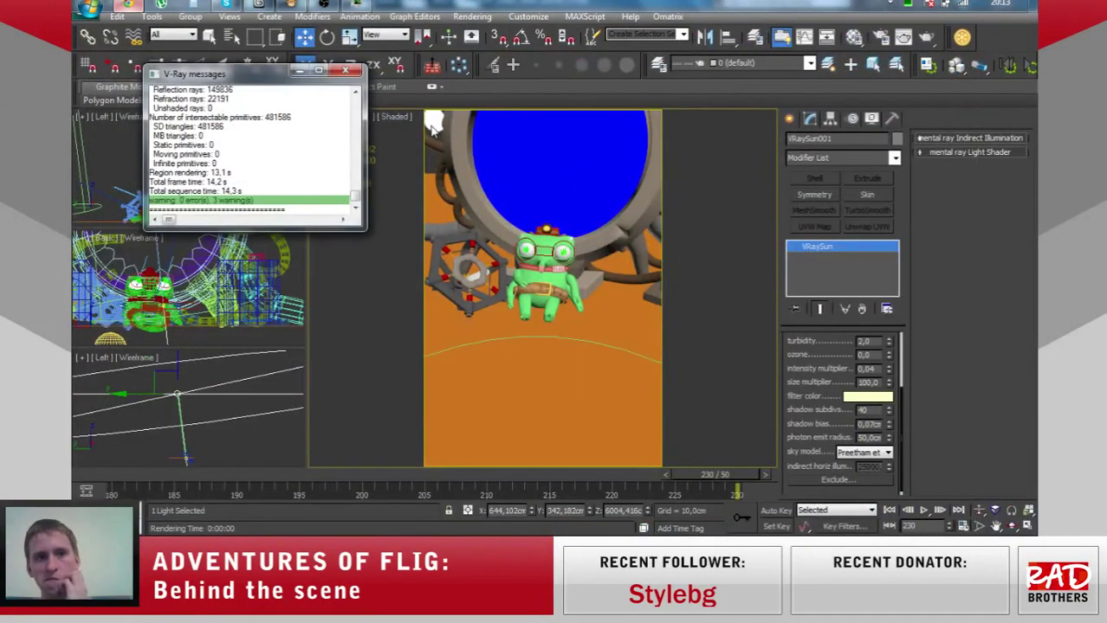